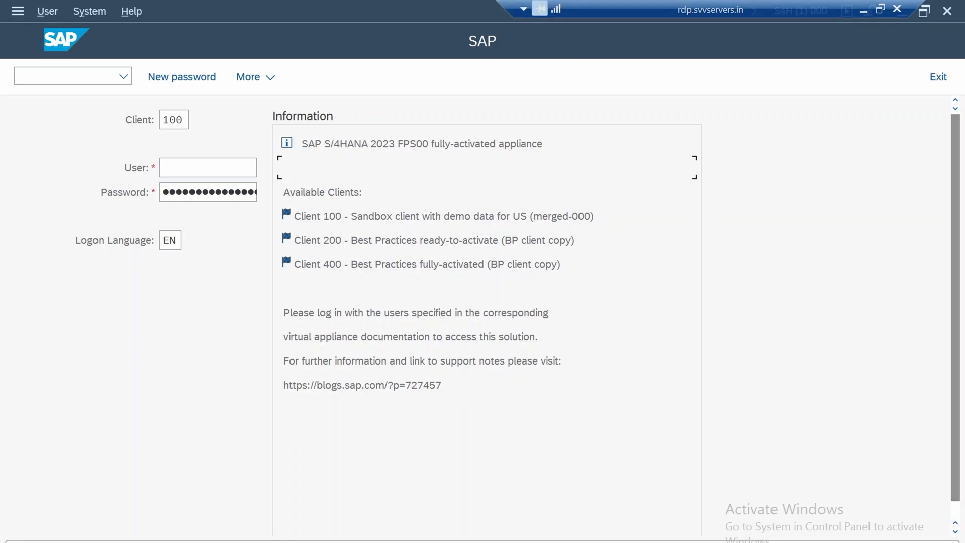
# Log on to client 100 by filling in the user name and entering the account password
pyautogui.click(207, 168)
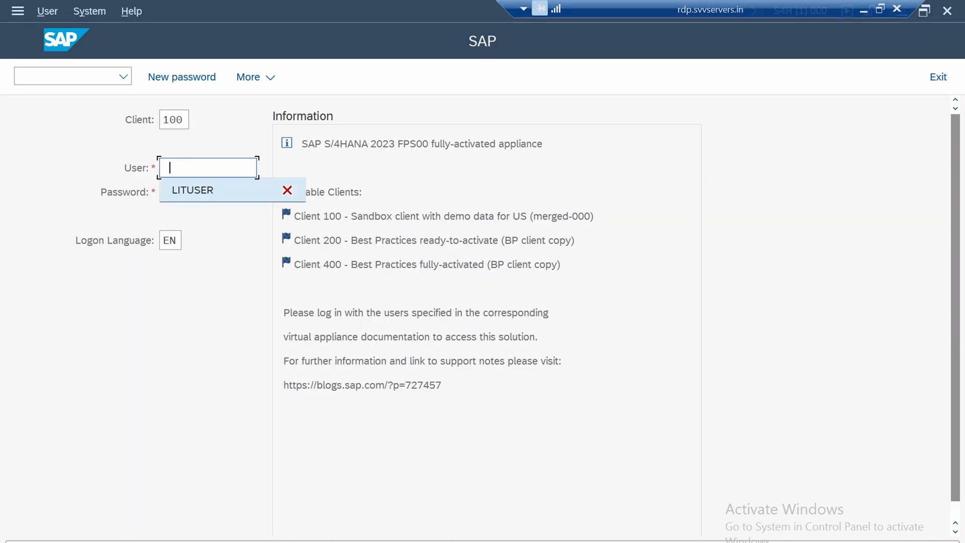
pyautogui.press('Return')
pyautogui.press('Tab')
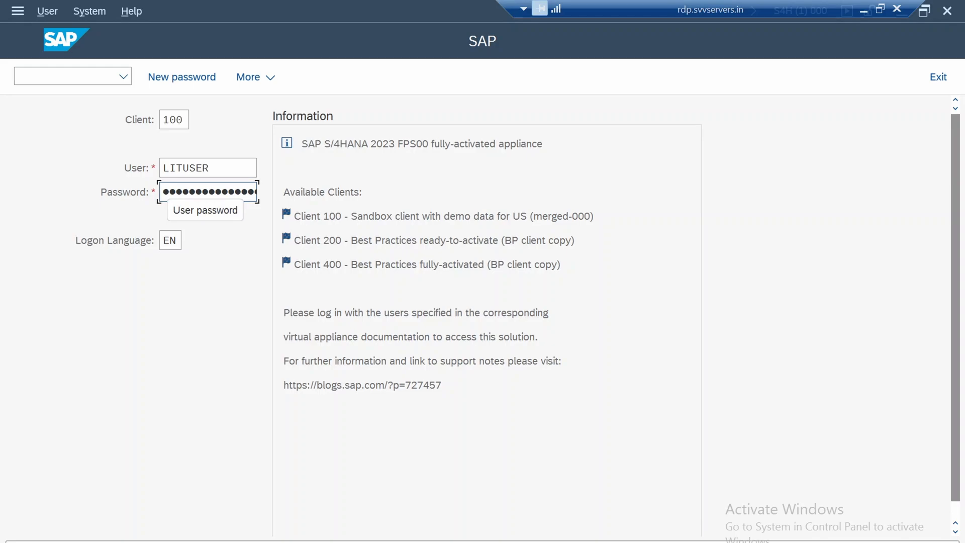
pyautogui.write('•••••')
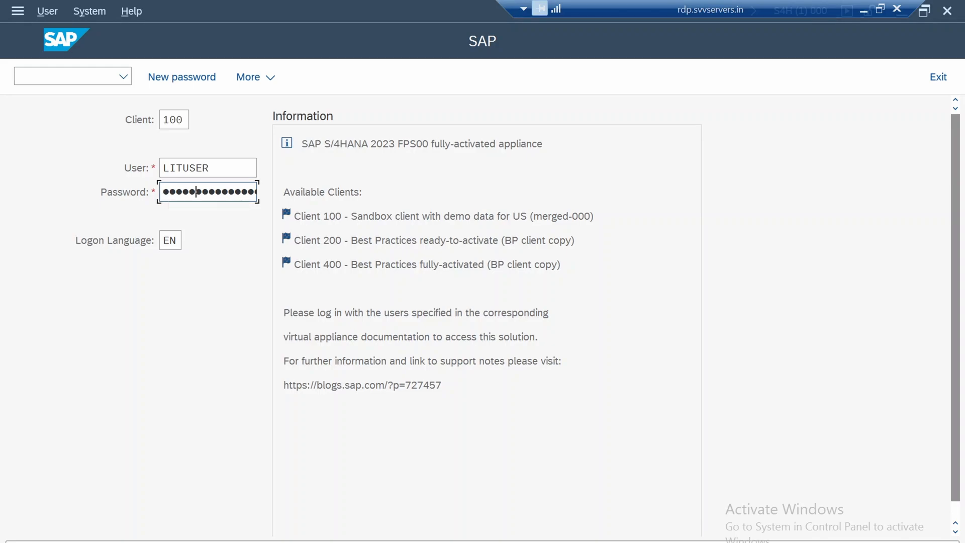
pyautogui.write('•••')
pyautogui.press('Return')
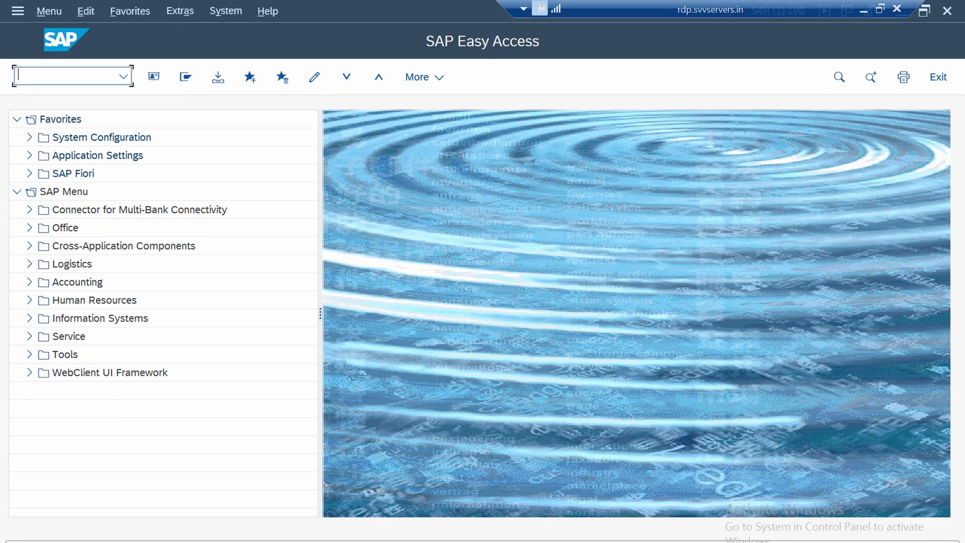
pyautogui.click(49, 11)
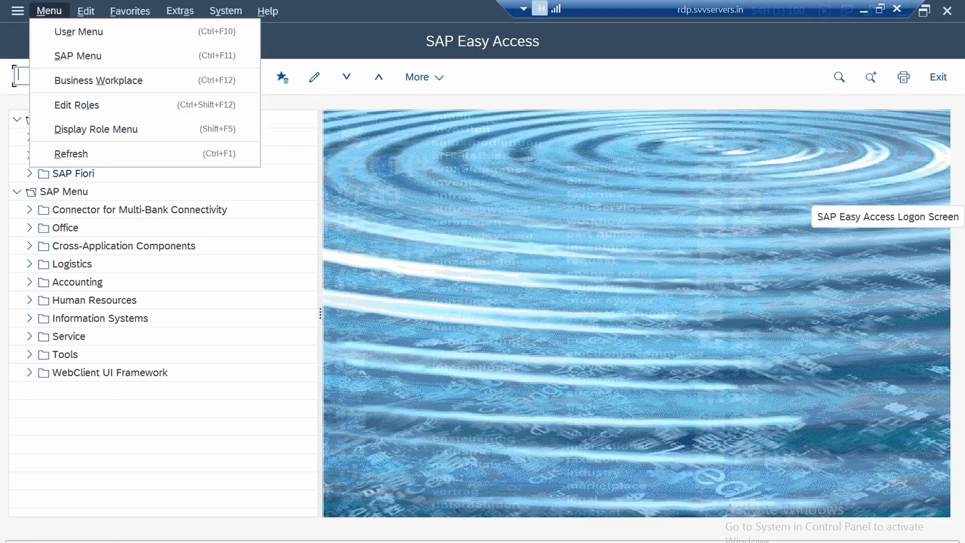
pyautogui.click(130, 11)
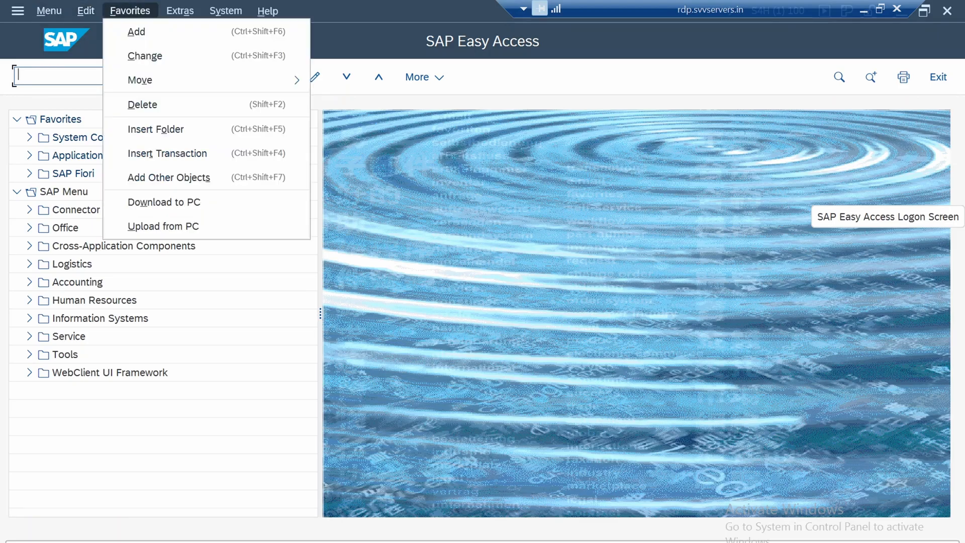
pyautogui.click(180, 10)
pyautogui.click(226, 10)
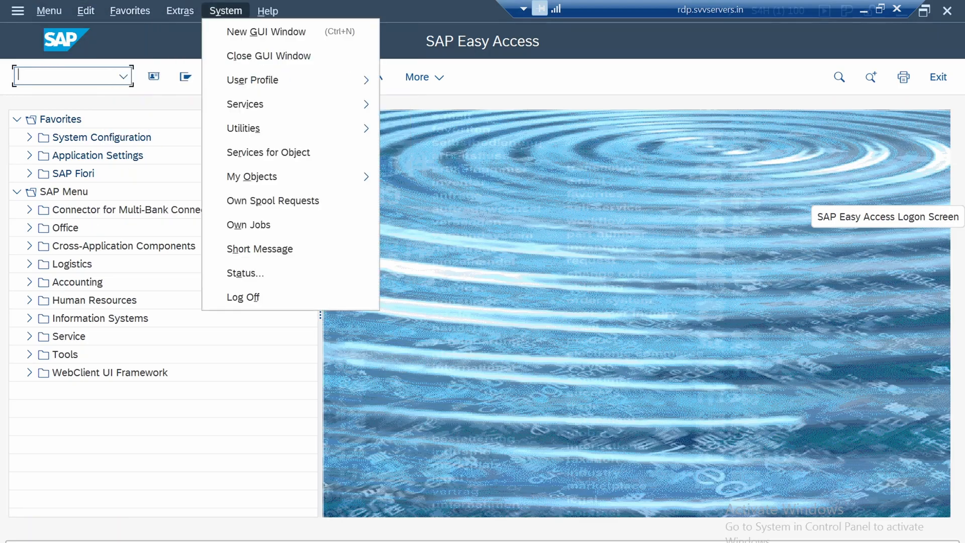
pyautogui.click(226, 11)
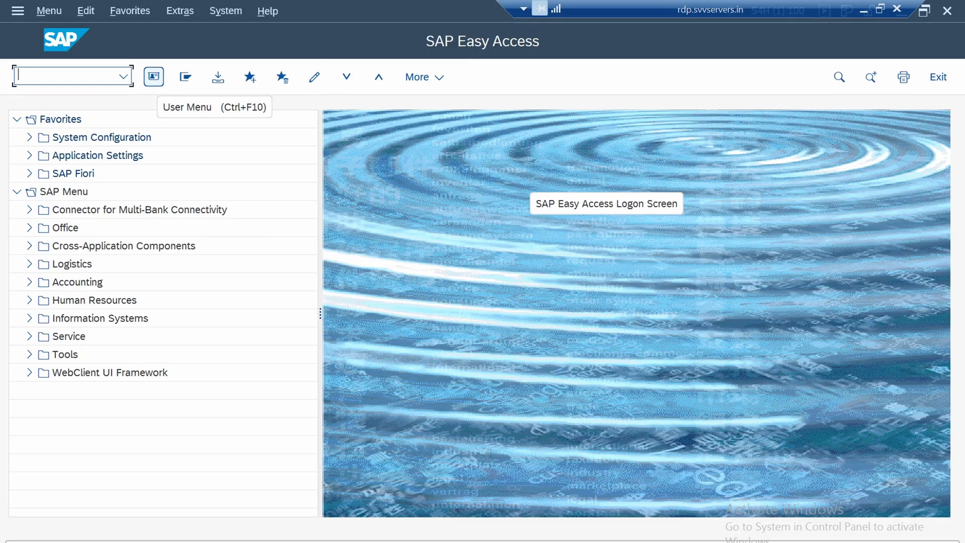
# Show the user-specific menu tree and look at the transactions in its Master Data folder
pyautogui.click(153, 77)
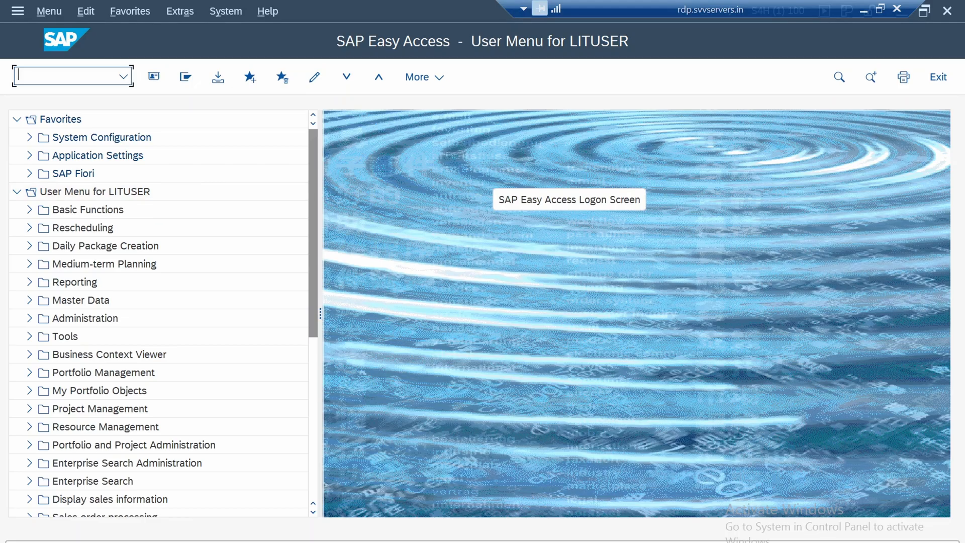
pyautogui.click(29, 301)
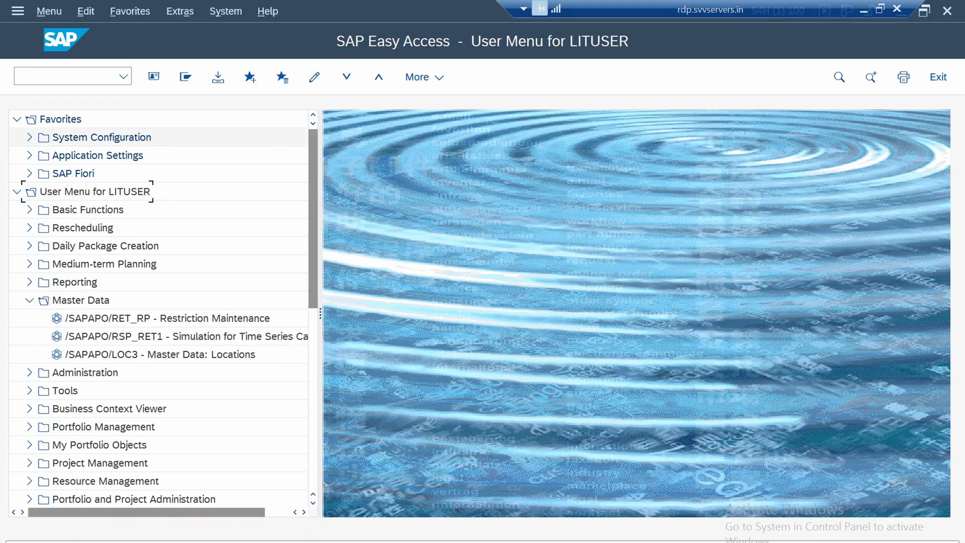
pyautogui.click(153, 77)
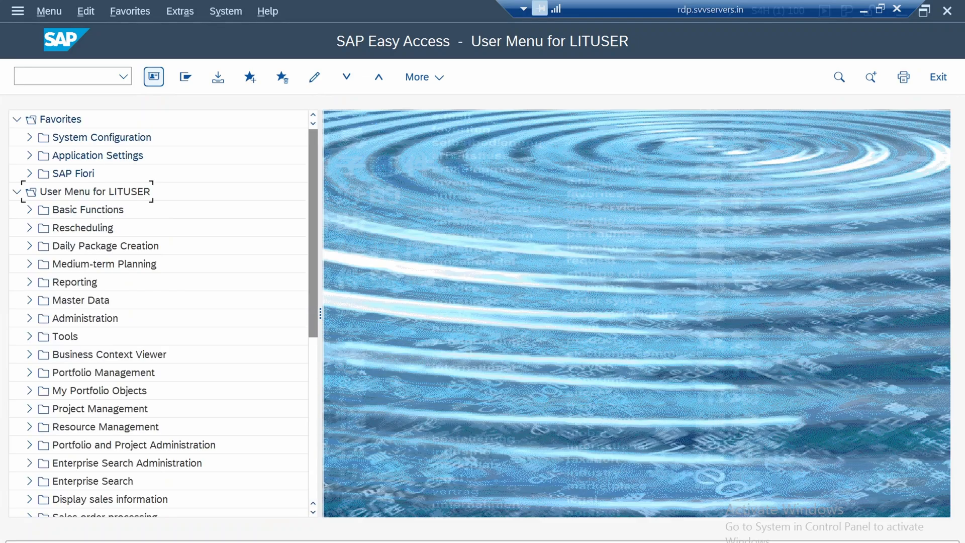
# Run transaction SPRO and open the SAP Reference IMG
pyautogui.click(66, 77)
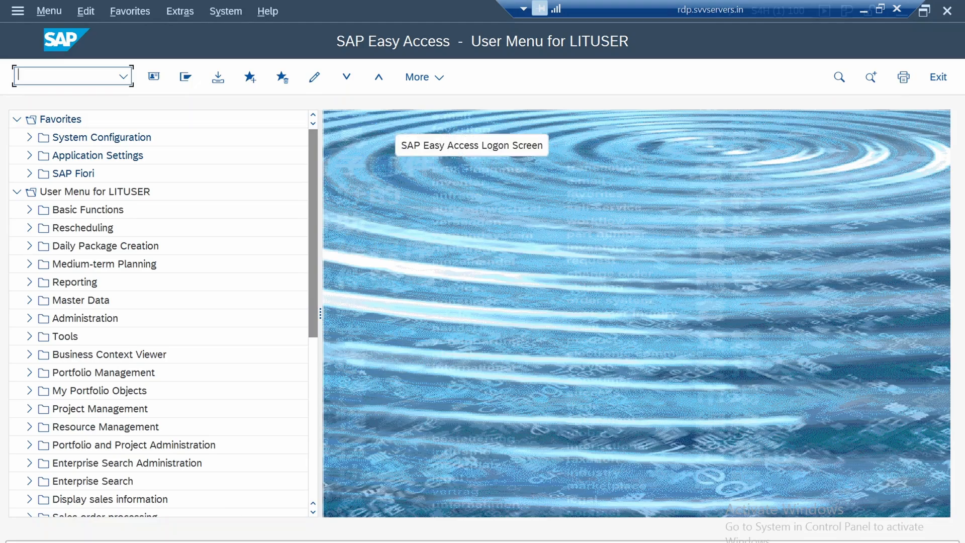
pyautogui.write('spro')
pyautogui.press('Return')
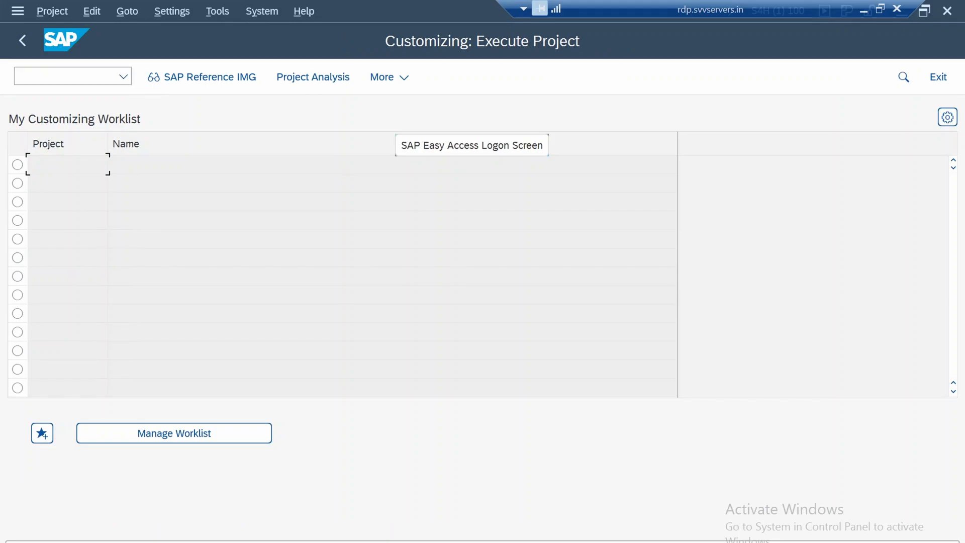
pyautogui.click(202, 77)
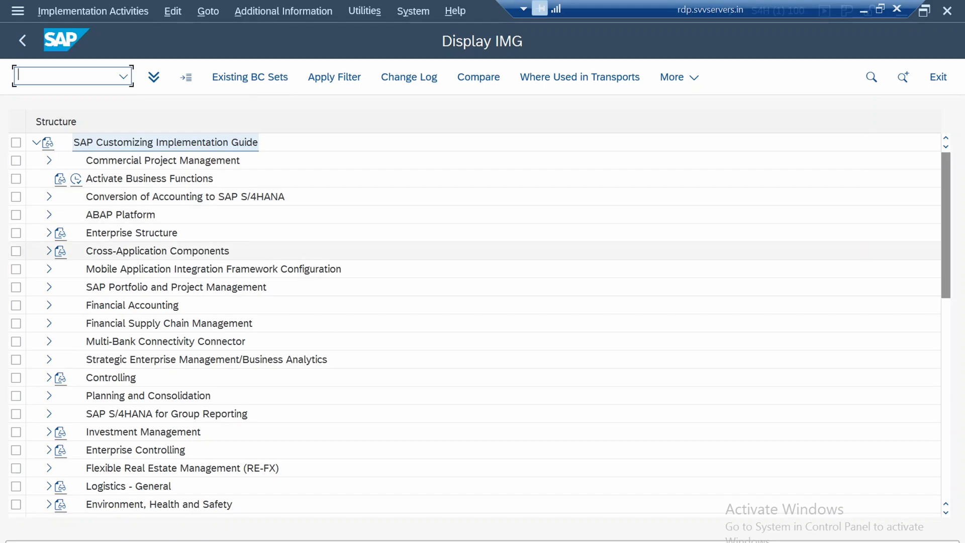
# Examine the nodes under Cross-Application Components in the implementation guide, and collapse the branch again
pyautogui.click(48, 251)
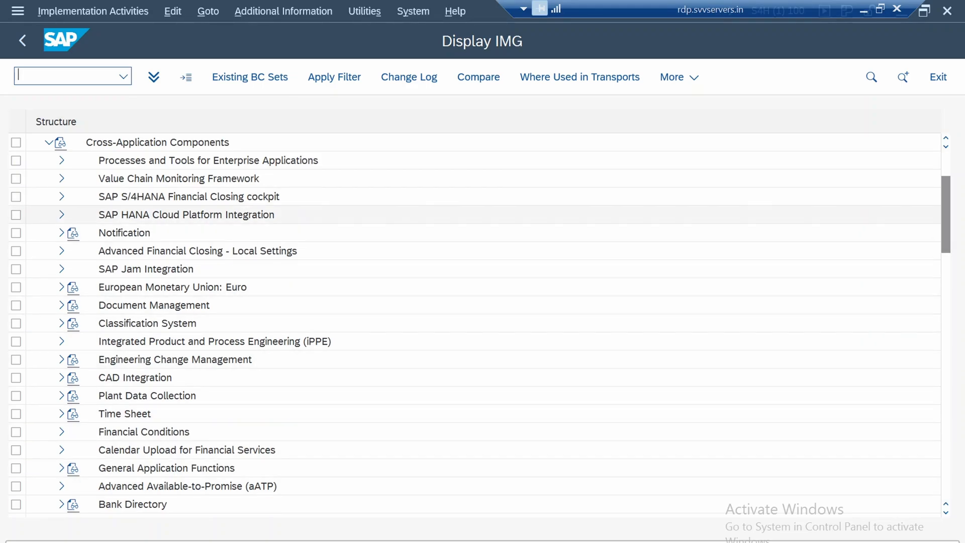
pyautogui.scroll(-4, 475, 322)
pyautogui.scroll(-1, 474, 322)
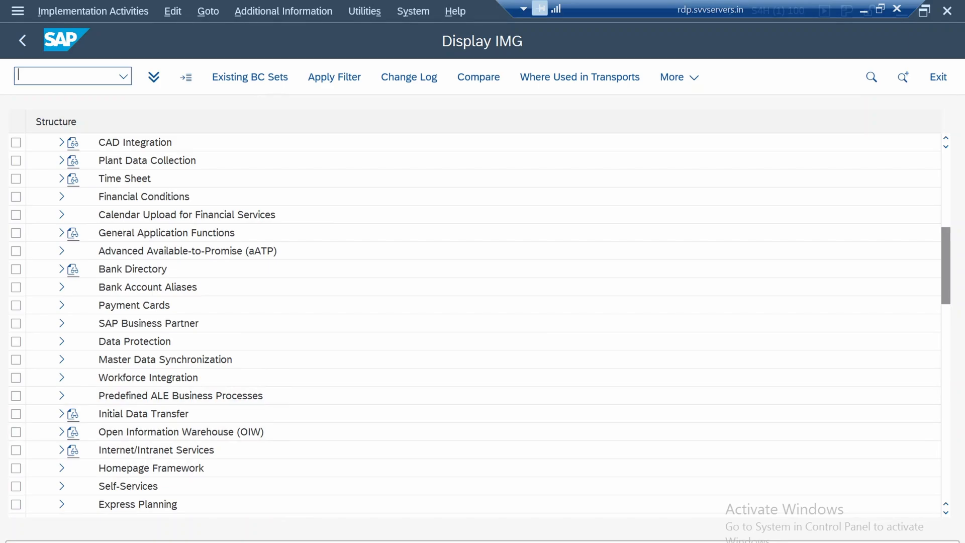
pyautogui.scroll(-3, 473, 322)
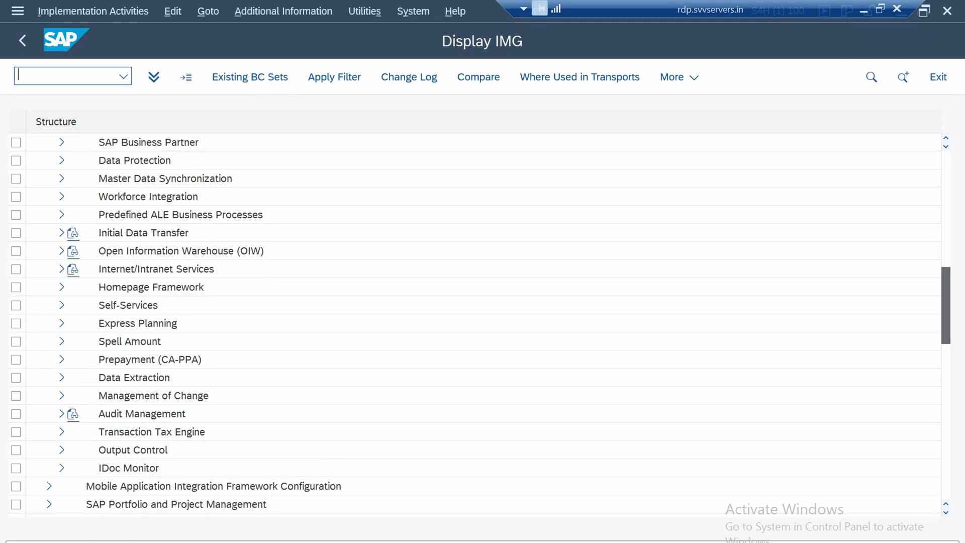
pyautogui.scroll(8, 473, 322)
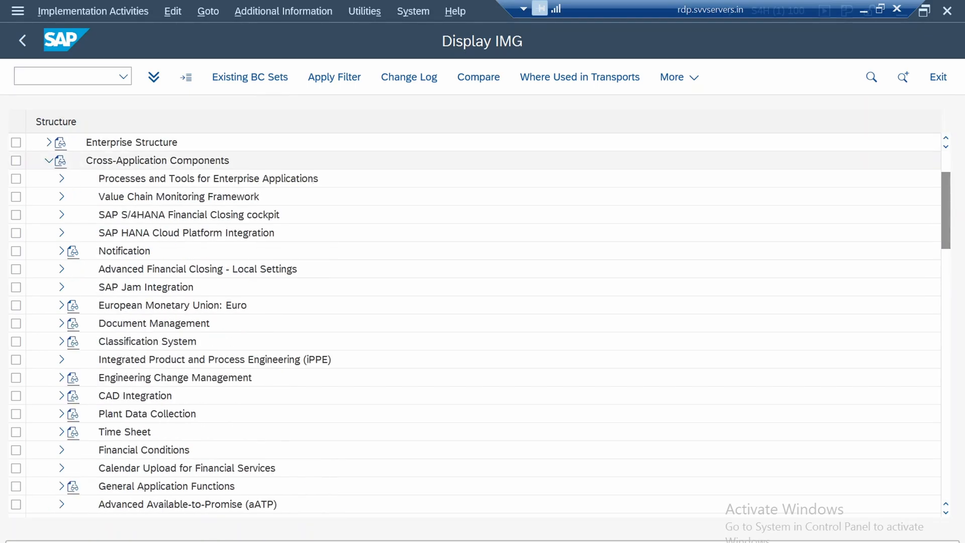
pyautogui.click(49, 160)
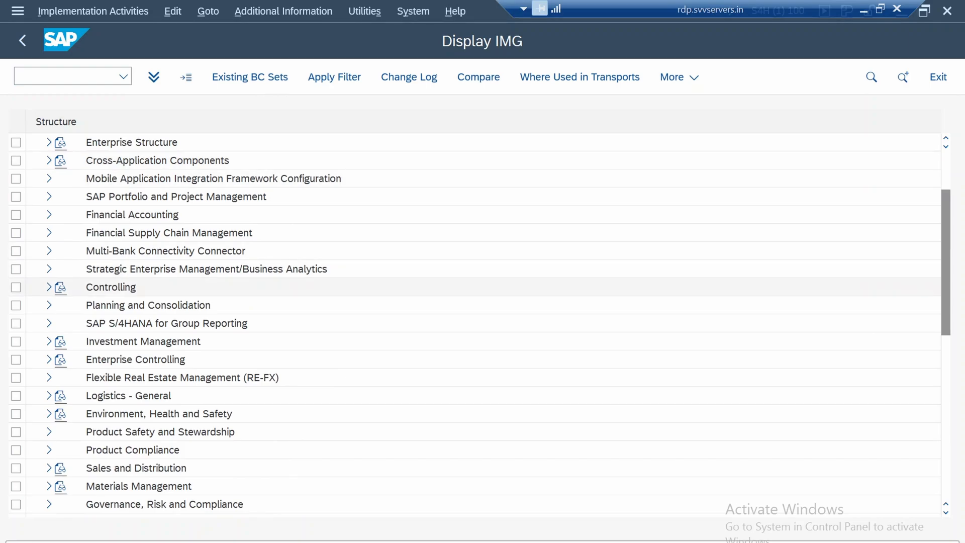
# Open the Define company activity within Enterprise Structure, Definition, Financial Accounting
pyautogui.scroll(1, 452, 233)
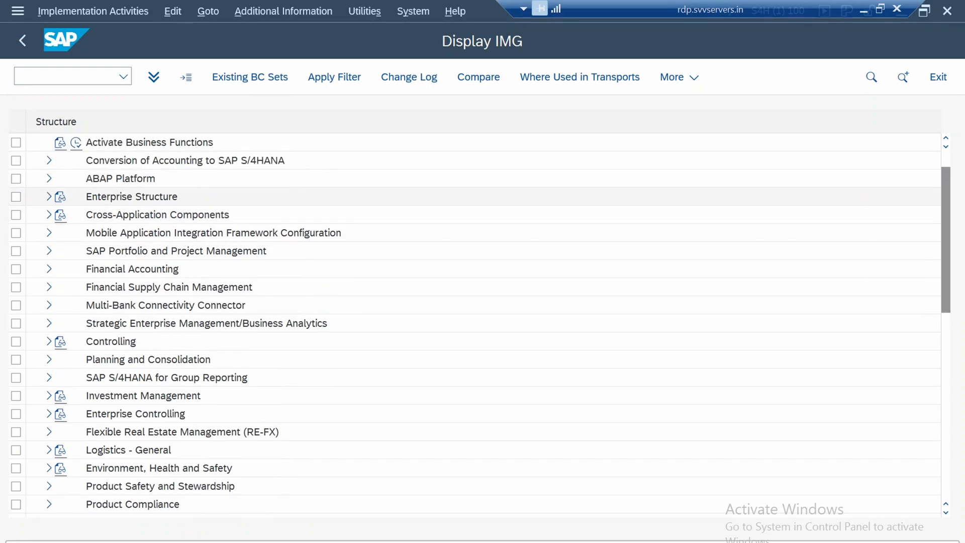
pyautogui.click(49, 197)
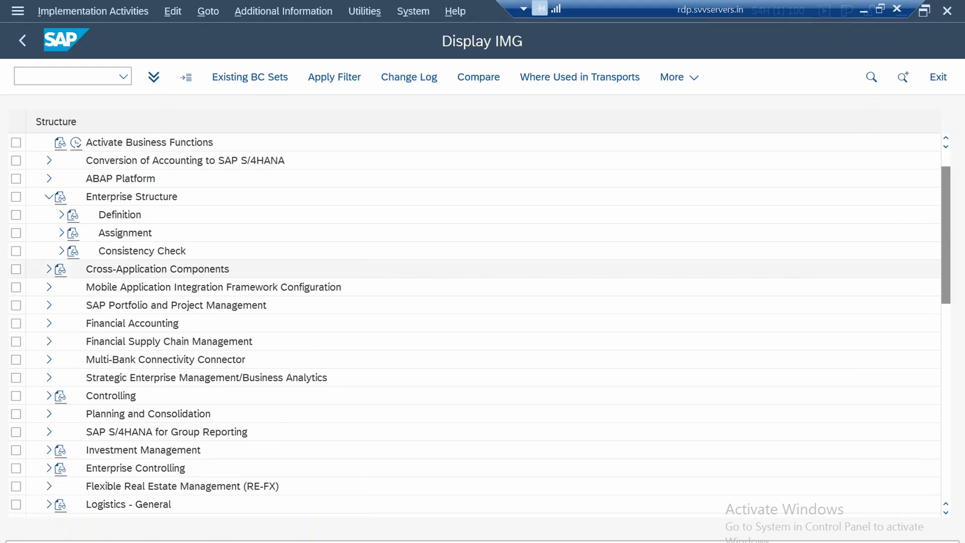
pyautogui.click(61, 215)
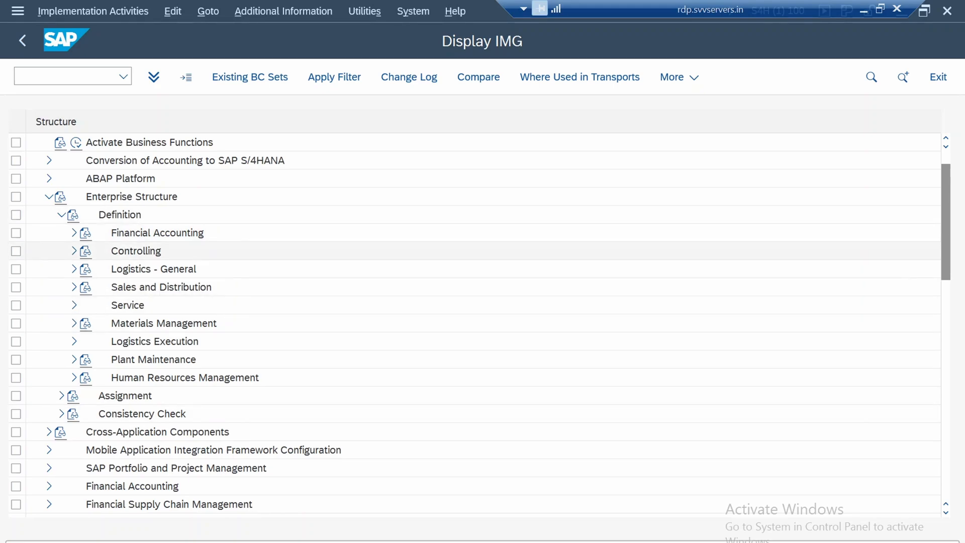
pyautogui.click(74, 232)
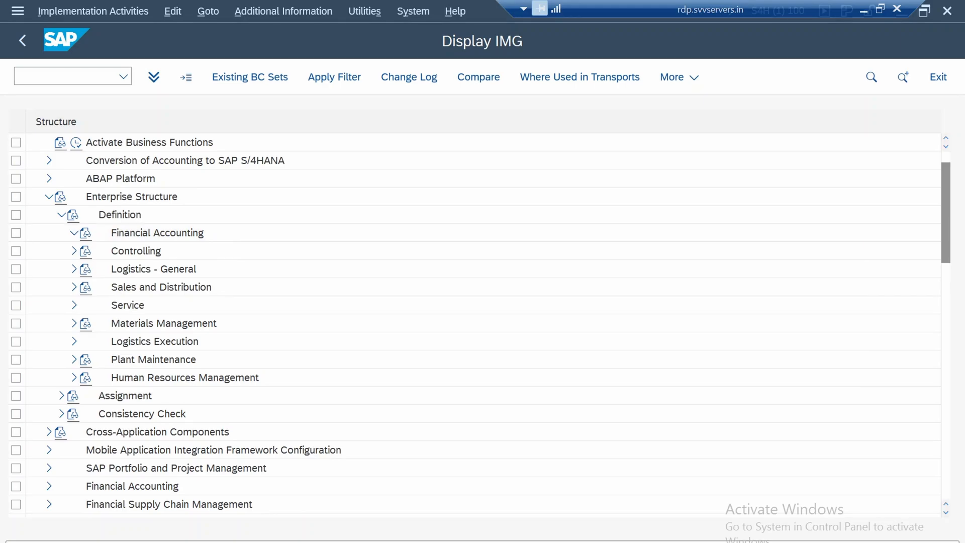
pyautogui.click(74, 233)
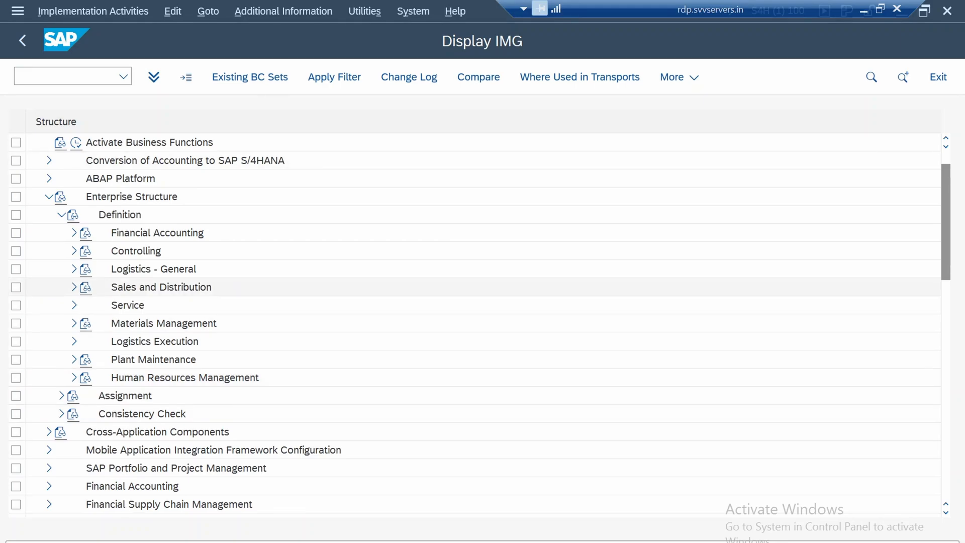
pyautogui.click(74, 232)
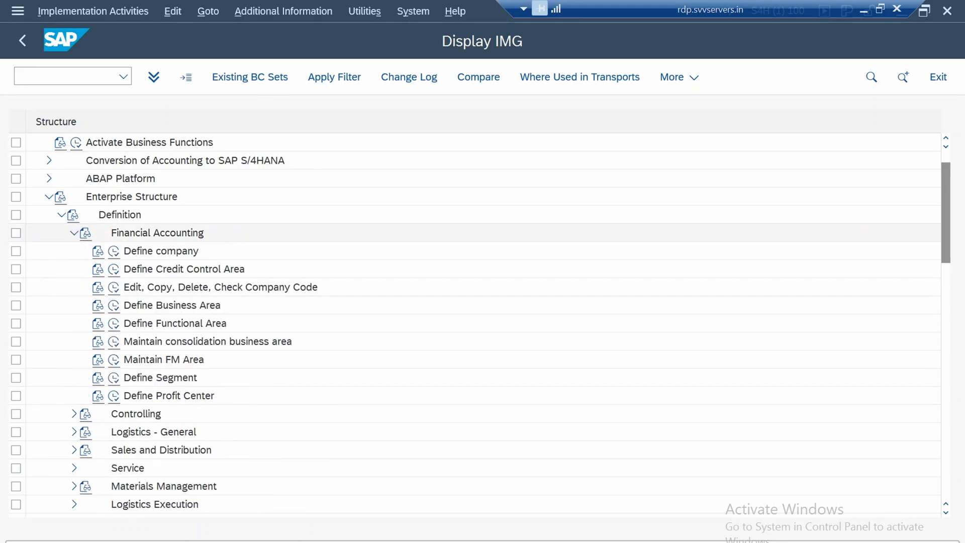
pyautogui.click(113, 251)
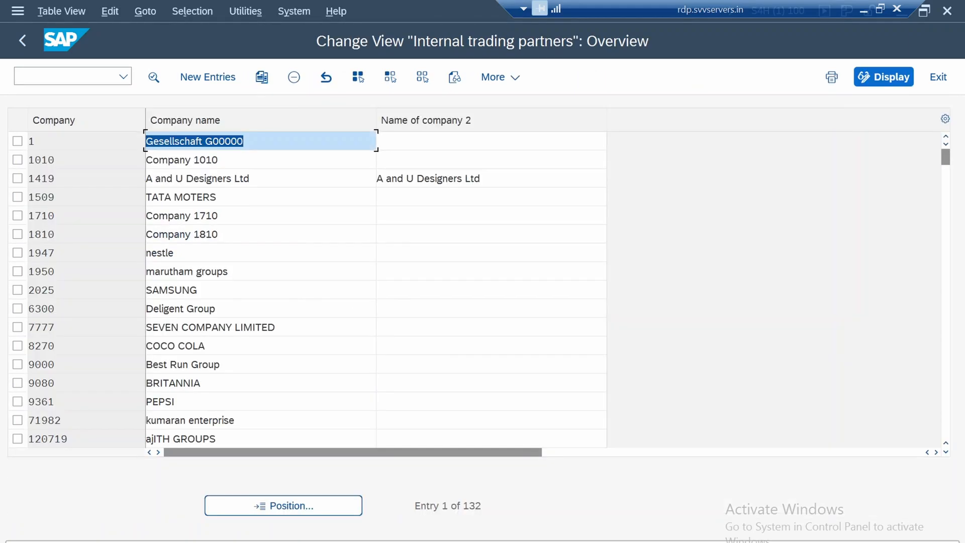
pyautogui.click(174, 197)
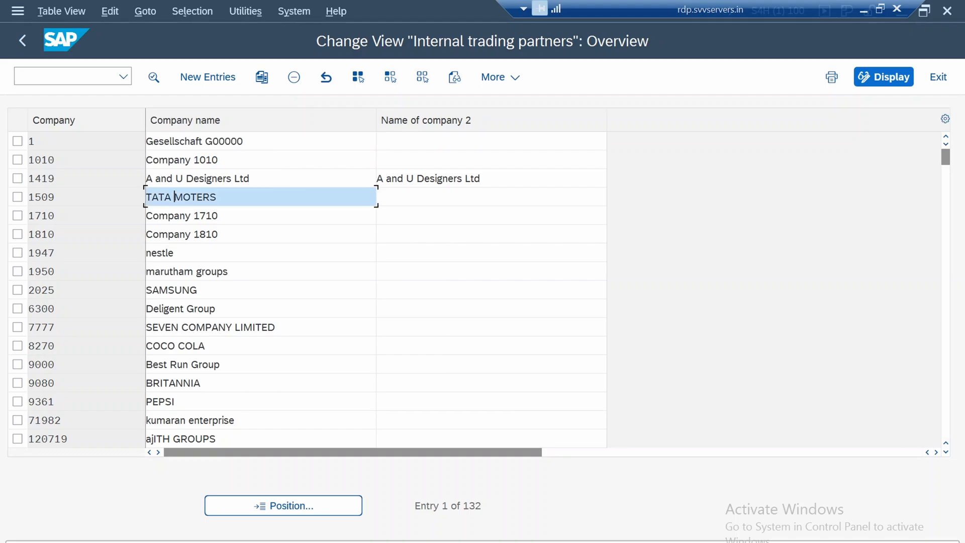
pyautogui.moveTo(158, 197); pyautogui.dragTo(217, 197)
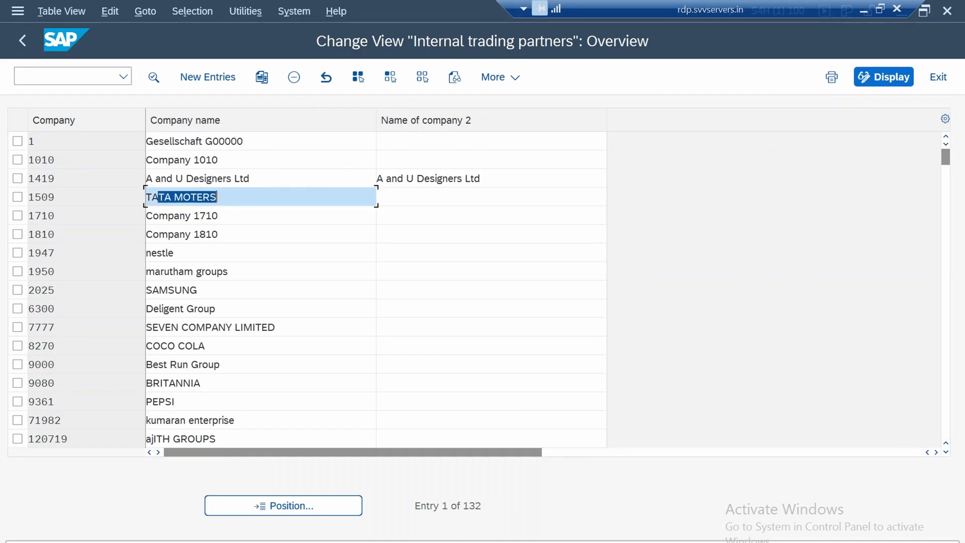
pyautogui.click(55, 272)
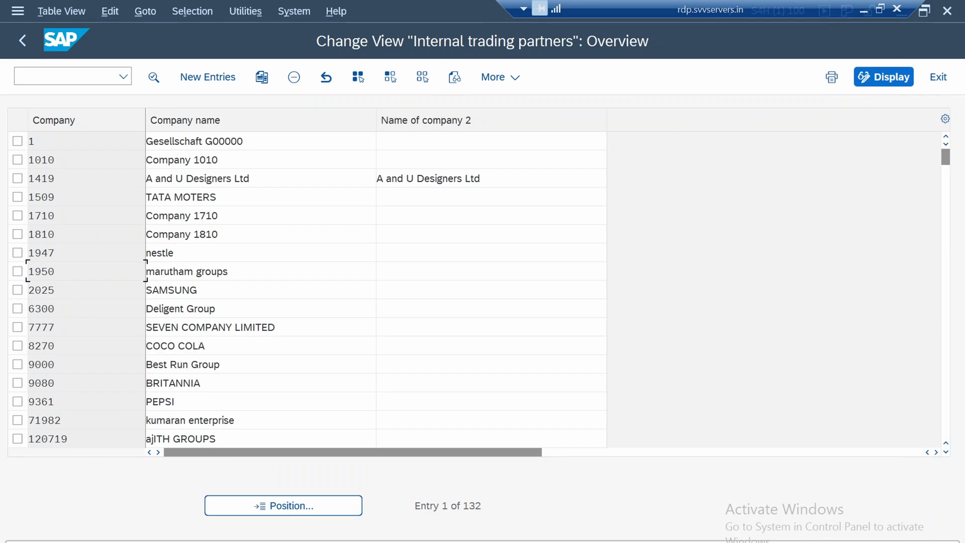
pyautogui.click(208, 77)
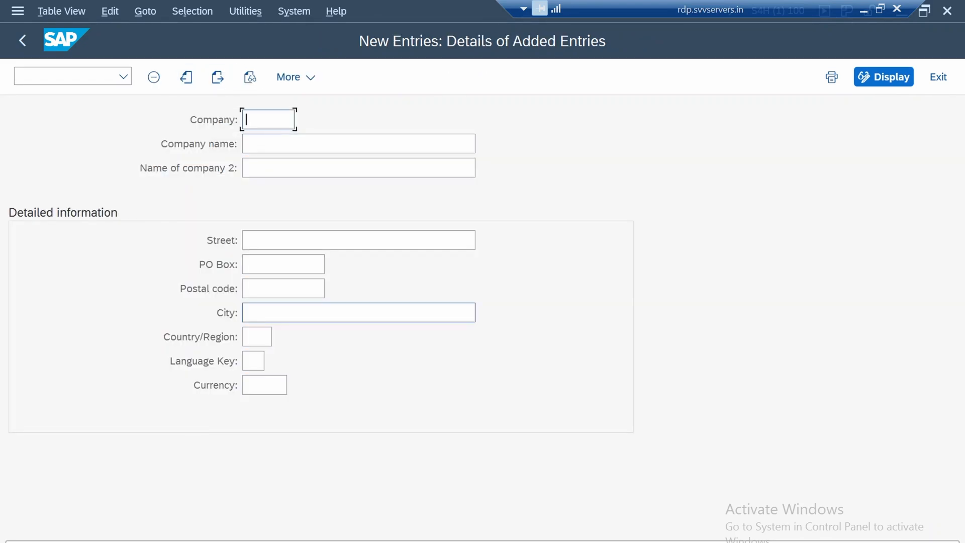
pyautogui.click(22, 41)
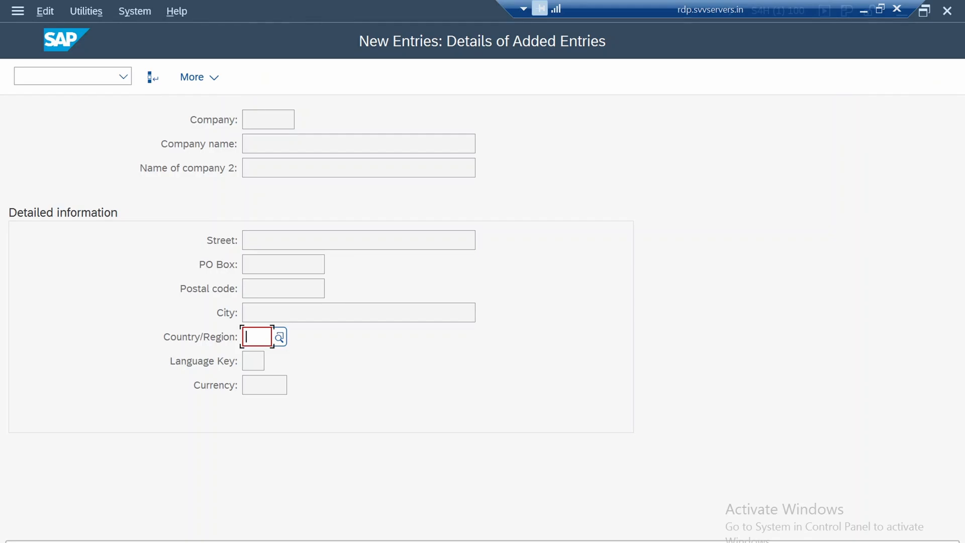
pyautogui.write('US')
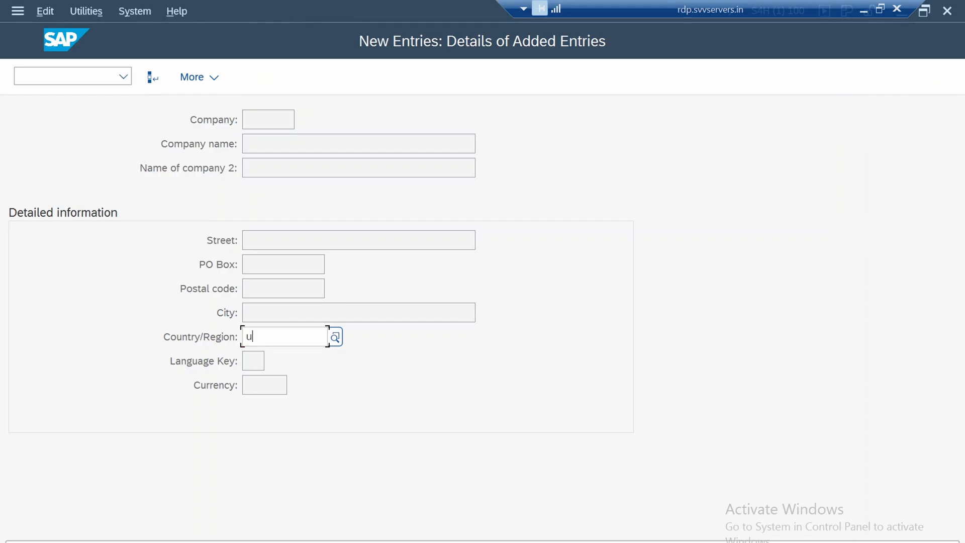
pyautogui.press('Return')
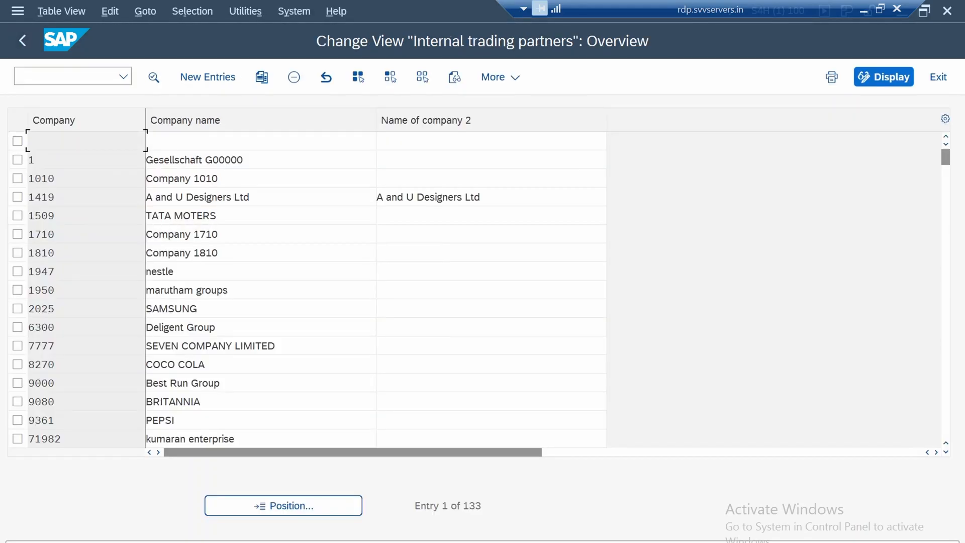
pyautogui.click(18, 141)
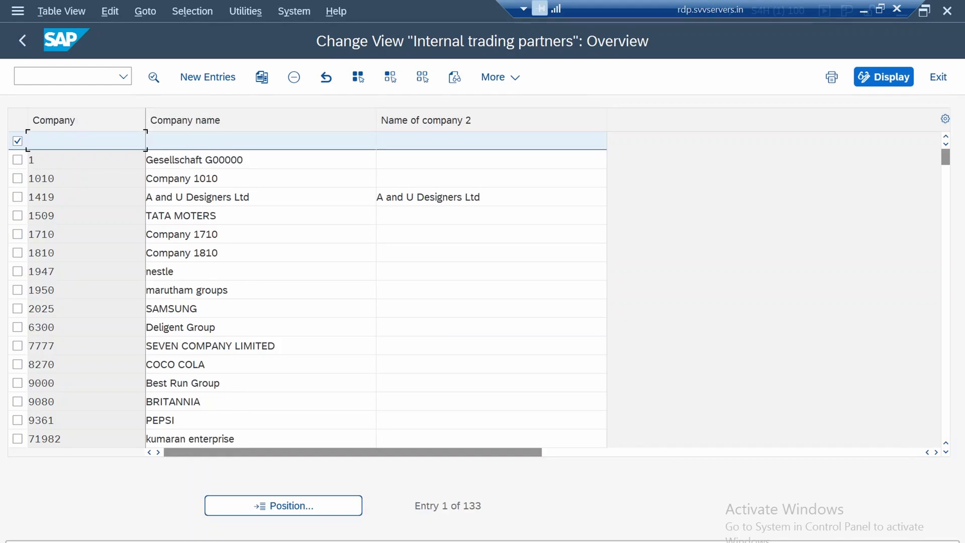
pyautogui.click(294, 77)
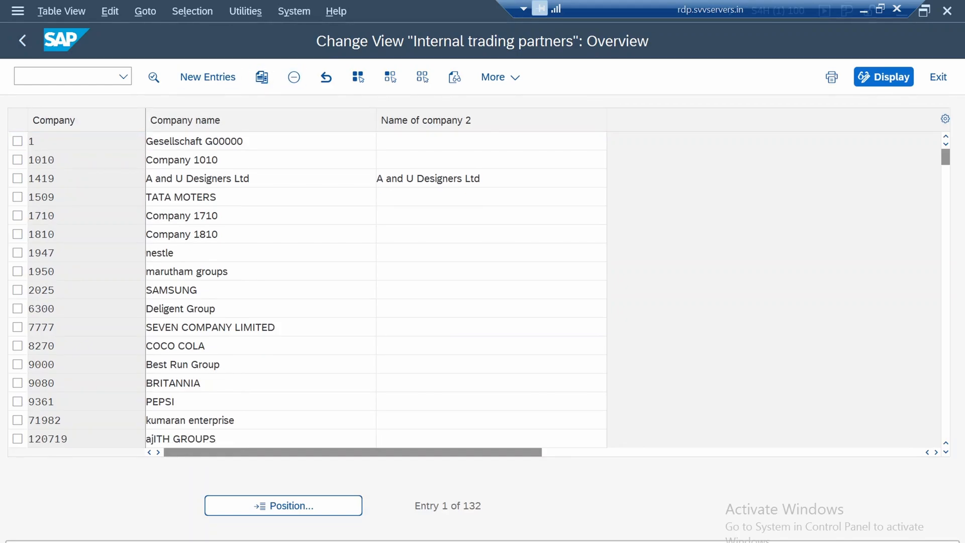
pyautogui.hotkey('ctrl', 's')
pyautogui.press('Return')
pyautogui.hotkey('shift', 'Left')
pyautogui.hotkey('shift', 'Left')
pyautogui.hotkey('shift', 'Left')
pyautogui.hotkey('shift', 'Left')
pyautogui.hotkey('shift', 'Left')
pyautogui.hotkey('shift', 'Left')
pyautogui.hotkey('shift', 'Left')
pyautogui.hotkey('shift', 'Left')
# Look at the address and currency details of company 1710, and return to the company overview
pyautogui.click(42, 216)
pyautogui.press('F2')
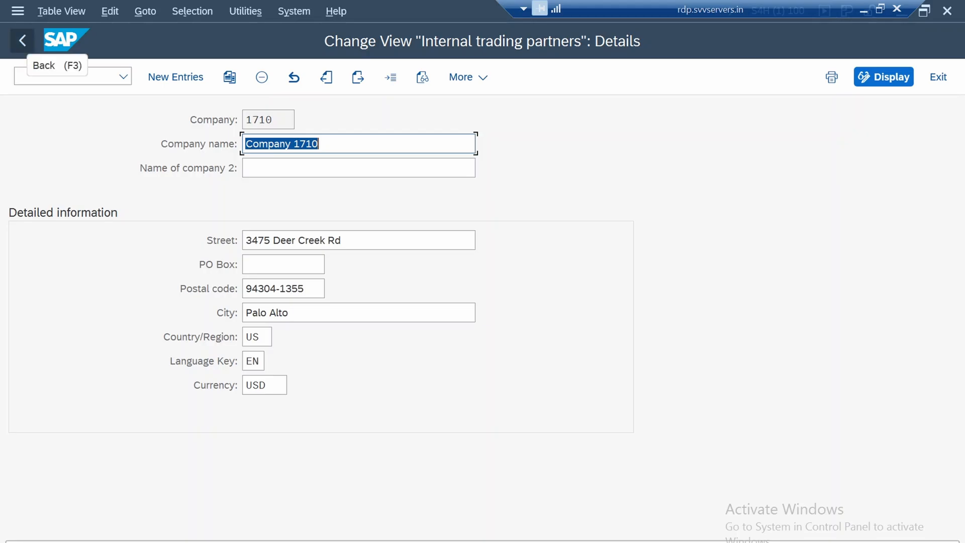
pyautogui.click(22, 41)
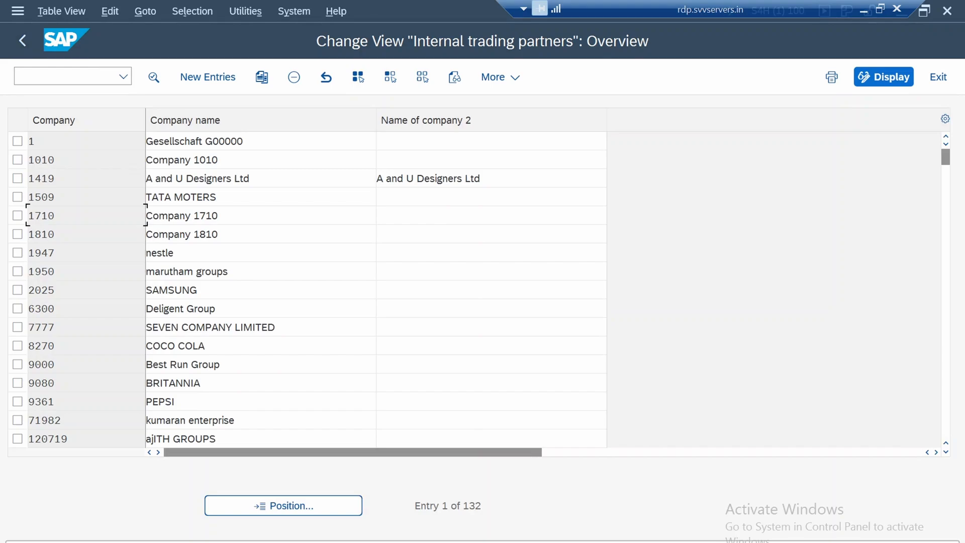
# Copy company 1710 as a new company 1750 named "Company 1750"
pyautogui.press('space')
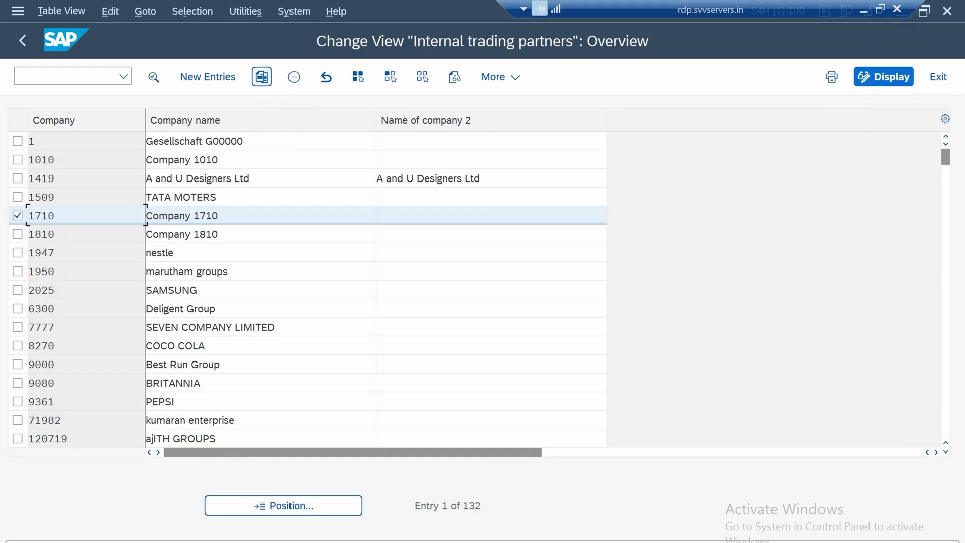
pyautogui.click(262, 77)
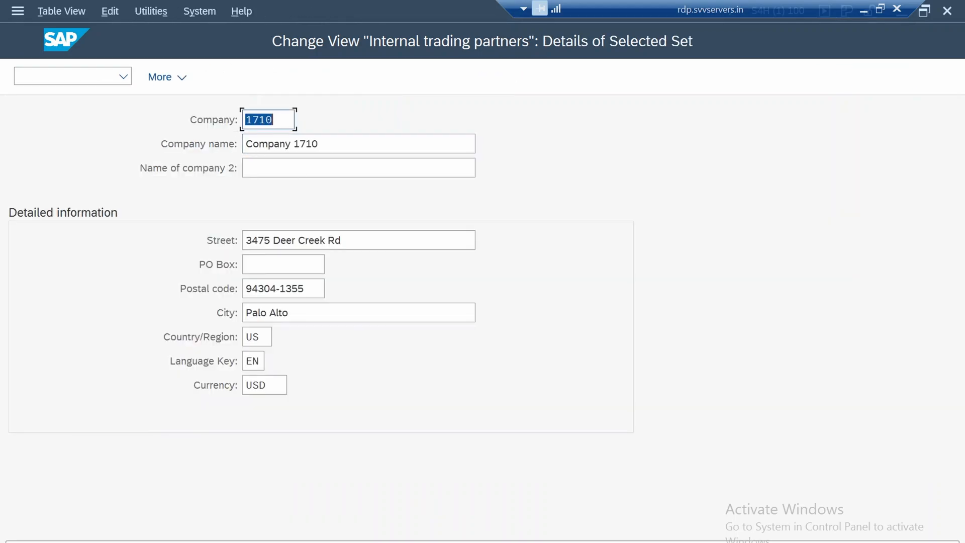
pyautogui.click(272, 120)
pyautogui.press('BackSpace')
pyautogui.press('BackSpace')
pyautogui.write('50')
pyautogui.click(322, 144)
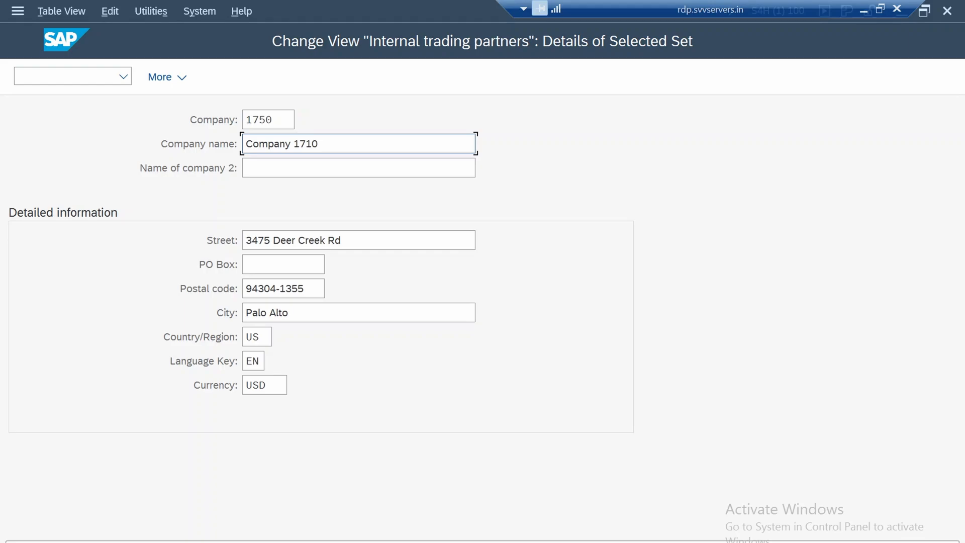
pyautogui.press('BackSpace')
pyautogui.press('BackSpace')
pyautogui.write('50')
pyautogui.press('Escape')
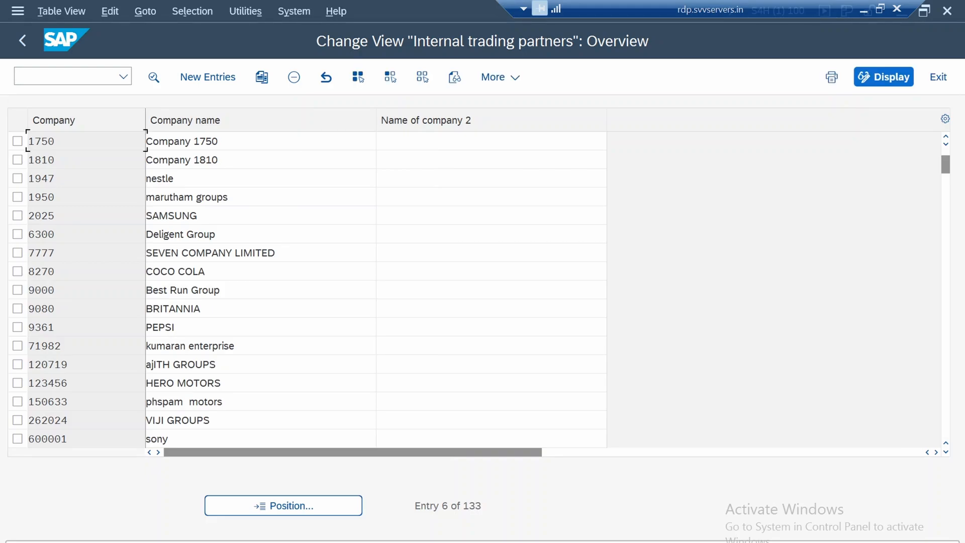
# Check the details of the new company 1750 and return to the implementation guide
pyautogui.scroll(2, 376, 290)
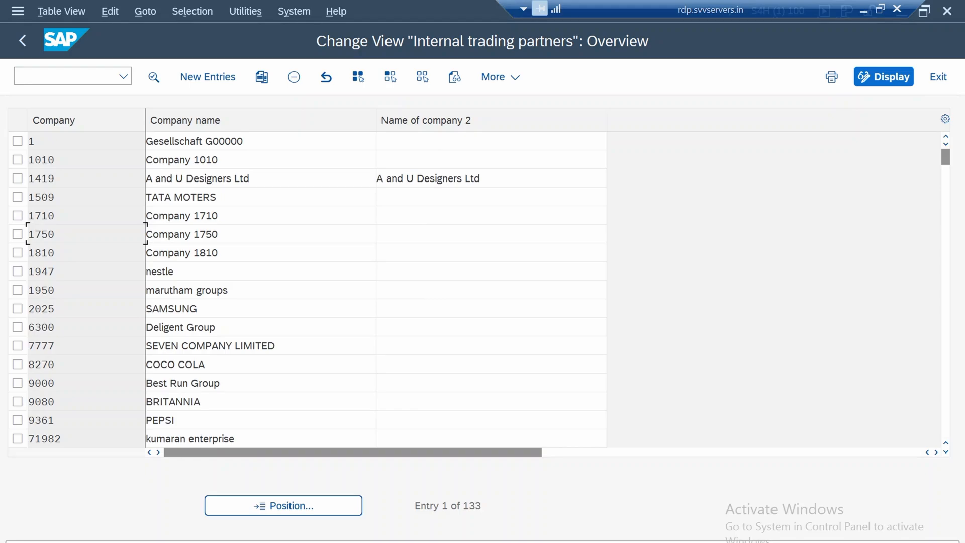
pyautogui.doubleClick(41, 235)
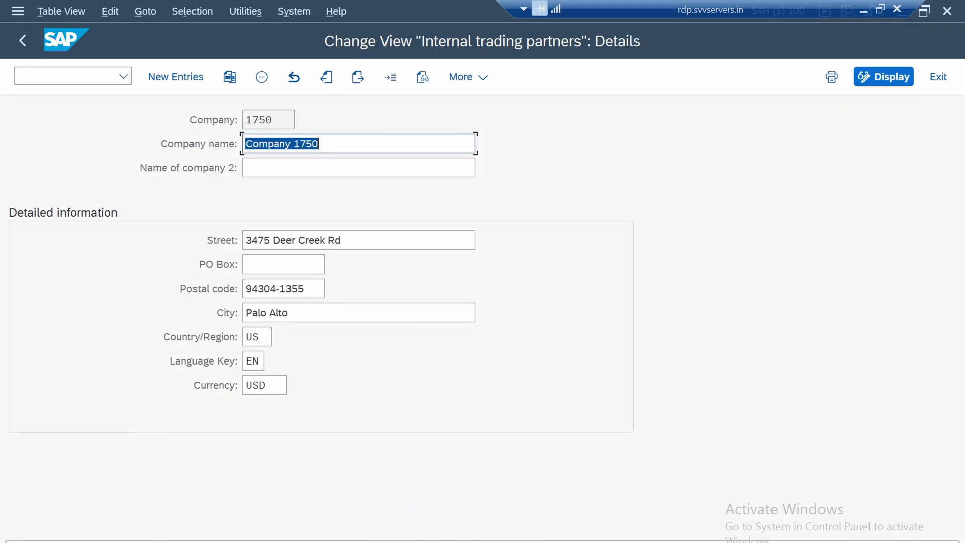
pyautogui.click(22, 40)
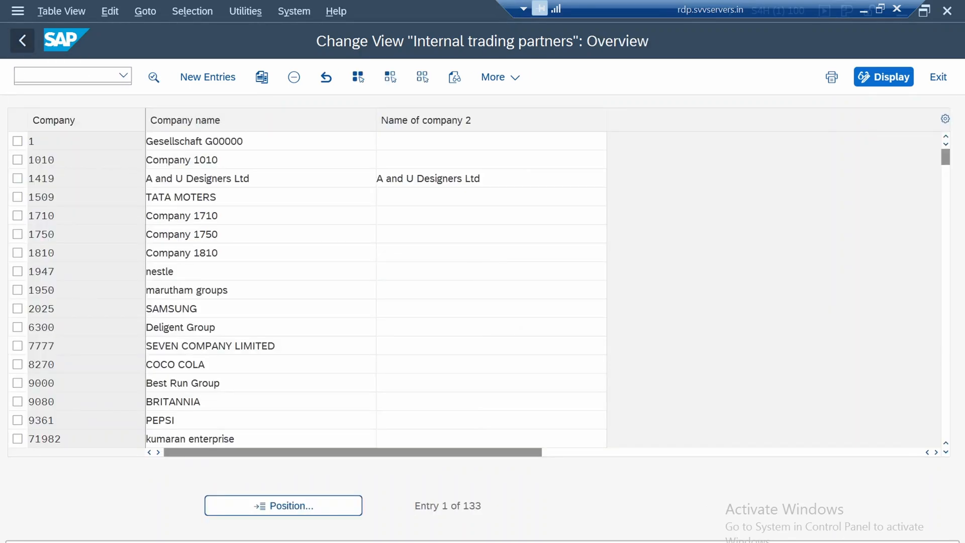
pyautogui.click(22, 40)
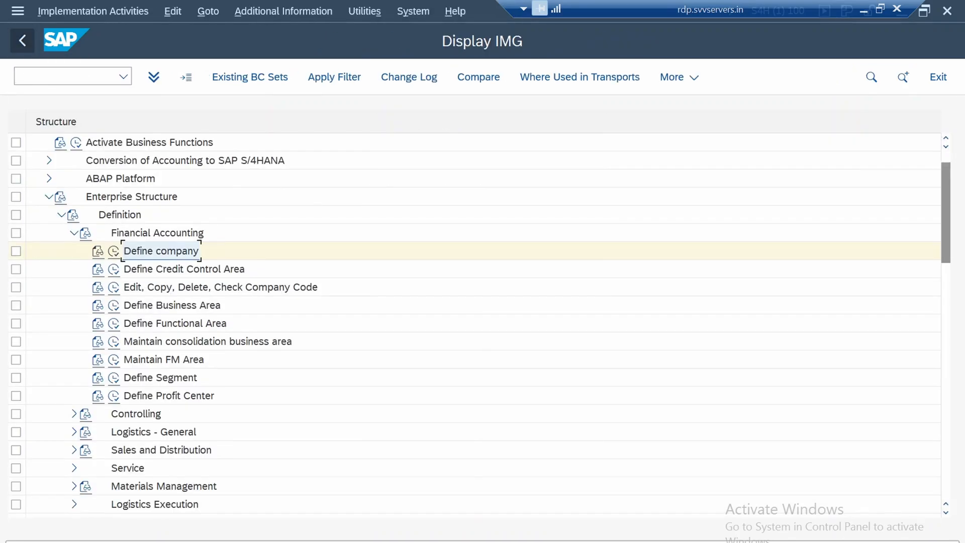
# Open the Define Credit Control Area activity under Enterprise Structure, Definition, Financial Accounting
pyautogui.click(236, 267)
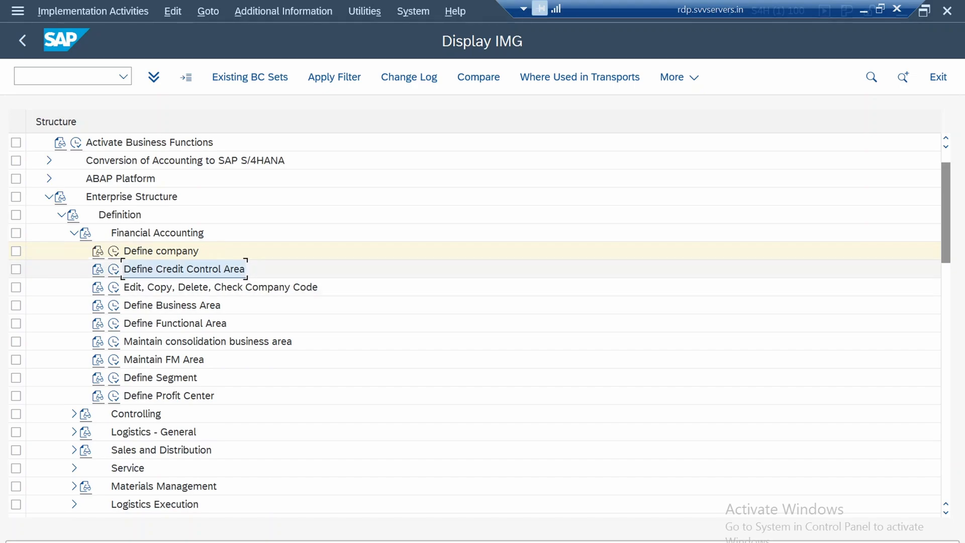
pyautogui.click(113, 270)
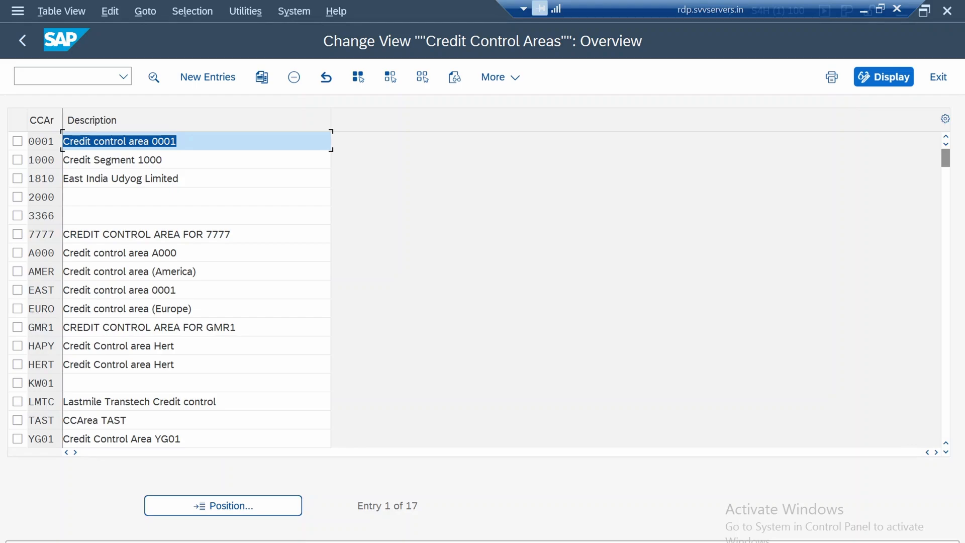
pyautogui.click(42, 160)
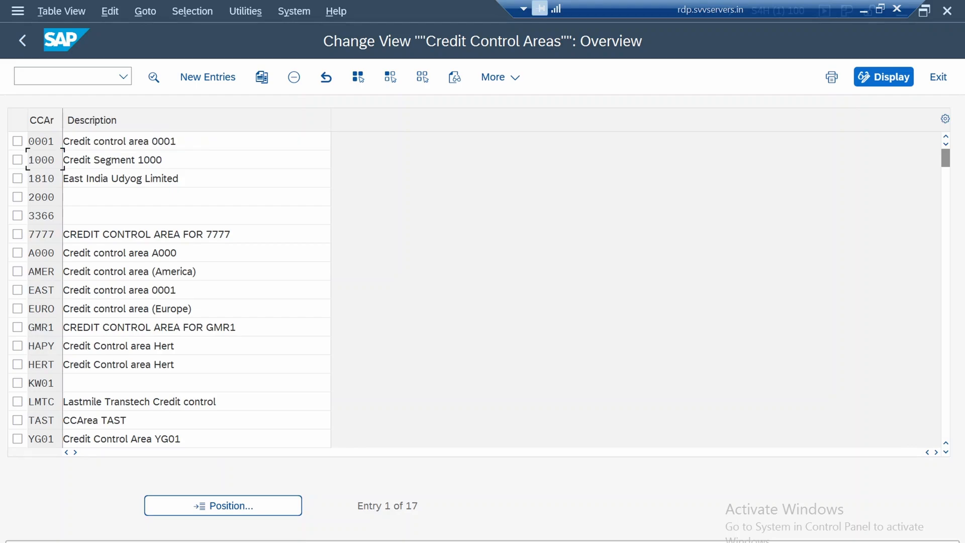
pyautogui.click(18, 160)
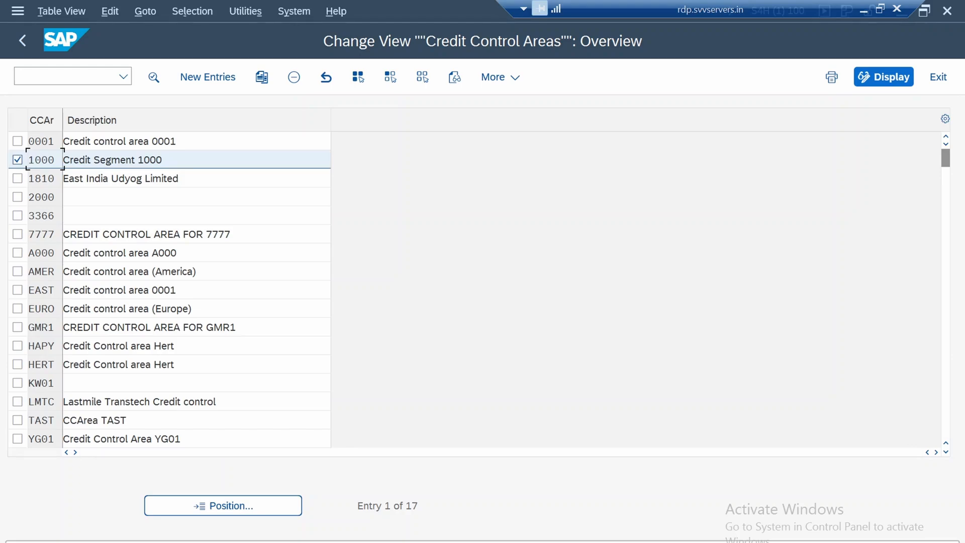
pyautogui.click(18, 160)
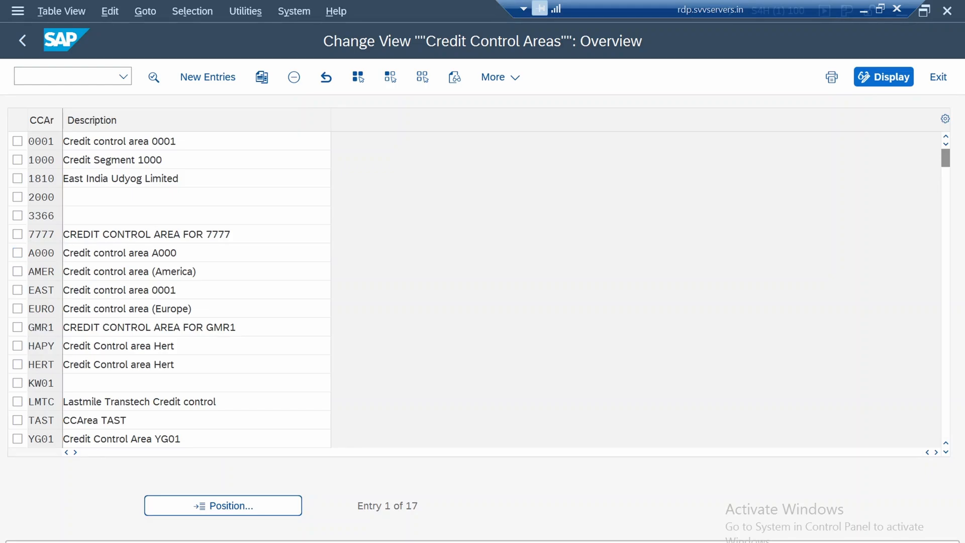
# Look at the details of credit control area A000 and return to the overview
pyautogui.doubleClick(41, 253)
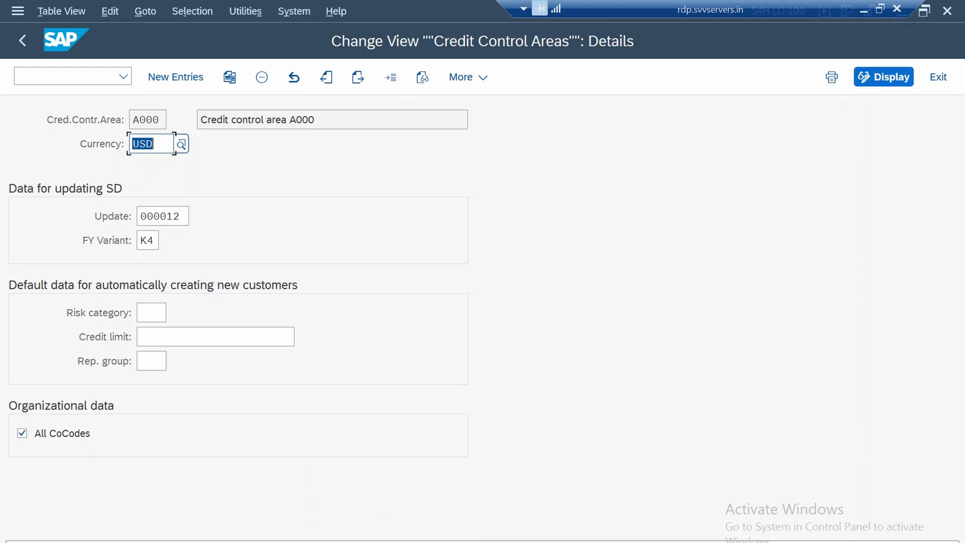
pyautogui.click(146, 120)
pyautogui.click(22, 40)
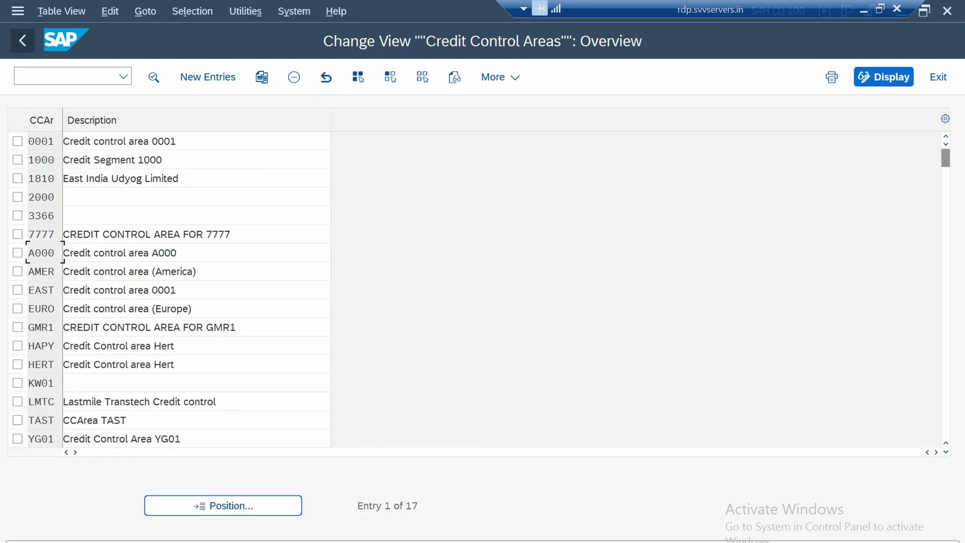
# Copy credit control area A000 as a new credit control area 1750
pyautogui.click(18, 253)
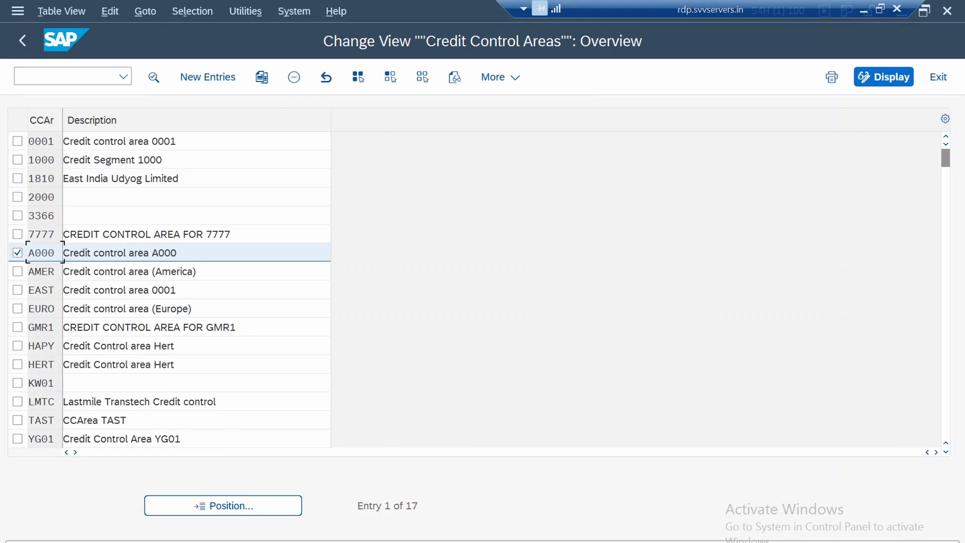
pyautogui.click(262, 76)
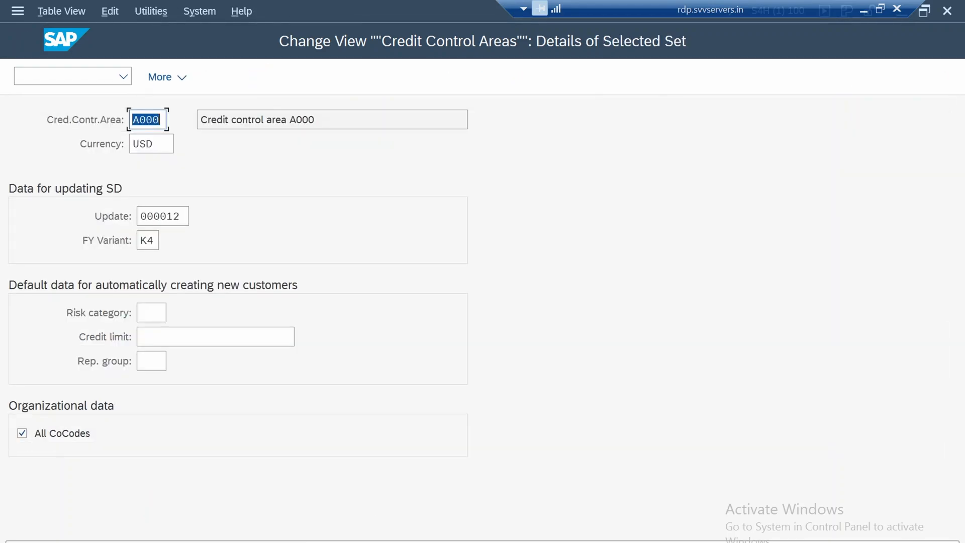
pyautogui.press('End')
pyautogui.press('BackSpace')
pyautogui.press('BackSpace')
pyautogui.press('BackSpace')
pyautogui.press('BackSpace')
pyautogui.write('1750')
pyautogui.press('Return')
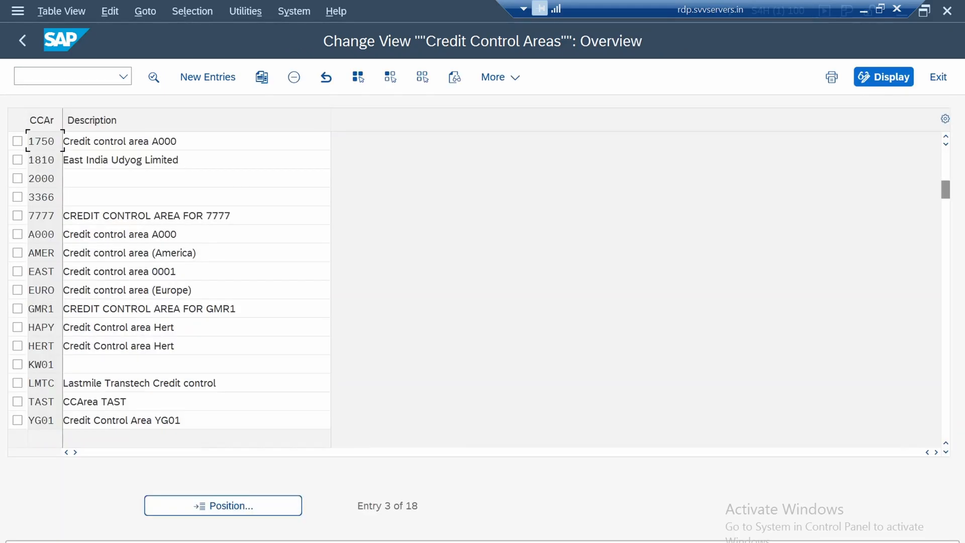
# Save credit control area 1750 and start a new customizing request with the short description "1750 Baseline Configuration"
pyautogui.press('F2')
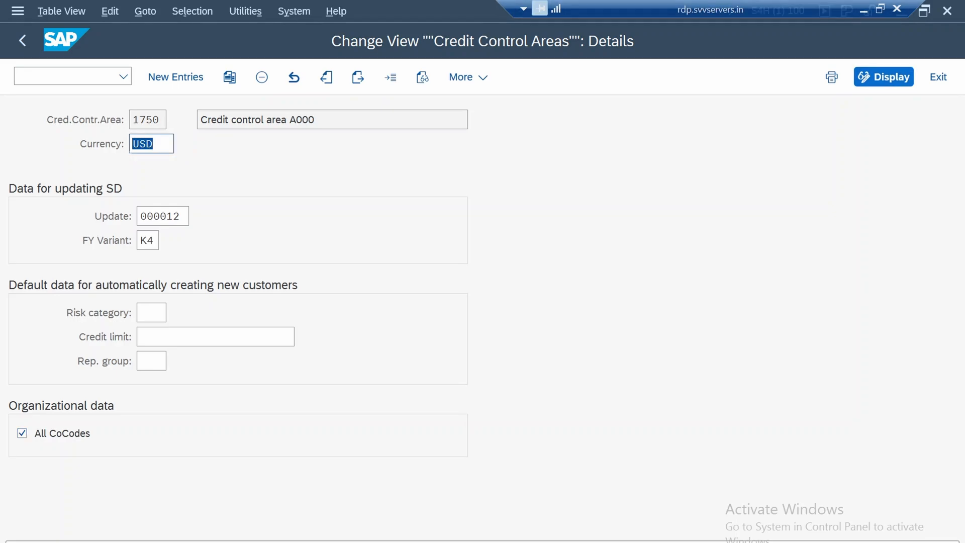
pyautogui.hotkey('ctrl', 's')
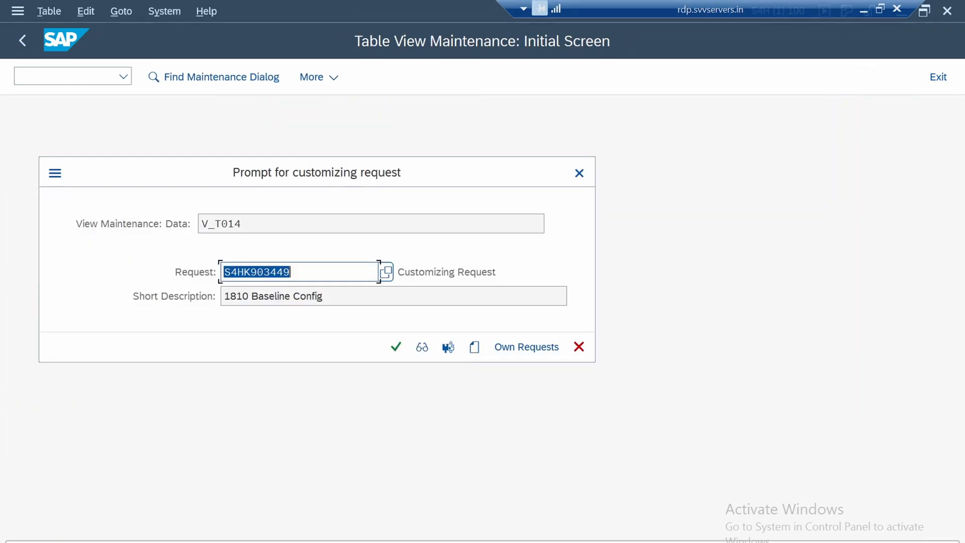
pyautogui.click(474, 347)
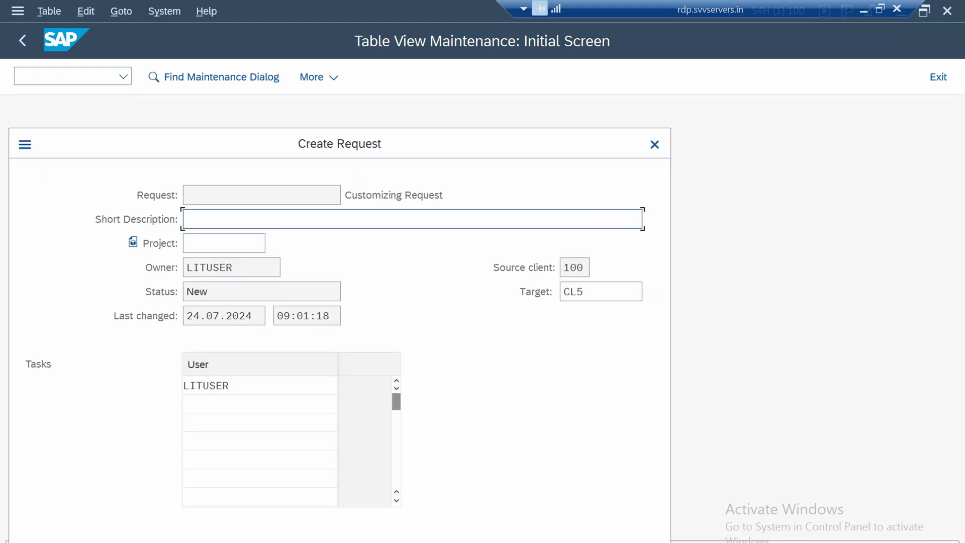
pyautogui.write('1750 Baseline Config')
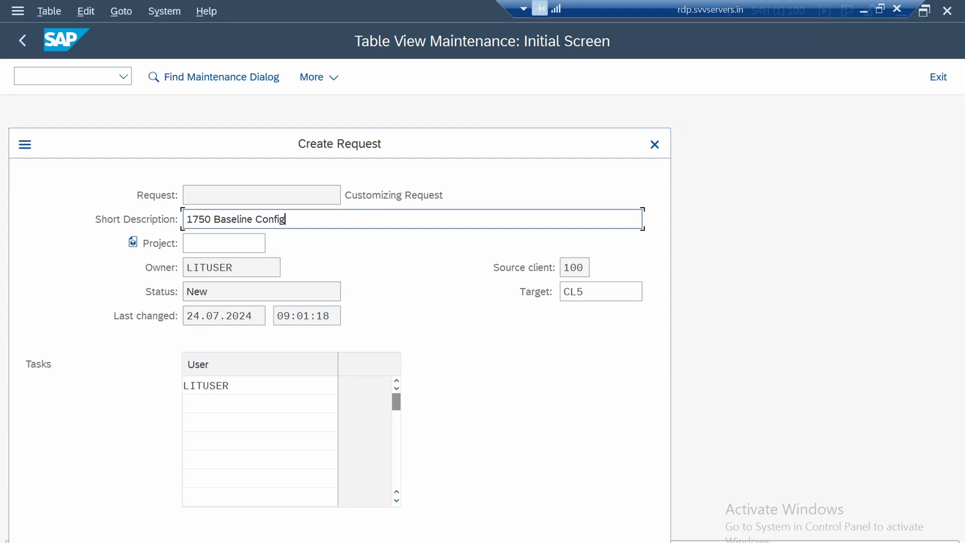
pyautogui.write('uration')
pyautogui.hotkey('shift', 'Left')
pyautogui.hotkey('shift', 'Left')
pyautogui.hotkey('shift', 'Left')
pyautogui.hotkey('shift', 'Left')
pyautogui.hotkey('shift', 'Left')
pyautogui.hotkey('shift', 'Left')
pyautogui.hotkey('shift', 'Left')
pyautogui.hotkey('shift', 'Left')
pyautogui.hotkey('shift', 'Left')
pyautogui.hotkey('shift', 'Left')
pyautogui.hotkey('shift', 'Left')
pyautogui.hotkey('shift', 'Left')
pyautogui.hotkey('shift', 'Left')
pyautogui.hotkey('shift', 'Left')
pyautogui.hotkey('shift', 'Left')
pyautogui.hotkey('shift', 'Left')
pyautogui.hotkey('shift', 'Left')
pyautogui.hotkey('shift', 'Left')
pyautogui.hotkey('shift', 'Left')
pyautogui.hotkey('shift', 'Left')
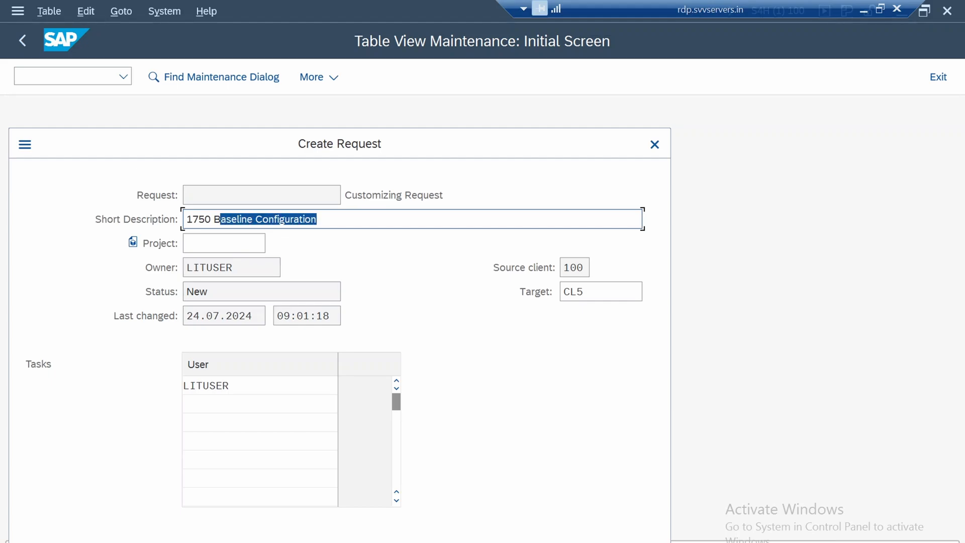
pyautogui.press('Return')
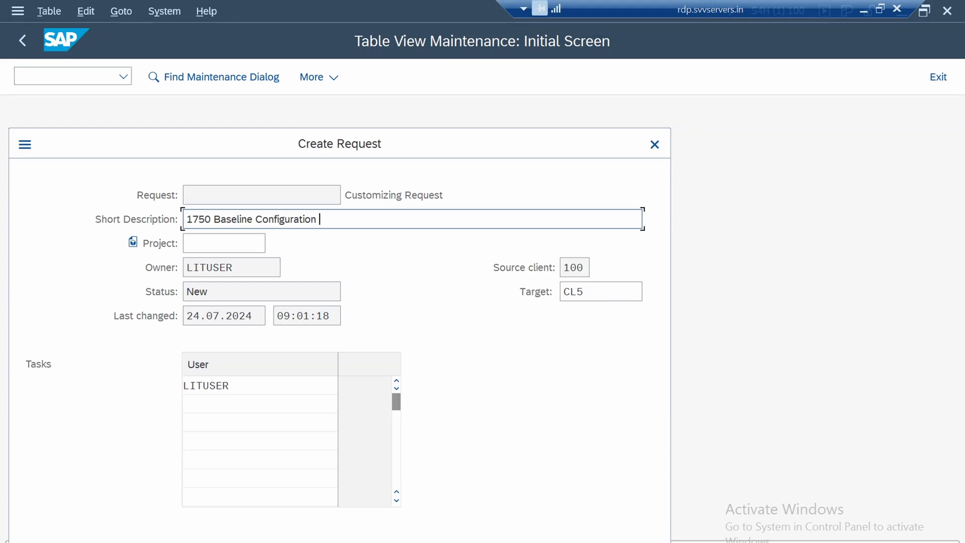
pyautogui.write('SD')
pyautogui.press('BackSpace')
pyautogui.press('BackSpace')
# Check the request's description and owner, and create the customizing request
pyautogui.click(261, 195)
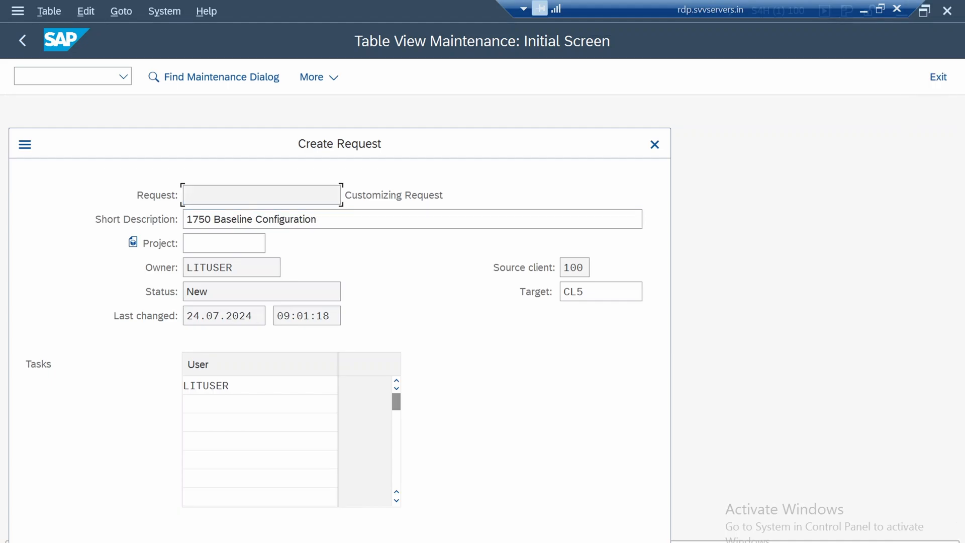
pyautogui.click(332, 219)
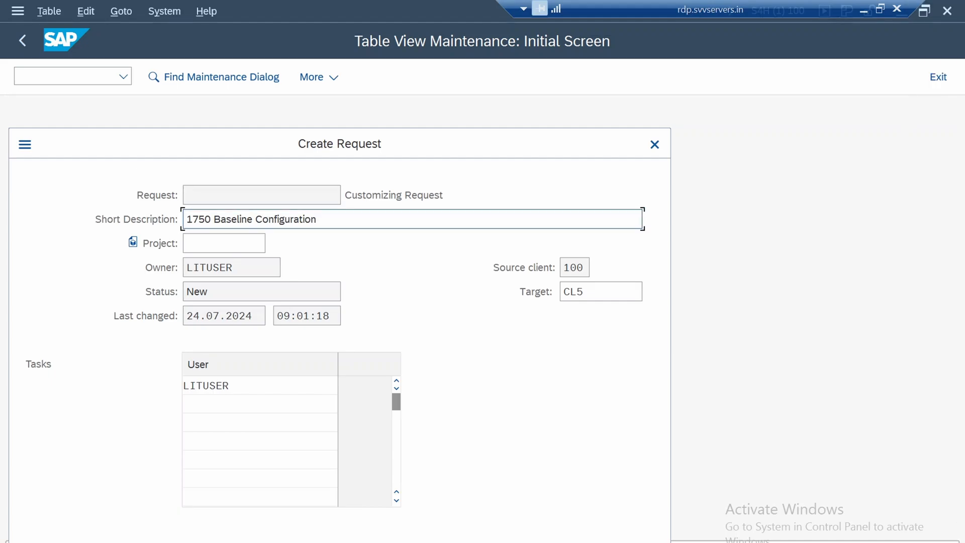
pyautogui.moveTo(235, 267); pyautogui.dragTo(186, 267)
pyautogui.click(234, 268)
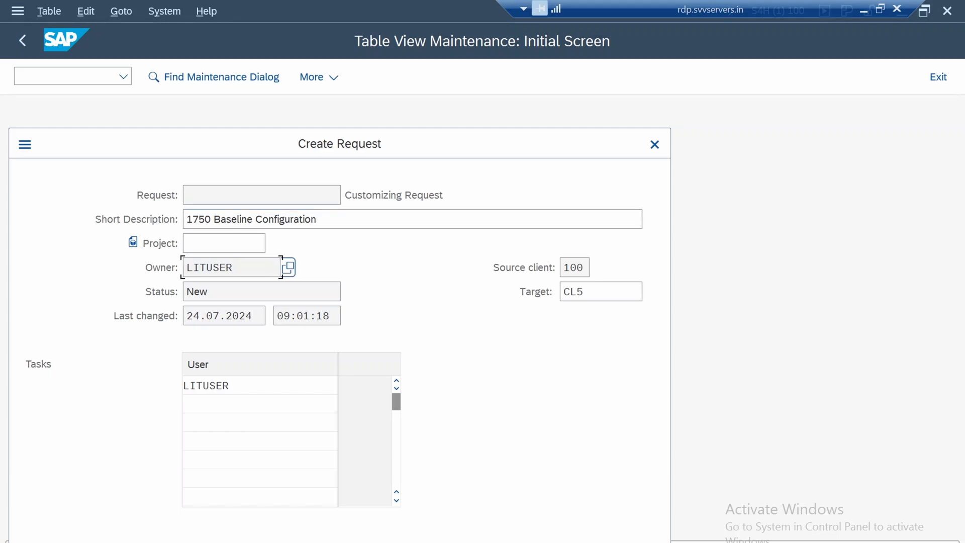
pyautogui.press('Return')
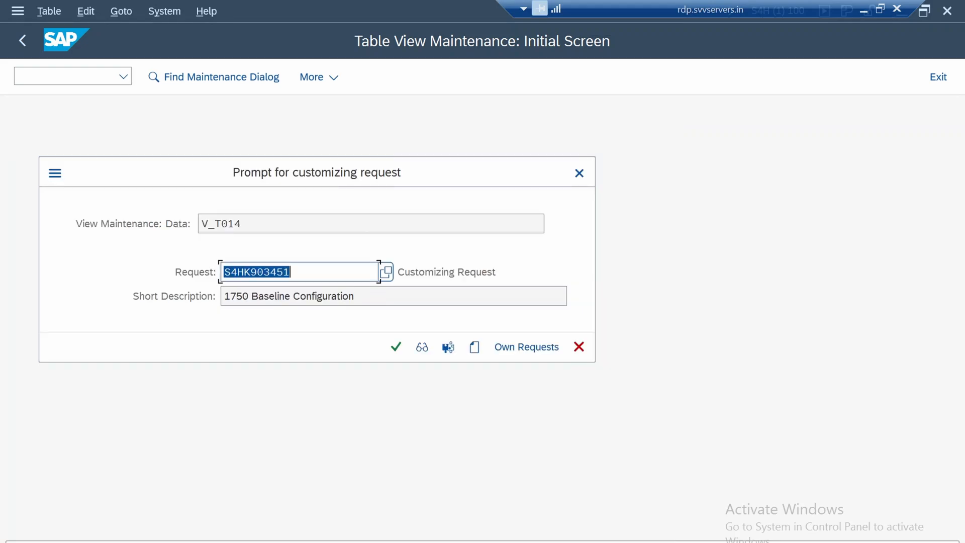
# Assign the credit control area change to the "1750 Baseline Configuration" request and return to the implementation guide
pyautogui.click(228, 296)
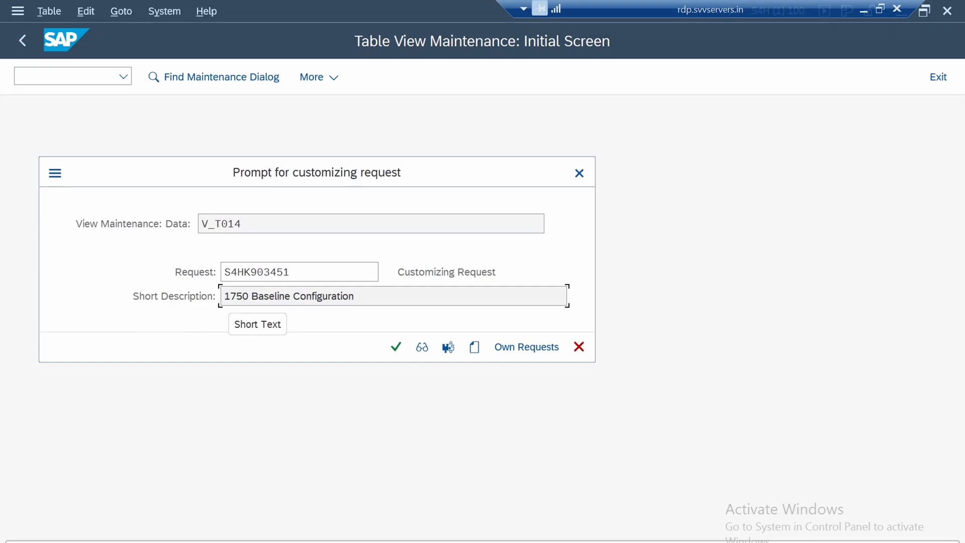
pyautogui.moveTo(230, 297); pyautogui.dragTo(357, 296)
pyautogui.click(396, 346)
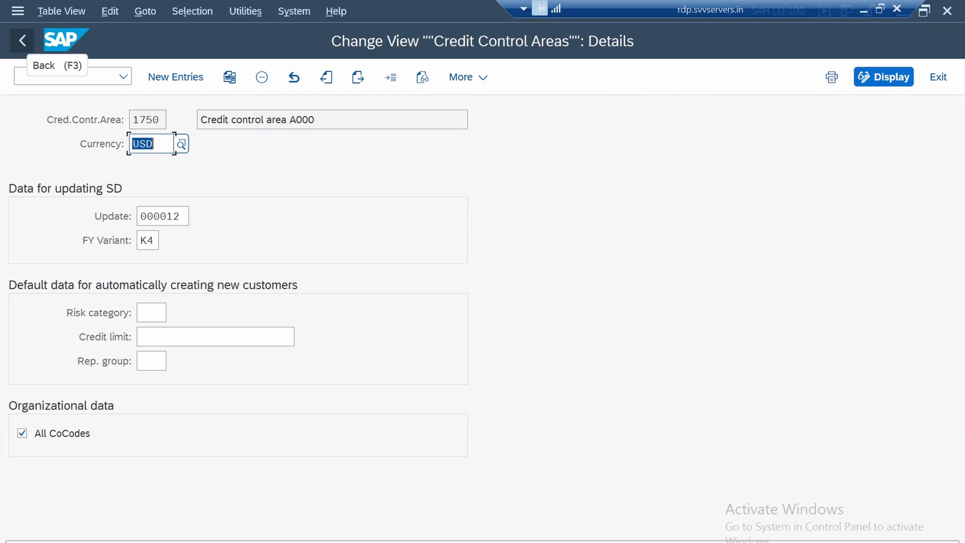
pyautogui.click(22, 40)
pyautogui.click(22, 41)
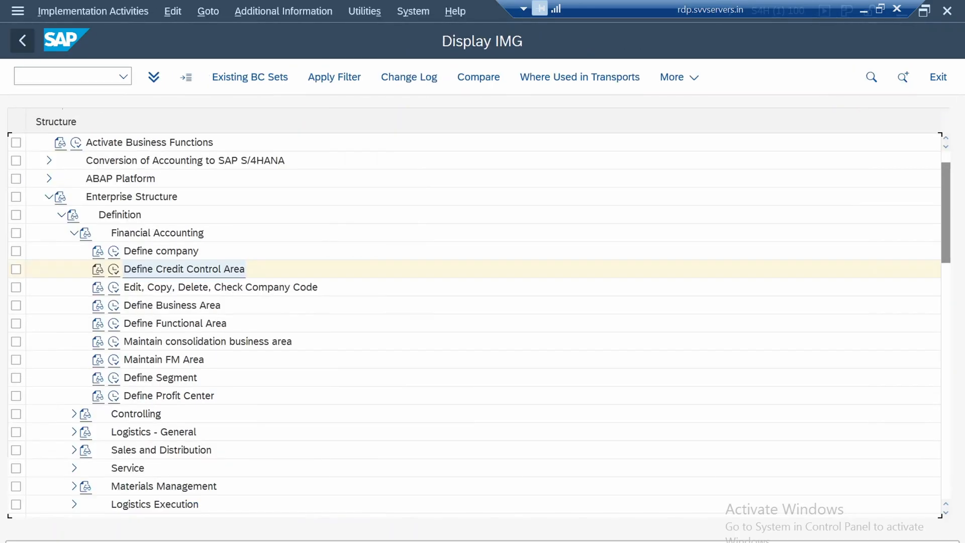
# Open the activity for copying, deleting and checking company codes under the Financial Accounting definition
pyautogui.click(220, 287)
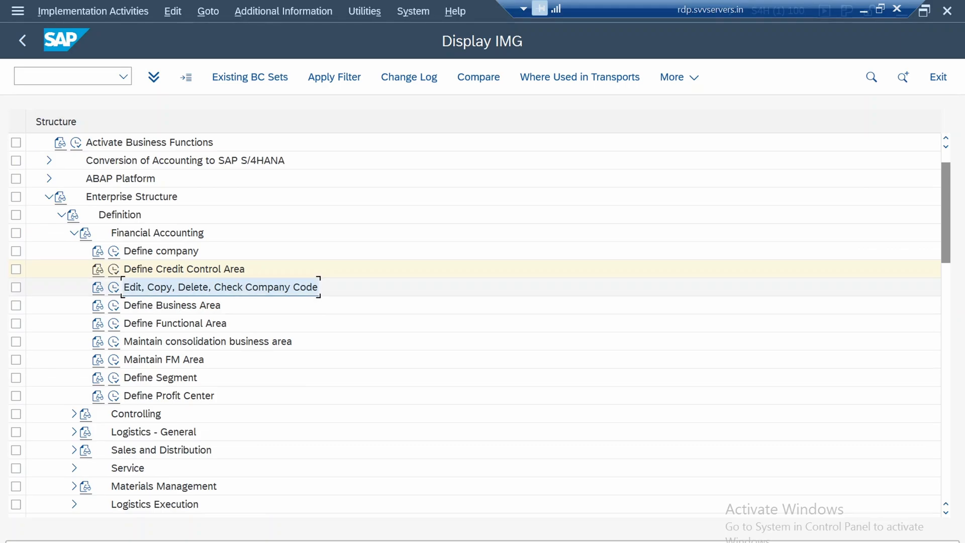
pyautogui.click(115, 287)
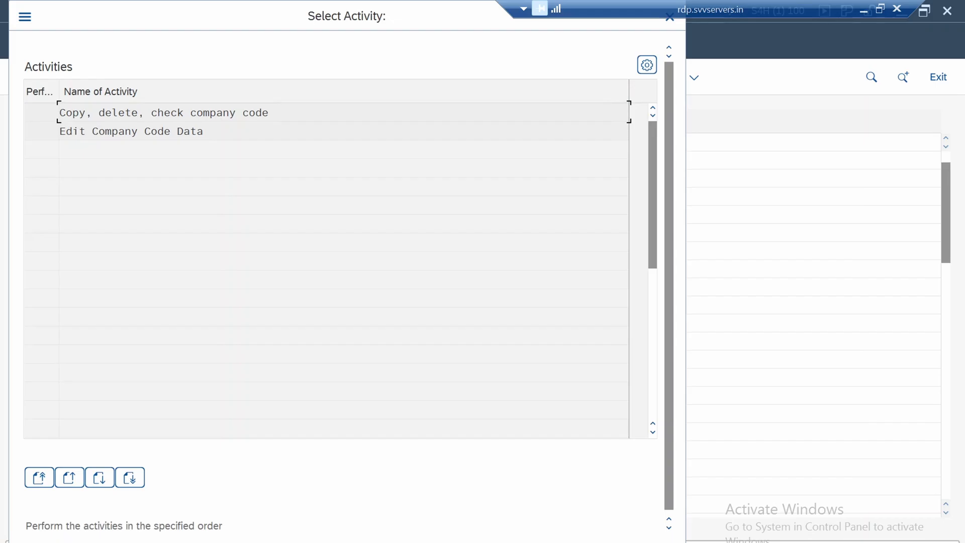
pyautogui.press('Return')
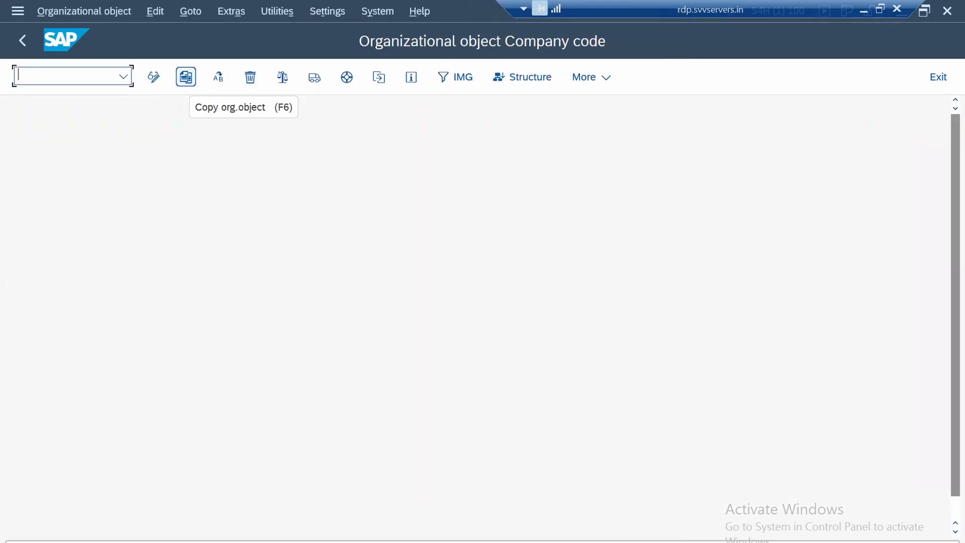
# Copy company code 1710 as the new company code 1750
pyautogui.click(186, 77)
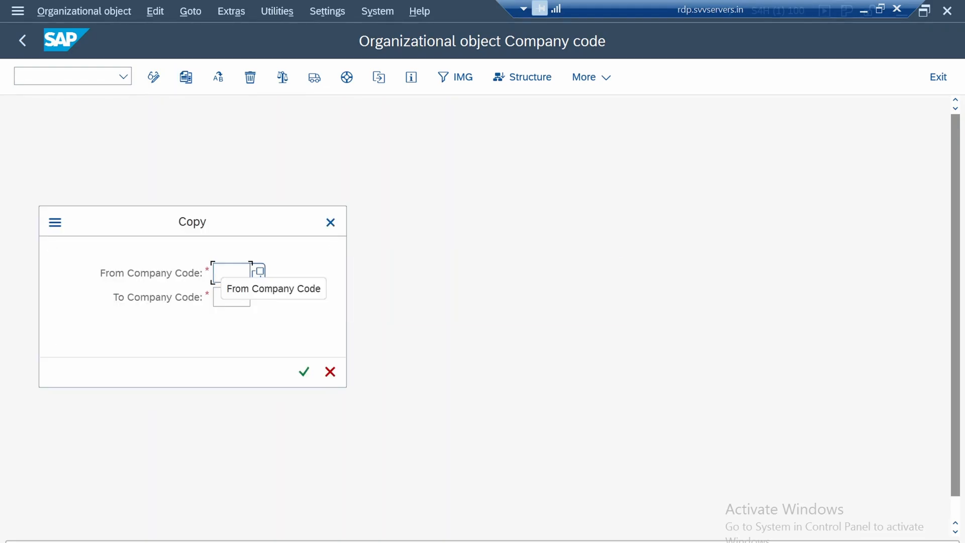
pyautogui.write('1710')
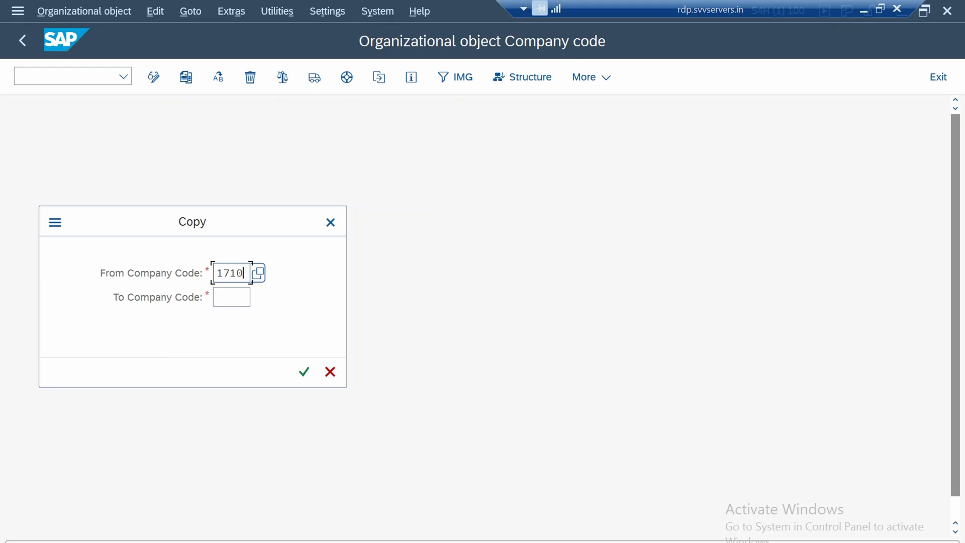
pyautogui.click(231, 297)
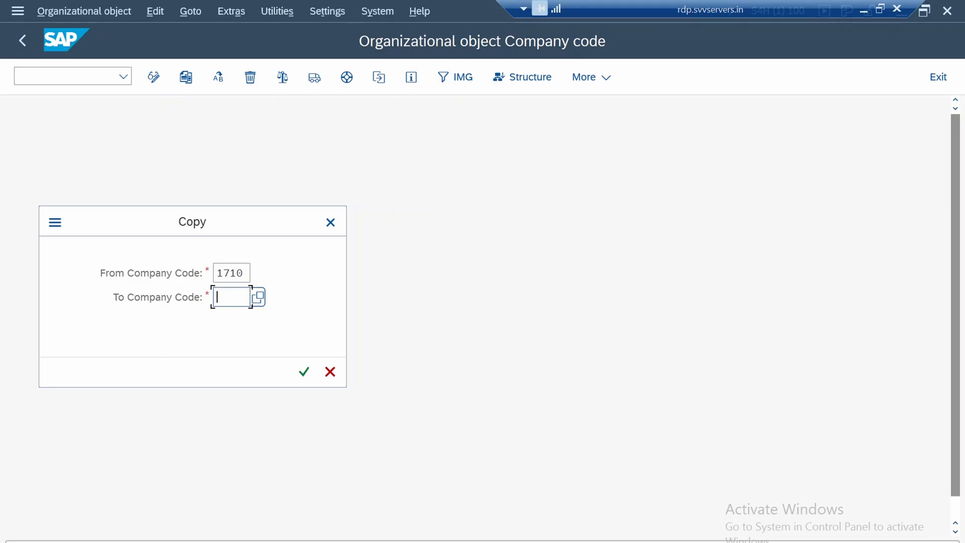
pyautogui.write('1750')
pyautogui.click(237, 297)
pyautogui.click(304, 372)
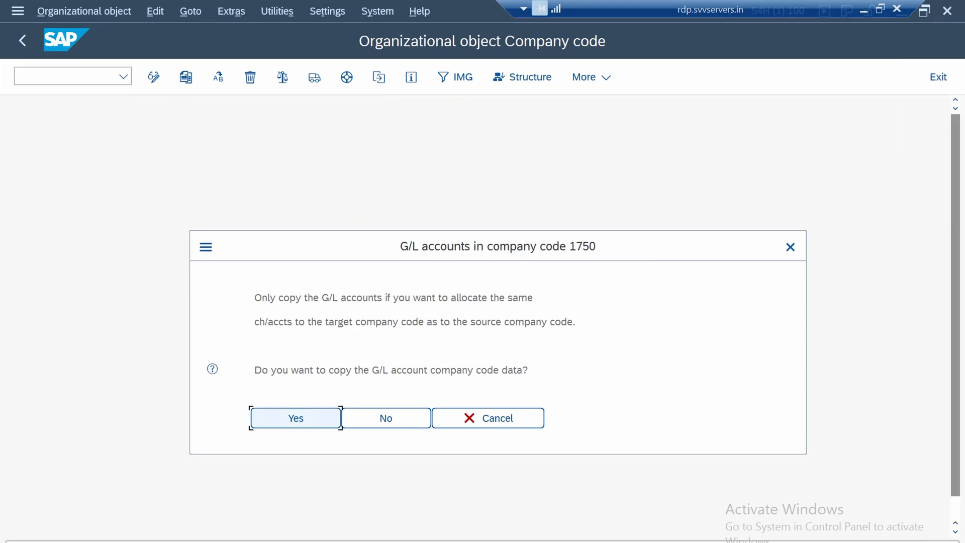
# Read the G/L account prompt and agree to copy the G/L account company code data to 1750
pyautogui.moveTo(432, 297); pyautogui.dragTo(577, 321)
pyautogui.click(322, 322)
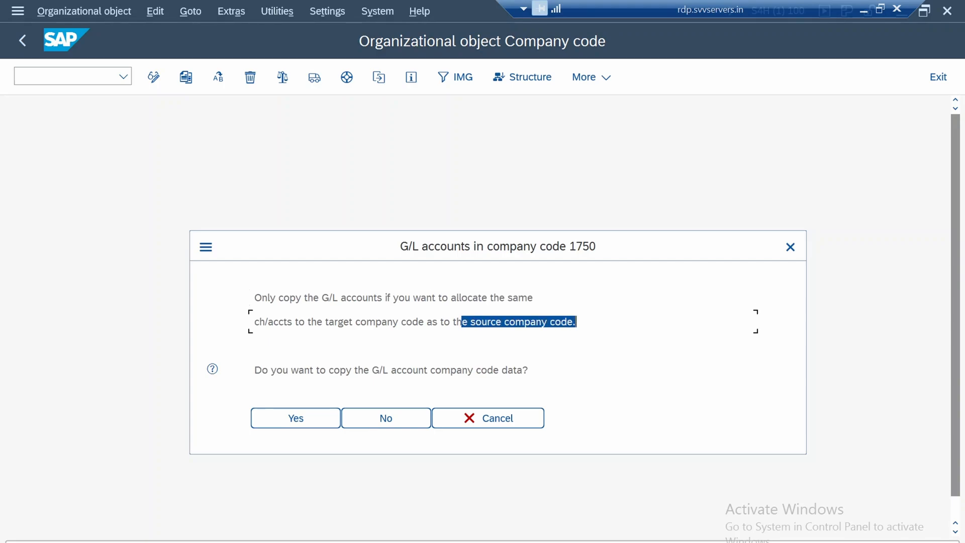
pyautogui.click(576, 322)
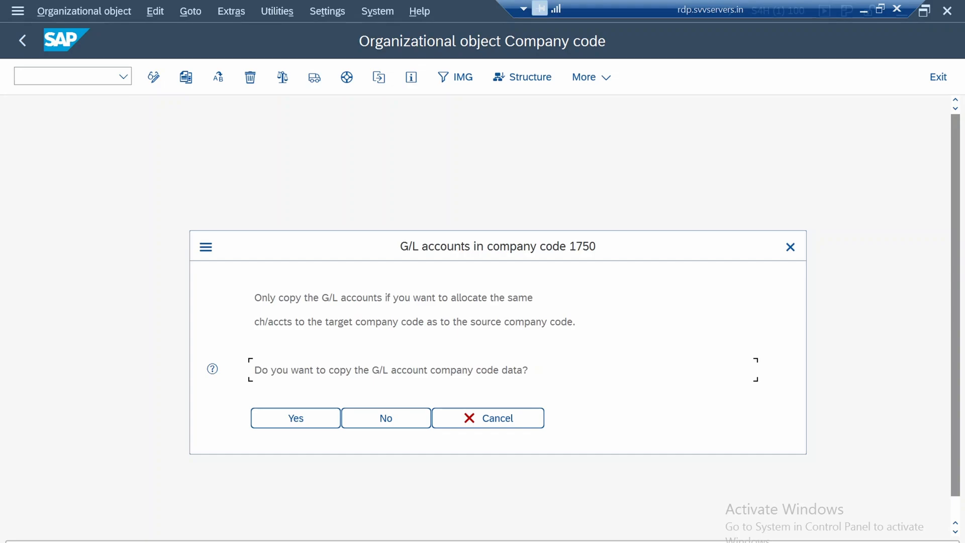
pyautogui.press('Return')
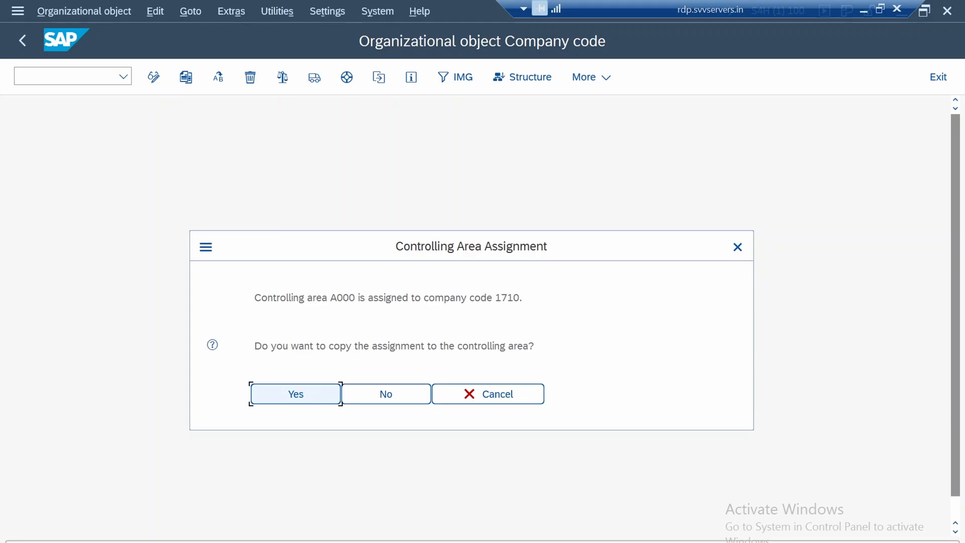
# Copy the assignment to controlling area A000 and decline allocating a different local currency to the target company code
pyautogui.click(388, 298)
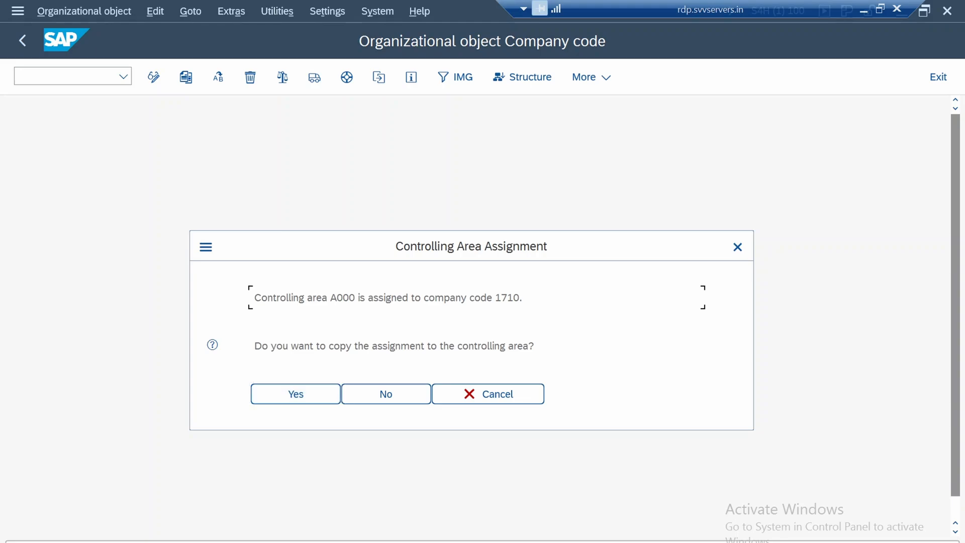
pyautogui.moveTo(396, 298); pyautogui.dragTo(520, 298)
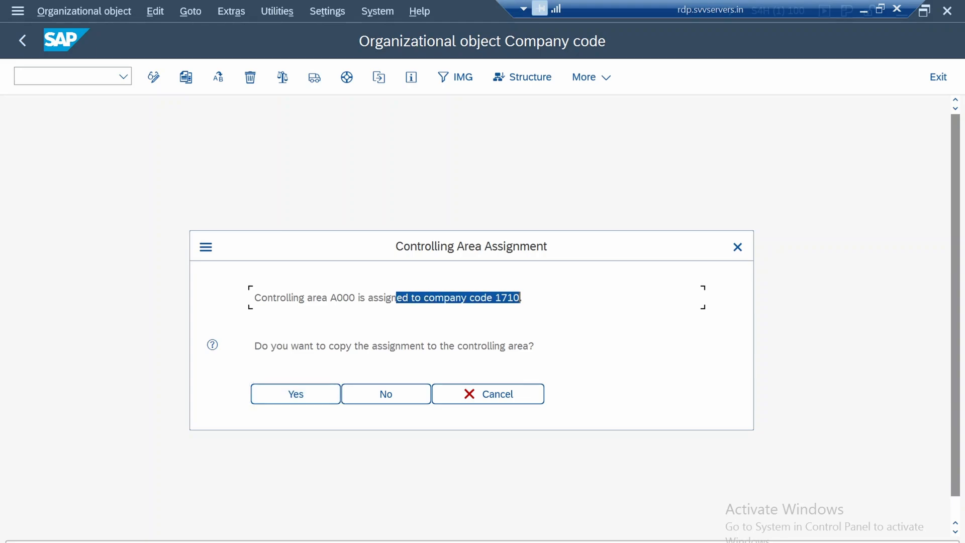
pyautogui.click(394, 346)
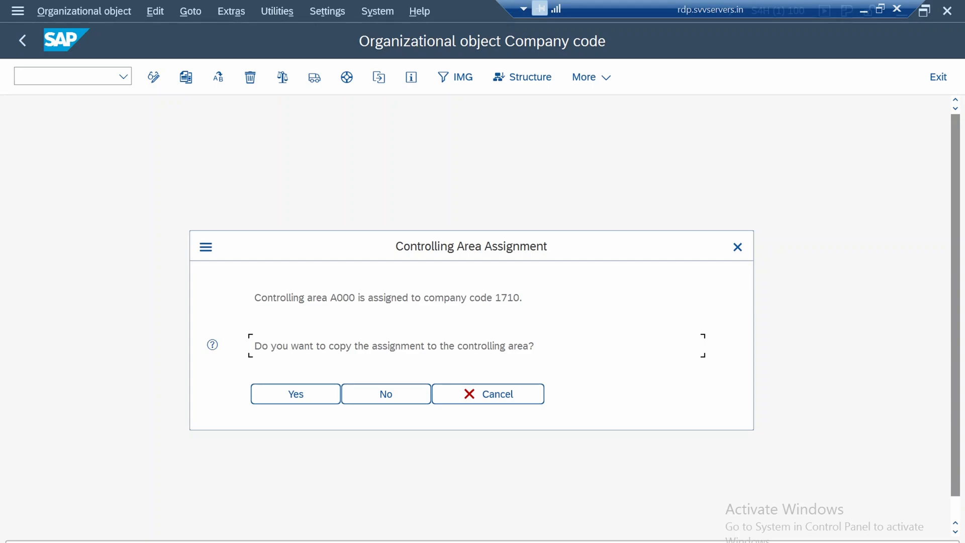
pyautogui.click(296, 394)
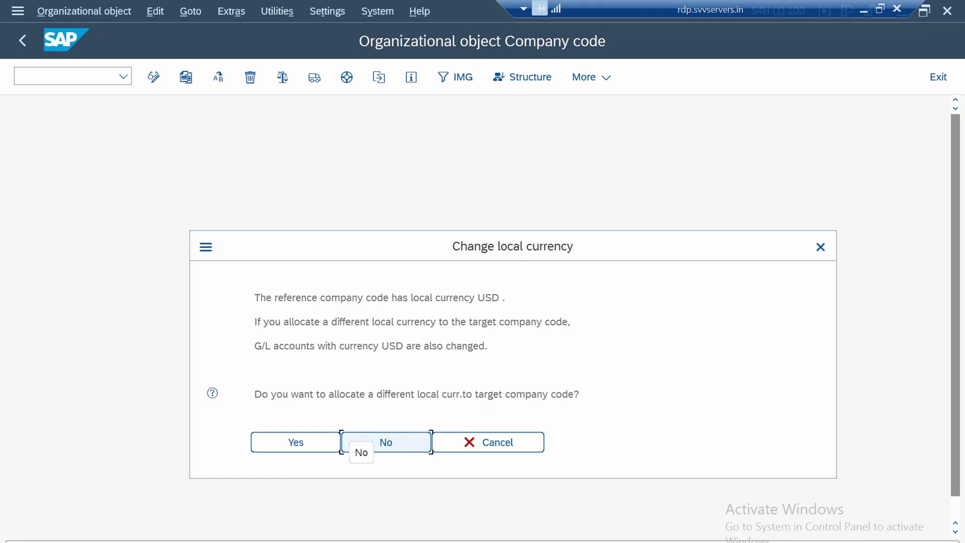
pyautogui.moveTo(414, 394); pyautogui.dragTo(511, 394)
pyautogui.click(386, 442)
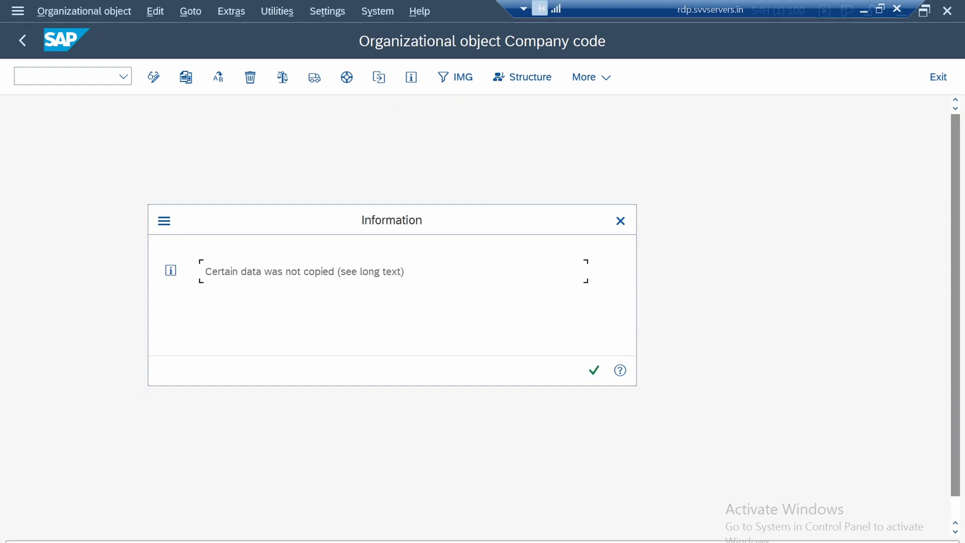
# Acknowledge the information messages and decline transporting the number ranges
pyautogui.press('Return')
pyautogui.press('Return')
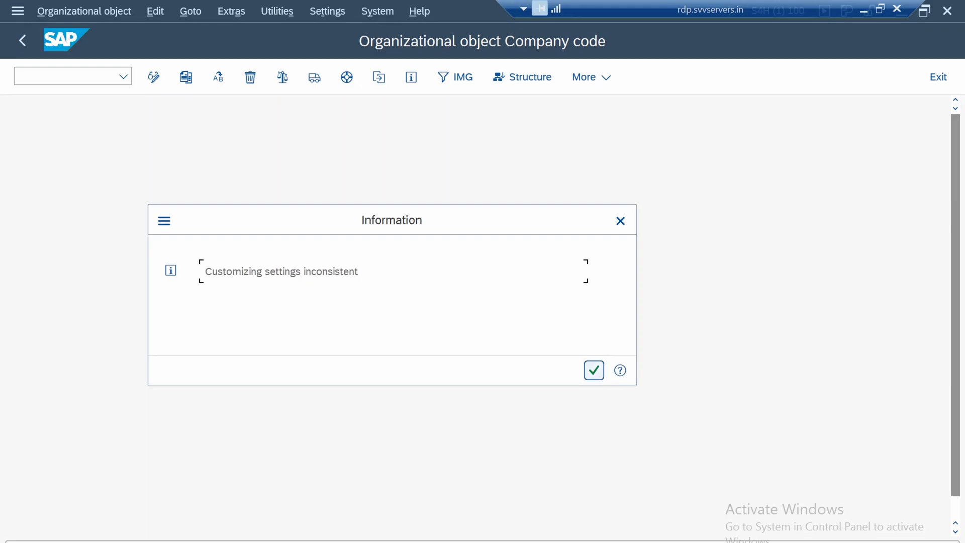
pyautogui.click(594, 371)
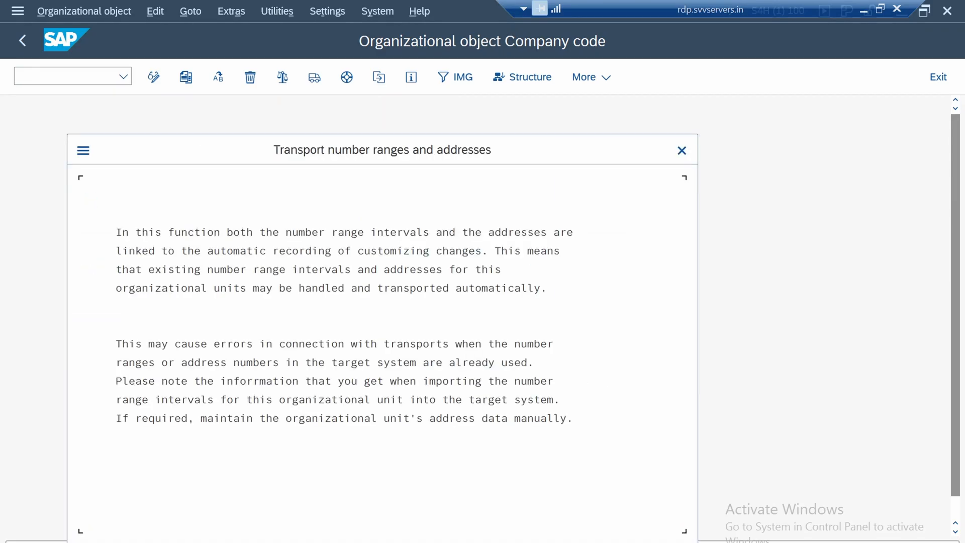
pyautogui.press('Return')
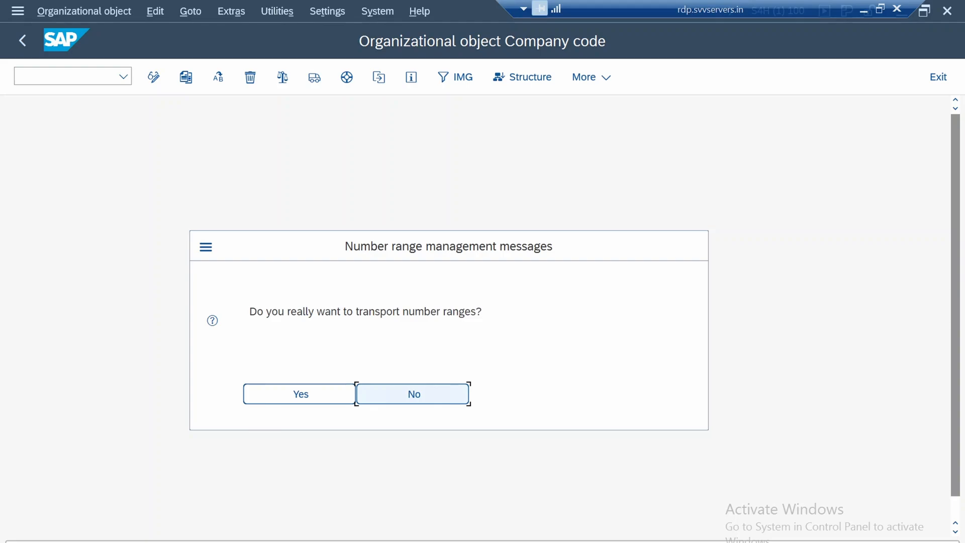
pyautogui.press('Return')
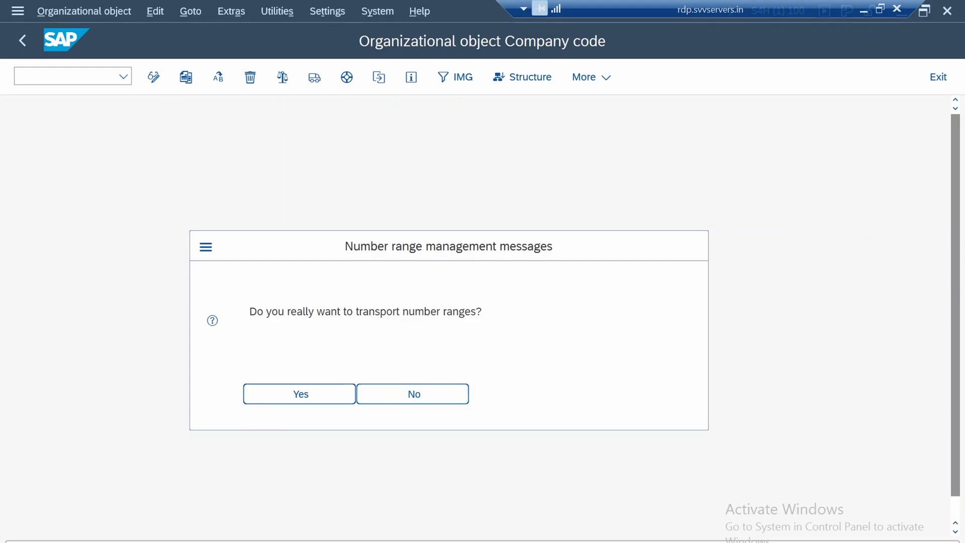
pyautogui.click(412, 394)
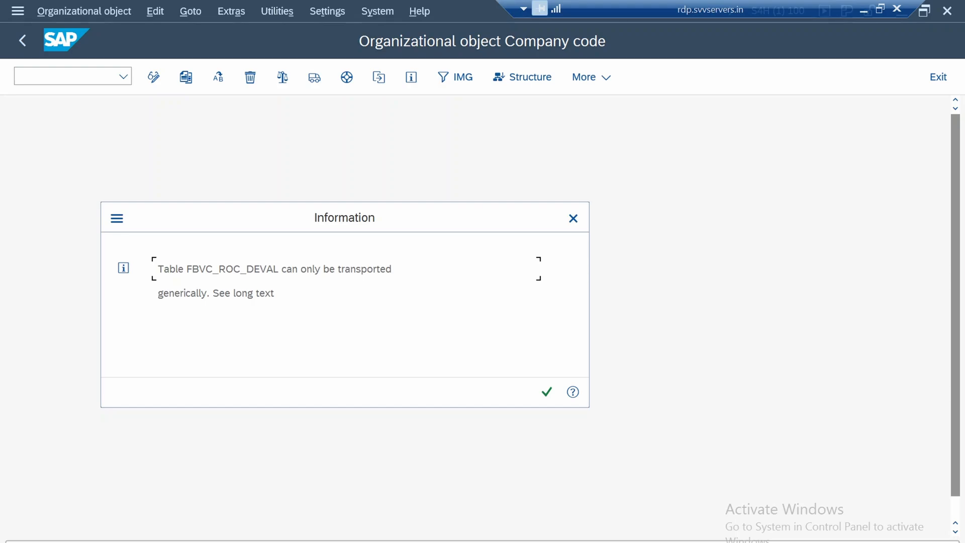
pyautogui.click(547, 393)
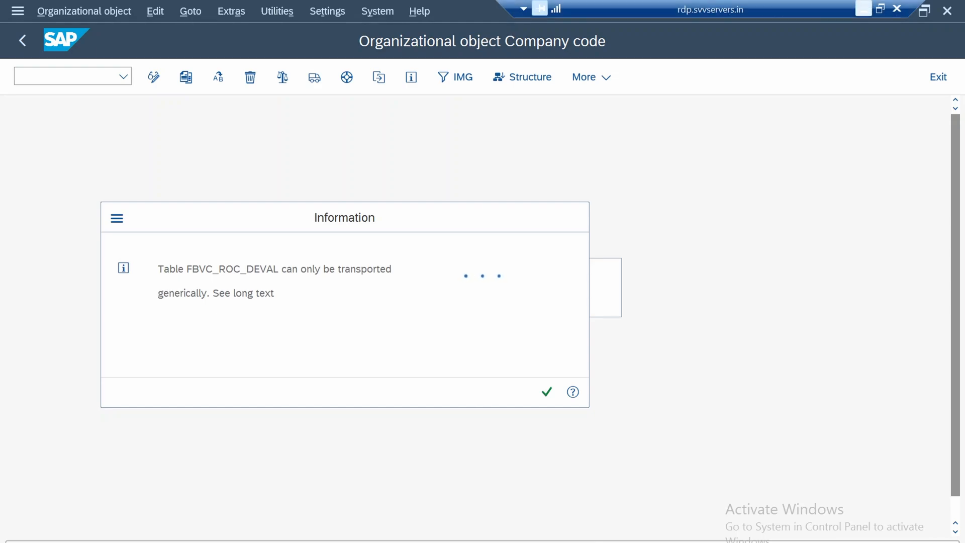
# Switch to PowerPoint to view the Enterprise Structure slide full screen, and return to the remote SAP session
pyautogui.click(863, 8)
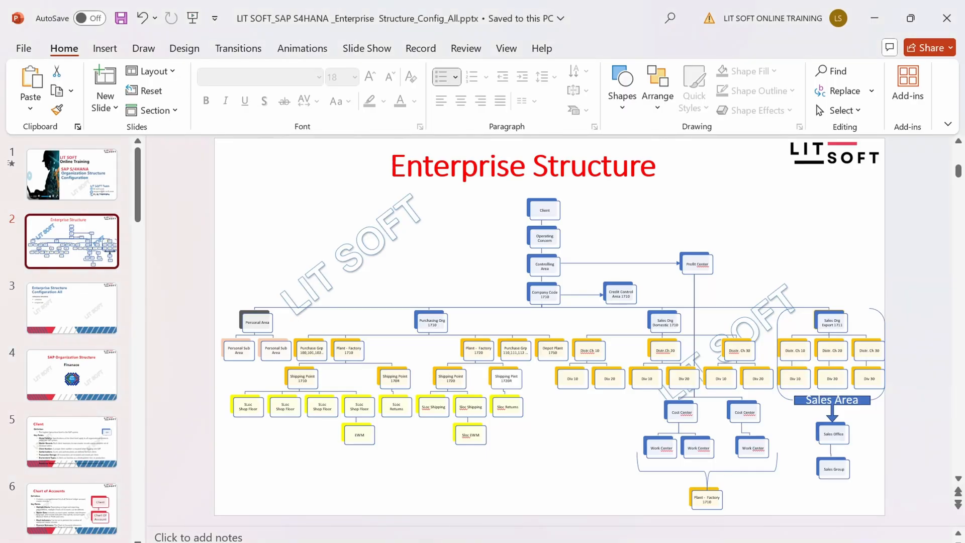
pyautogui.hotkey('shift', 'F5')
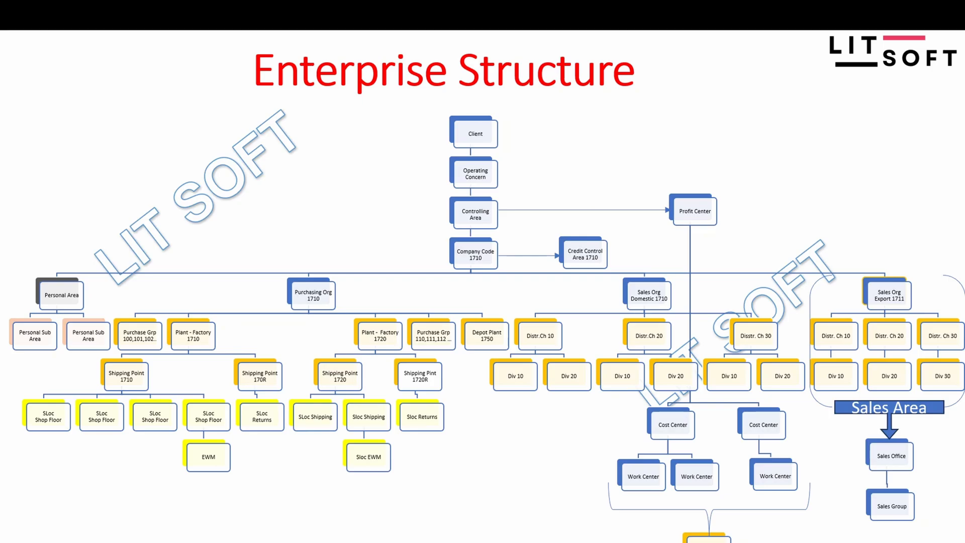
pyautogui.press('Escape')
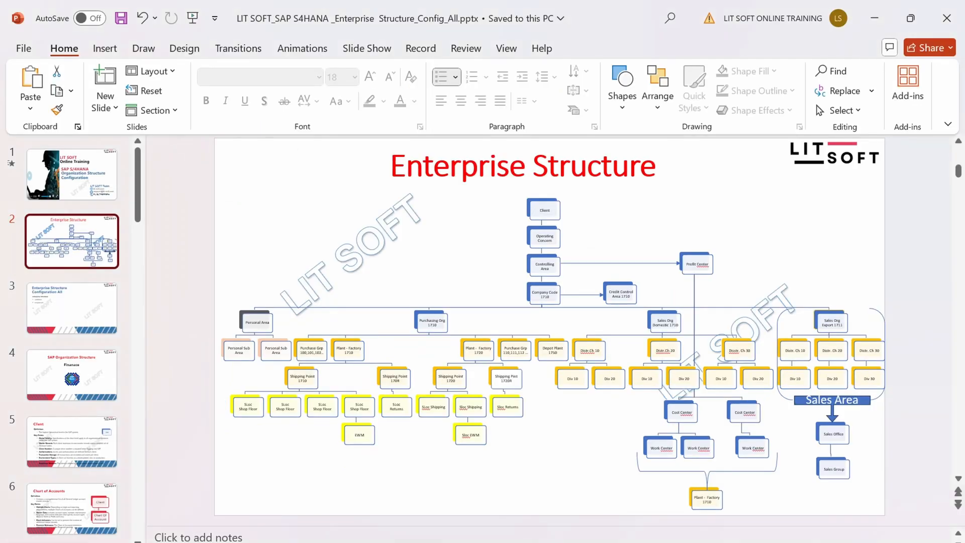
pyautogui.moveTo(587, 542)
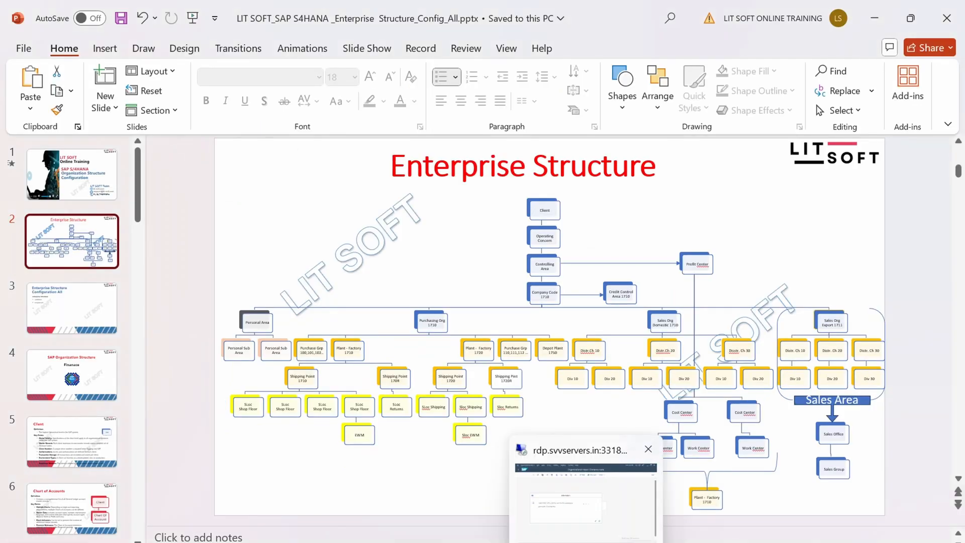
pyautogui.click(586, 498)
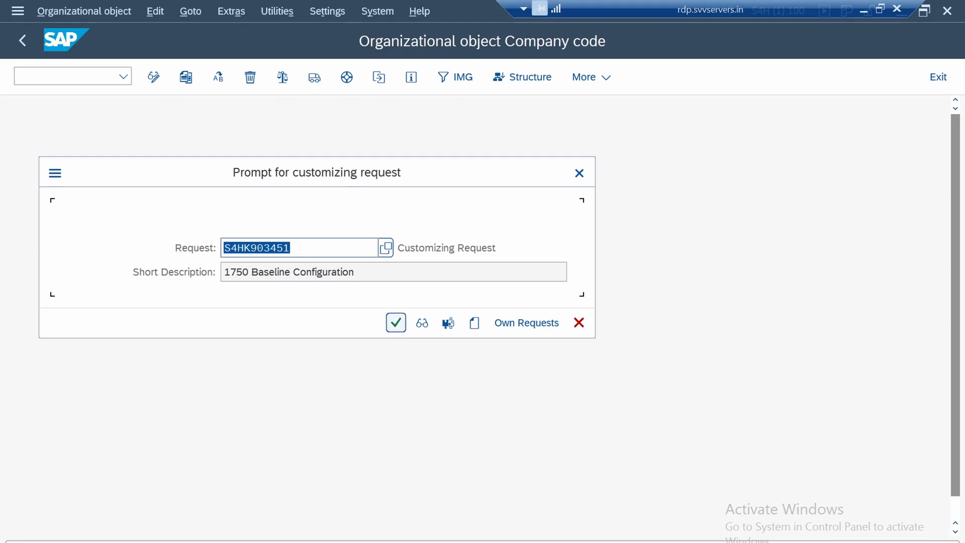
# Record the copy in the "1750 Baseline Configuration" request and confirm copying the number range intervals from company code 1710 to 1750
pyautogui.click(396, 323)
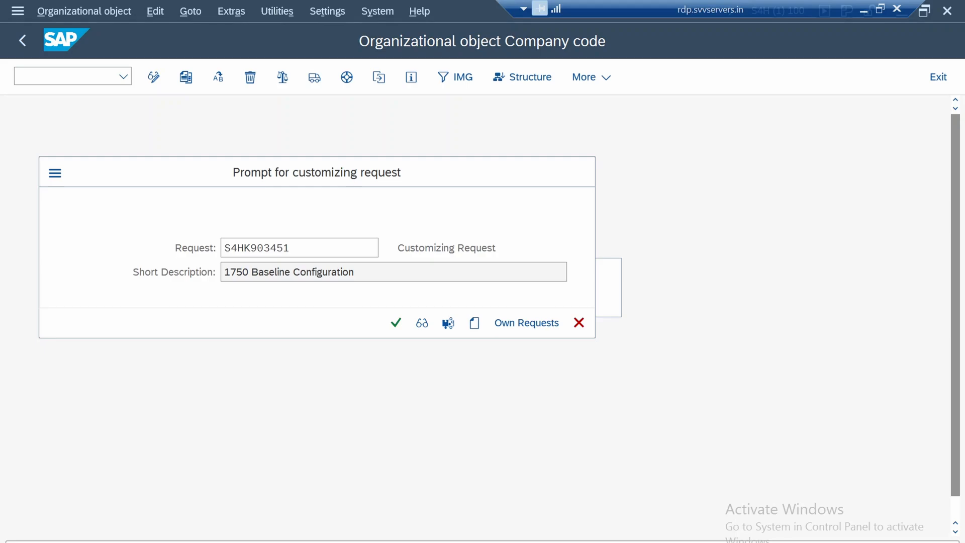
pyautogui.press('Return')
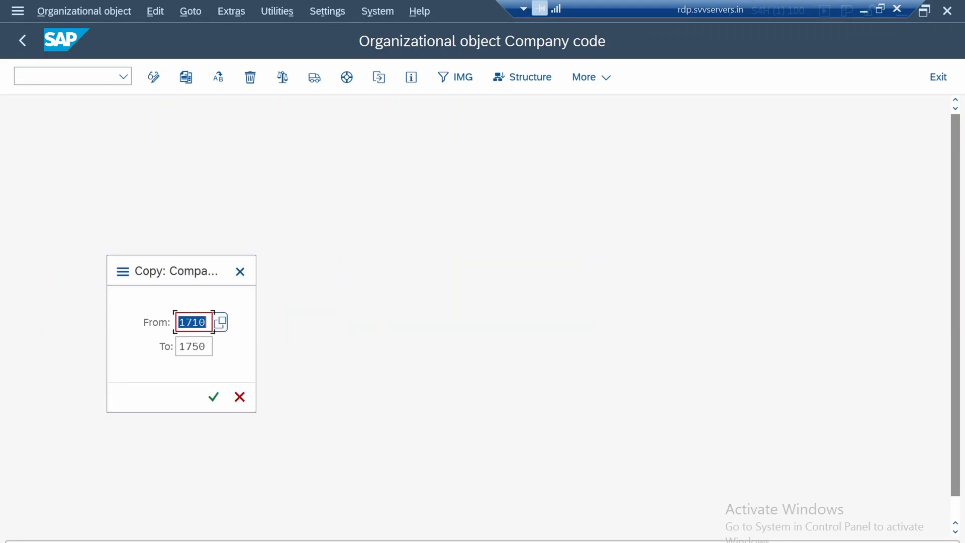
pyautogui.press('Return')
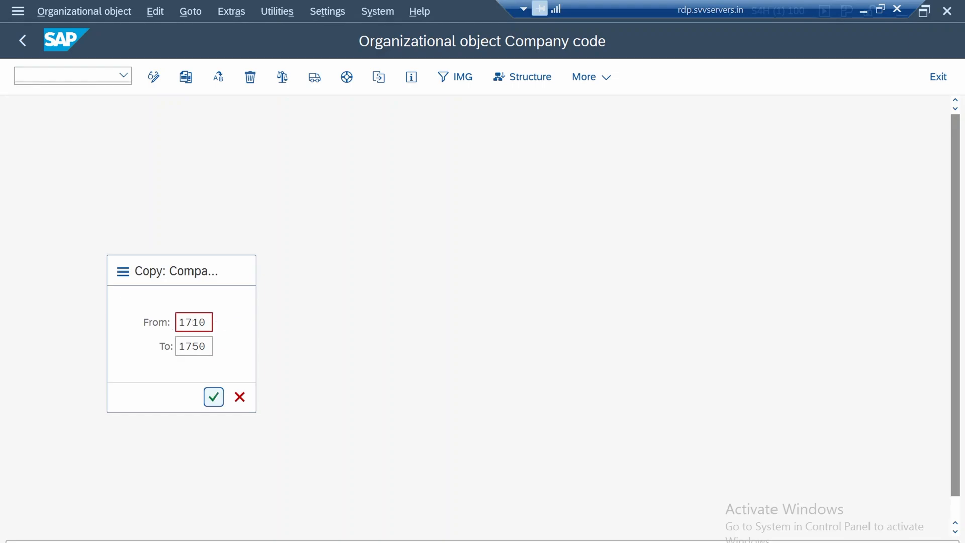
pyautogui.press('Return')
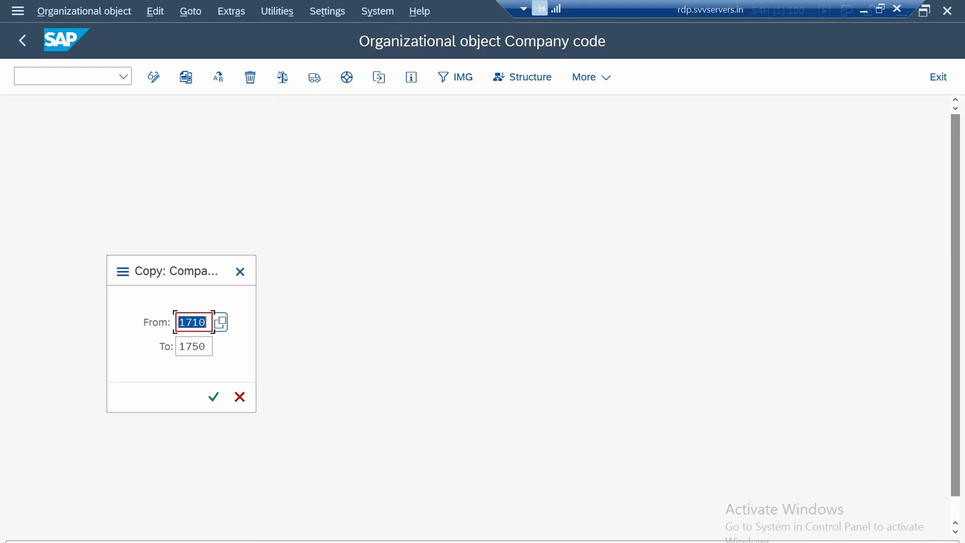
pyautogui.click(214, 398)
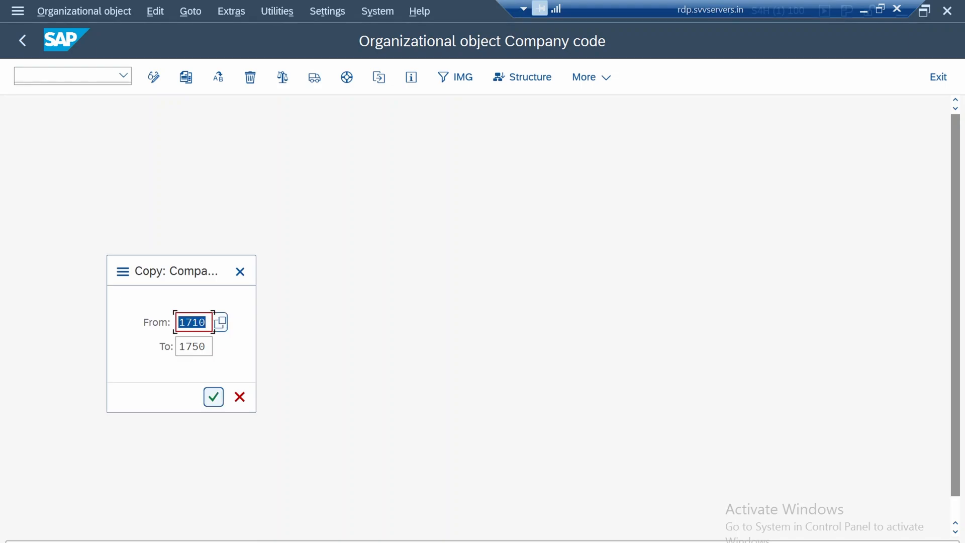
pyautogui.click(214, 398)
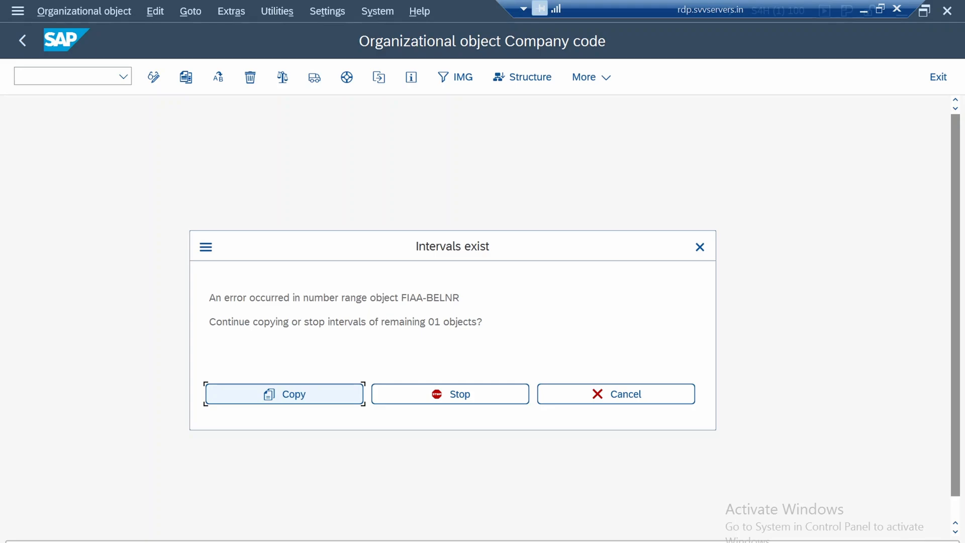
# Read the number range error for object FIAA-BELNR and continue copying the remaining intervals
pyautogui.moveTo(367, 298); pyautogui.dragTo(460, 298)
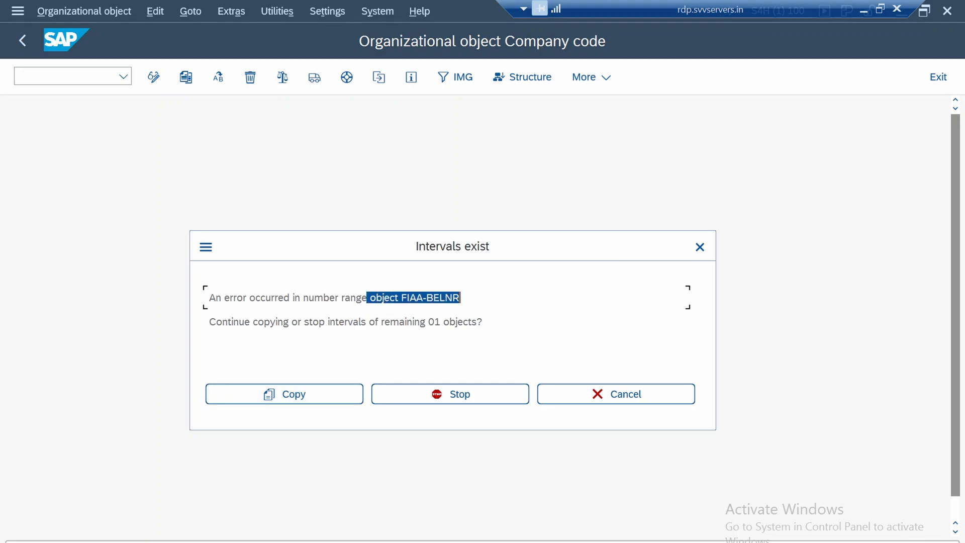
pyautogui.click(452, 321)
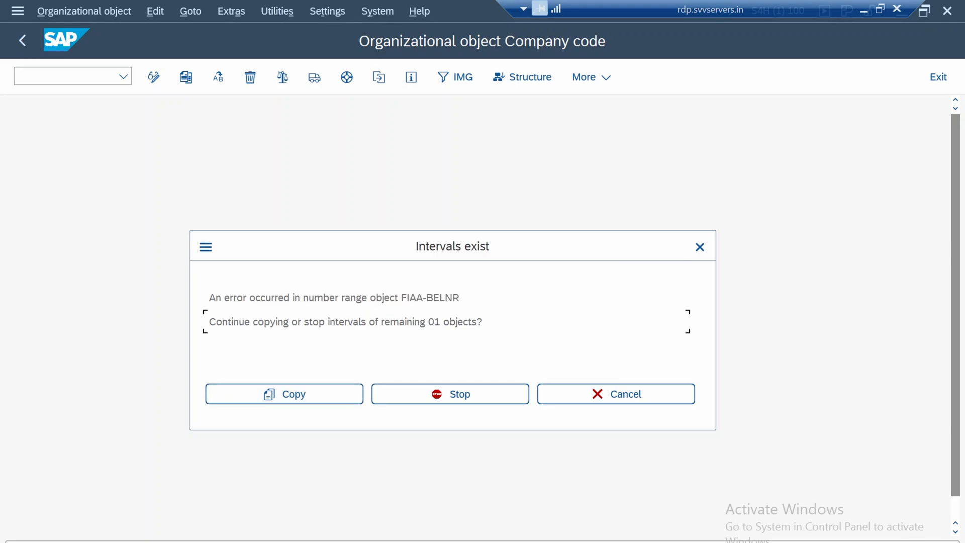
pyautogui.moveTo(406, 298); pyautogui.dragTo(460, 298)
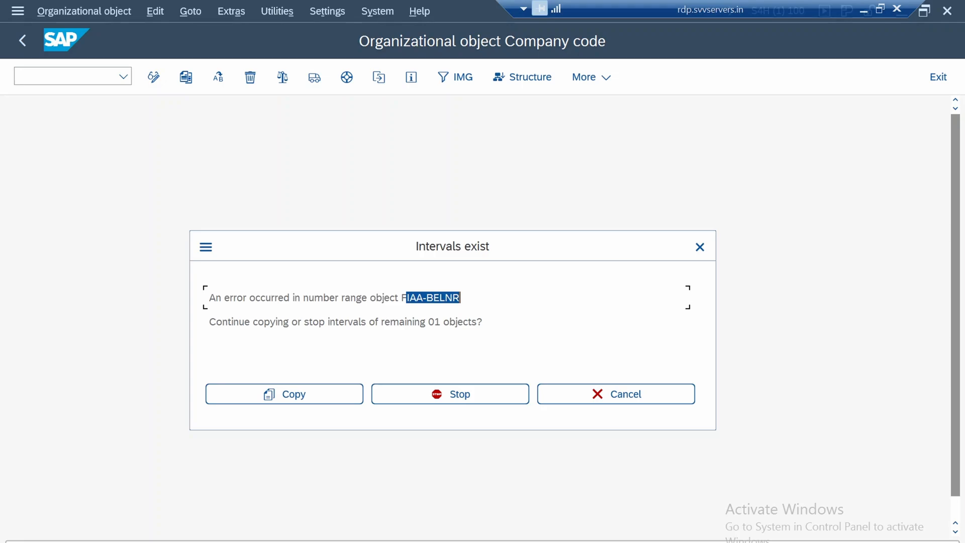
pyautogui.click(453, 322)
pyautogui.moveTo(244, 322); pyautogui.dragTo(473, 322)
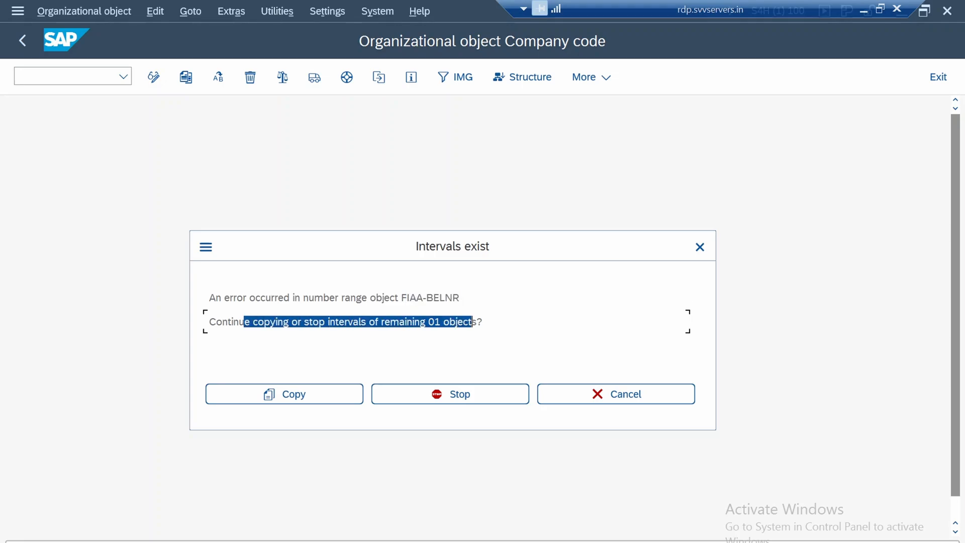
pyautogui.click(473, 322)
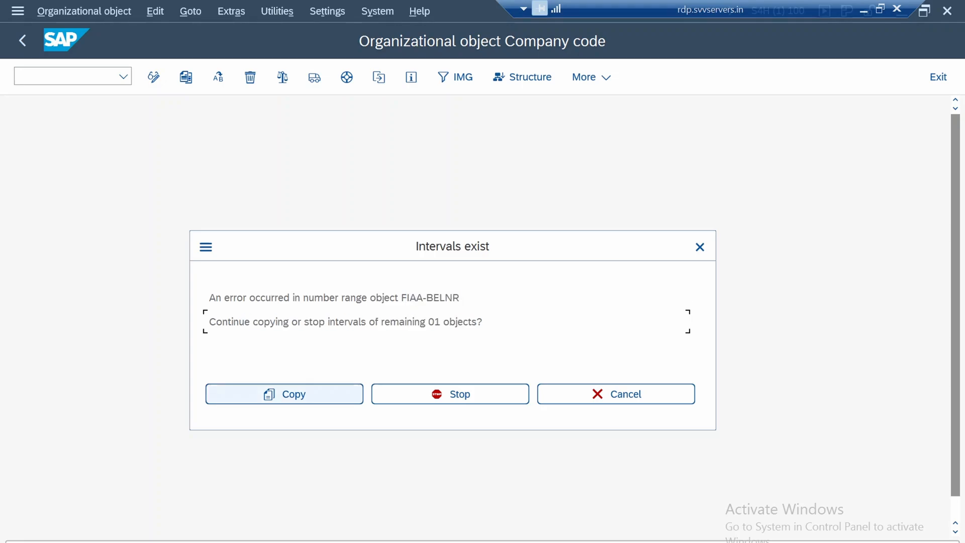
pyautogui.click(284, 394)
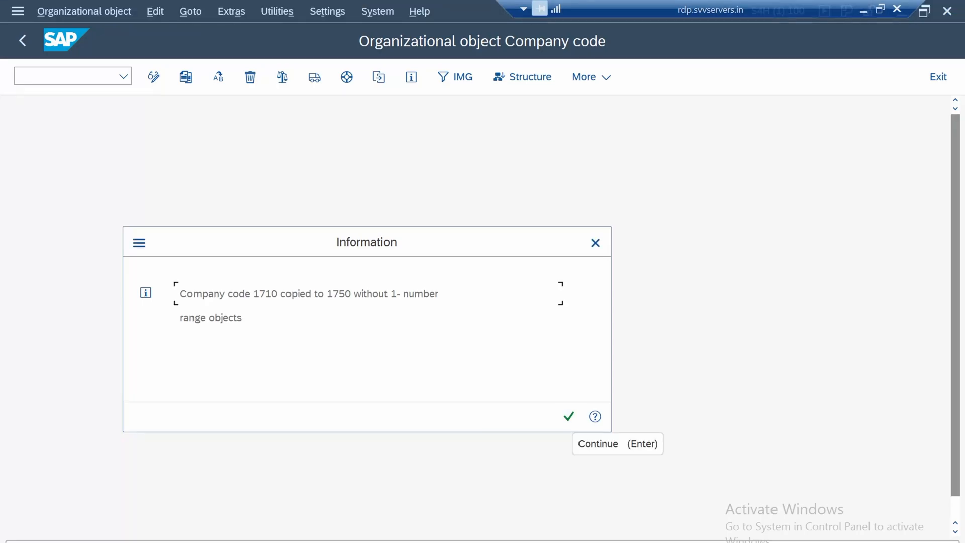
# Acknowledge the company code copy information and return to the company code activity selection
pyautogui.moveTo(266, 294); pyautogui.dragTo(306, 294)
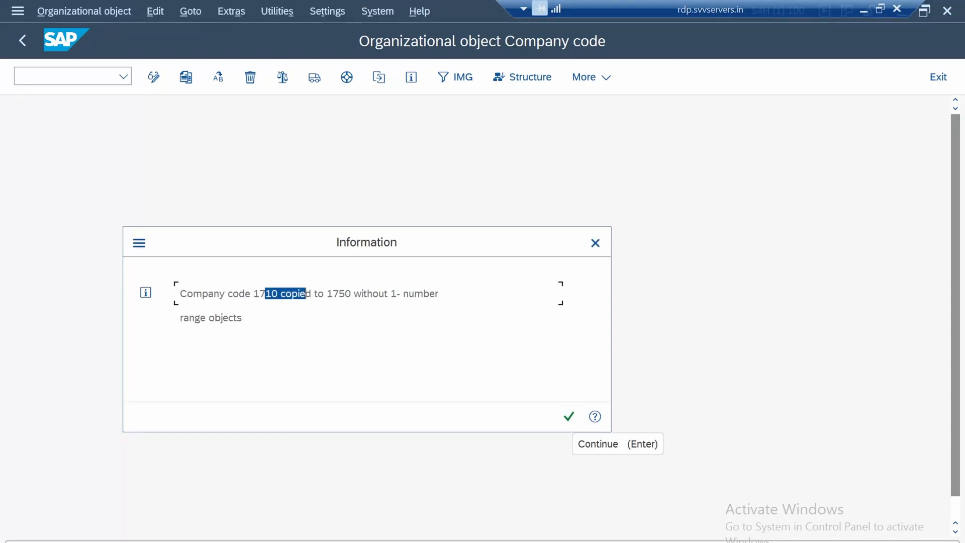
pyautogui.click(306, 293)
pyautogui.moveTo(378, 293); pyautogui.dragTo(440, 293)
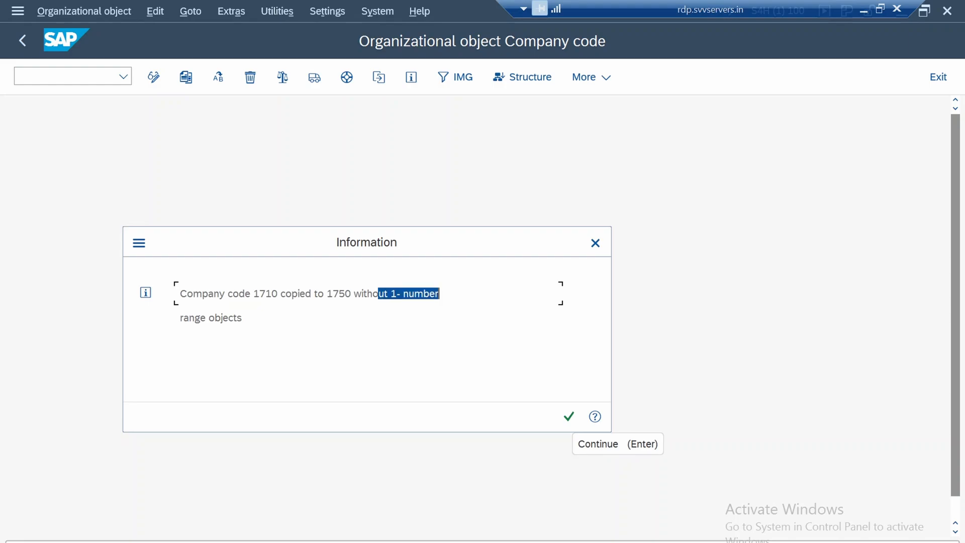
pyautogui.click(211, 318)
pyautogui.click(569, 416)
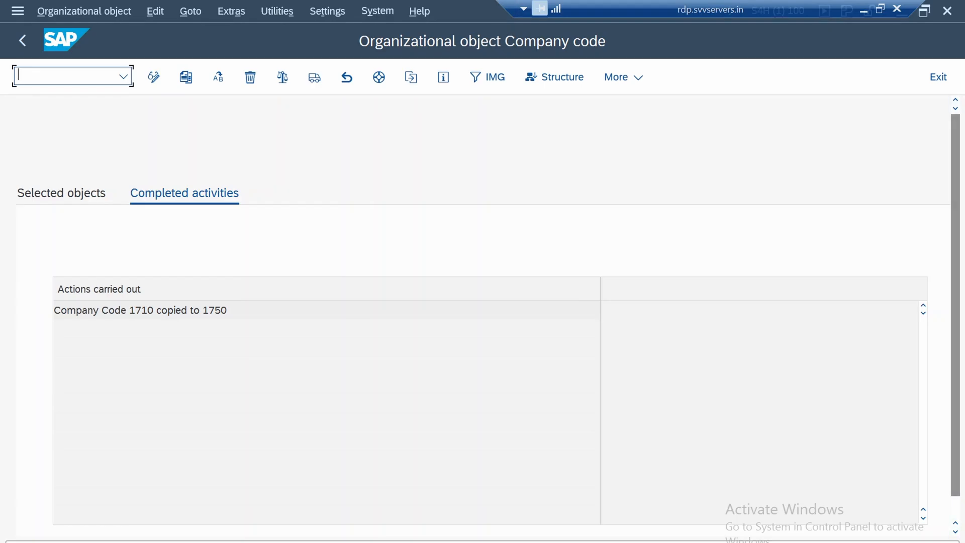
pyautogui.click(22, 41)
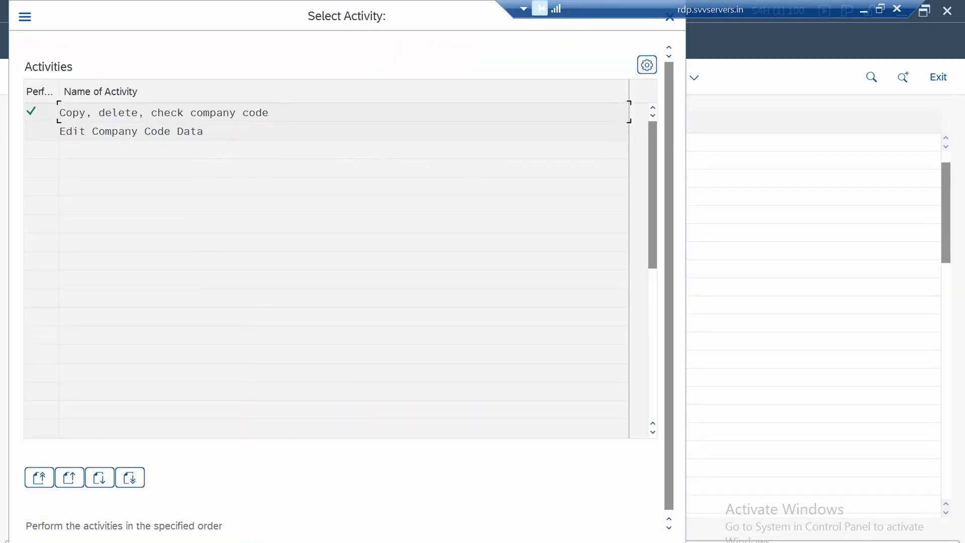
# Rename company code 1750 to "Company Code 1750", record it in the "1750 Baseline Configuration" request and return to the IMG structure
pyautogui.doubleClick(131, 132)
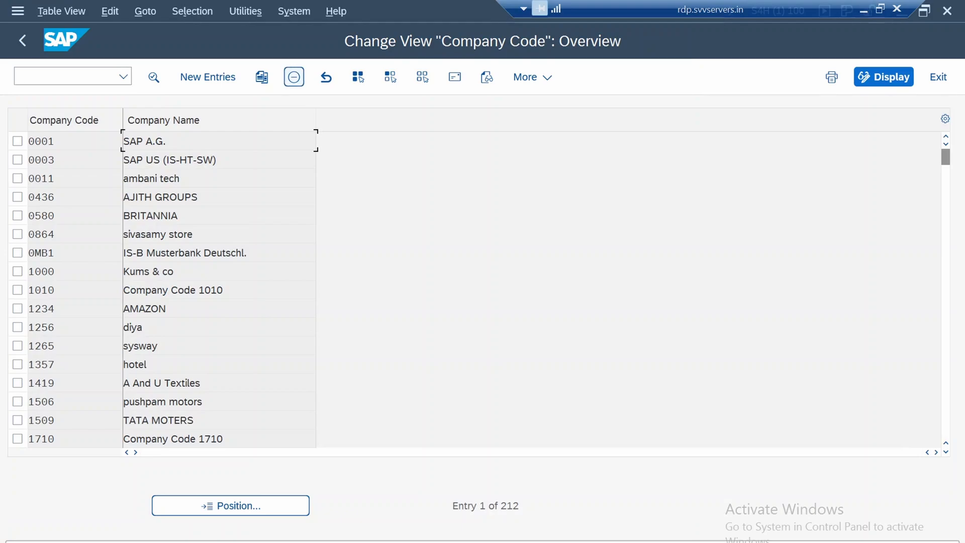
pyautogui.scroll(-1, 161, 289)
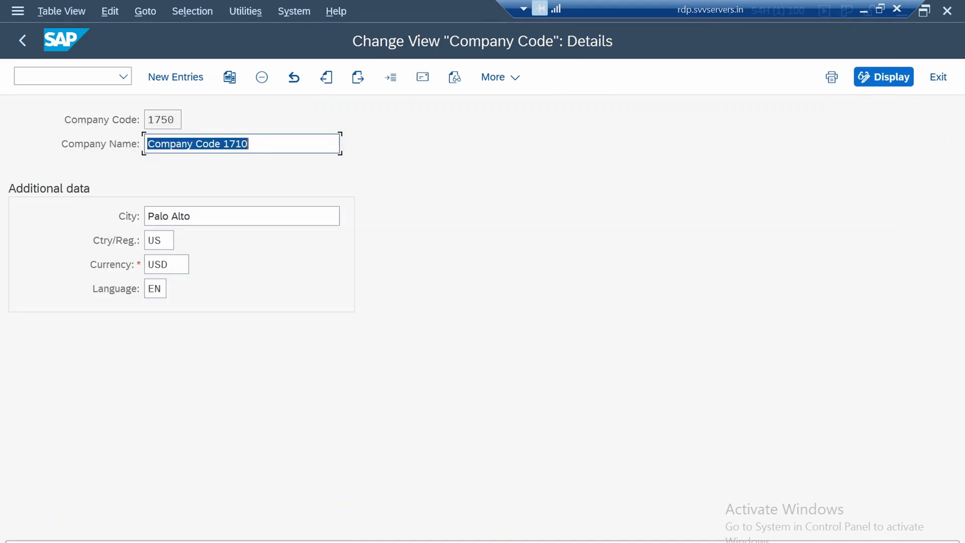
pyautogui.press('Right')
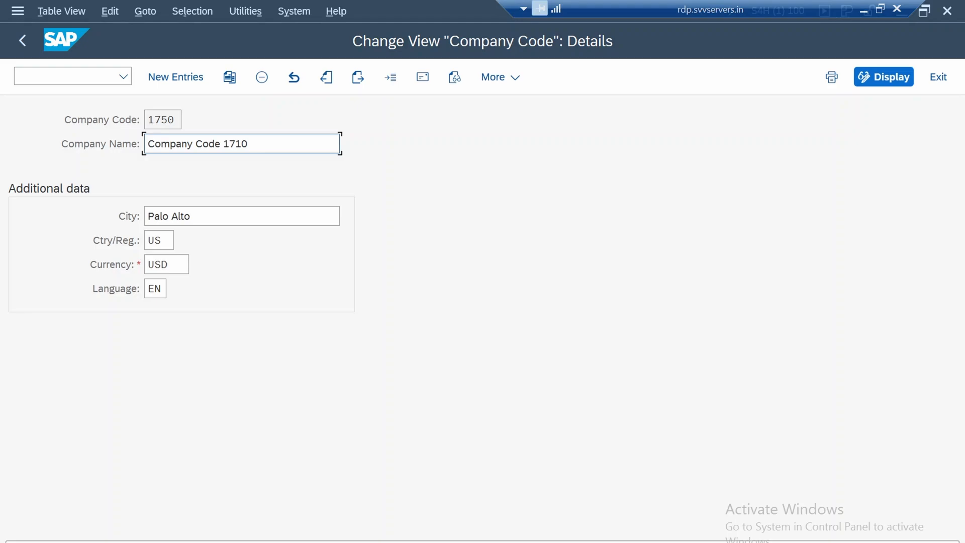
pyautogui.press('Left')
pyautogui.press('BackSpace')
pyautogui.write('5')
pyautogui.hotkey('ctrl', 's')
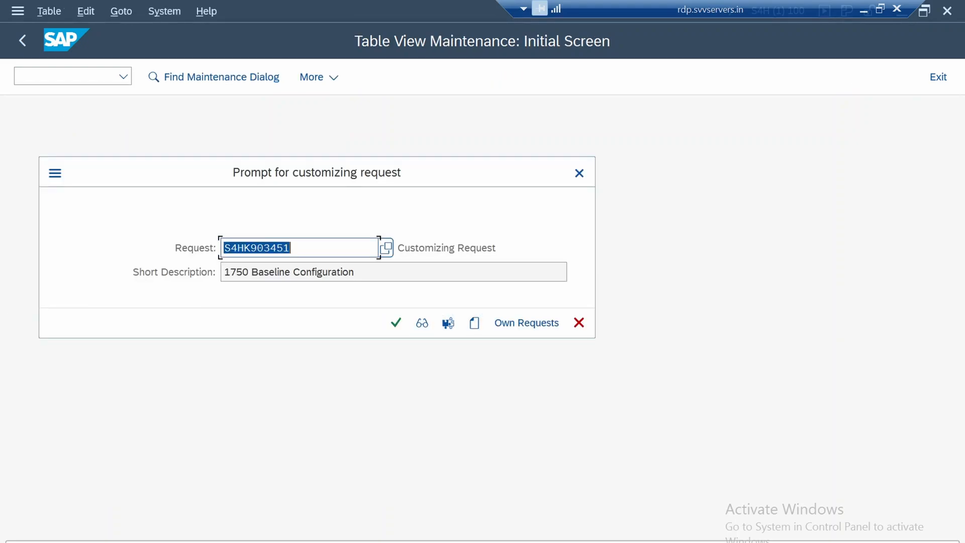
pyautogui.press('Return')
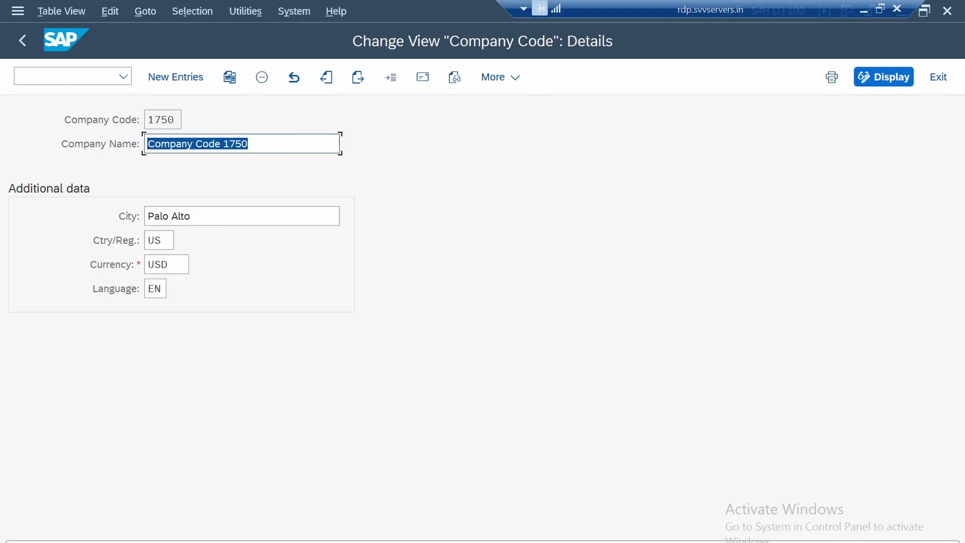
pyautogui.click(22, 40)
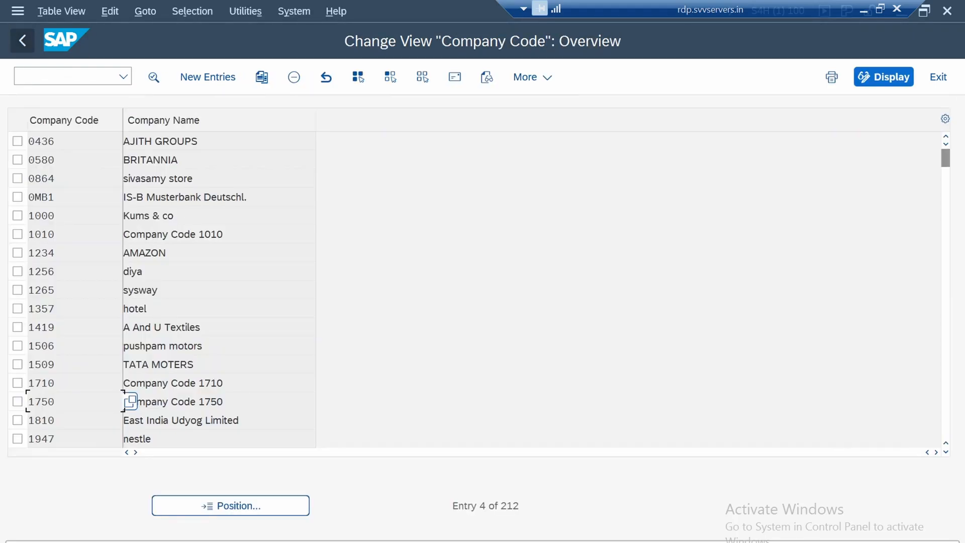
pyautogui.click(22, 40)
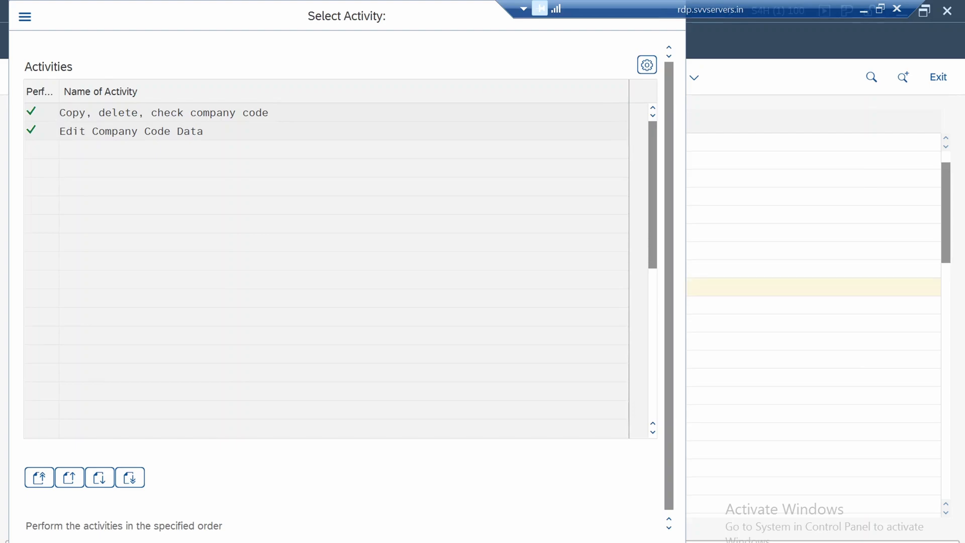
pyautogui.click(670, 17)
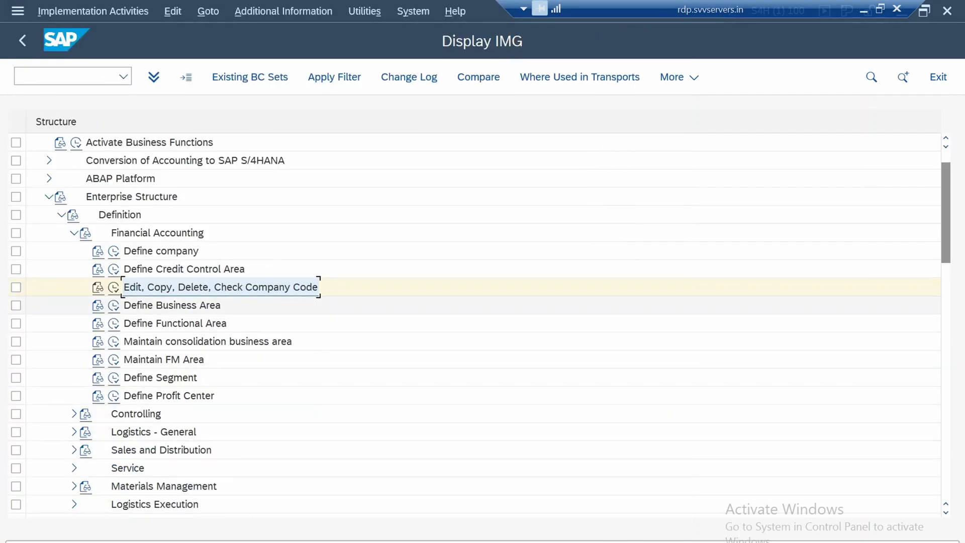
# Review the business area, functional area and segment activities in the Financial Accounting definition
pyautogui.click(172, 305)
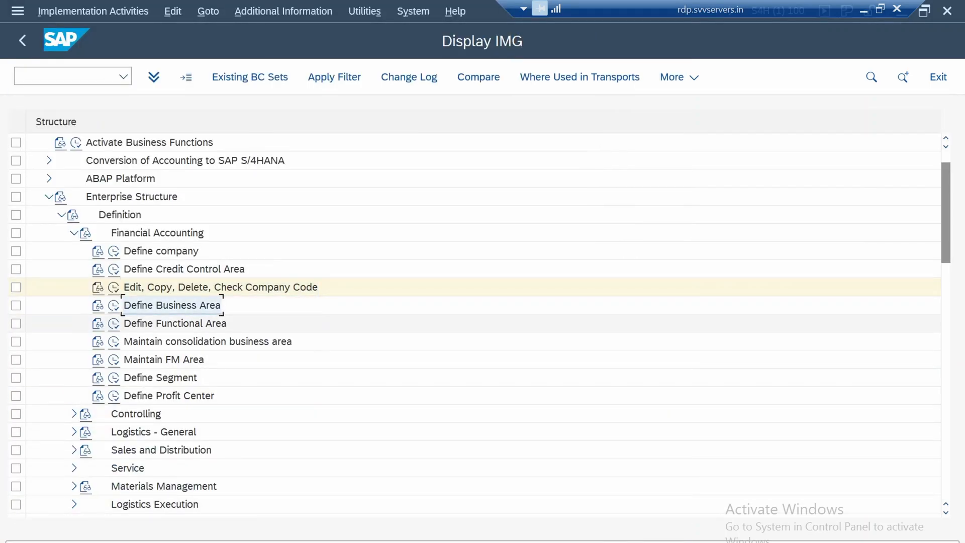
pyautogui.click(221, 322)
pyautogui.click(221, 305)
pyautogui.click(222, 322)
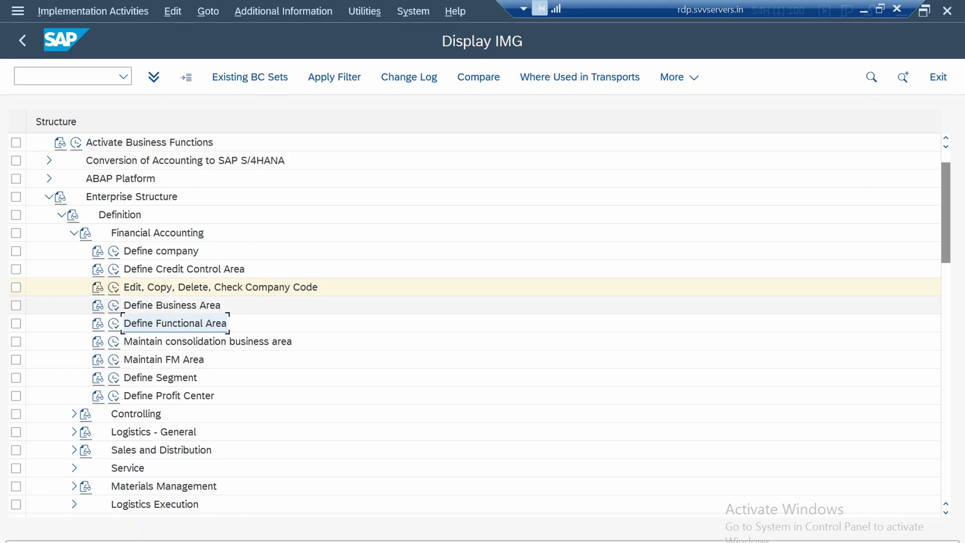
pyautogui.click(184, 377)
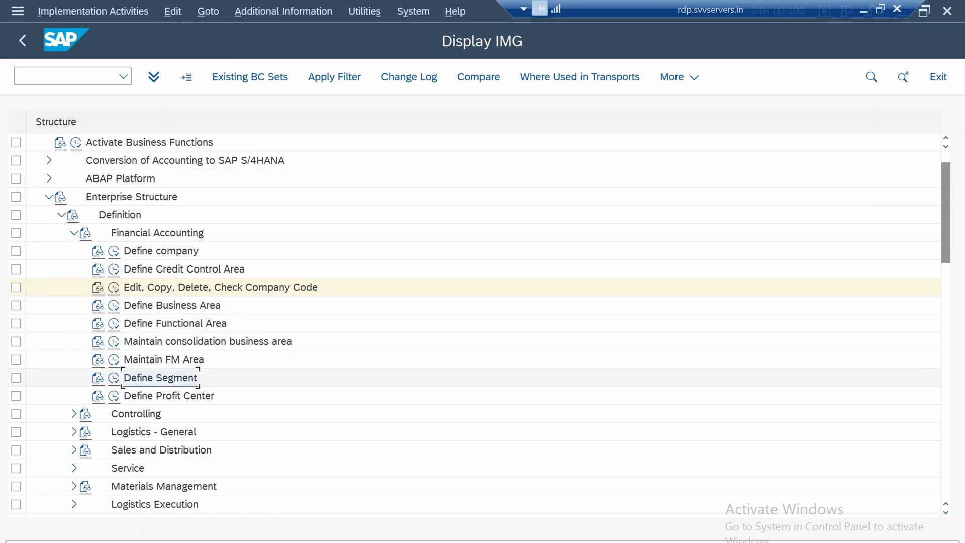
pyautogui.click(194, 305)
pyautogui.click(176, 378)
# Expand the Controlling node under Definition and open the activity selection for Maintain Controlling Area
pyautogui.scroll(-2, 193, 352)
pyautogui.scroll(-1, 193, 377)
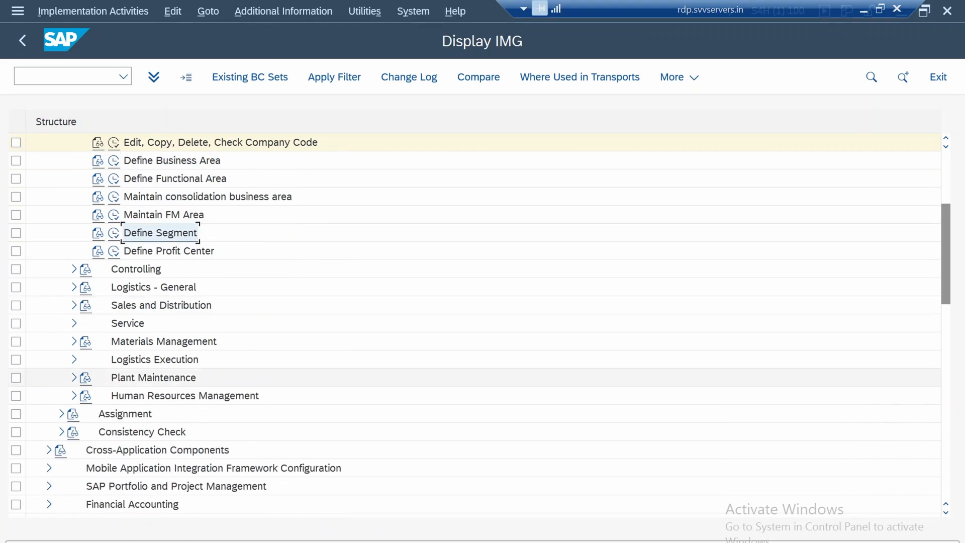
pyautogui.scroll(-1, 194, 378)
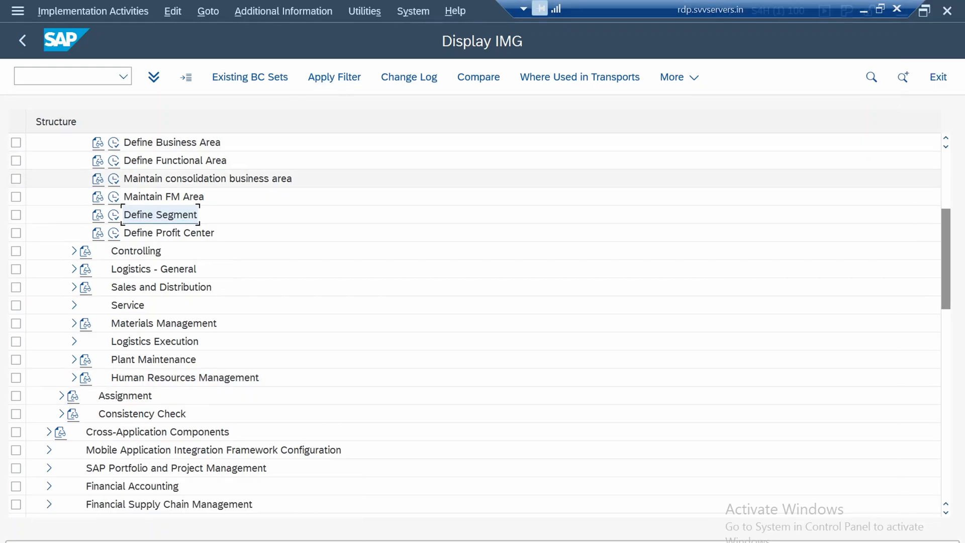
pyautogui.click(74, 251)
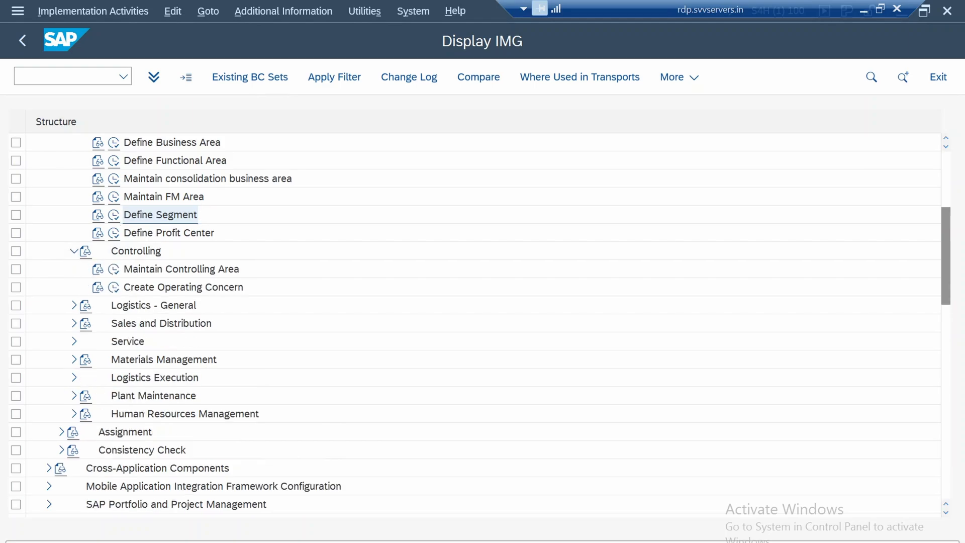
pyautogui.click(181, 270)
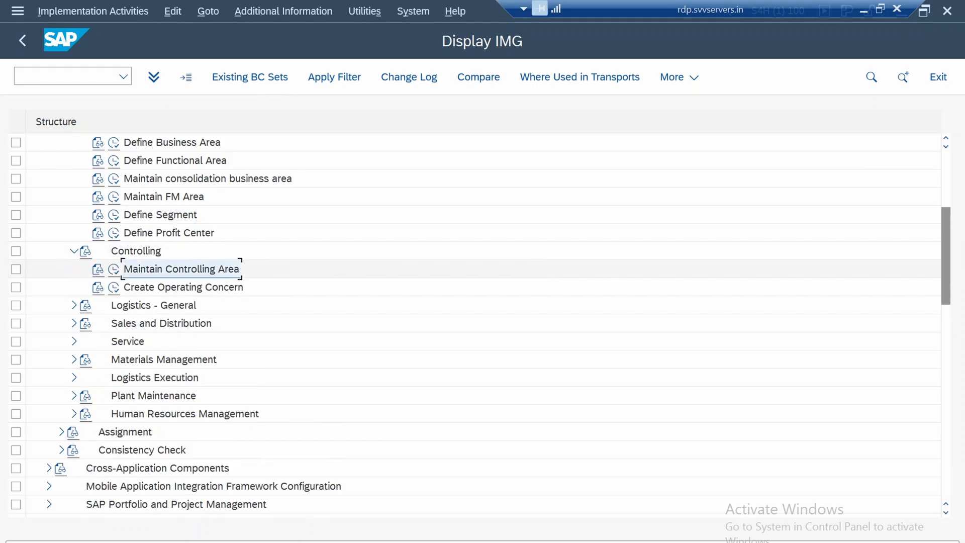
pyautogui.click(114, 270)
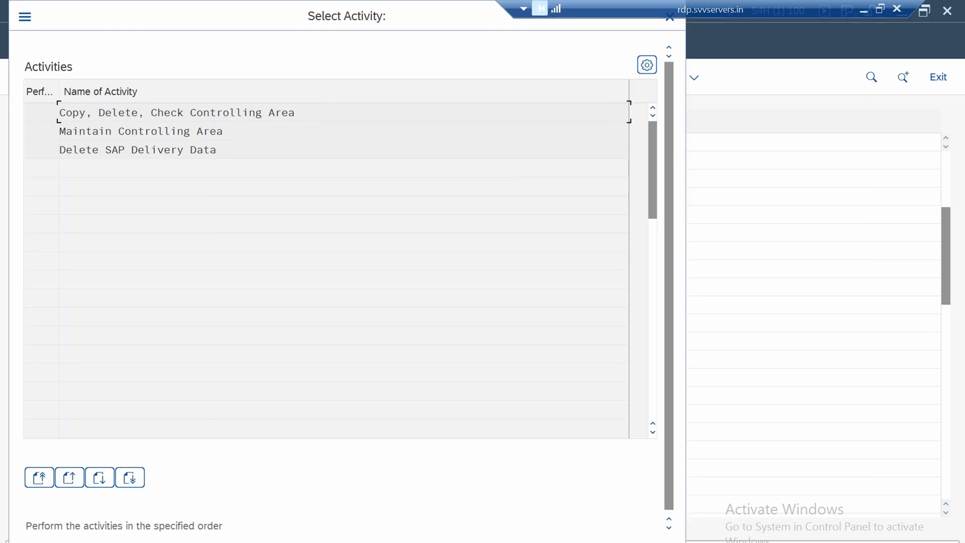
# Open the controlling area basic data overview through the Maintain Controlling Area activity and close the list of inconsistency messages
pyautogui.press('Return')
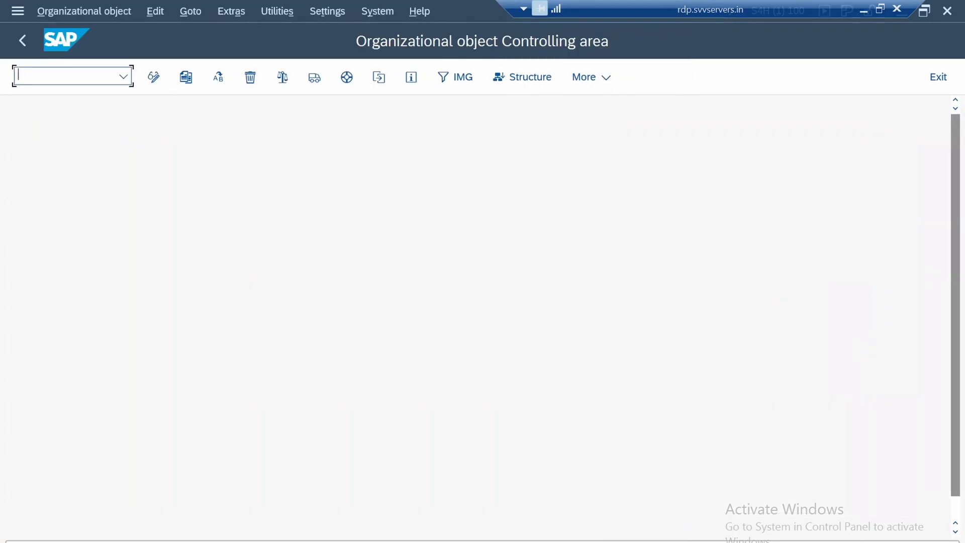
pyautogui.press('F3')
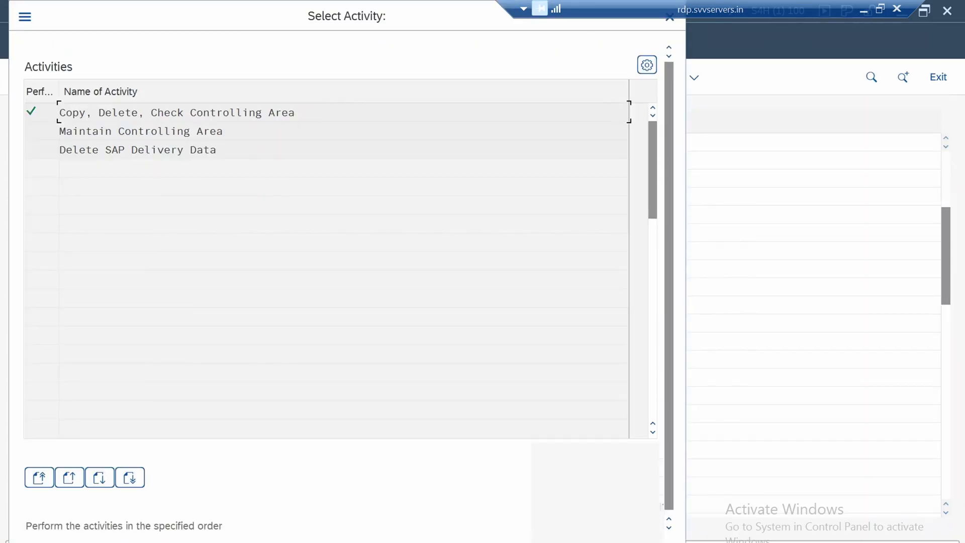
pyautogui.click(140, 132)
pyautogui.press('Return')
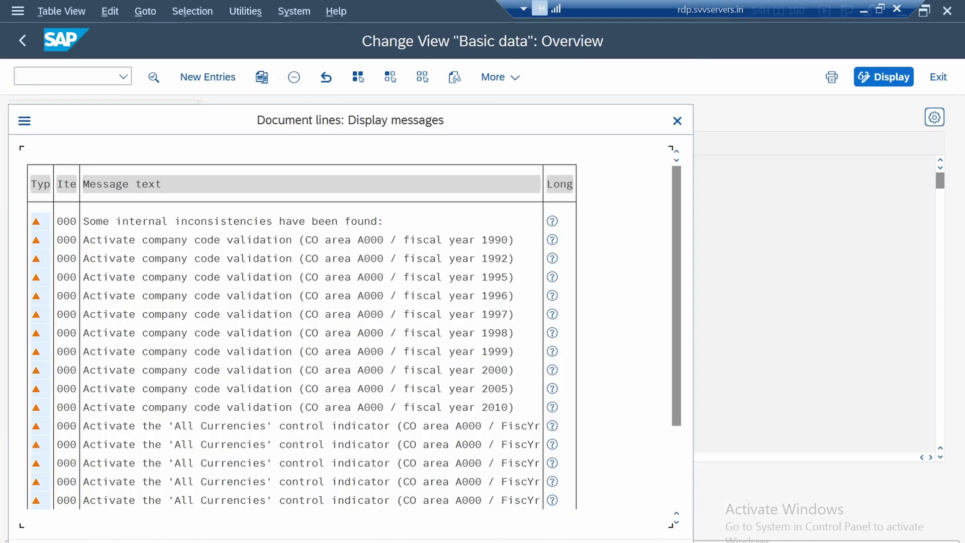
pyautogui.scroll(-2, 301, 352)
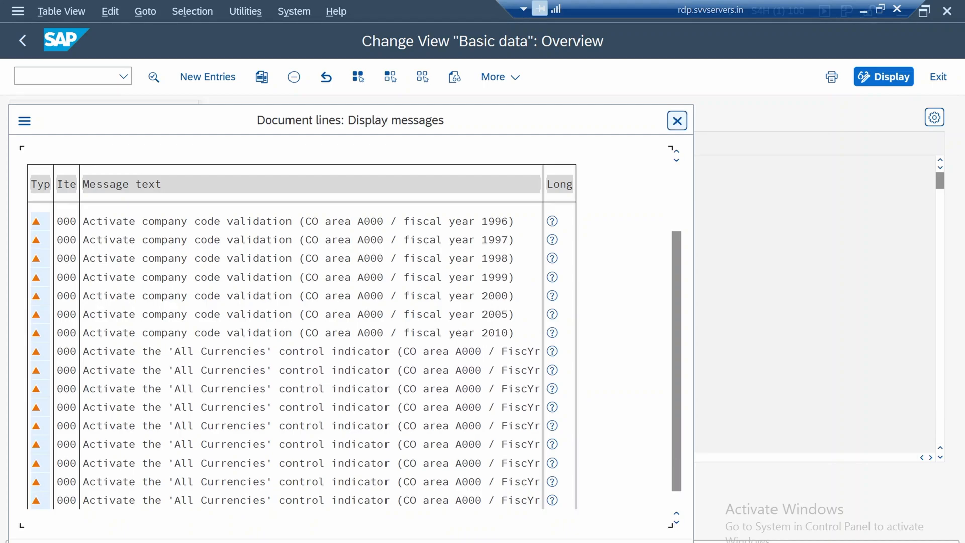
pyautogui.click(677, 120)
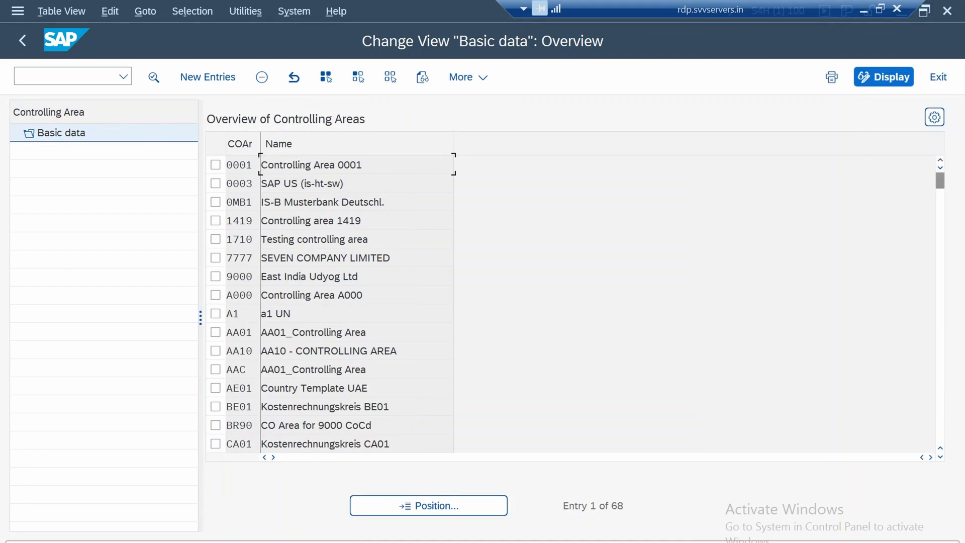
# Open the details of controlling area A000 and examine its assignment control, currency, chart of accounts and fiscal year settings
pyautogui.click(356, 296)
pyautogui.click(215, 295)
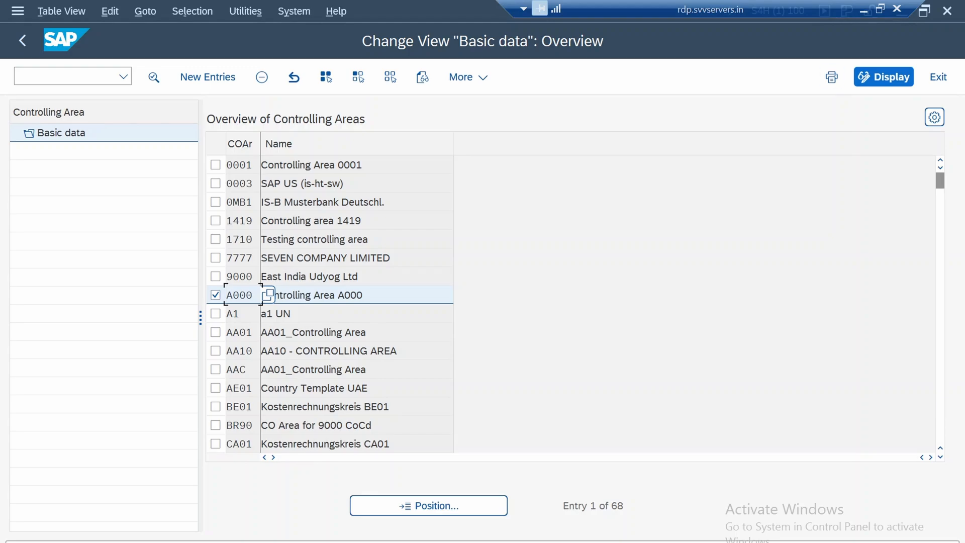
pyautogui.doubleClick(268, 295)
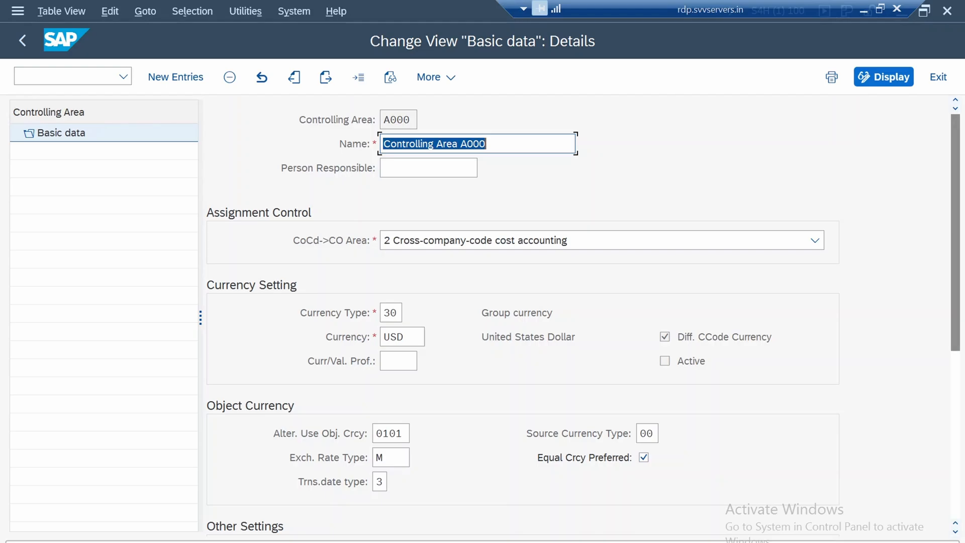
pyautogui.scroll(-3, 523, 311)
pyautogui.scroll(-3, 522, 312)
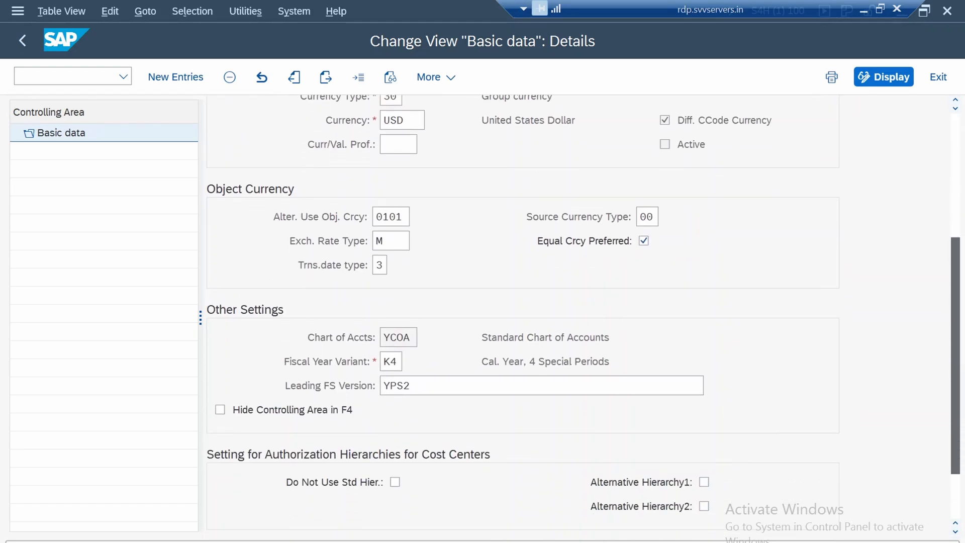
pyautogui.scroll(6, 523, 311)
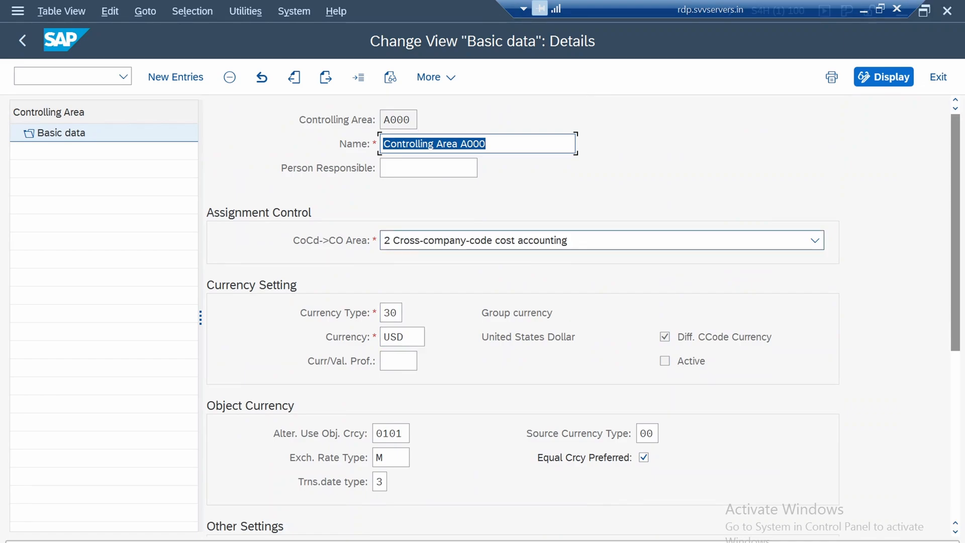
# Review the company-code-to-controlling-area assignment options and the remaining currency, chart of accounts and hierarchy settings of controlling area A000
pyautogui.click(815, 240)
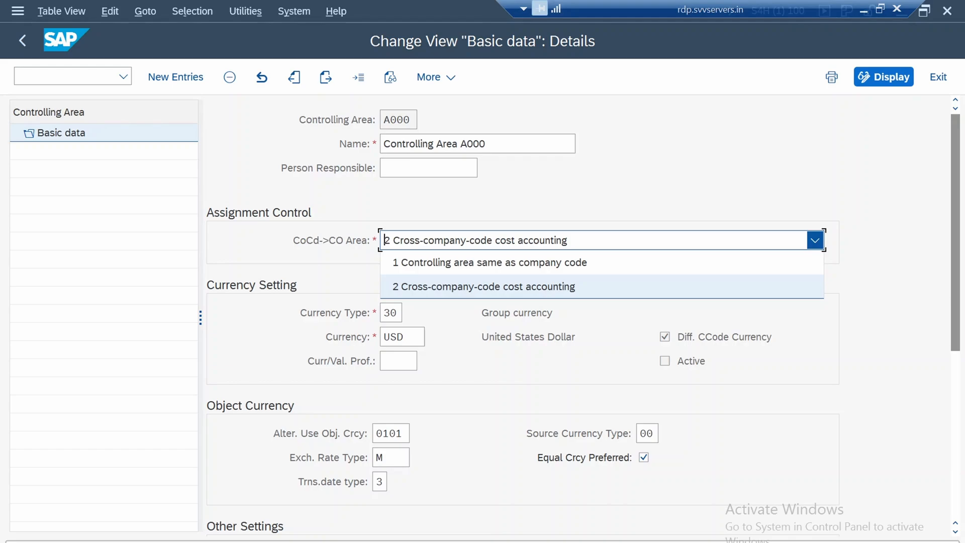
pyautogui.press('Escape')
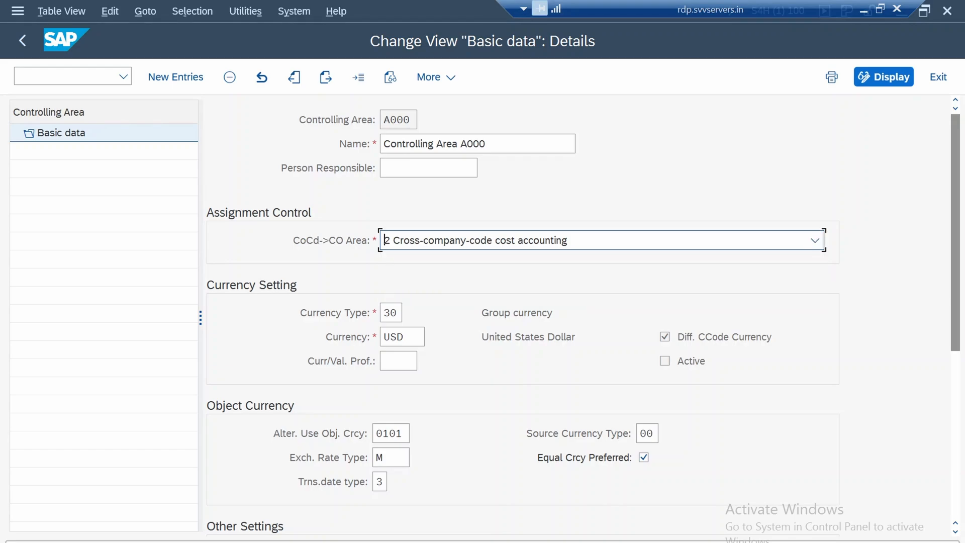
pyautogui.click(22, 41)
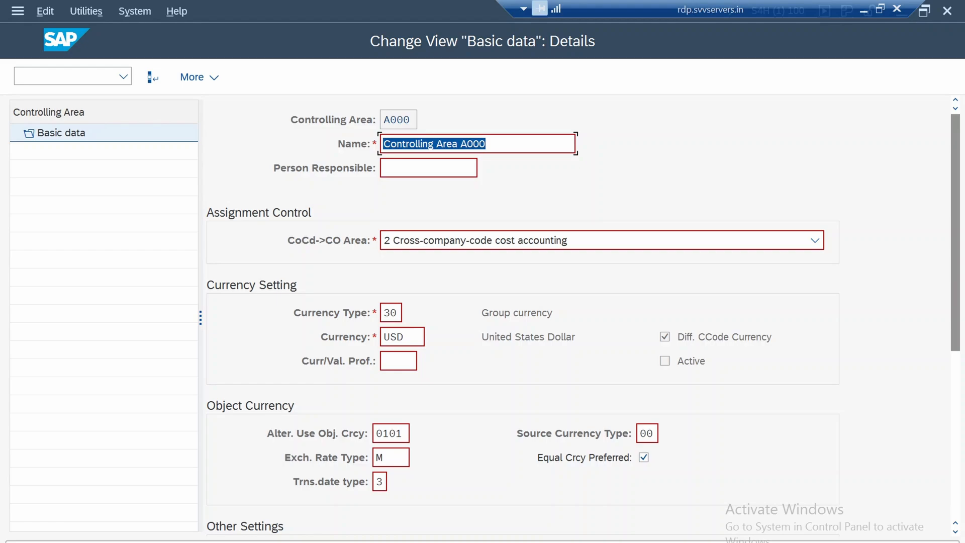
pyautogui.scroll(-5, 523, 312)
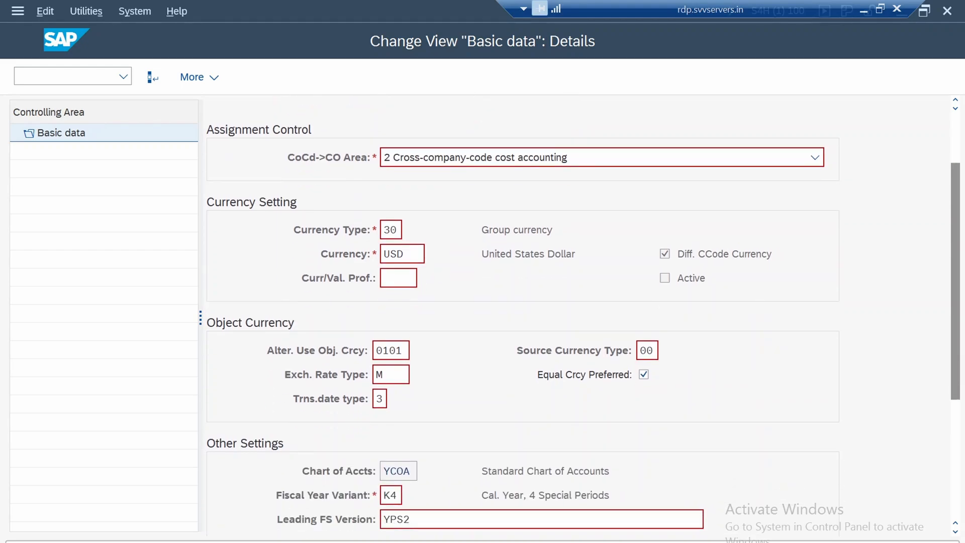
pyautogui.scroll(-5, 522, 312)
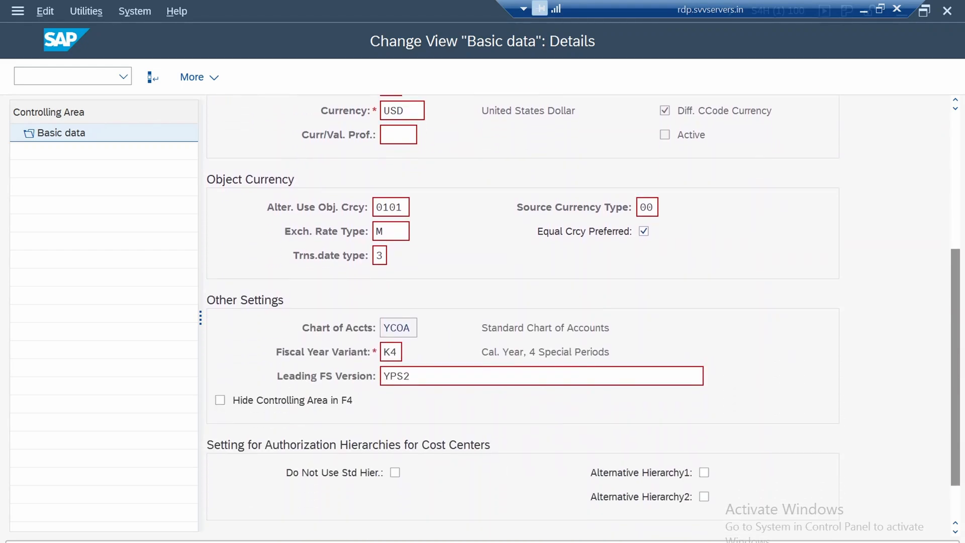
pyautogui.scroll(-1, 523, 312)
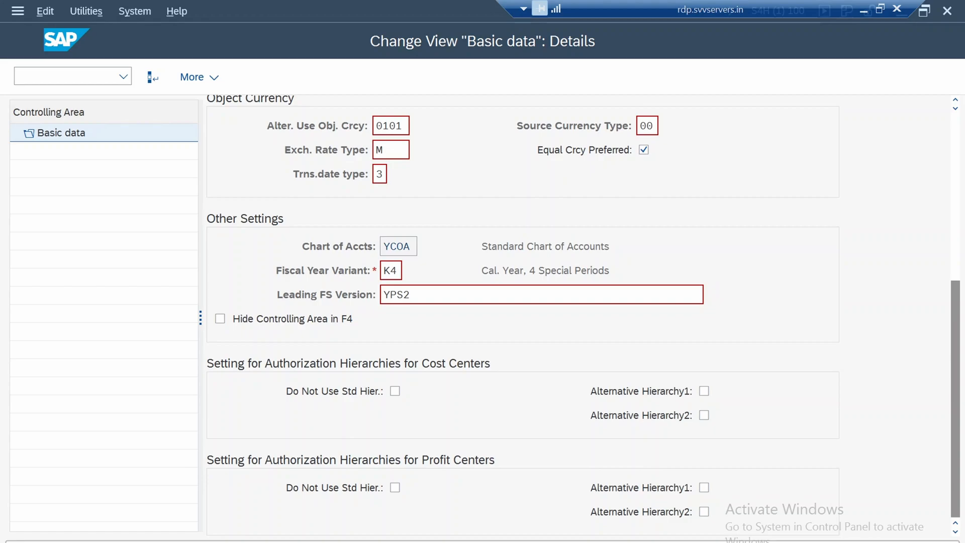
pyautogui.click(410, 295)
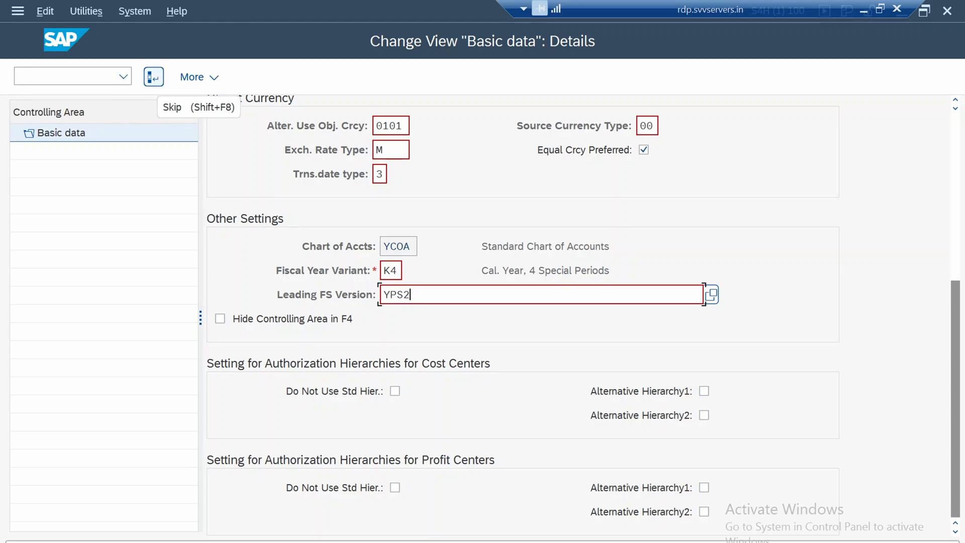
# Leave the controlling area maintenance, dismiss its activity selection and return to the IMG structure
pyautogui.click(153, 76)
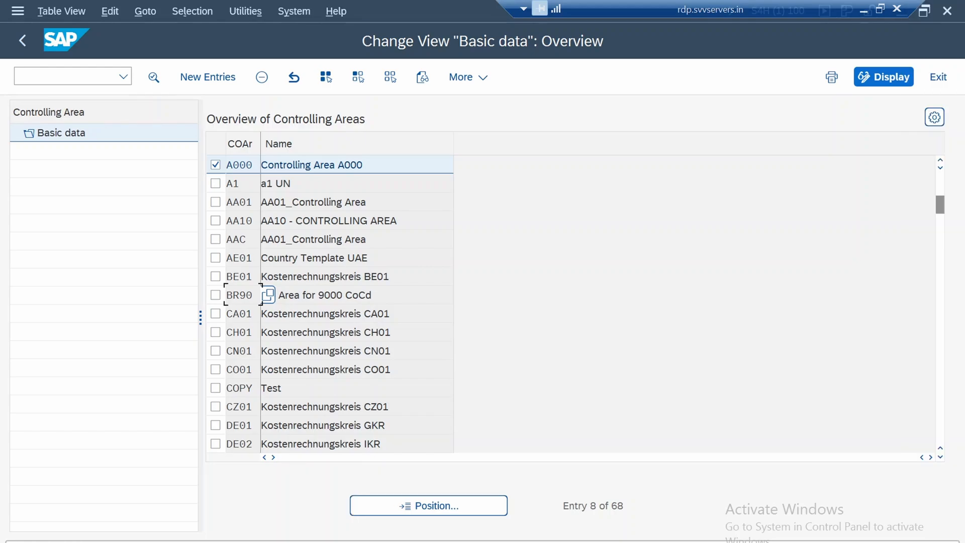
pyautogui.click(22, 41)
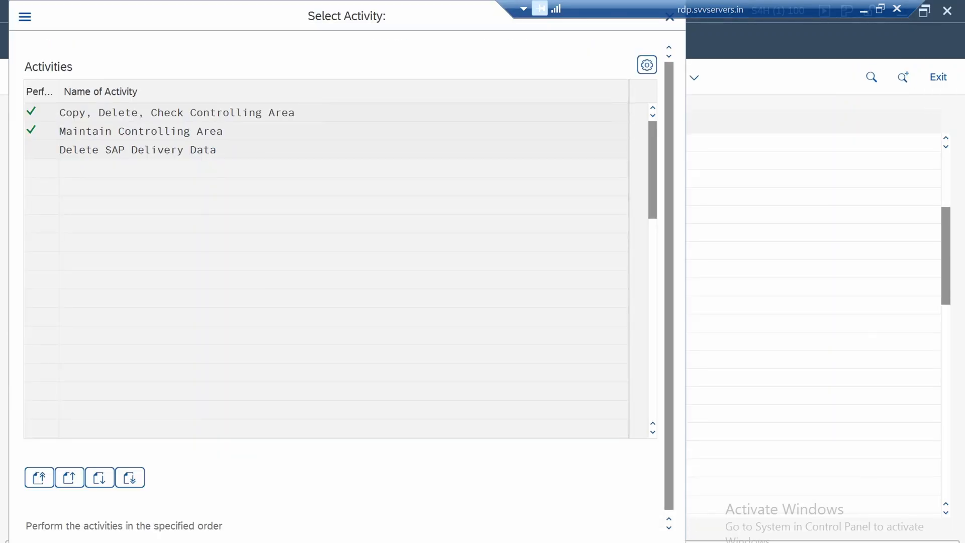
pyautogui.press('Escape')
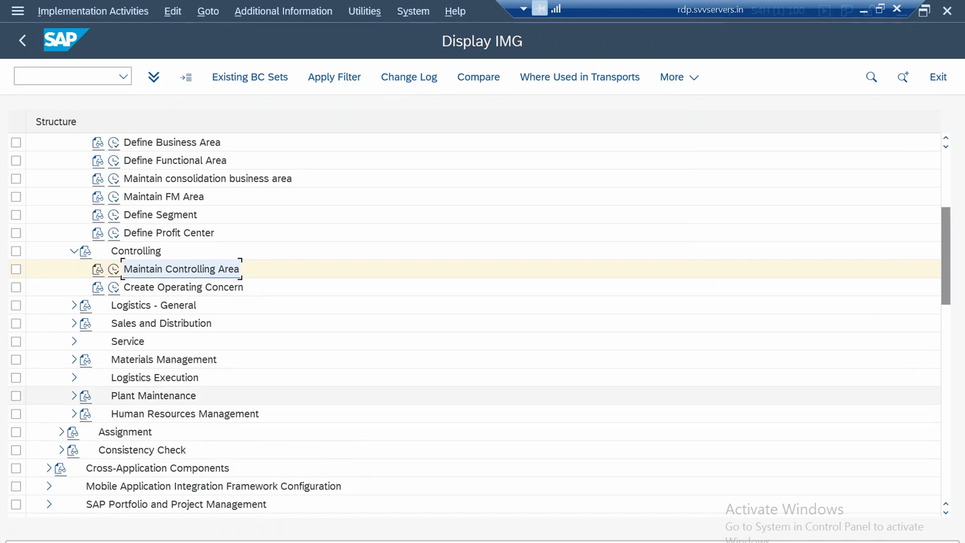
# Expand the Logistics - General node under Definition and review its plant, location and division activities
pyautogui.click(153, 305)
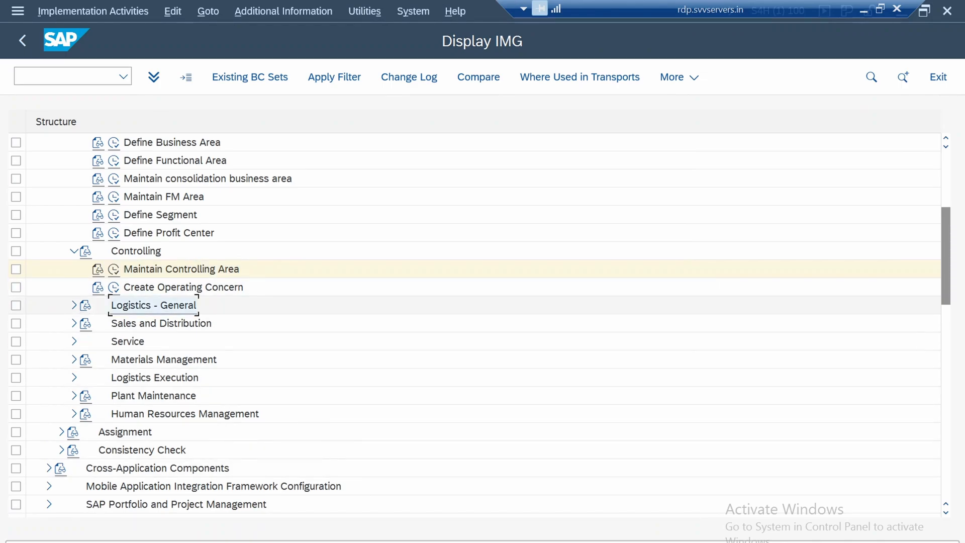
pyautogui.doubleClick(153, 305)
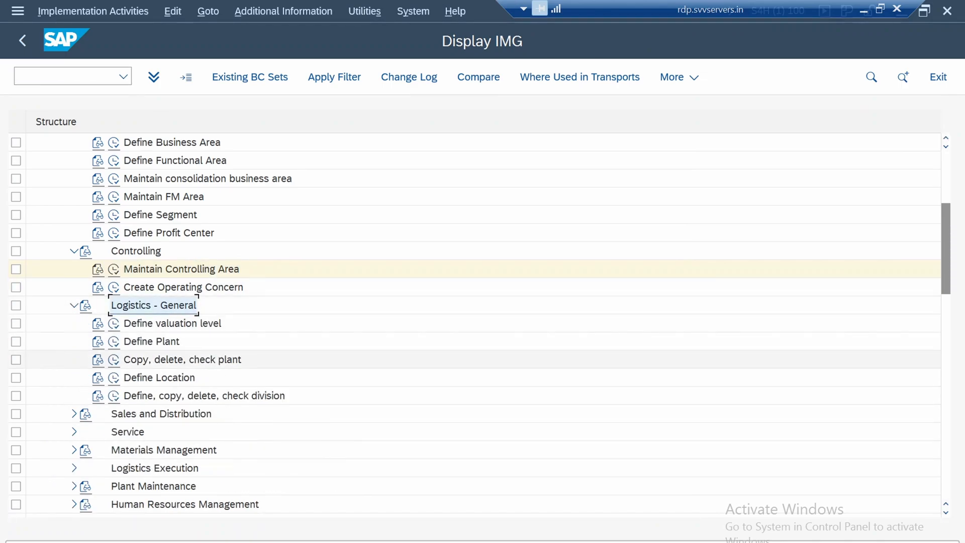
pyautogui.scroll(-4, 483, 351)
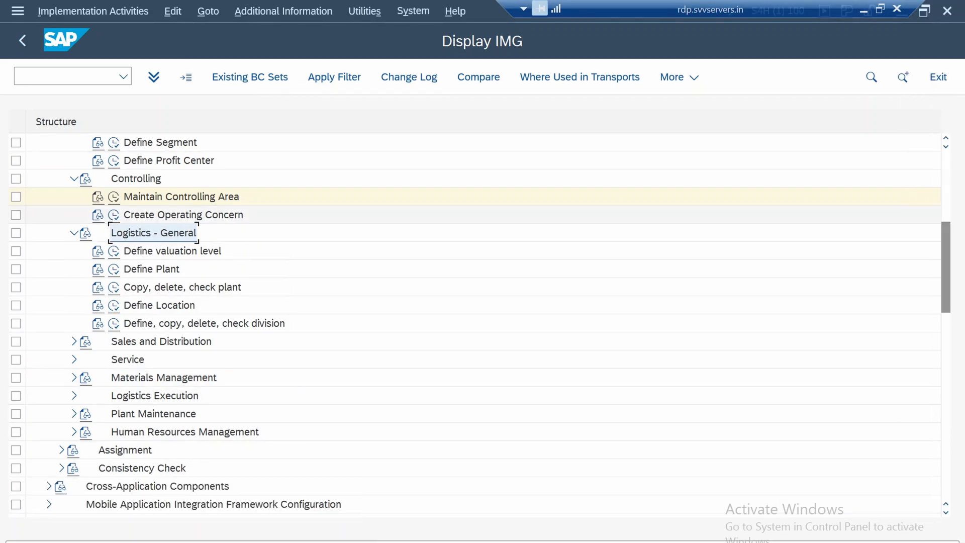
pyautogui.click(152, 270)
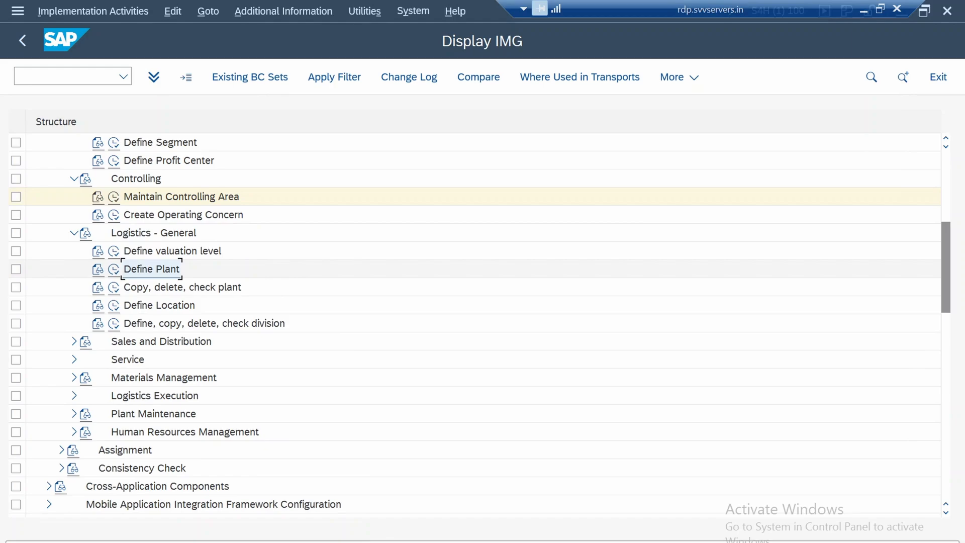
pyautogui.click(182, 288)
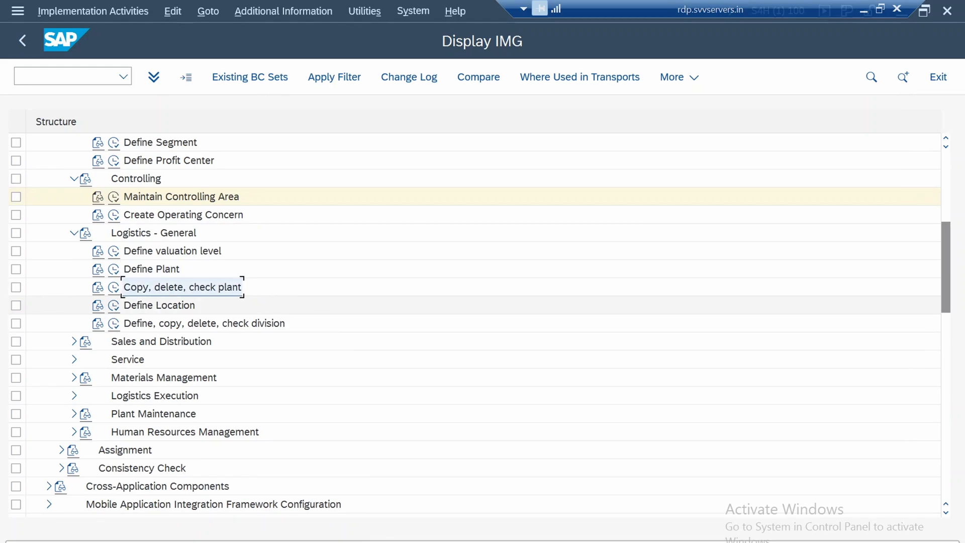
pyautogui.click(159, 305)
pyautogui.click(205, 324)
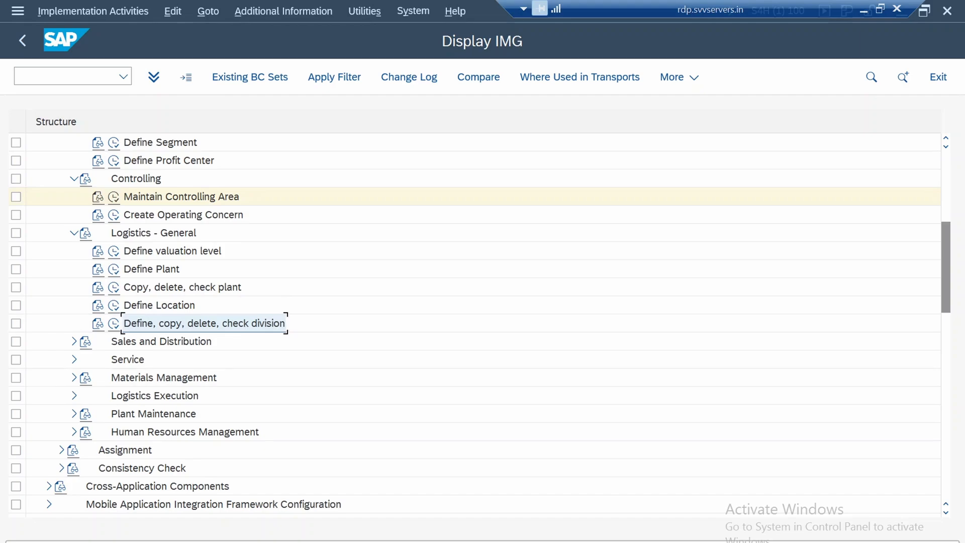
# Check the valuation level setting through the Define valuation level activity and return to the IMG structure
pyautogui.click(173, 251)
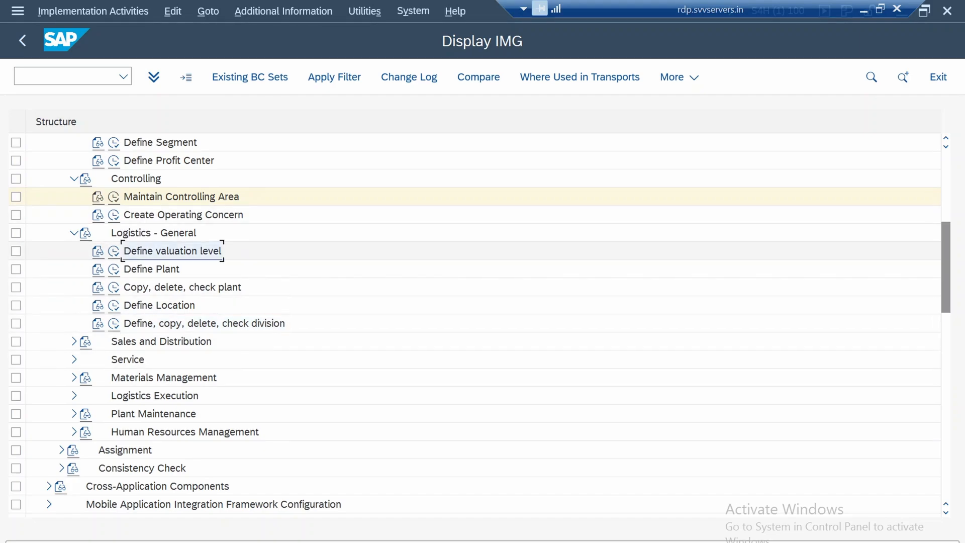
pyautogui.doubleClick(172, 252)
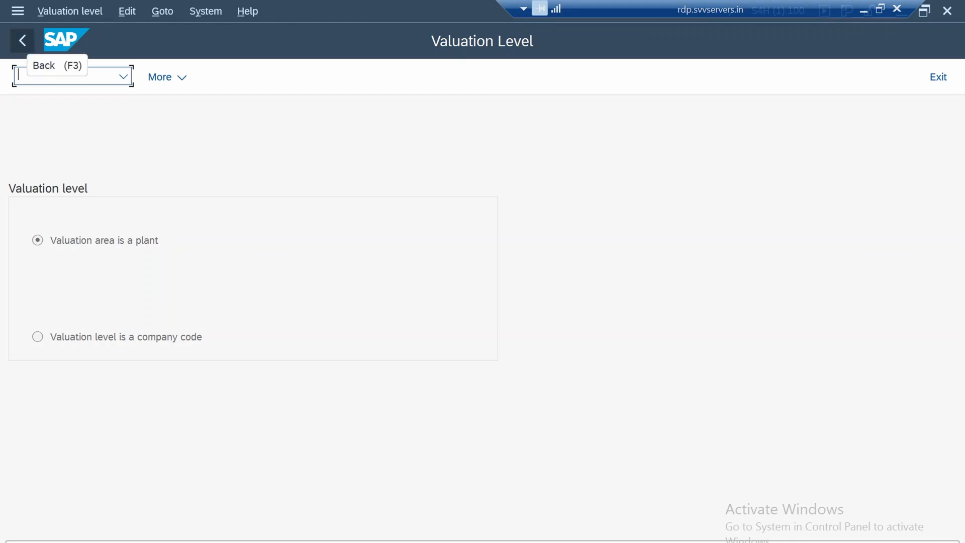
pyautogui.click(22, 41)
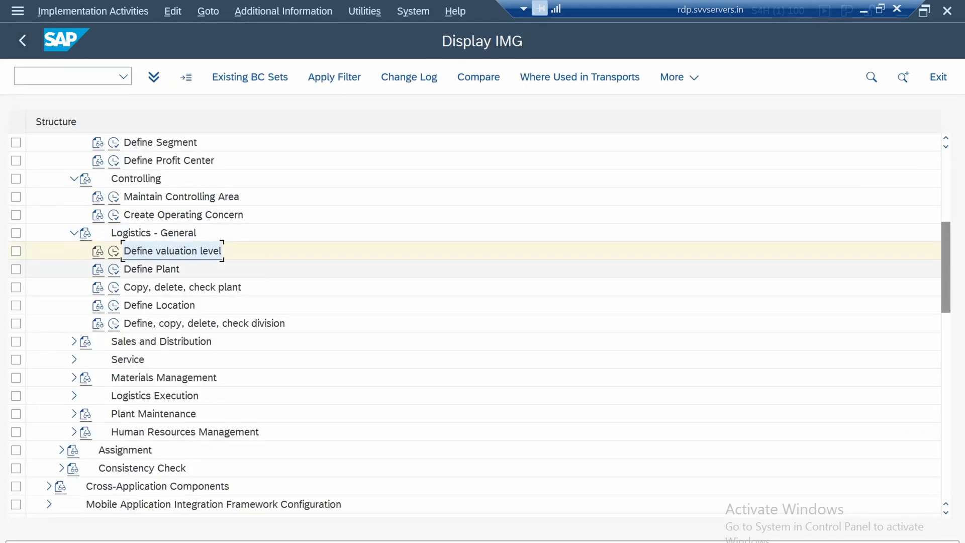
# Open the Define Plant activity and copy plant 1710 as new plant 1750, proceeding to its address
pyautogui.click(114, 270)
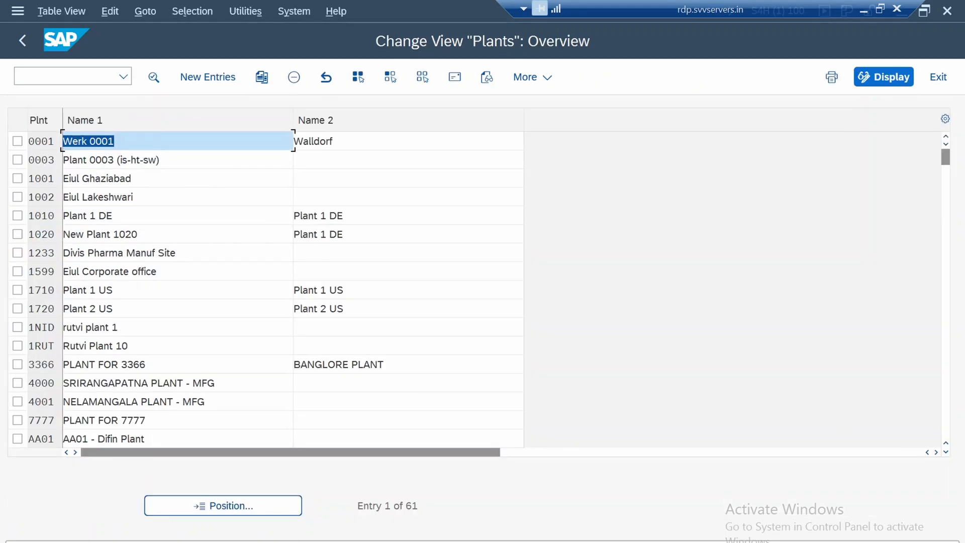
pyautogui.click(71, 289)
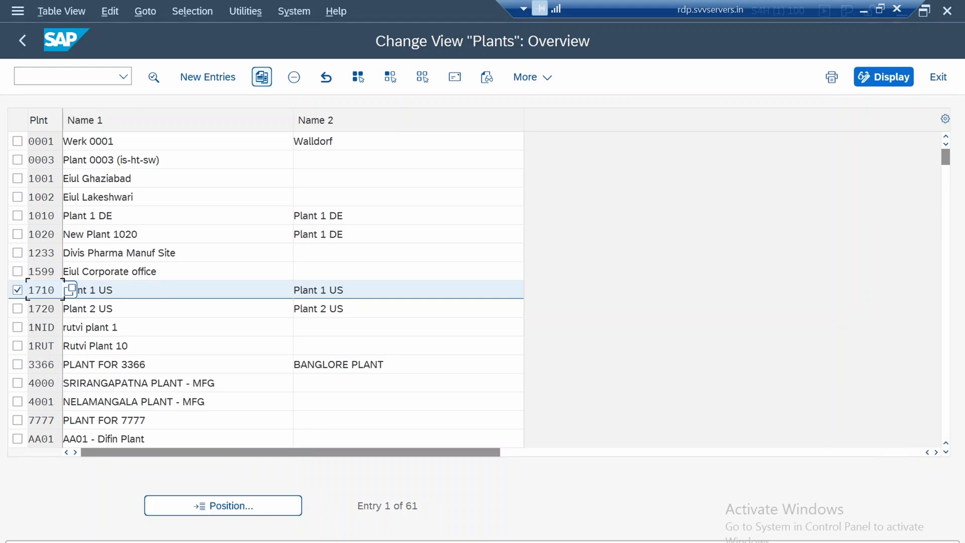
pyautogui.click(262, 77)
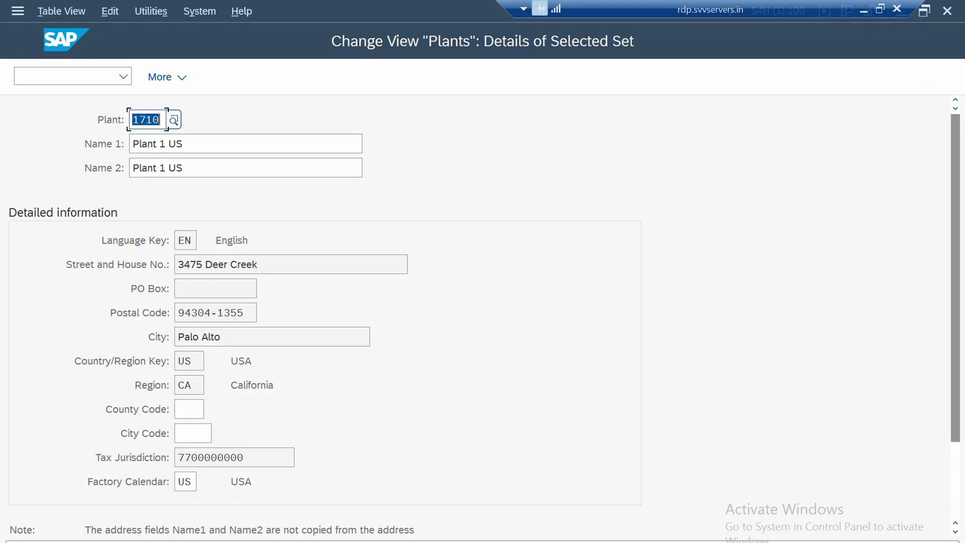
pyautogui.click(153, 120)
pyautogui.press('Delete')
pyautogui.write('5')
pyautogui.press('BackSpace')
pyautogui.press('BackSpace')
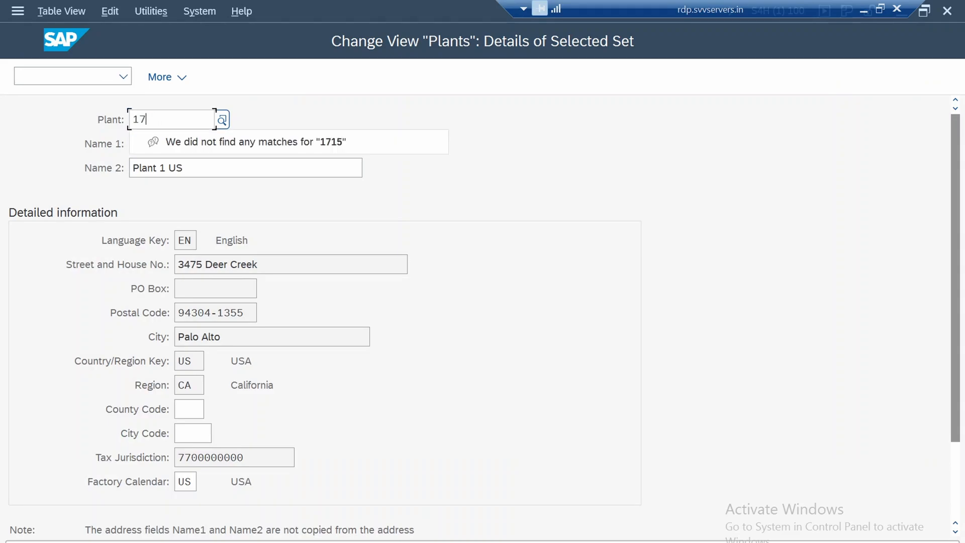
pyautogui.write('50')
pyautogui.press('Return')
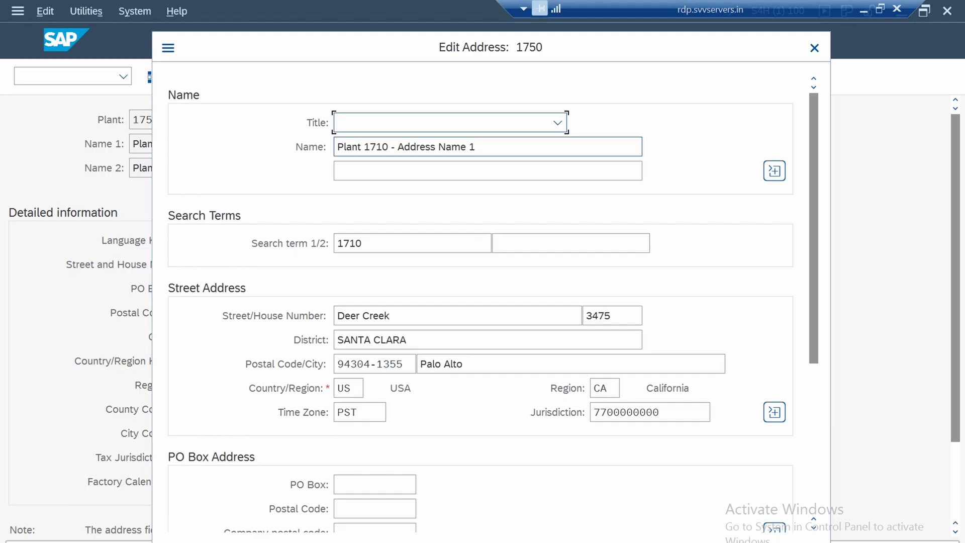
# Change the plant number in the address name to 1750 and save the plant in the 1750 Baseline Configuration customizing request
pyautogui.click(386, 147)
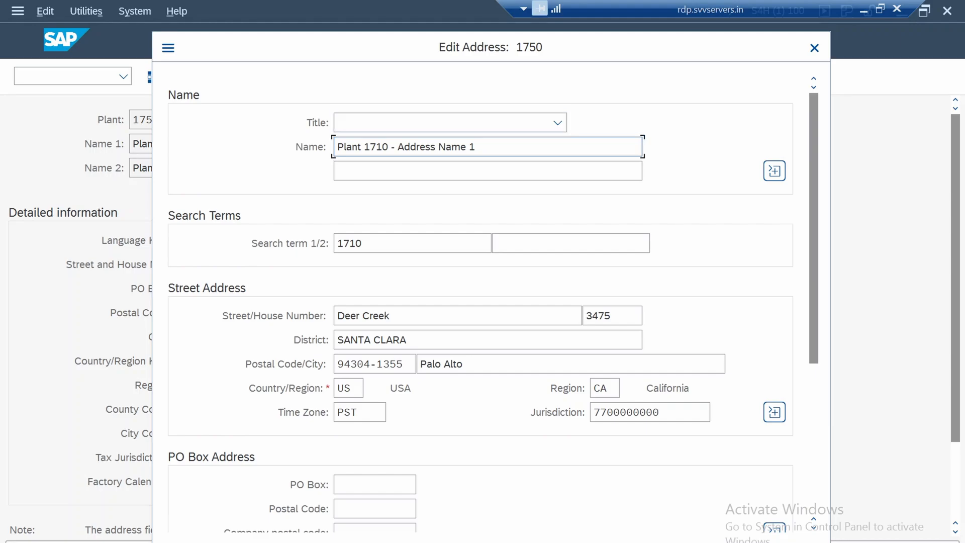
pyautogui.press('BackSpace')
pyautogui.write('5')
pyautogui.scroll(-3, 483, 302)
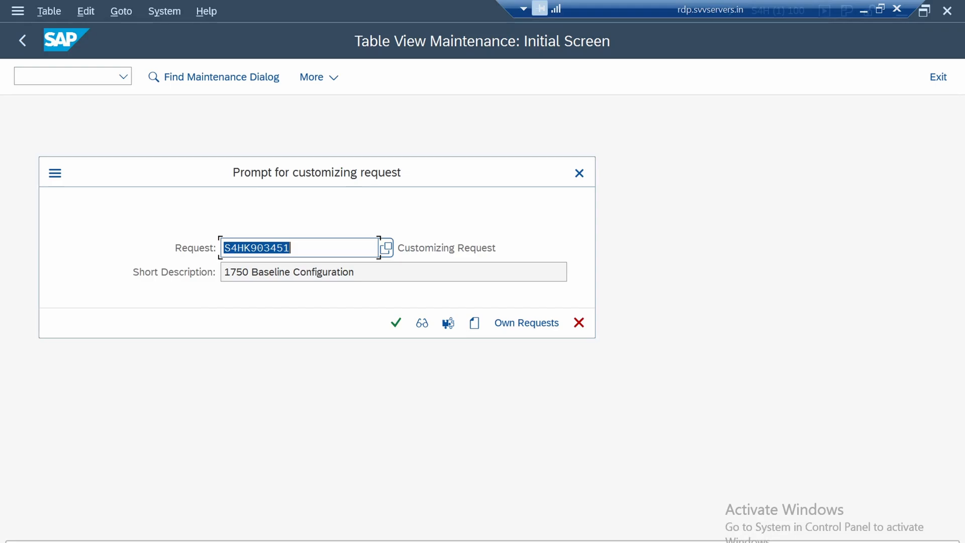
pyautogui.click(397, 323)
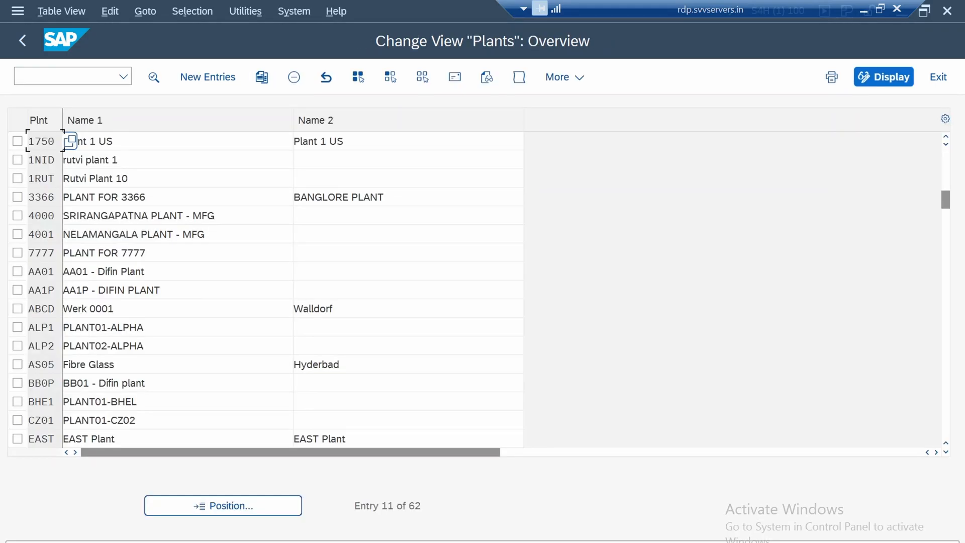
pyautogui.click(409, 327)
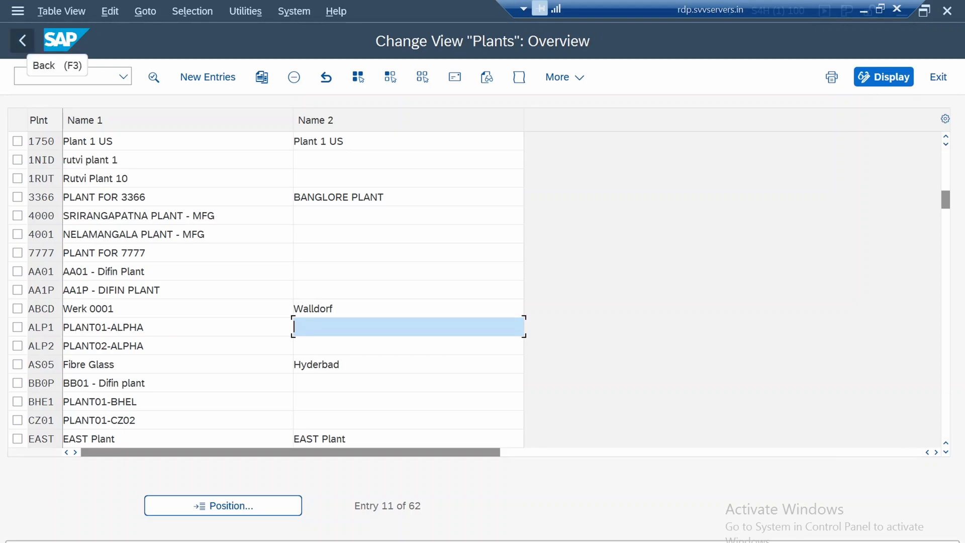
pyautogui.click(22, 40)
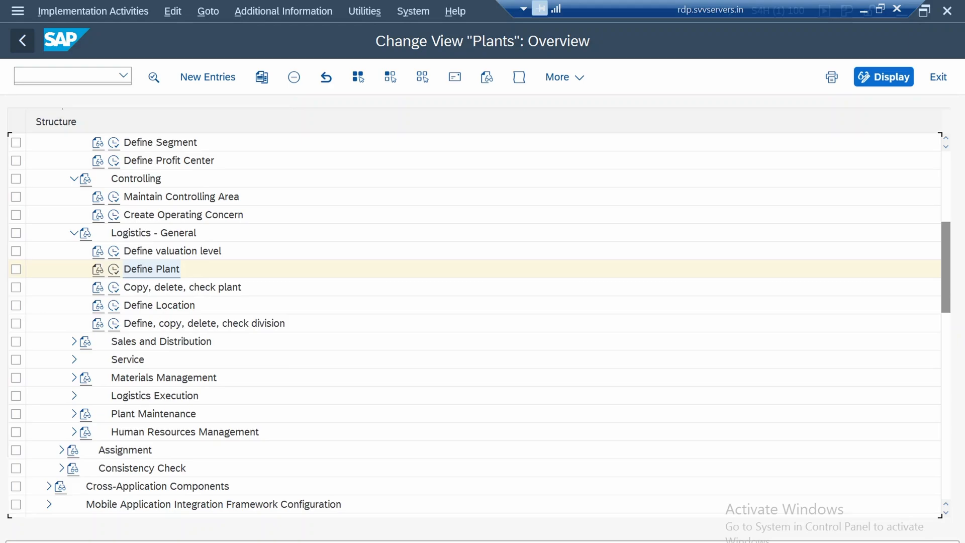
# Reopen the SAP Reference IMG from the customizing project screen and expand Enterprise Structure down to the Definition subnodes
pyautogui.press('F3')
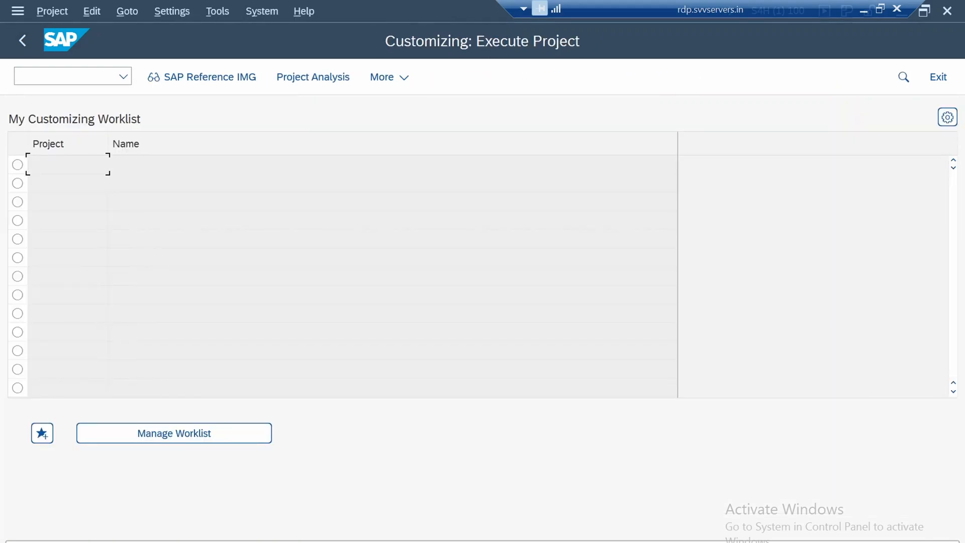
pyautogui.press('super+c')
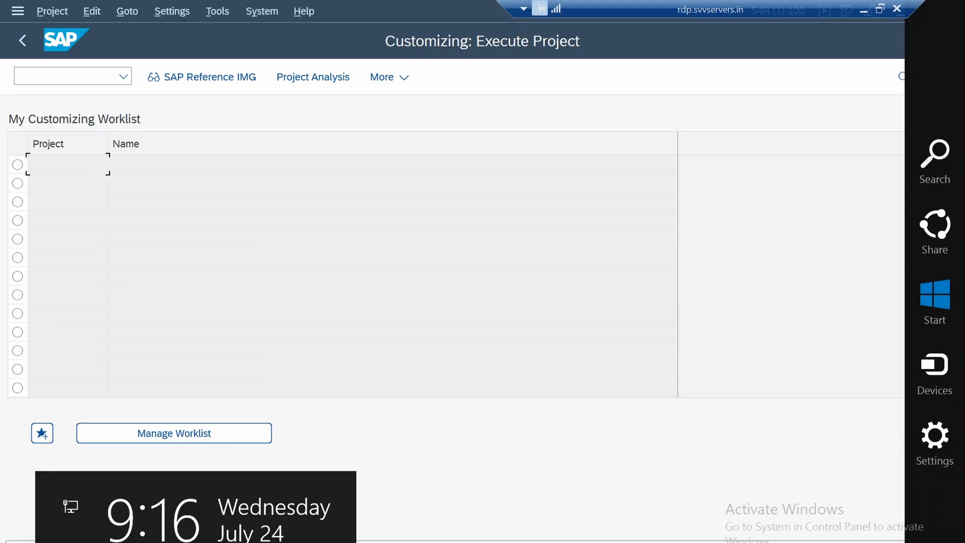
pyautogui.click(393, 295)
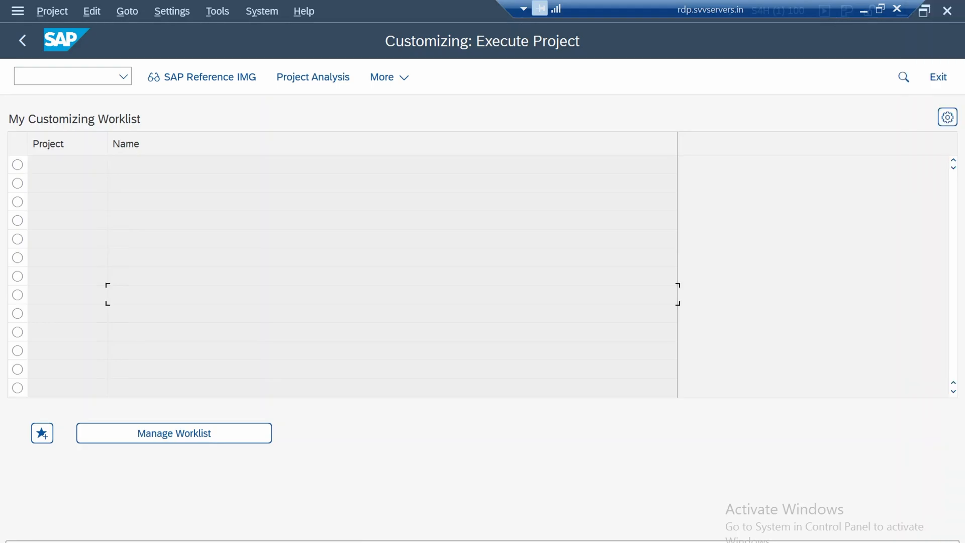
pyautogui.press('F5')
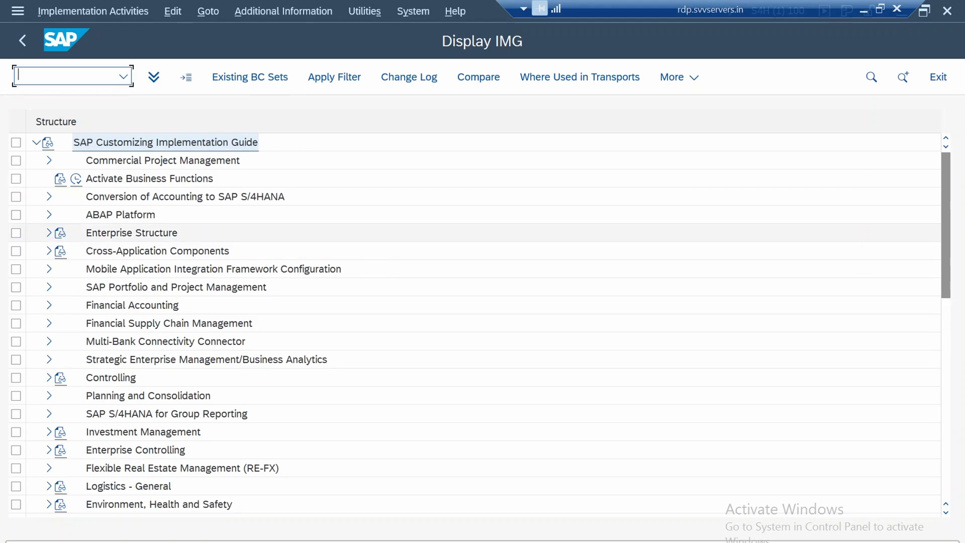
pyautogui.click(49, 233)
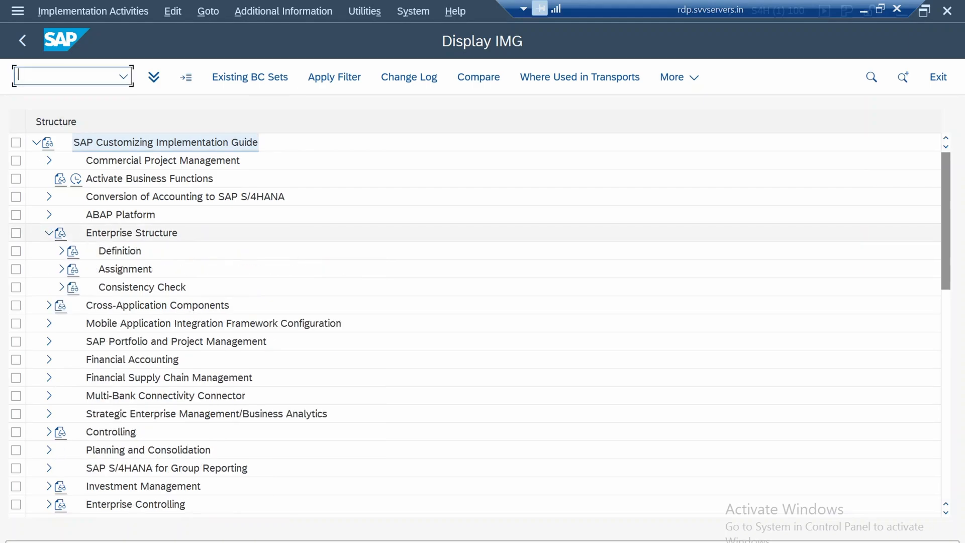
pyautogui.click(62, 251)
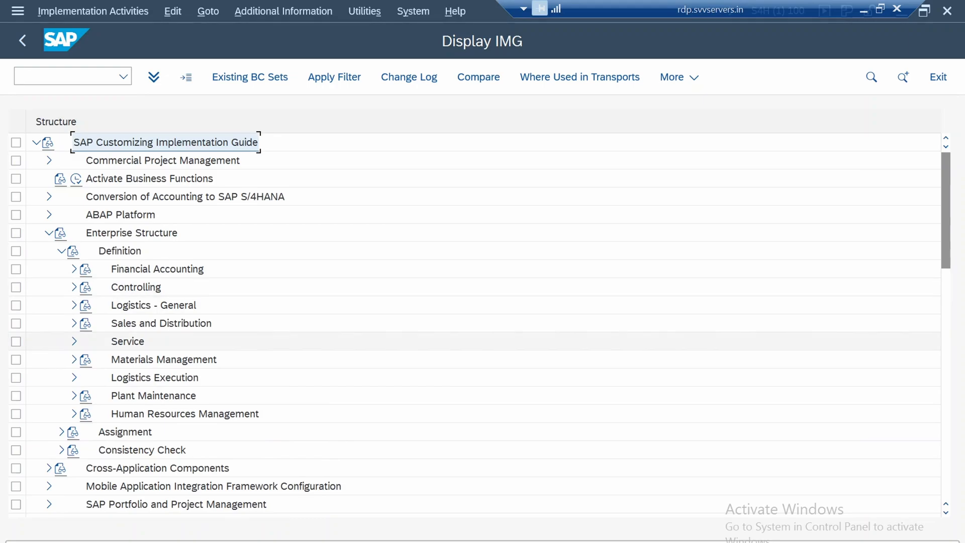
# Open the Copy, delete, check plant activity under Logistics - General in the Enterprise Structure definition
pyautogui.click(74, 305)
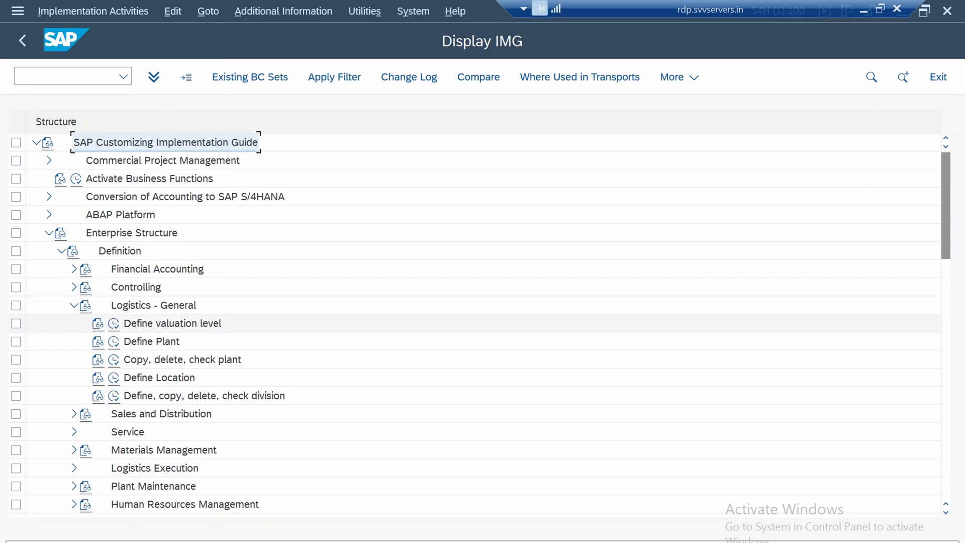
pyautogui.click(183, 360)
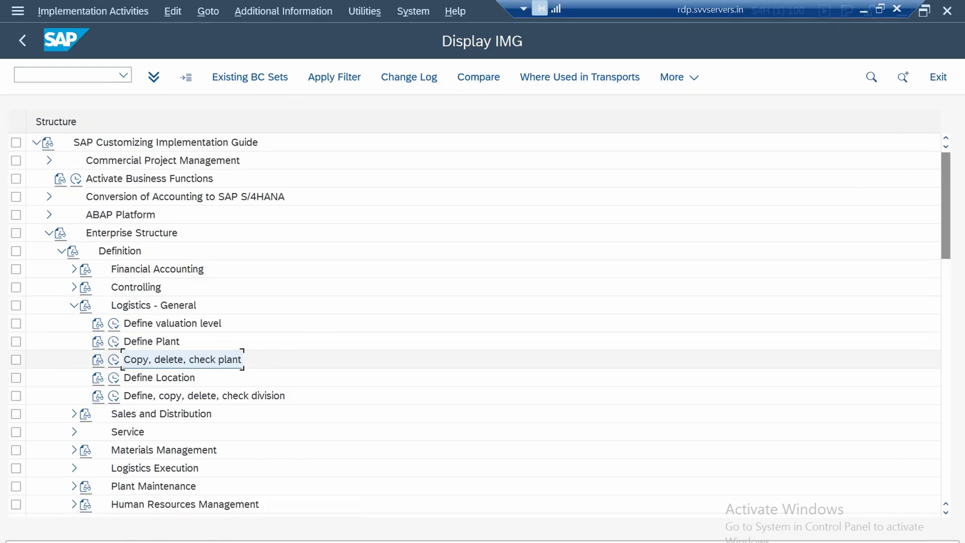
pyautogui.click(113, 360)
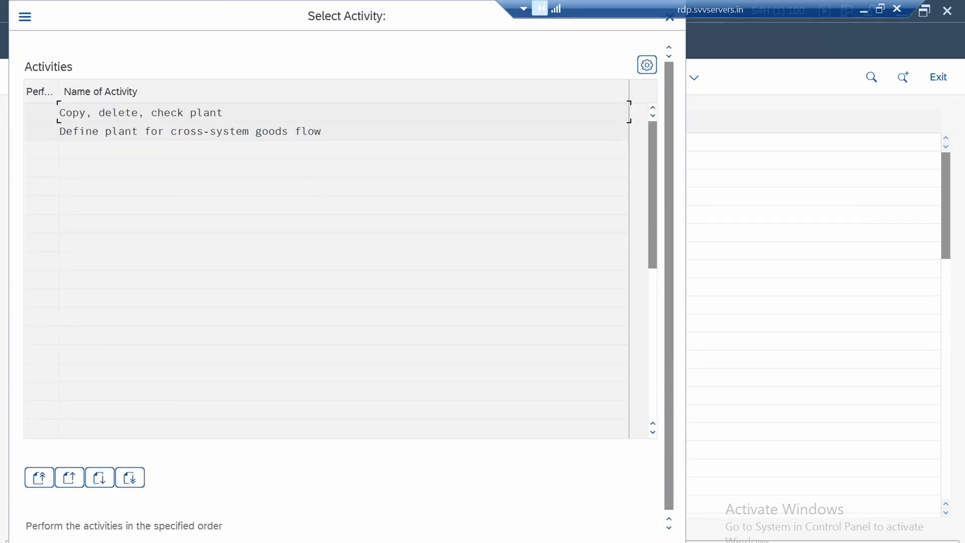
pyautogui.press('Return')
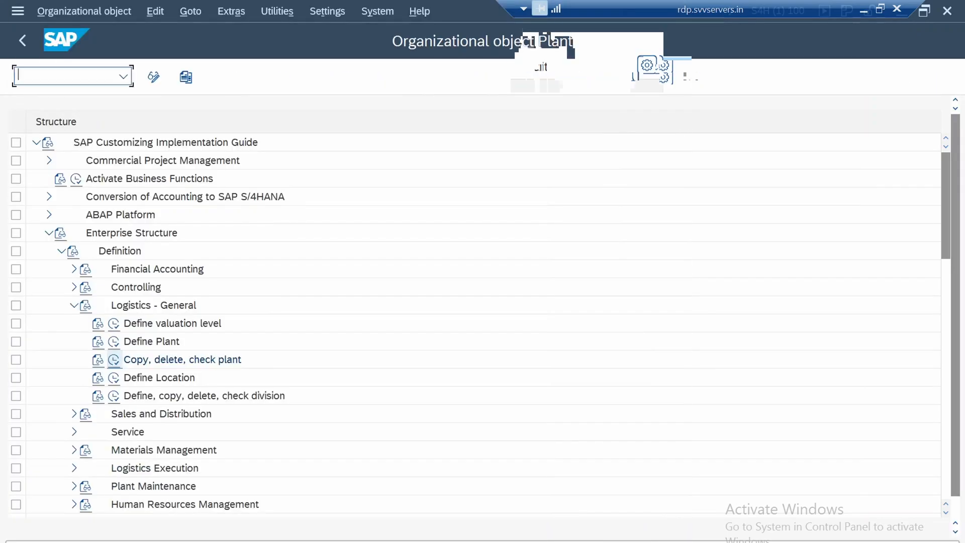
# Copy the organizational object from plant 1710 to plant 1750
pyautogui.click(186, 77)
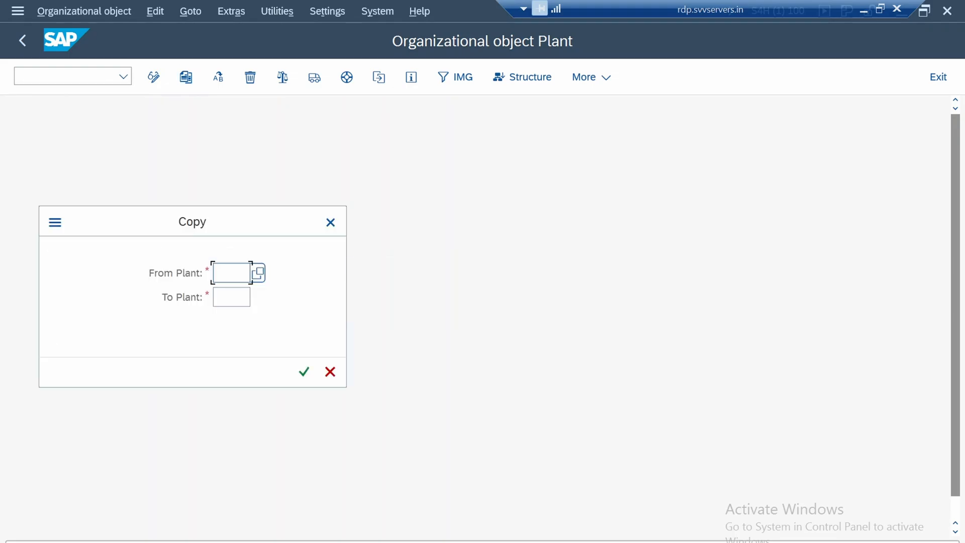
pyautogui.write('1710')
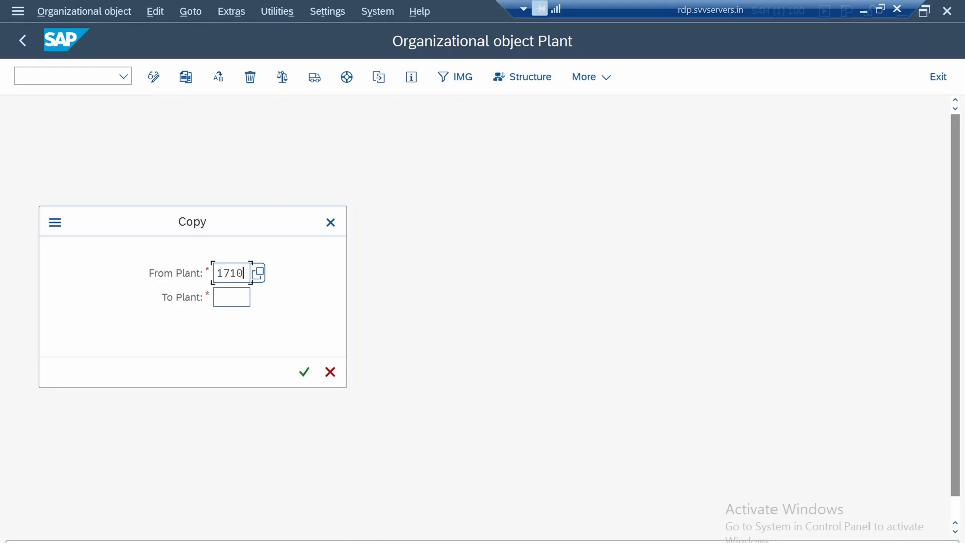
pyautogui.click(231, 297)
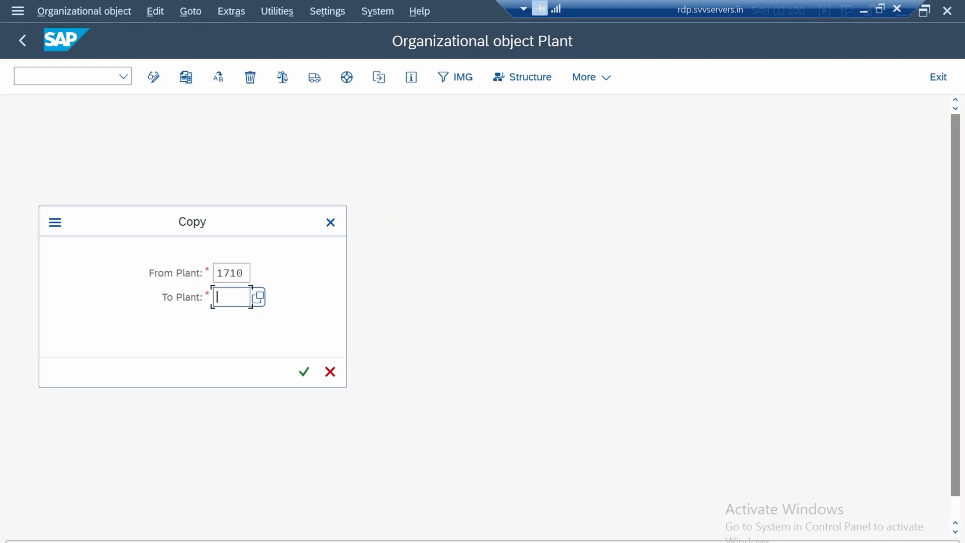
pyautogui.write('1750')
pyautogui.click(304, 372)
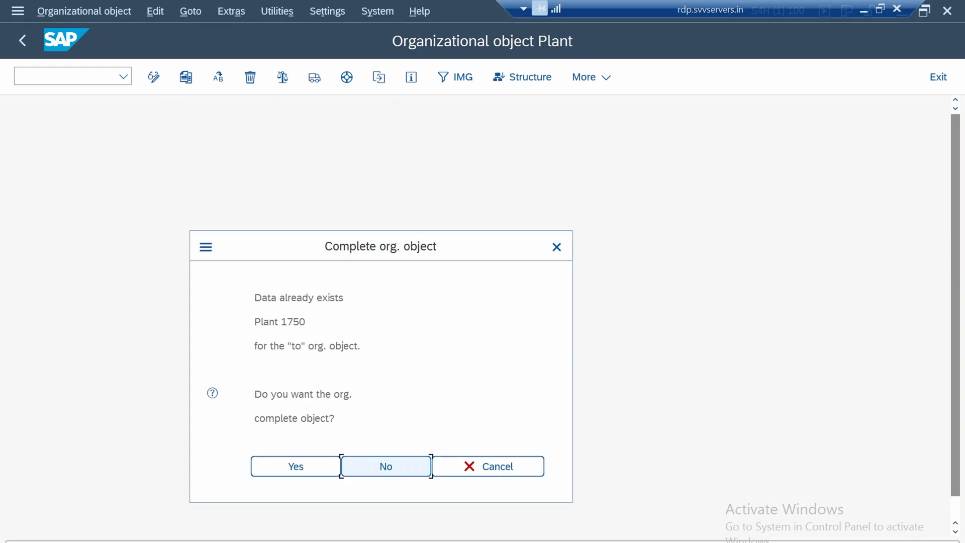
# Agree to complete the existing organizational object for plant 1750 and to transport its number ranges
pyautogui.moveTo(291, 346); pyautogui.dragTo(361, 346)
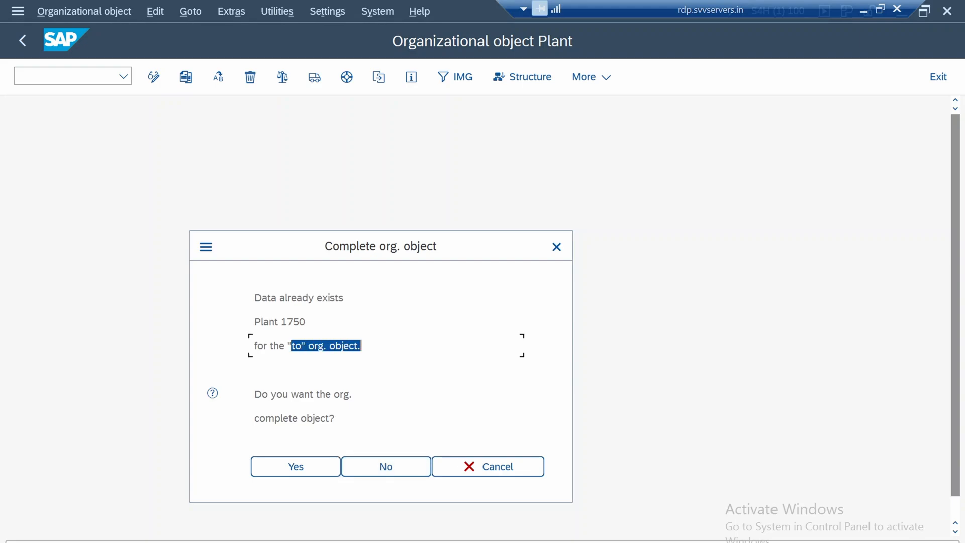
pyautogui.click(295, 467)
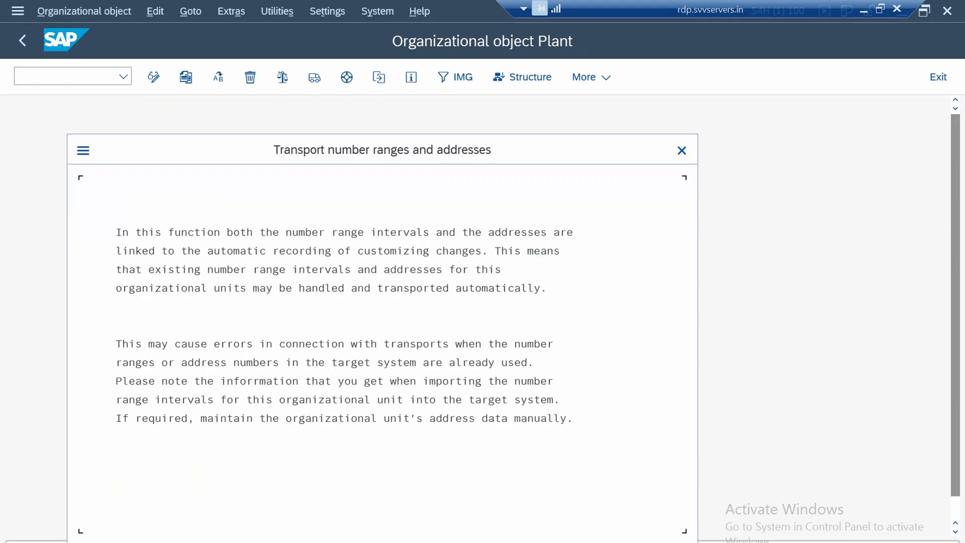
pyautogui.press('Return')
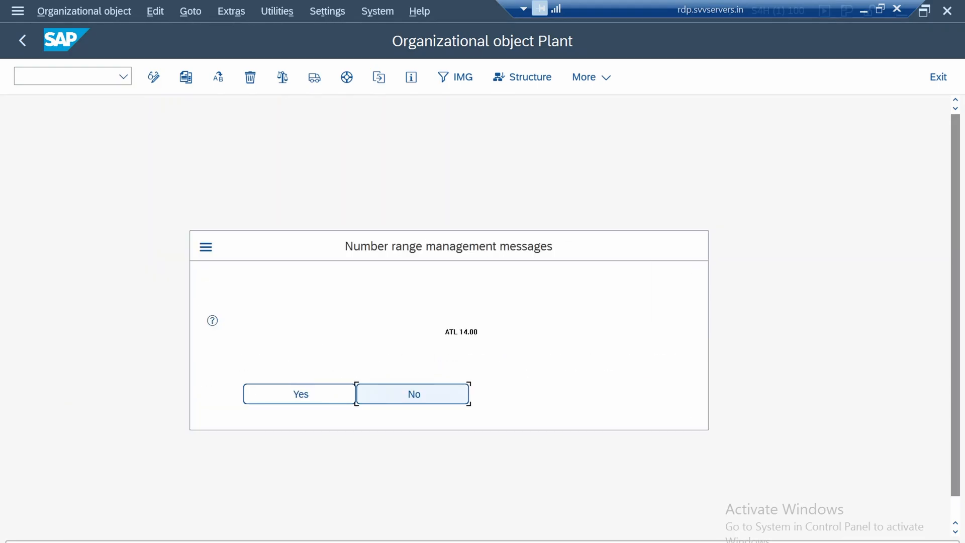
pyautogui.click(300, 394)
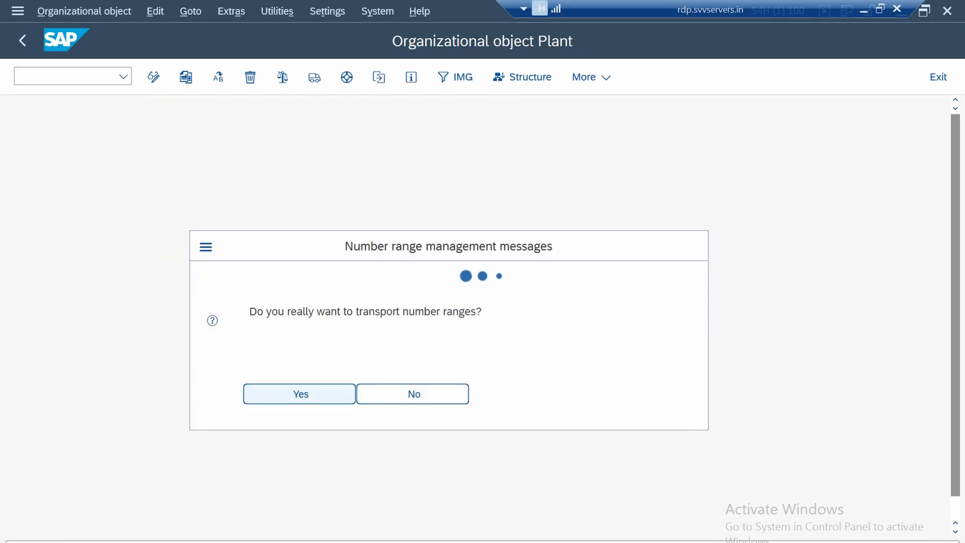
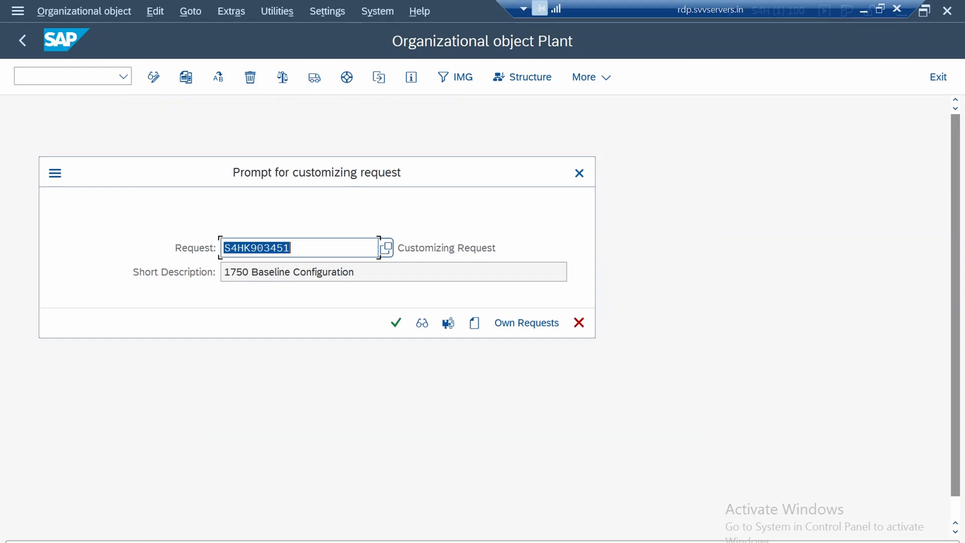
# Record the plant 1750 copy in the 1750 Baseline Configuration request and agree to transport its number ranges and intervals
pyautogui.click(396, 323)
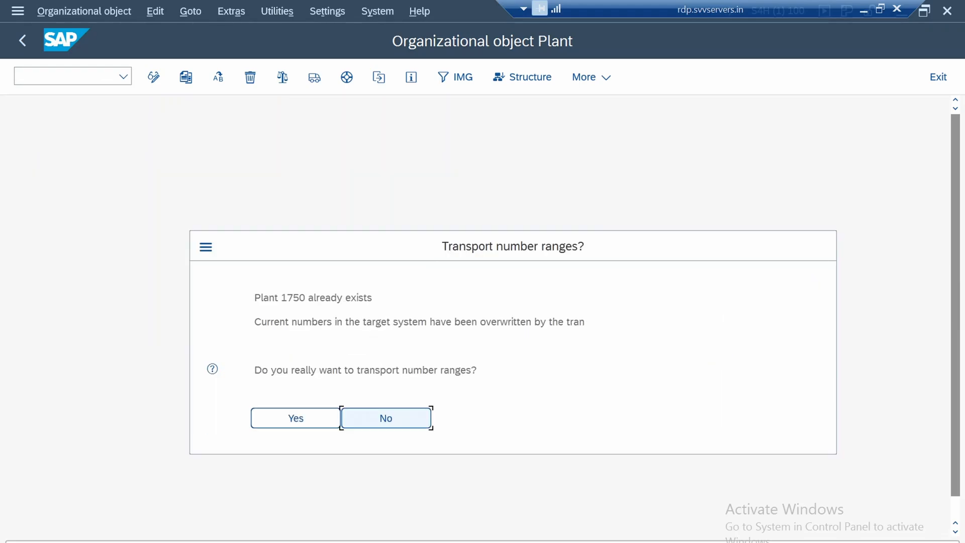
pyautogui.click(295, 417)
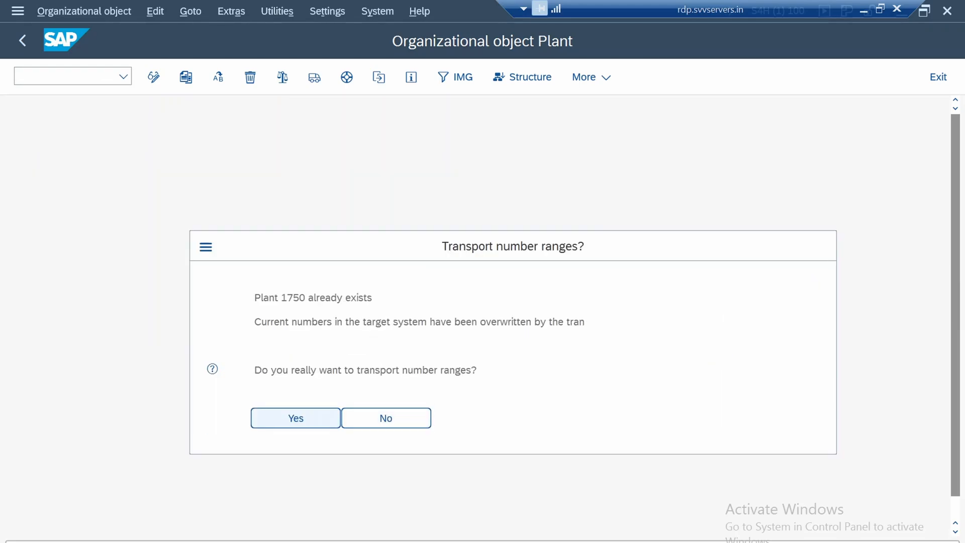
pyautogui.press('Return')
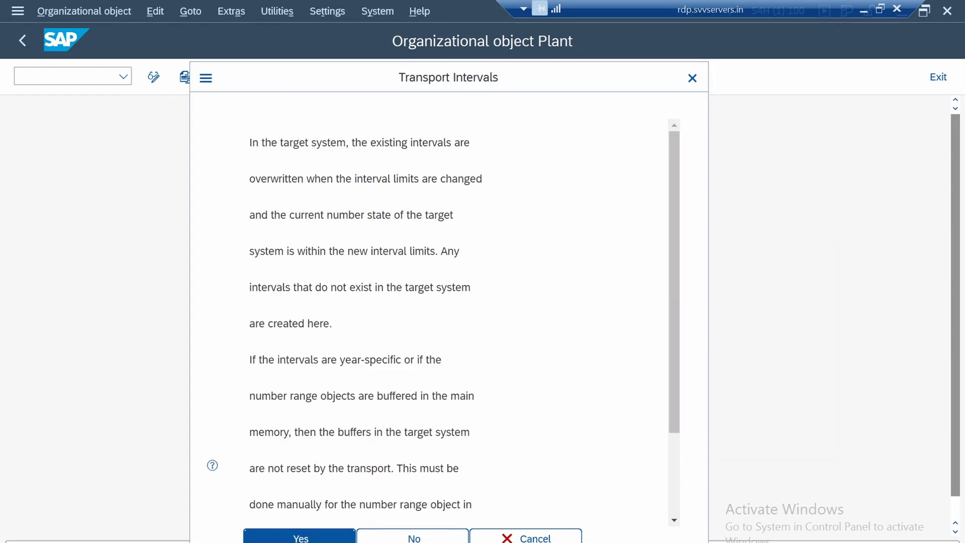
pyautogui.press('Return')
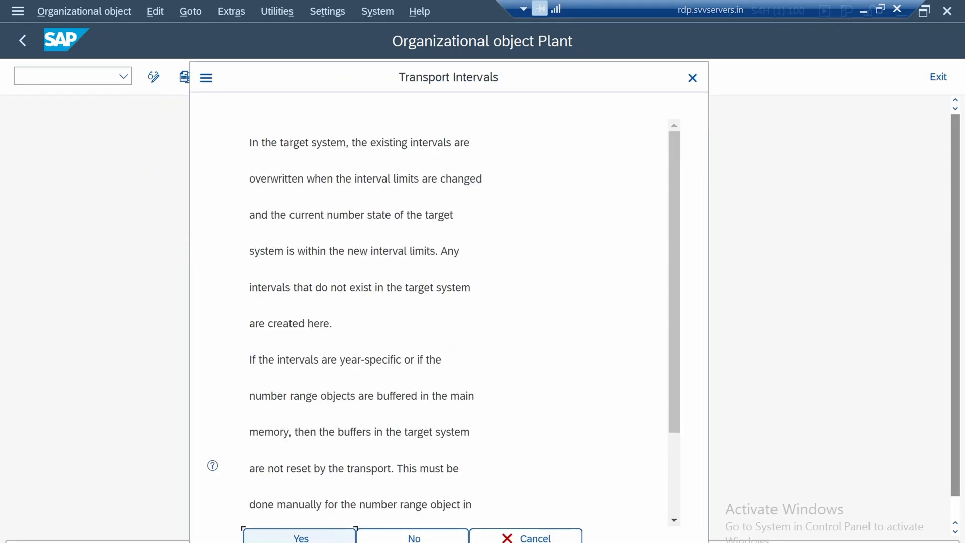
pyautogui.press('Return')
pyautogui.press('Return')
pyautogui.press('Return')
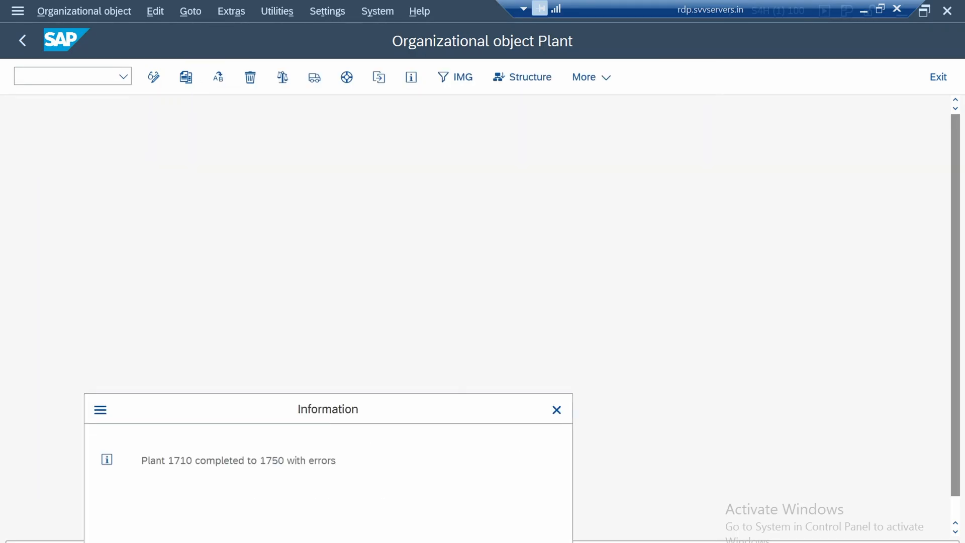
pyautogui.press('Return')
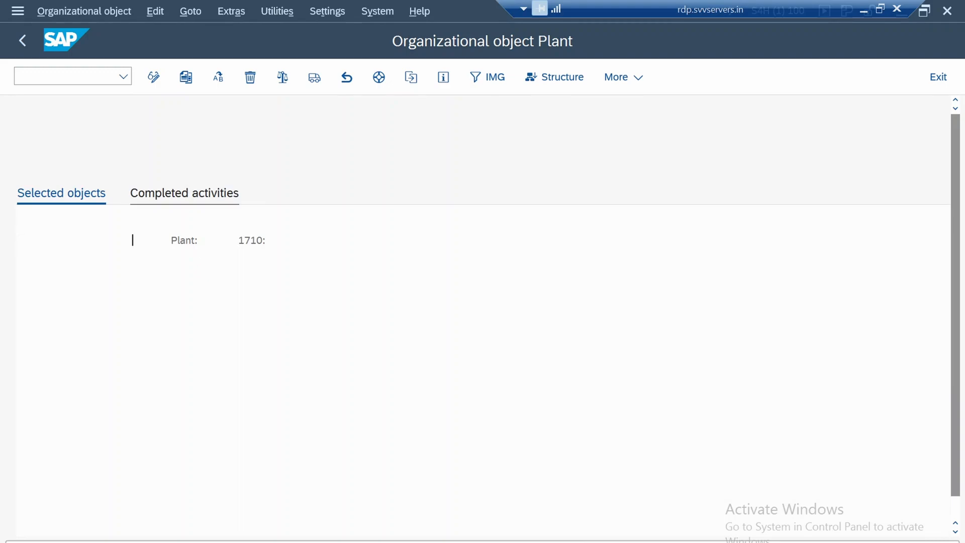
# Review the completed activities of the plant copy and return to the IMG structure
pyautogui.click(184, 194)
pyautogui.click(22, 41)
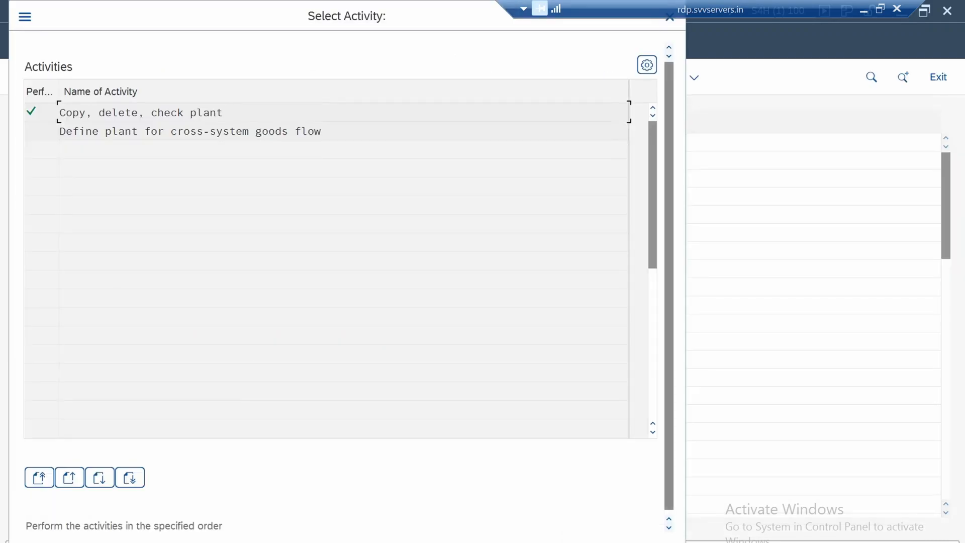
pyautogui.click(670, 18)
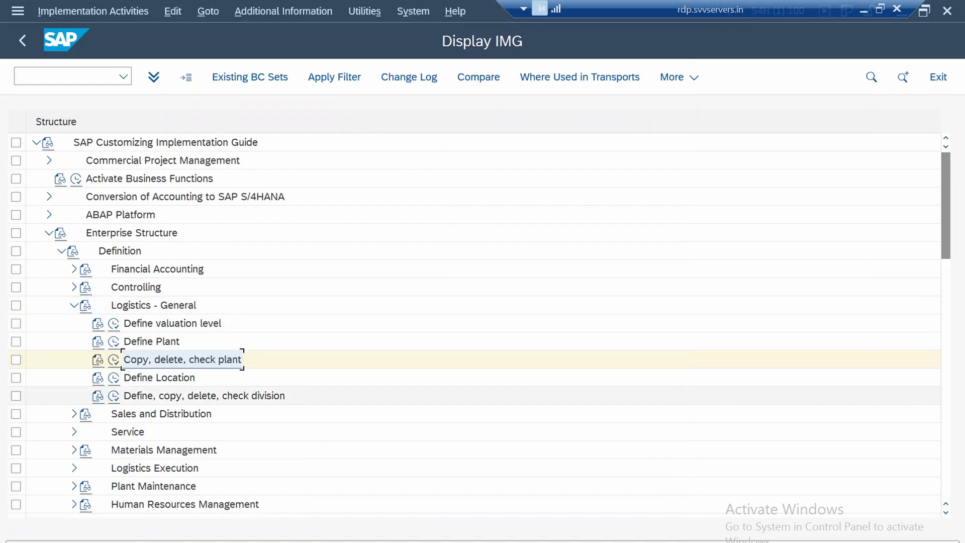
# Open the Define Division activity under Logistics - General in the Enterprise Structure definition
pyautogui.click(159, 378)
pyautogui.scroll(-3, 483, 323)
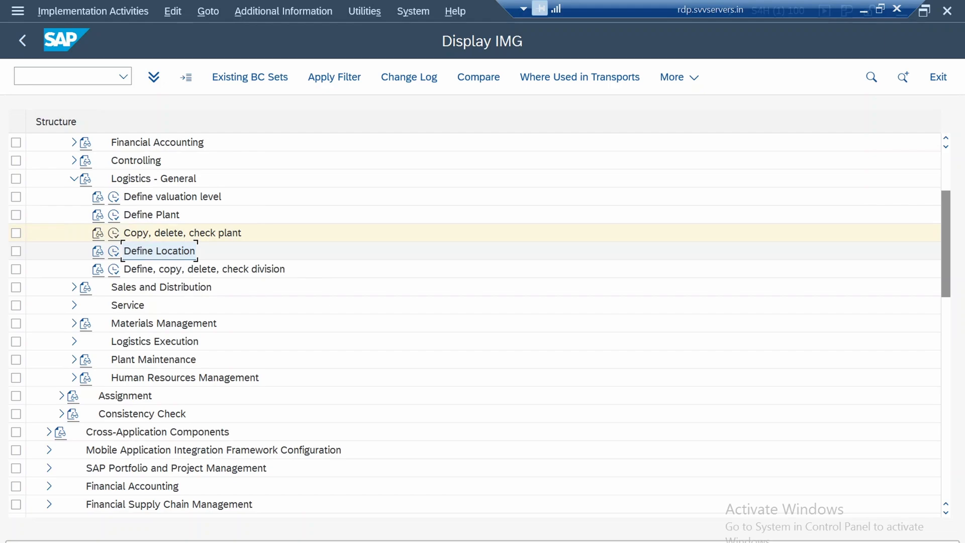
pyautogui.click(204, 269)
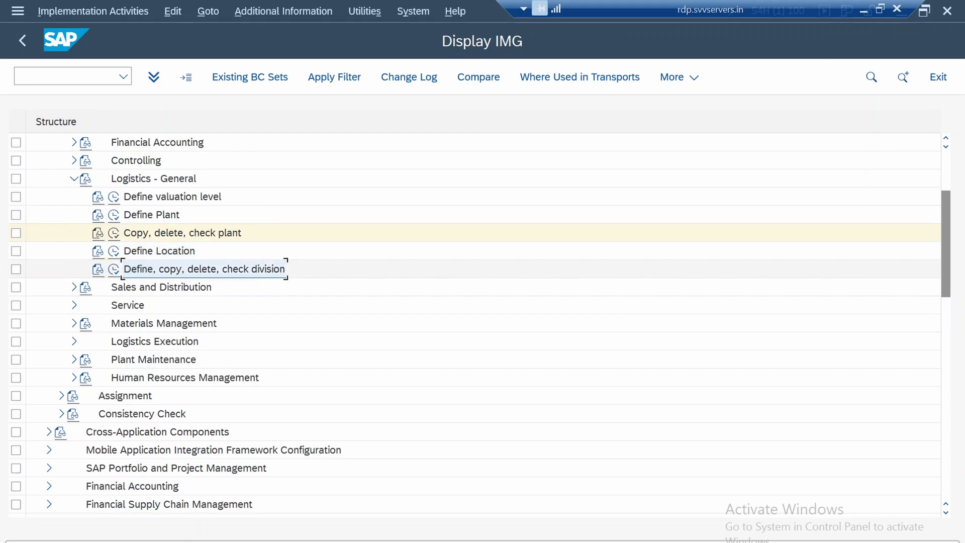
pyautogui.click(114, 269)
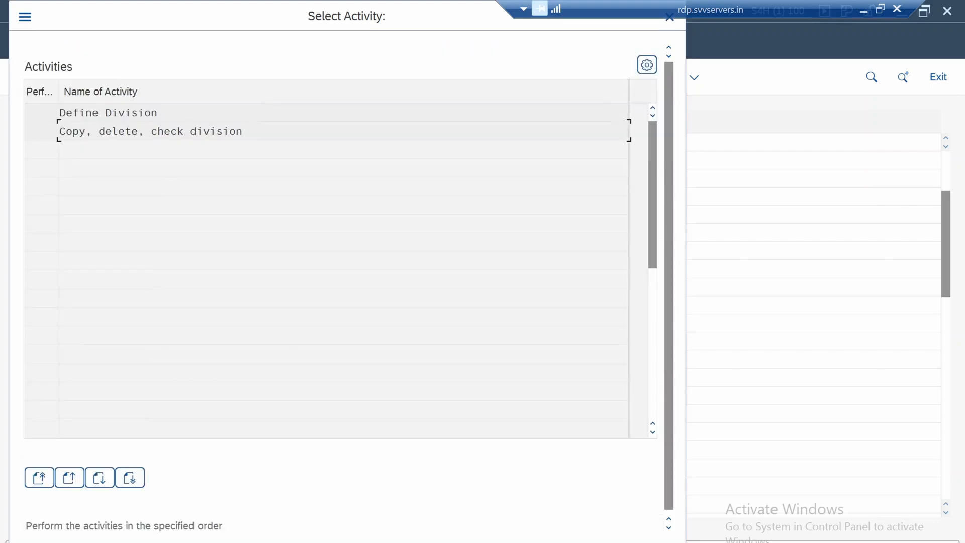
pyautogui.doubleClick(108, 114)
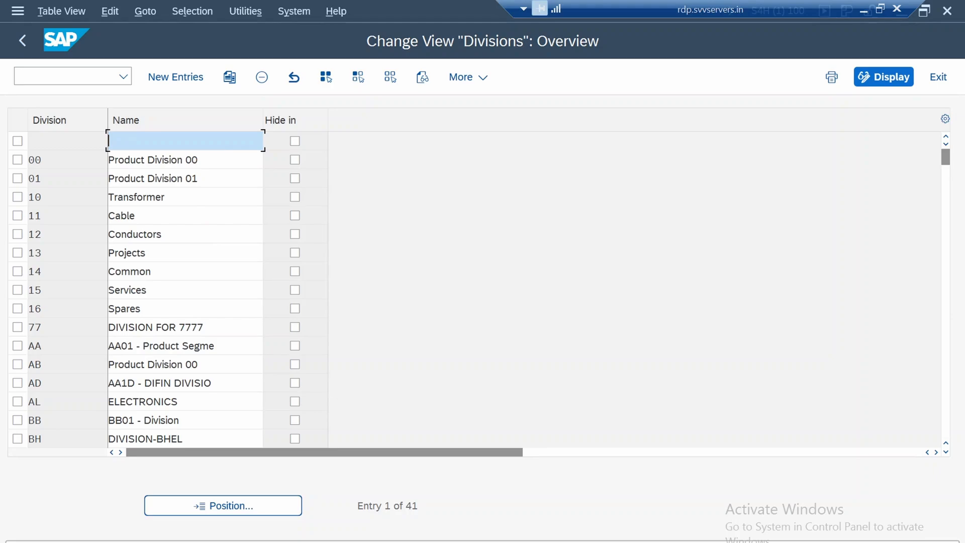
# View the blank entry form for new divisions and return to the Divisions overview
pyautogui.click(115, 196)
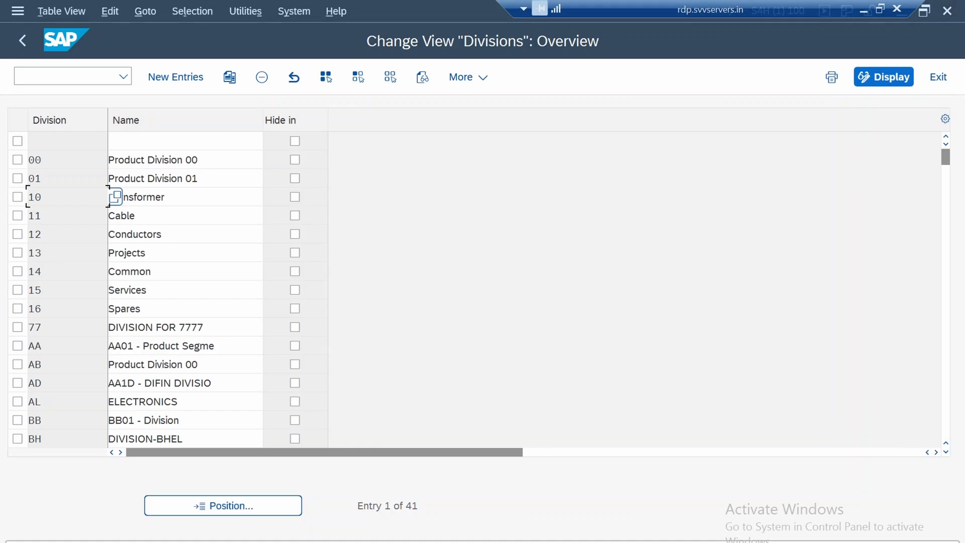
pyautogui.click(156, 197)
pyautogui.click(175, 77)
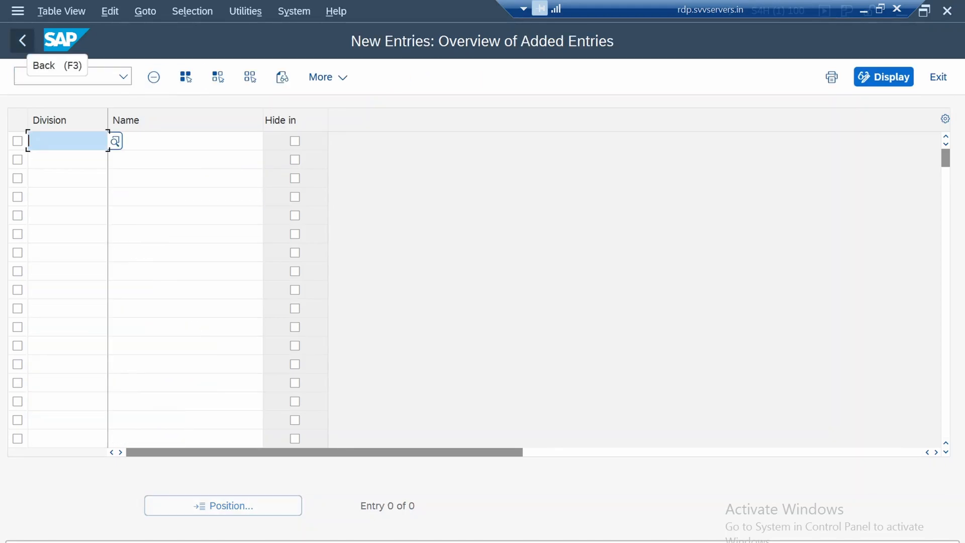
pyautogui.click(22, 40)
# Examine the code and name of the Transformer division in the overview, and return to the IMG structure
pyautogui.click(52, 198)
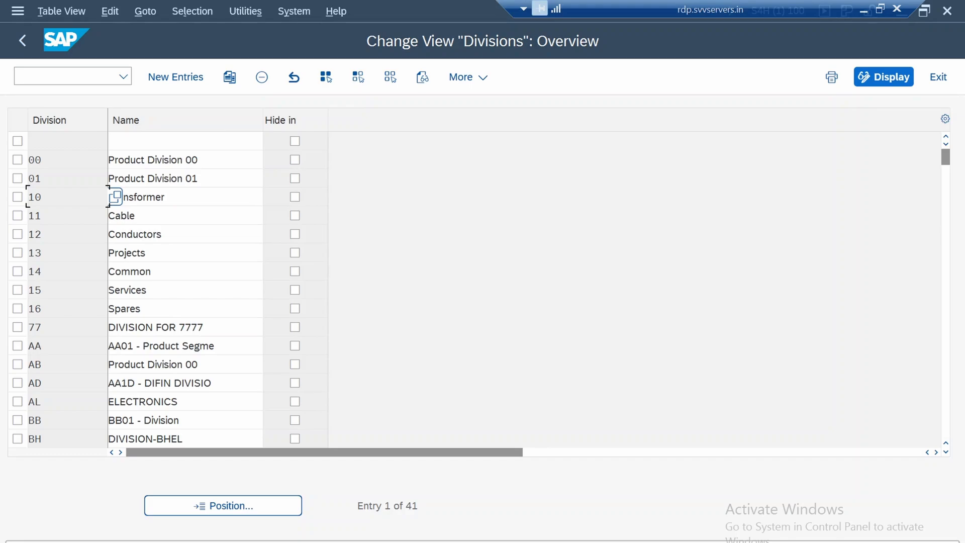
pyautogui.doubleClick(137, 196)
pyautogui.click(52, 197)
pyautogui.click(161, 197)
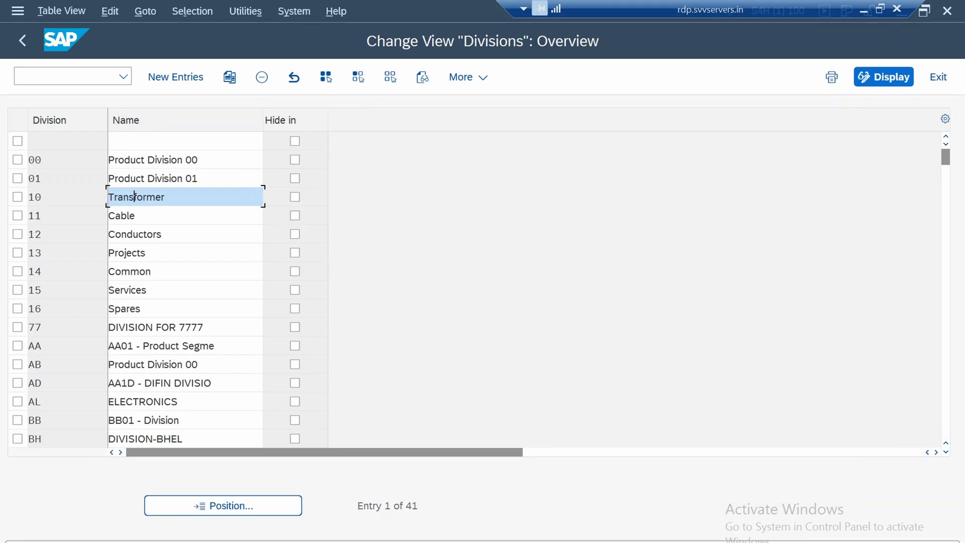
pyautogui.moveTo(166, 196); pyautogui.dragTo(108, 197)
pyautogui.click(123, 197)
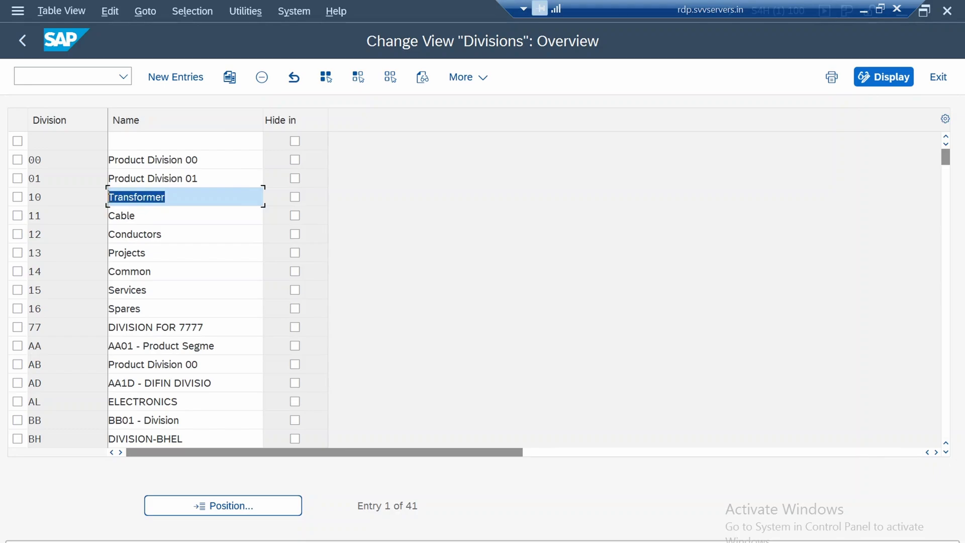
pyautogui.click(117, 196)
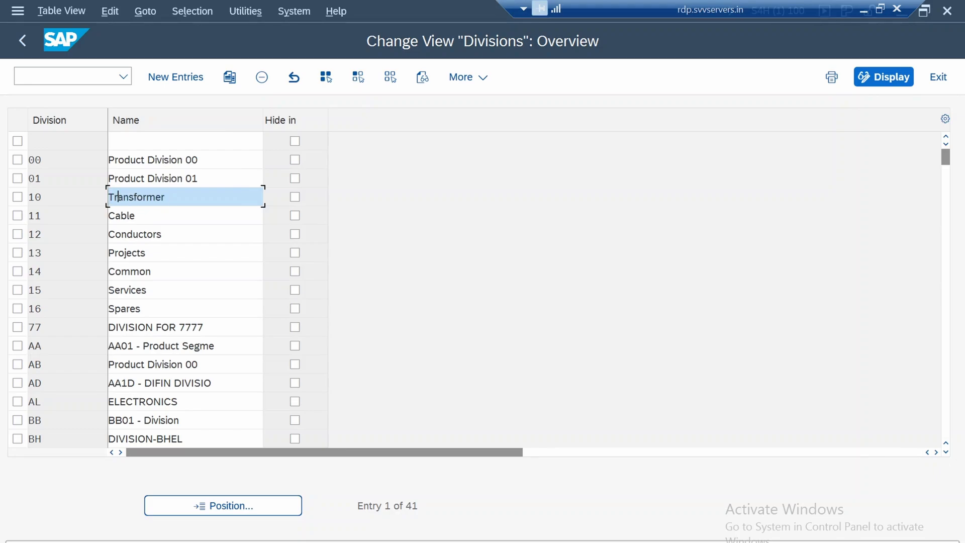
pyautogui.click(35, 197)
pyautogui.click(156, 197)
pyautogui.hotkey('shift', 'Left')
pyautogui.hotkey('shift', 'Left')
pyautogui.hotkey('shift', 'Left')
pyautogui.hotkey('shift', 'Left')
pyautogui.hotkey('shift', 'Left')
pyautogui.hotkey('shift', 'Left')
pyautogui.hotkey('shift', 'Left')
pyautogui.hotkey('shift', 'Left')
pyautogui.hotkey('shift', 'Left')
pyautogui.hotkey('shift', 'Left')
pyautogui.hotkey('shift', 'Left')
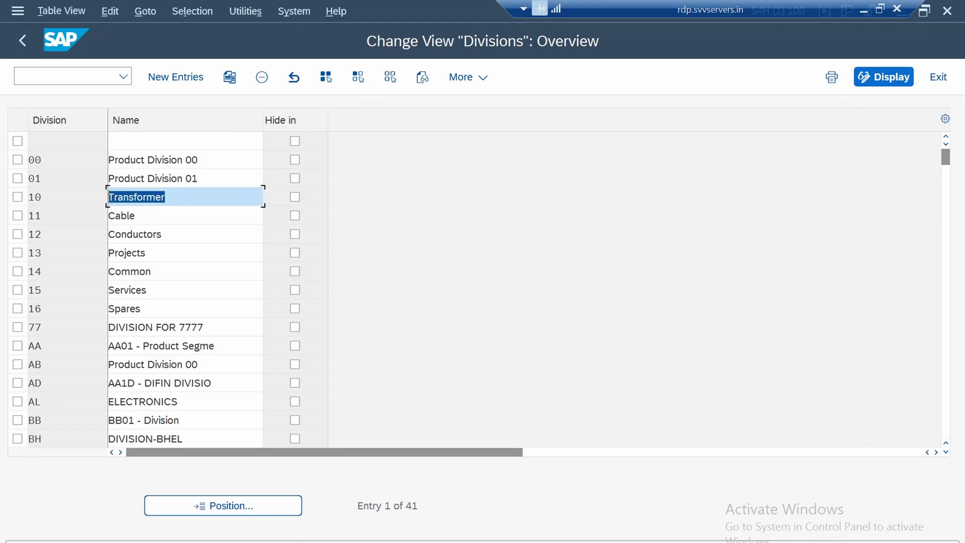
pyautogui.click(167, 197)
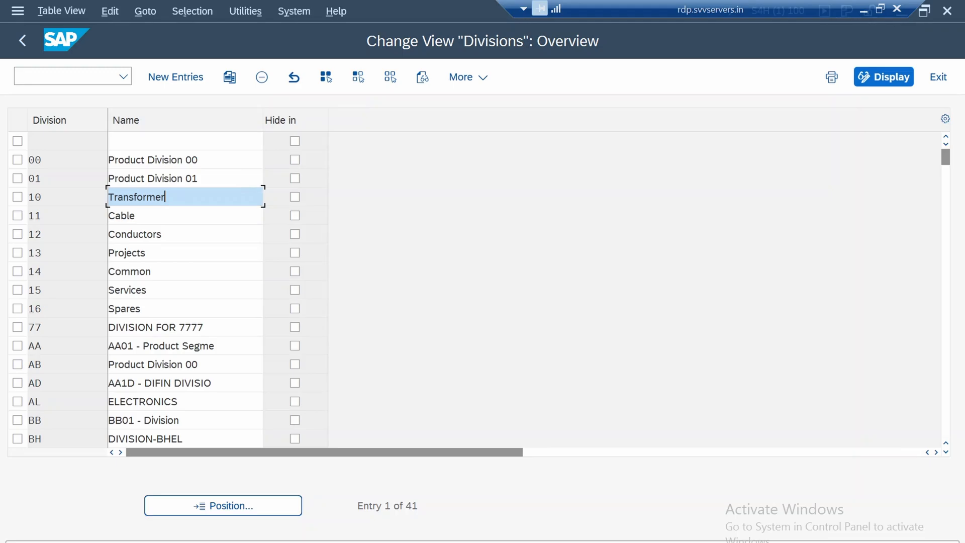
pyautogui.click(22, 41)
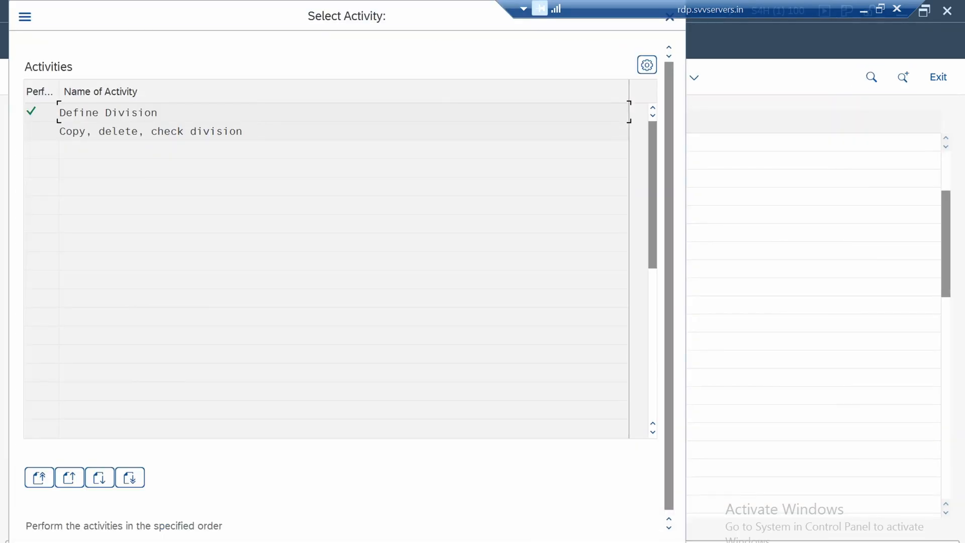
pyautogui.click(670, 17)
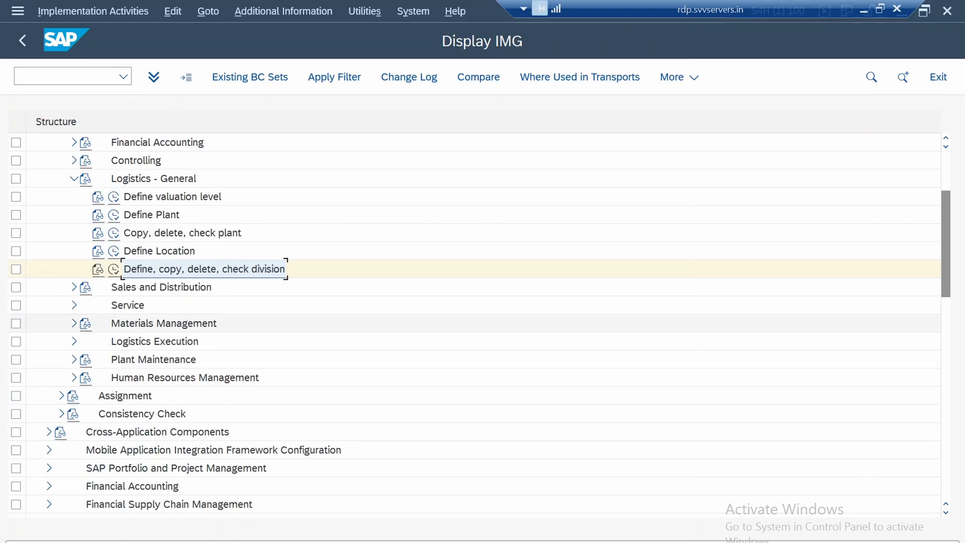
# Expand Sales and Distribution in the Enterprise Structure definition and open its Copy, delete, check sales organization activity
pyautogui.click(73, 287)
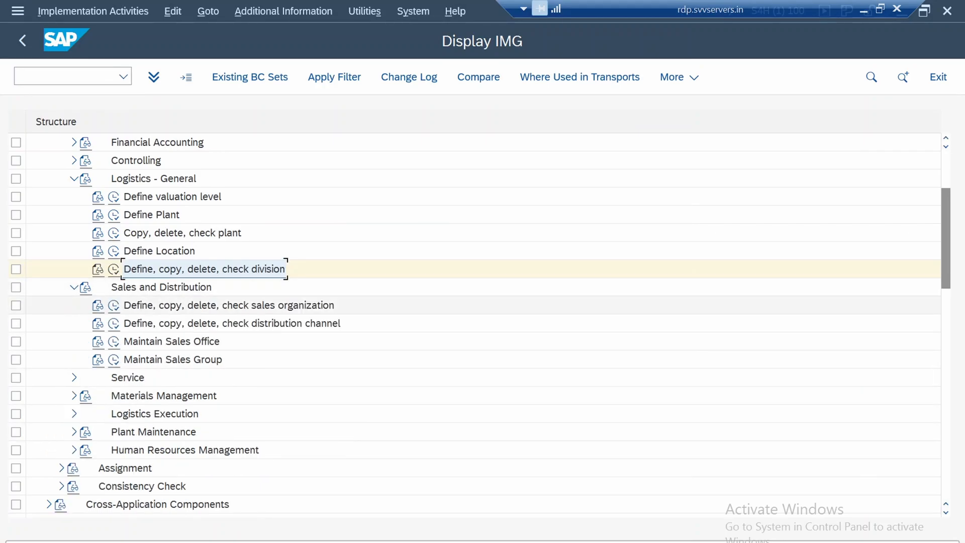
pyautogui.scroll(-1, 201, 305)
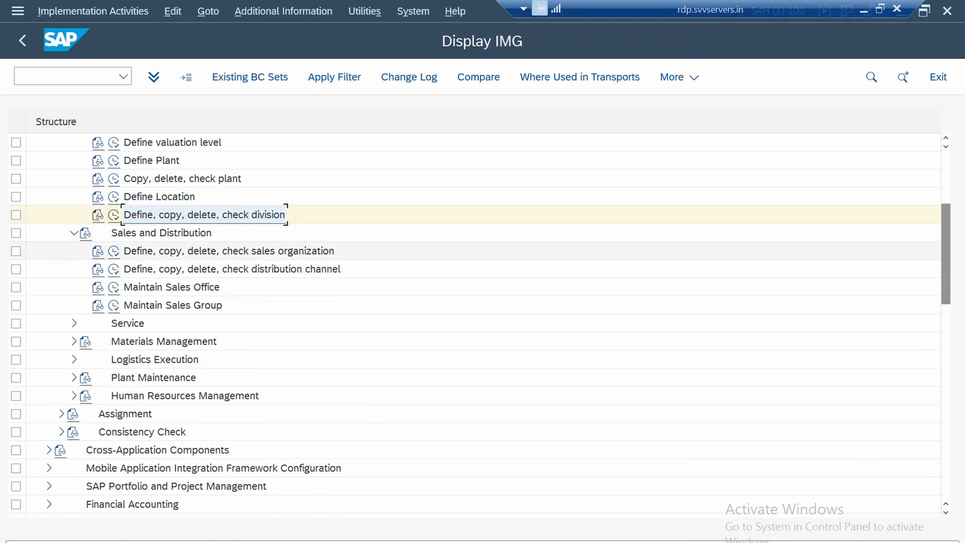
pyautogui.click(113, 251)
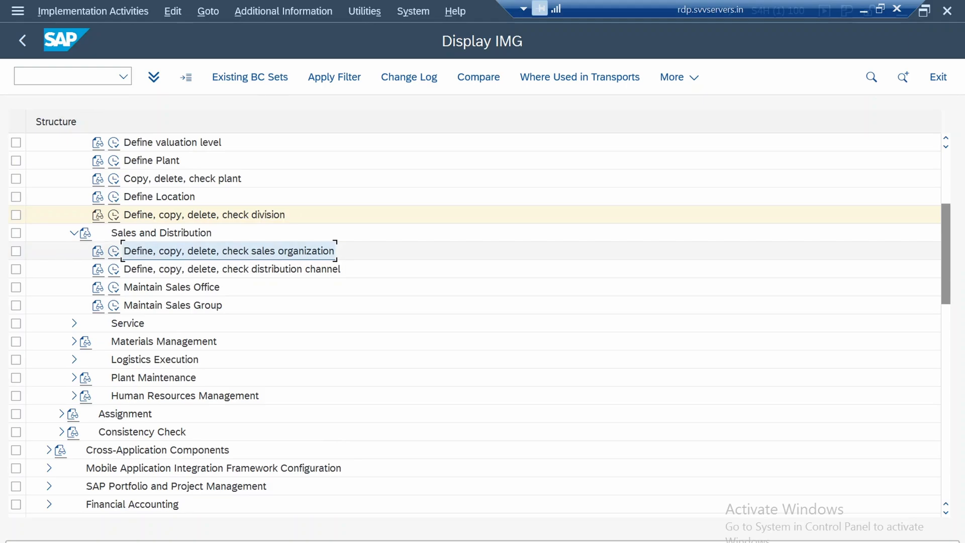
pyautogui.click(114, 251)
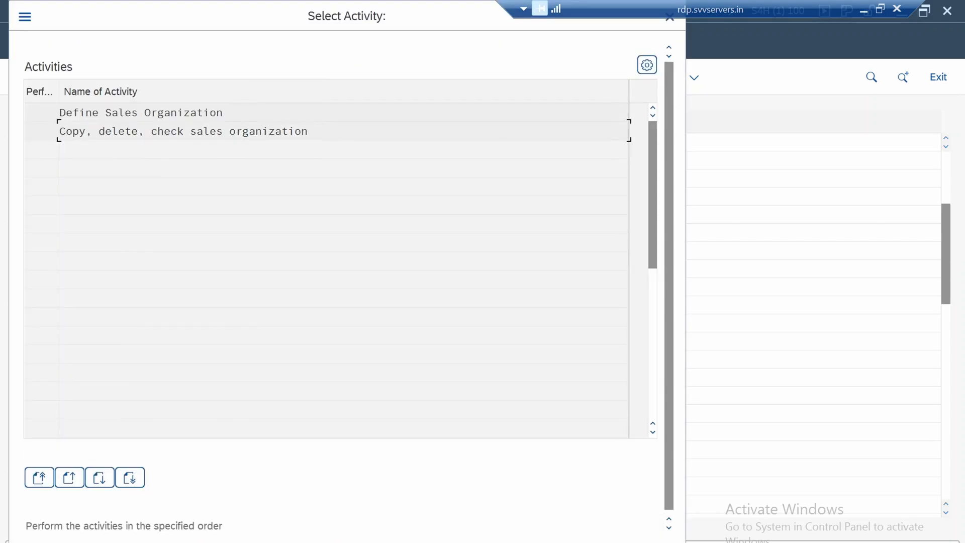
pyautogui.click(141, 112)
pyautogui.click(151, 132)
pyautogui.doubleClick(183, 132)
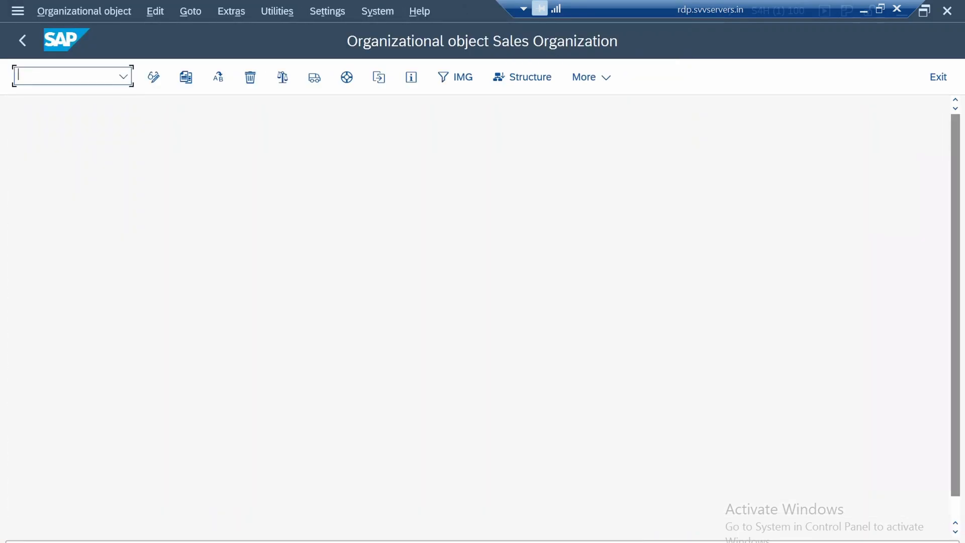
# Copy the organizational object from sales organization 1710 to sales organization 1750
pyautogui.click(186, 77)
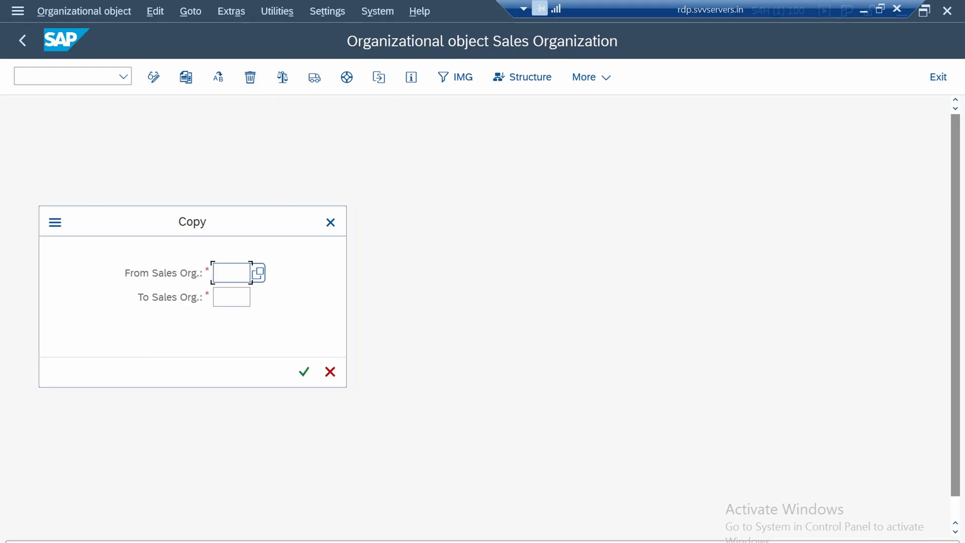
pyautogui.write('1710')
pyautogui.press('Tab')
pyautogui.write('17')
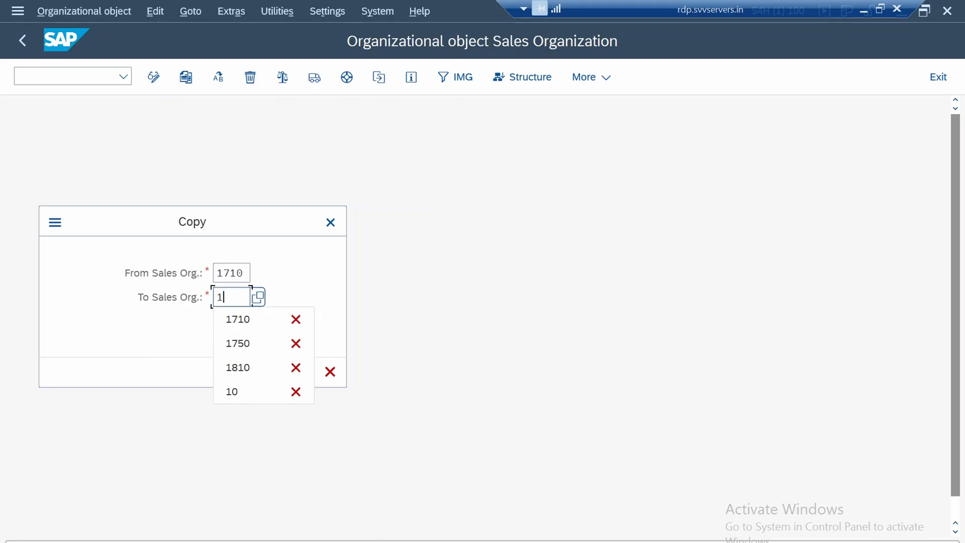
pyautogui.write('50')
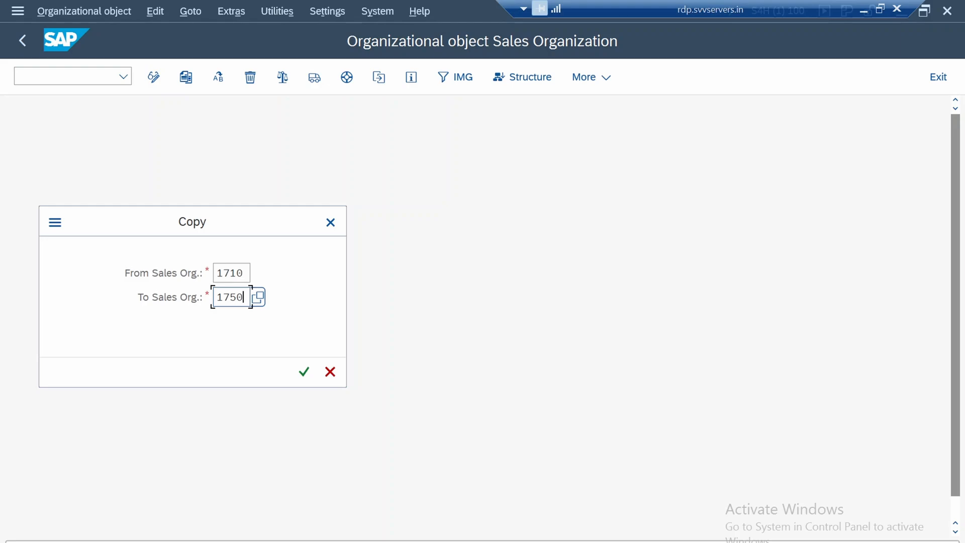
pyautogui.click(303, 372)
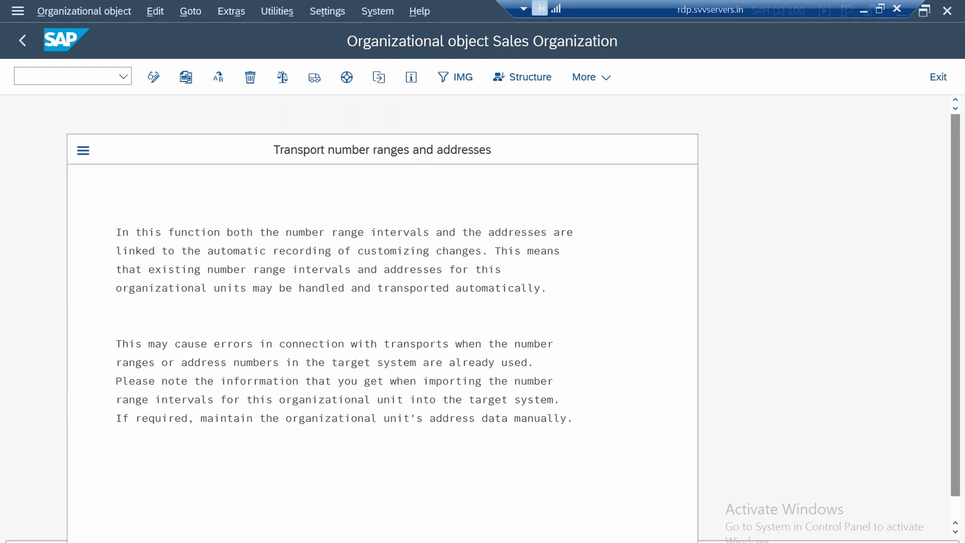
# Accept the number range and address transport notice, record the sales organization copy in the 1750 Baseline Configuration request, and return to the activity selection
pyautogui.press('Return')
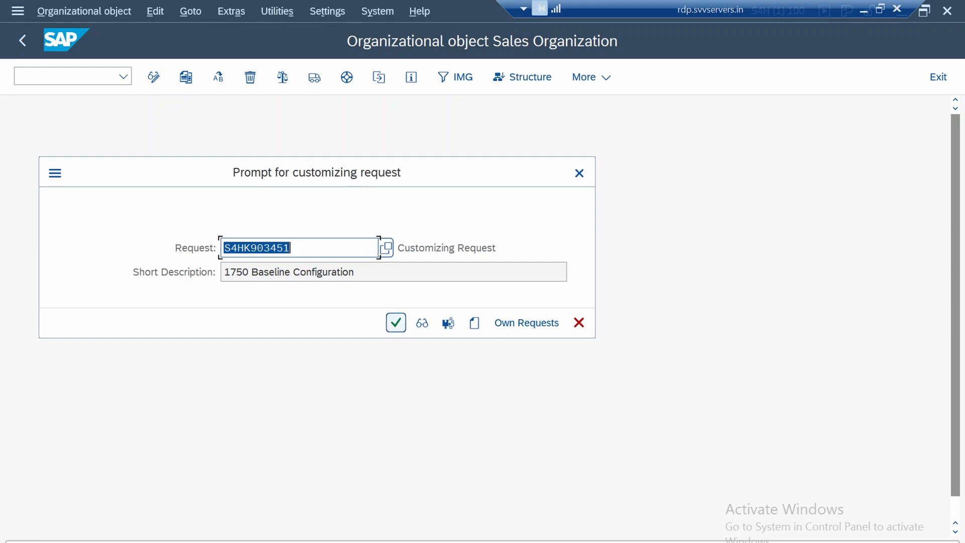
pyautogui.click(396, 323)
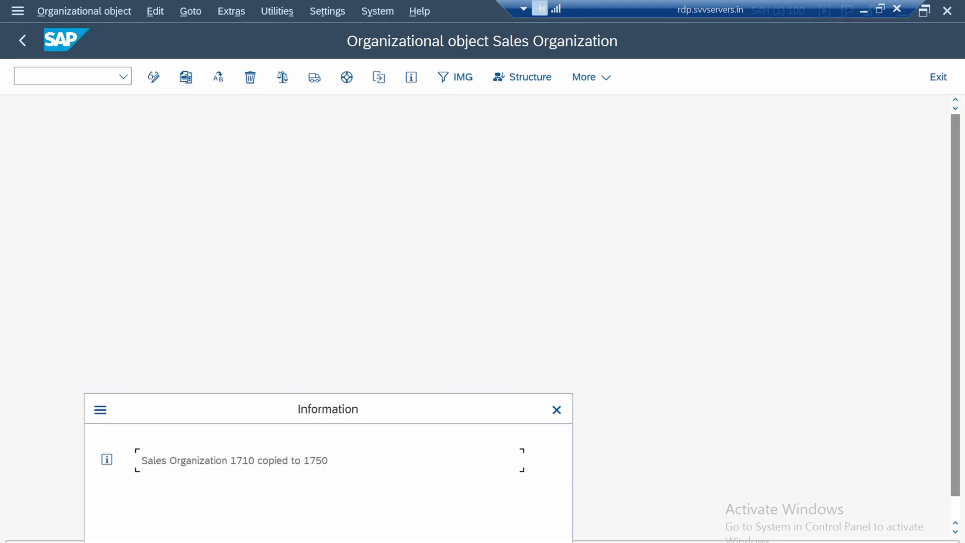
pyautogui.press('Return')
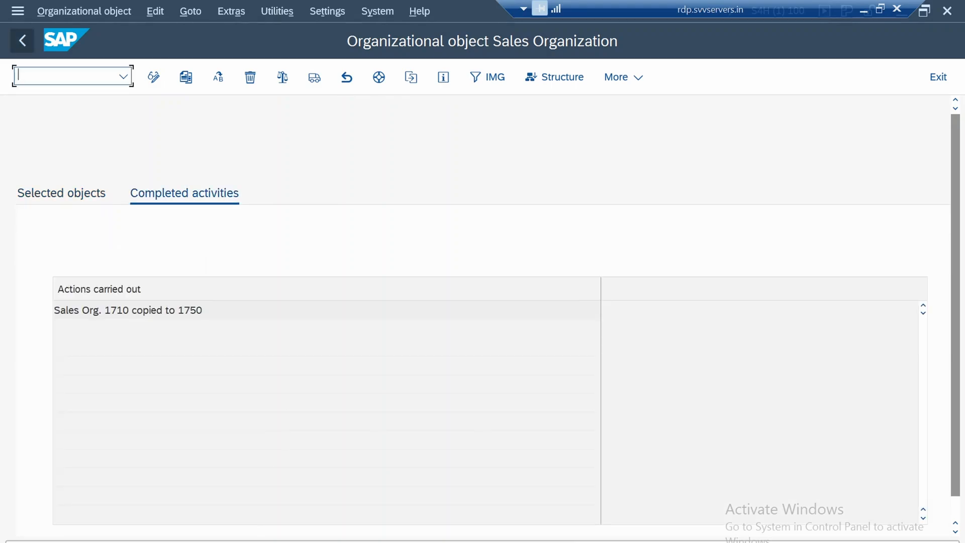
pyautogui.click(22, 41)
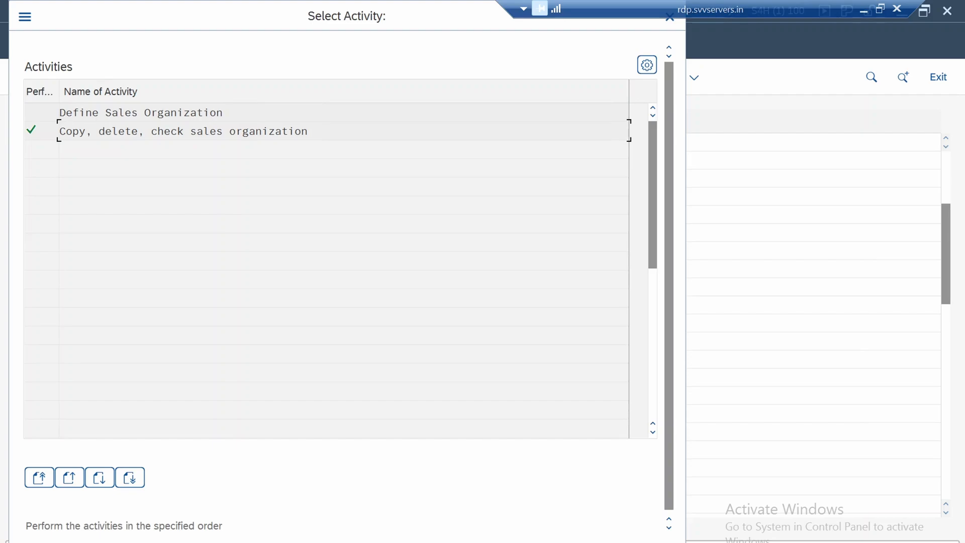
# Review the details of sales organization 1750 in the Define Sales Organization activity, and return to the IMG structure
pyautogui.doubleClick(141, 113)
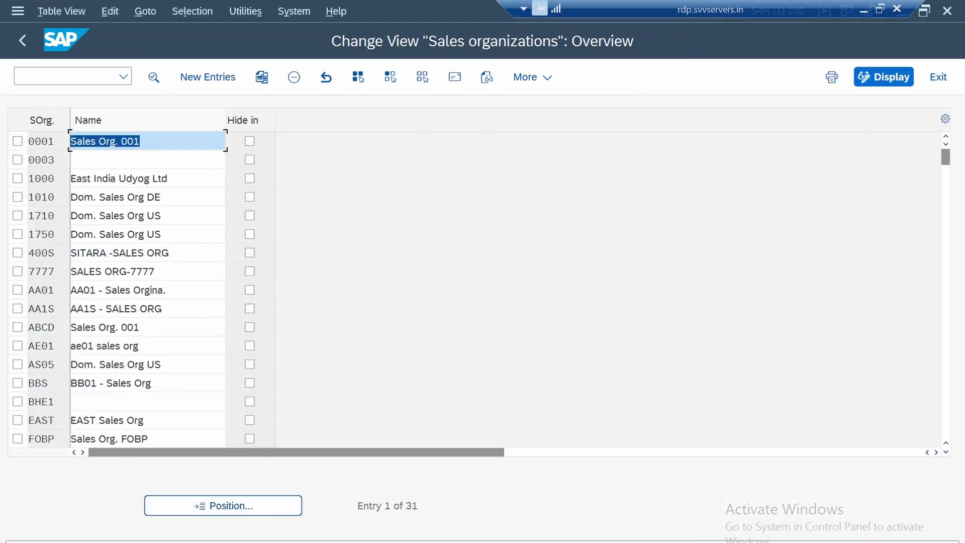
pyautogui.doubleClick(42, 234)
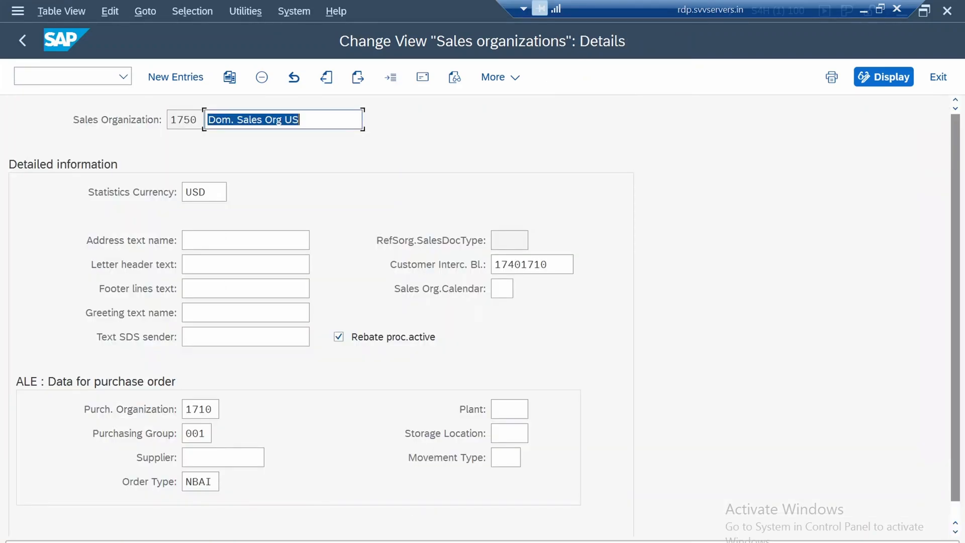
pyautogui.click(308, 120)
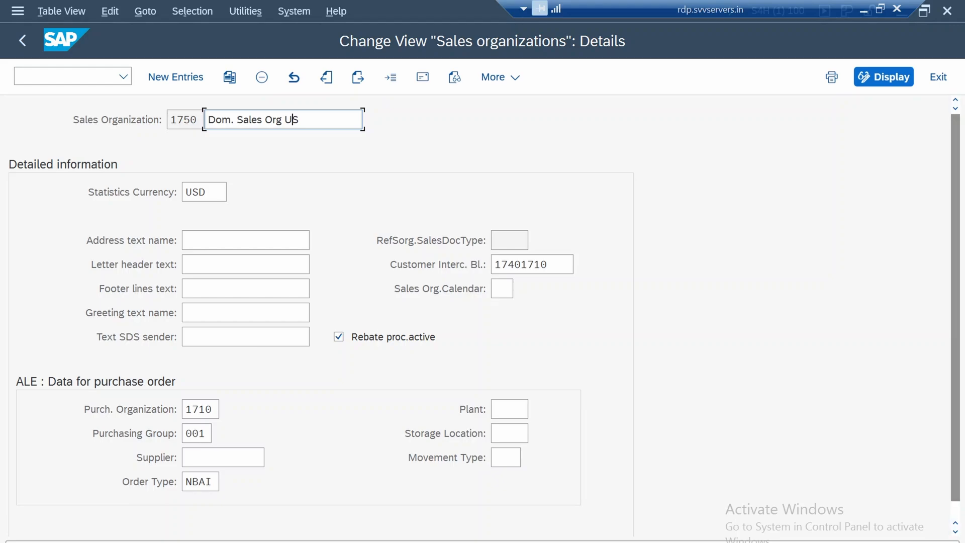
pyautogui.press('Return')
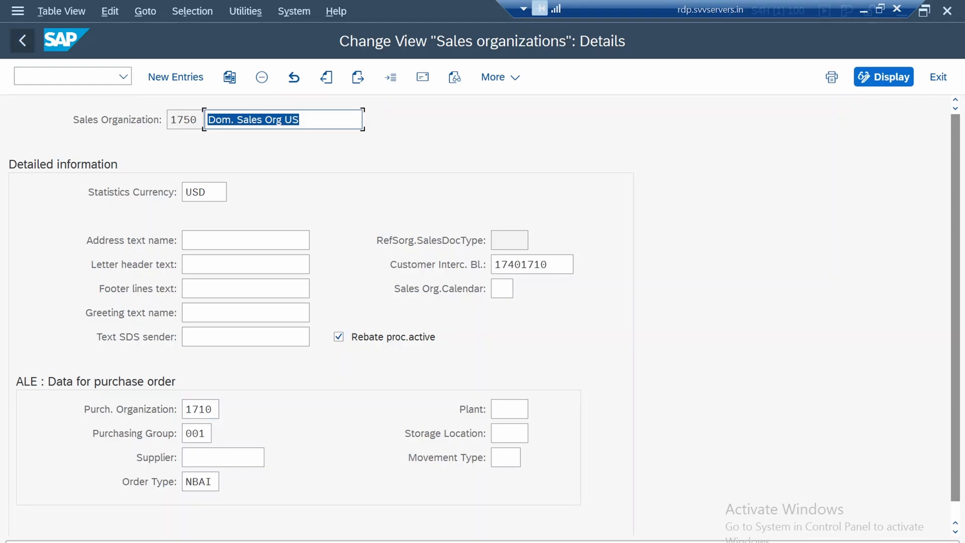
pyautogui.click(22, 40)
pyautogui.click(22, 40)
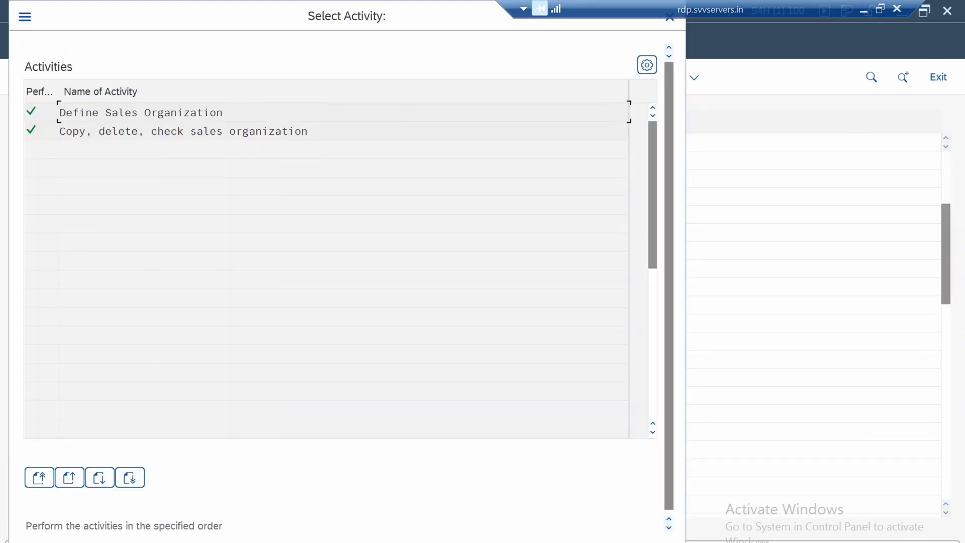
pyautogui.click(669, 18)
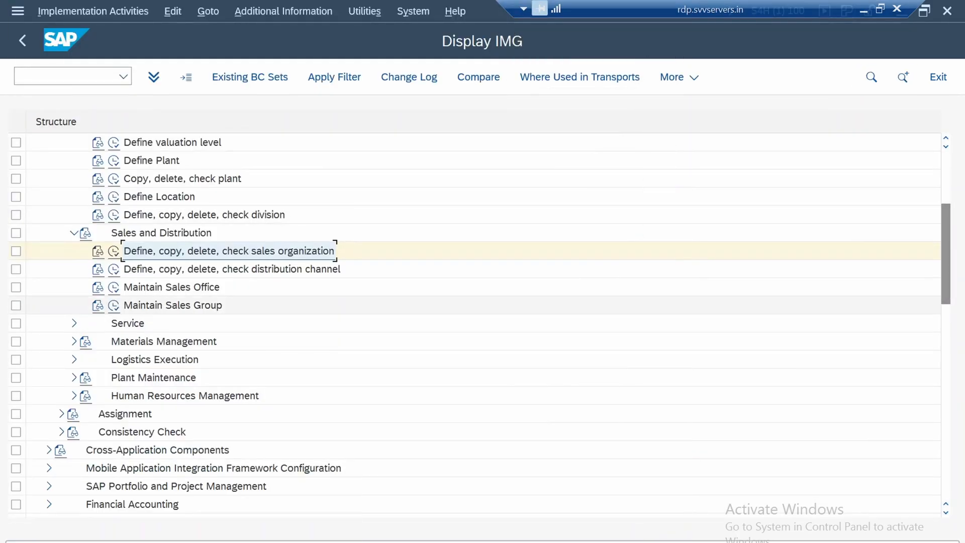
# Open the Define distribution channel activity and examine the code and name of the Direct Sales channel
pyautogui.click(232, 269)
pyautogui.doubleClick(232, 269)
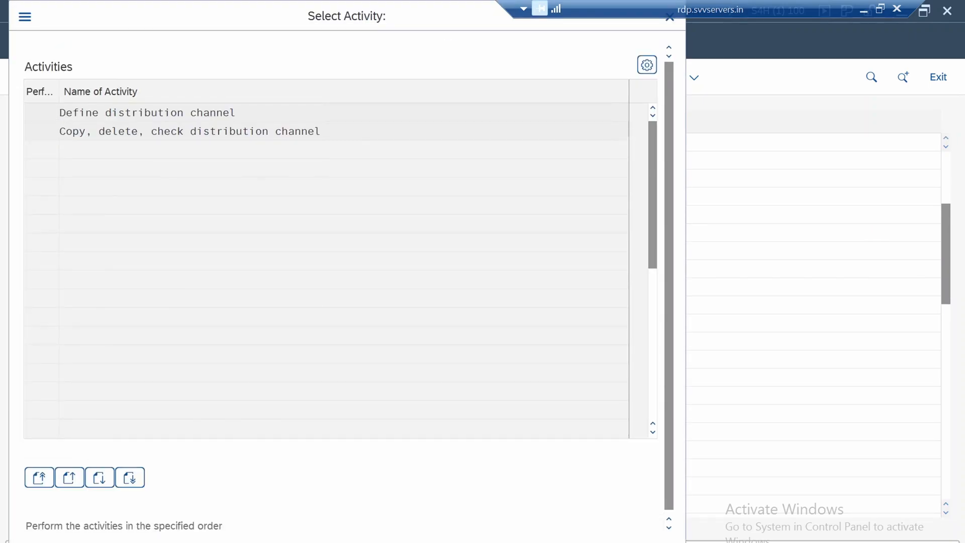
pyautogui.doubleClick(151, 115)
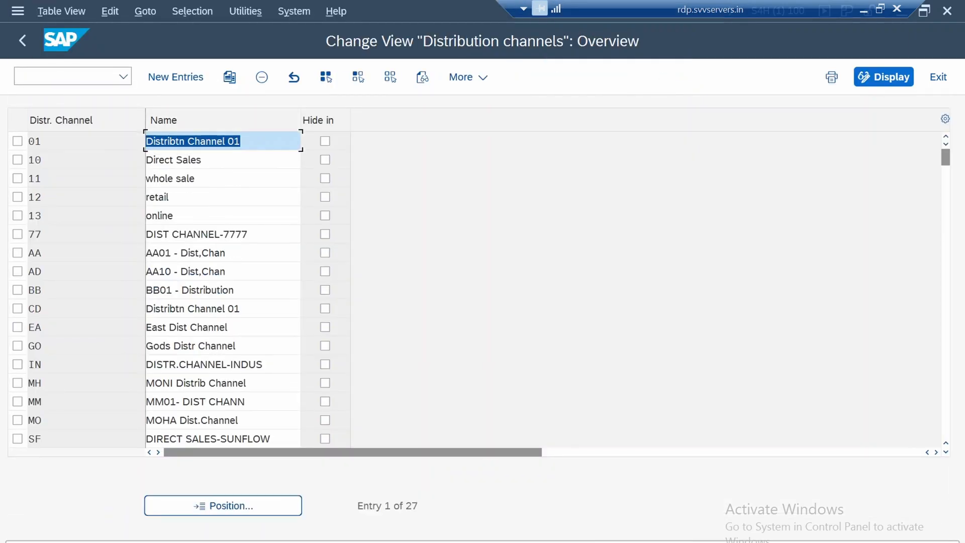
pyautogui.click(183, 160)
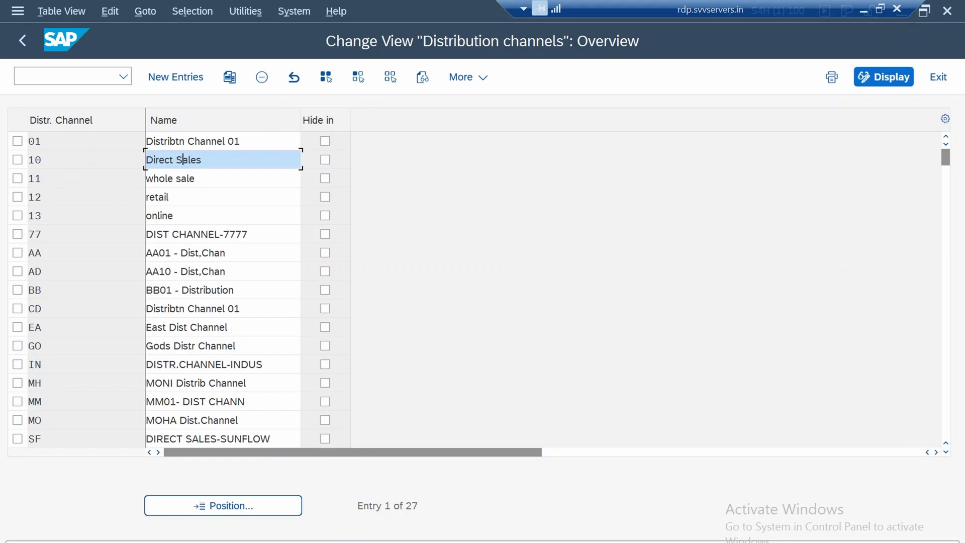
pyautogui.click(36, 160)
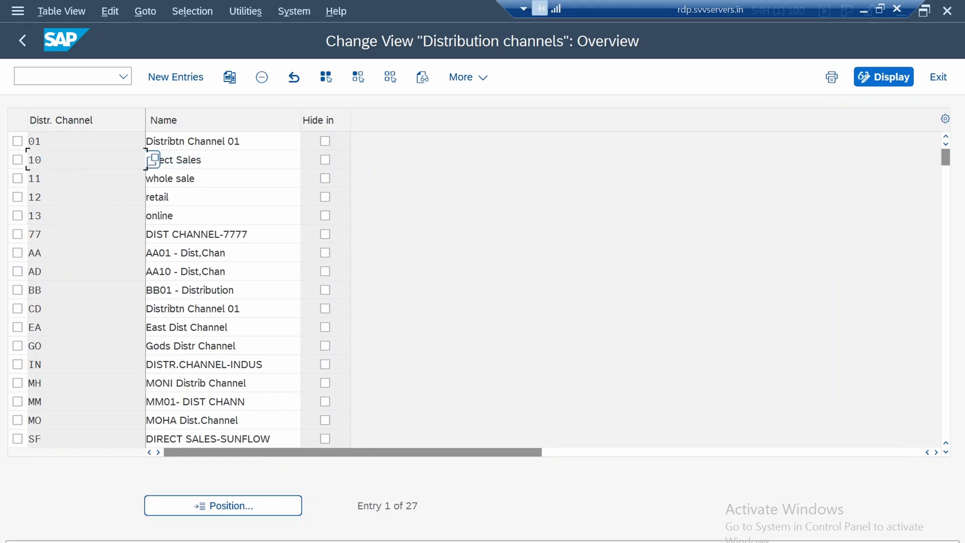
pyautogui.click(198, 159)
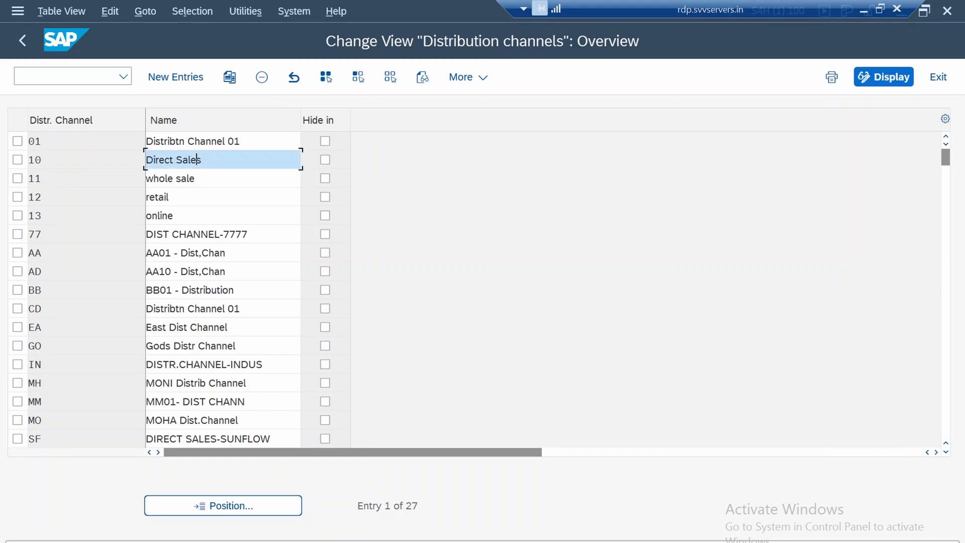
pyautogui.moveTo(198, 160); pyautogui.dragTo(174, 159)
# View the blank new-entries table for distribution channels, leave it without an entry, and return to the IMG structure
pyautogui.click(176, 77)
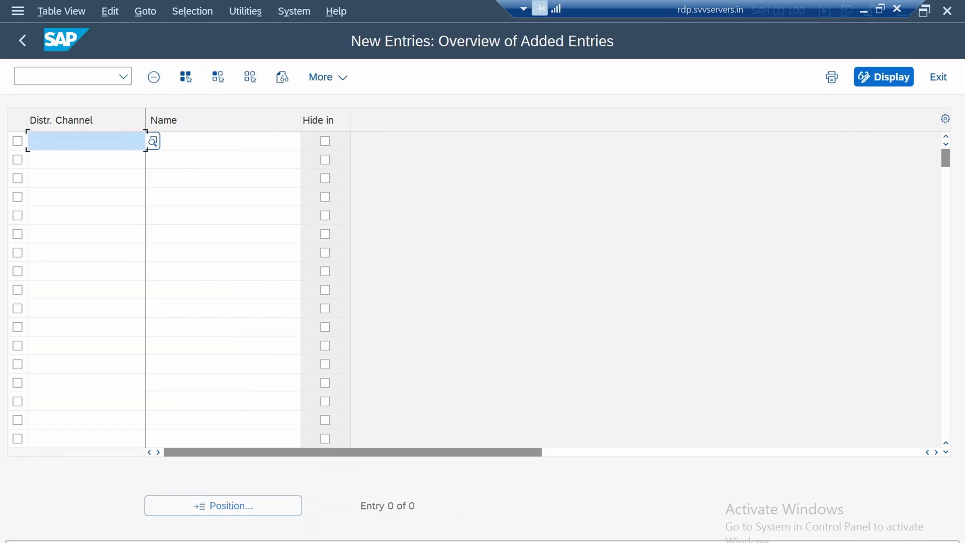
pyautogui.click(23, 40)
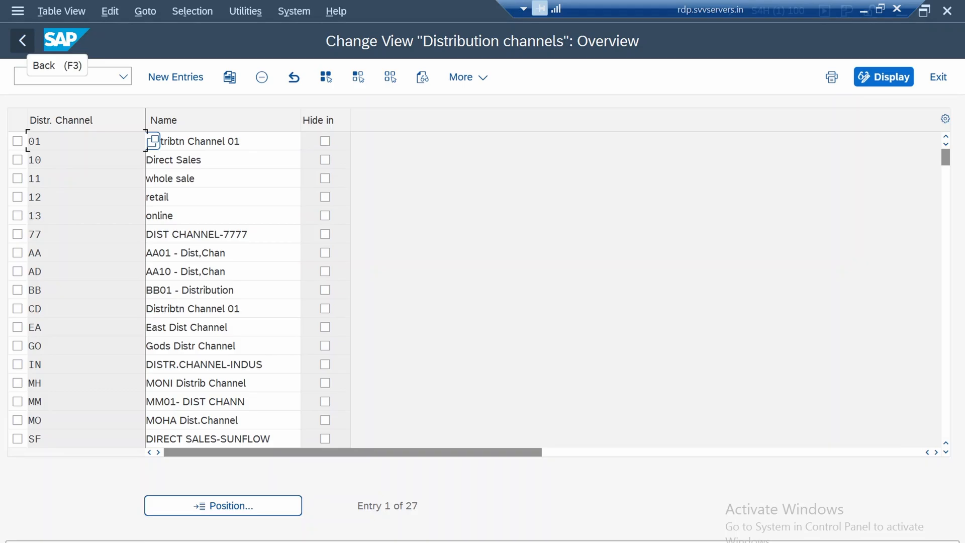
pyautogui.click(22, 41)
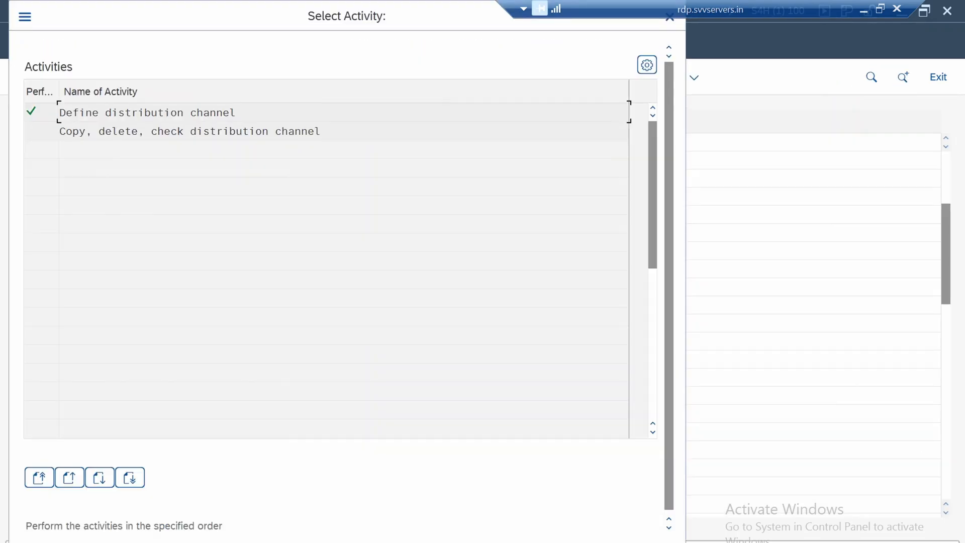
pyautogui.click(670, 18)
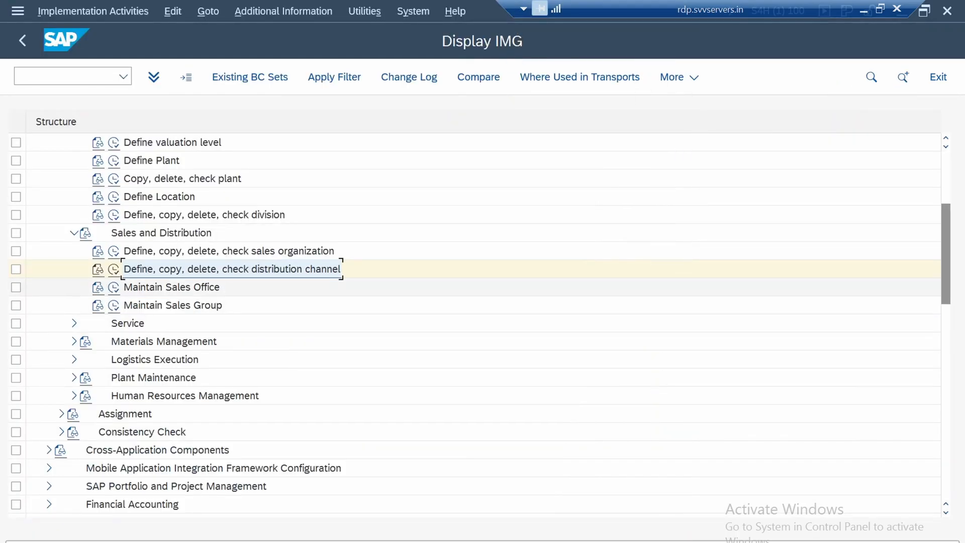
# Open the Maintain Sales Office activity and locate sales office 100 in the overview
pyautogui.click(171, 287)
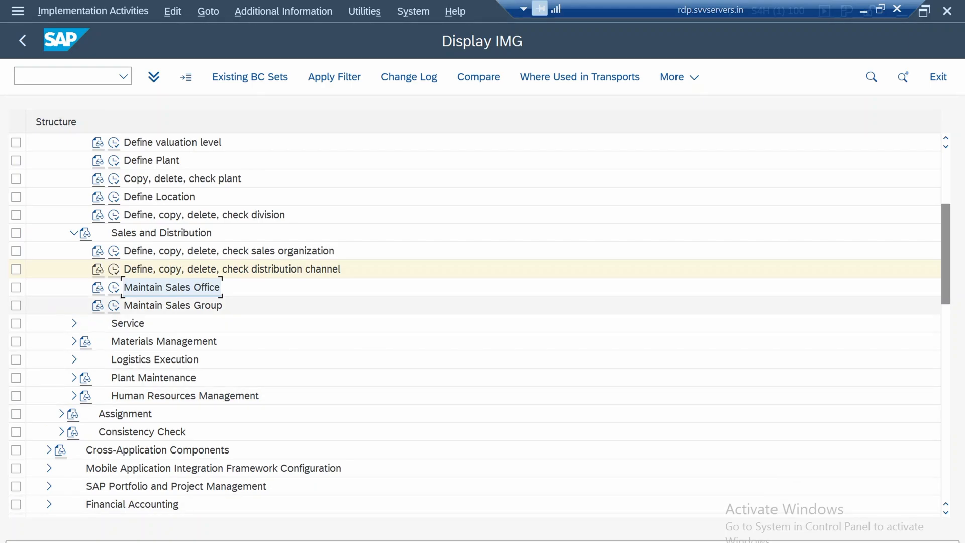
pyautogui.click(113, 287)
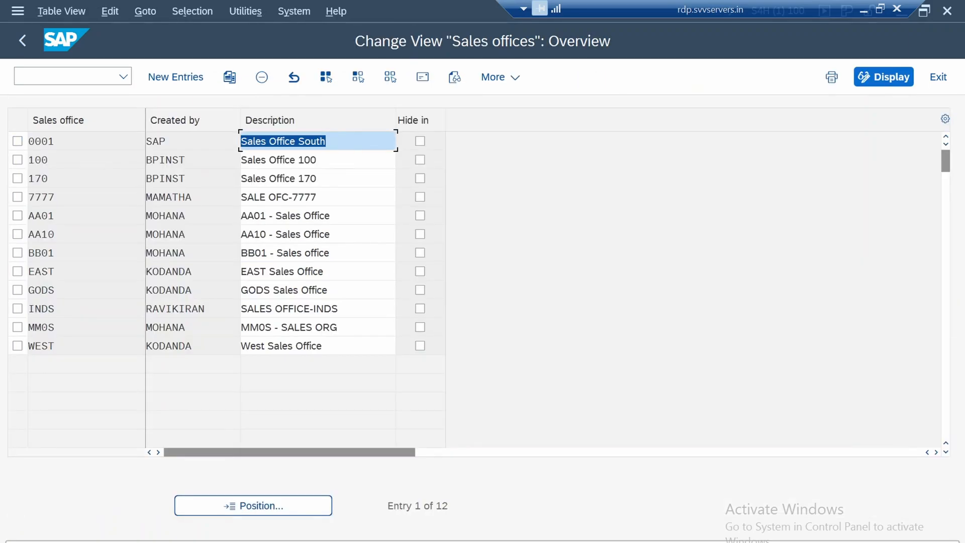
pyautogui.click(59, 197)
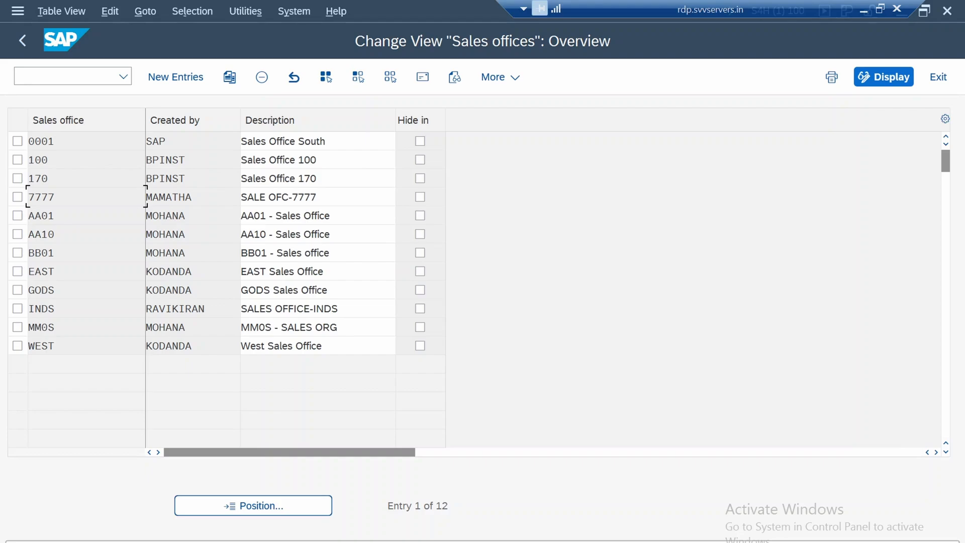
pyautogui.moveTo(186, 160); pyautogui.dragTo(146, 160)
pyautogui.click(157, 159)
pyautogui.click(151, 160)
pyautogui.click(155, 160)
pyautogui.click(50, 159)
# Copy sales office 100 as a new entry with the sales office code 1750
pyautogui.click(18, 160)
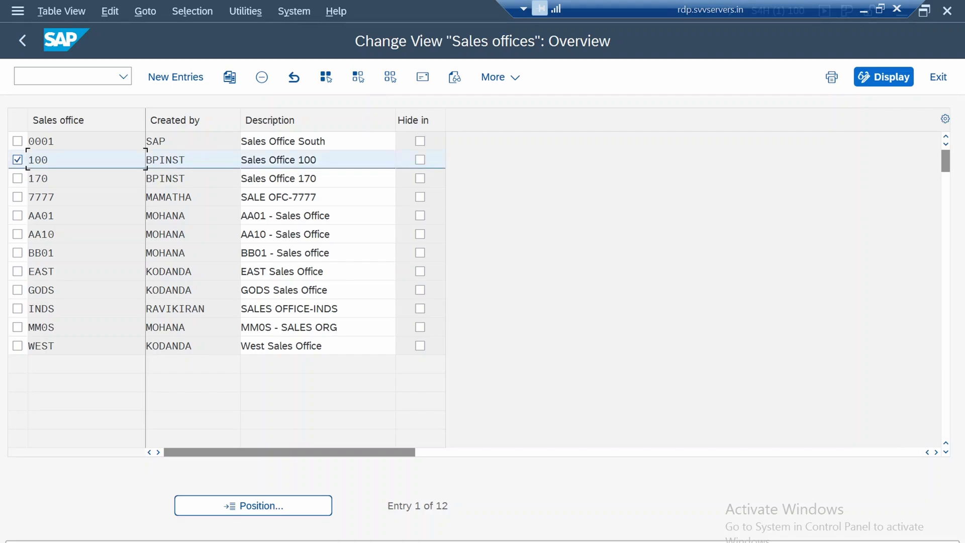
pyautogui.click(230, 77)
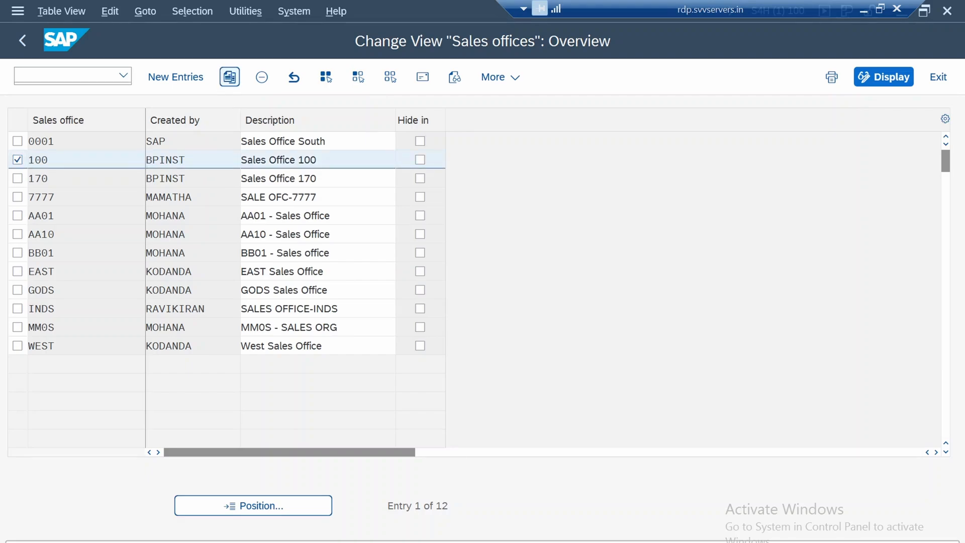
pyautogui.click(48, 141)
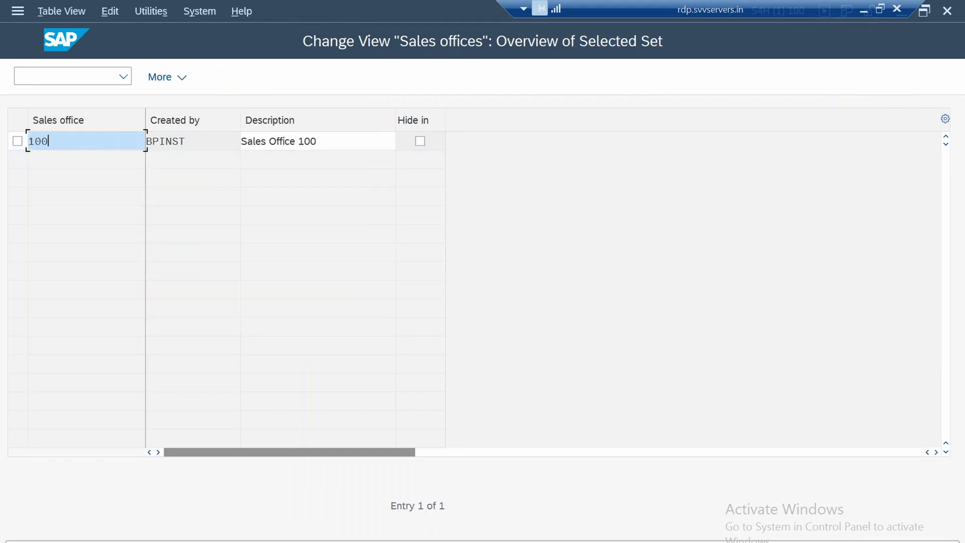
pyautogui.press('BackSpace')
pyautogui.press('BackSpace')
pyautogui.write('175')
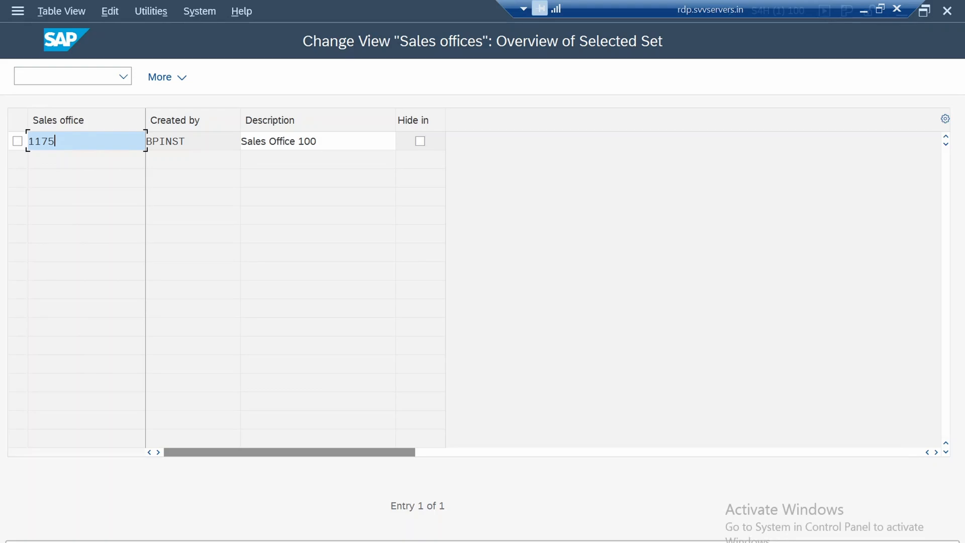
pyautogui.press('BackSpace')
# Set the copied sales office's description to Sales Office 1750 and accept its copied address data
pyautogui.press('BackSpace')
pyautogui.press('BackSpace')
pyautogui.write('750')
pyautogui.click(322, 141)
pyautogui.press('BackSpace')
pyautogui.press('BackSpace')
pyautogui.press('BackSpace')
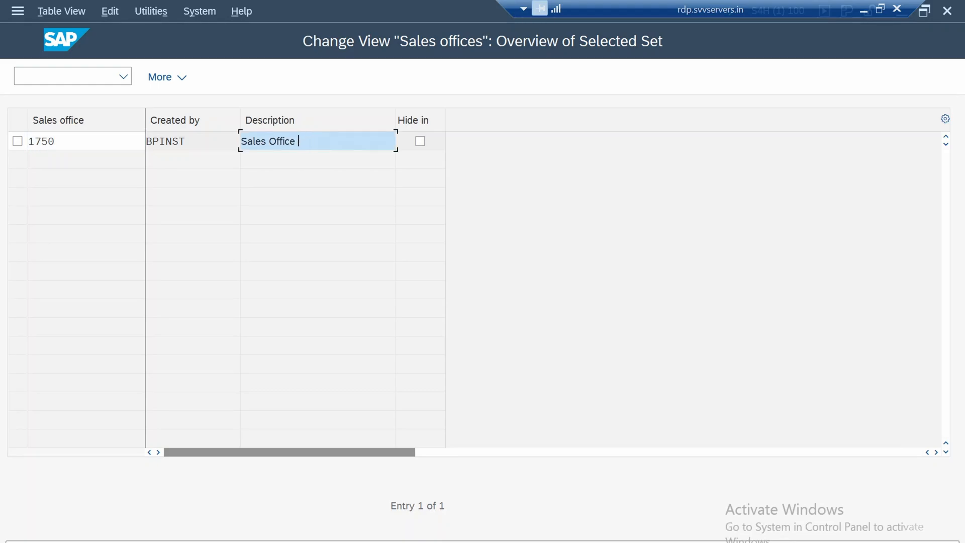
pyautogui.write('1750')
pyautogui.press('Return')
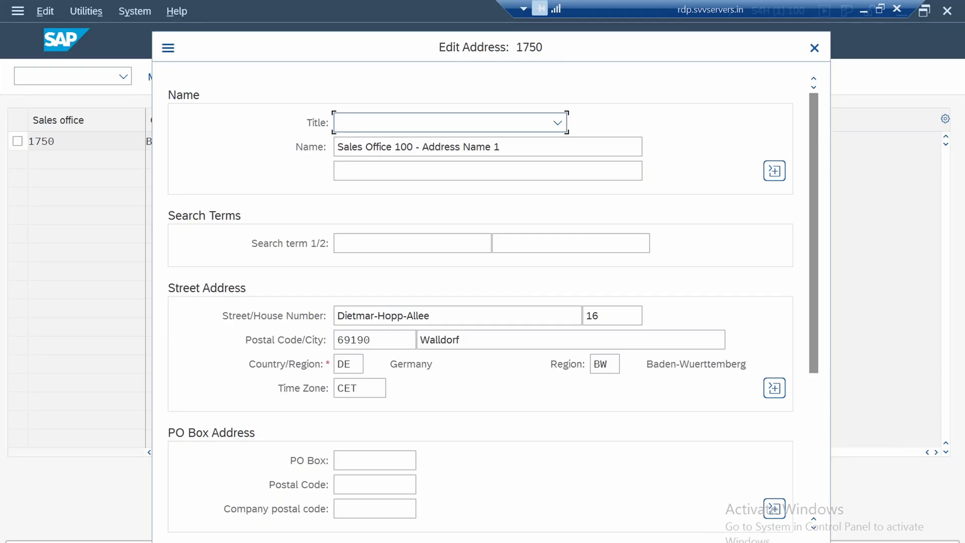
pyautogui.press('Return')
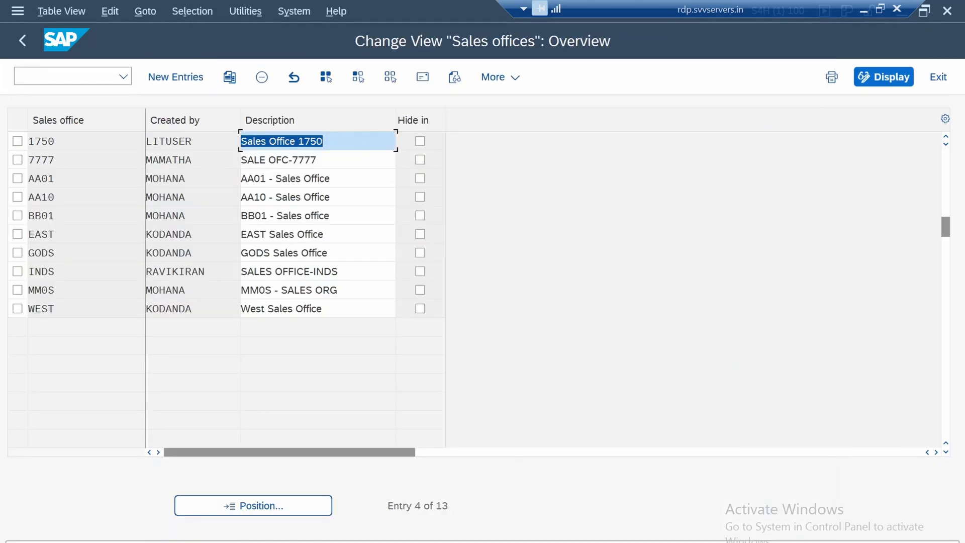
# Leave the sales offices overview, saving the new sales office, and return to the IMG structure
pyautogui.click(22, 41)
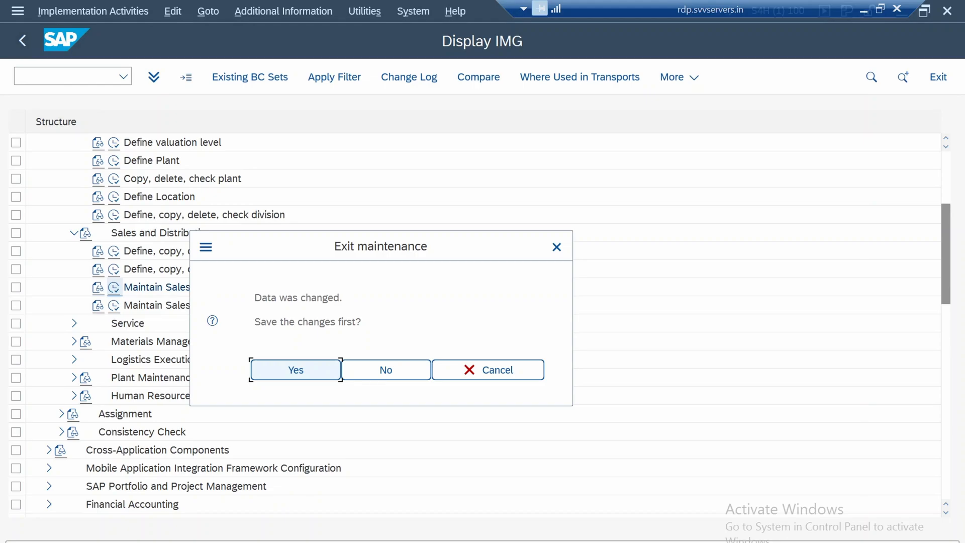
pyautogui.press('Return')
pyautogui.click(396, 323)
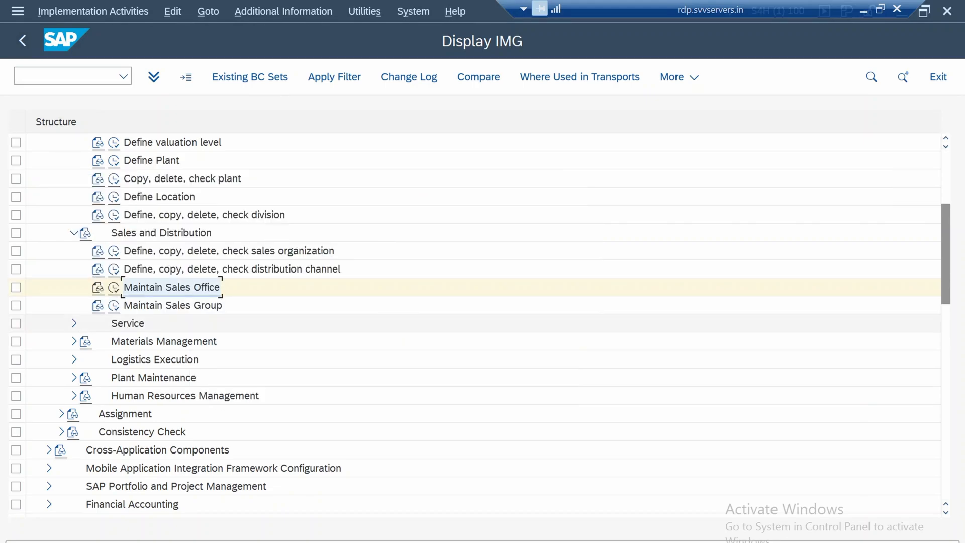
# Open the Maintain Sales Group activity and select sales groups 100 and 170 in the overview
pyautogui.click(173, 305)
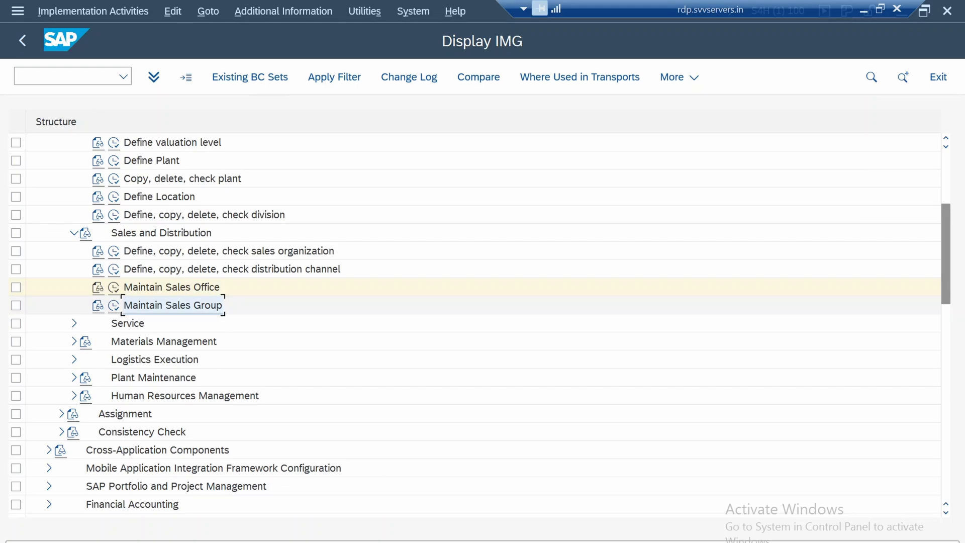
pyautogui.click(114, 305)
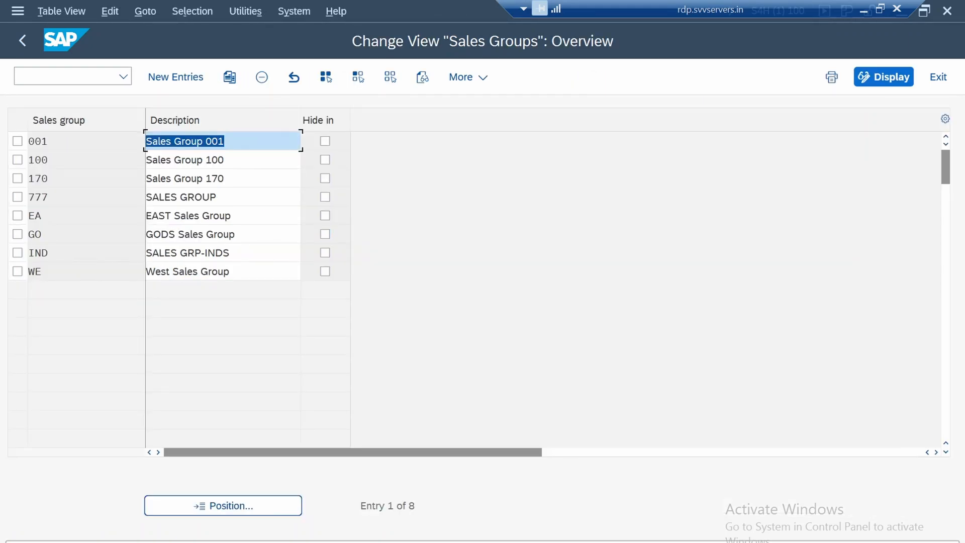
pyautogui.click(56, 160)
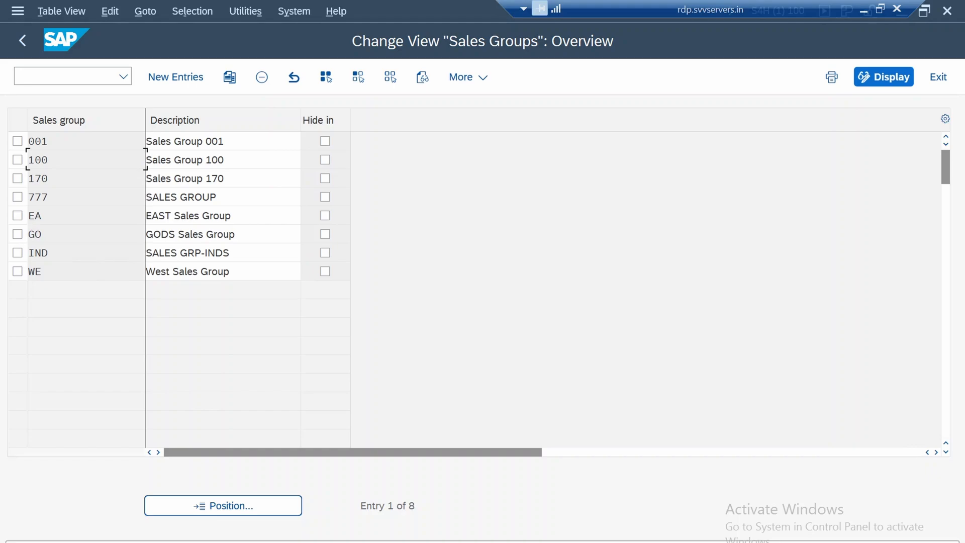
pyautogui.click(158, 160)
pyautogui.click(50, 160)
pyautogui.click(17, 160)
pyautogui.click(17, 178)
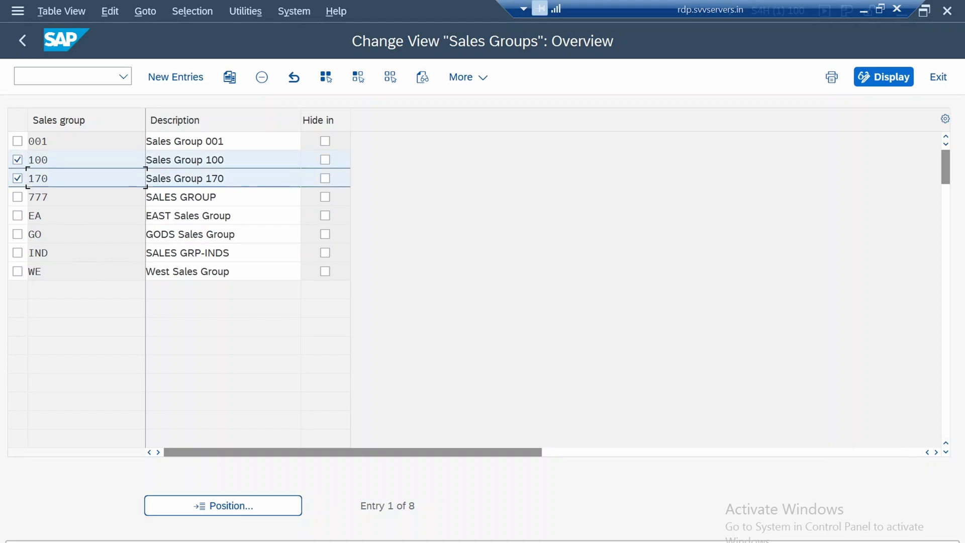
# Add a new sales group entry with the code 175 and the description Sales Grp
pyautogui.click(175, 77)
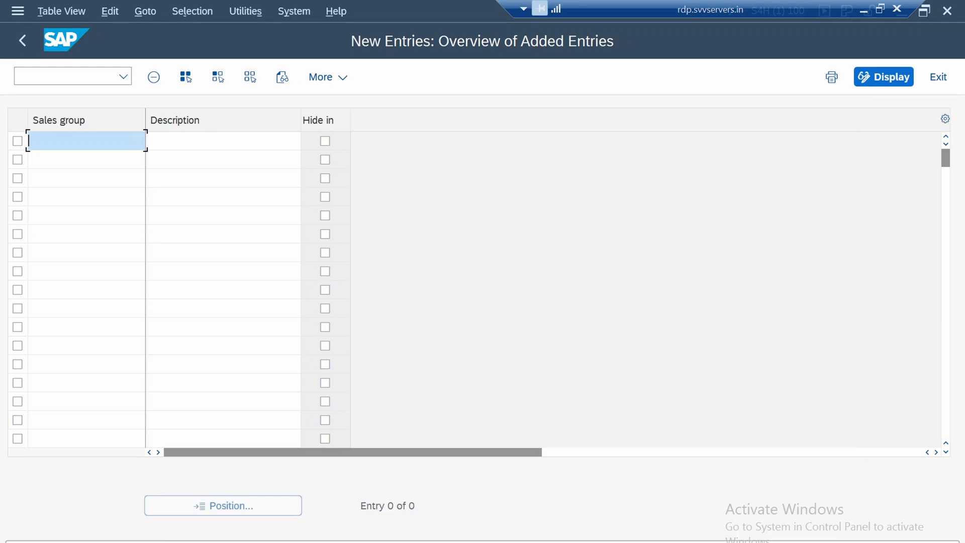
pyautogui.write('175')
pyautogui.press('Tab')
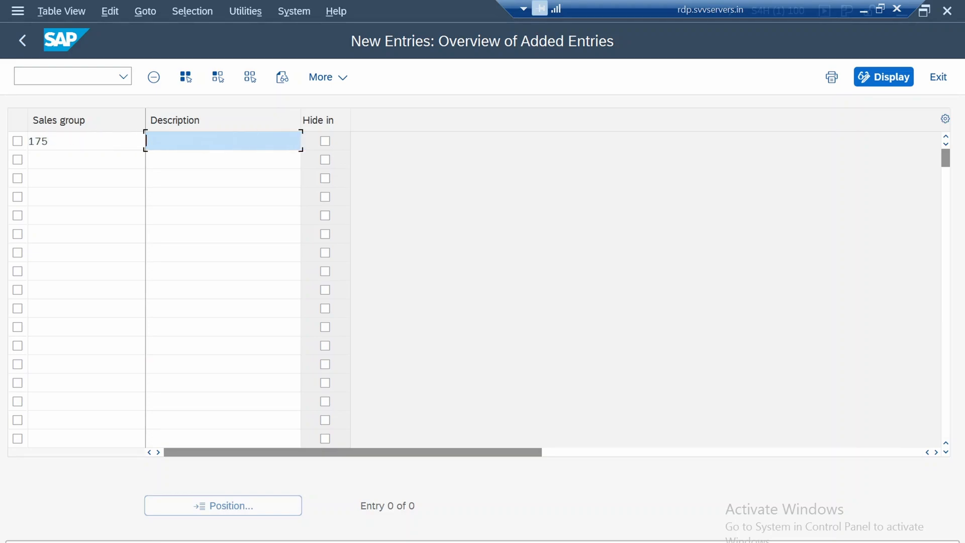
pyautogui.write('Sales Grp')
pyautogui.press('Return')
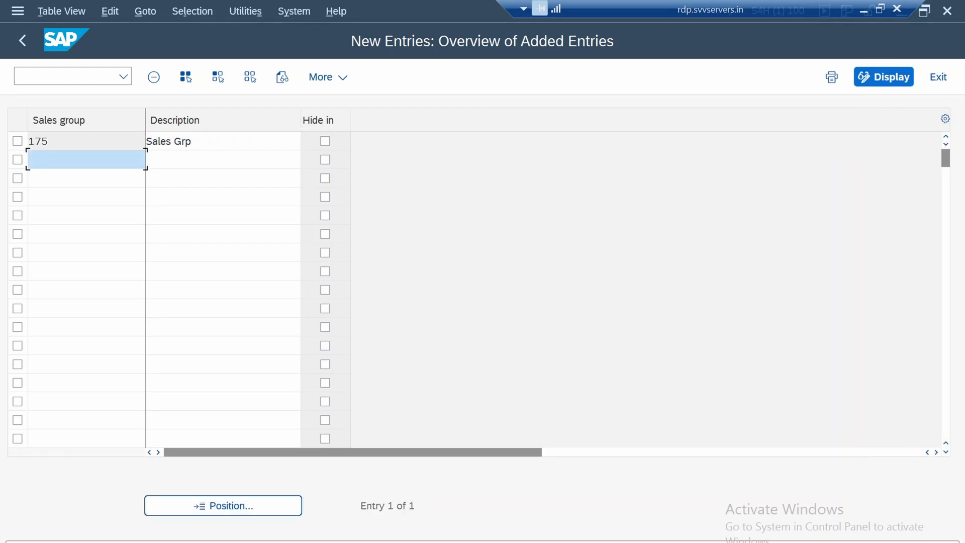
# Save the new sales group to the 1750 Baseline Configuration customizing request and return to the IMG structure
pyautogui.hotkey('ctrl', 's')
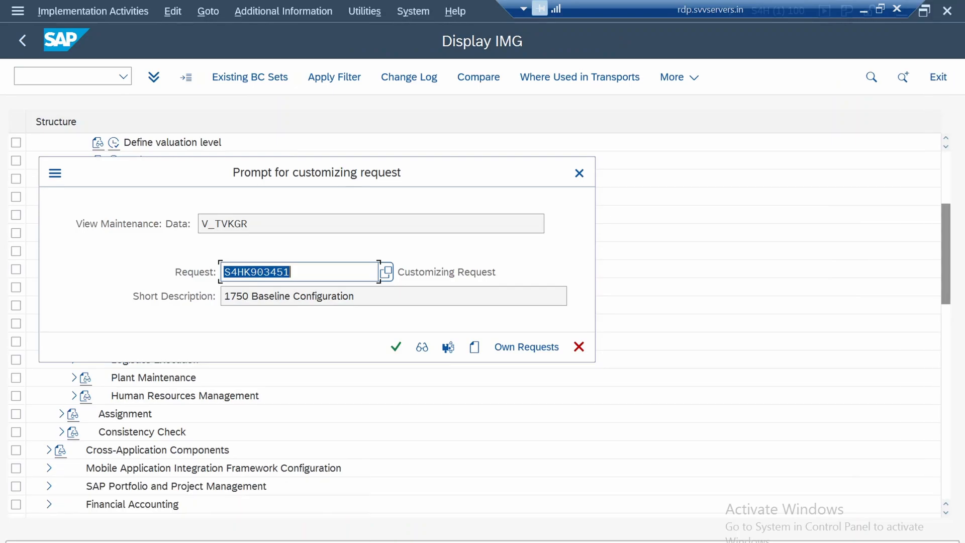
pyautogui.press('Return')
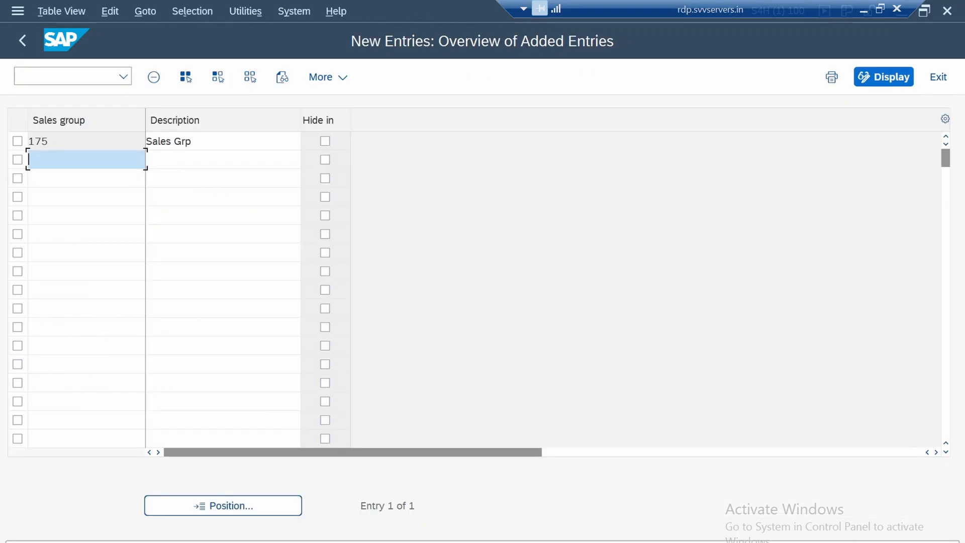
pyautogui.press('F3')
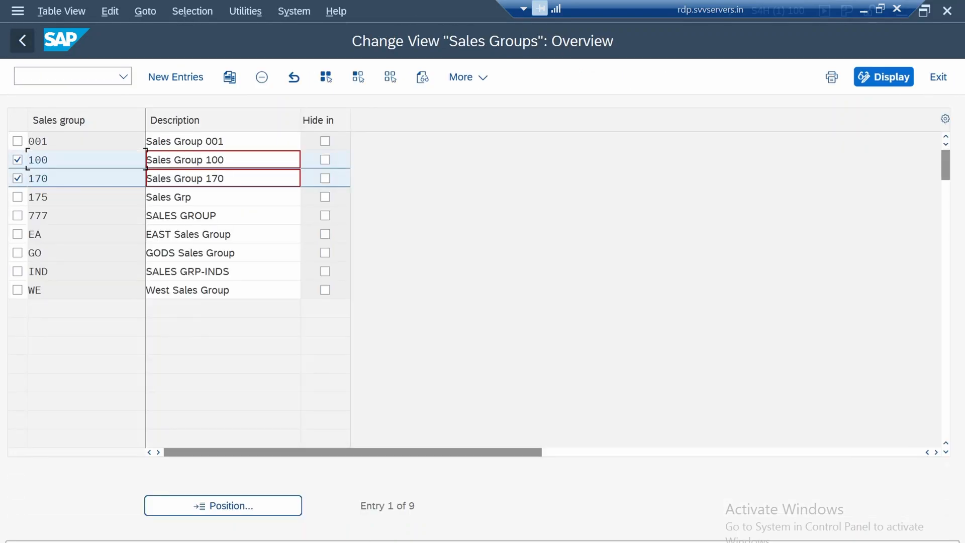
pyautogui.press('F3')
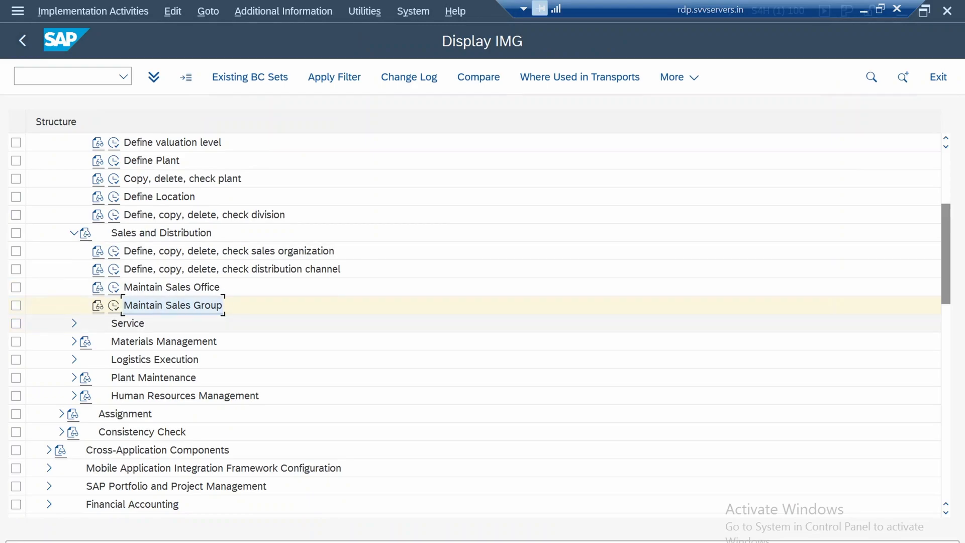
# Expand Materials Management under the enterprise structure definition in the IMG to reach its activities
pyautogui.click(127, 323)
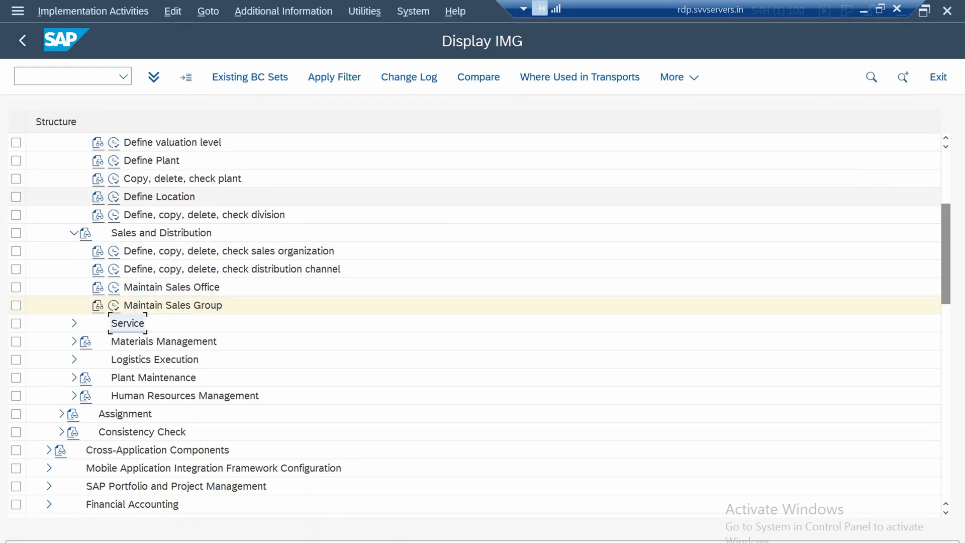
pyautogui.click(164, 341)
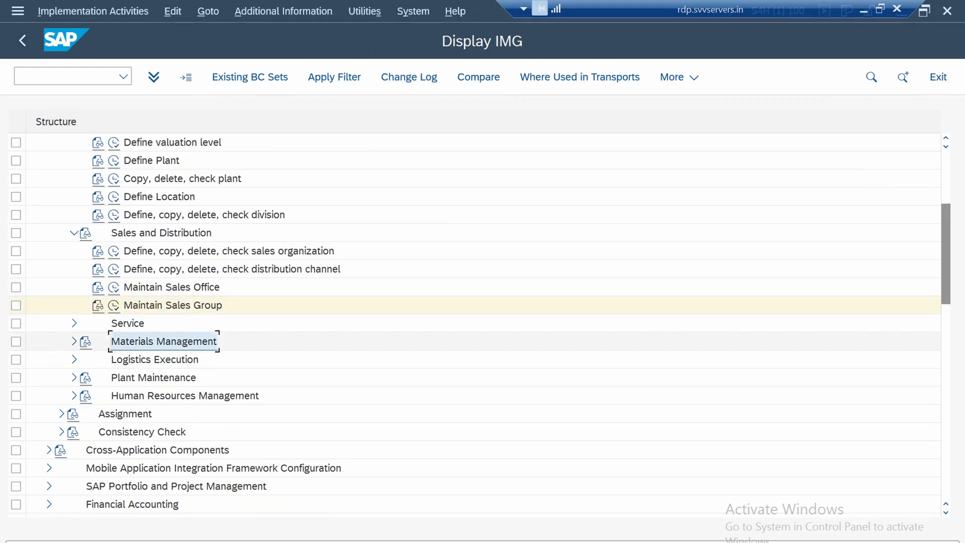
pyautogui.click(74, 341)
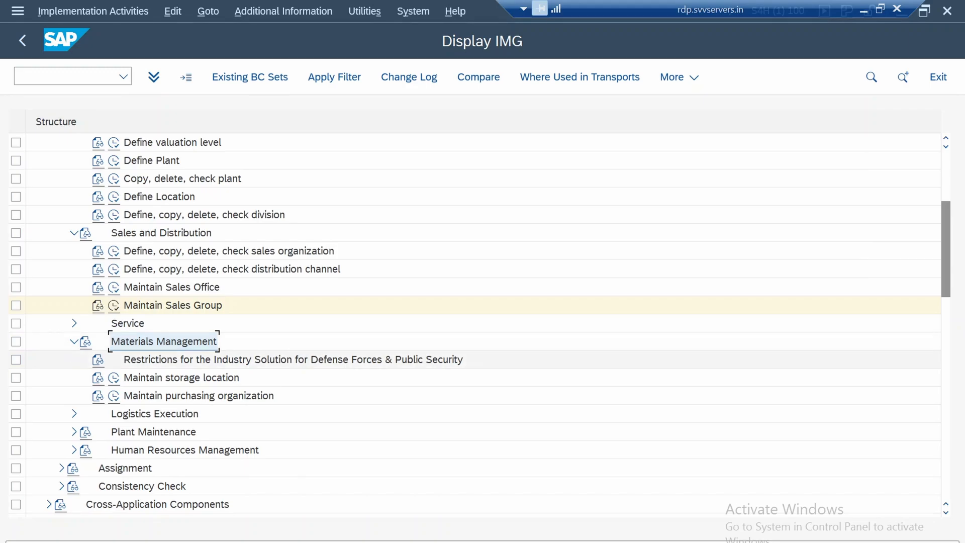
pyautogui.click(293, 360)
pyautogui.scroll(-1, 293, 342)
pyautogui.scroll(-5, 201, 323)
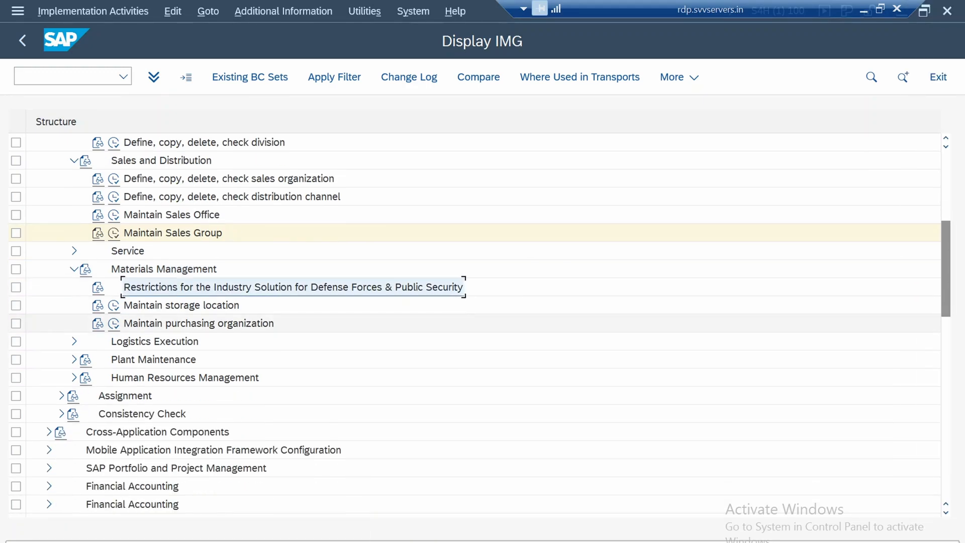
# Open the Maintain storage location activity with plant 1750 as the work area
pyautogui.click(181, 268)
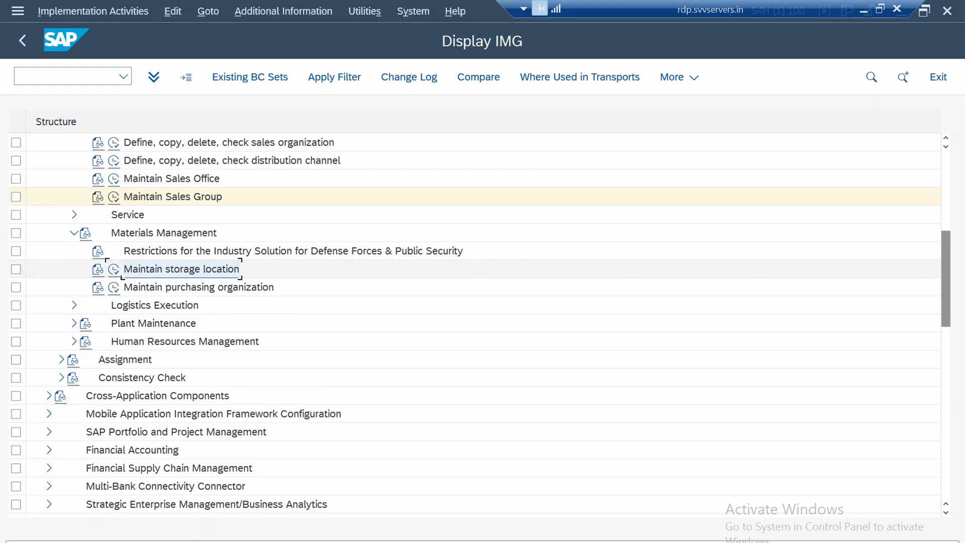
pyautogui.click(114, 269)
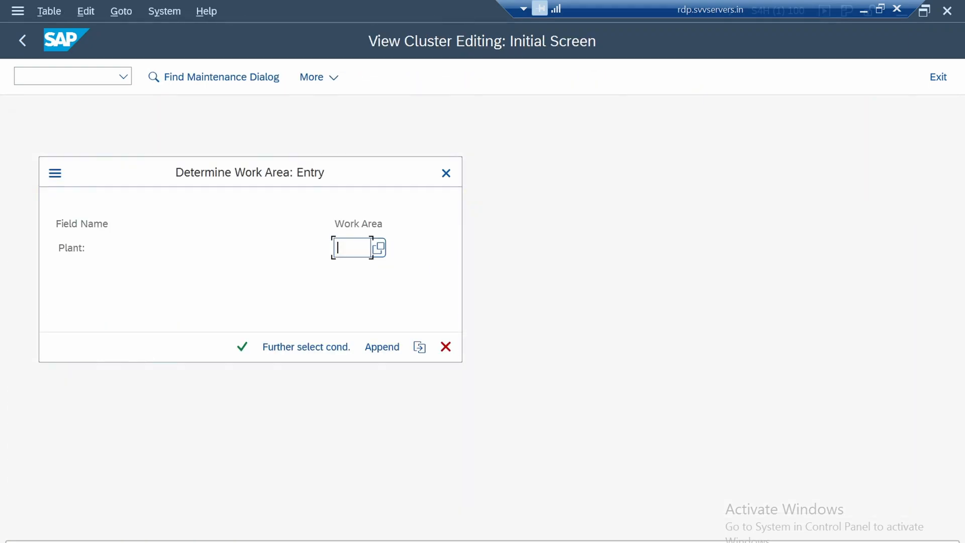
pyautogui.write('1750')
pyautogui.press('Return')
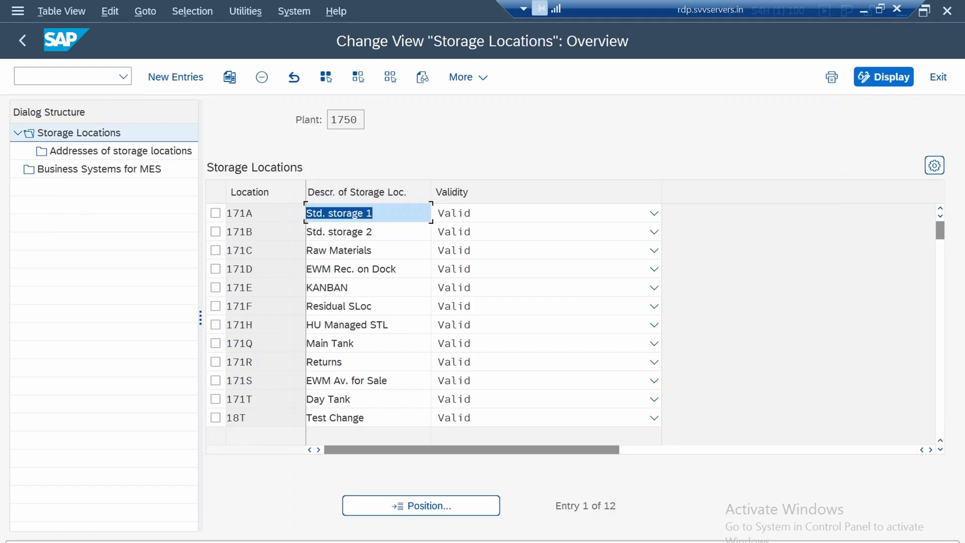
# Review the storage locations of plant 1750, examining descriptions such as the standard storage, raw materials and returns locations
pyautogui.click(330, 250)
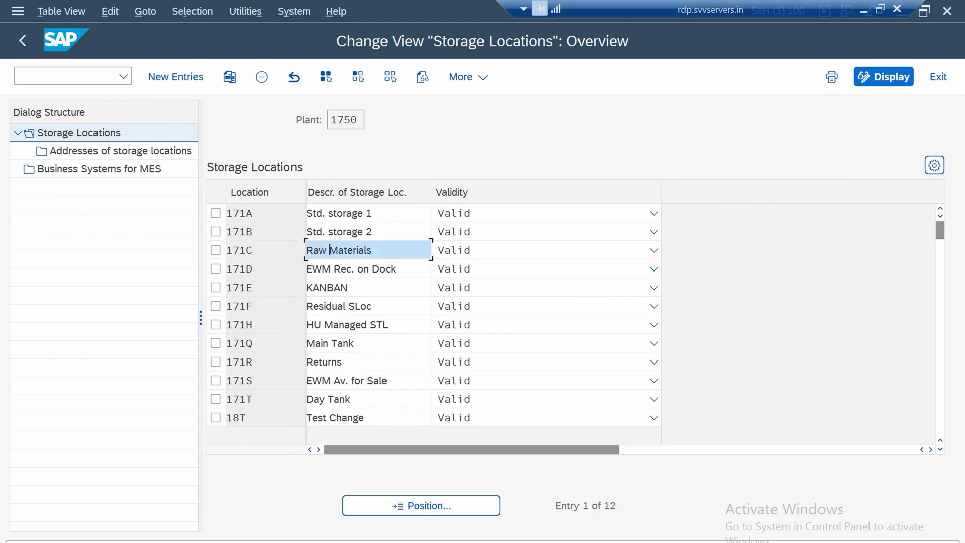
pyautogui.click(337, 362)
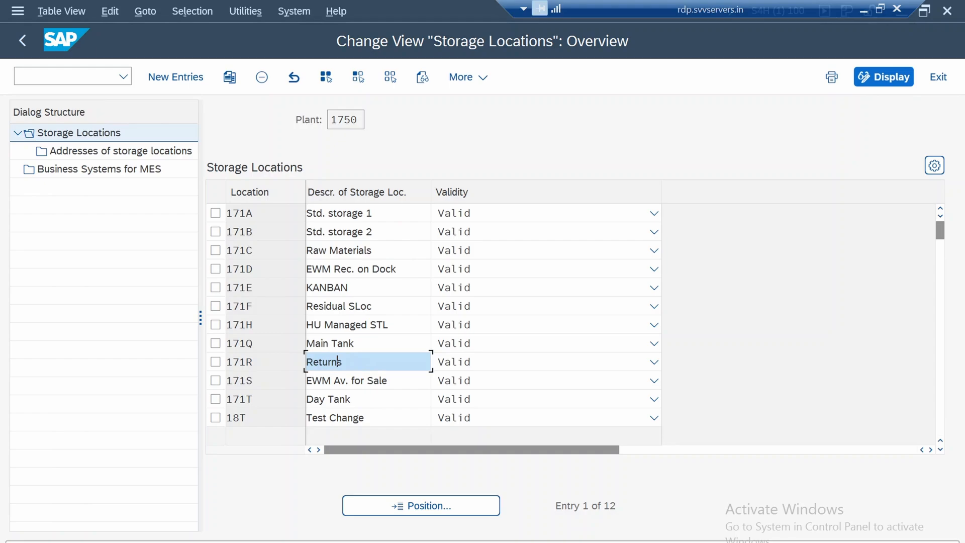
pyautogui.click(327, 250)
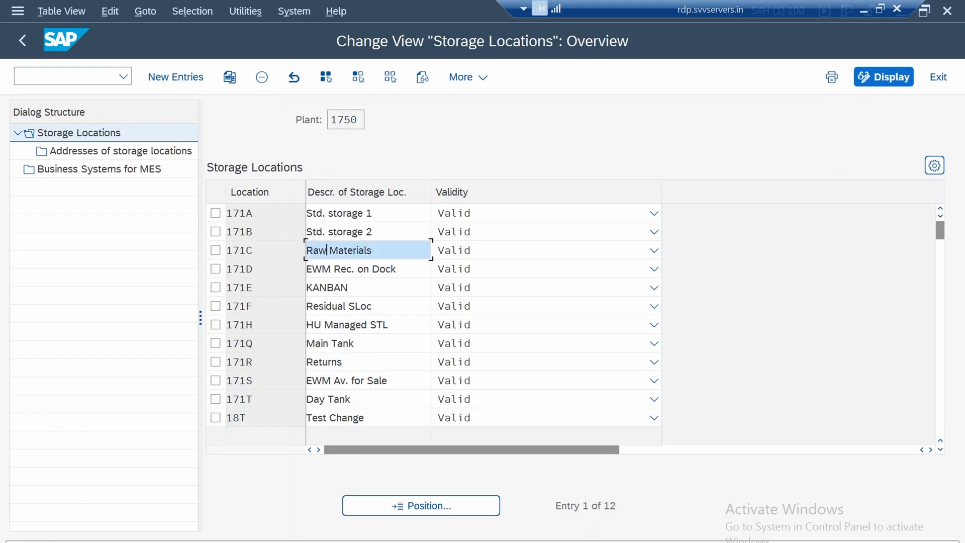
pyautogui.click(359, 213)
pyautogui.click(363, 231)
pyautogui.click(340, 269)
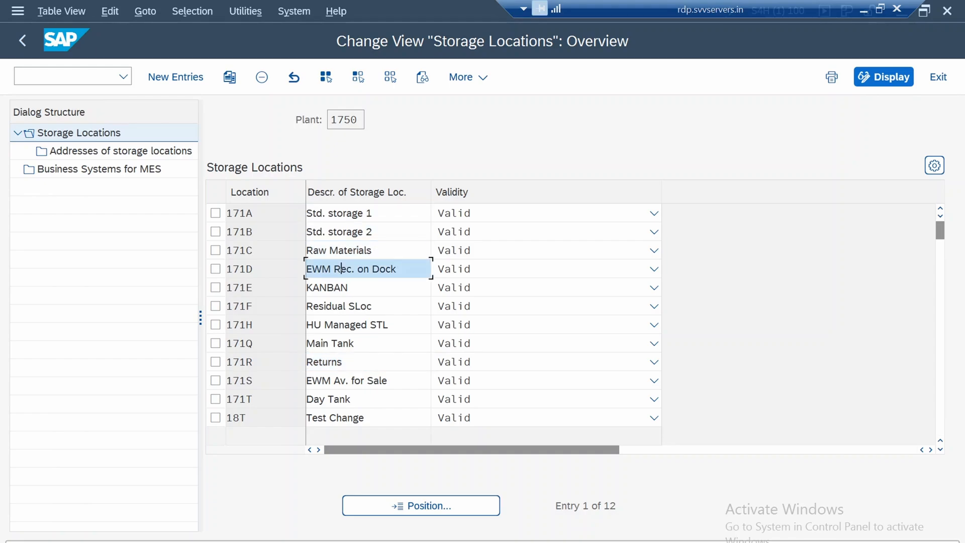
pyautogui.click(346, 307)
pyautogui.scroll(-1, 346, 306)
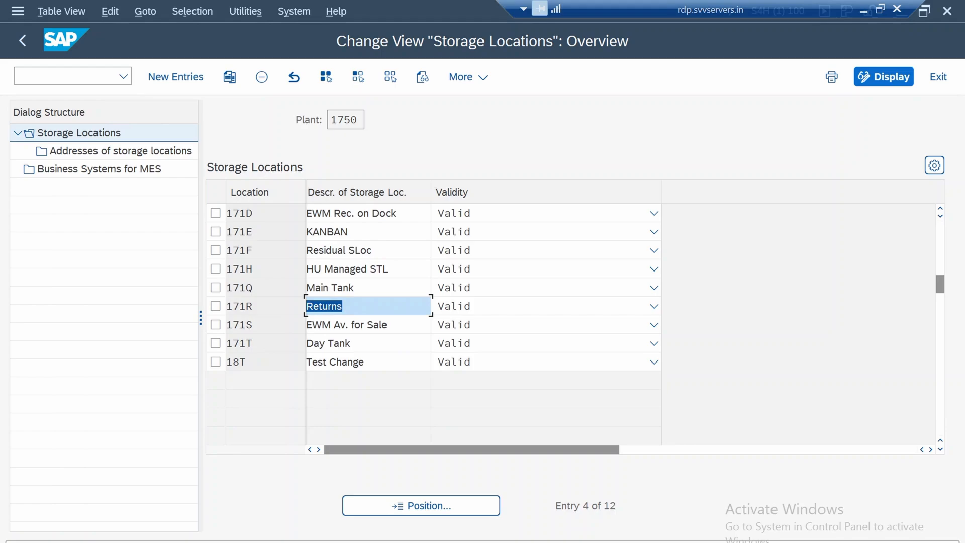
pyautogui.scroll(1, 346, 306)
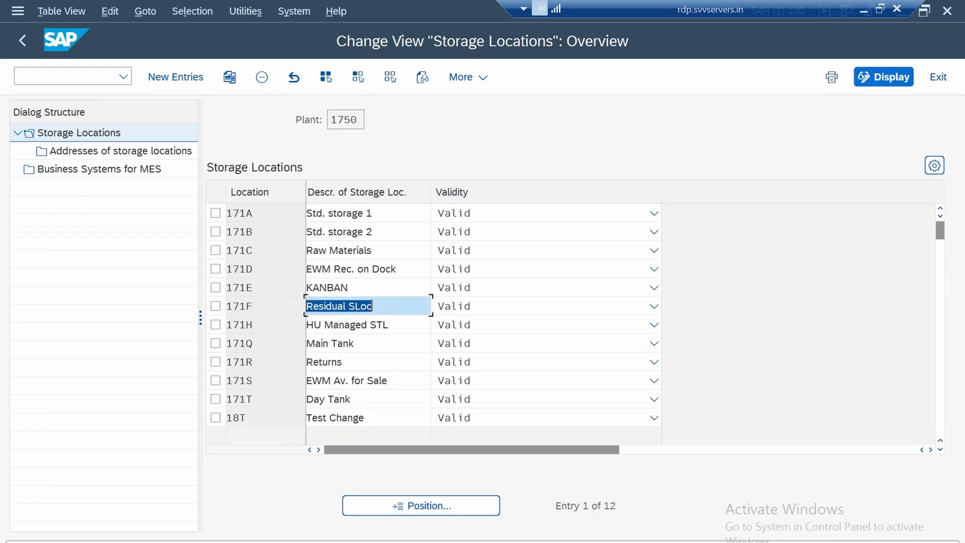
pyautogui.click(347, 362)
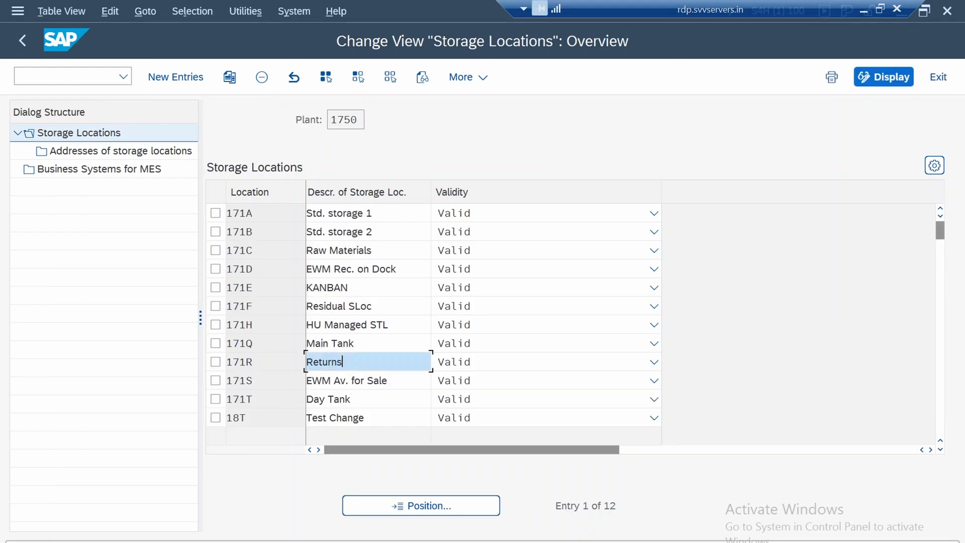
pyautogui.click(330, 251)
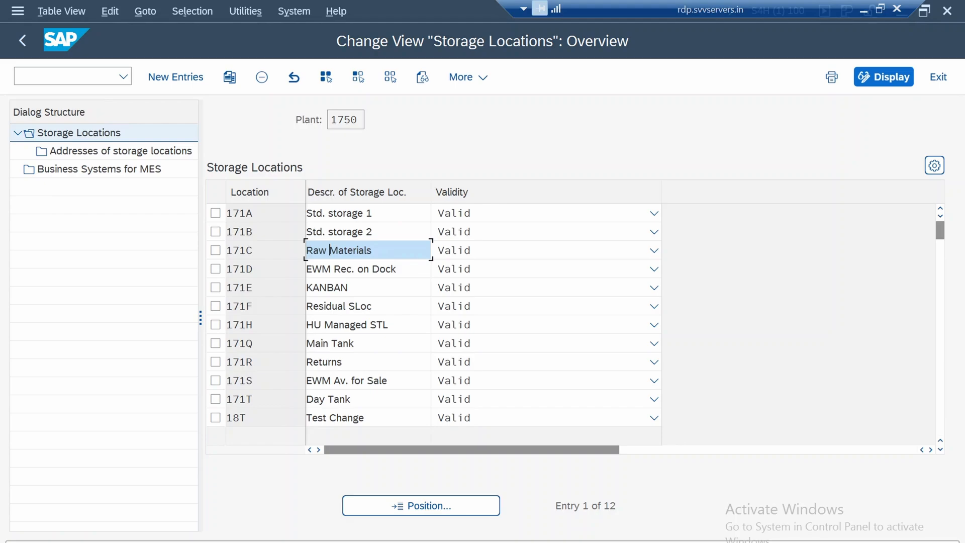
pyautogui.click(328, 213)
pyautogui.click(343, 232)
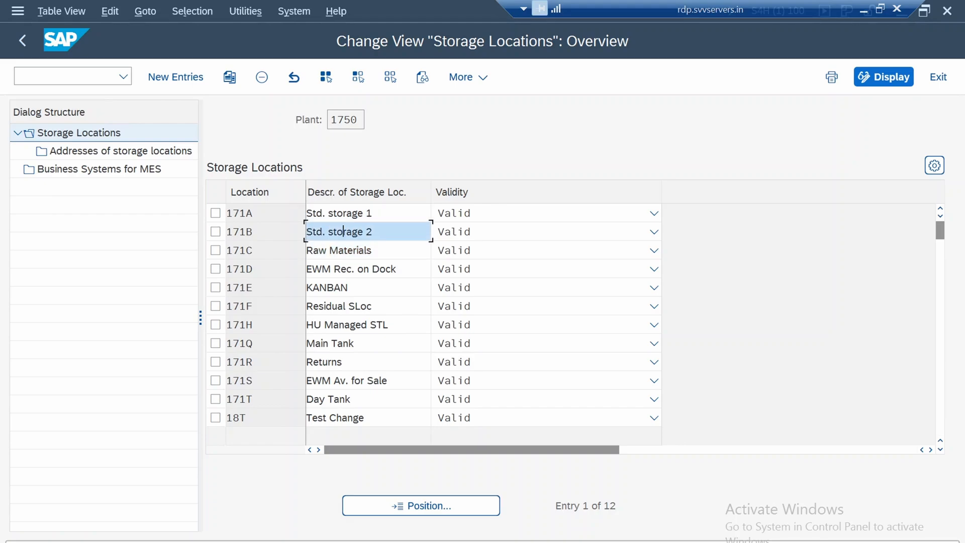
pyautogui.moveTo(374, 213); pyautogui.dragTo(306, 213)
pyautogui.click(323, 214)
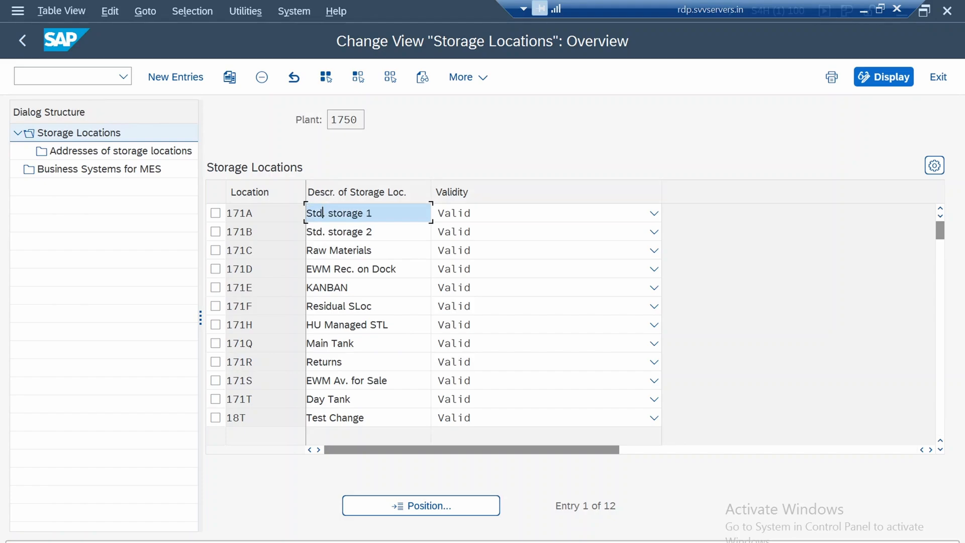
# View the addresses of storage location 171A and return to the IMG structure
pyautogui.click(215, 213)
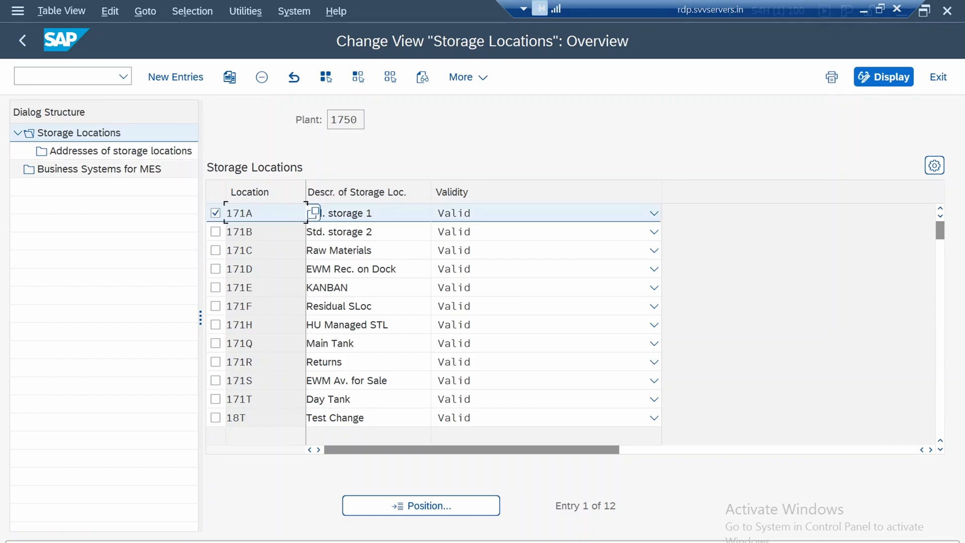
pyautogui.doubleClick(120, 151)
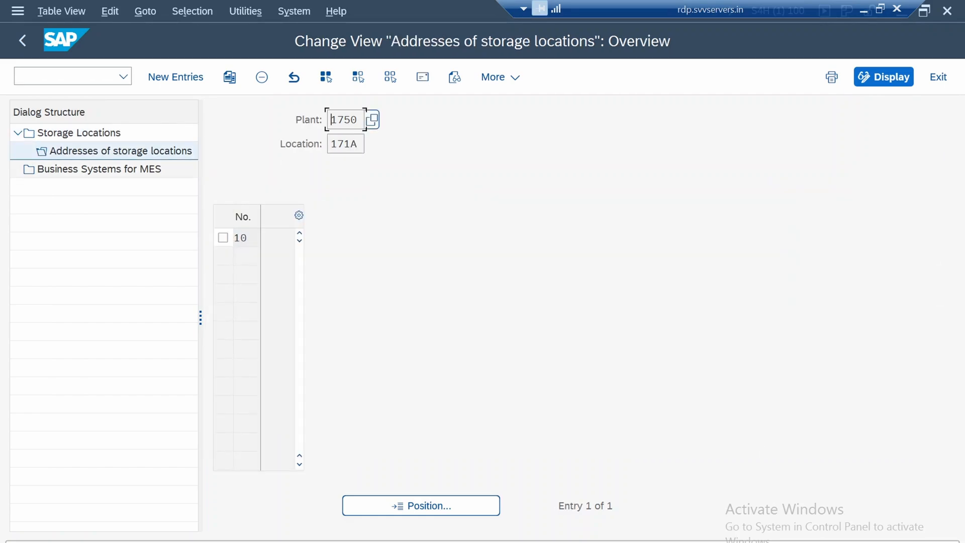
pyautogui.click(22, 41)
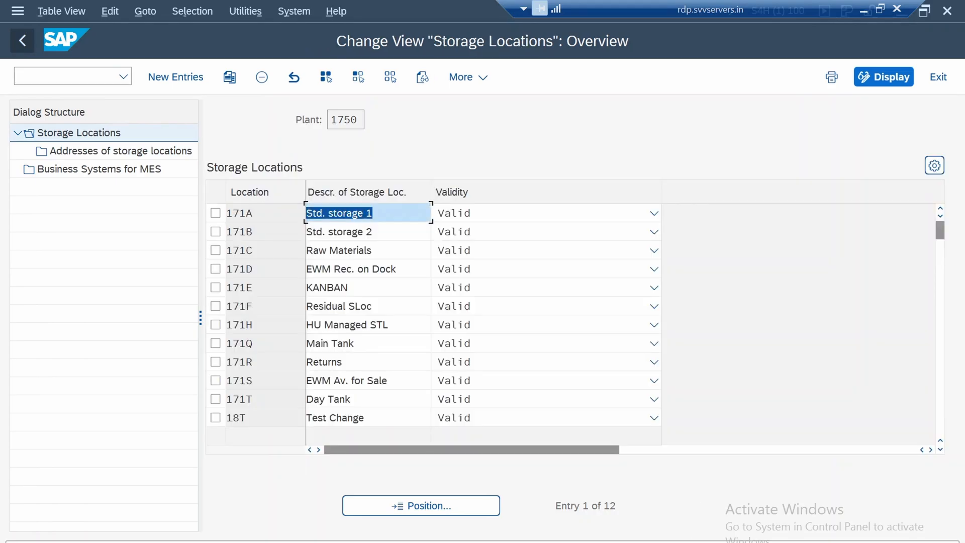
pyautogui.click(22, 40)
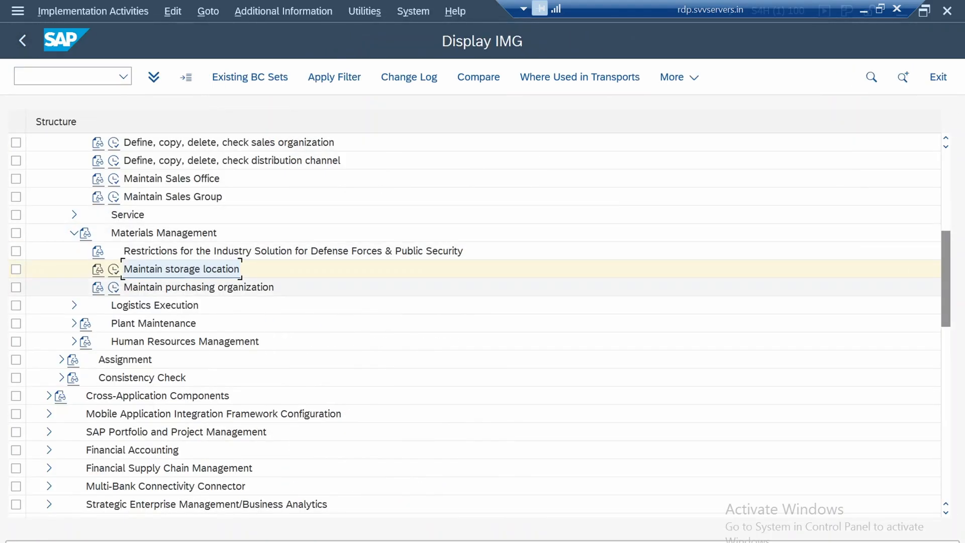
# Open the Maintain purchasing organization activity and copy purchasing organization 1710 with the new code 1750
pyautogui.click(199, 287)
pyautogui.click(114, 287)
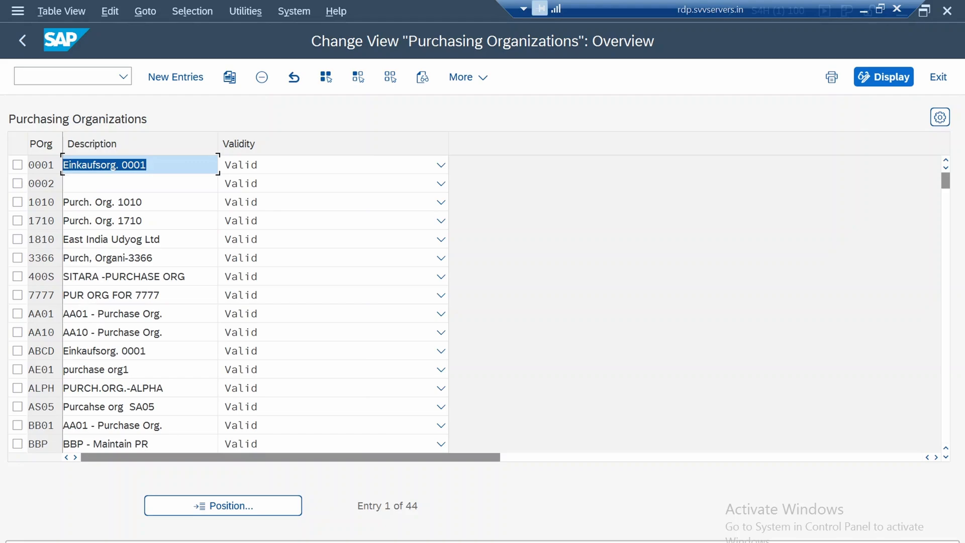
pyautogui.click(18, 220)
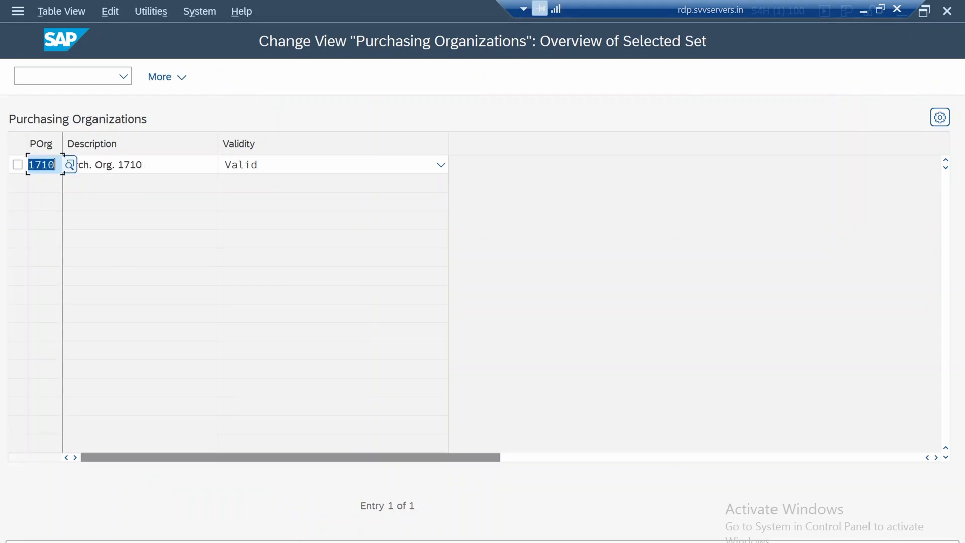
pyautogui.click(56, 165)
pyautogui.press('BackSpace')
pyautogui.press('BackSpace')
pyautogui.write('50')
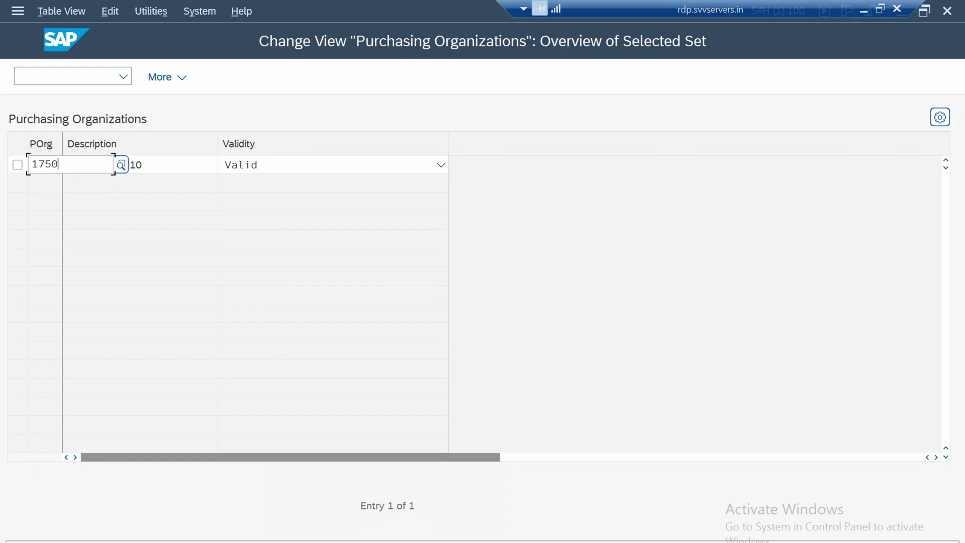
pyautogui.press('Return')
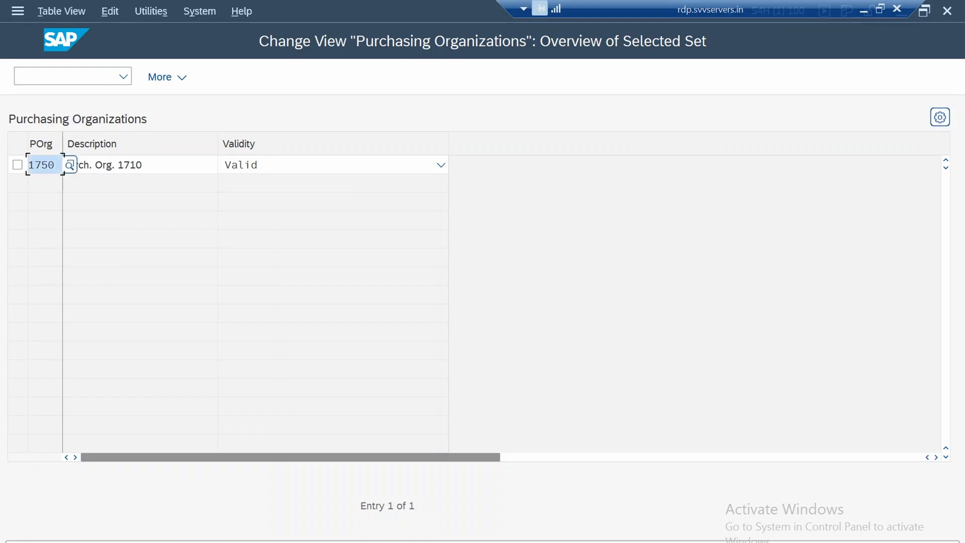
# Set the description of the copied purchasing organization 1750 to "Purch. Org. 1750" and accept the copied entry
pyautogui.press('Tab')
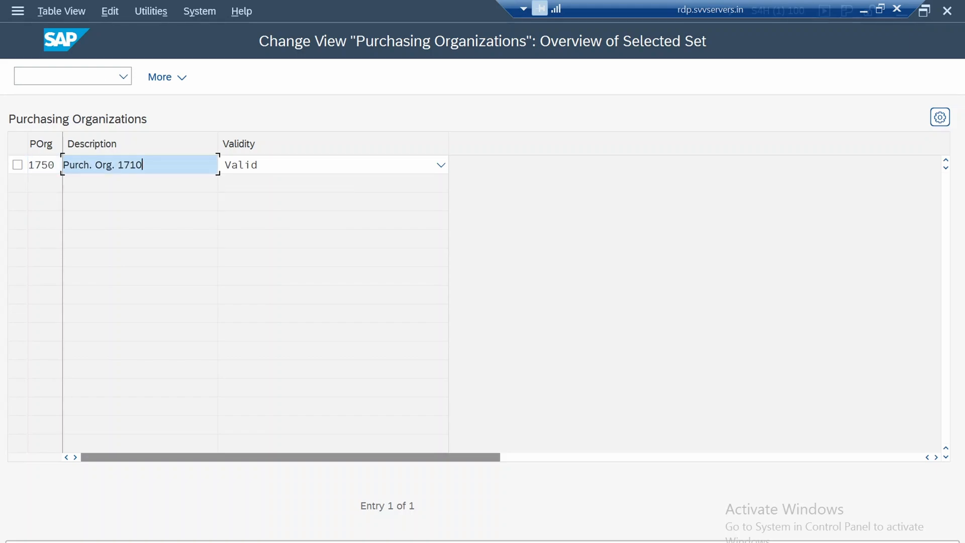
pyautogui.press('BackSpace')
pyautogui.write('5')
pyautogui.press('Return')
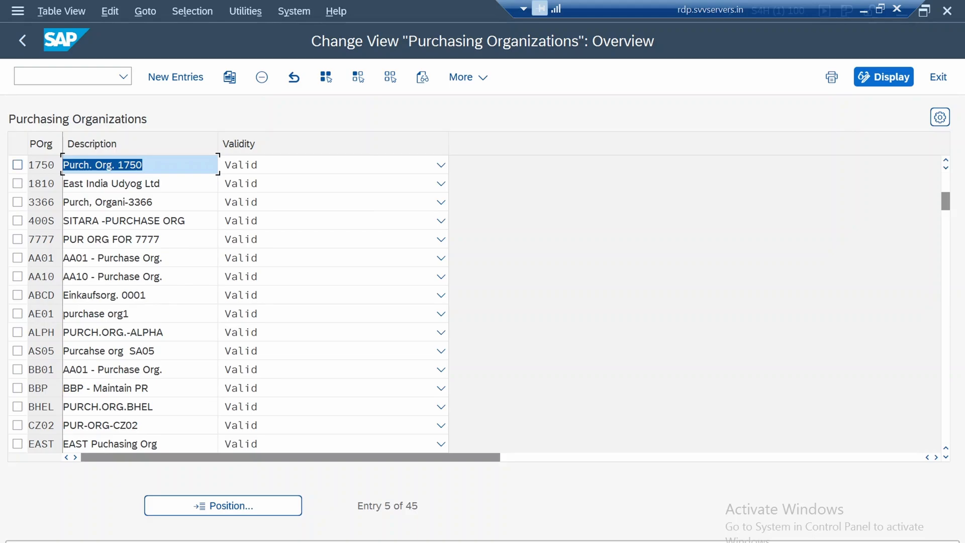
# Save purchasing organization 1750 under the customizing request "1750 Baseline Configuration" and return to the IMG structure
pyautogui.press('F3')
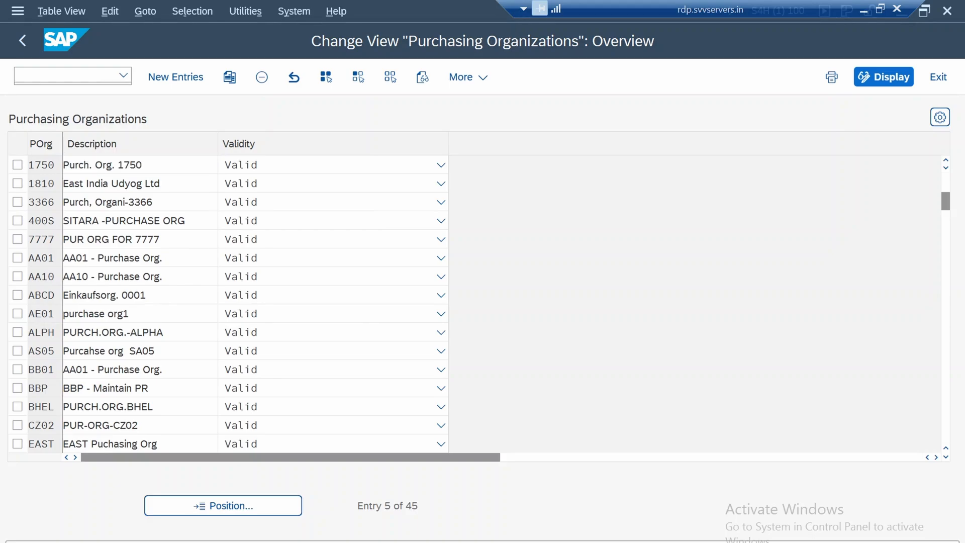
pyautogui.press('Return')
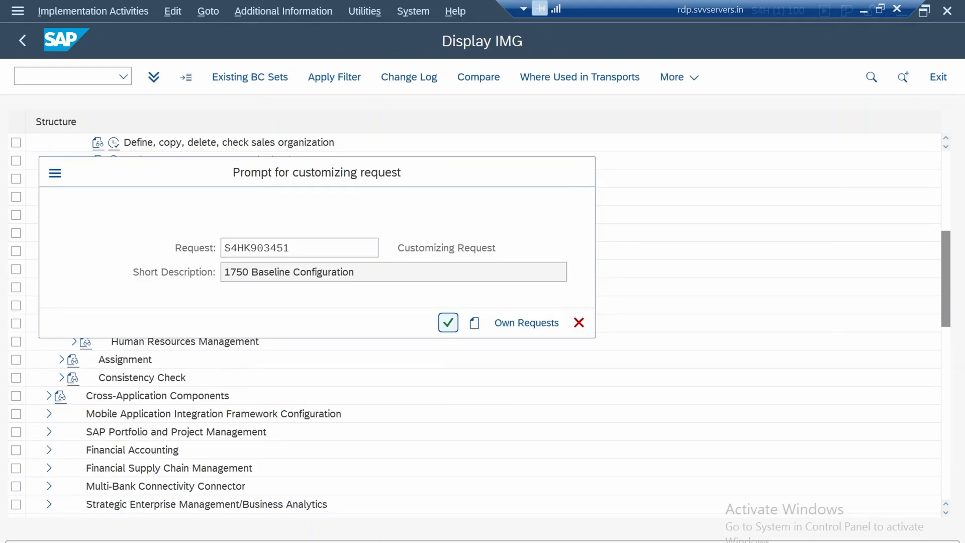
pyautogui.press('Return')
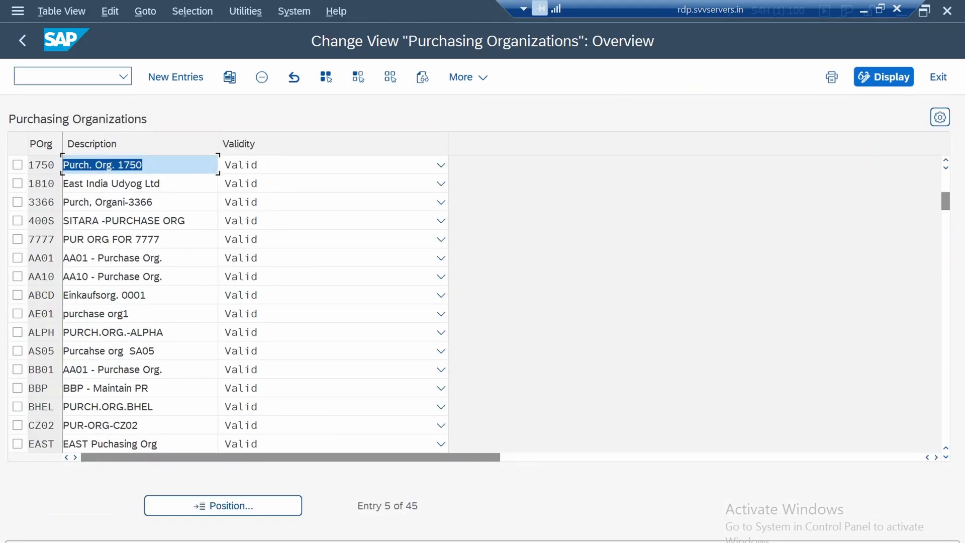
pyautogui.click(42, 165)
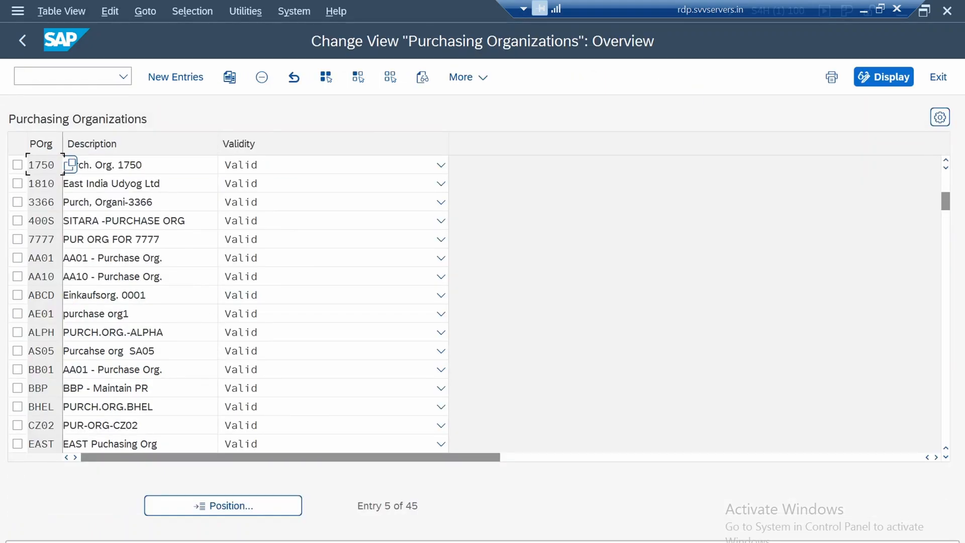
pyautogui.click(131, 164)
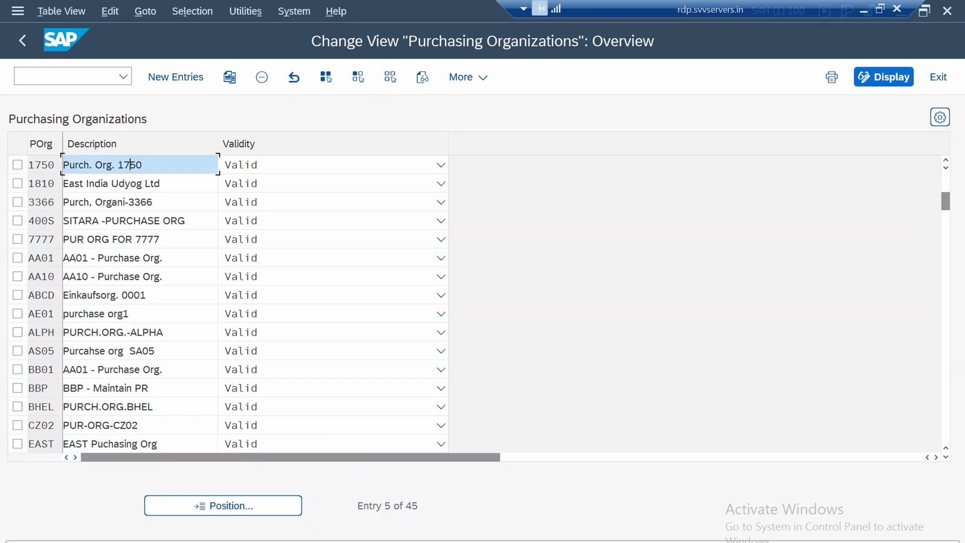
pyautogui.click(22, 40)
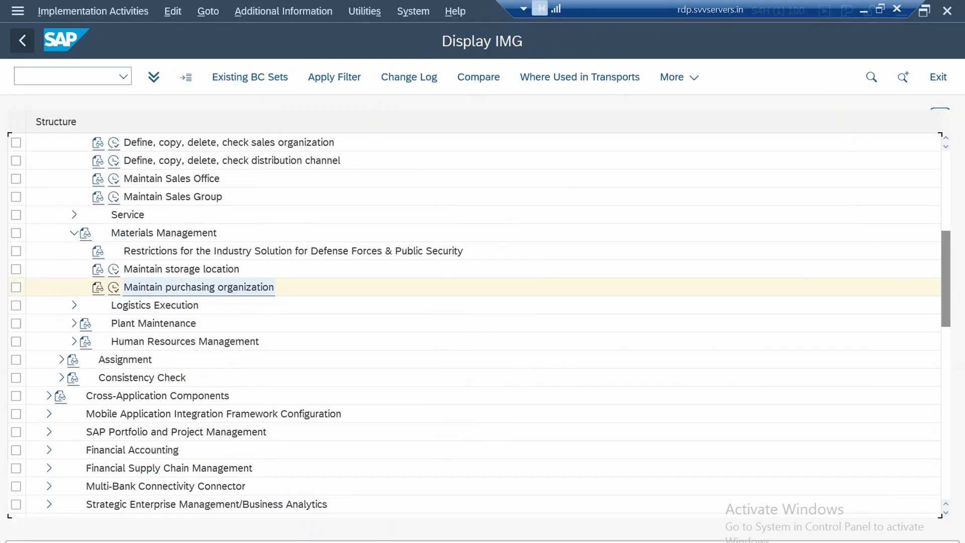
# Expand the Logistics Execution definitions and open the Define Shipping Point activity
pyautogui.click(74, 305)
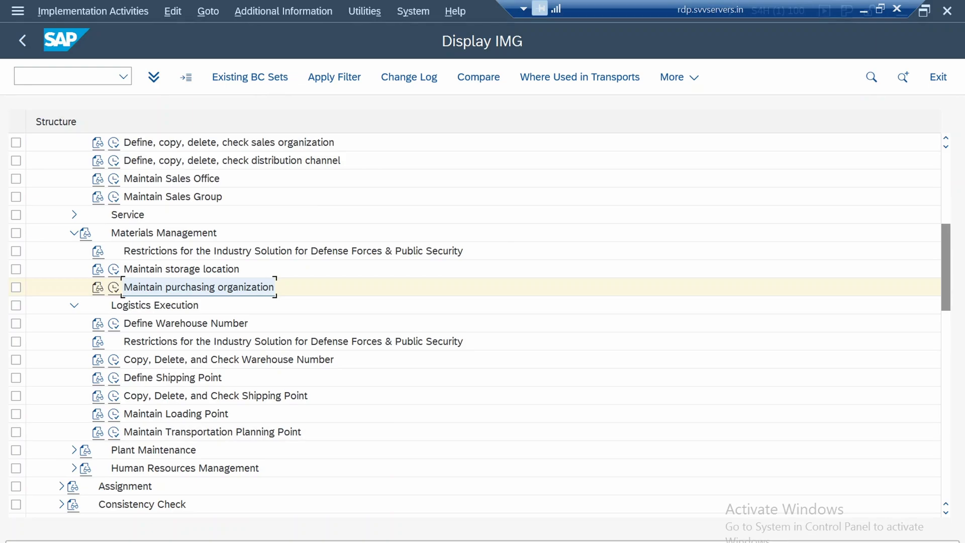
pyautogui.click(185, 323)
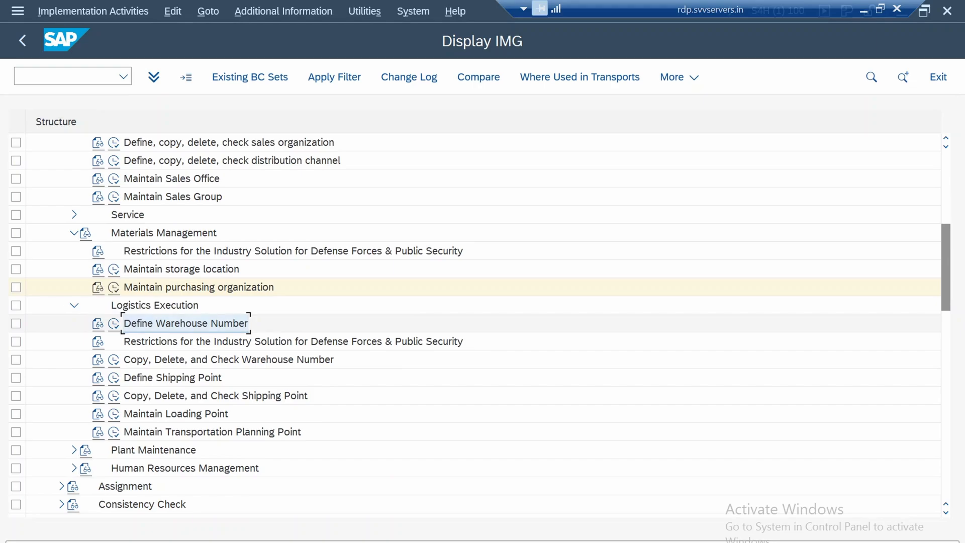
pyautogui.click(228, 360)
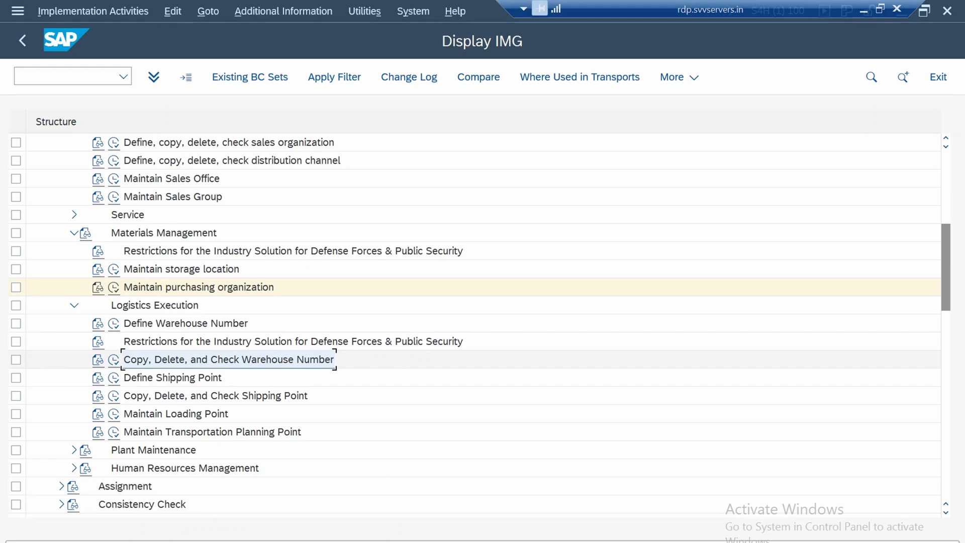
pyautogui.click(173, 378)
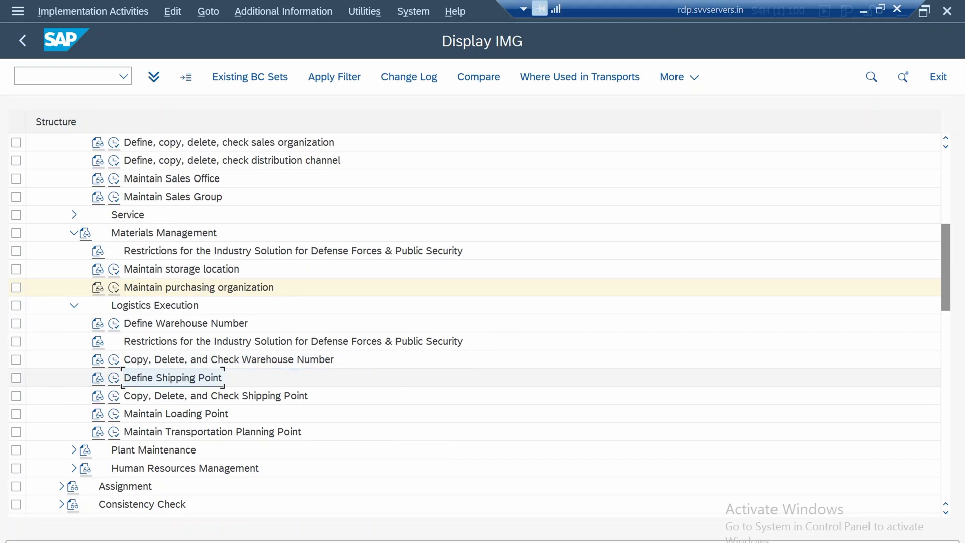
pyautogui.click(114, 378)
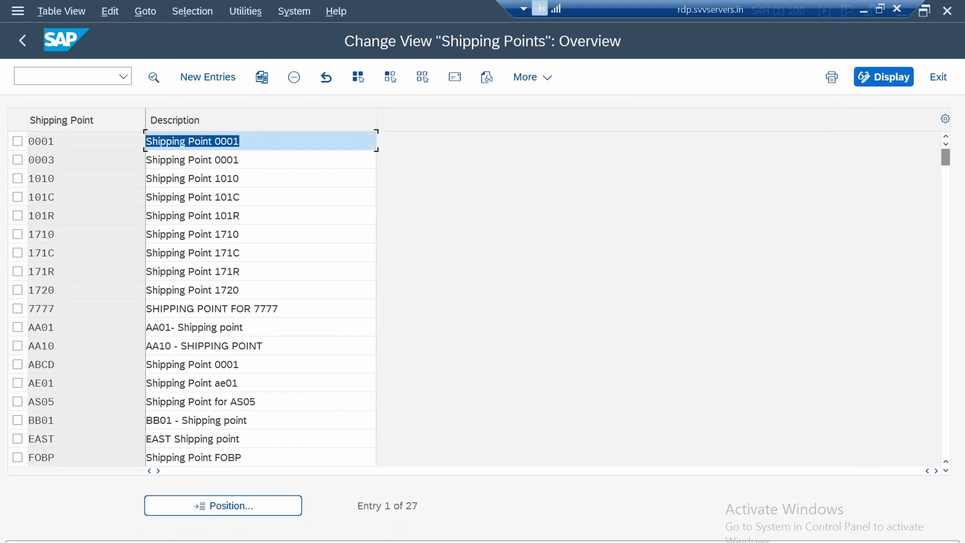
# Copy shipping point 1710 with the new code 1750
pyautogui.click(17, 233)
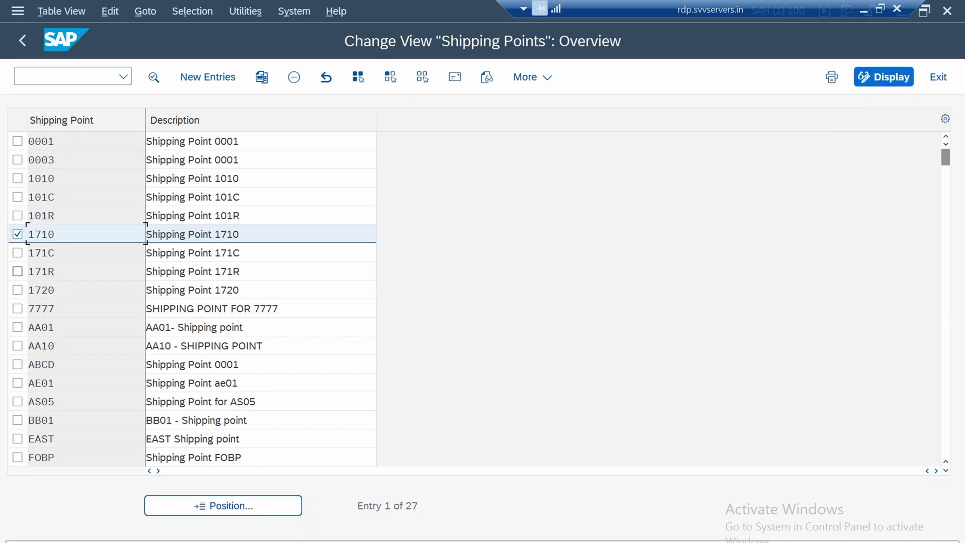
pyautogui.click(17, 271)
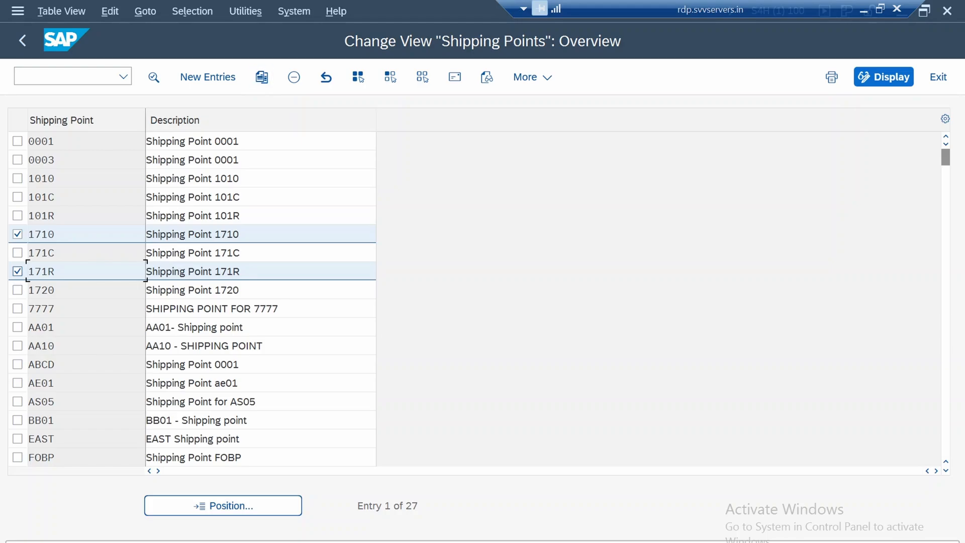
pyautogui.click(18, 272)
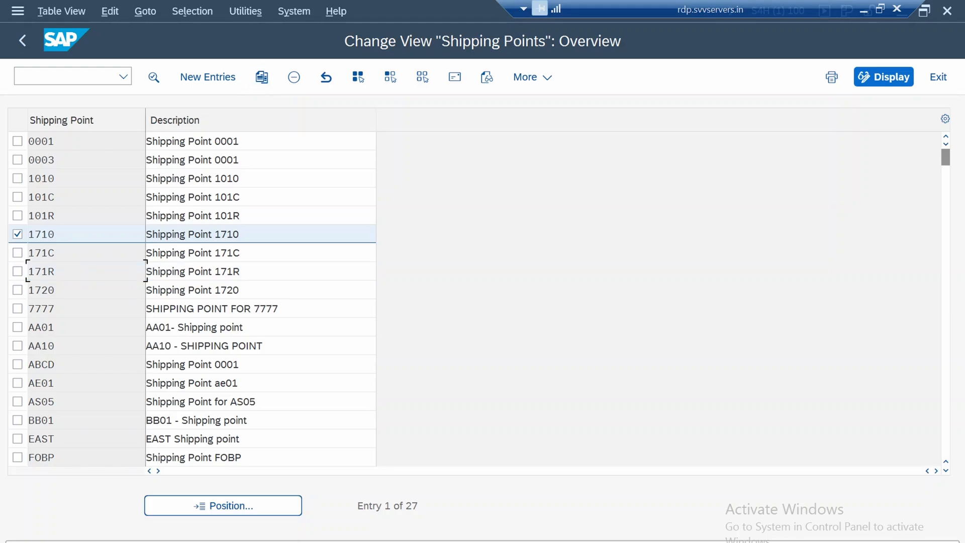
pyautogui.click(262, 77)
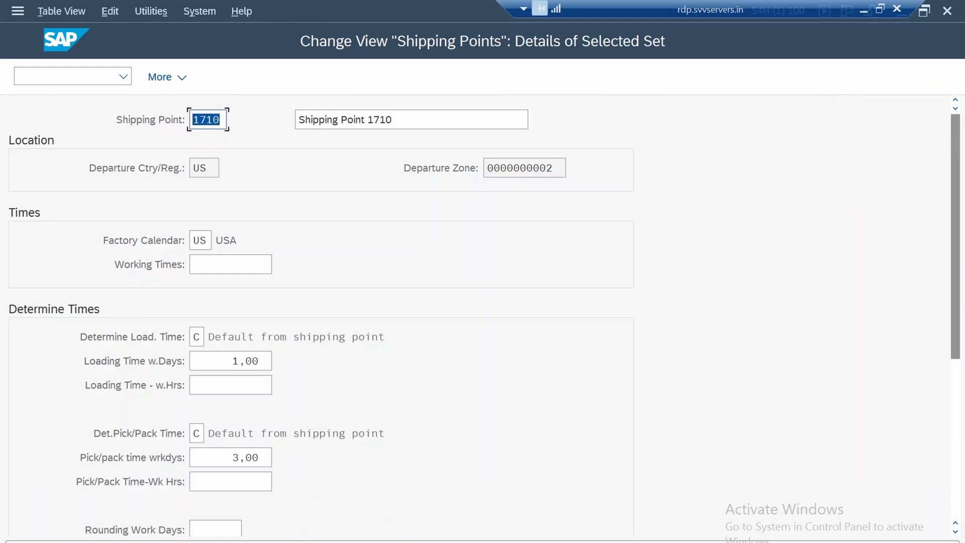
pyautogui.click(221, 119)
pyautogui.press('BackSpace')
pyautogui.write('5')
pyautogui.press('Return')
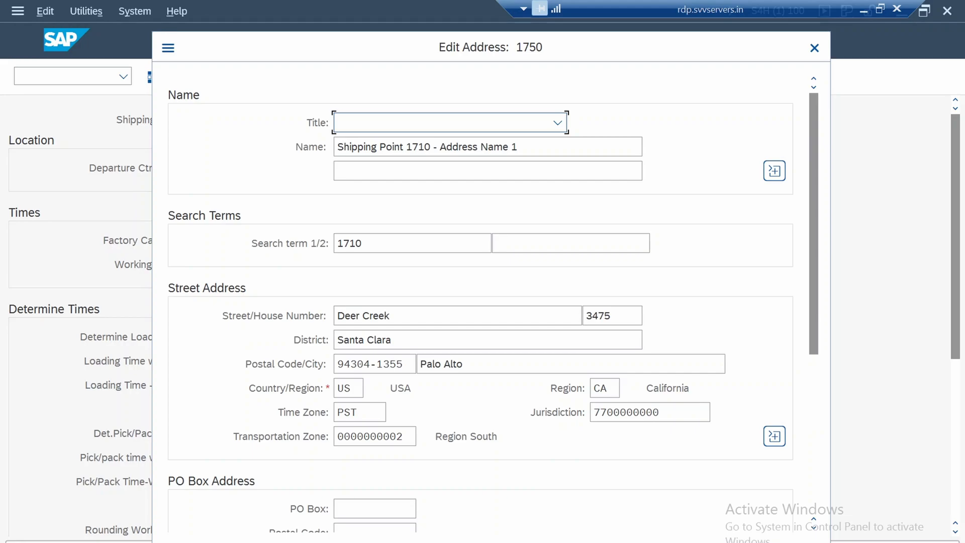
# Set the address name of shipping point 1750 to "Shipping Point 1750 - Address Name 1" and accept the address
pyautogui.click(427, 147)
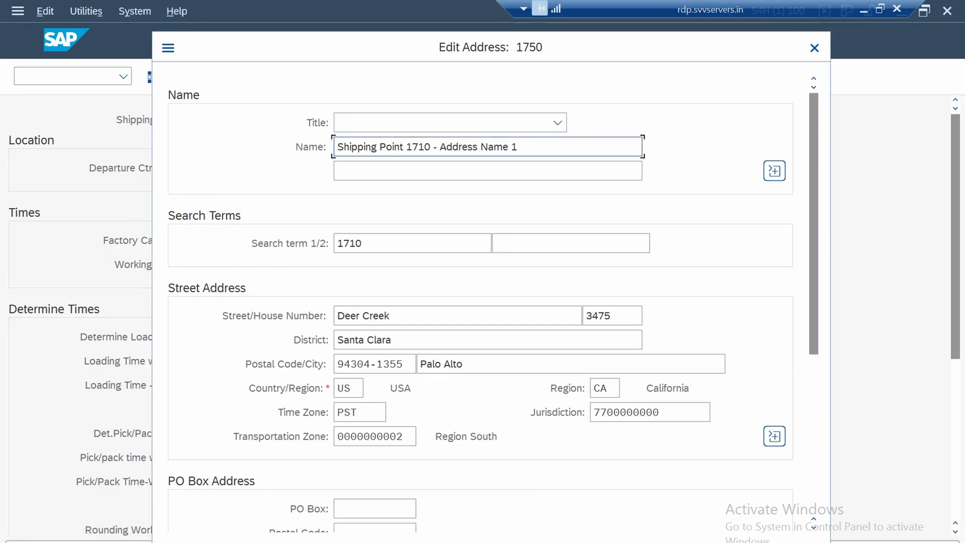
pyautogui.press('BackSpace')
pyautogui.write('5')
pyautogui.press('Return')
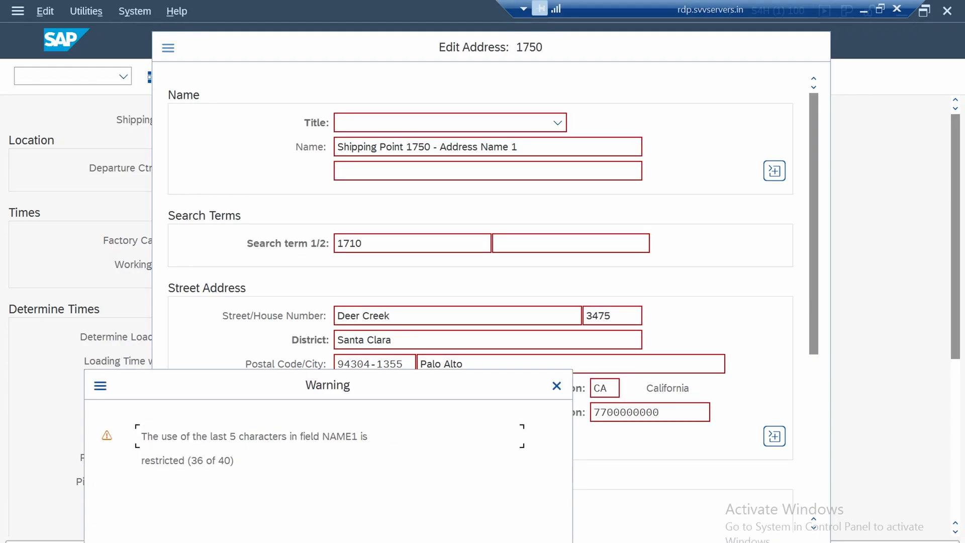
pyautogui.press('Return')
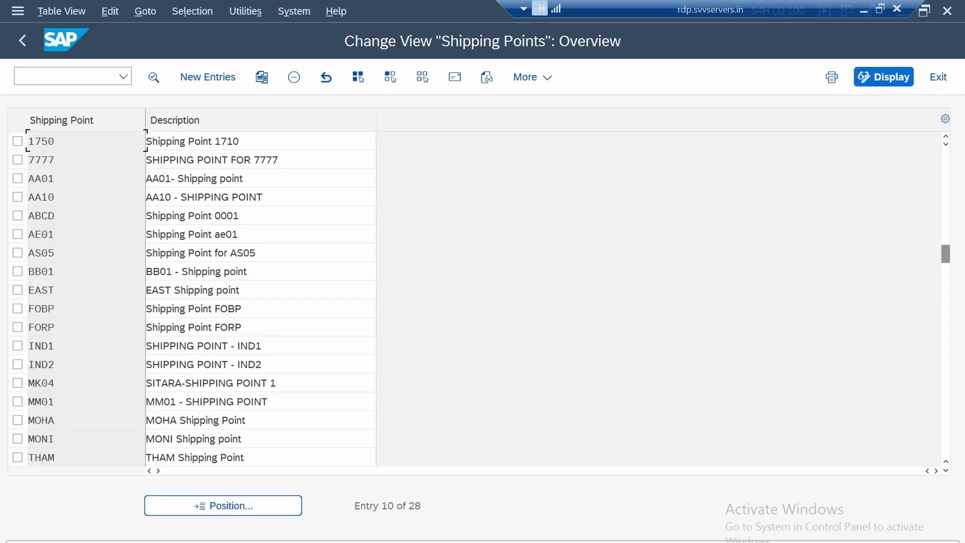
# Save shipping point 1750 under the customizing request "1750 Baseline Configuration" while returning to the IMG structure
pyautogui.click(22, 40)
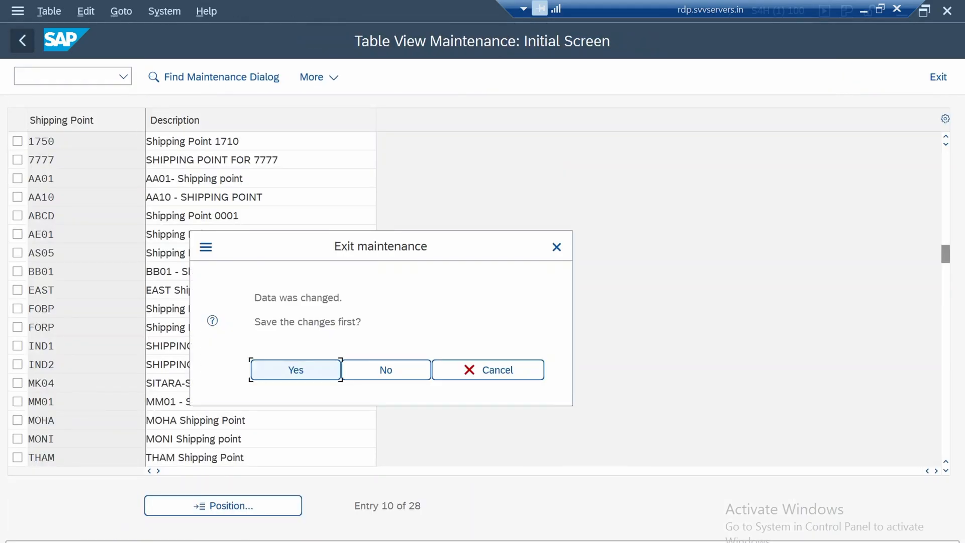
pyautogui.press('Return')
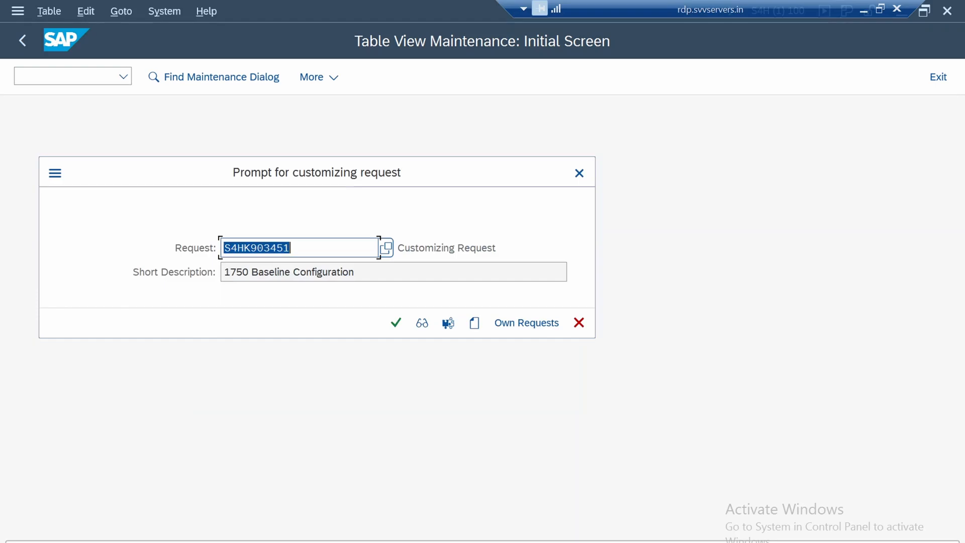
pyautogui.press('Return')
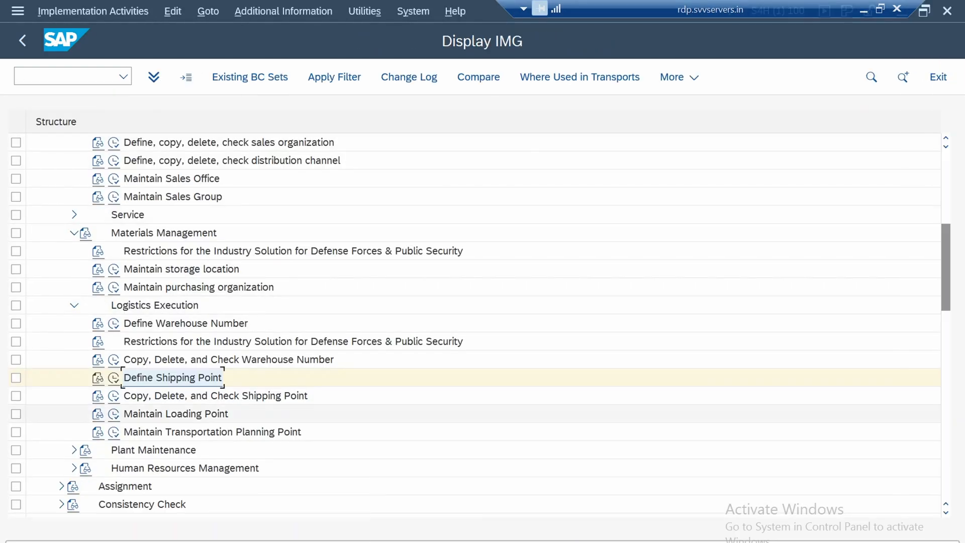
# Open the Copy, Delete, and Check Shipping Point activity under Logistics Execution
pyautogui.scroll(-5, 483, 377)
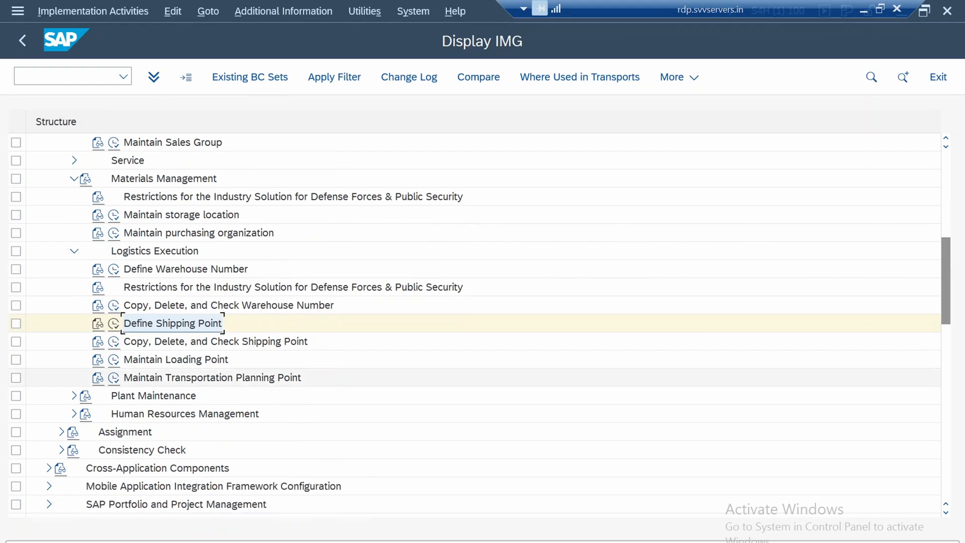
pyautogui.click(216, 305)
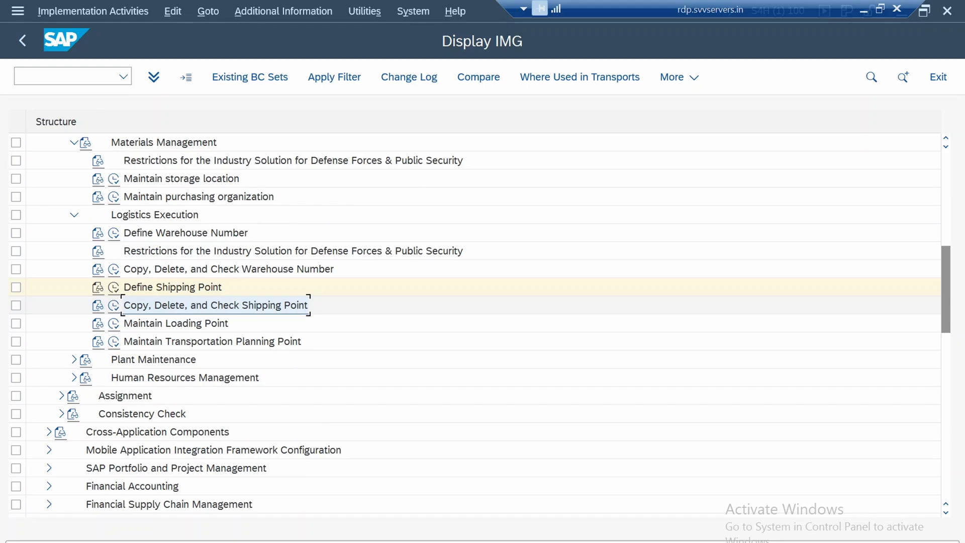
pyautogui.click(176, 323)
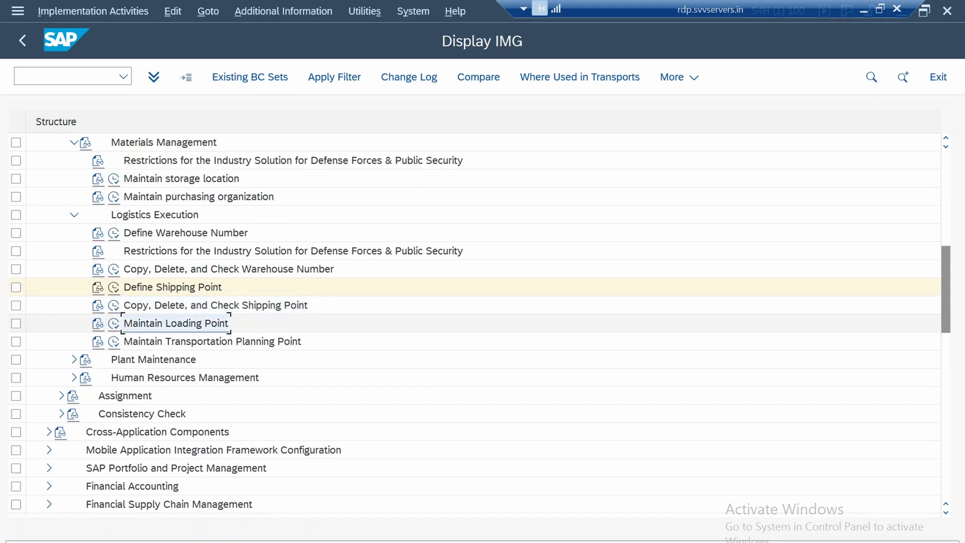
pyautogui.click(174, 287)
pyautogui.click(191, 305)
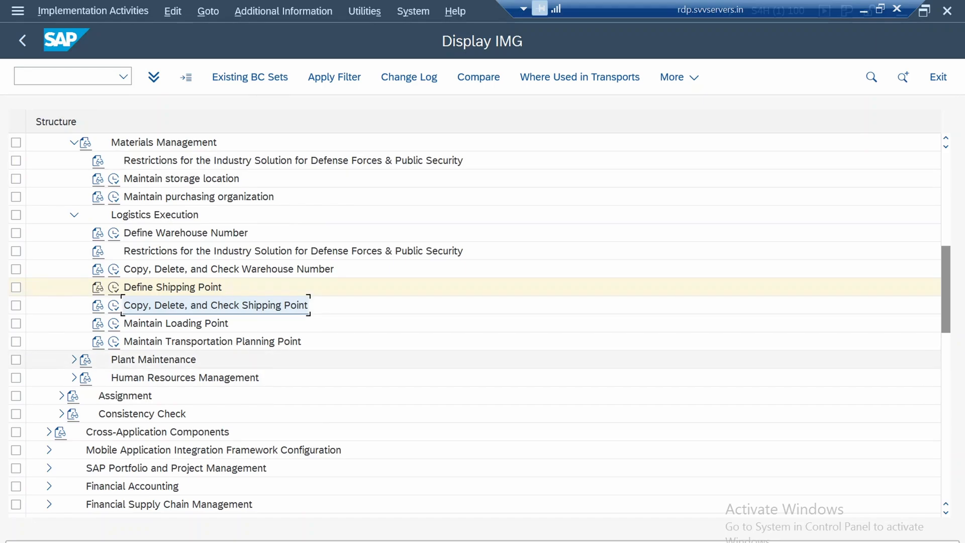
pyautogui.click(114, 305)
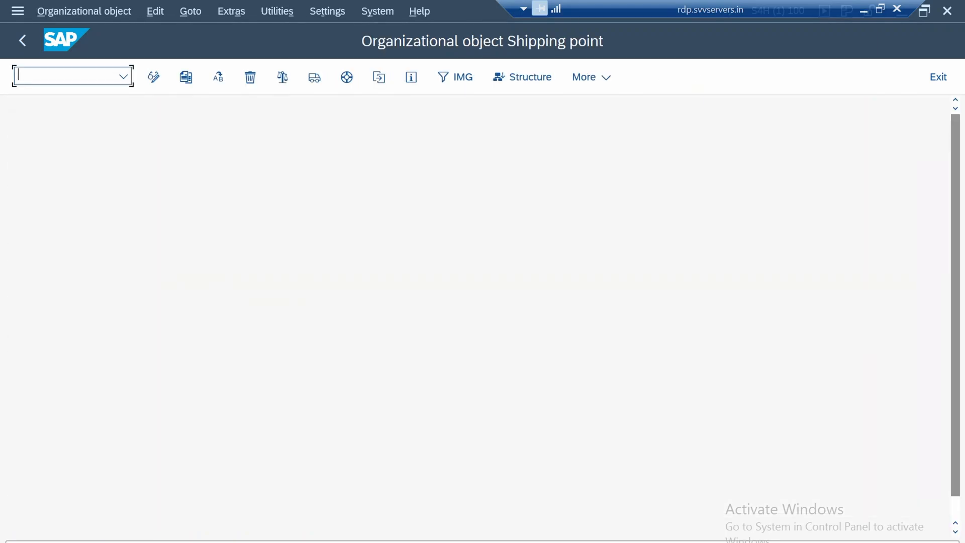
# Copy shipping point 1710 to shipping point 1750, choosing to complete the existing organizational object
pyautogui.click(185, 77)
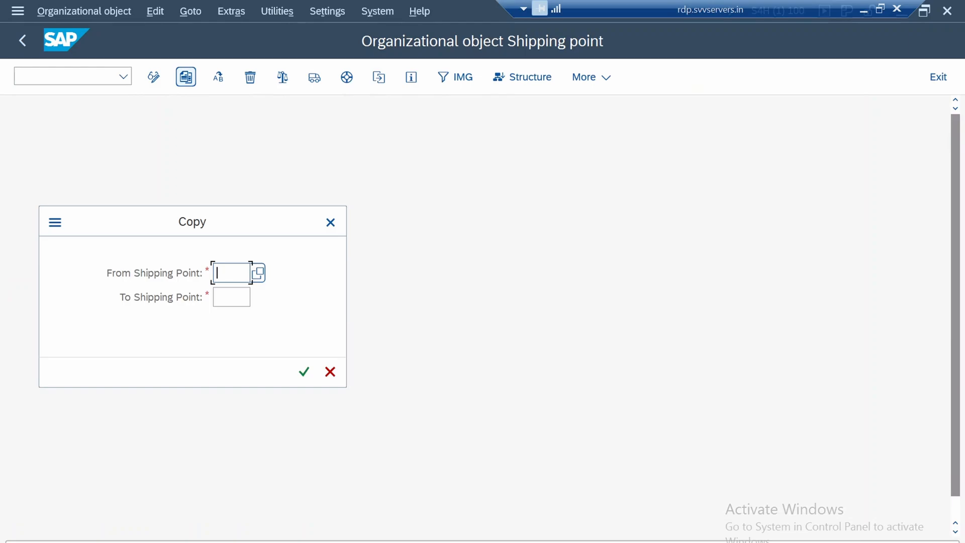
pyautogui.write('17')
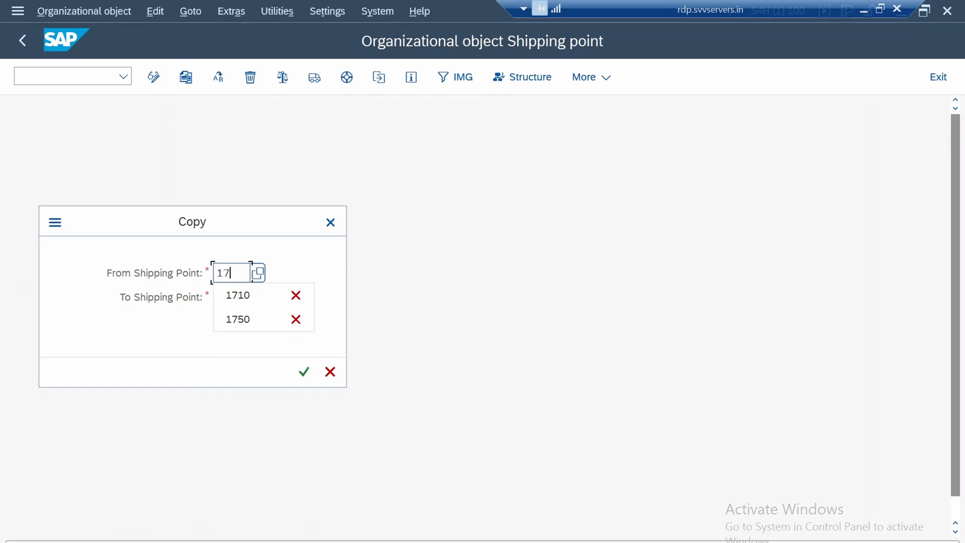
pyautogui.write('10')
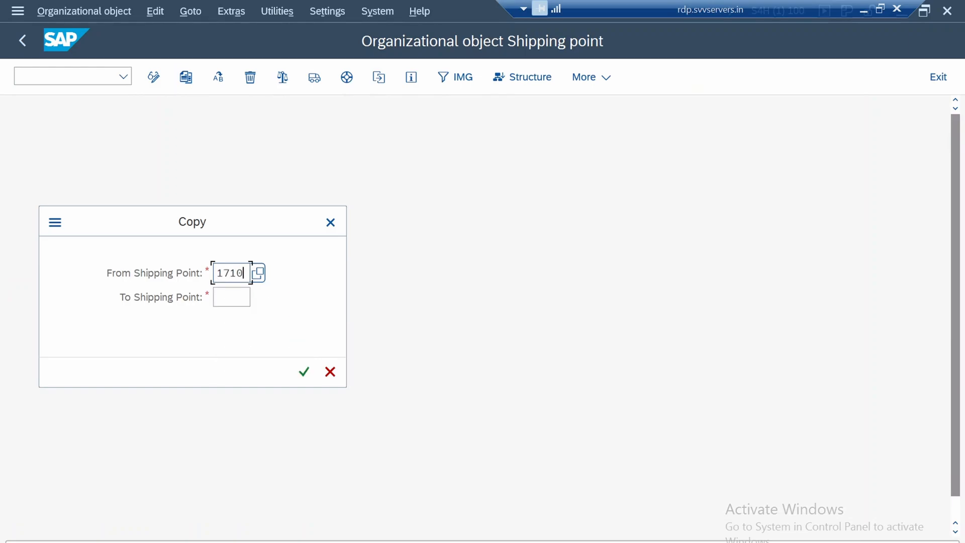
pyautogui.click(231, 297)
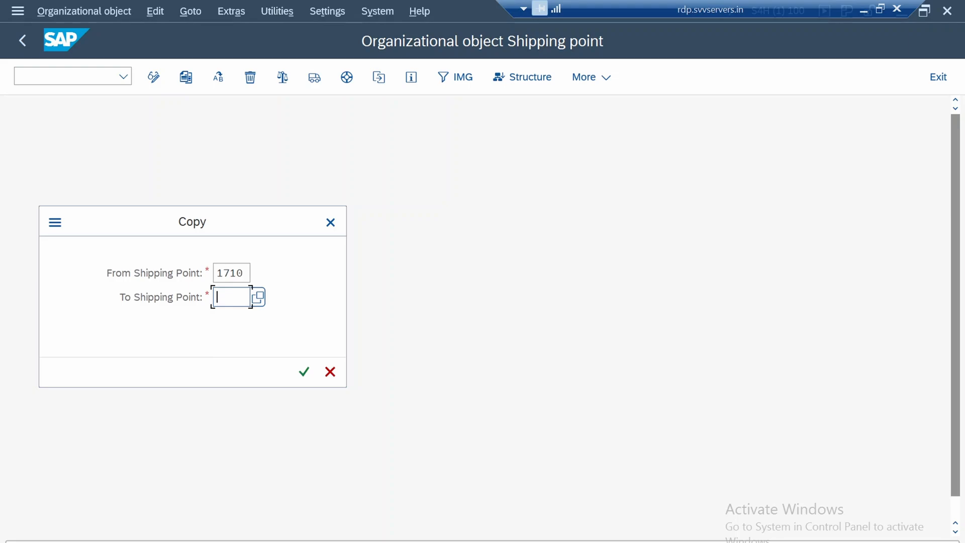
pyautogui.write('1750')
pyautogui.click(303, 372)
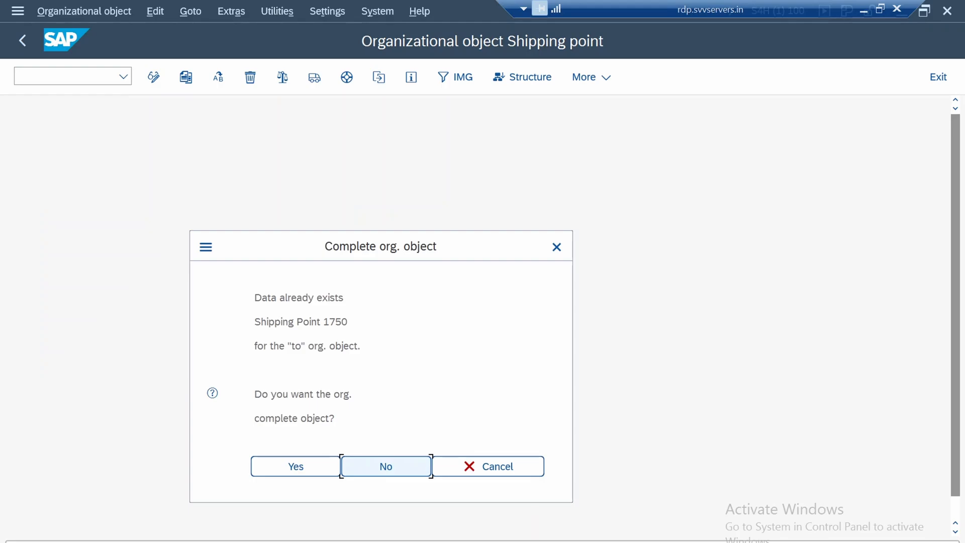
pyautogui.click(296, 466)
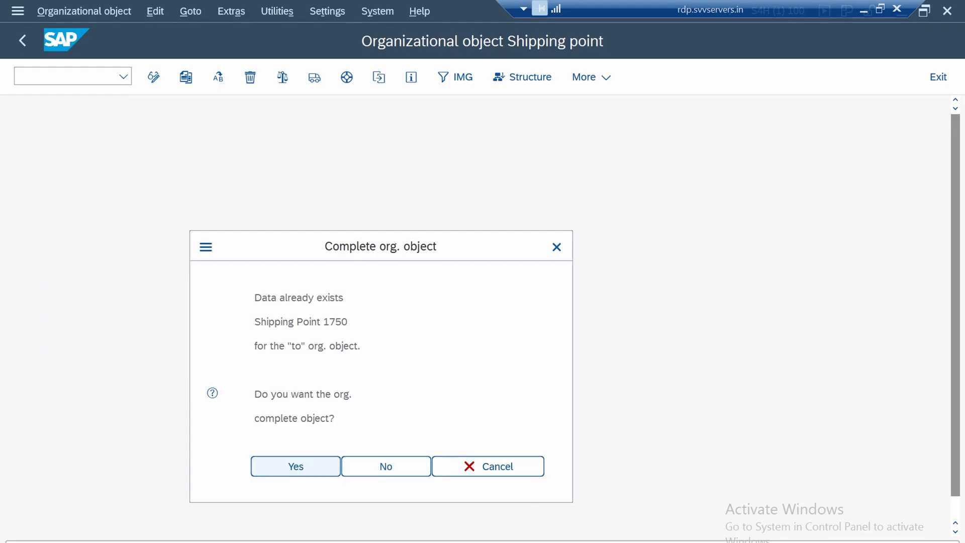
pyautogui.press('Return')
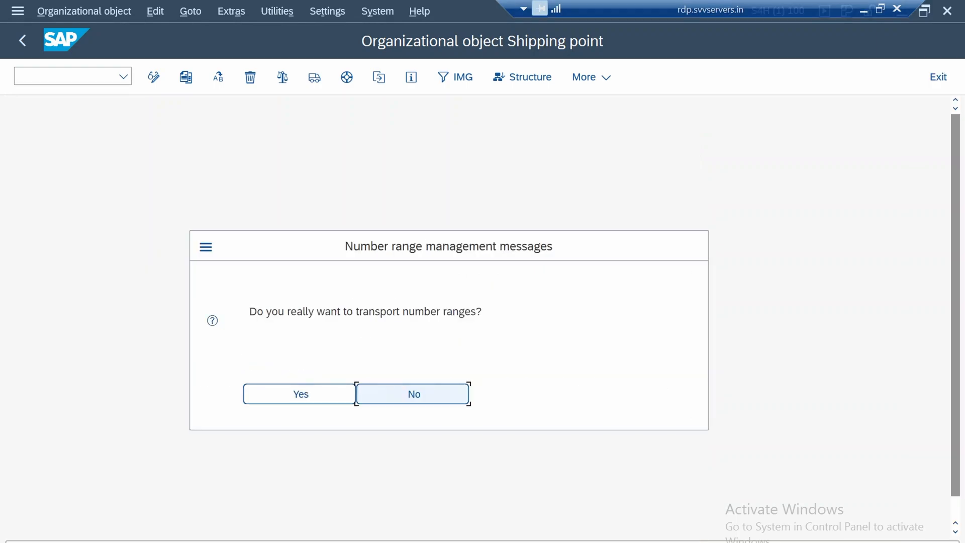
# Decline transporting number ranges, accept the customizing request "1750 Baseline Configuration", and return to the IMG structure
pyautogui.press('Return')
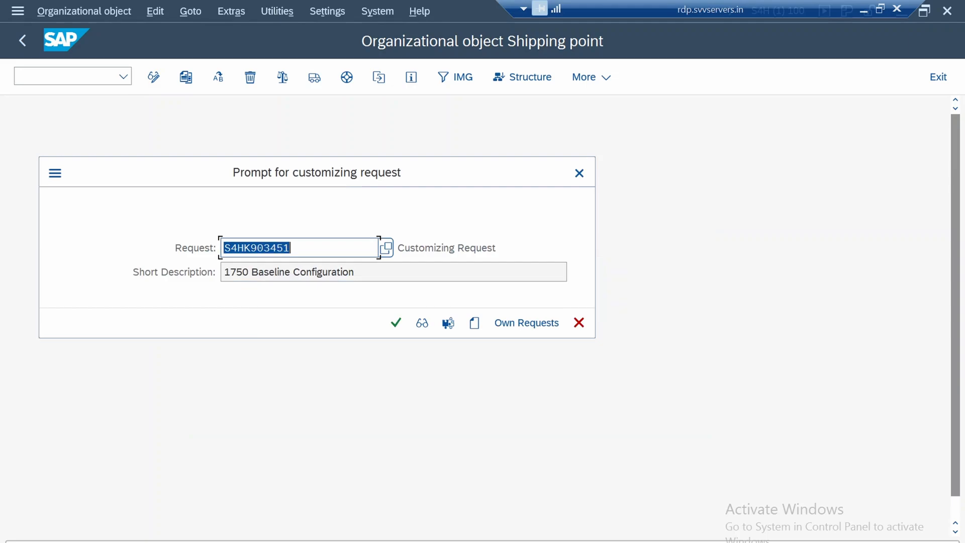
pyautogui.press('Return')
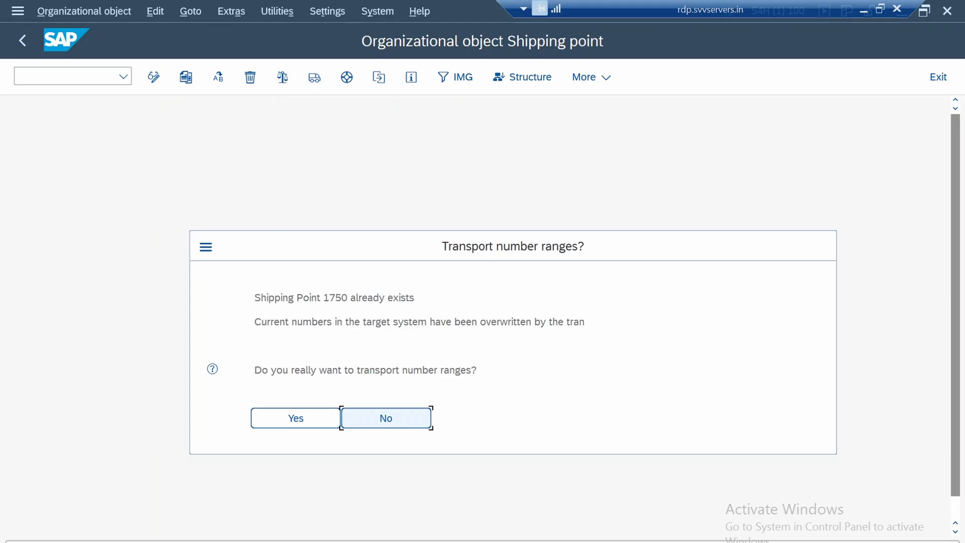
pyautogui.press('Return')
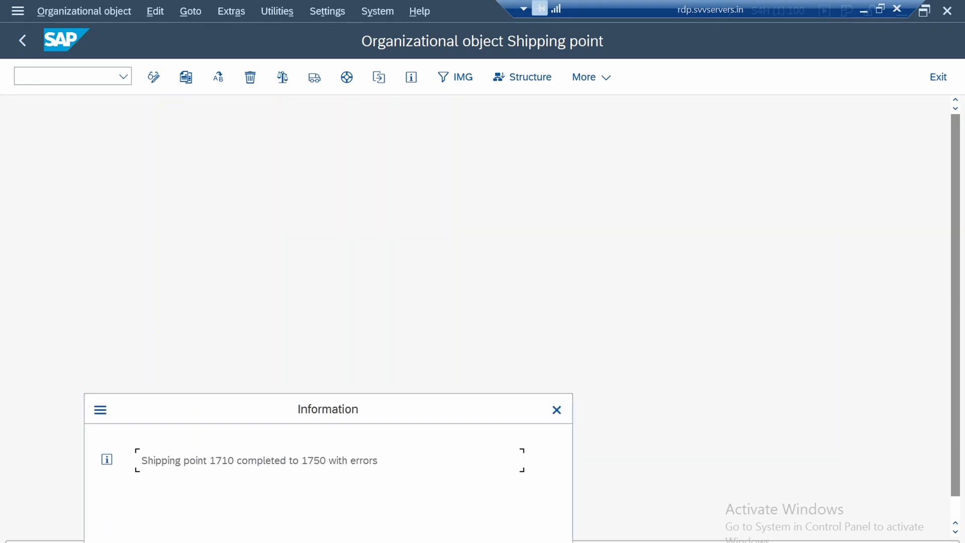
pyautogui.press('Return')
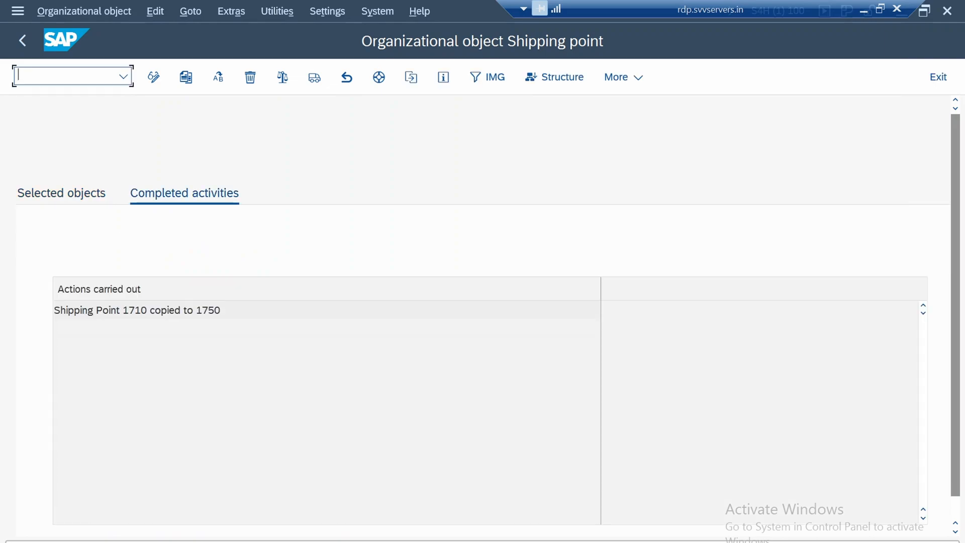
pyautogui.press('F3')
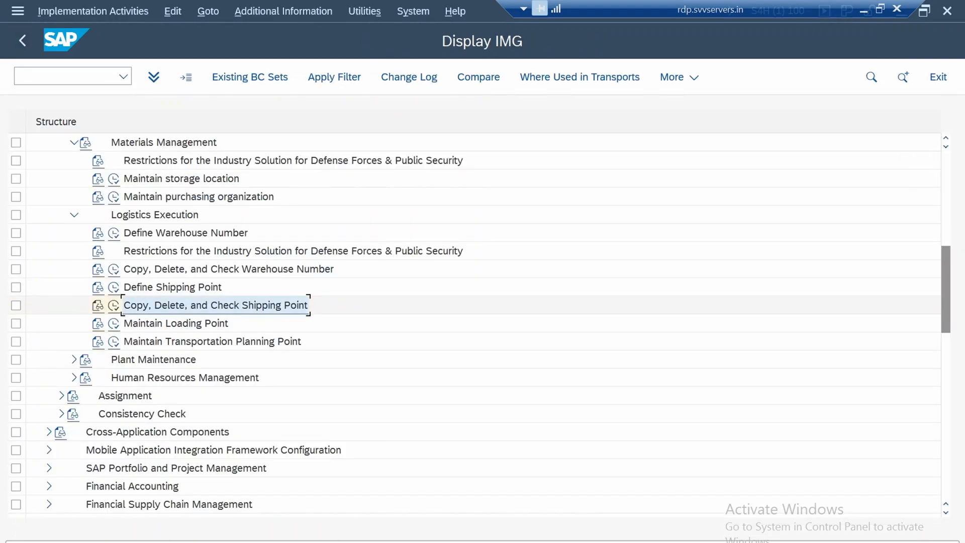
# Open the Maintain Loading Point activity with shipping point 1750 as the work area
pyautogui.click(176, 323)
pyautogui.click(113, 324)
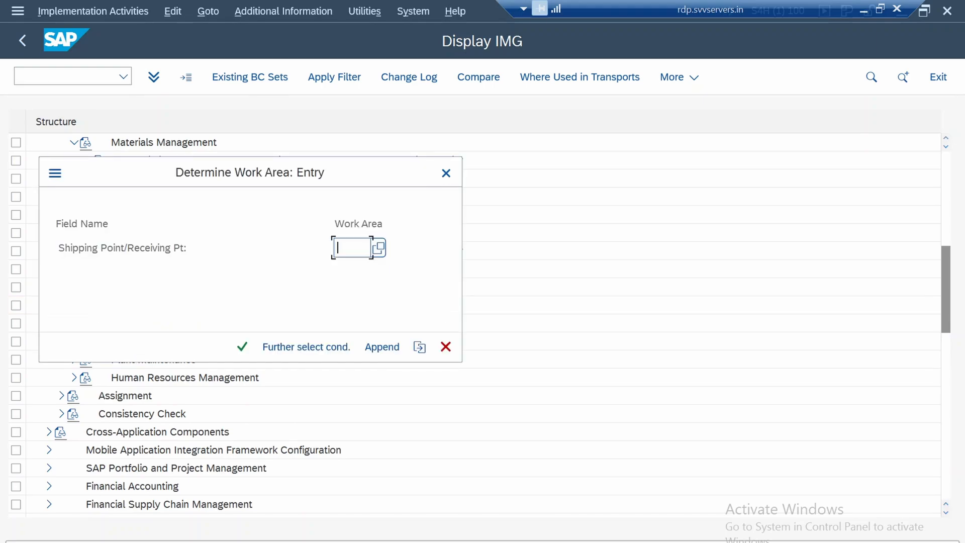
pyautogui.write('1750')
pyautogui.press('Return')
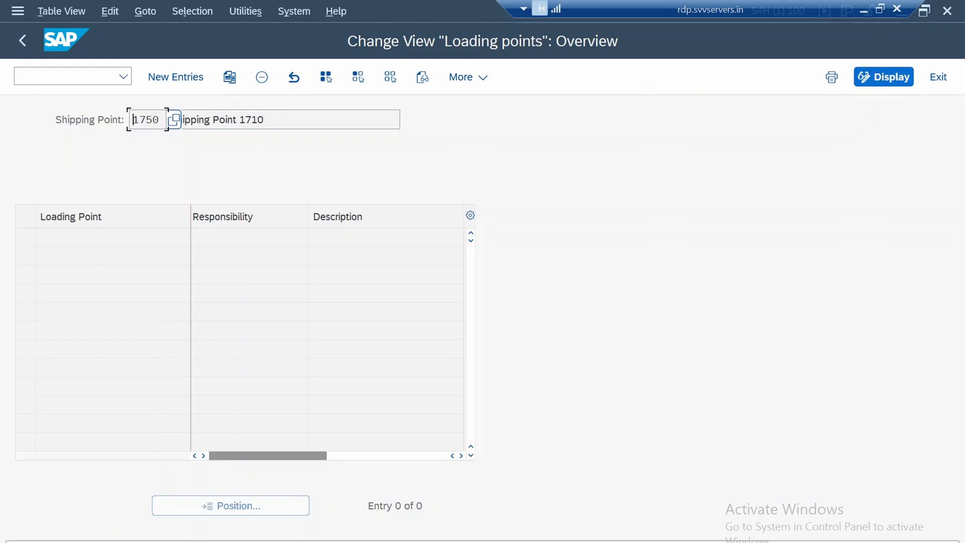
# Add new loading points L1 with responsibility LIT1 and L2 with responsibility LIT2
pyautogui.click(176, 76)
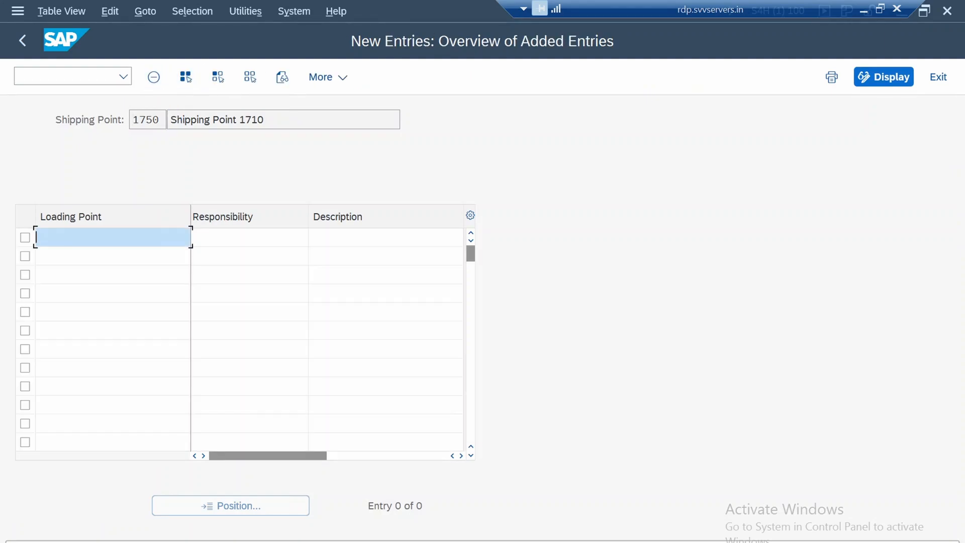
pyautogui.write('L1')
pyautogui.press('Tab')
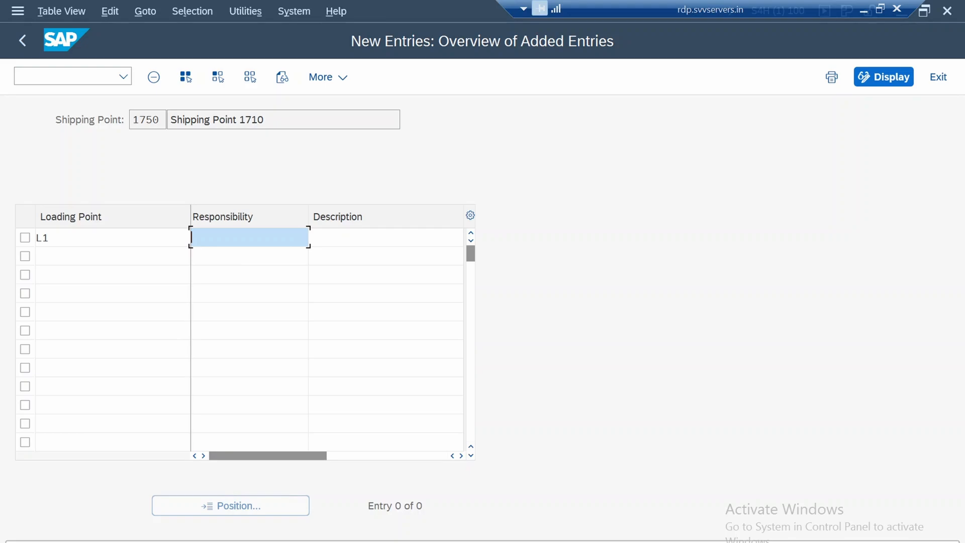
pyautogui.write('LITI')
pyautogui.write('1')
pyautogui.click(81, 256)
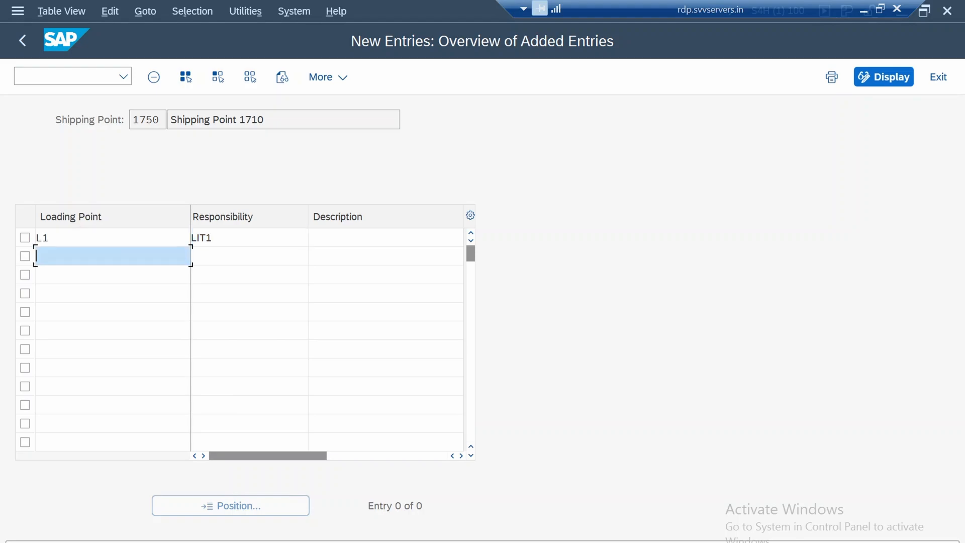
pyautogui.write('L2')
pyautogui.click(249, 256)
pyautogui.write('LIT')
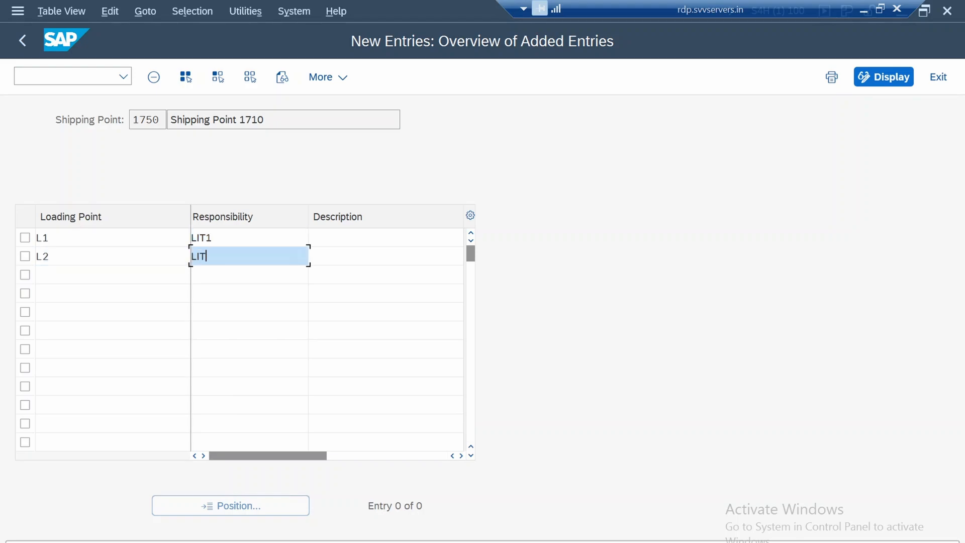
pyautogui.write('2')
# Copy the responsibility values LIT1 and LIT2 into the descriptions of loading points L1 and L2
pyautogui.click(385, 238)
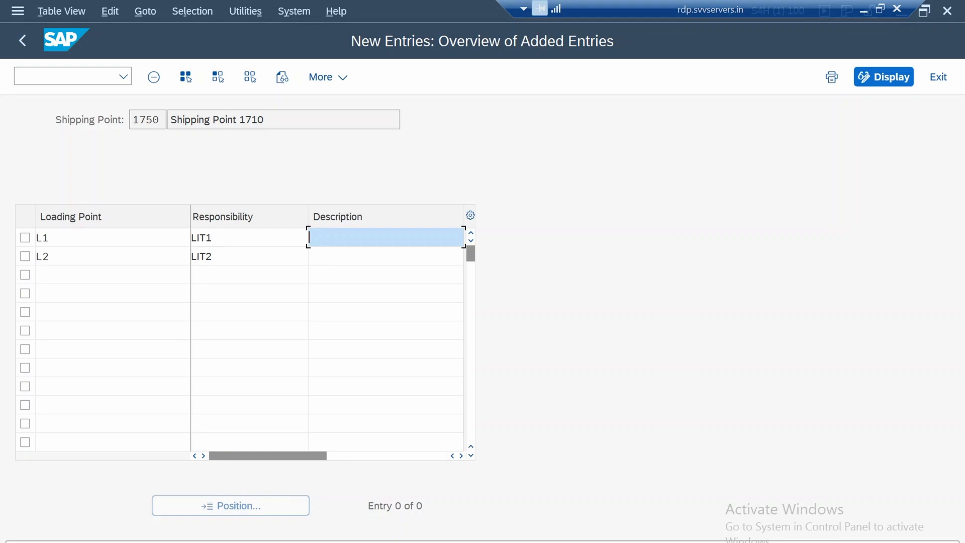
pyautogui.click(193, 238)
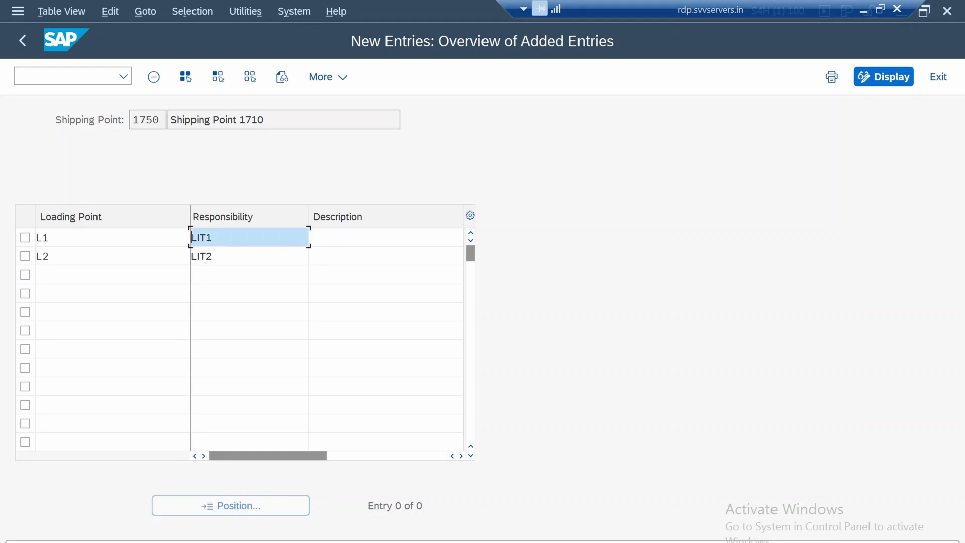
pyautogui.moveTo(201, 238); pyautogui.dragTo(211, 256)
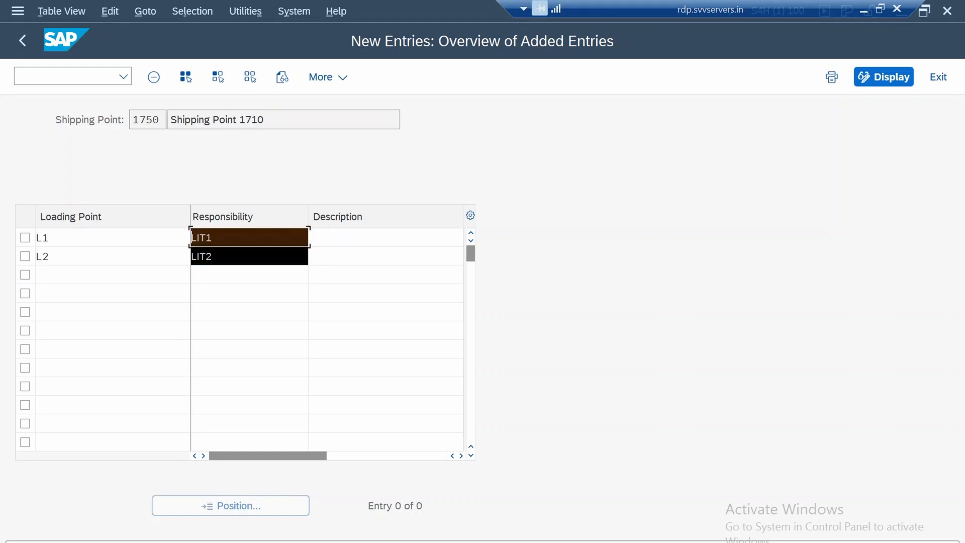
pyautogui.hotkey('ctrl', 'c')
pyautogui.click(385, 237)
pyautogui.hotkey('ctrl', 'v')
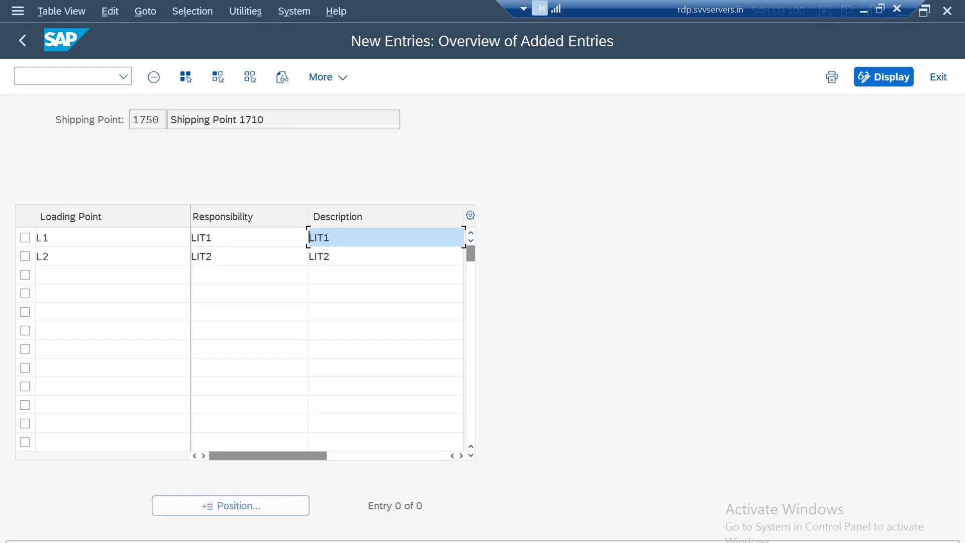
# Save the new loading points of shipping point 1750 and return to the IMG structure
pyautogui.hotkey('ctrl', 's')
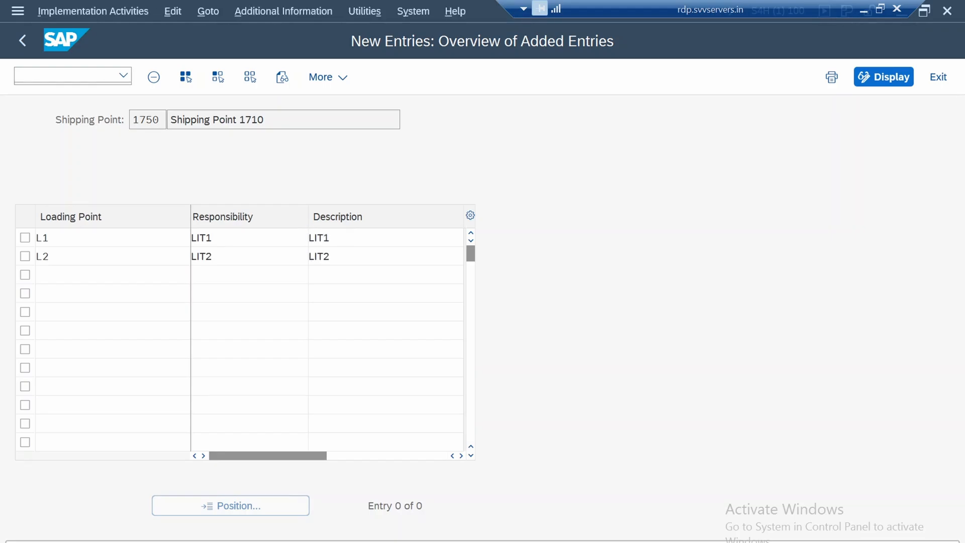
pyautogui.press('Return')
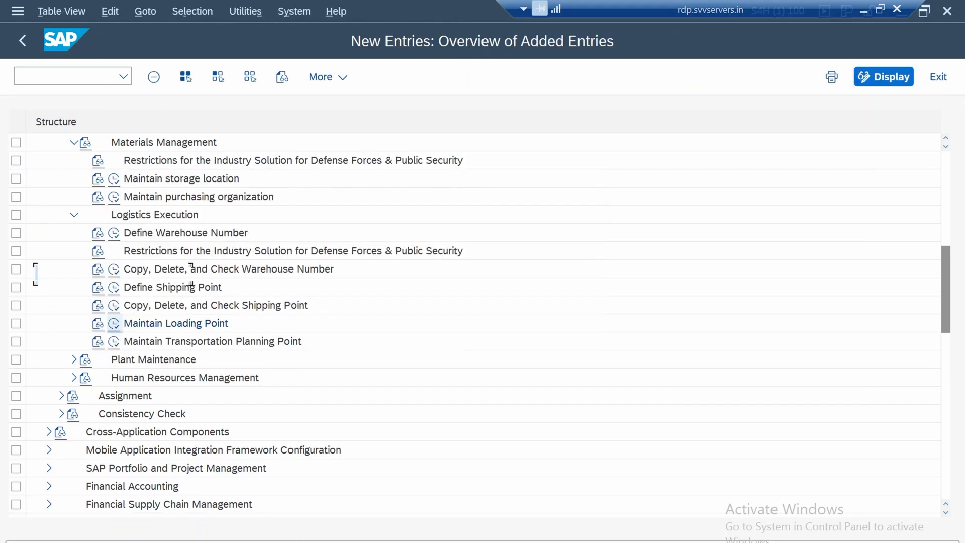
pyautogui.press('F3')
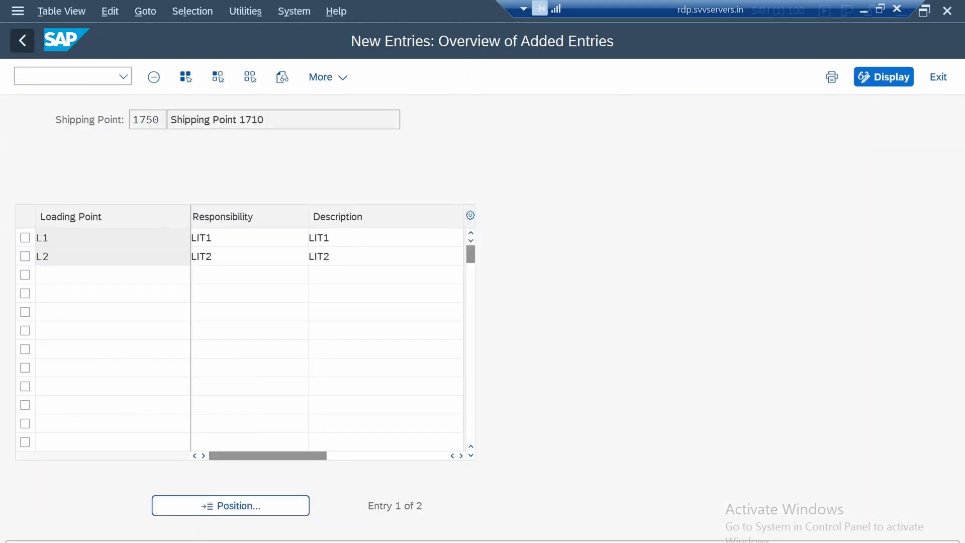
pyautogui.press('F3')
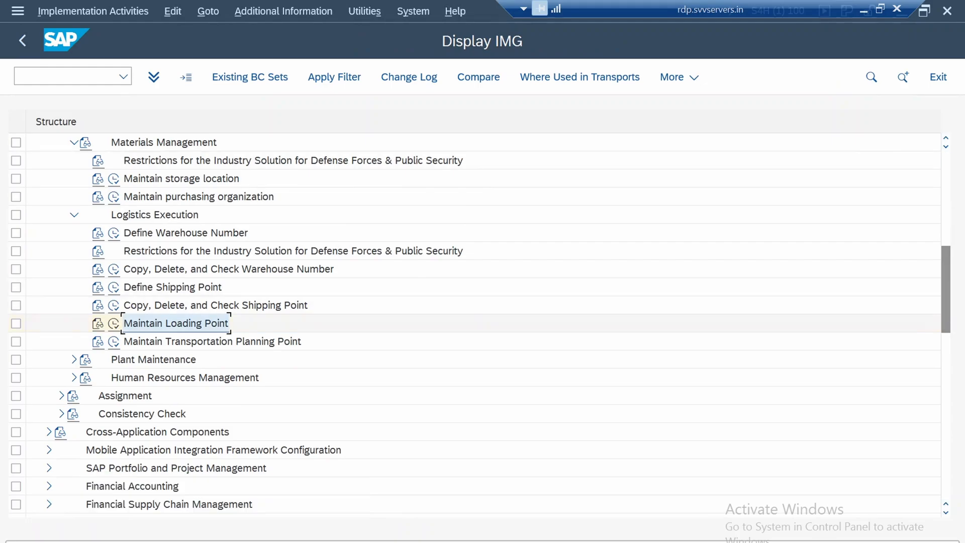
# Open the Maintain Transportation Planning Point activity under Logistics Execution
pyautogui.click(114, 342)
pyautogui.scroll(-3, 474, 322)
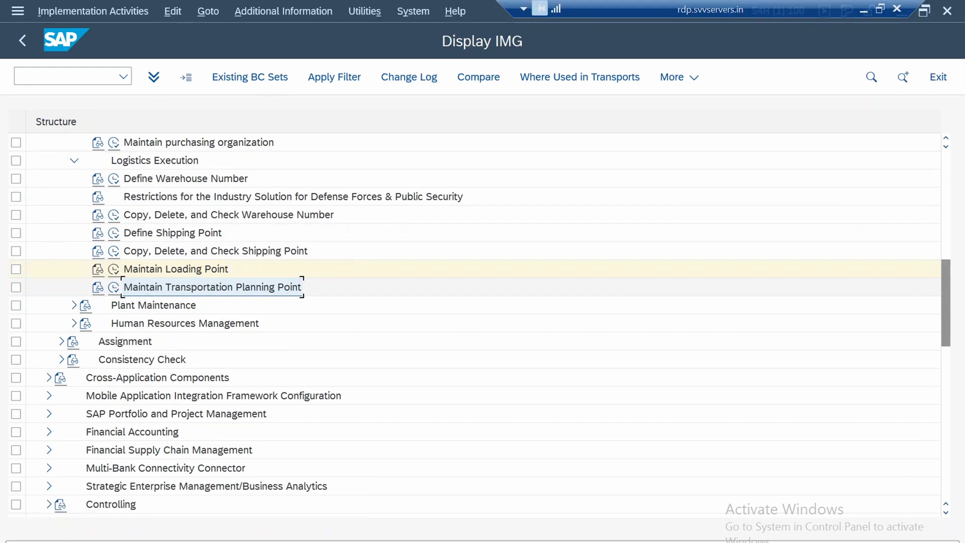
pyautogui.click(114, 288)
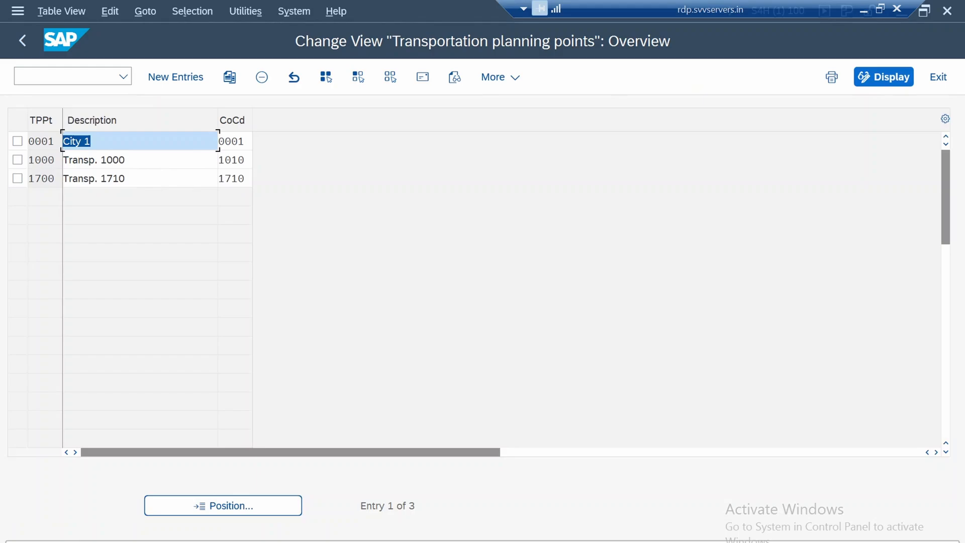
# Copy transportation planning point 1700 with the new code 1750
pyautogui.click(95, 179)
pyautogui.click(84, 160)
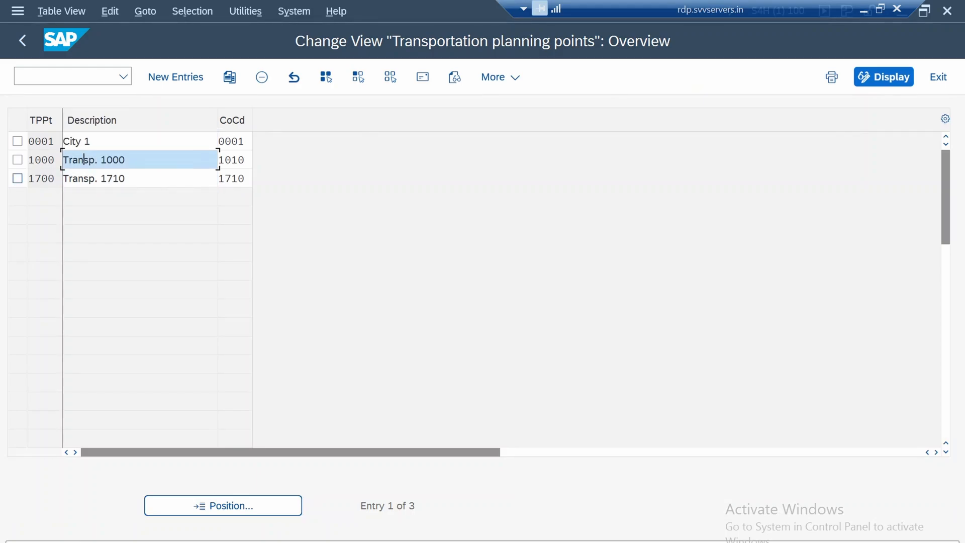
pyautogui.click(17, 178)
pyautogui.click(230, 77)
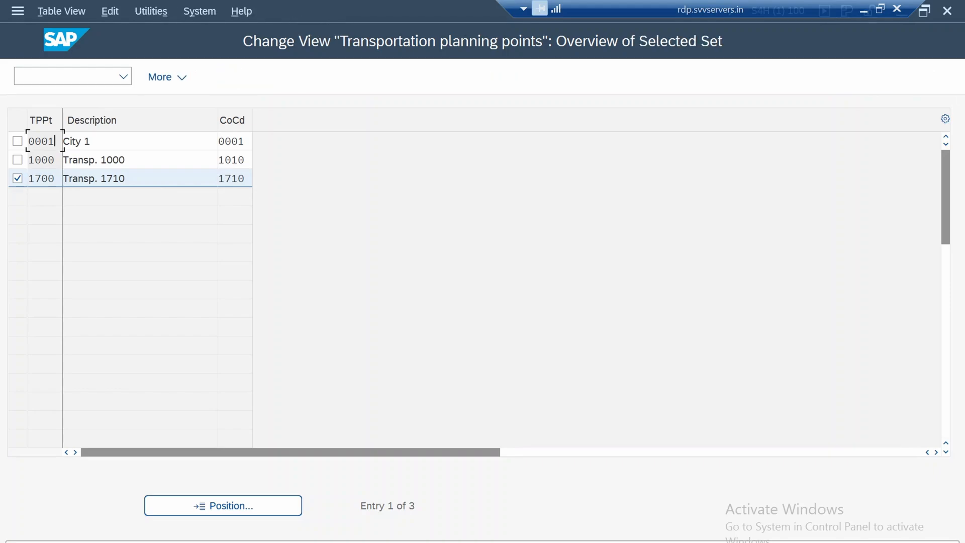
pyautogui.click(56, 142)
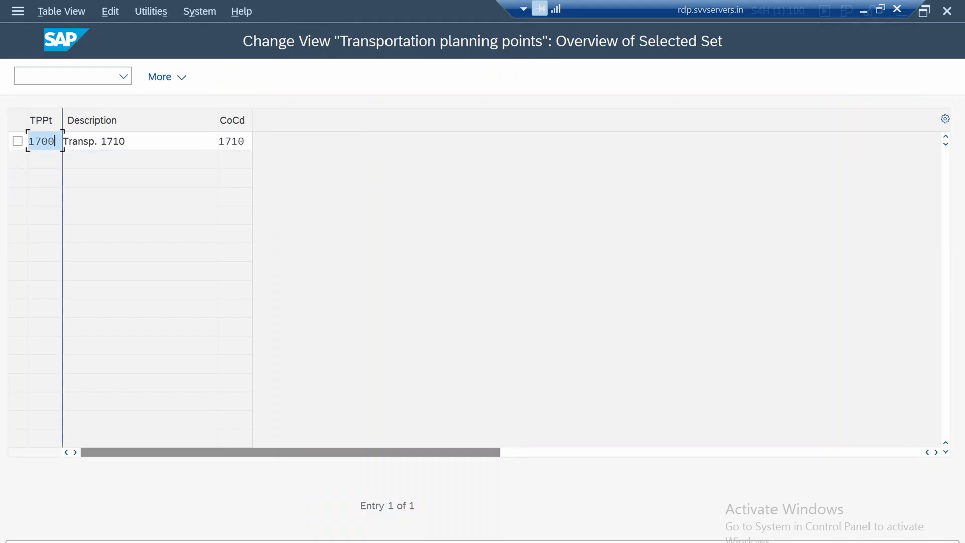
pyautogui.press('BackSpace')
pyautogui.press('BackSpace')
pyautogui.write('50')
# Set the company code of transportation planning point 1750 to 1750 and confirm the copied entry
pyautogui.click(238, 141)
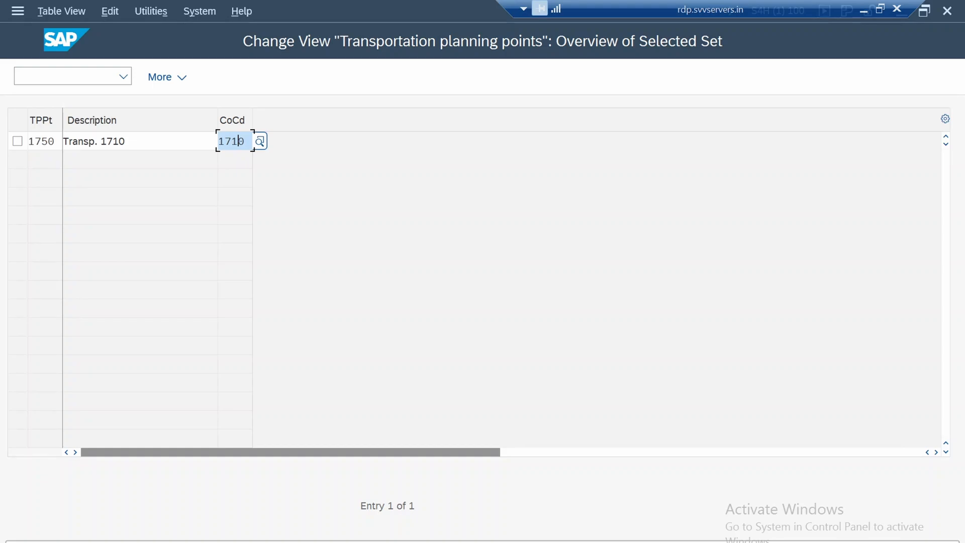
pyautogui.write('1715')
pyautogui.press('BackSpace')
pyautogui.press('BackSpace')
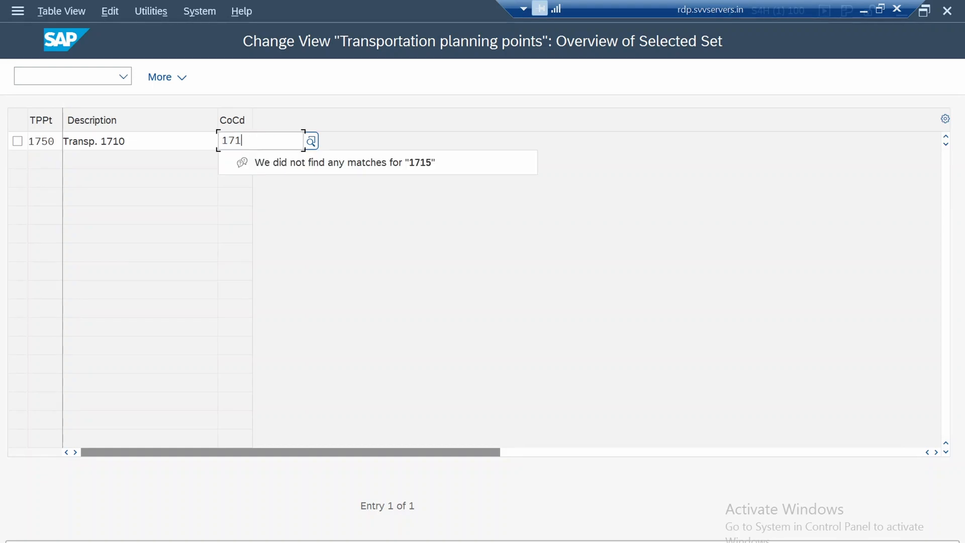
pyautogui.write('50')
pyautogui.press('Return')
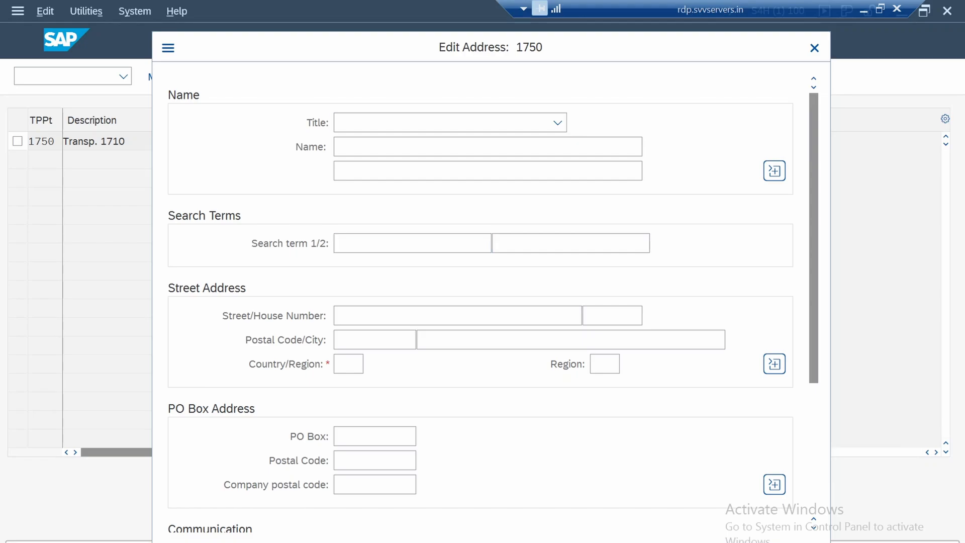
# Exit the address editing of planning point 1750 without entering an address and return to the IMG structure
pyautogui.press('Escape')
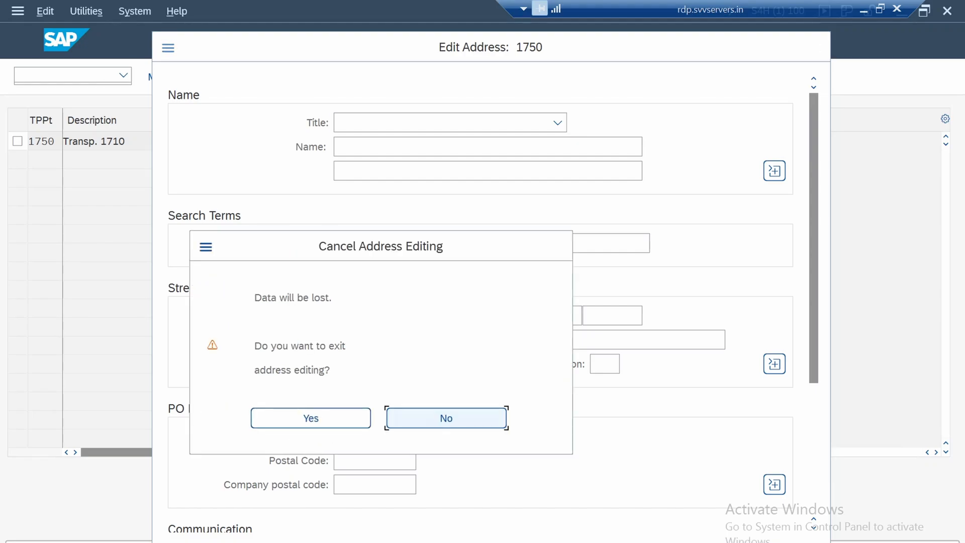
pyautogui.press('Left')
pyautogui.press('Return')
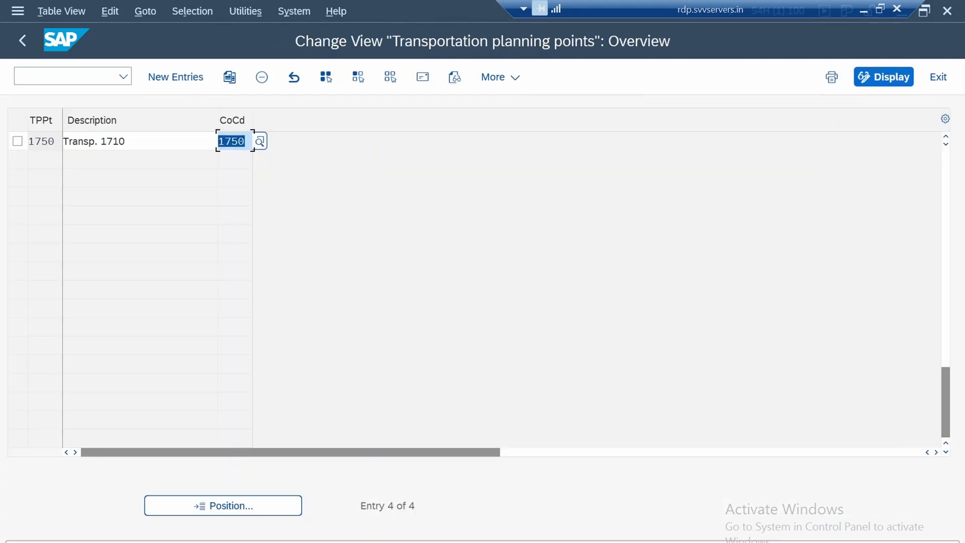
pyautogui.click(22, 41)
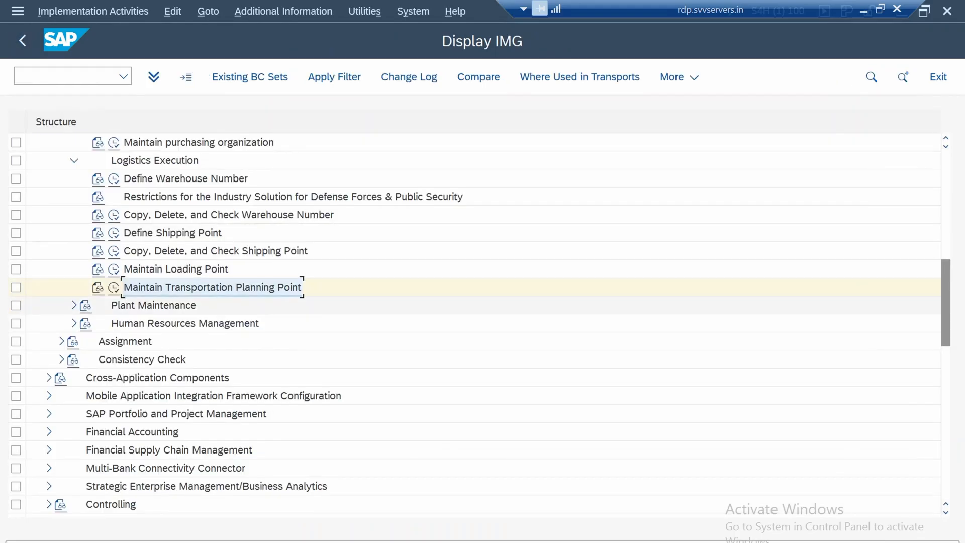
# Open the Assign company code to company activity under Assignment, Financial Accounting
pyautogui.click(154, 305)
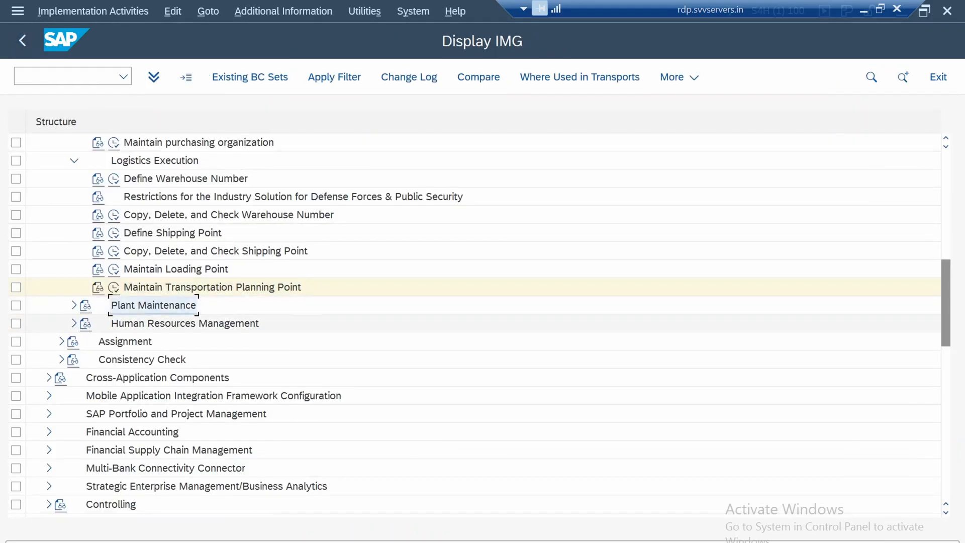
pyautogui.click(184, 323)
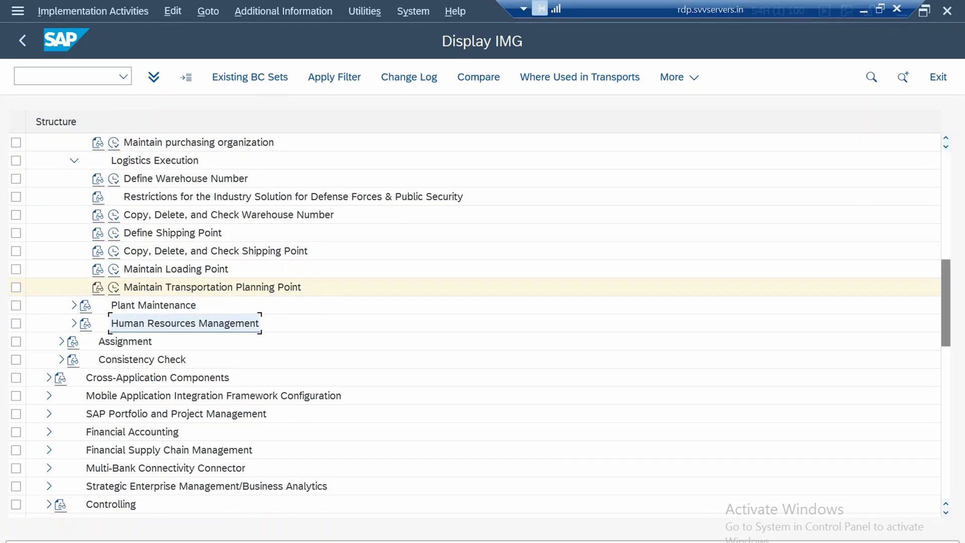
pyautogui.click(125, 342)
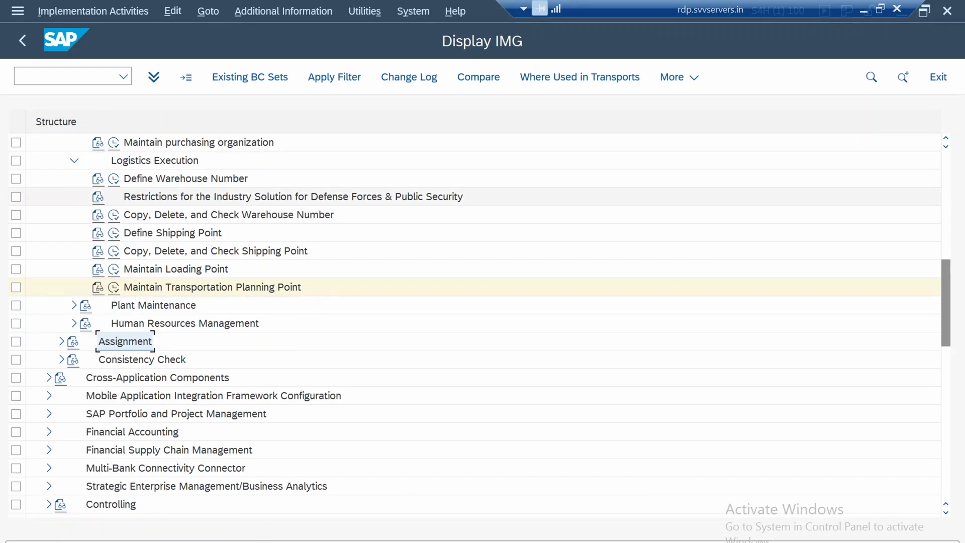
pyautogui.click(61, 341)
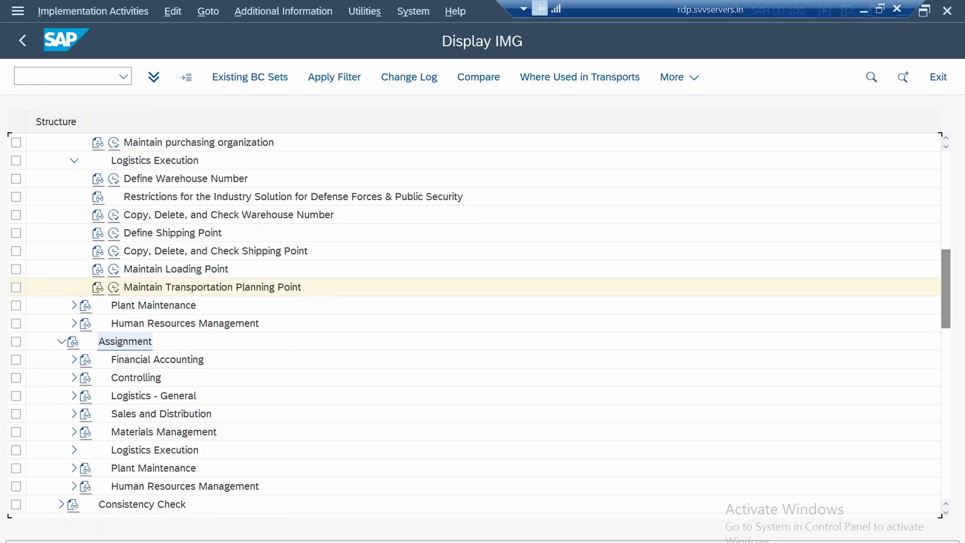
pyautogui.scroll(-2, 126, 359)
pyautogui.scroll(-1, 482, 305)
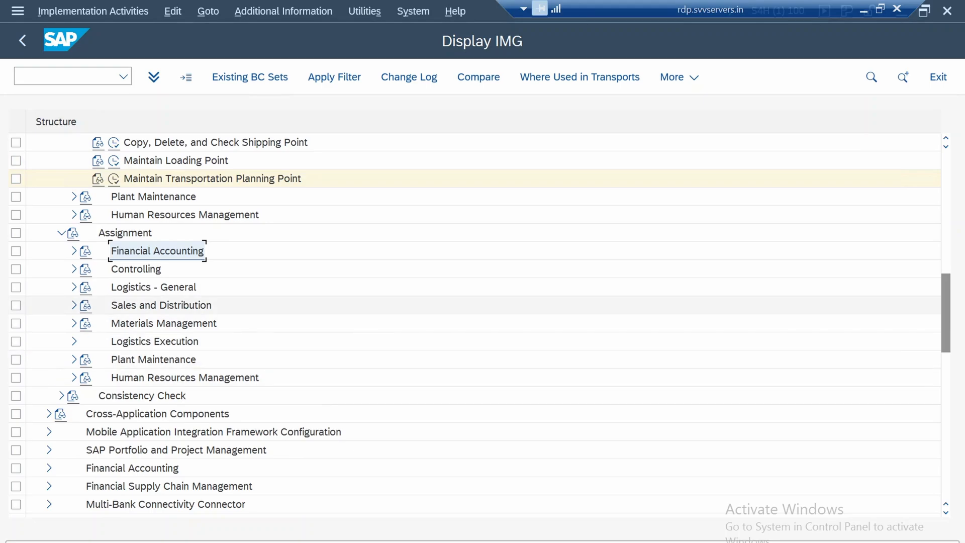
pyautogui.click(74, 250)
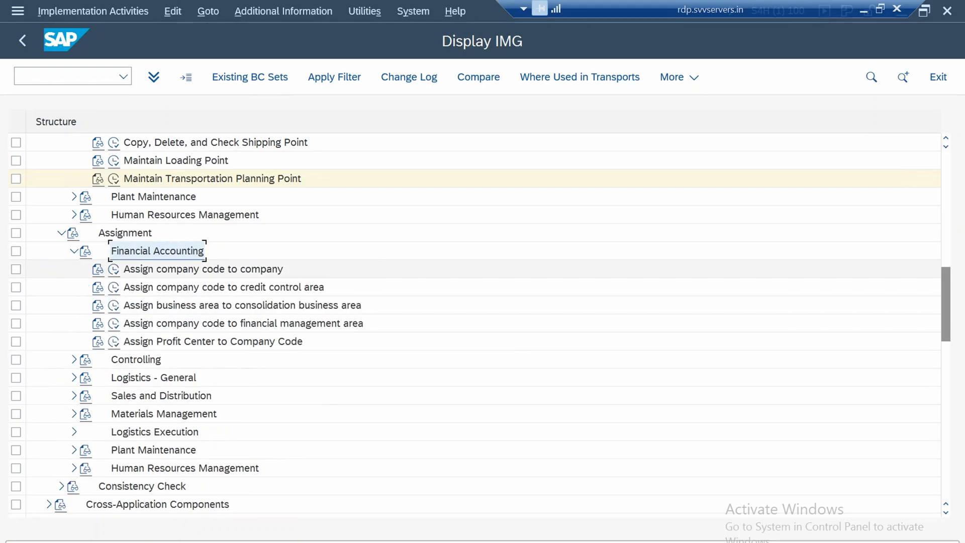
pyautogui.click(203, 269)
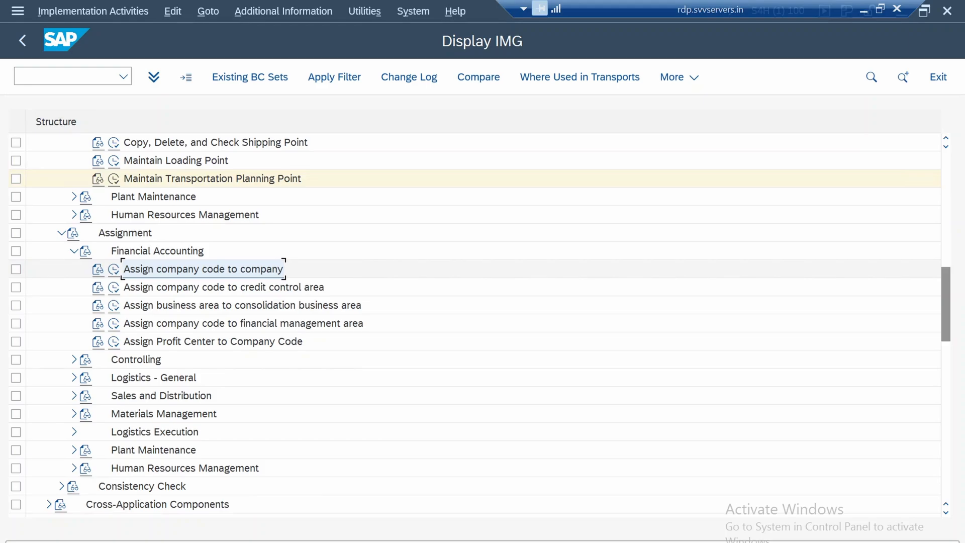
pyautogui.click(114, 269)
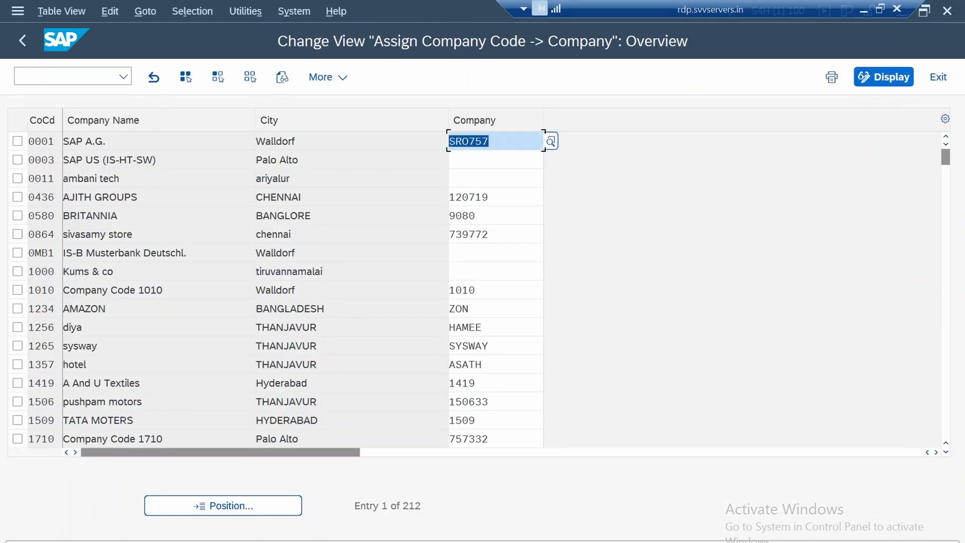
# Assign company code 1750 to company 1750 and save the assignment, returning to the IMG structure
pyautogui.scroll(-1, 478, 289)
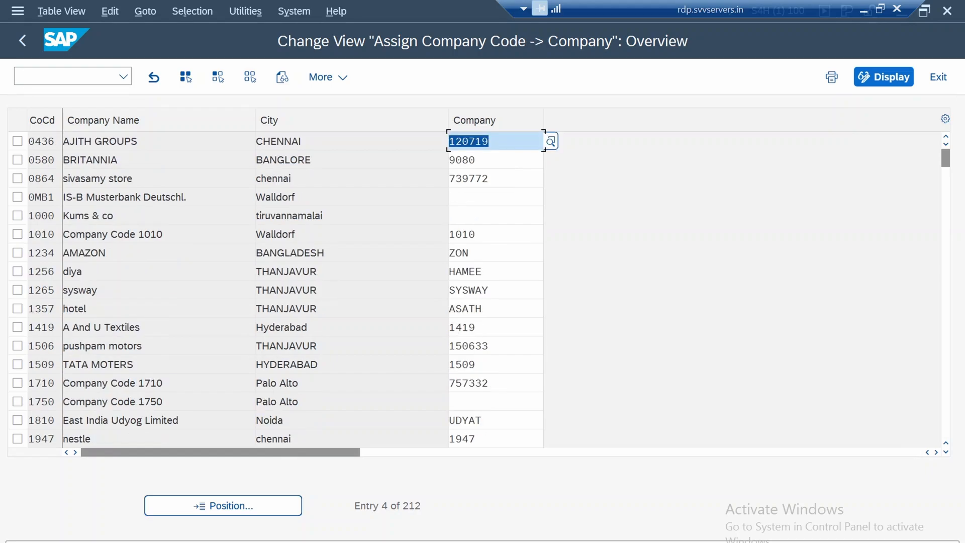
pyautogui.click(18, 401)
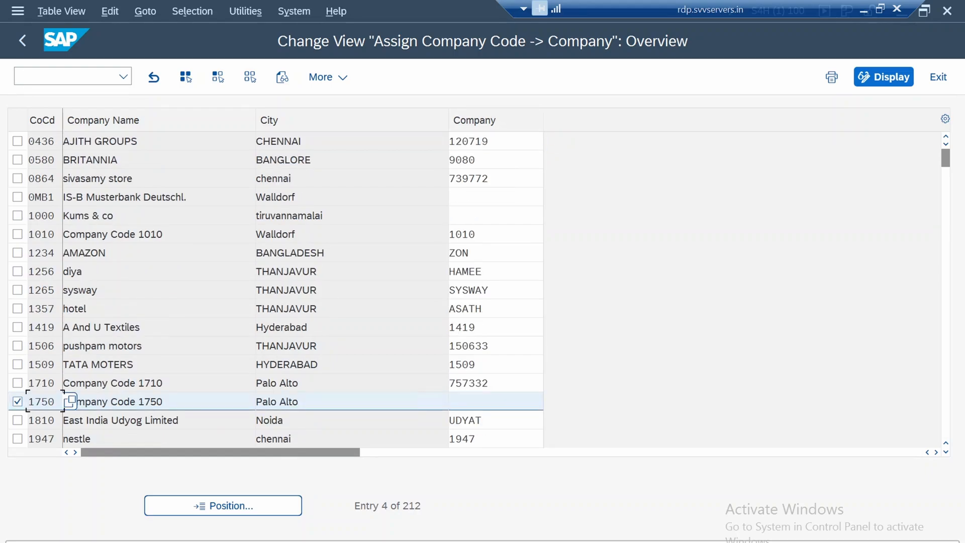
pyautogui.click(495, 402)
pyautogui.click(552, 401)
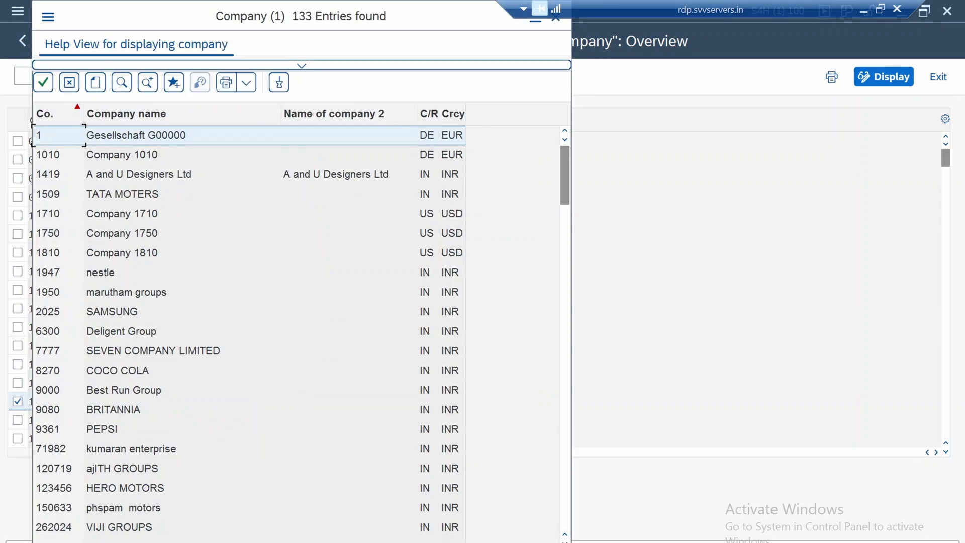
pyautogui.doubleClick(122, 234)
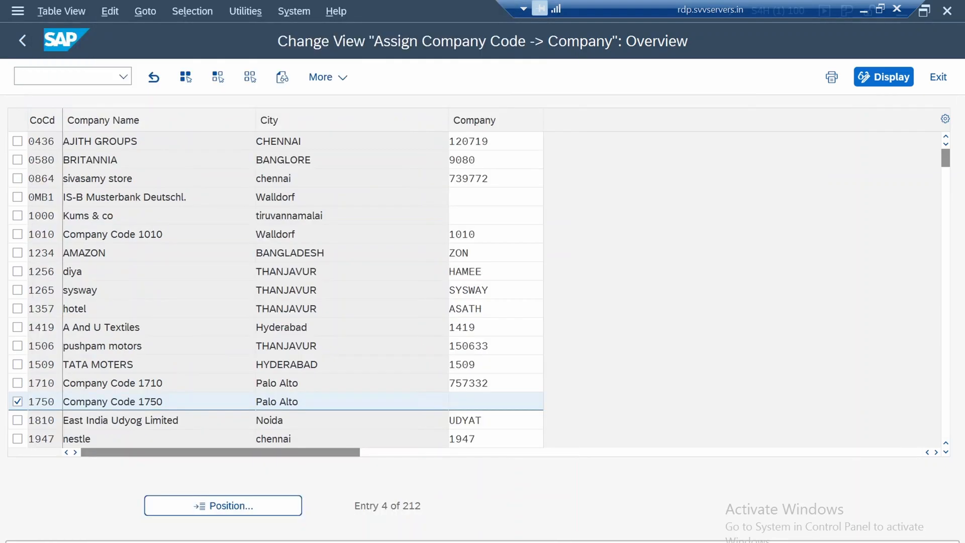
pyautogui.hotkey('ctrl', 's')
pyautogui.press('Return')
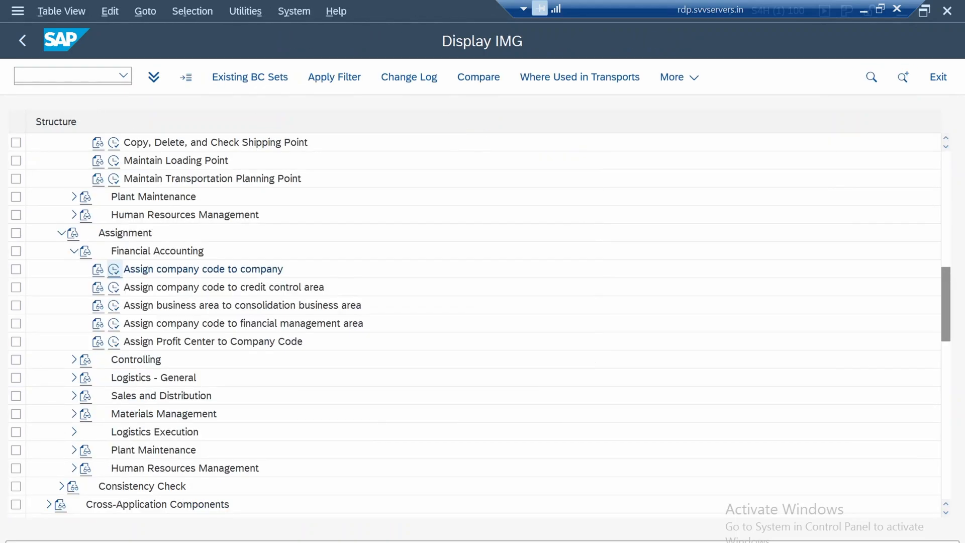
pyautogui.press('F3')
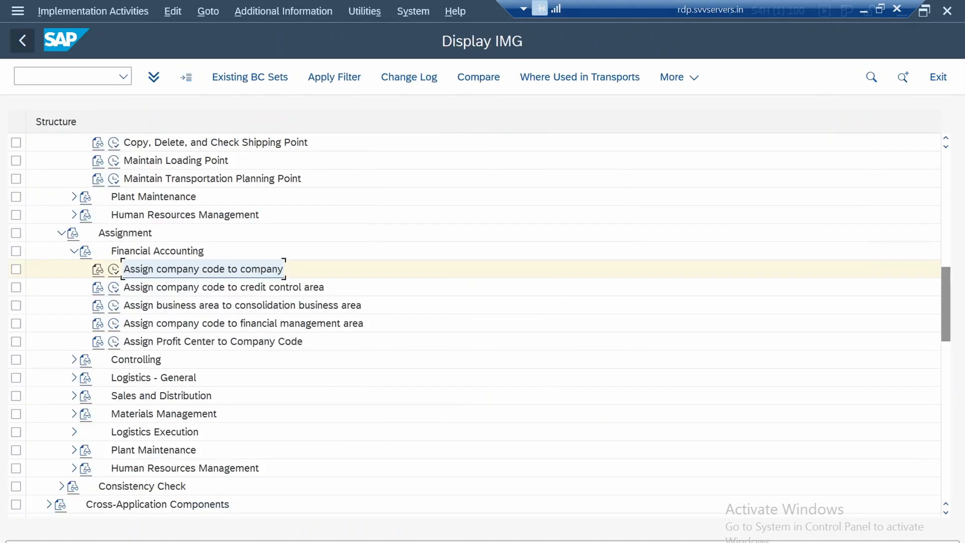
# In Assign company code to credit control area, set the credit control area of company code 1750 to 1750 and save it
pyautogui.click(114, 288)
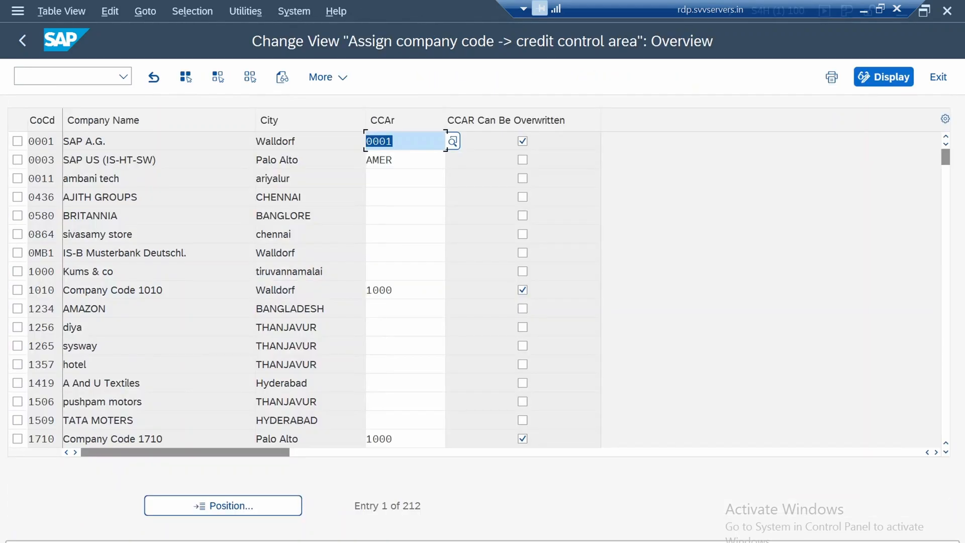
pyautogui.scroll(-1, 478, 289)
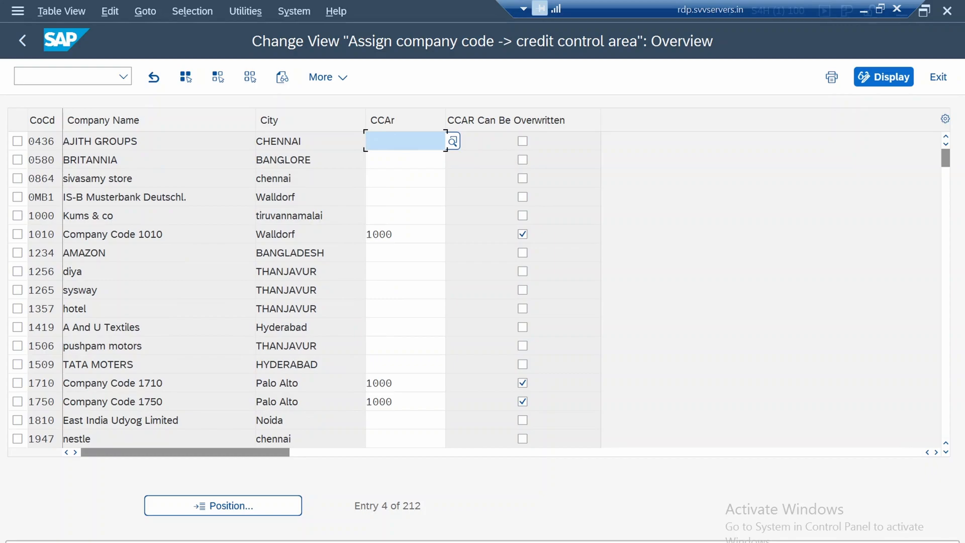
pyautogui.click(405, 401)
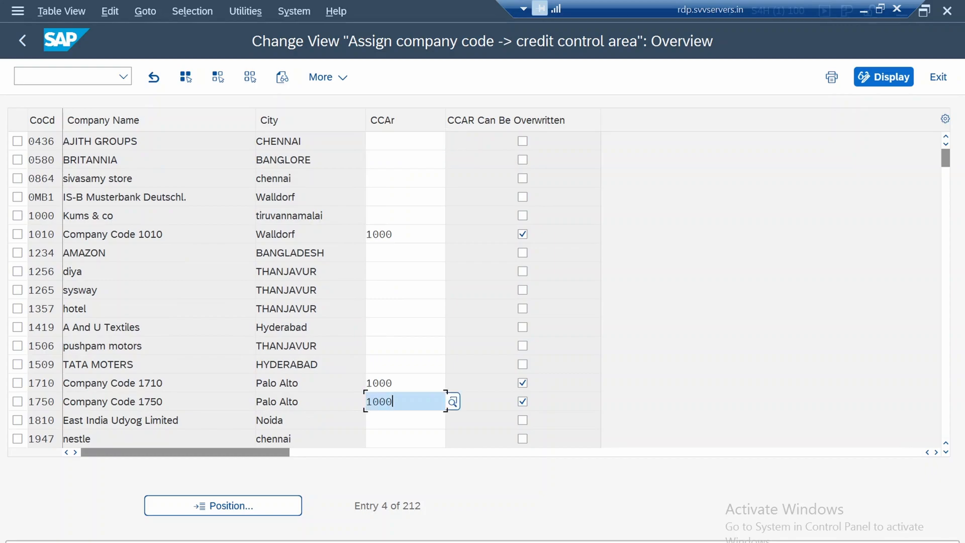
pyautogui.hotkey('ctrl', 'a')
pyautogui.write('1750')
pyautogui.hotkey('ctrl', 'a')
pyautogui.hotkey('ctrl', 's')
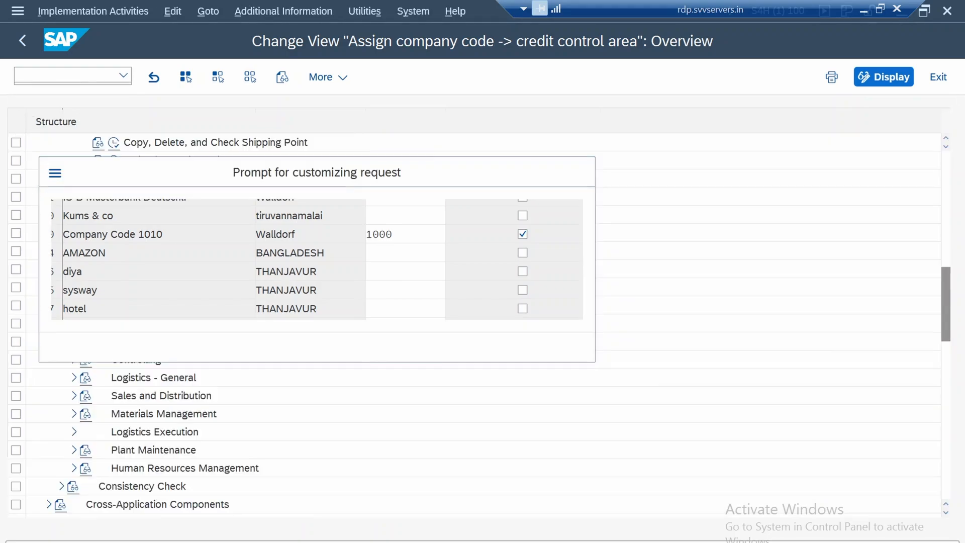
pyautogui.press('Return')
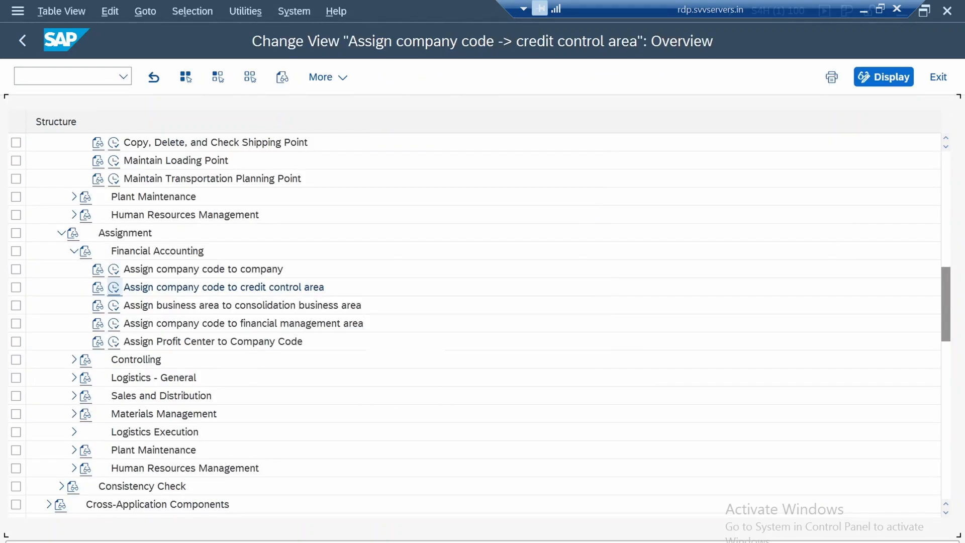
pyautogui.press('F3')
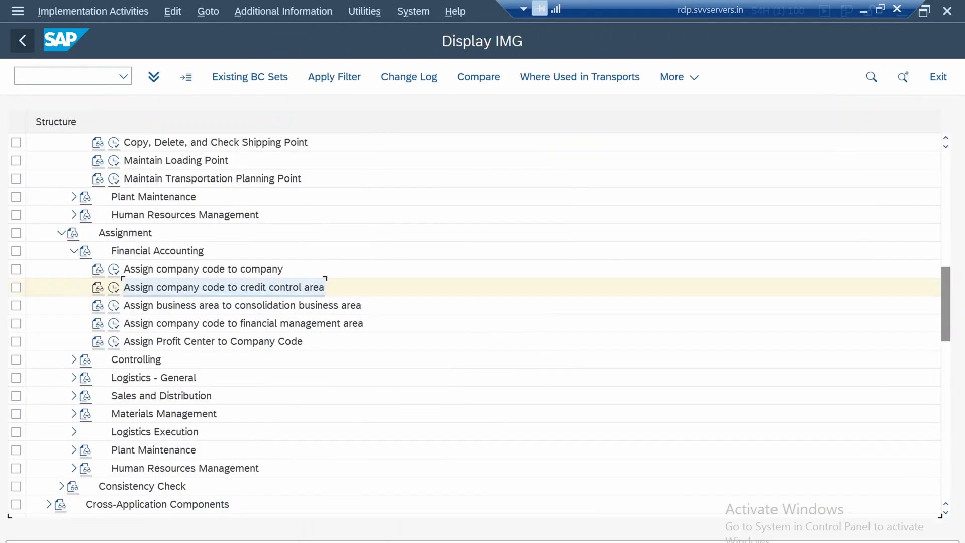
# Open the Assign company code to controlling area activity under Assignment, Controlling
pyautogui.click(242, 305)
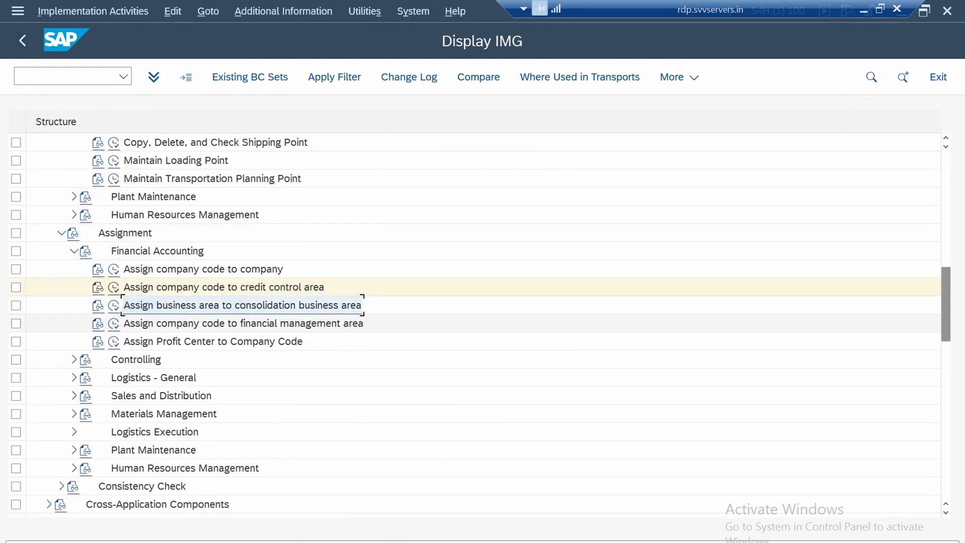
pyautogui.click(244, 323)
pyautogui.click(213, 341)
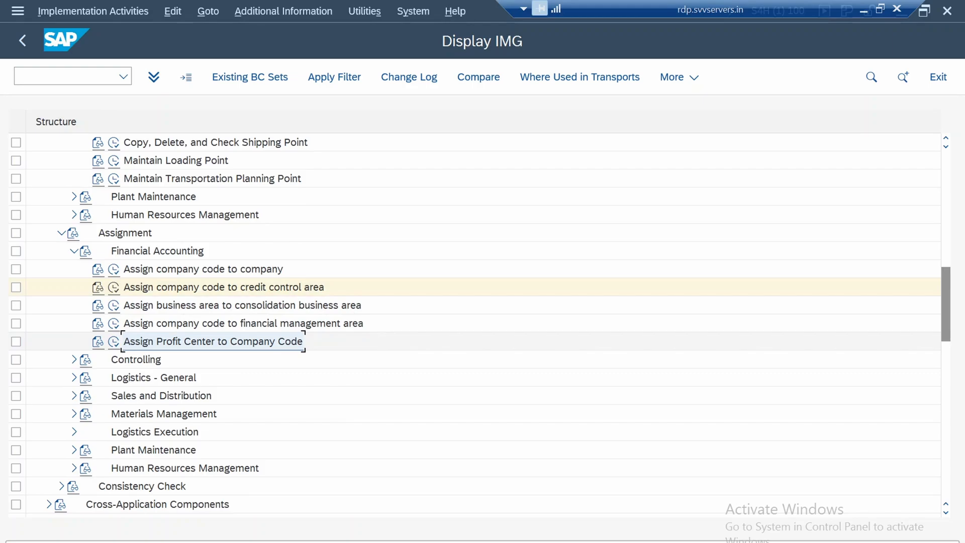
pyautogui.click(74, 359)
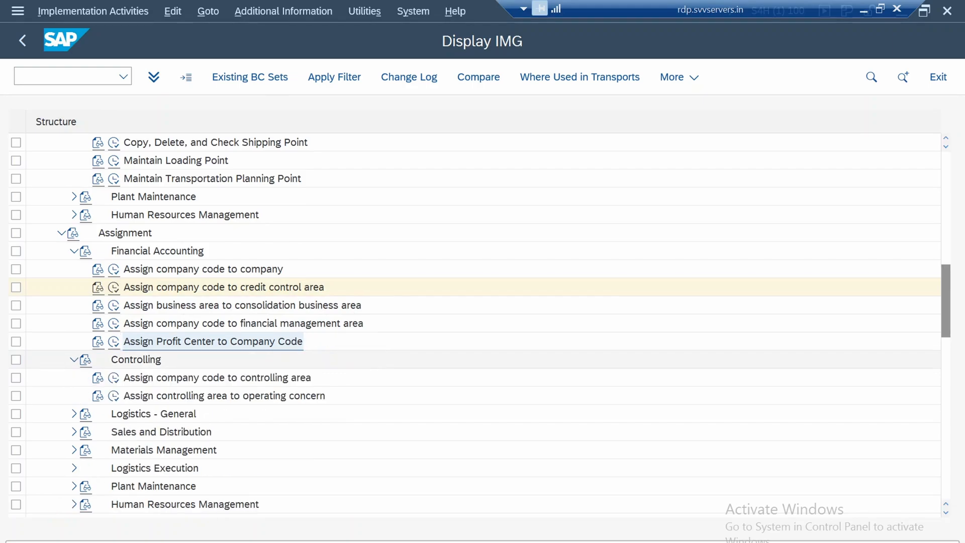
pyautogui.scroll(-2, 150, 367)
pyautogui.click(217, 342)
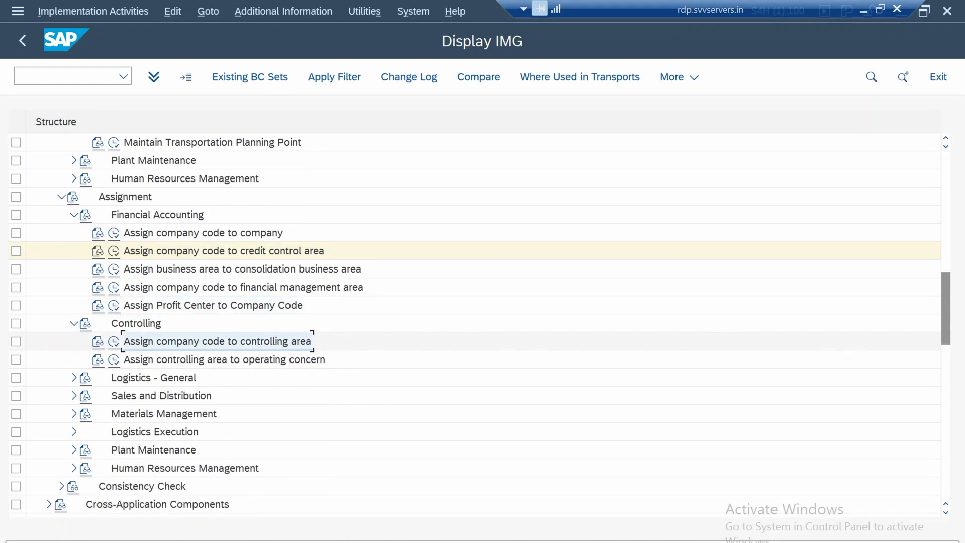
pyautogui.click(114, 342)
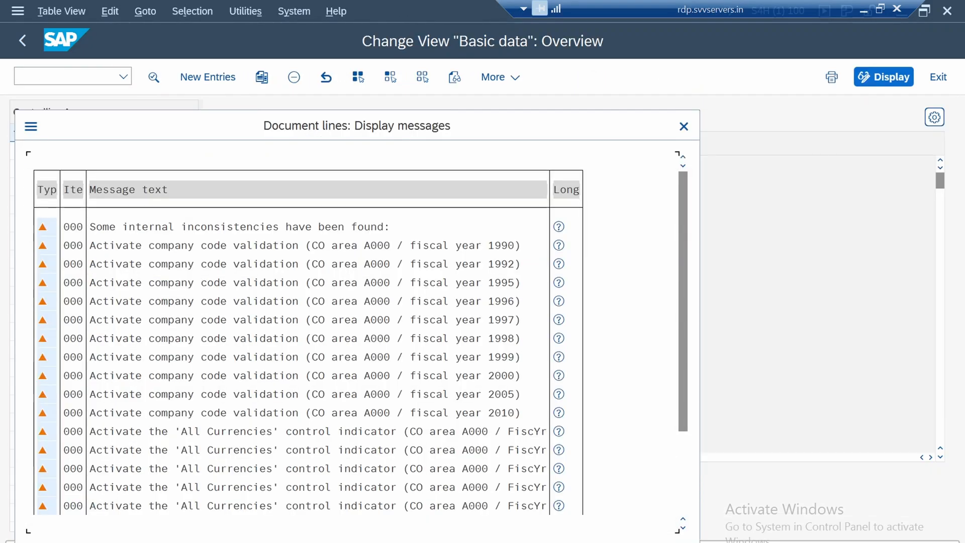
# Review and dismiss the inconsistency messages, then open the company code assignments of controlling area A000
pyautogui.scroll(-2, 302, 362)
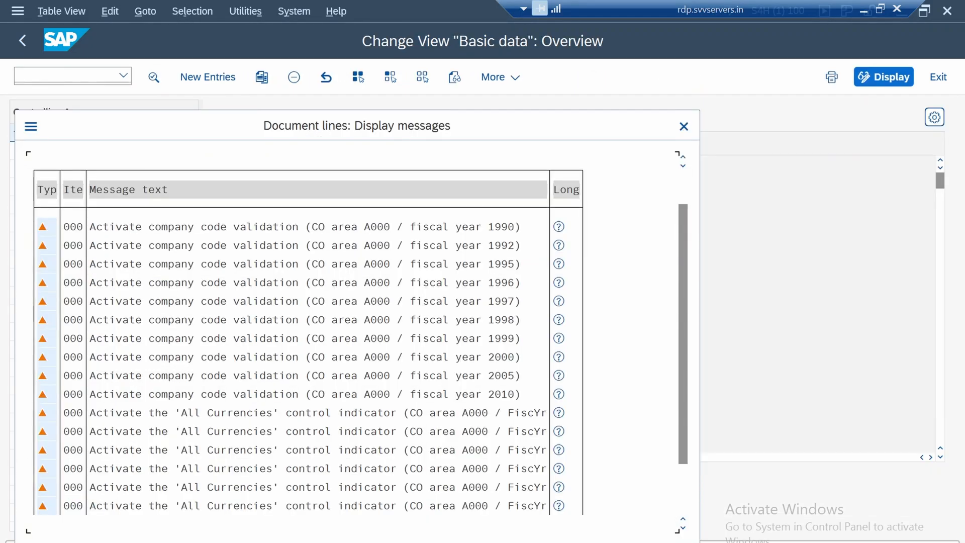
pyautogui.scroll(-3, 302, 362)
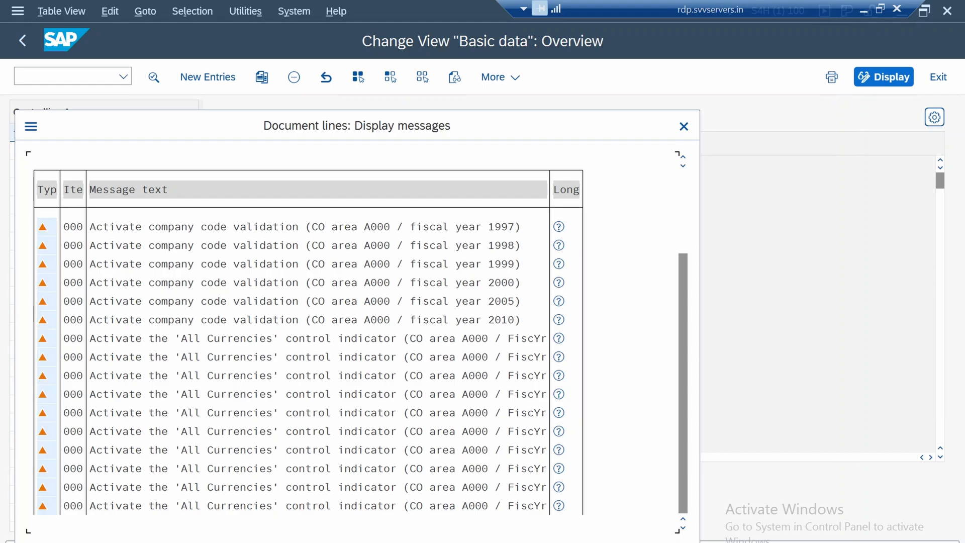
pyautogui.click(684, 126)
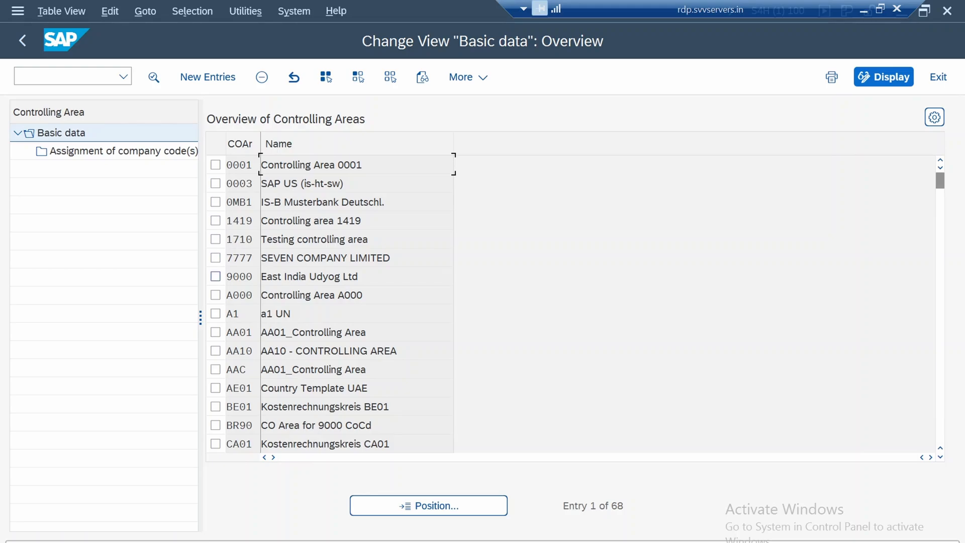
pyautogui.click(215, 295)
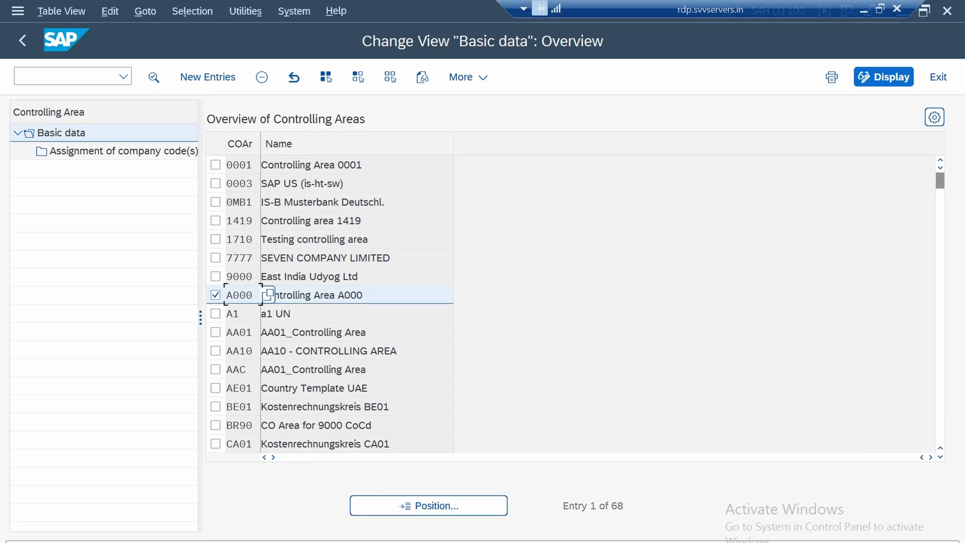
pyautogui.doubleClick(123, 151)
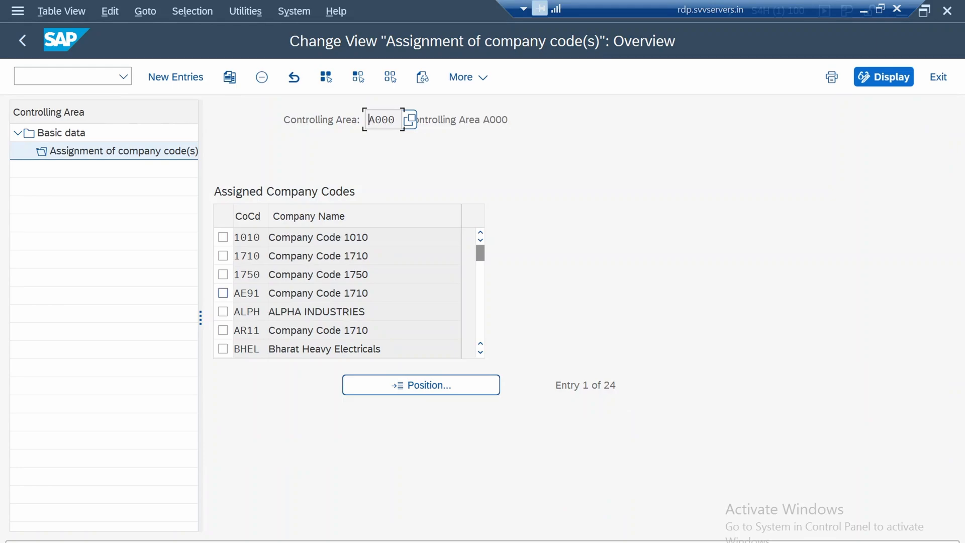
# Check controlling area A000's assigned company codes for company code 1750, and return to the IMG structure
pyautogui.click(251, 274)
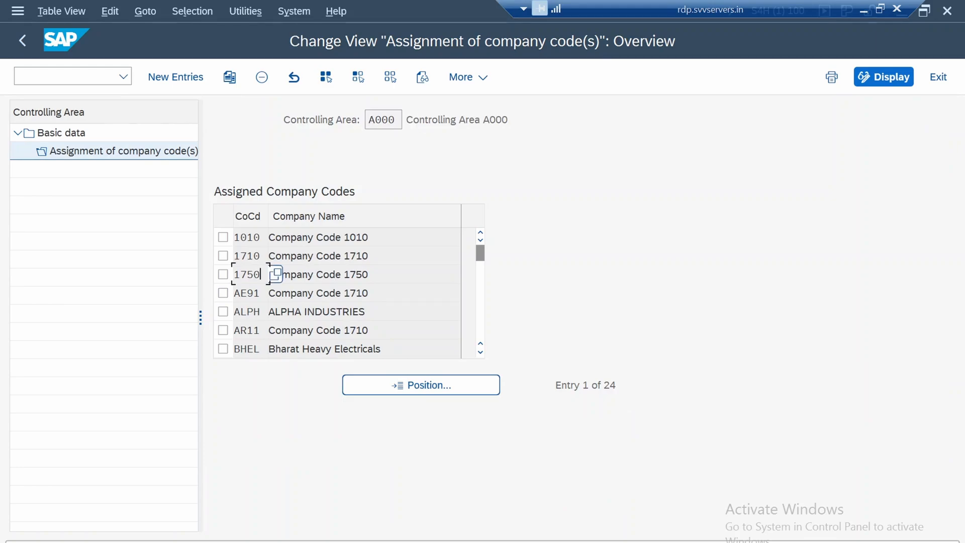
pyautogui.click(322, 275)
pyautogui.moveTo(234, 274); pyautogui.dragTo(254, 275)
pyautogui.click(254, 275)
pyautogui.click(276, 274)
pyautogui.scroll(-7, 337, 291)
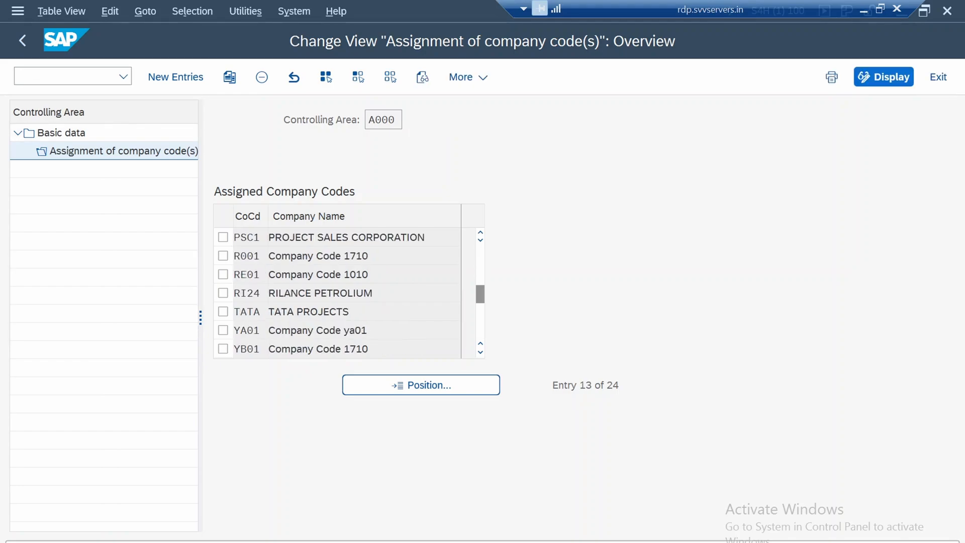
pyautogui.scroll(-1, 337, 292)
pyautogui.scroll(8, 336, 292)
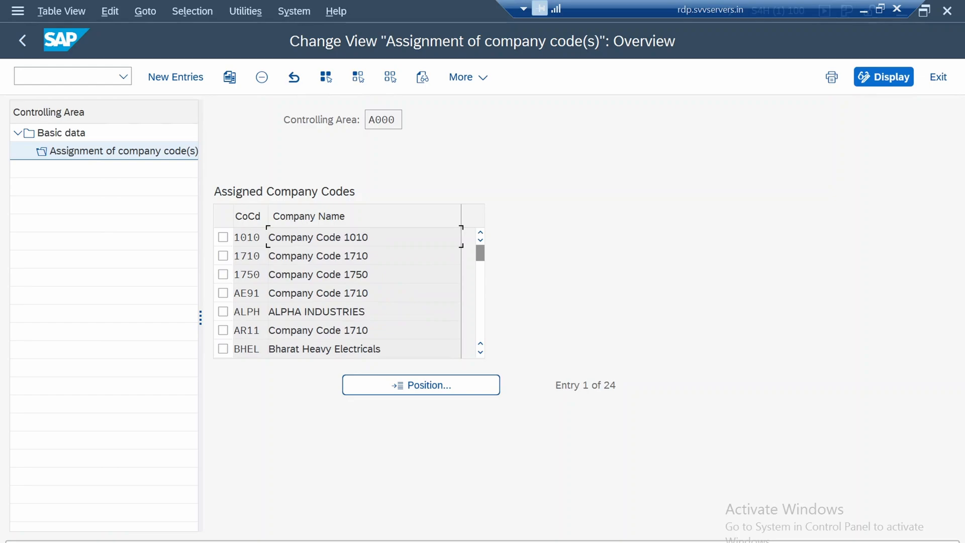
pyautogui.click(332, 293)
pyautogui.click(22, 40)
pyautogui.click(22, 40)
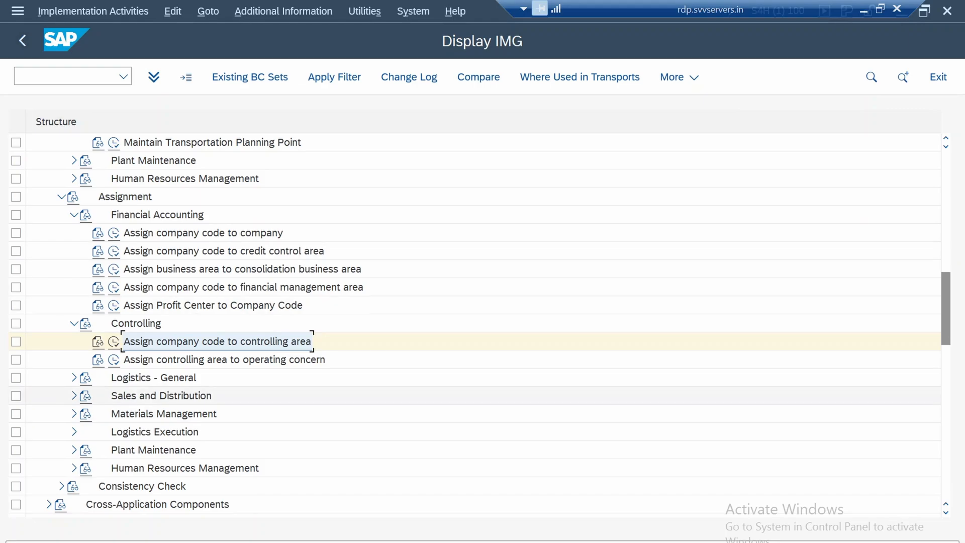
# Open the Assign plant to company code activity under Assignment, Logistics - General
pyautogui.click(224, 359)
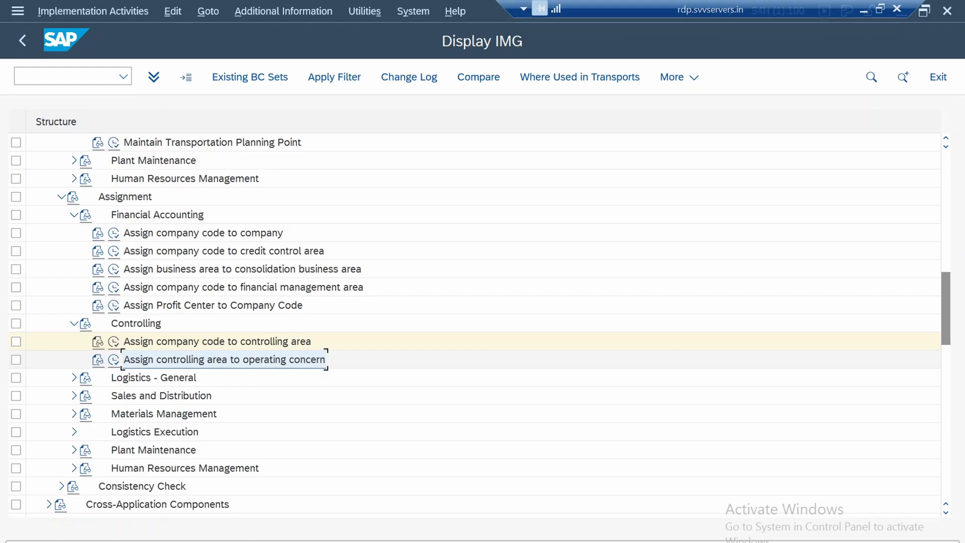
pyautogui.click(74, 378)
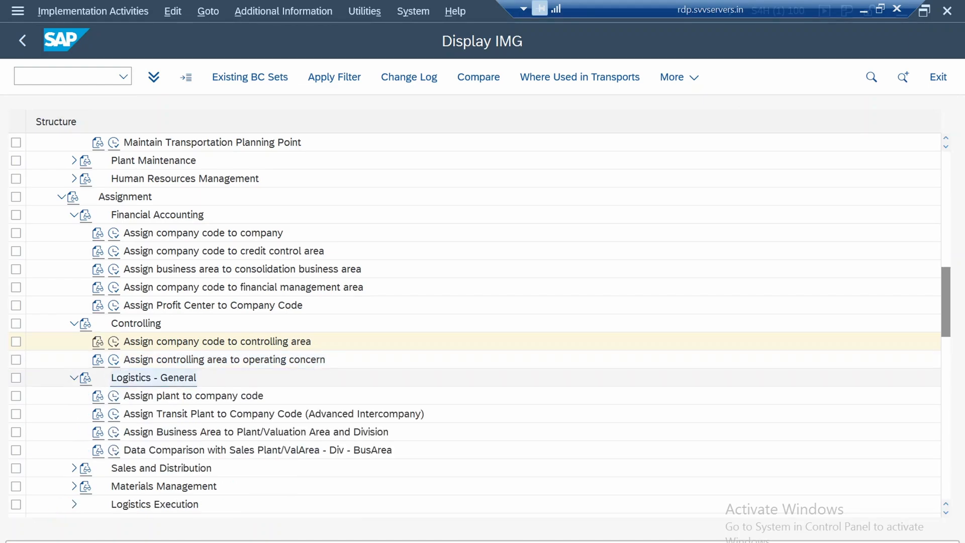
pyautogui.scroll(-1, 154, 377)
pyautogui.scroll(-1, 194, 346)
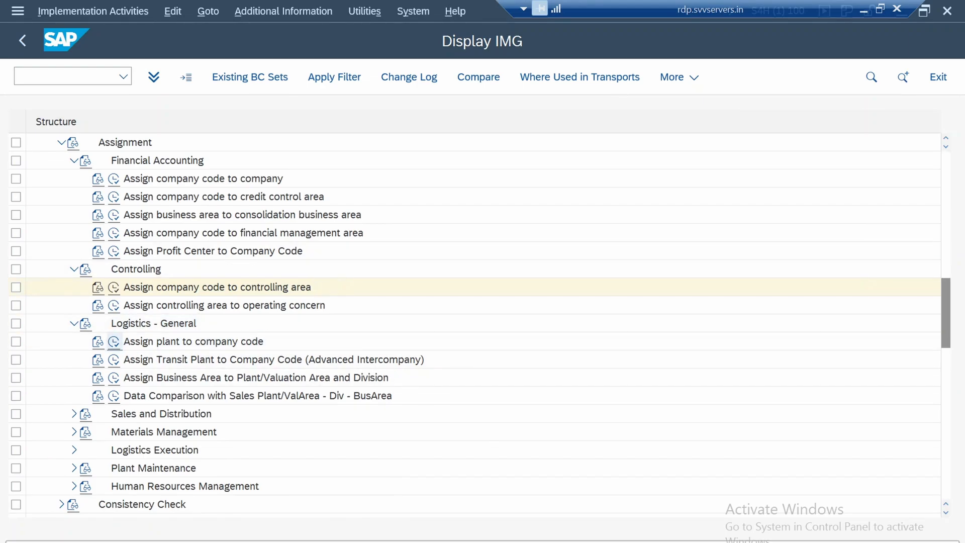
pyautogui.click(114, 342)
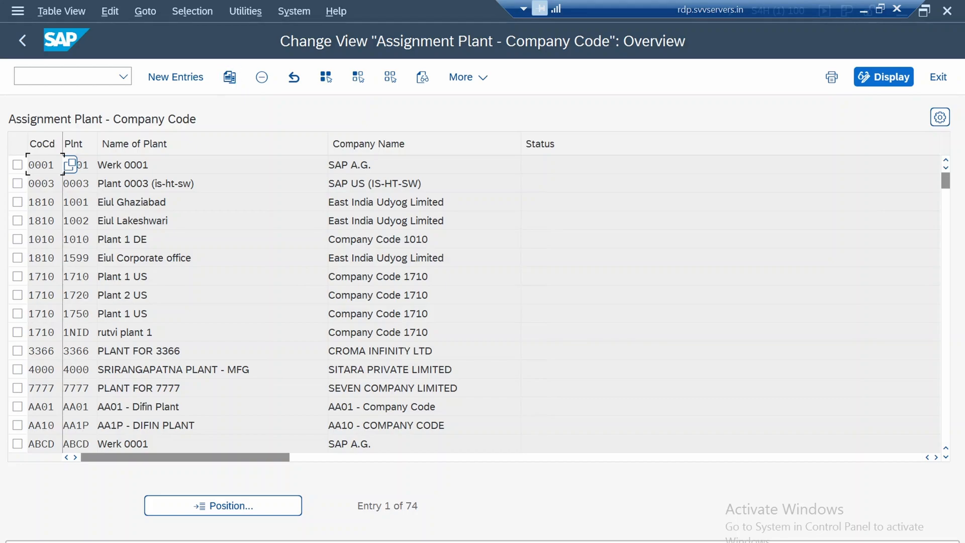
pyautogui.click(175, 76)
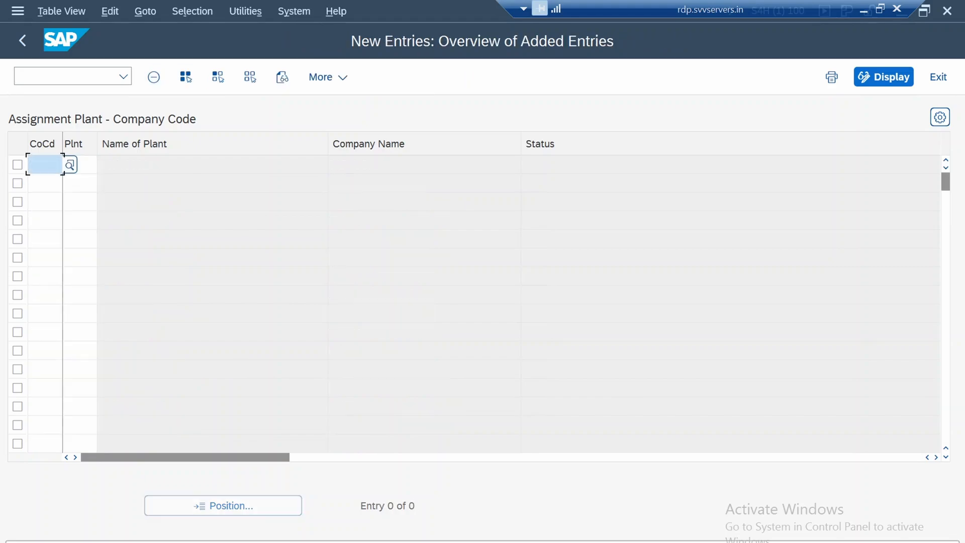
pyautogui.write('1750')
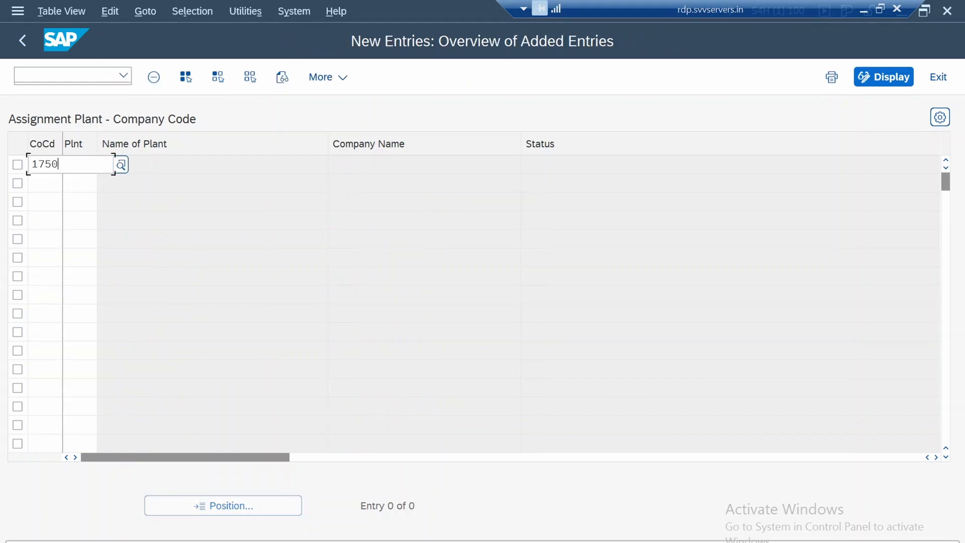
pyautogui.press('Tab')
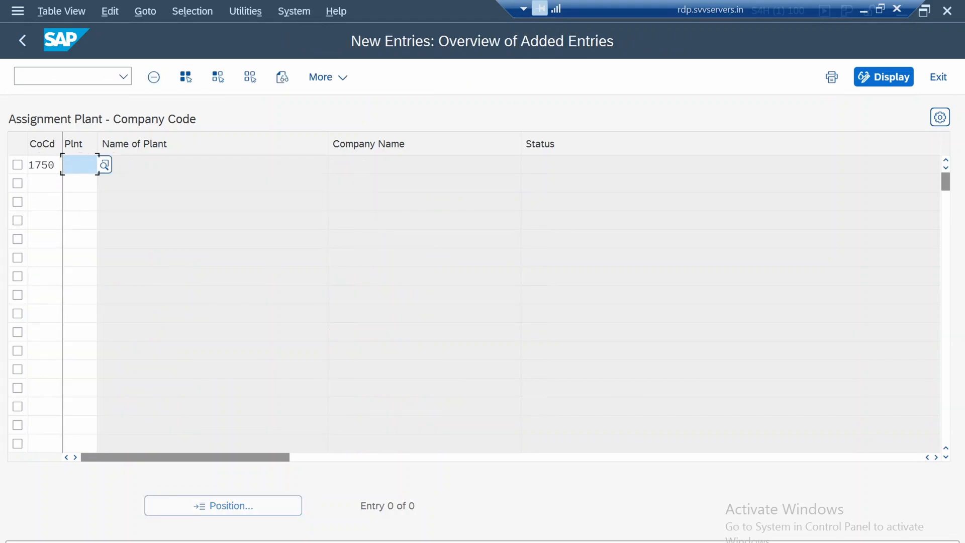
pyautogui.write('1750')
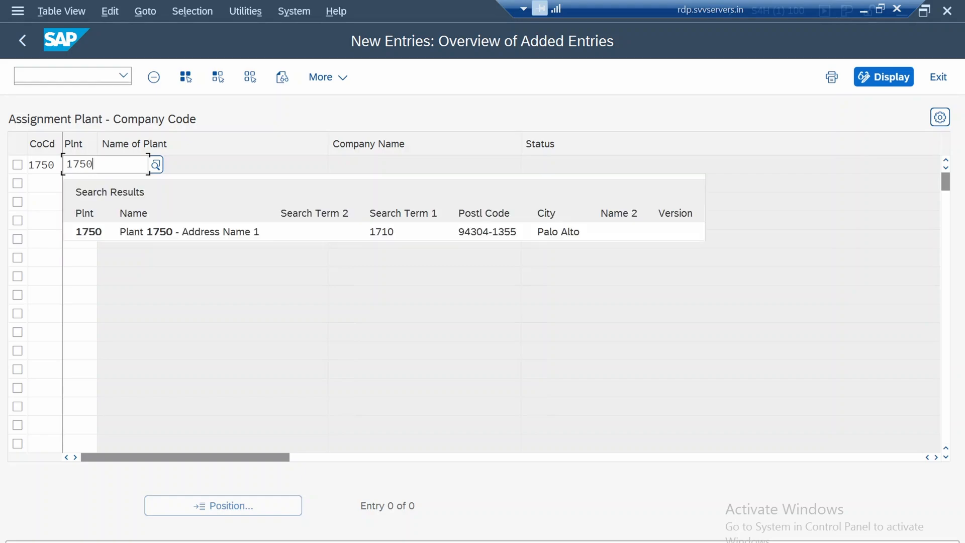
pyautogui.press('Down')
pyautogui.press('Return')
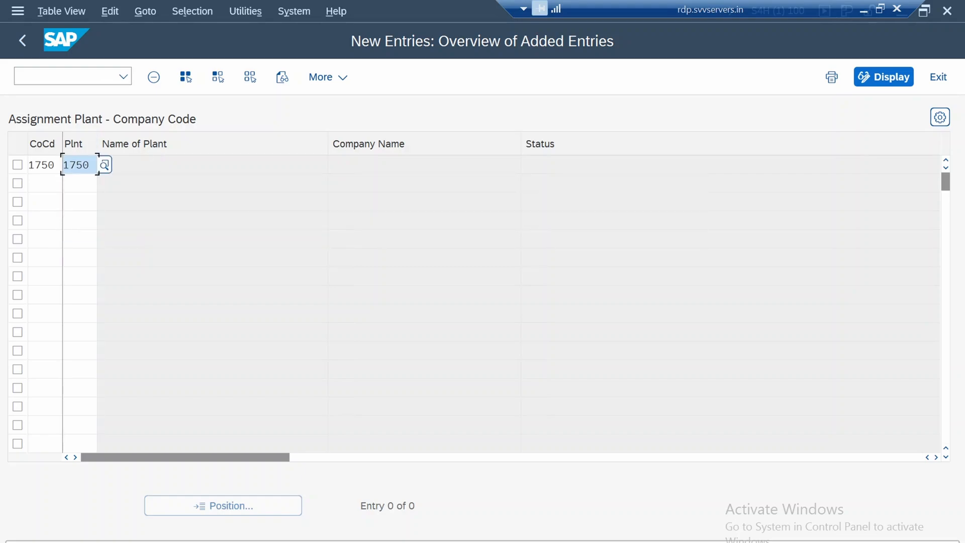
pyautogui.press('Return')
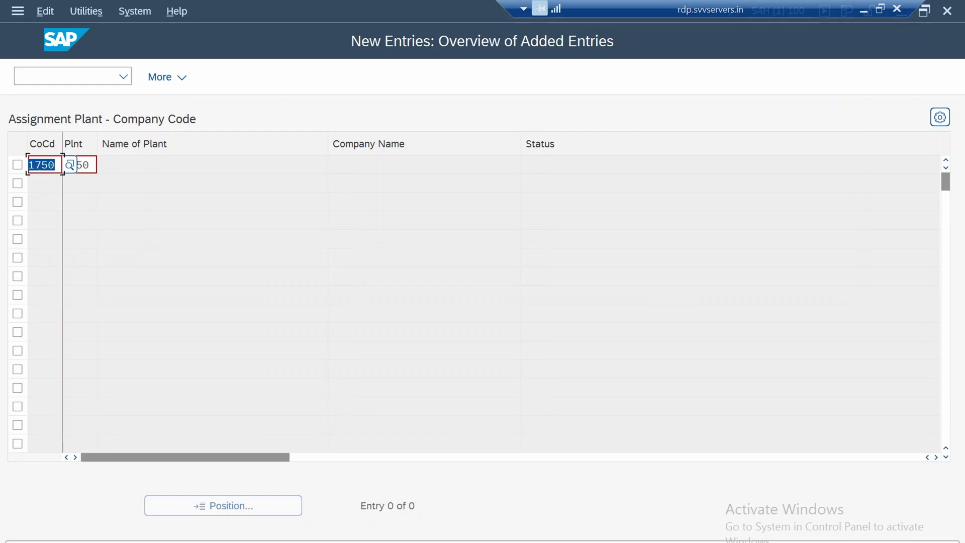
pyautogui.click(90, 164)
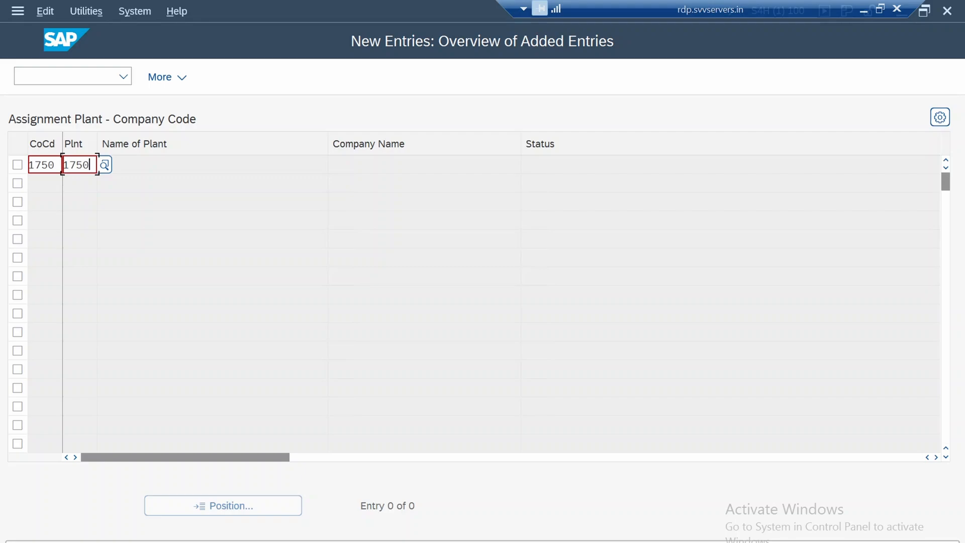
pyautogui.click(168, 77)
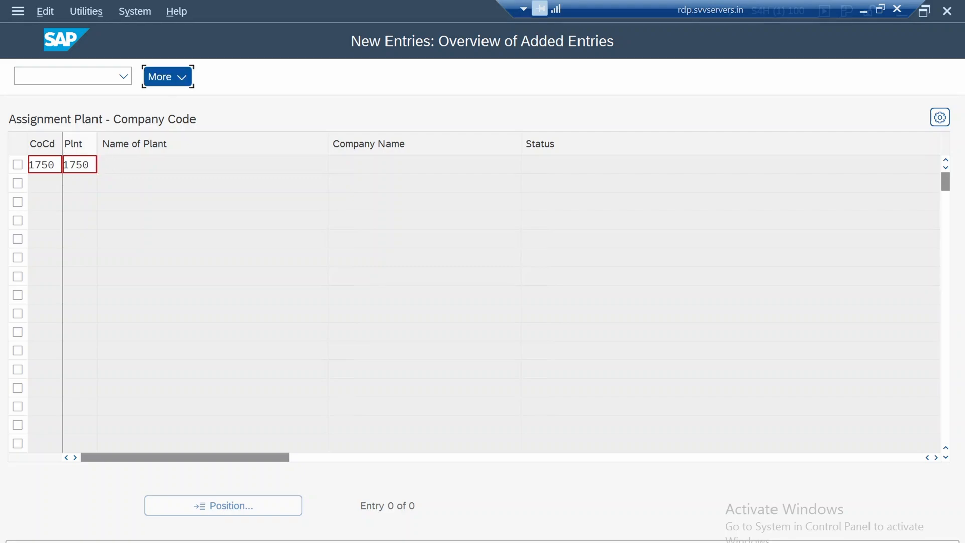
pyautogui.press('Return')
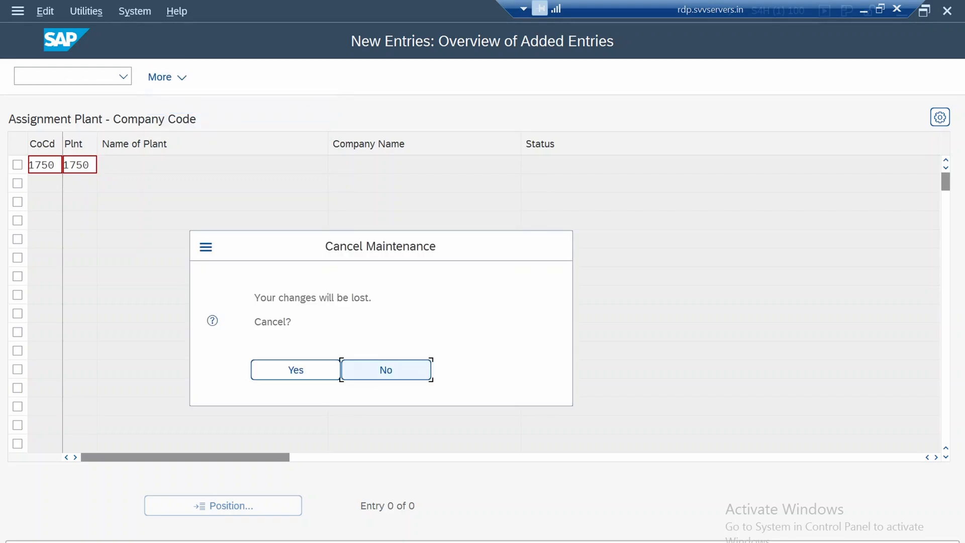
pyautogui.press('Left')
pyautogui.press('Return')
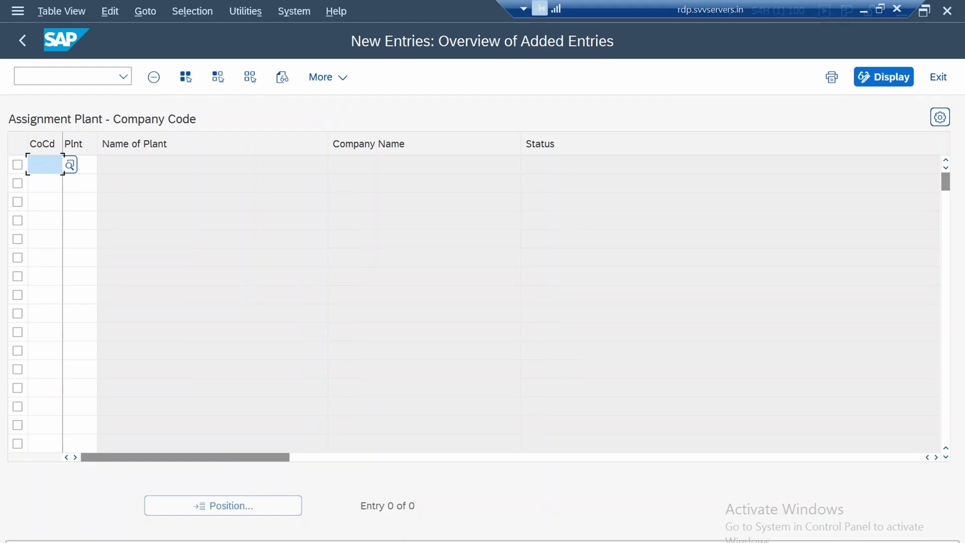
pyautogui.click(22, 41)
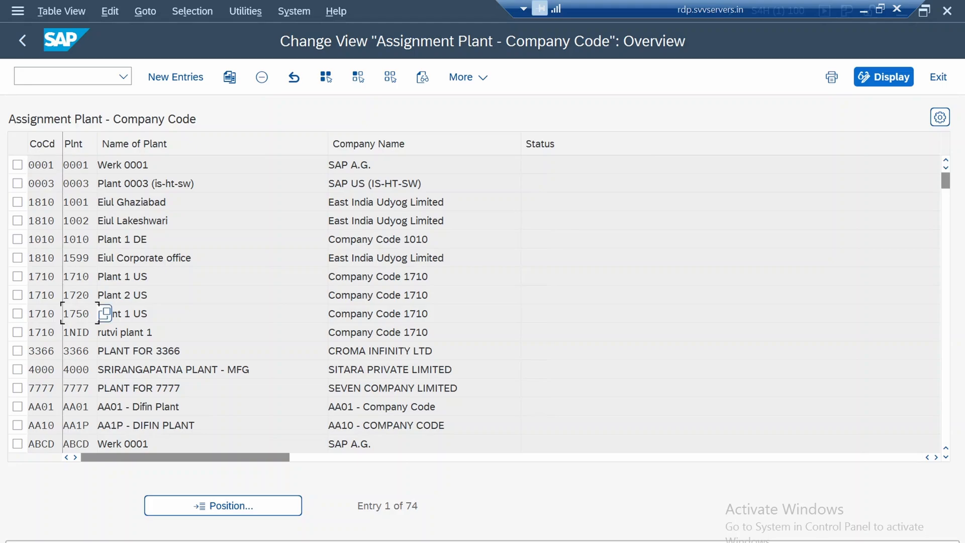
# Delete the assignment of plant 1750 to company code 1710 and save it to the 1750 Baseline Configuration customizing request
pyautogui.click(45, 313)
pyautogui.click(82, 313)
pyautogui.click(18, 313)
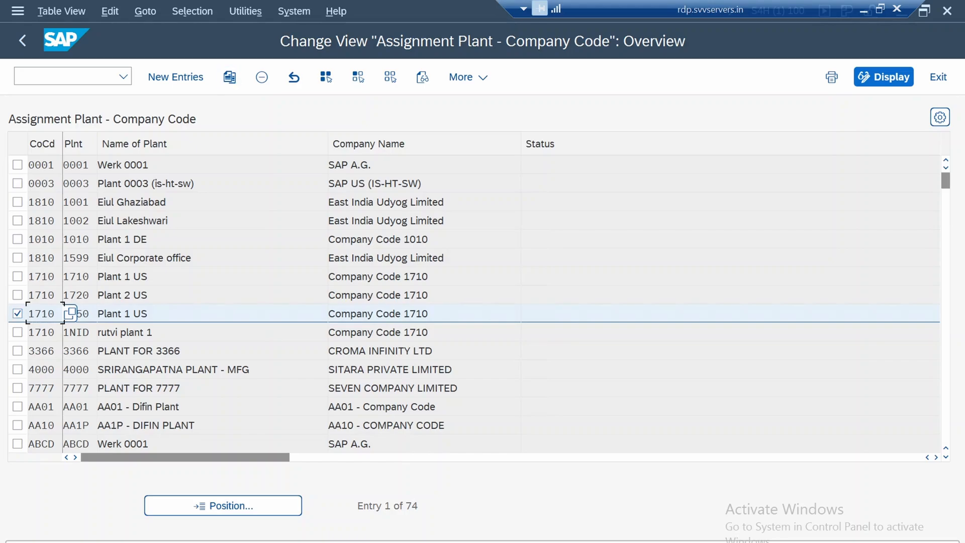
pyautogui.click(262, 77)
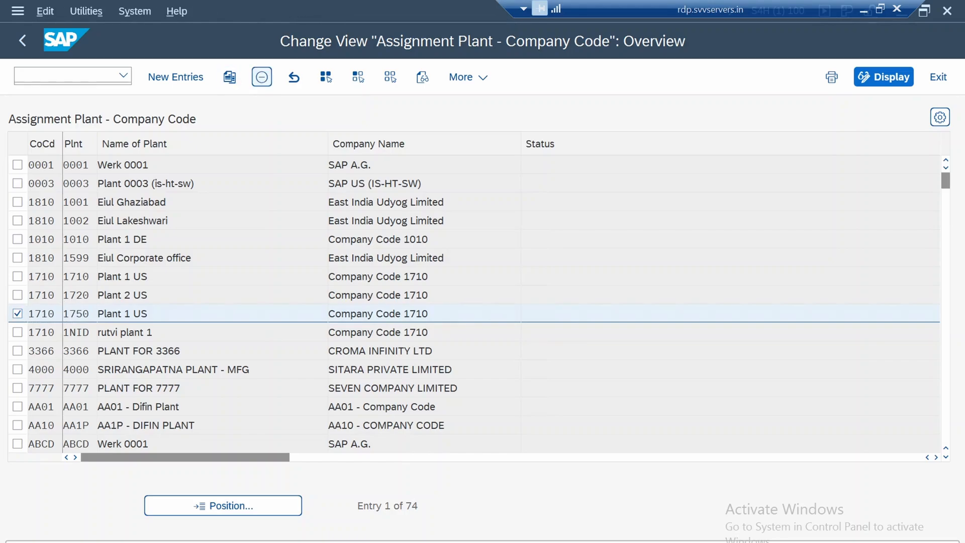
pyautogui.press('Return')
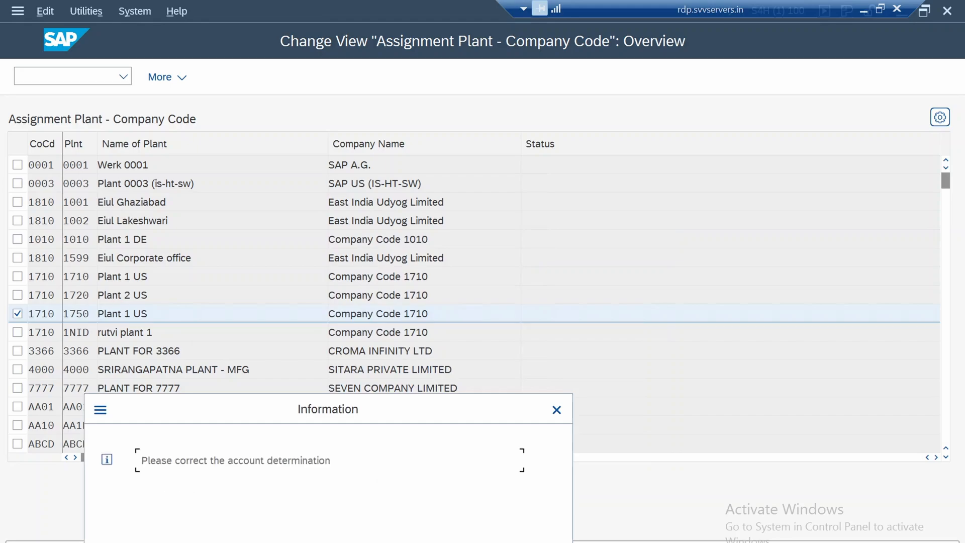
pyautogui.press('Return')
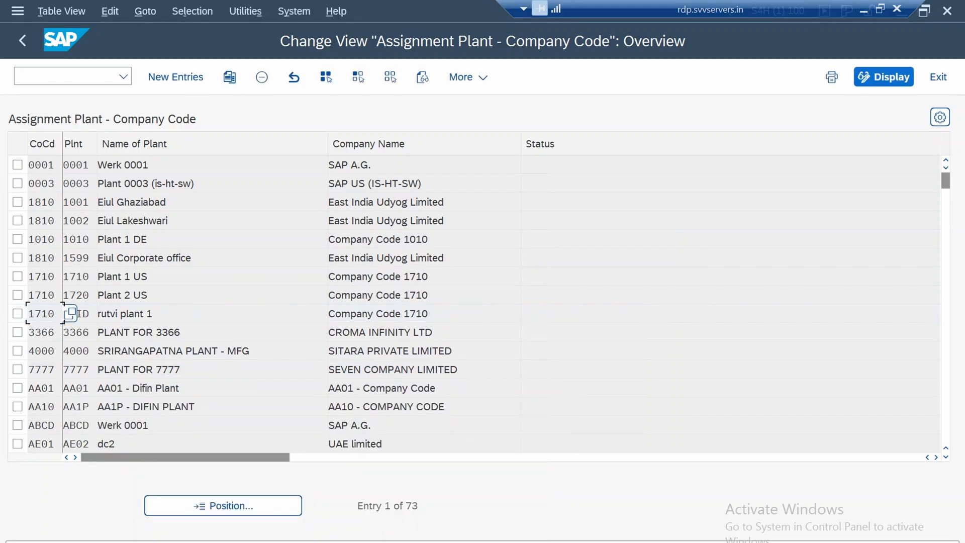
pyautogui.hotkey('ctrl', 's')
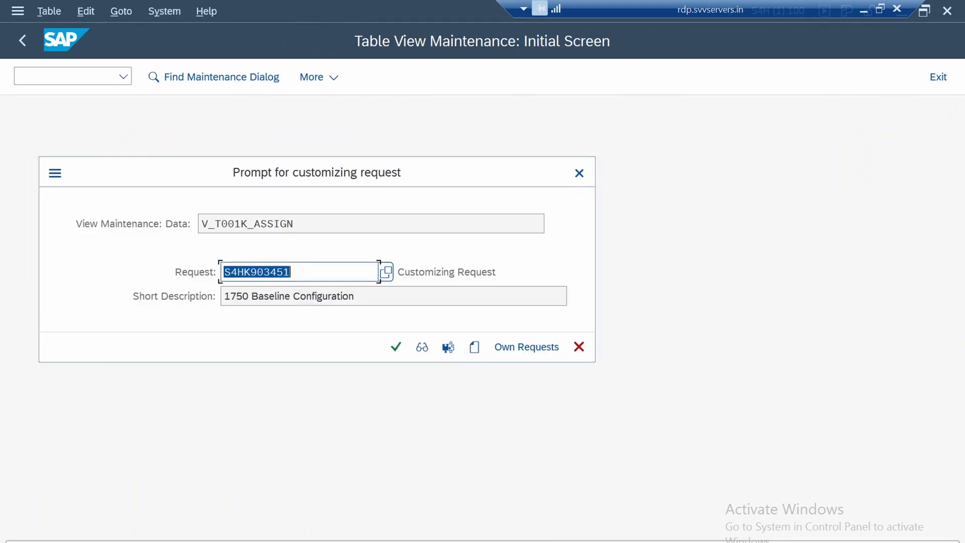
pyautogui.press('Return')
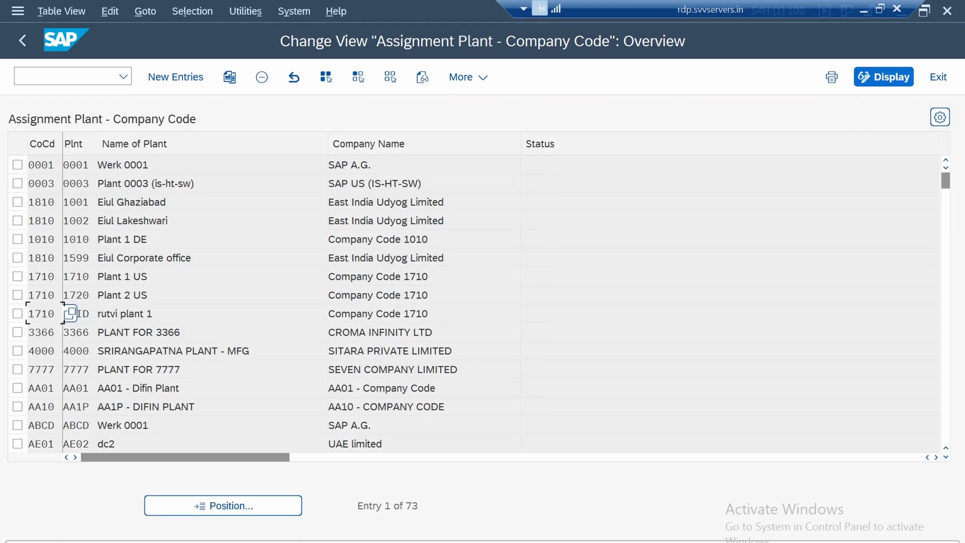
# Add a new entry assigning plant 1750 to company code 1750, and return to the assignment overview
pyautogui.click(175, 77)
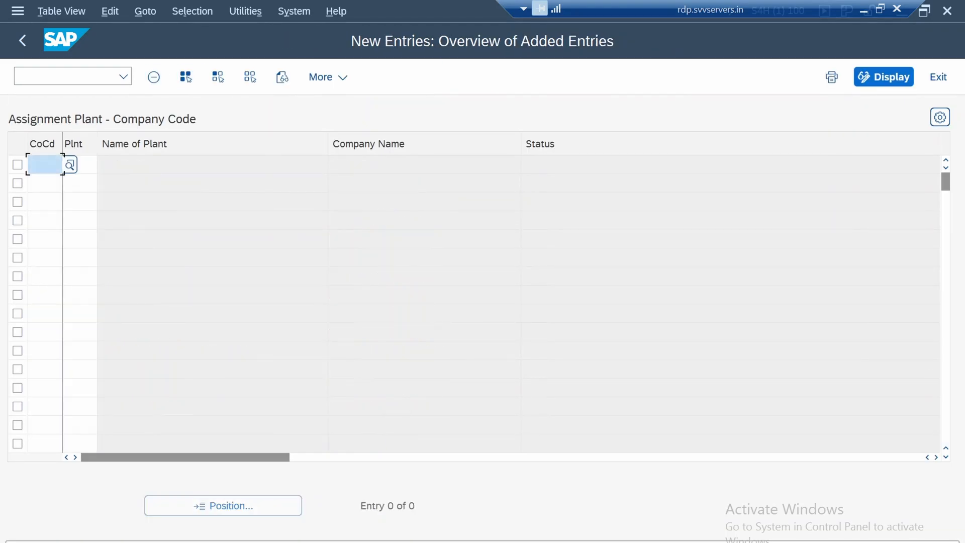
pyautogui.write('1750')
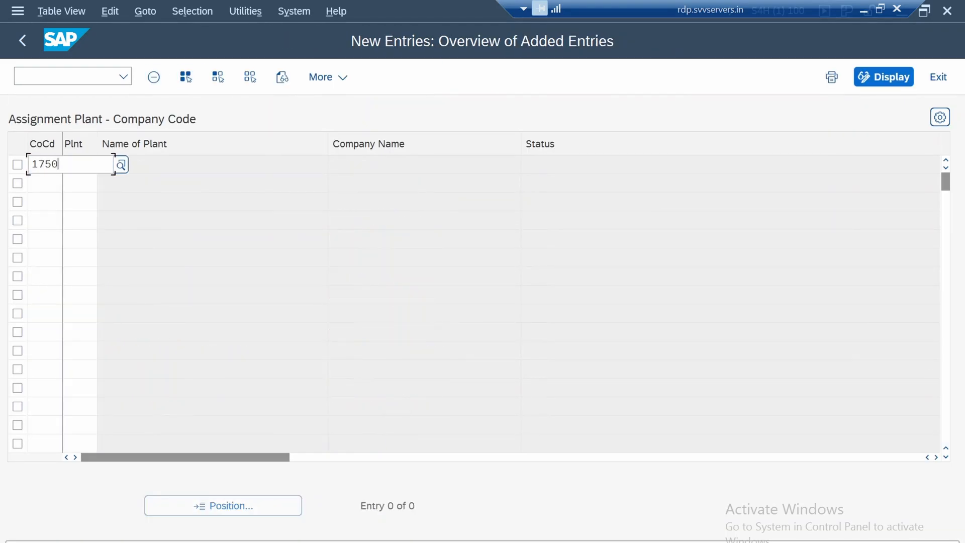
pyautogui.press('Tab')
pyautogui.write('1750')
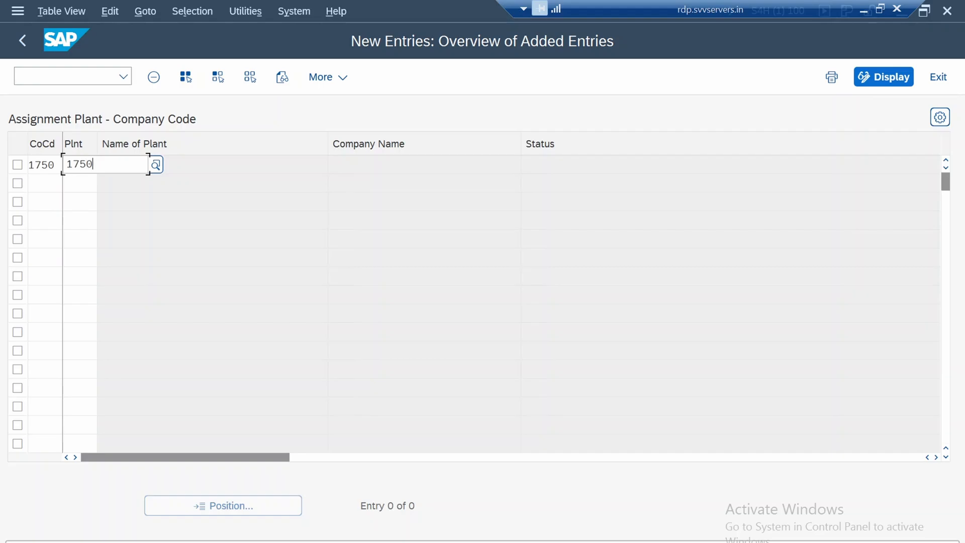
pyautogui.press('Return')
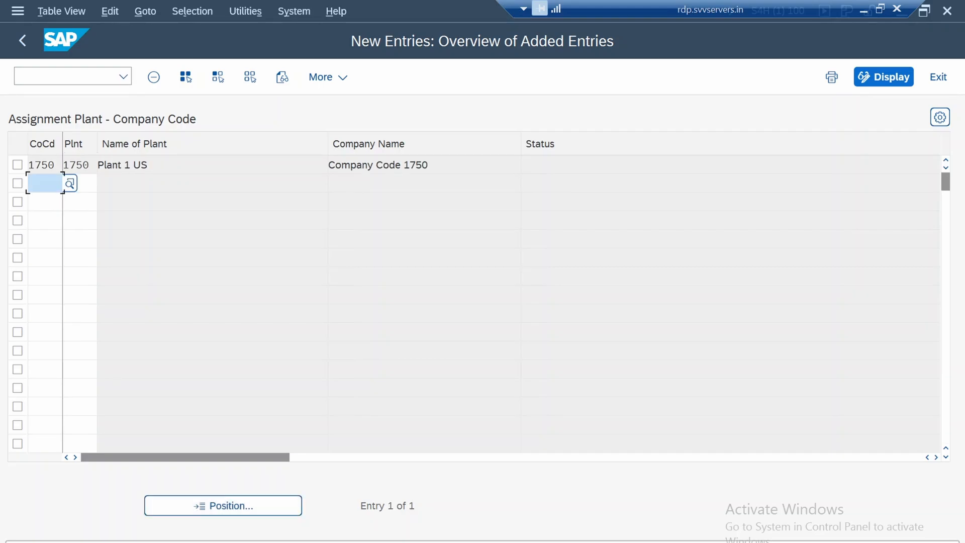
pyautogui.press('F3')
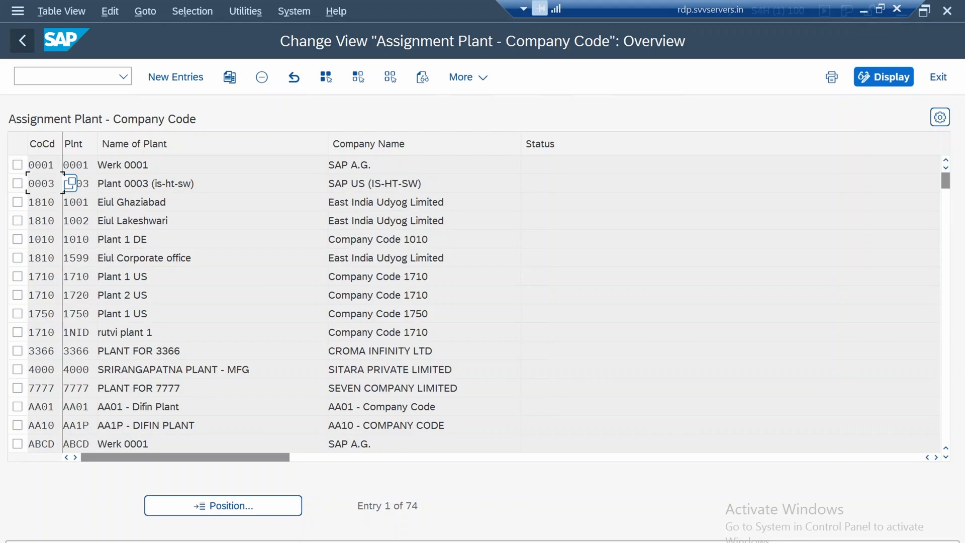
# Return to the IMG structure and look over the remaining Logistics - General assignment activities below Assign plant to company code
pyautogui.press('F3')
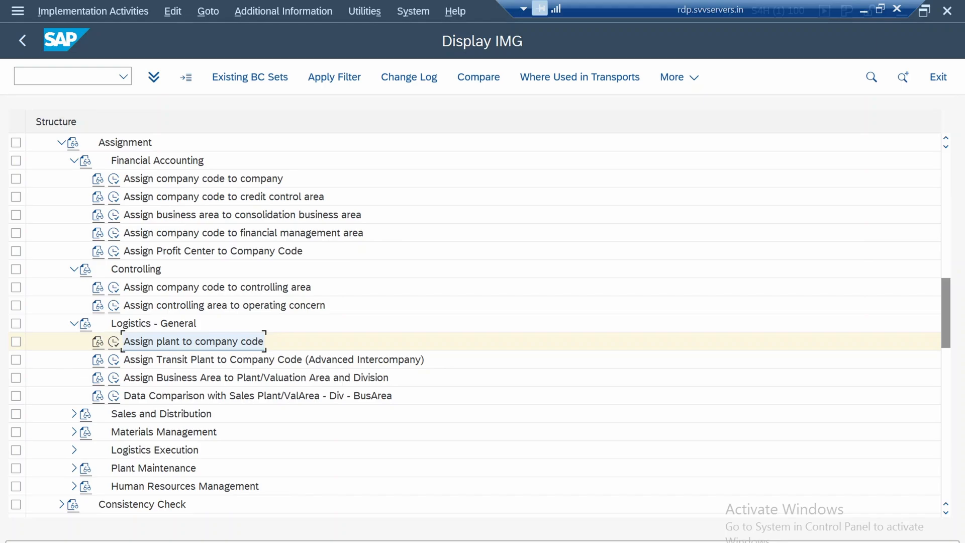
pyautogui.click(274, 360)
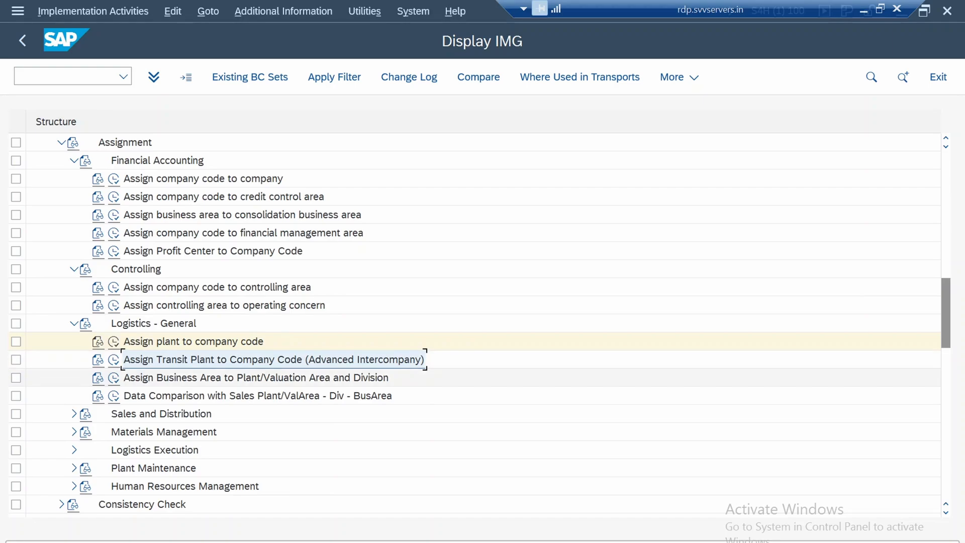
pyautogui.click(256, 378)
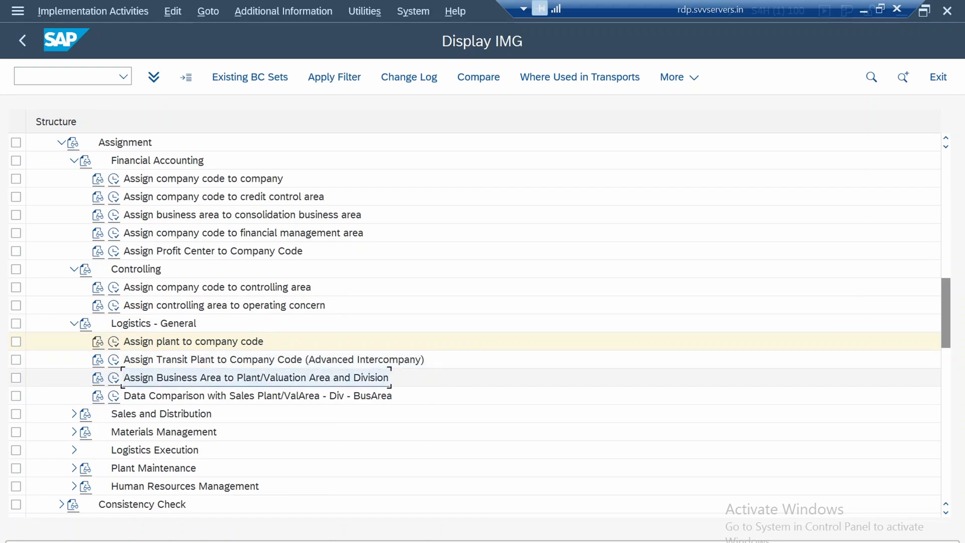
pyautogui.click(258, 396)
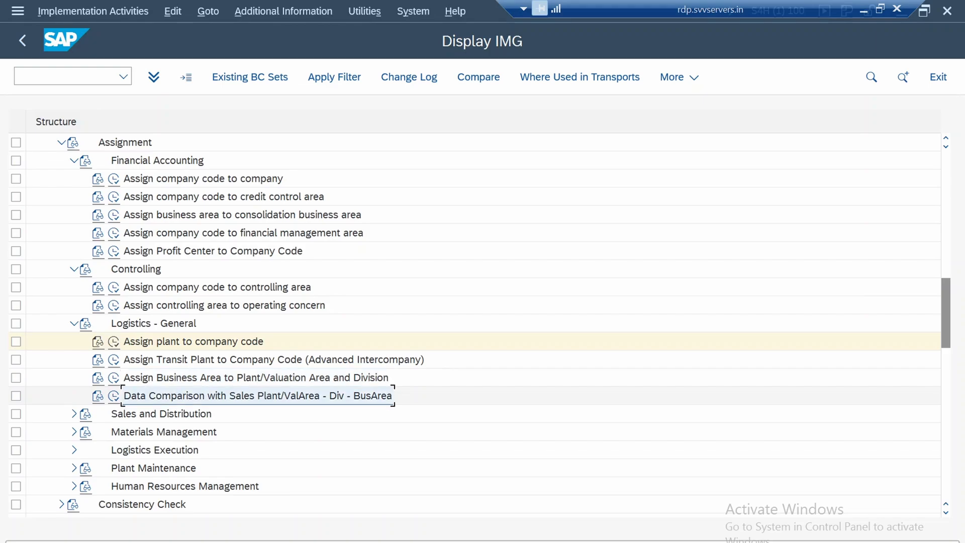
# Expand the Sales and Distribution assignments and select the Assign sales organization to company code activity
pyautogui.scroll(-4, 482, 359)
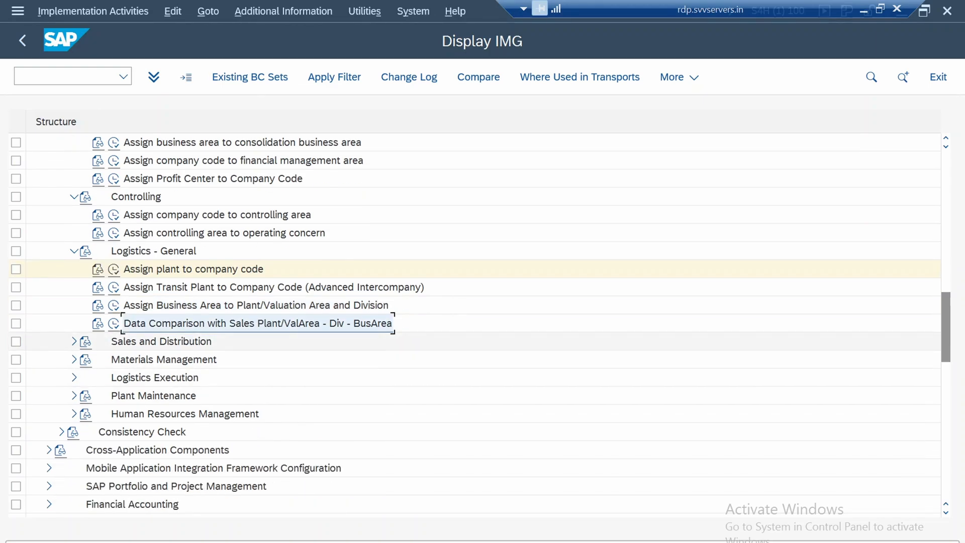
pyautogui.click(74, 342)
pyautogui.scroll(-1, 73, 342)
pyautogui.scroll(-2, 322, 341)
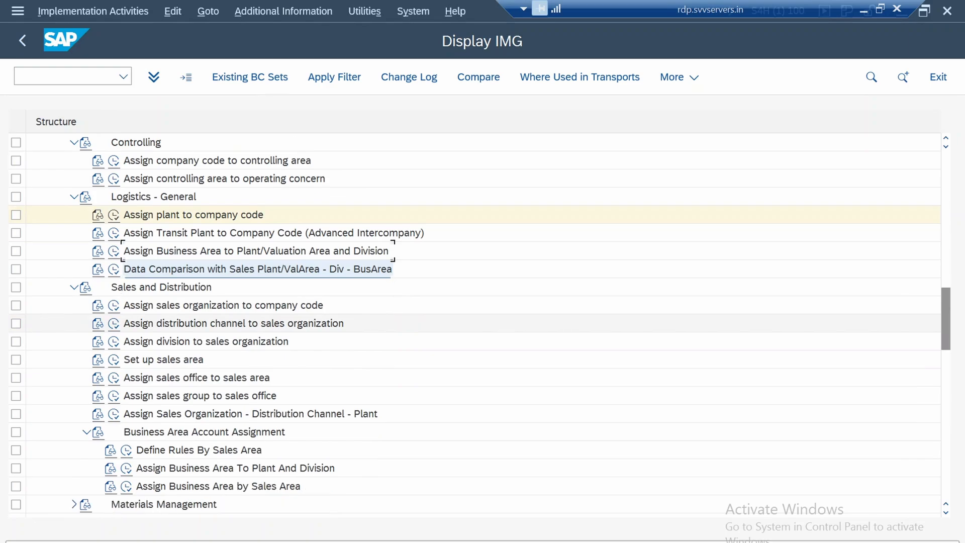
pyautogui.click(322, 287)
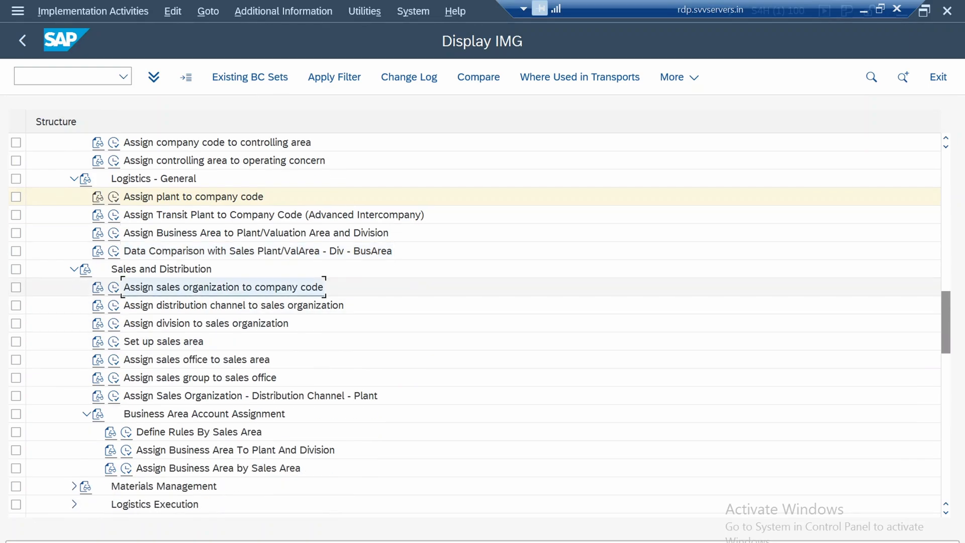
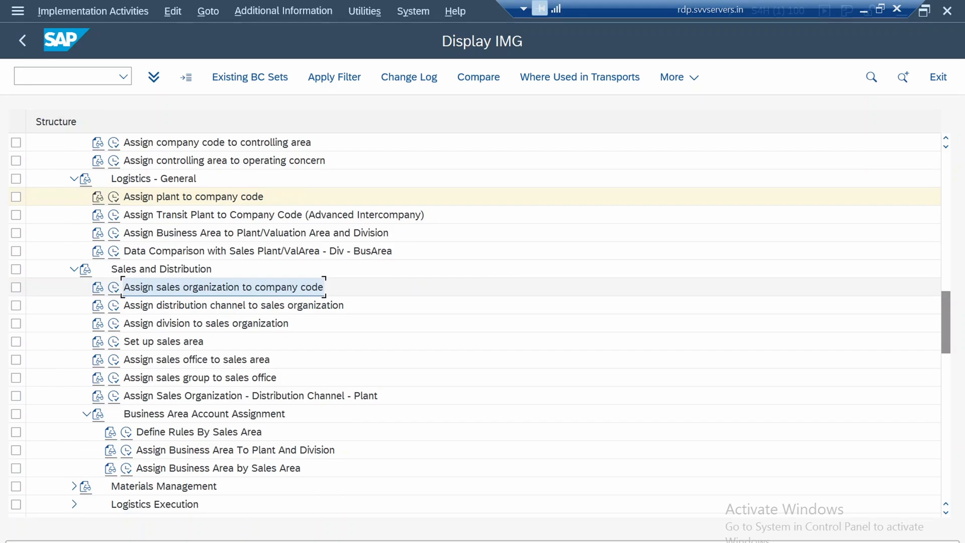
# Assign sales organization 1750 to company code 1750 and save it to the 1750 Baseline Configuration customizing request
pyautogui.click(114, 287)
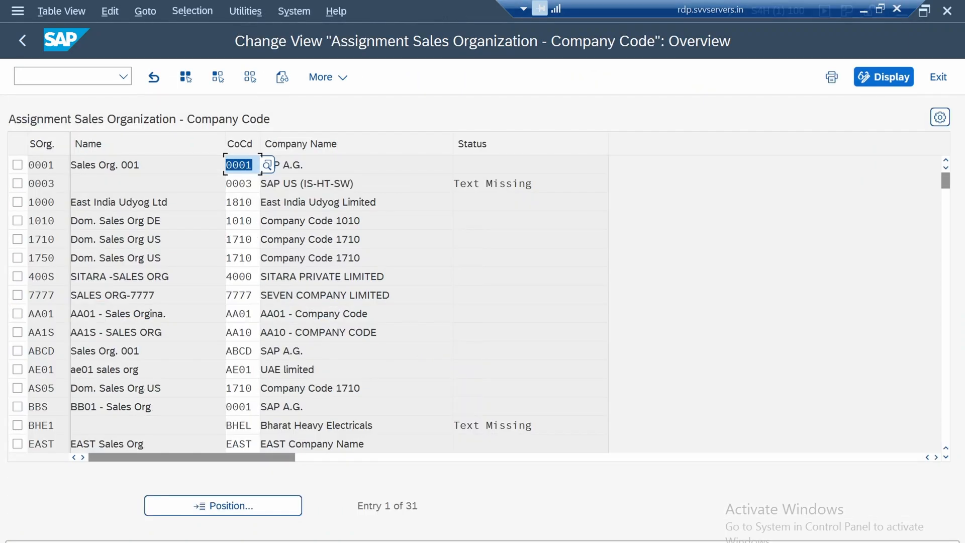
pyautogui.click(40, 258)
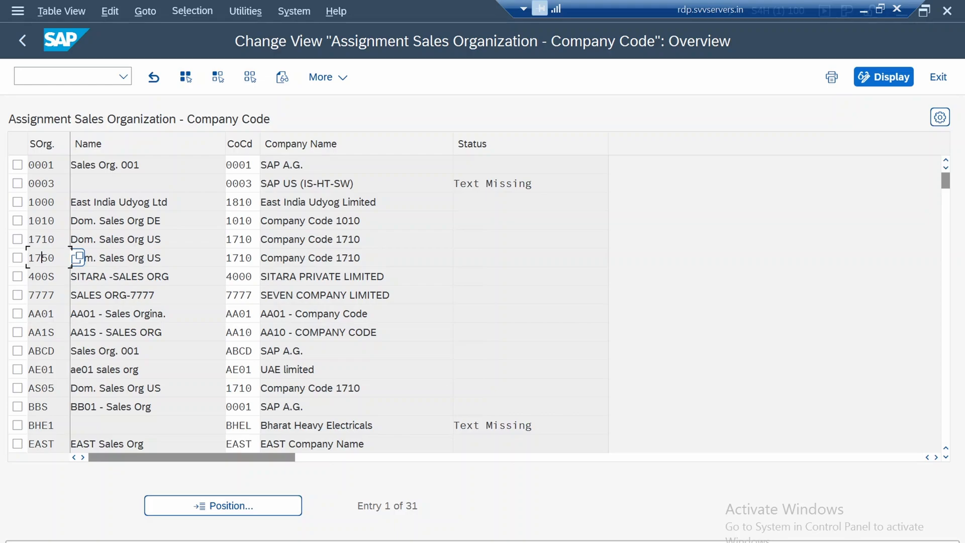
pyautogui.doubleClick(240, 258)
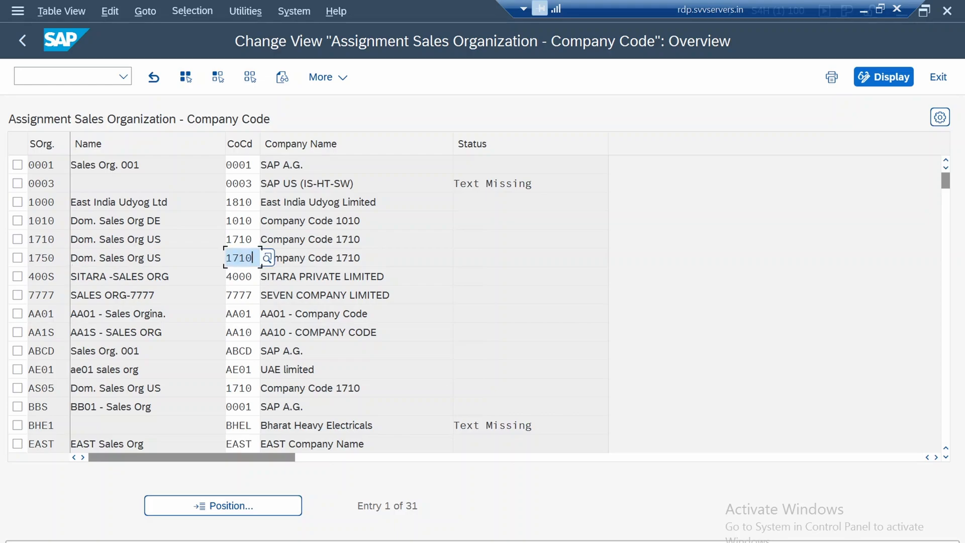
pyautogui.write('1750')
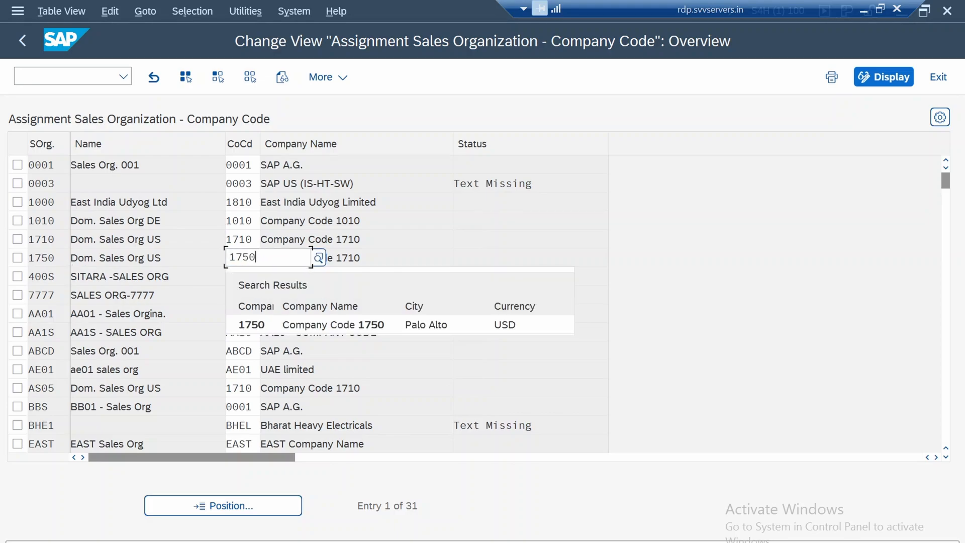
pyautogui.click(322, 325)
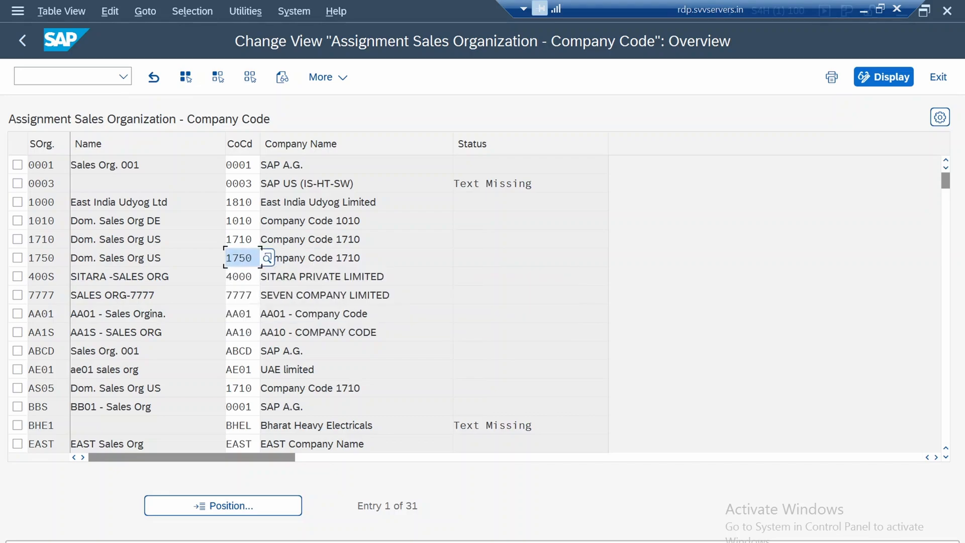
pyautogui.press('Return')
pyautogui.hotkey('ctrl', 's')
pyautogui.press('Return')
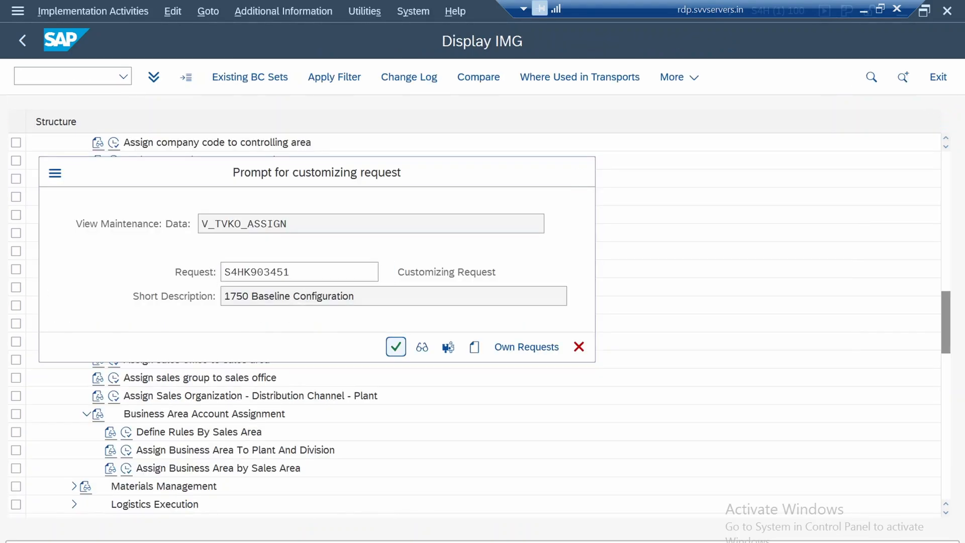
pyautogui.press('F3')
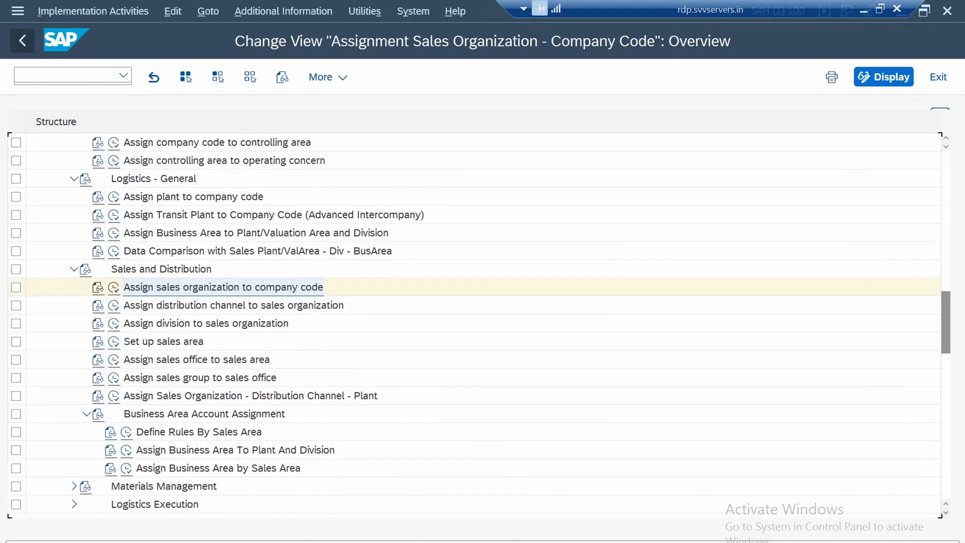
# Review the distribution channel assignments of sales organizations 1710 and 1750, and return to the IMG structure
pyautogui.click(234, 305)
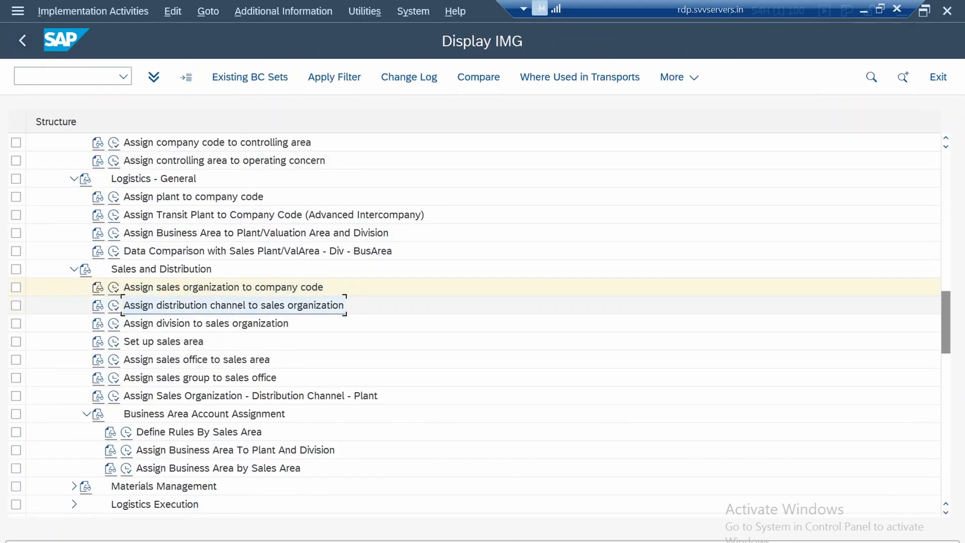
pyautogui.click(114, 305)
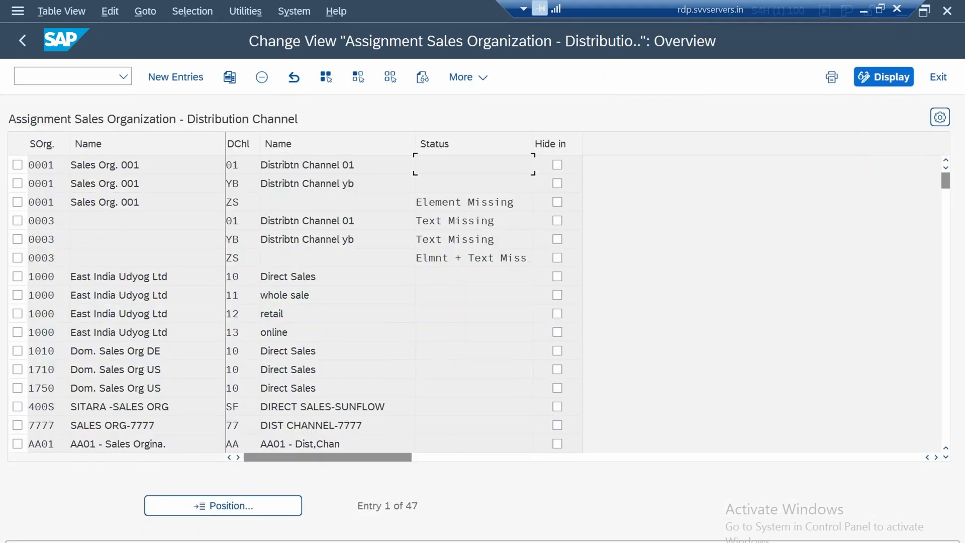
pyautogui.click(262, 387)
pyautogui.click(267, 387)
pyautogui.click(18, 370)
pyautogui.click(18, 388)
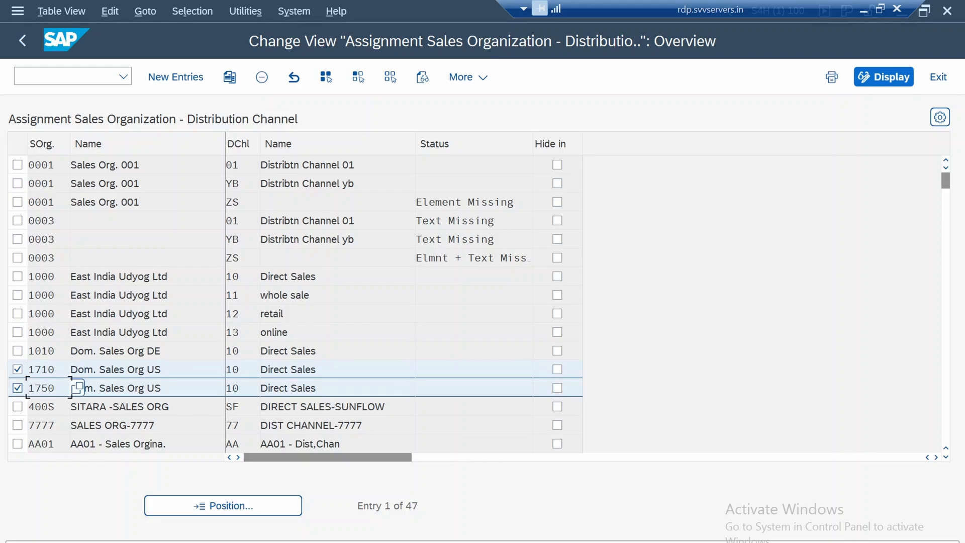
pyautogui.click(17, 370)
pyautogui.click(18, 388)
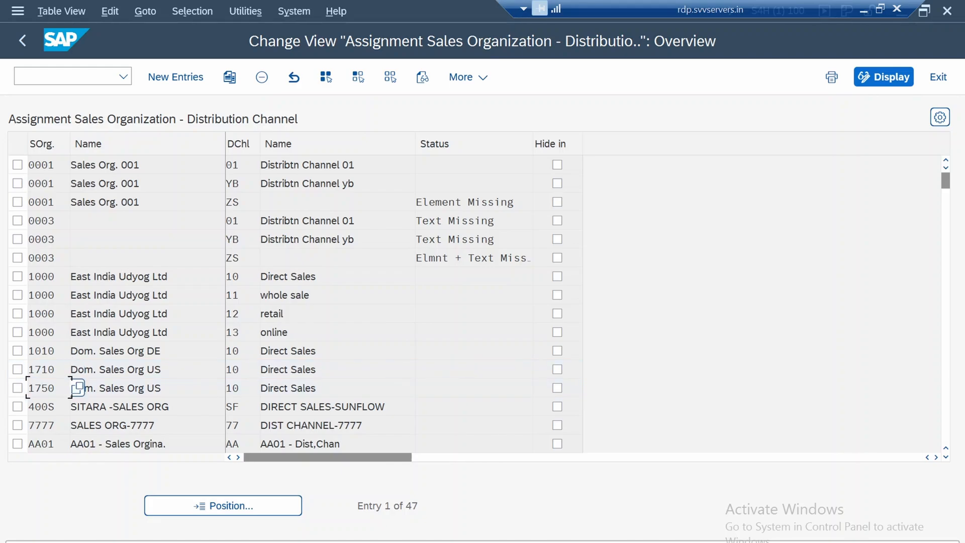
pyautogui.click(176, 76)
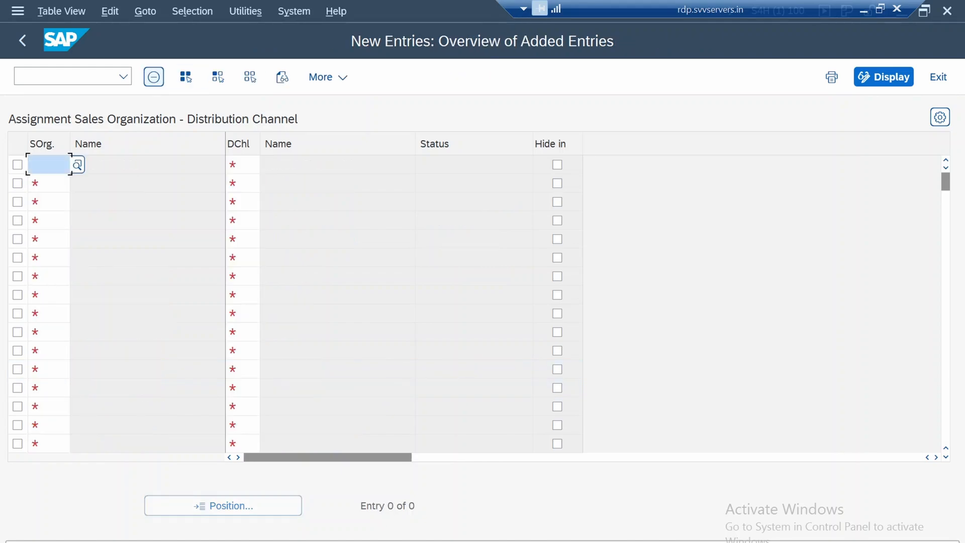
pyautogui.click(22, 40)
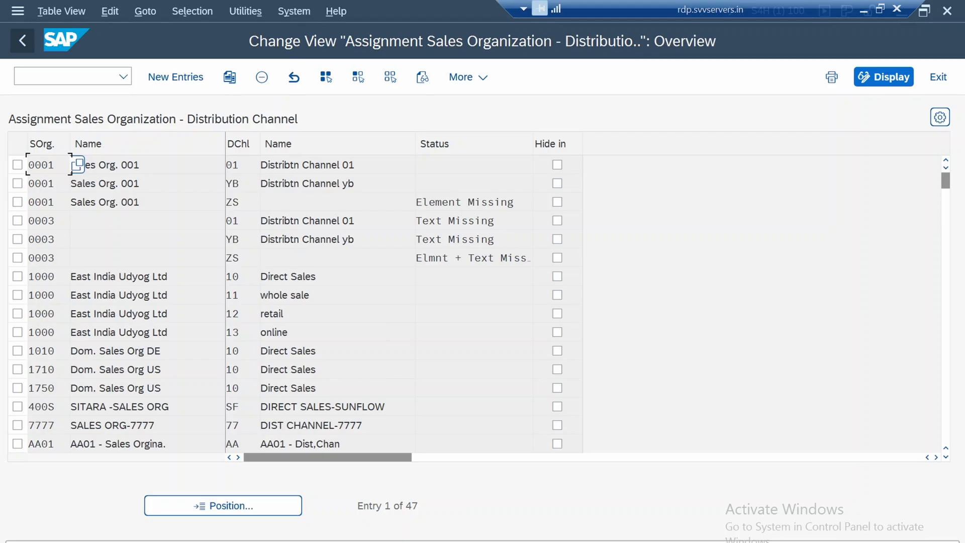
pyautogui.press('F3')
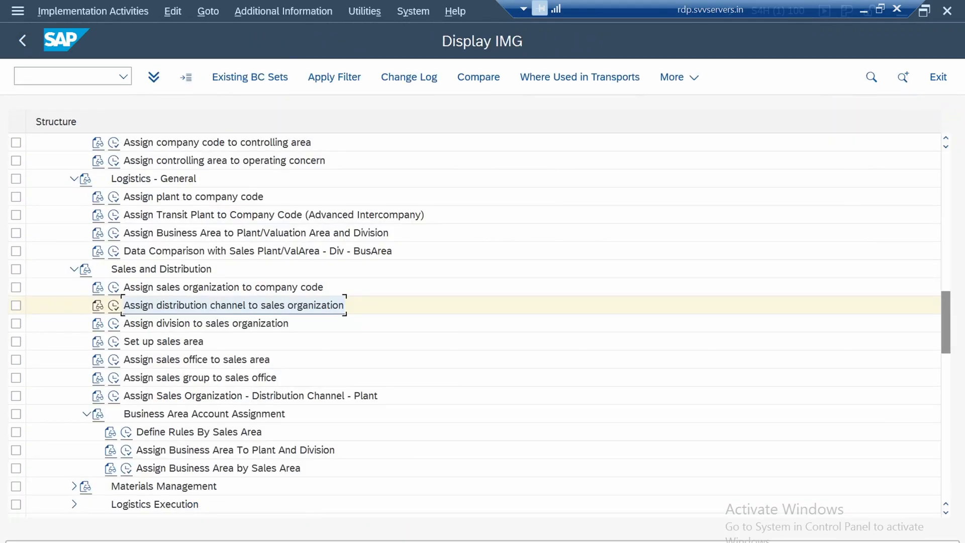
# Open the division to sales organization assignments and position the list at sales organization 1750
pyautogui.click(206, 324)
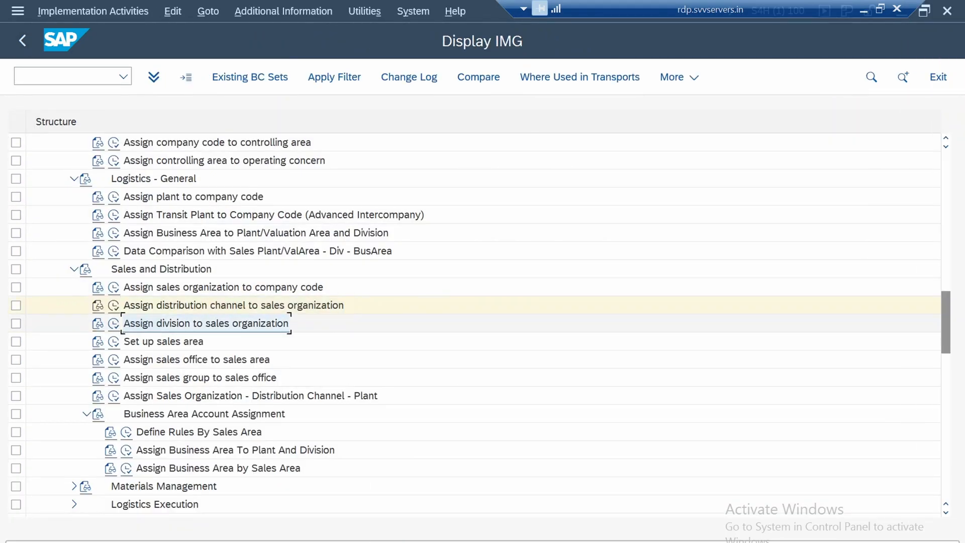
pyautogui.click(113, 324)
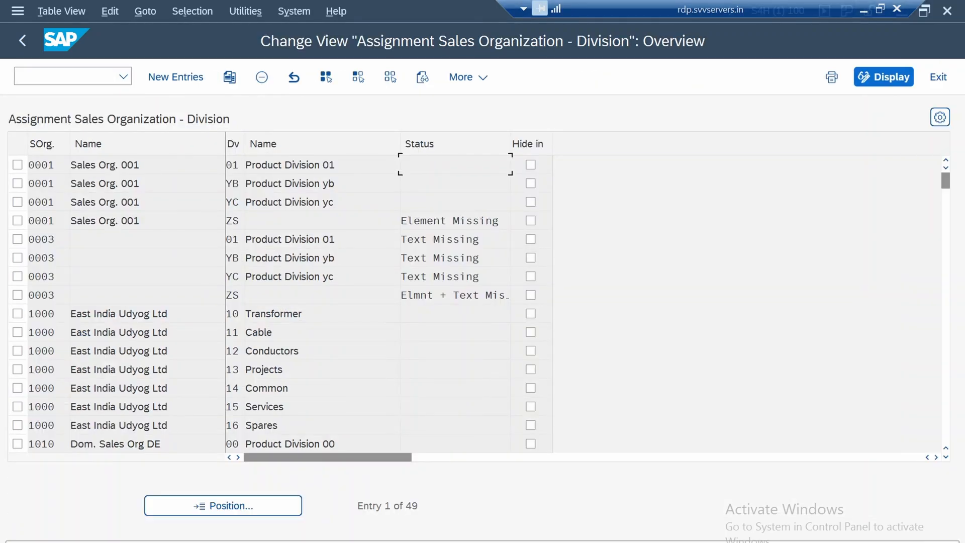
pyautogui.click(223, 505)
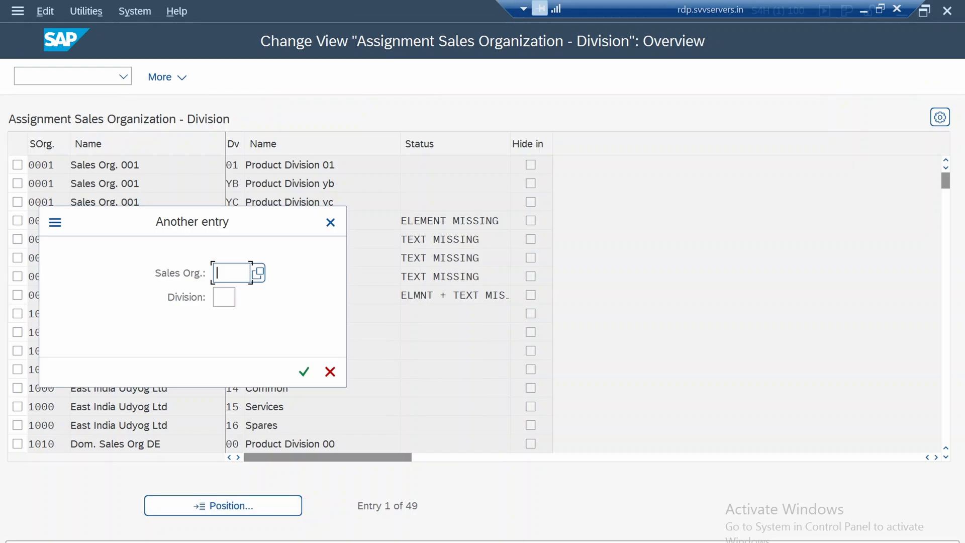
pyautogui.write('1750')
pyautogui.press('Return')
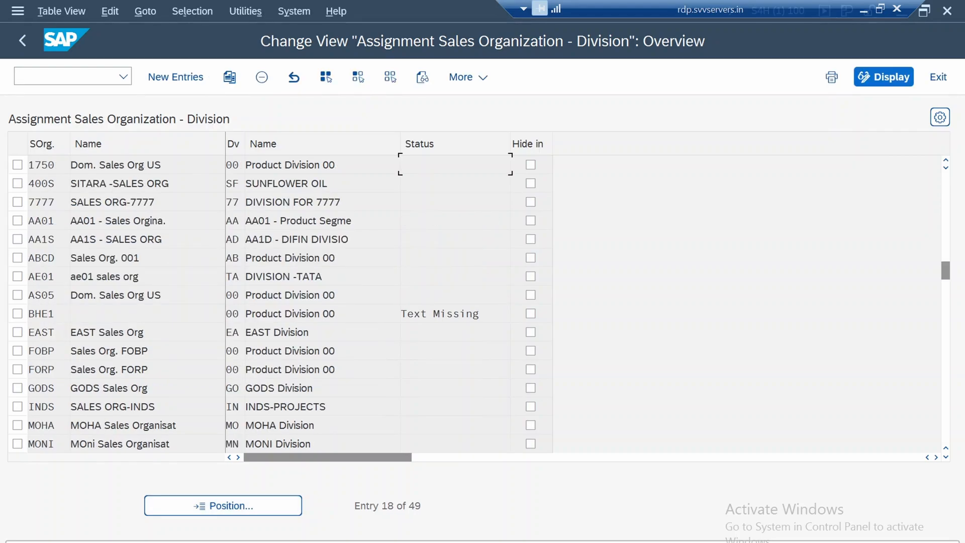
# Check which division is assigned to sales organization 1750, view the blank new-entries table, and return to the IMG structure
pyautogui.click(238, 164)
pyautogui.moveTo(281, 164); pyautogui.dragTo(336, 164)
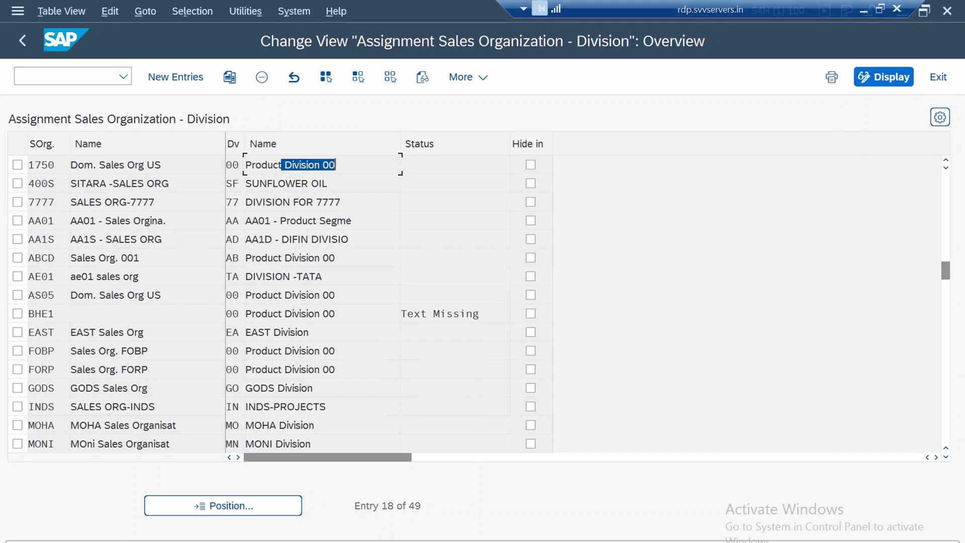
pyautogui.click(148, 165)
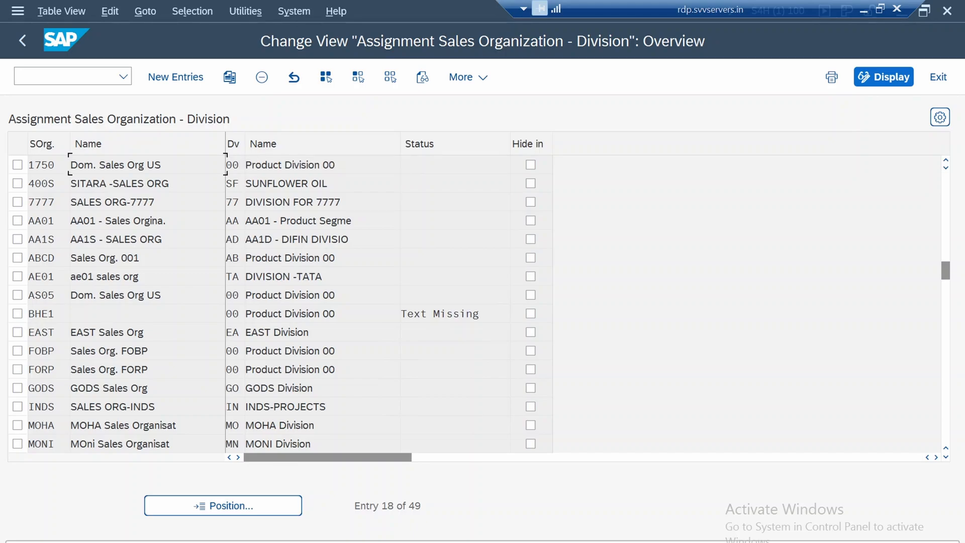
pyautogui.click(245, 164)
pyautogui.moveTo(83, 165); pyautogui.dragTo(139, 165)
pyautogui.click(290, 165)
pyautogui.click(290, 184)
pyautogui.click(175, 77)
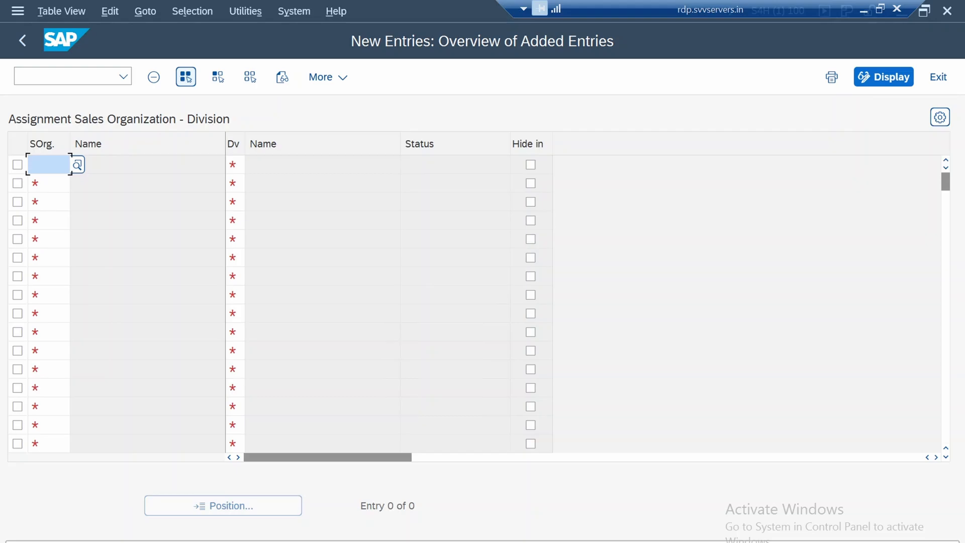
pyautogui.click(22, 40)
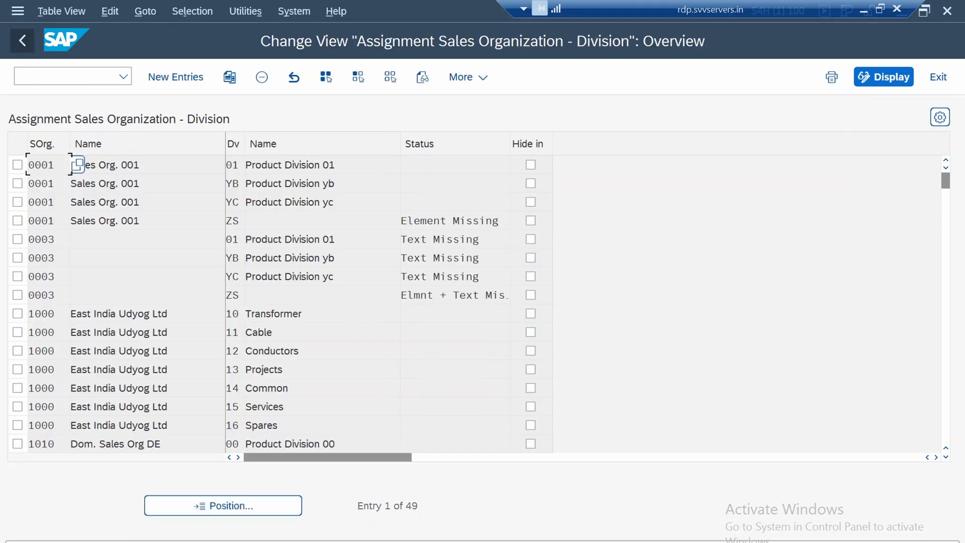
pyautogui.click(23, 40)
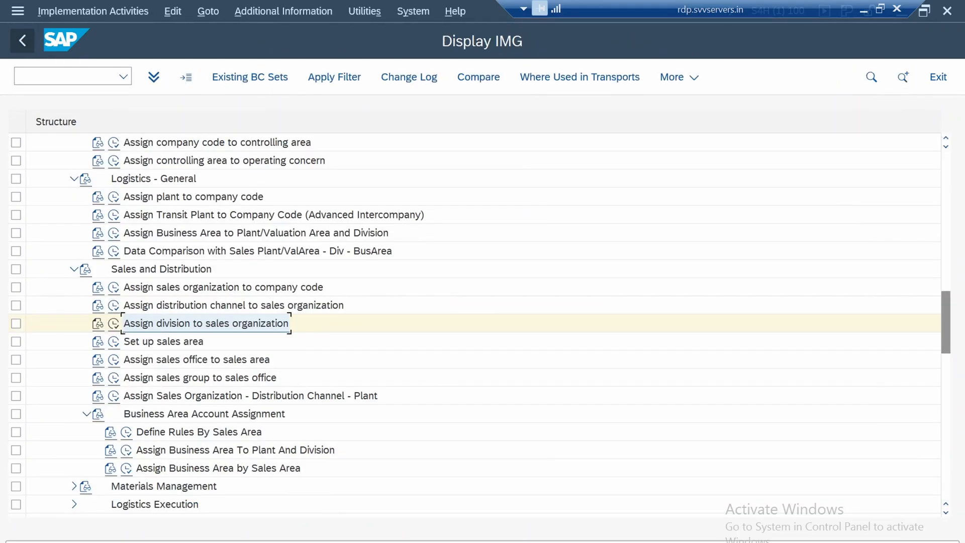
# In the sales area setup, delete the entry for sales organization 1750 and save it to the 1750 Baseline Configuration request
pyautogui.click(114, 341)
pyautogui.click(114, 342)
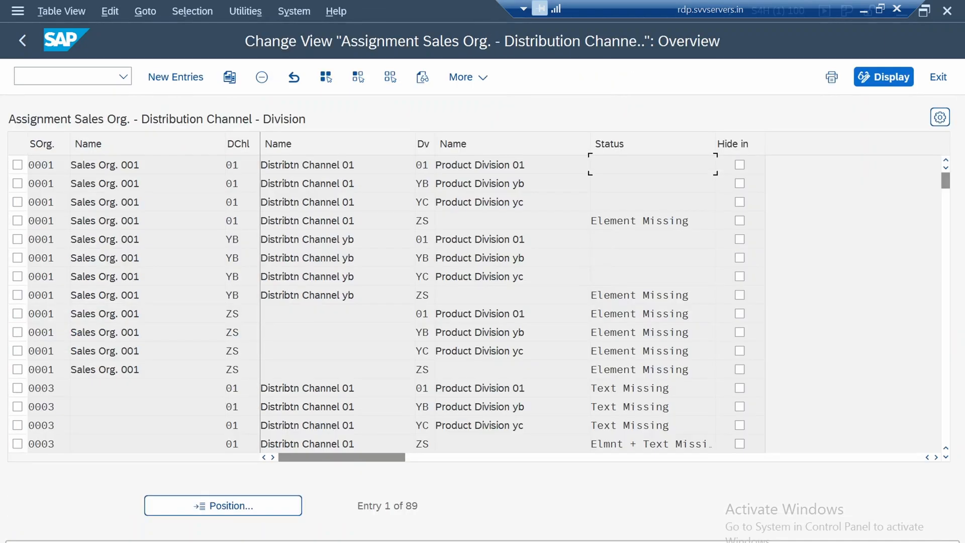
pyautogui.click(223, 505)
pyautogui.write('17')
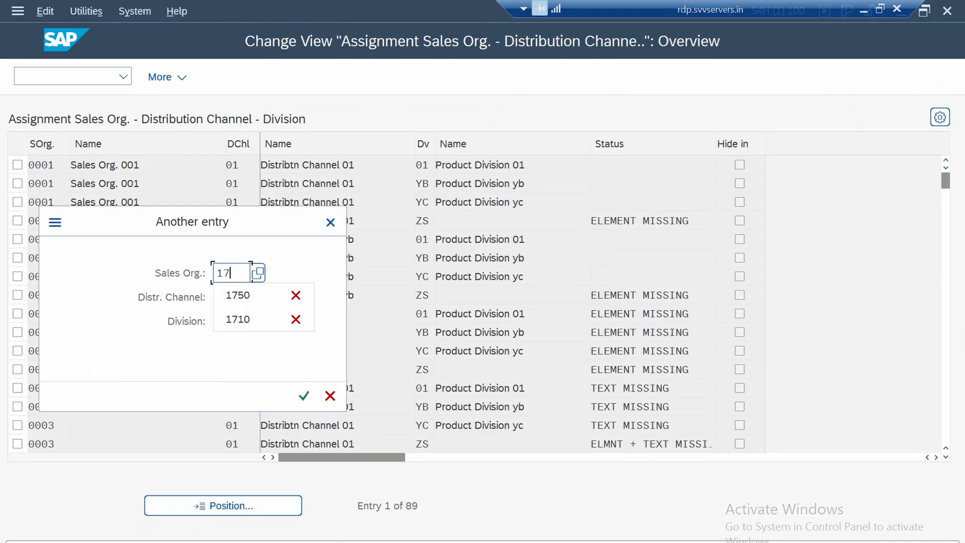
pyautogui.write('50')
pyautogui.press('Return')
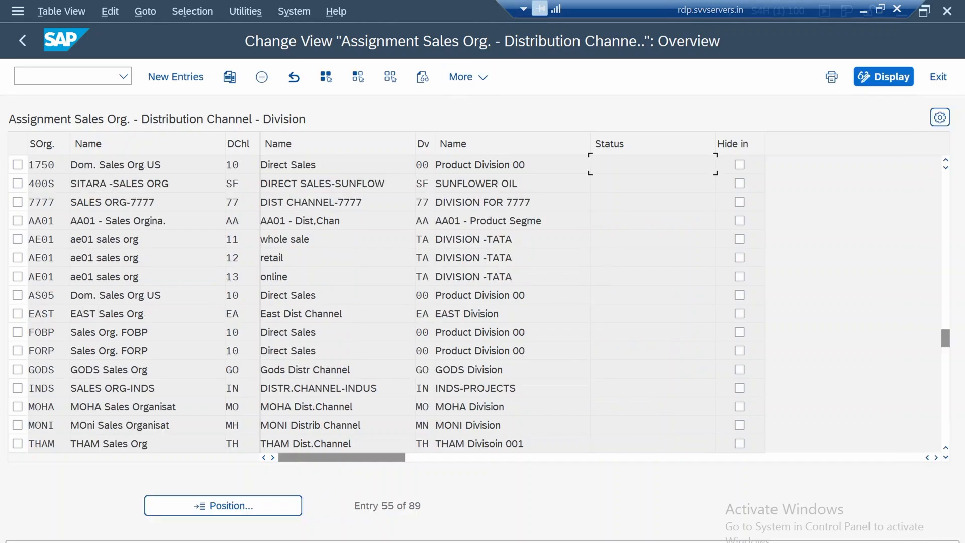
pyautogui.click(17, 165)
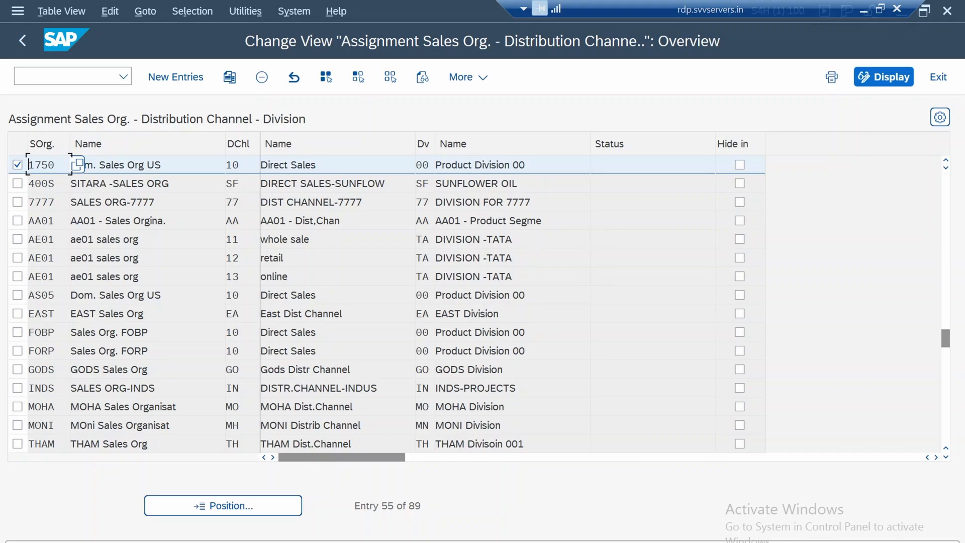
pyautogui.hotkey('shift', 'F2')
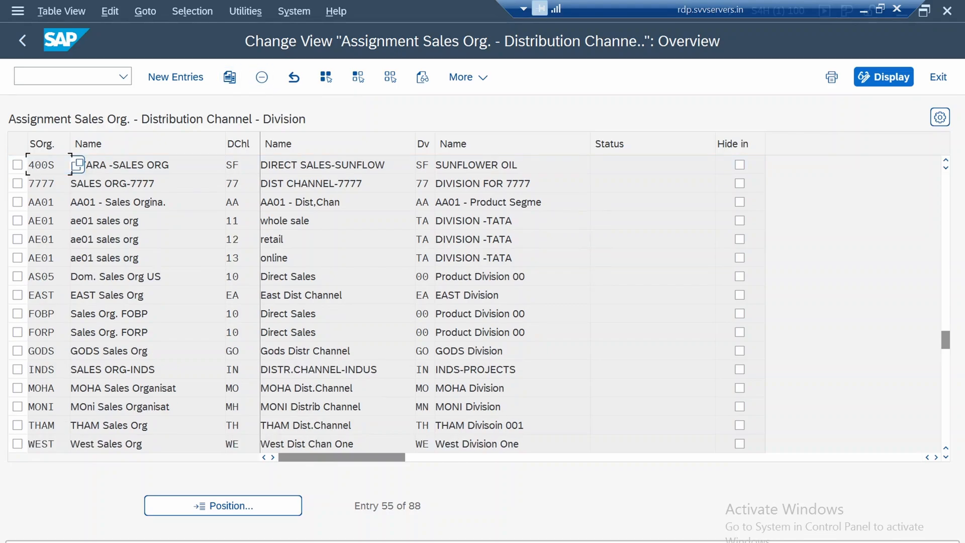
pyautogui.hotkey('ctrl', 's')
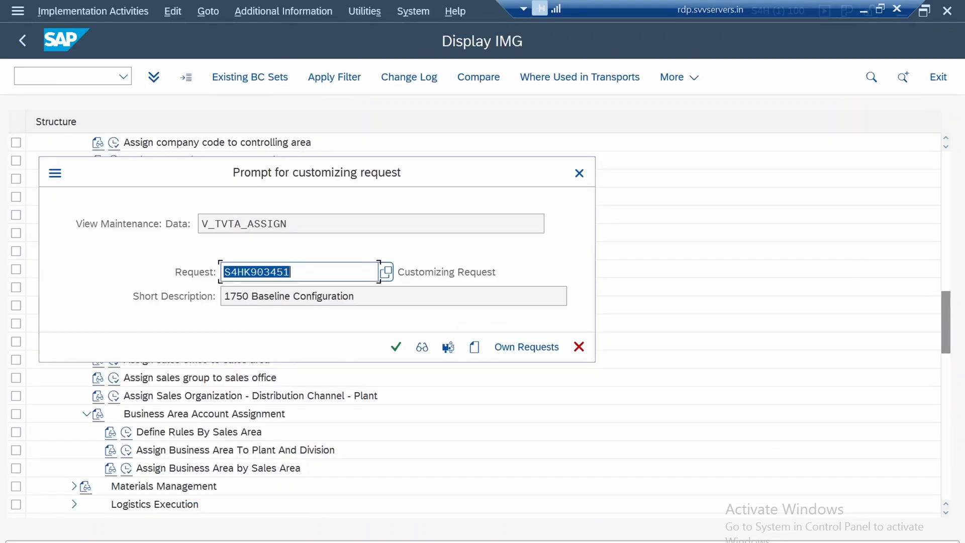
pyautogui.press('Return')
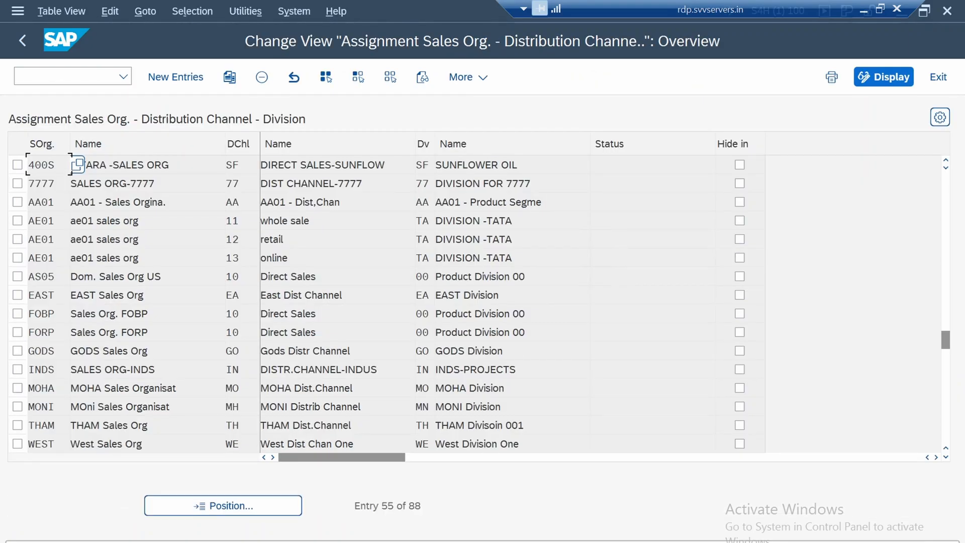
# Position the sales area list at sales organization 1710 and check its assigned distribution channel and division
pyautogui.press('F5')
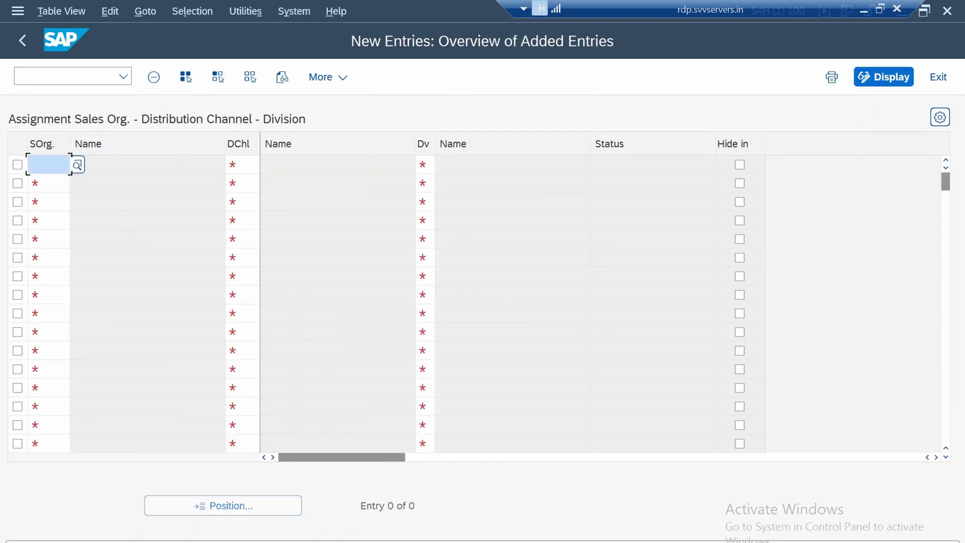
pyautogui.click(22, 40)
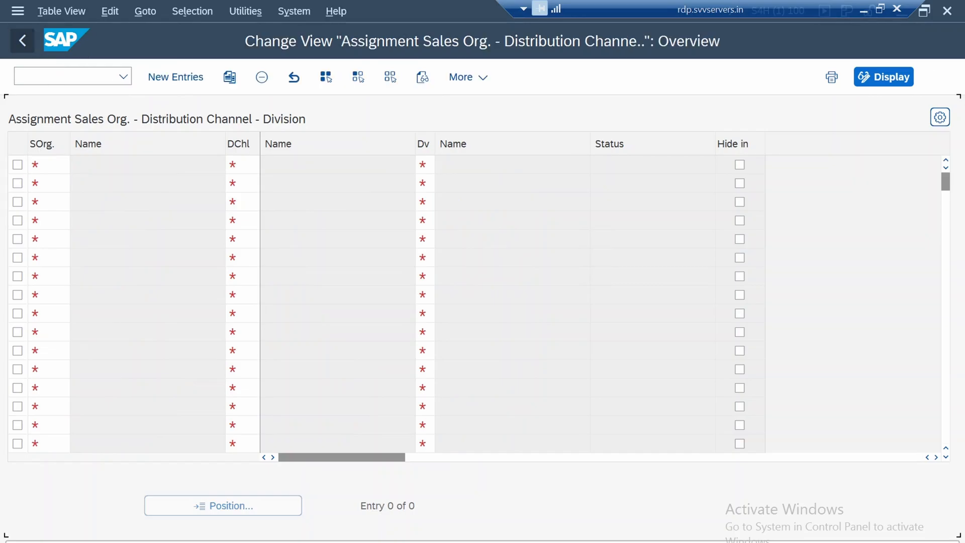
pyautogui.click(222, 506)
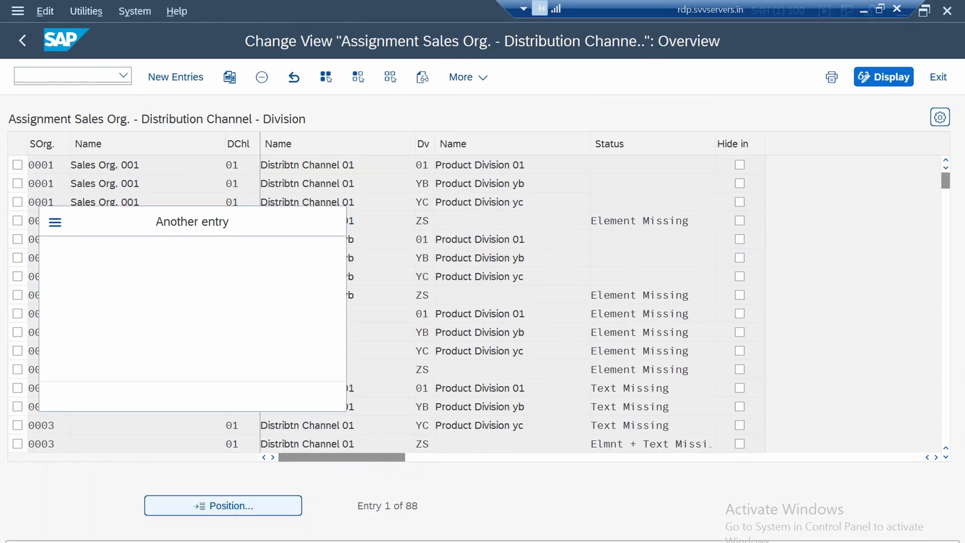
pyautogui.write('17')
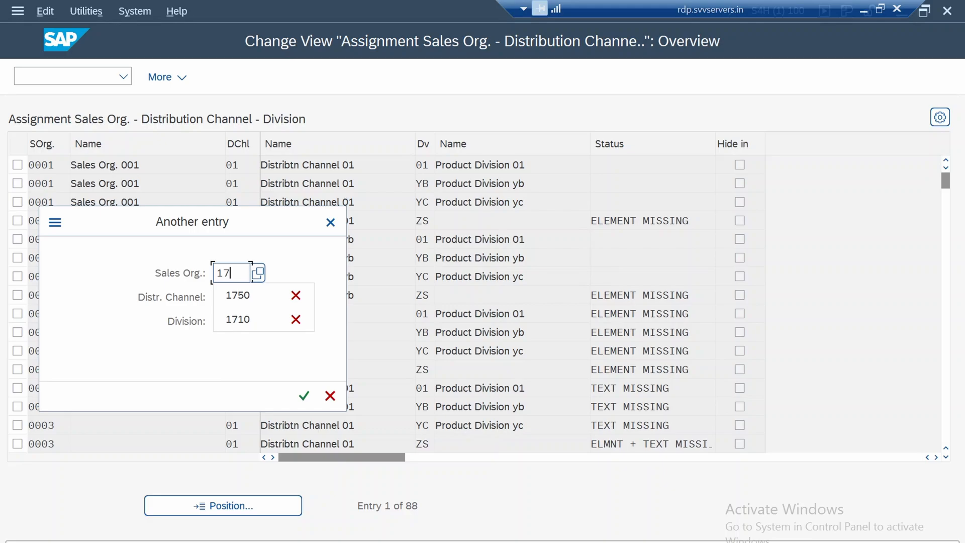
pyautogui.write('10')
pyautogui.press('Return')
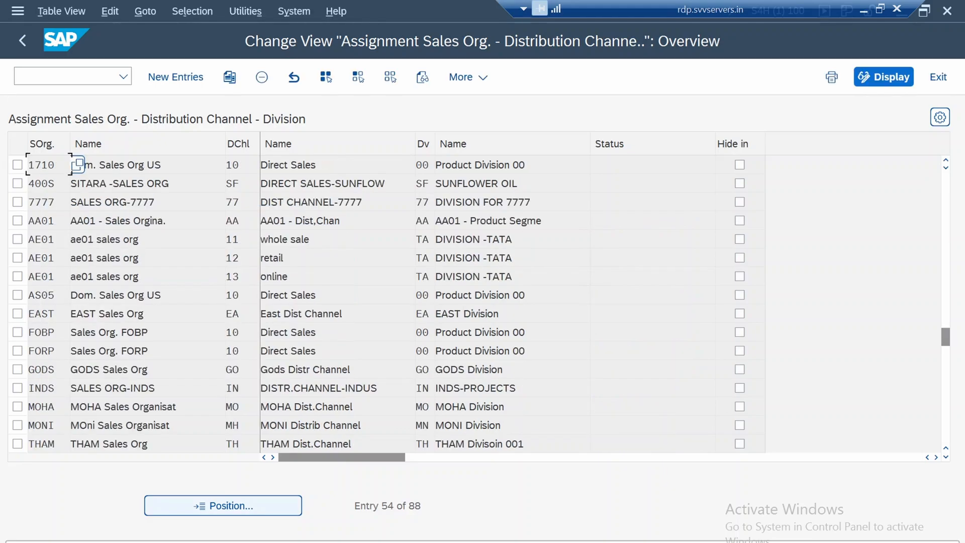
pyautogui.click(116, 165)
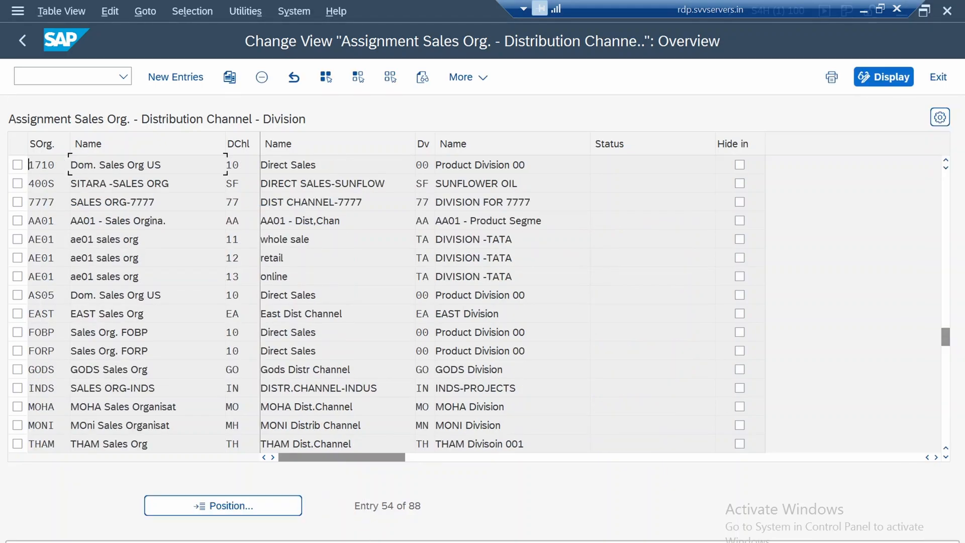
pyautogui.click(302, 165)
pyautogui.click(237, 165)
pyautogui.click(423, 165)
pyautogui.click(480, 165)
# Add a new sales area entry with sales organization 1750, distribution channel 10 and division 00
pyautogui.click(175, 76)
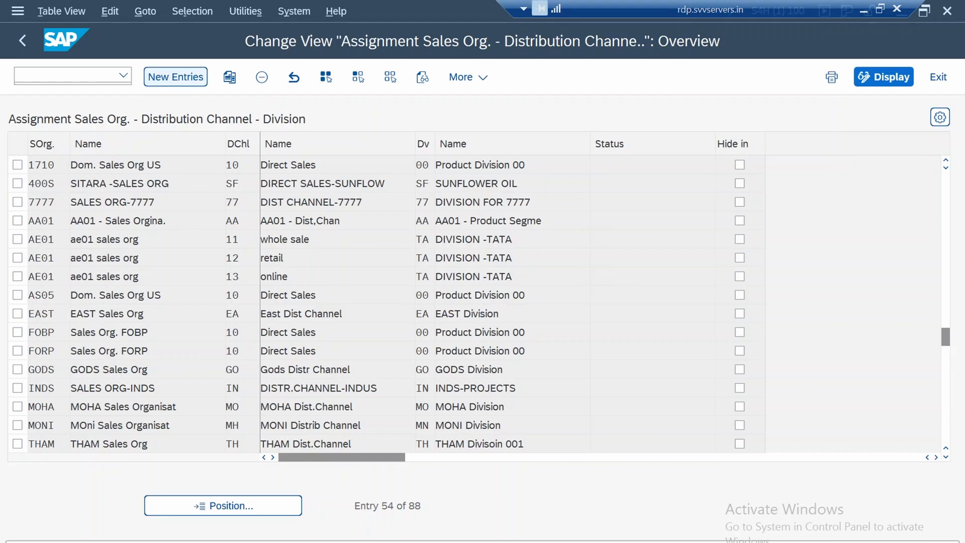
pyautogui.write('1750')
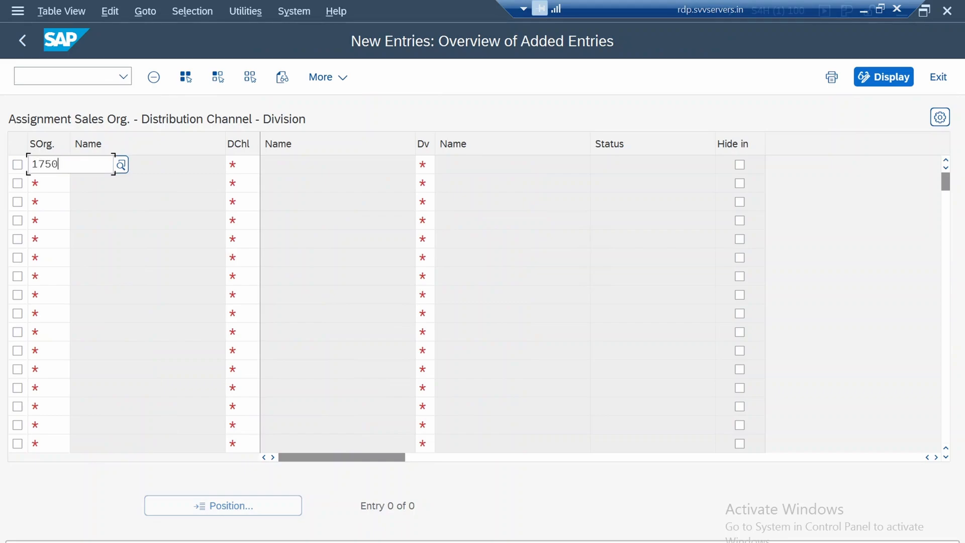
pyautogui.press('Tab')
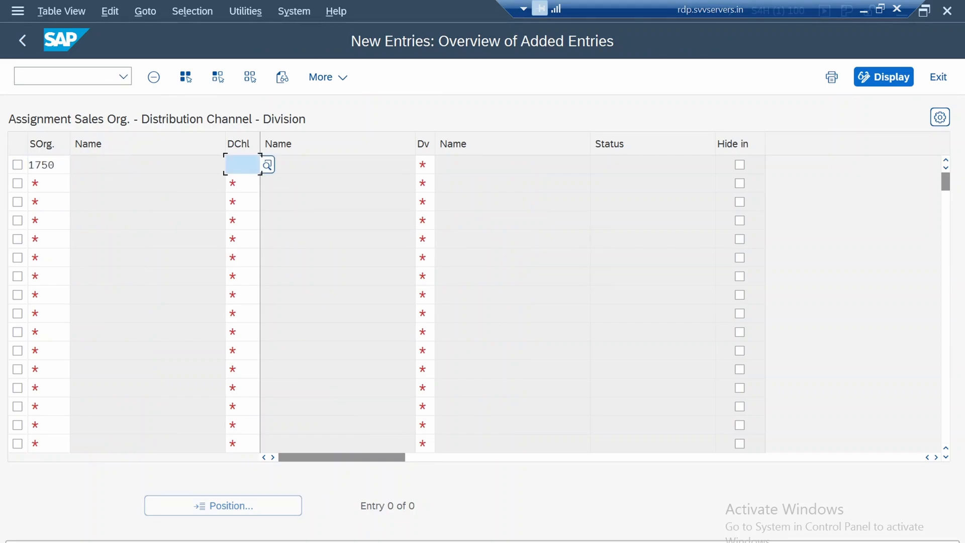
pyautogui.write('10')
pyautogui.press('Tab')
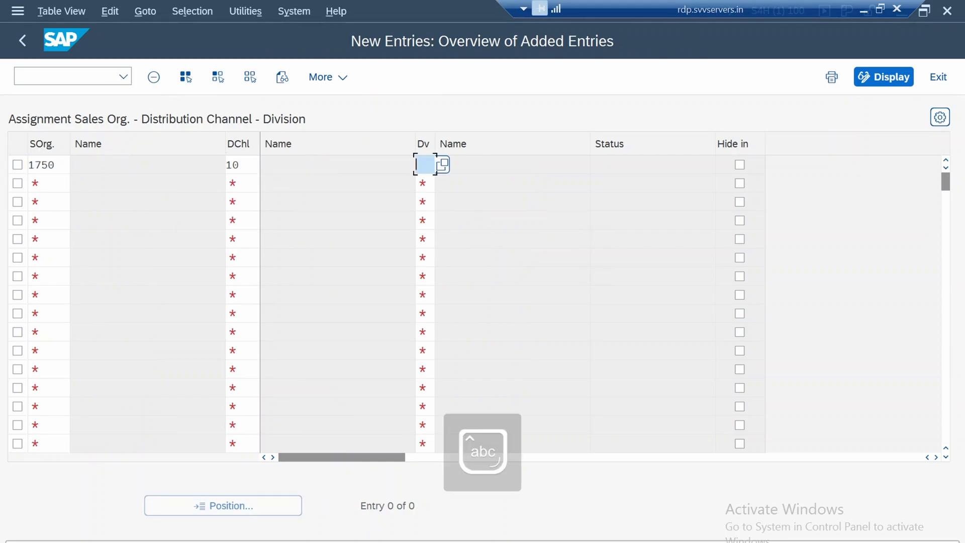
pyautogui.write('00')
pyautogui.press('Return')
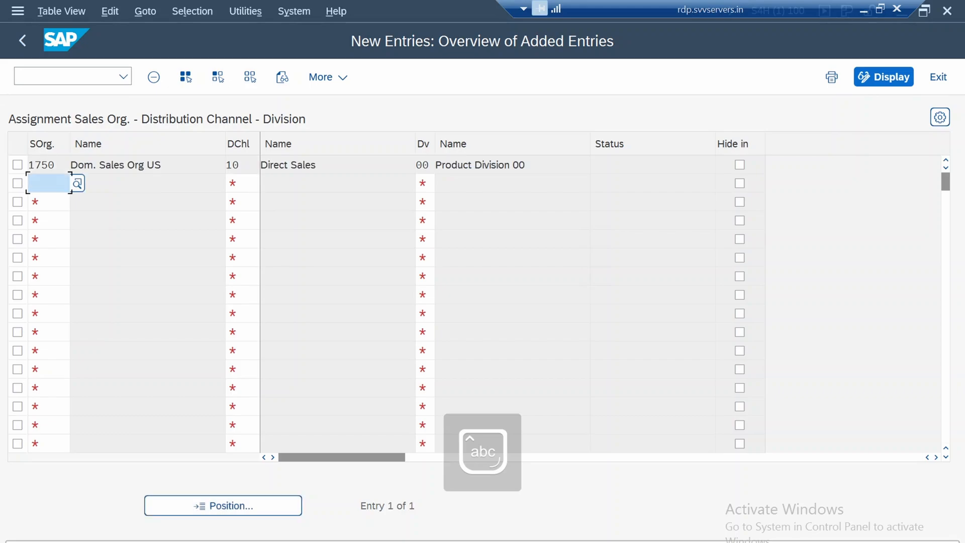
# Check the new 1750 sales area row, save it and return to the IMG structure
pyautogui.click(452, 165)
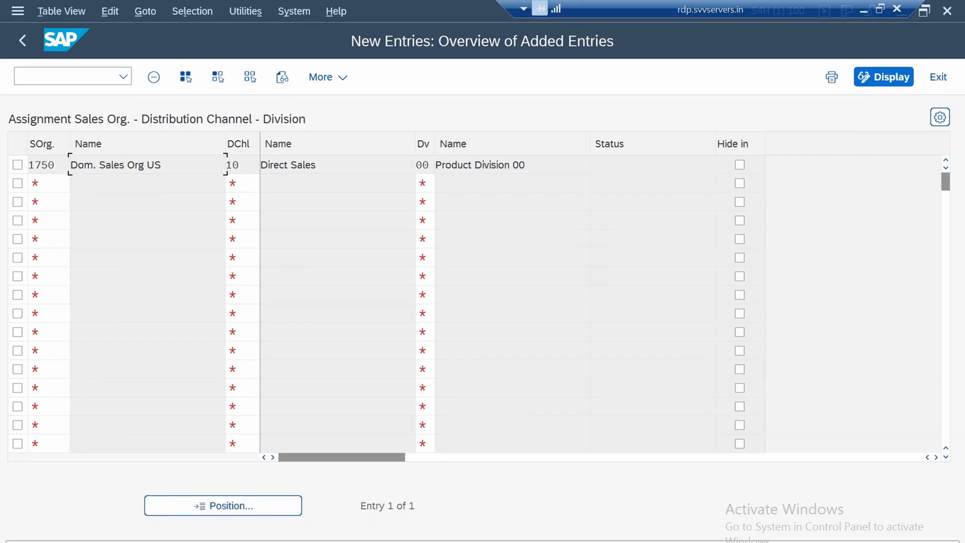
pyautogui.moveTo(472, 165); pyautogui.dragTo(526, 165)
pyautogui.hotkey('ctrl', 's')
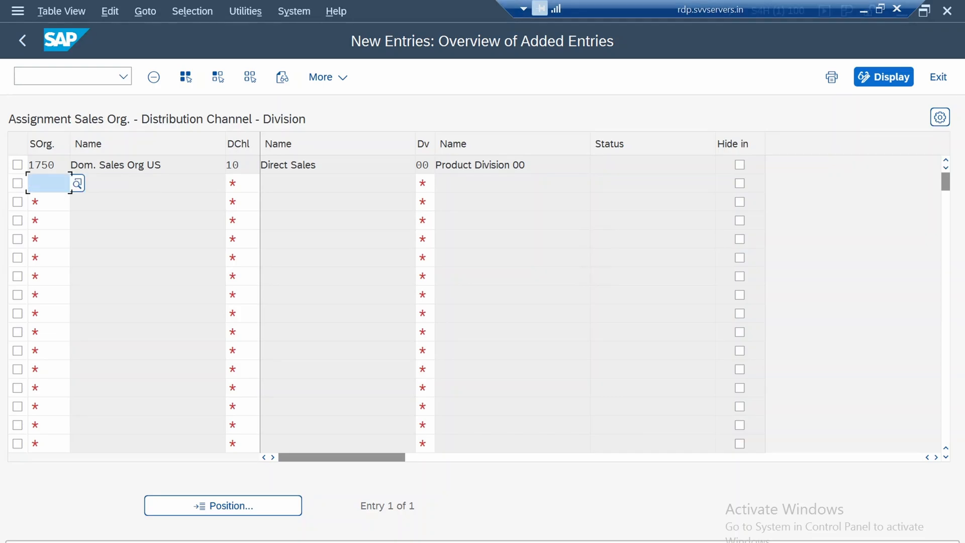
pyautogui.press('F3')
pyautogui.press('F3')
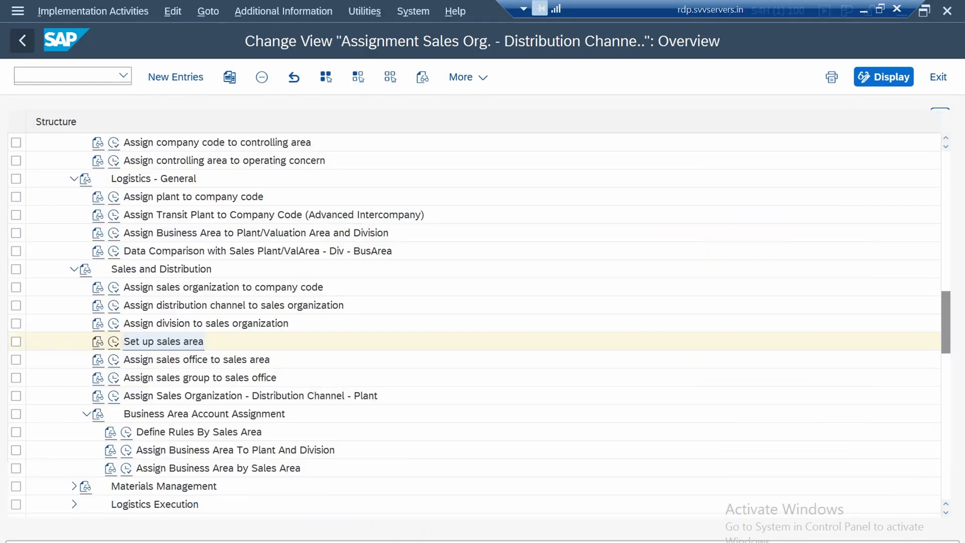
# In the sales office to sales area assignments, delete the sales organization 1750 entry and save it to the 1750 Baseline Configuration request
pyautogui.scroll(-4, 201, 334)
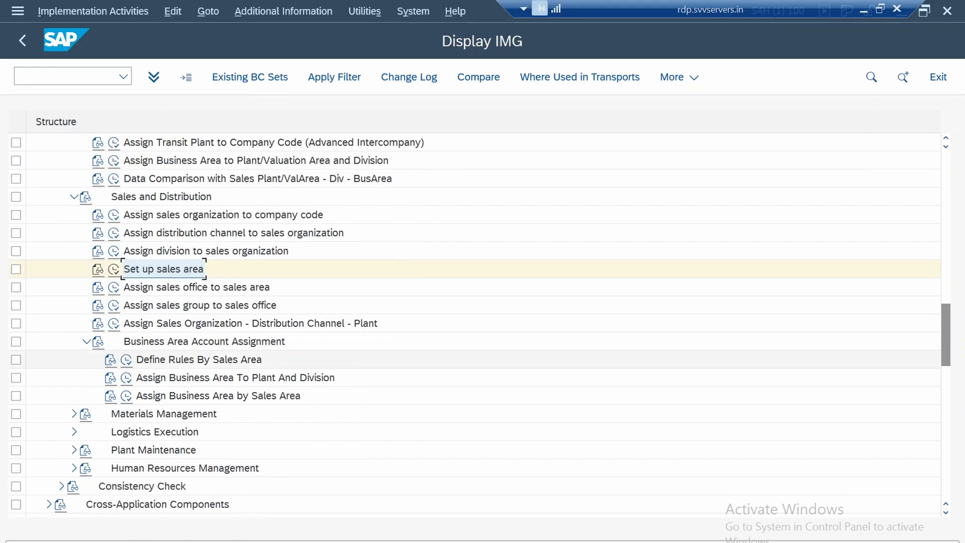
pyautogui.click(196, 287)
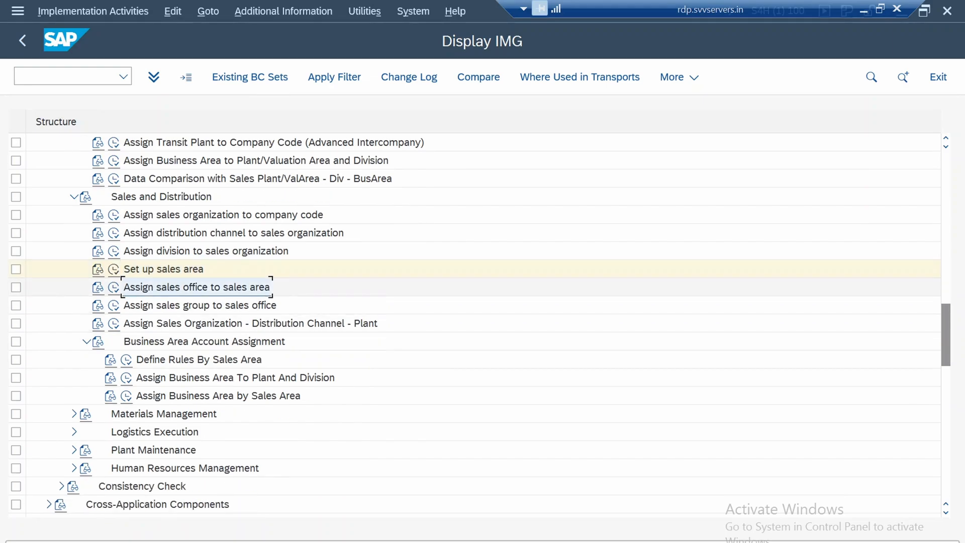
pyautogui.click(114, 288)
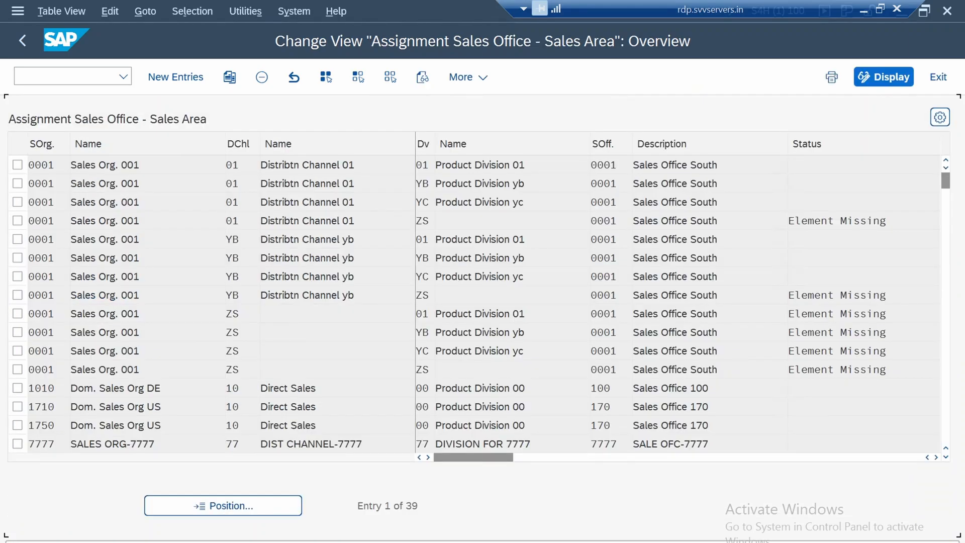
pyautogui.click(17, 425)
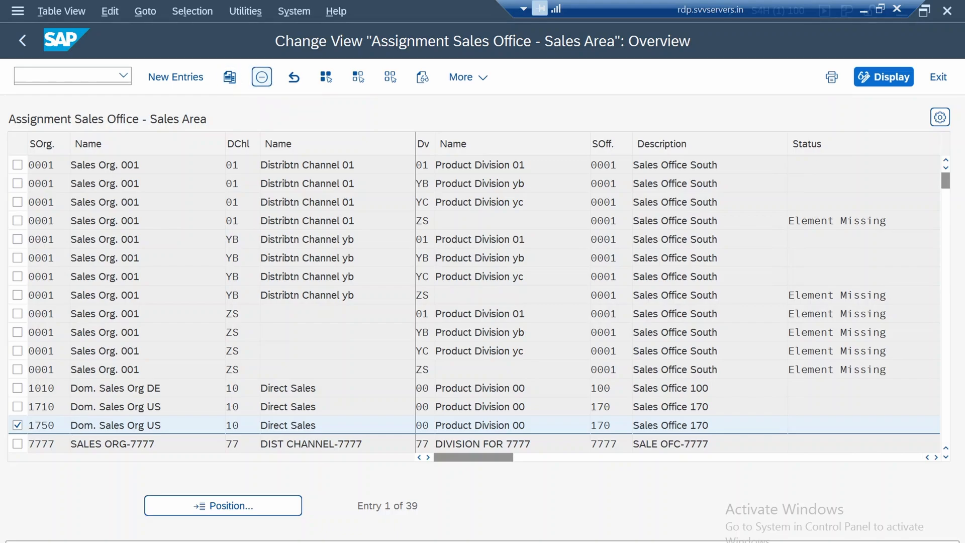
pyautogui.click(262, 77)
pyautogui.press('F3')
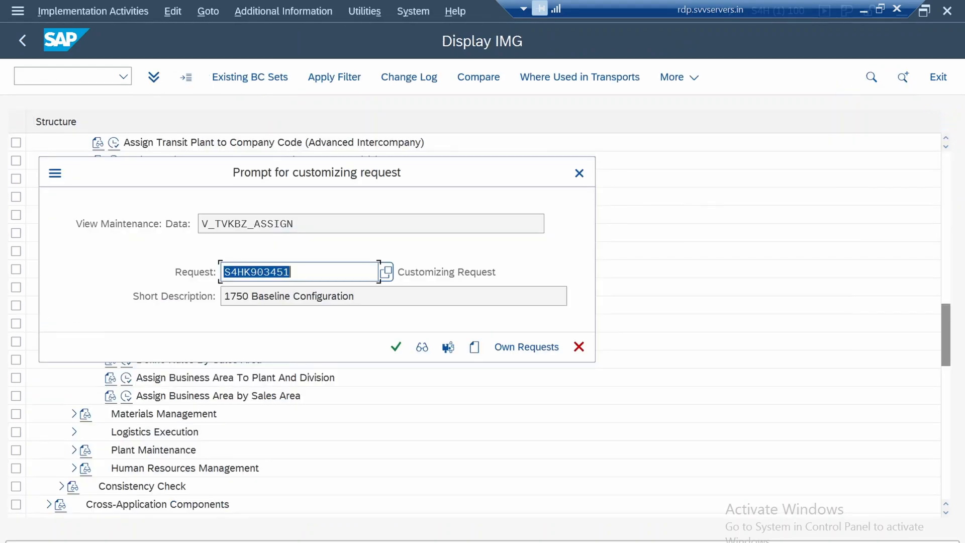
pyautogui.click(396, 347)
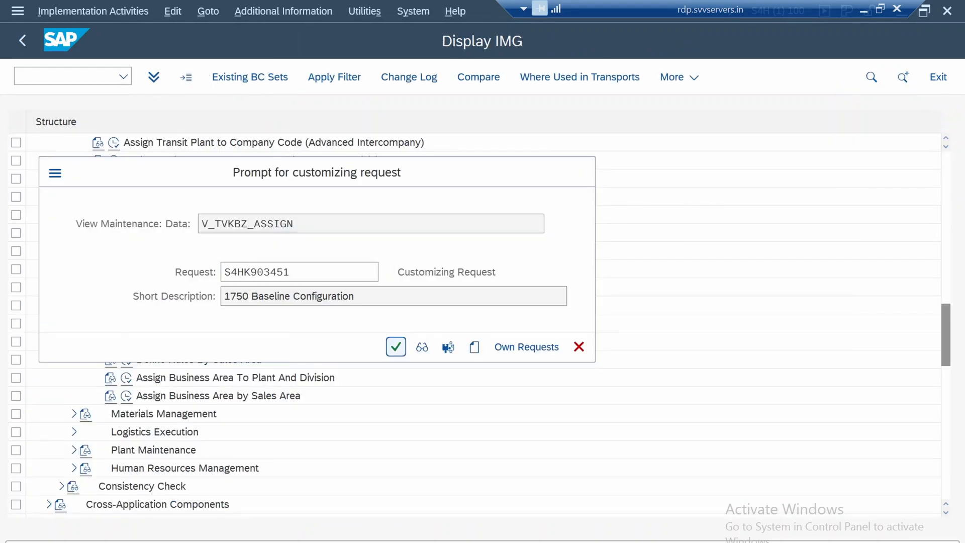
# Add a sales office assignment for sales organization 1750, distribution channel 10 and division 00, trying sales office 175
pyautogui.click(176, 77)
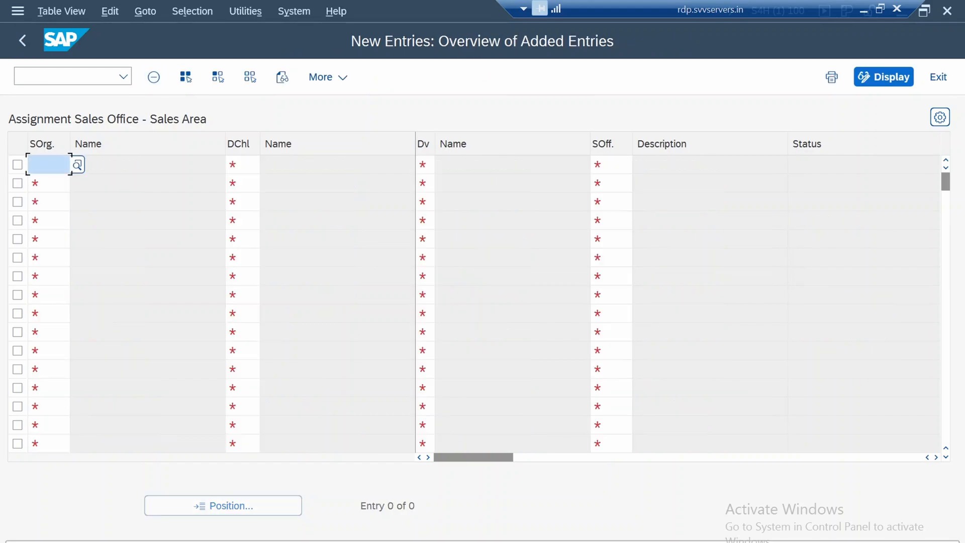
pyautogui.write('1750')
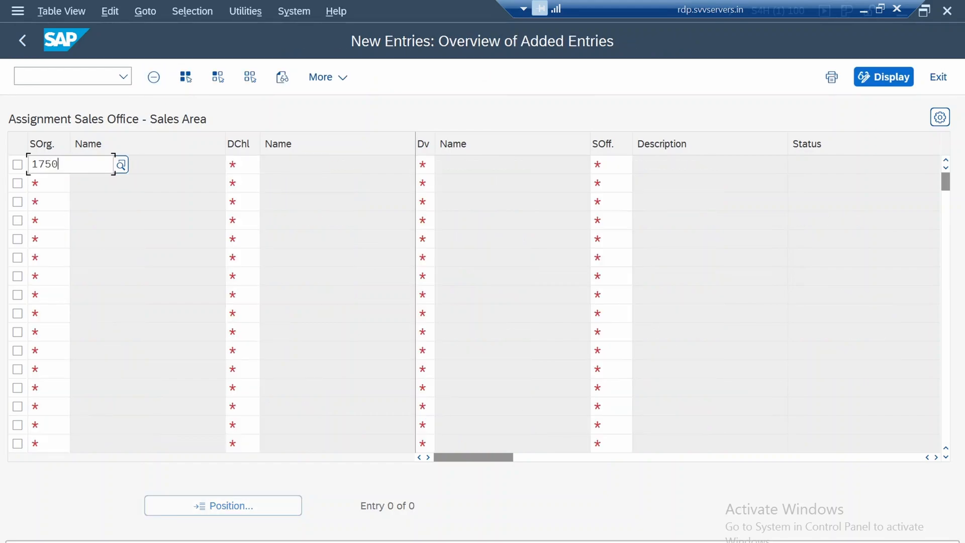
pyautogui.press('Tab')
pyautogui.write('10')
pyautogui.press('Tab')
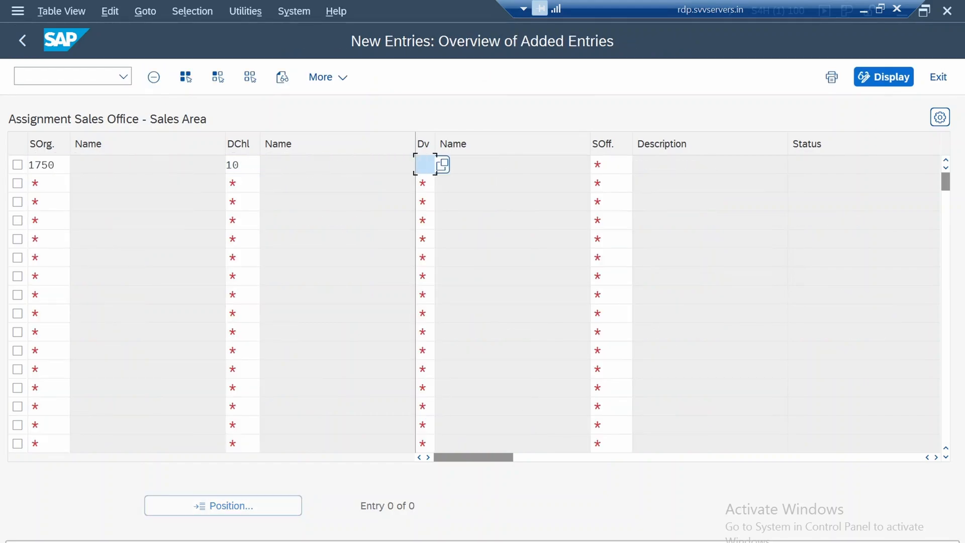
pyautogui.write('00')
pyautogui.press('Tab')
pyautogui.write('175')
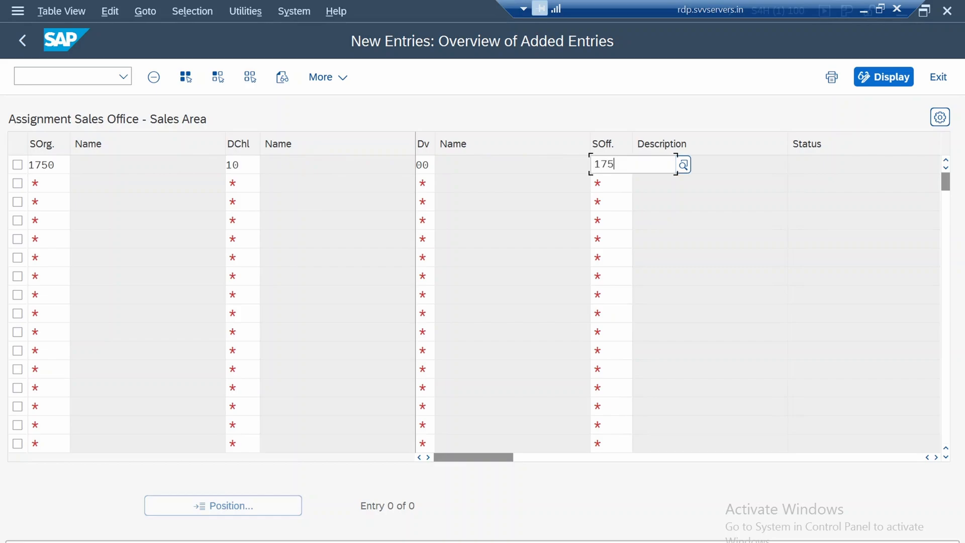
pyautogui.press('Return')
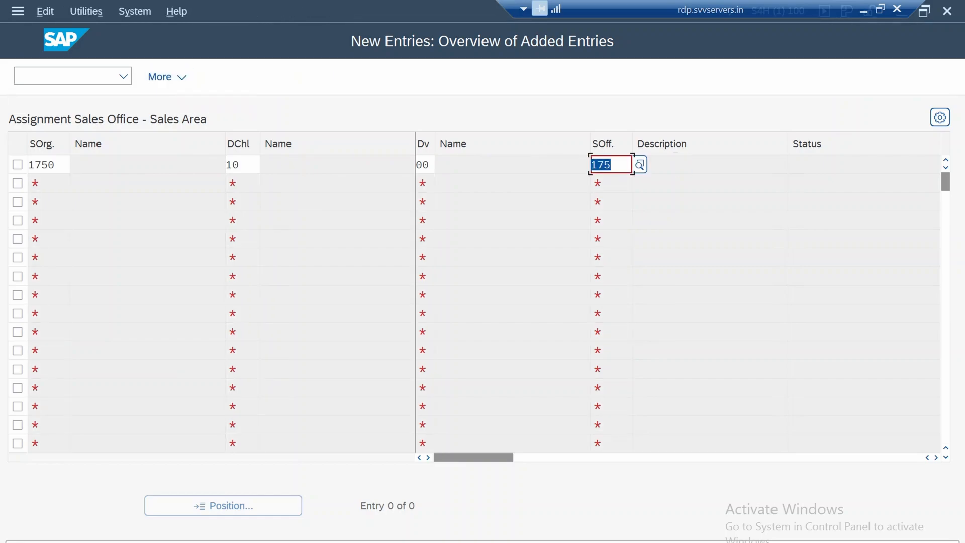
# Look up the available sales offices, choose Sales Office 1750 for the new assignment, and return to the IMG structure
pyautogui.press('F4')
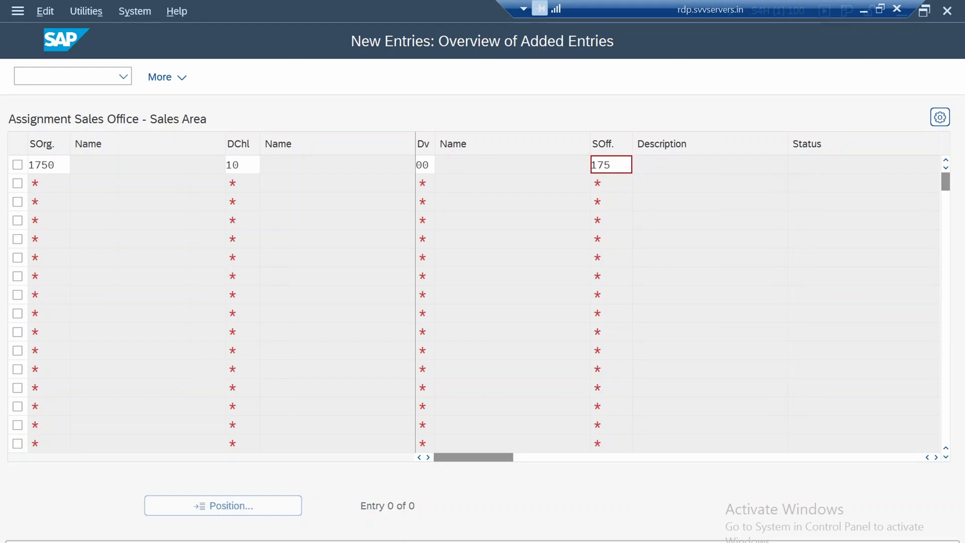
pyautogui.press('super+c')
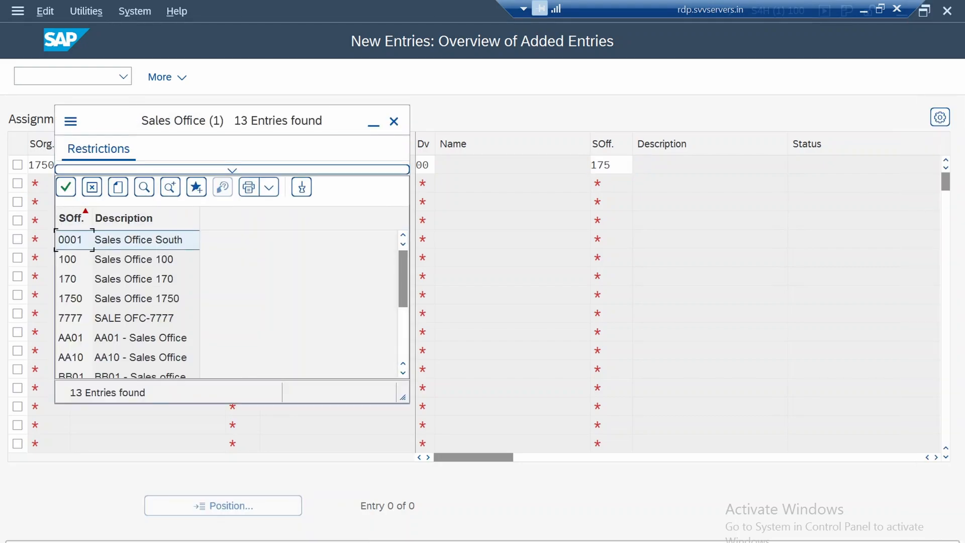
pyautogui.click(137, 299)
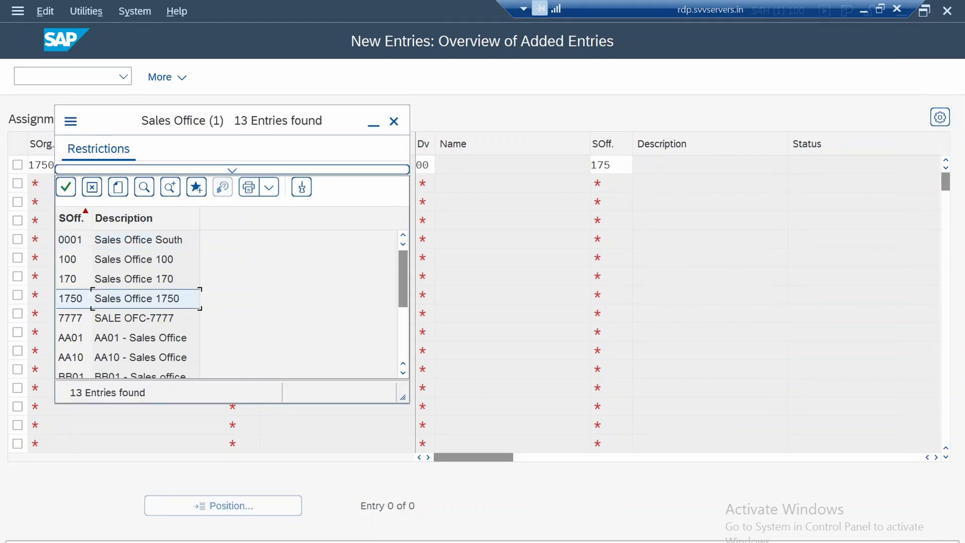
pyautogui.press('Return')
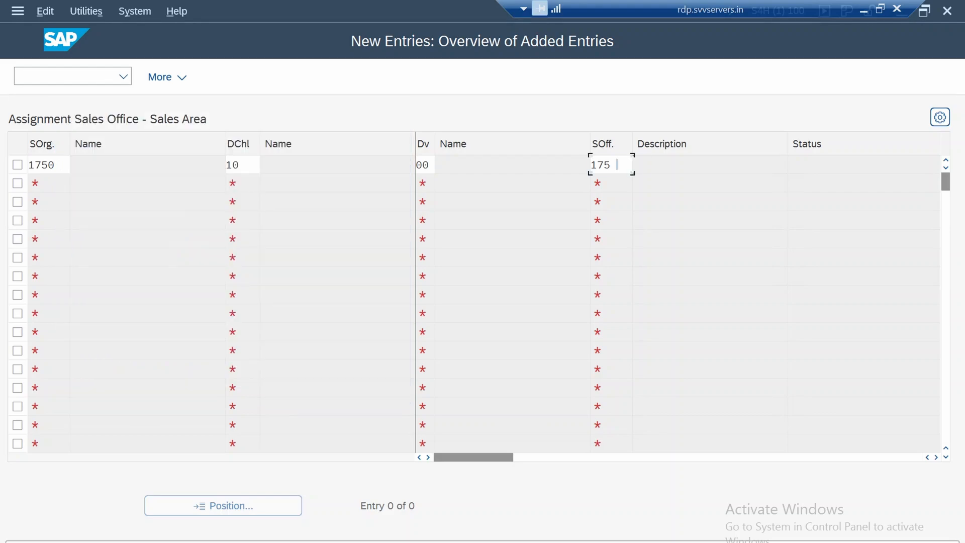
pyautogui.press('Return')
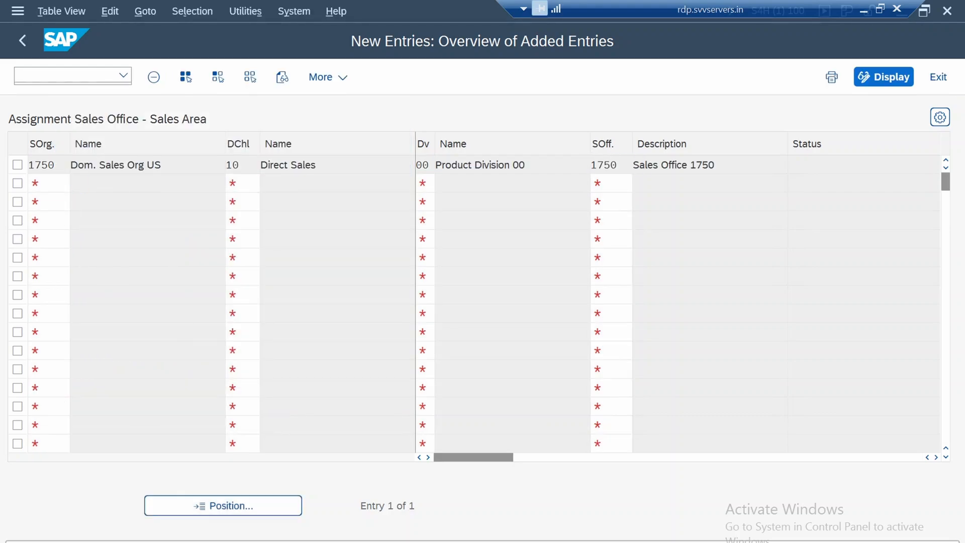
pyautogui.click(22, 41)
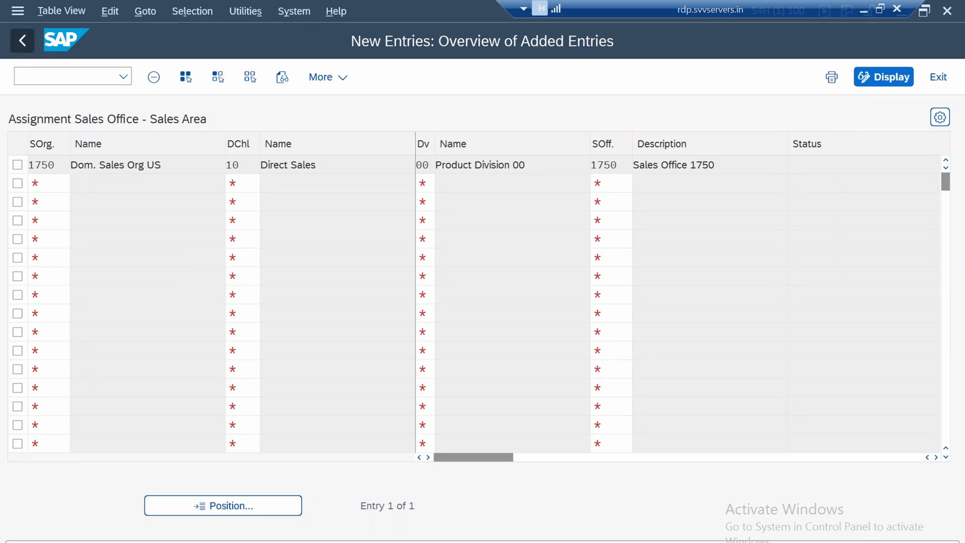
pyautogui.click(22, 40)
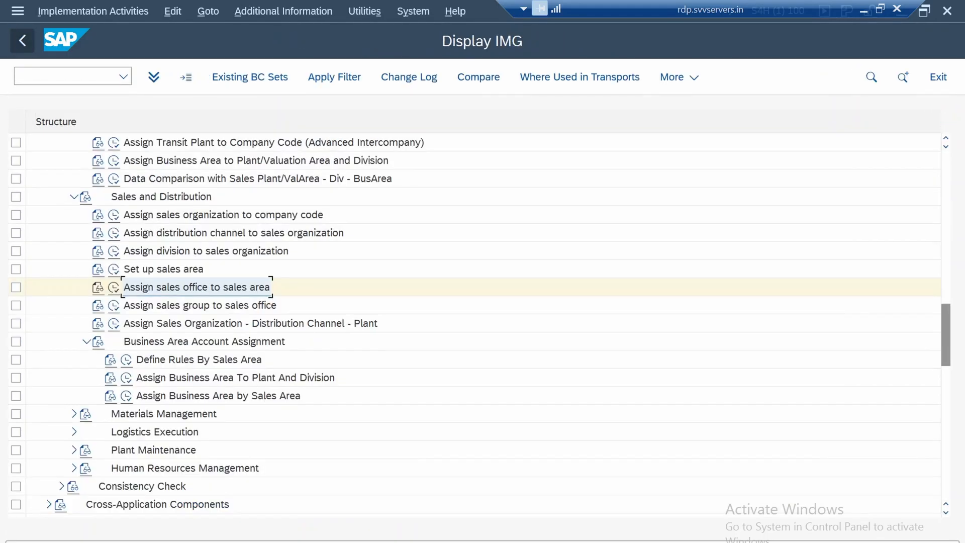
# Create a new sales office to sales group assignment linking sales office 1750 with sales group 175
pyautogui.click(200, 306)
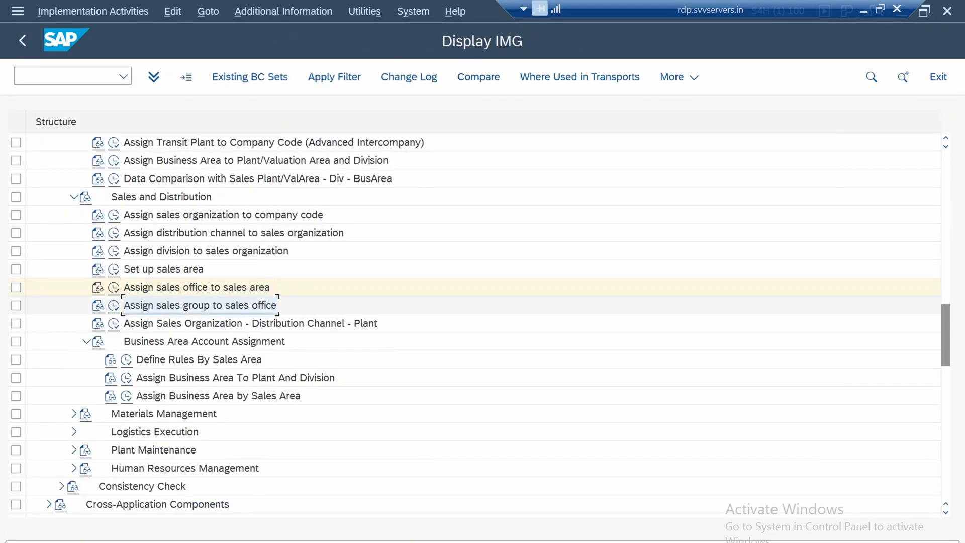
pyautogui.click(114, 306)
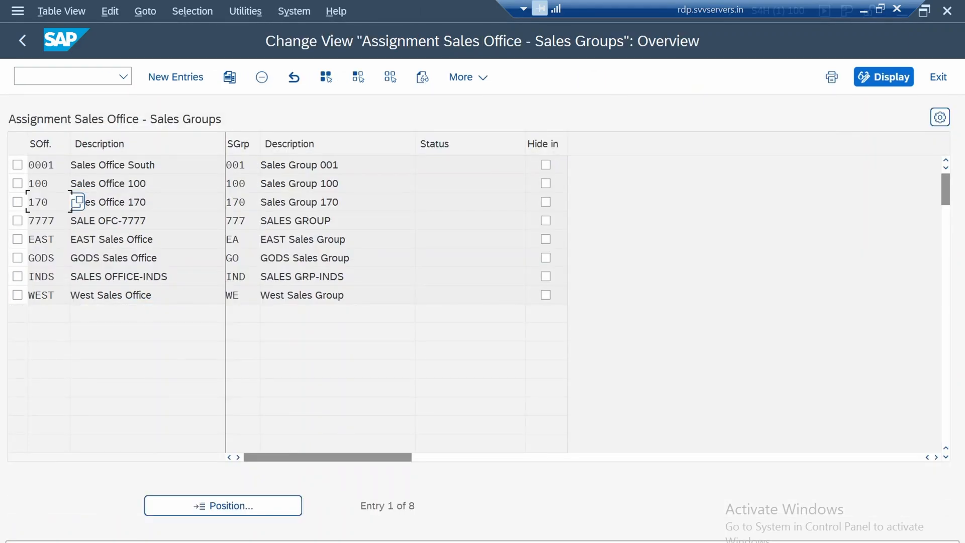
pyautogui.press('F5')
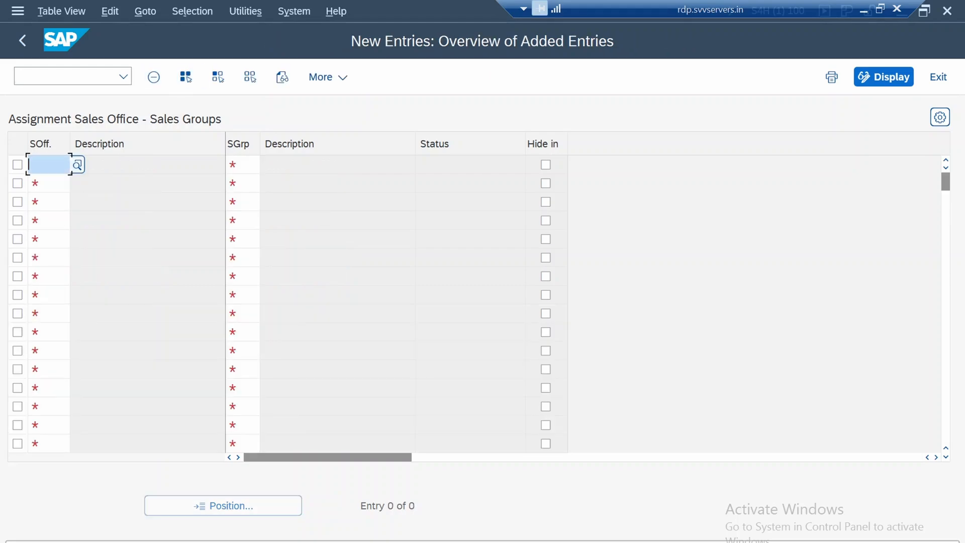
pyautogui.write('1750')
pyautogui.press('Tab')
pyautogui.click(268, 165)
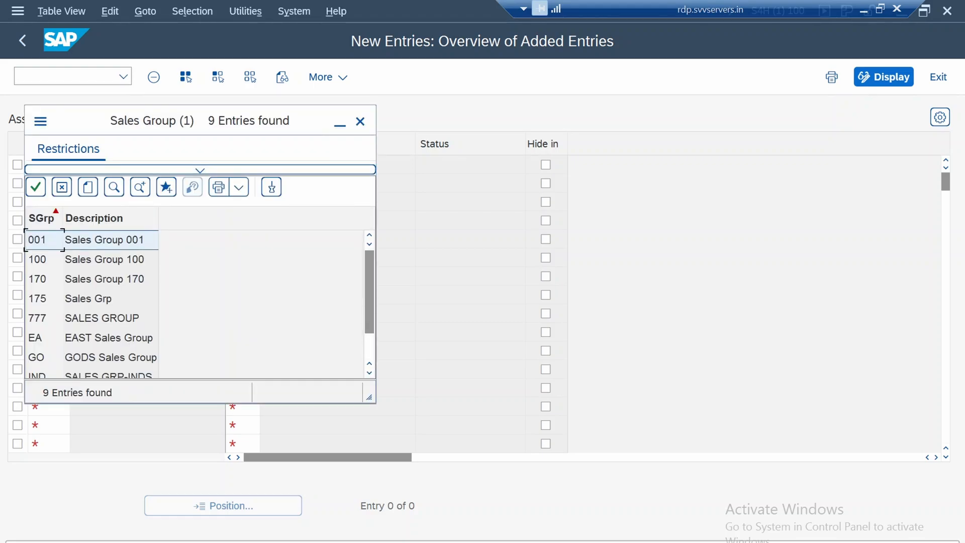
pyautogui.click(38, 298)
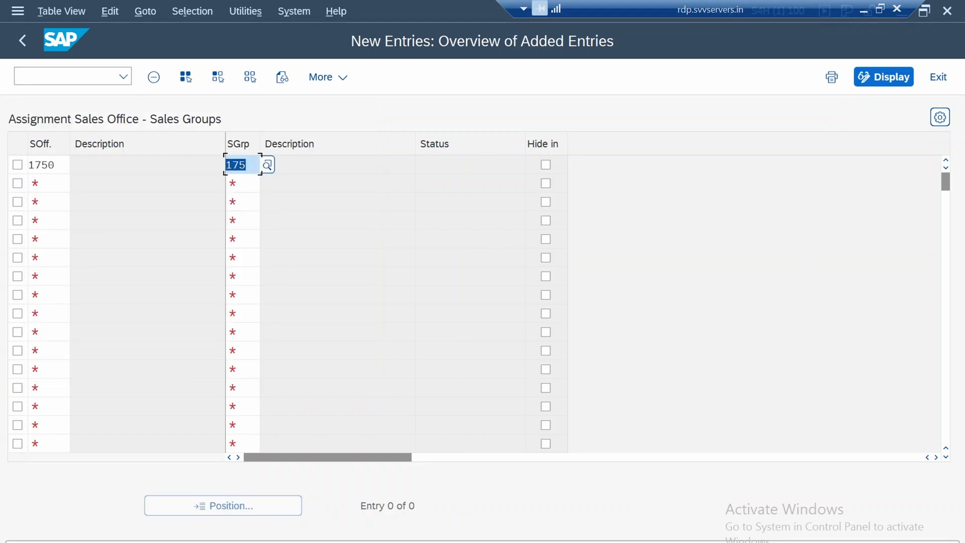
pyautogui.press('Return')
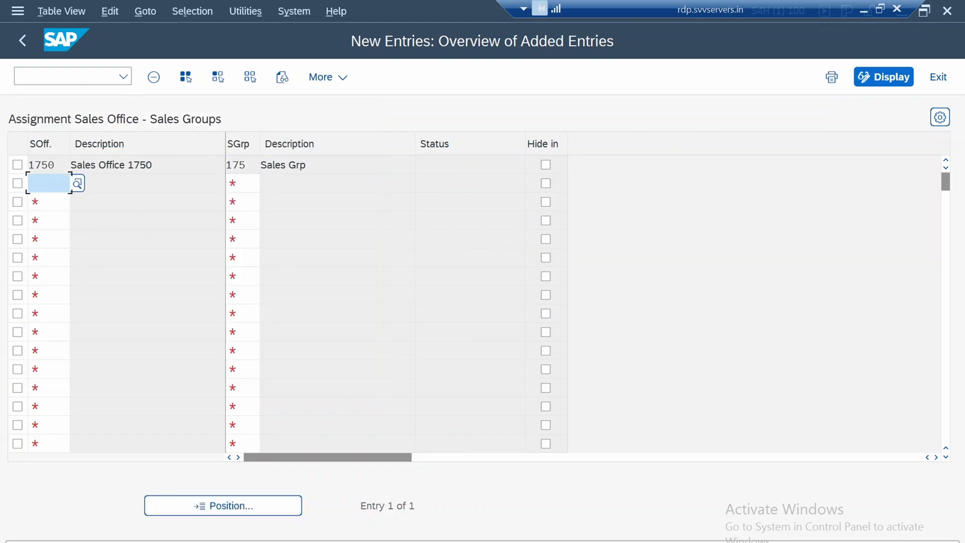
# Save the new sales group assignment and return to the IMG structure
pyautogui.hotkey('ctrl', 's')
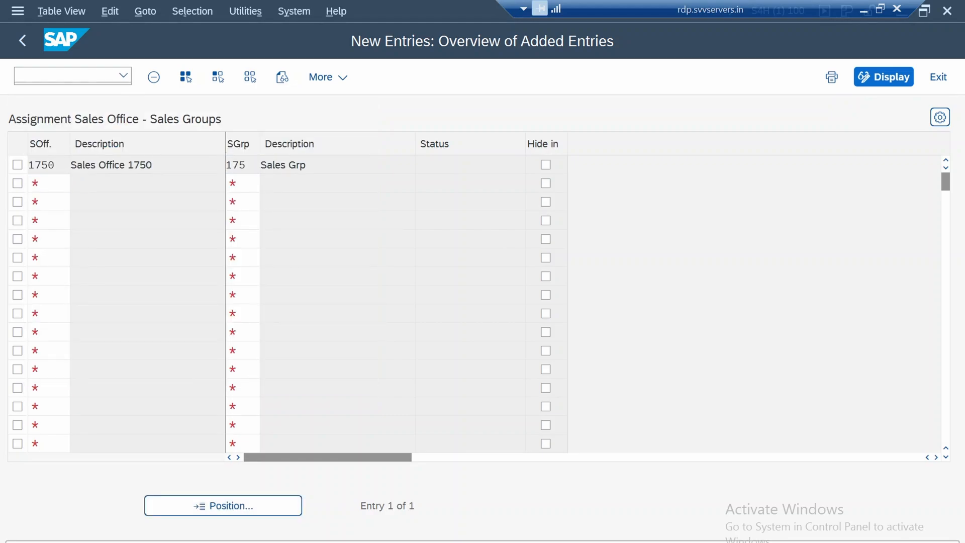
pyautogui.press('Return')
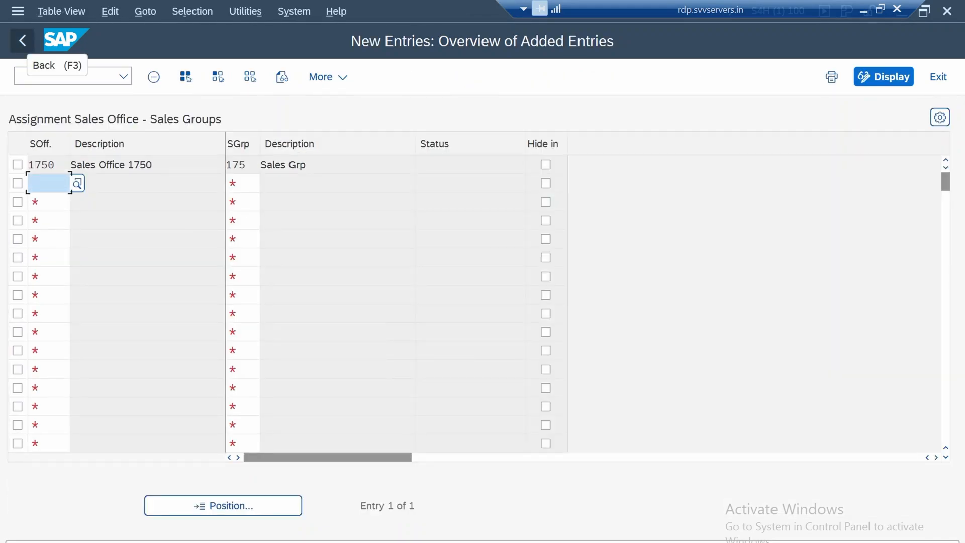
pyautogui.click(22, 40)
pyautogui.click(22, 41)
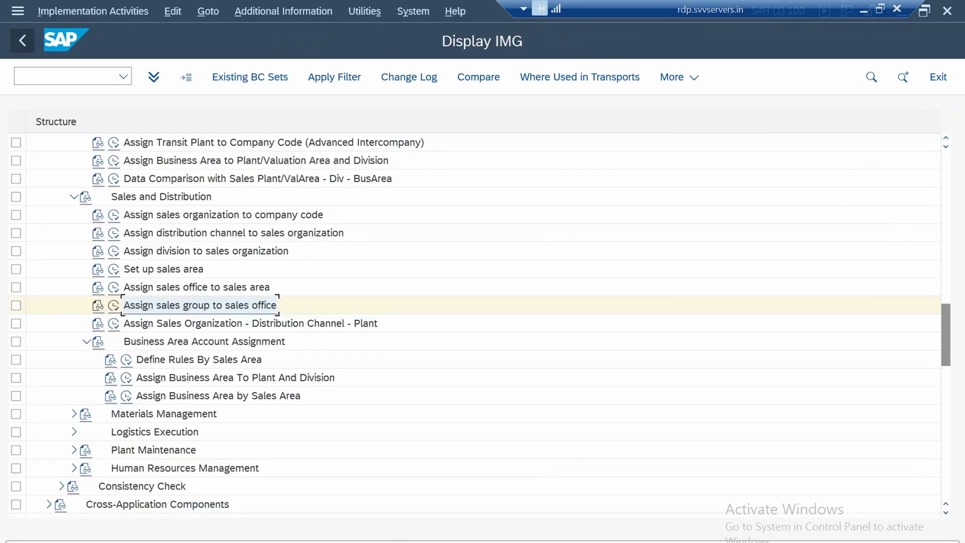
# Open the sales organization, distribution channel and plant assignments and position the list at sales organization 1750
pyautogui.click(201, 323)
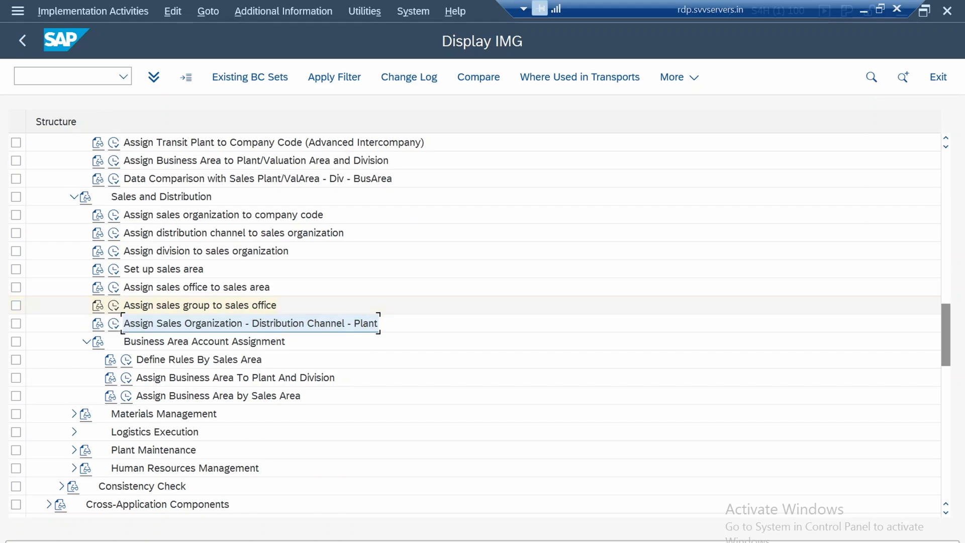
pyautogui.click(114, 323)
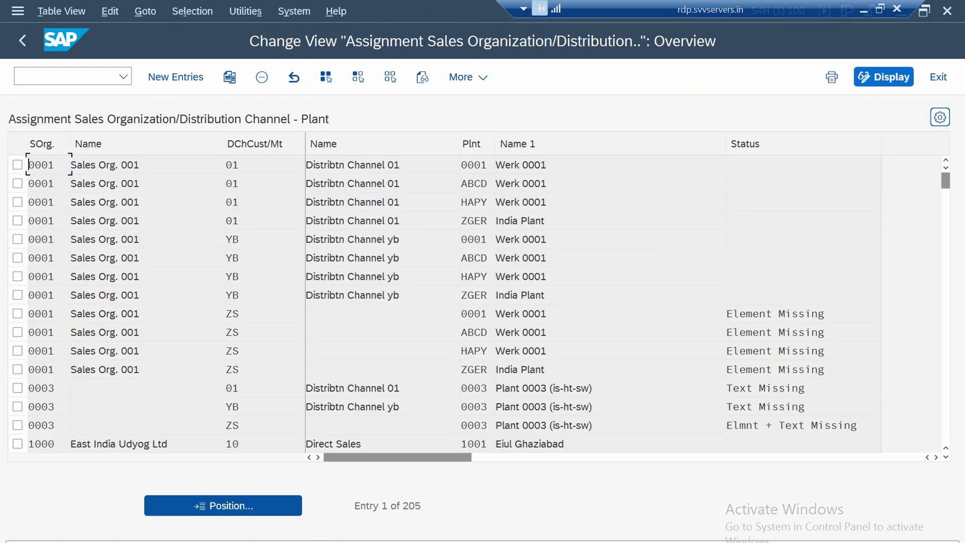
pyautogui.click(223, 506)
pyautogui.write('17')
pyautogui.write('50')
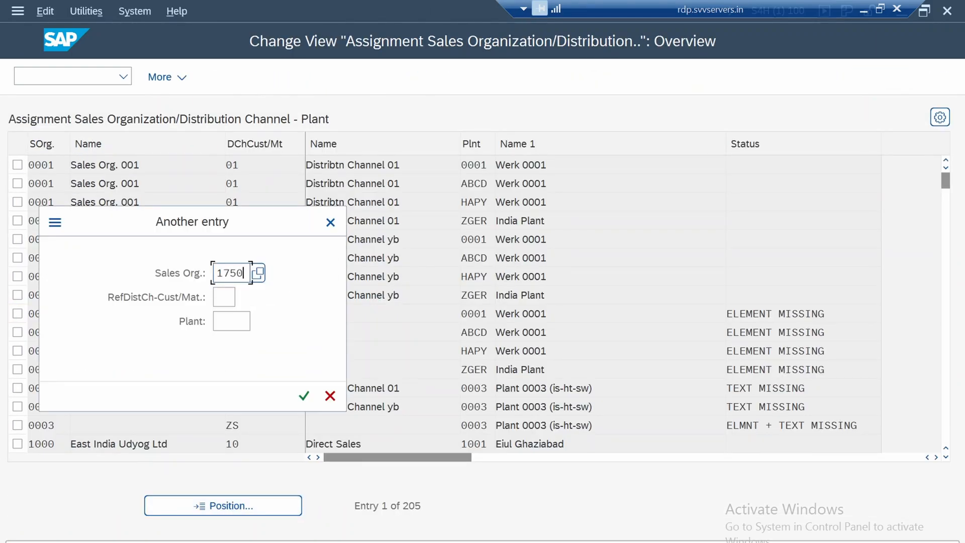
pyautogui.press('Return')
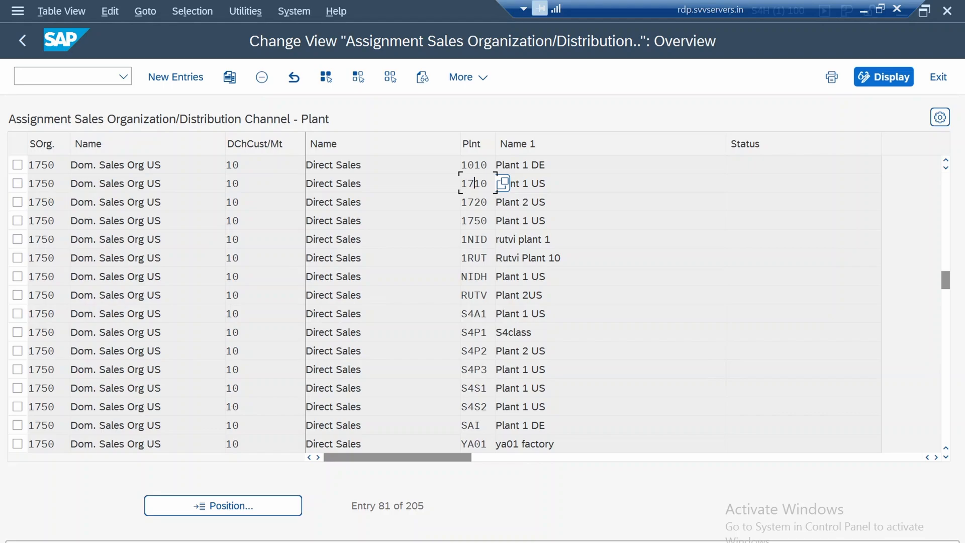
# Review the plants assigned to sales organization 1750 and reposition the list at its first entry
pyautogui.scroll(-2, 474, 184)
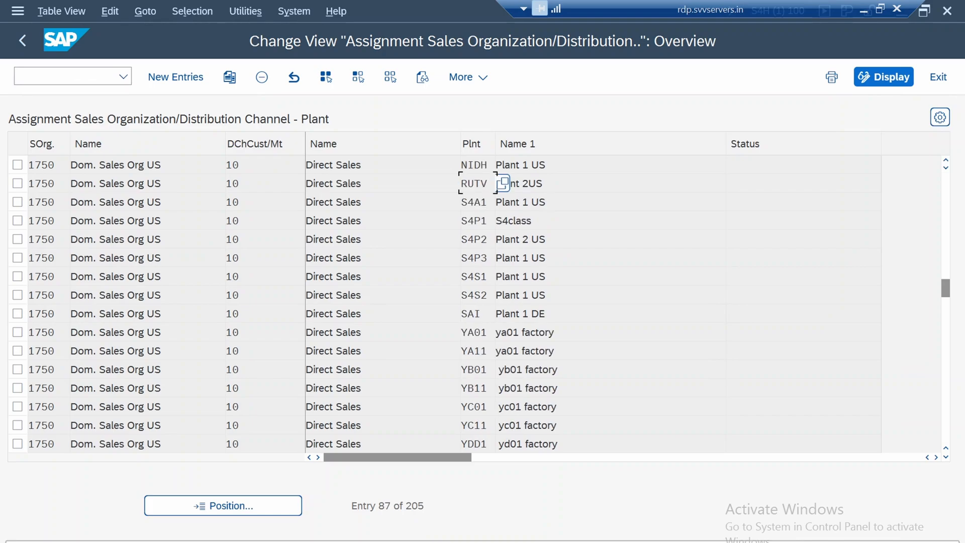
pyautogui.scroll(-2, 503, 183)
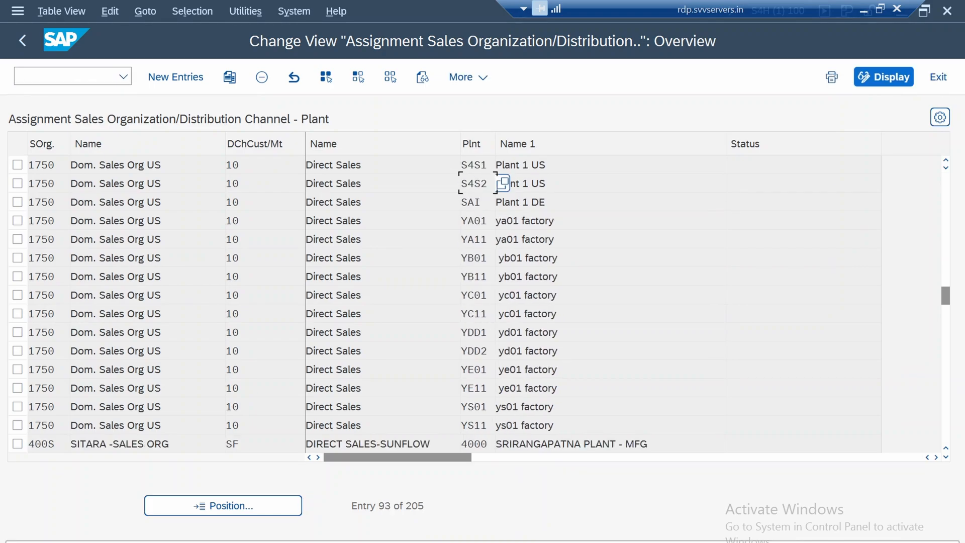
pyautogui.scroll(10, 474, 302)
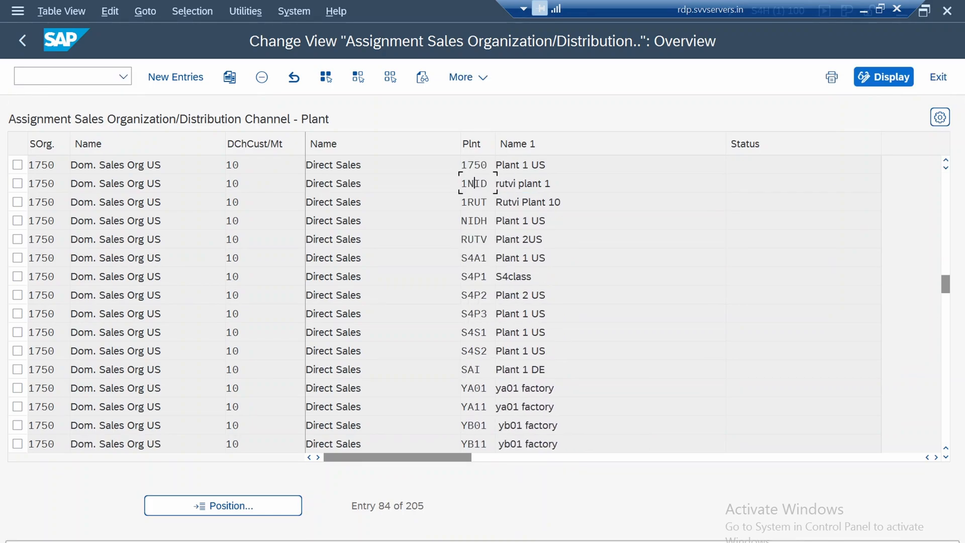
pyautogui.scroll(10, 503, 183)
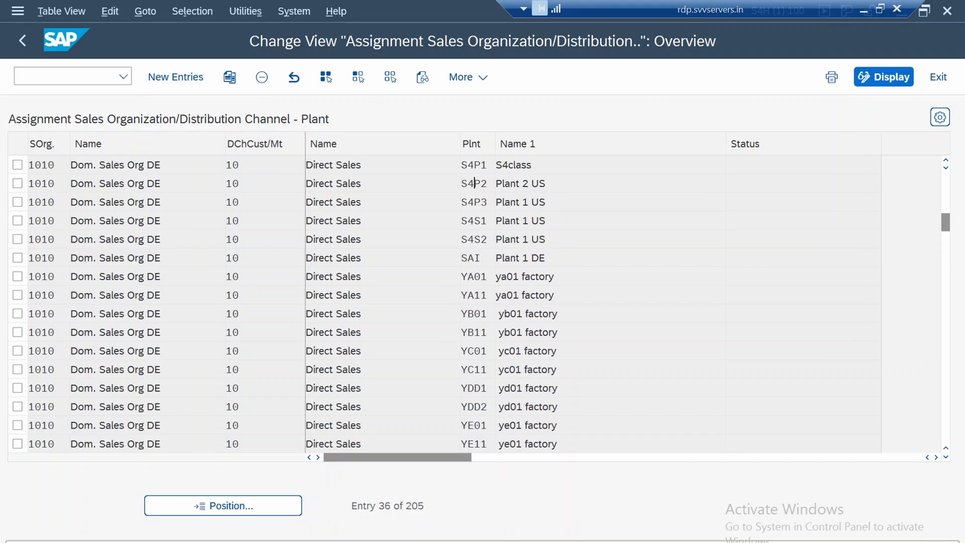
pyautogui.scroll(2, 502, 183)
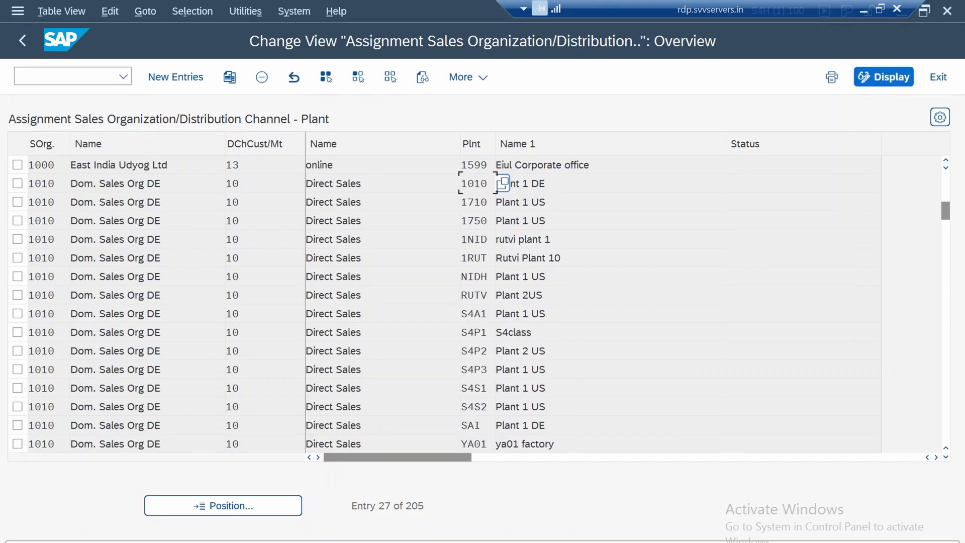
pyautogui.click(207, 509)
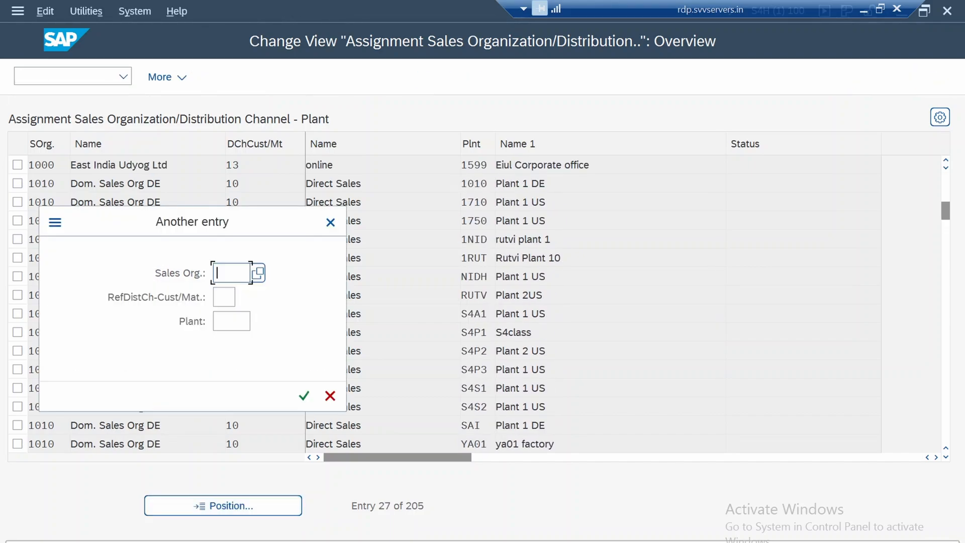
pyautogui.write('1750')
pyautogui.press('Return')
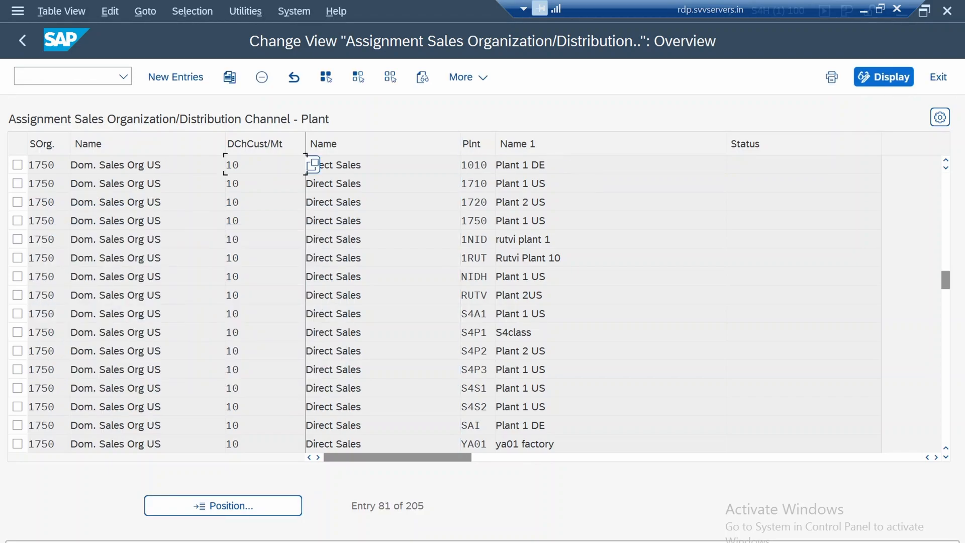
pyautogui.click(18, 220)
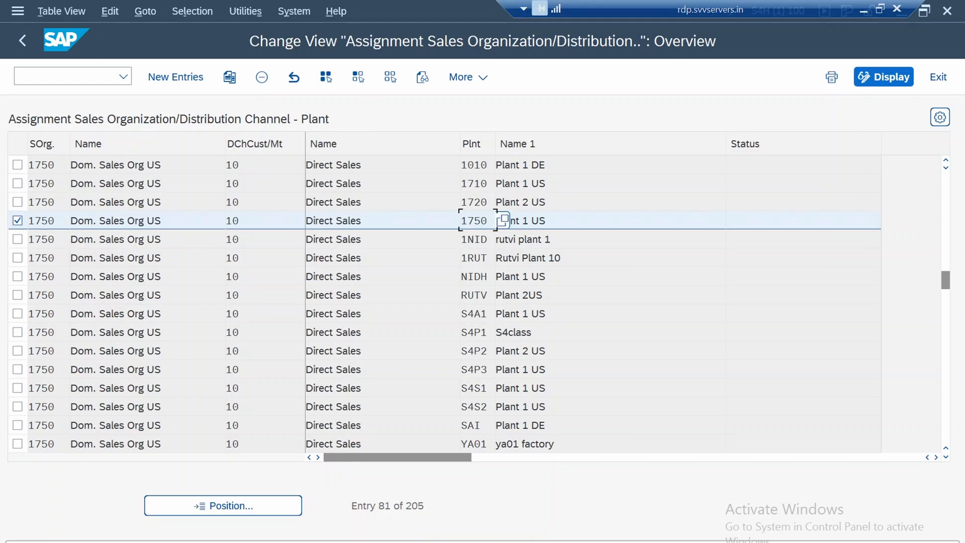
pyautogui.click(18, 221)
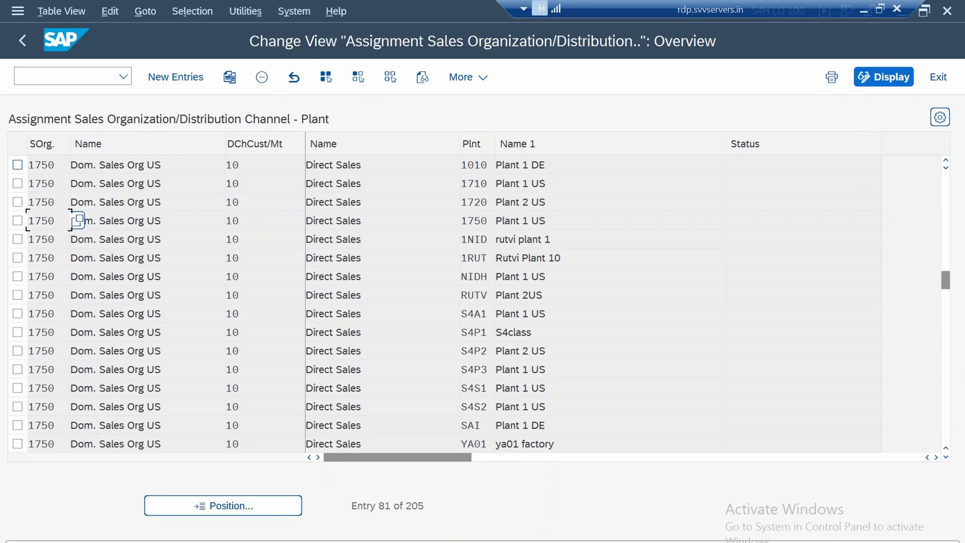
pyautogui.click(77, 165)
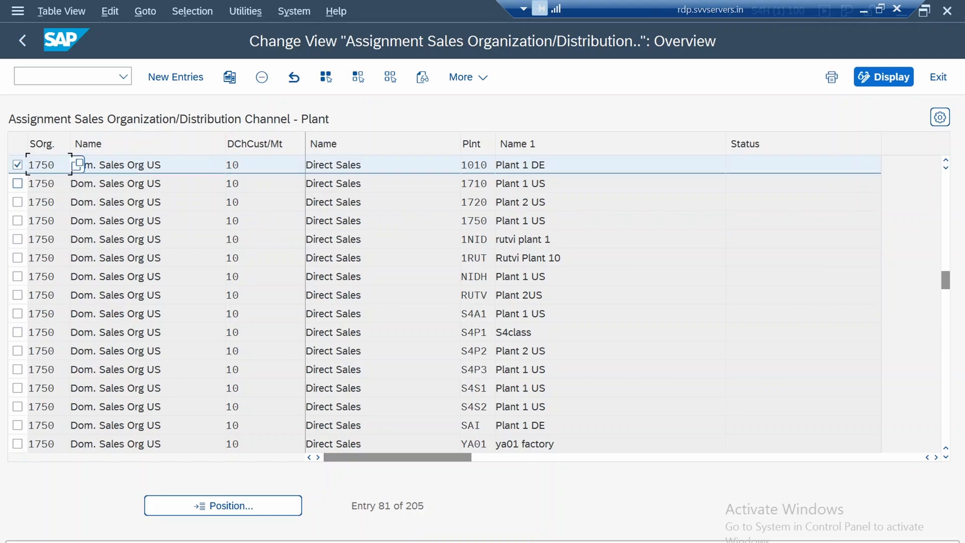
pyautogui.click(17, 165)
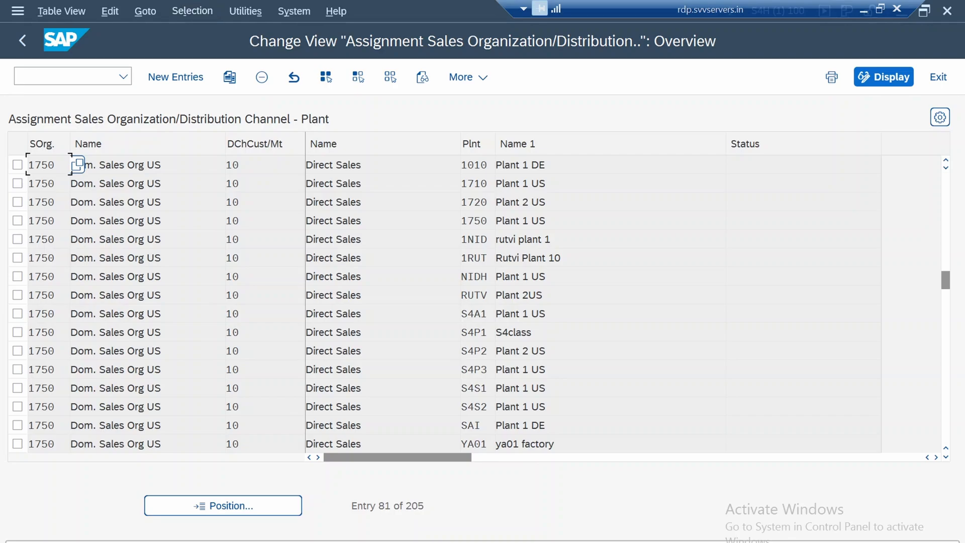
# Delete all plant assignments of sales organization 1750 and distribution channel 10 except the one for plant 1750
pyautogui.click(77, 165)
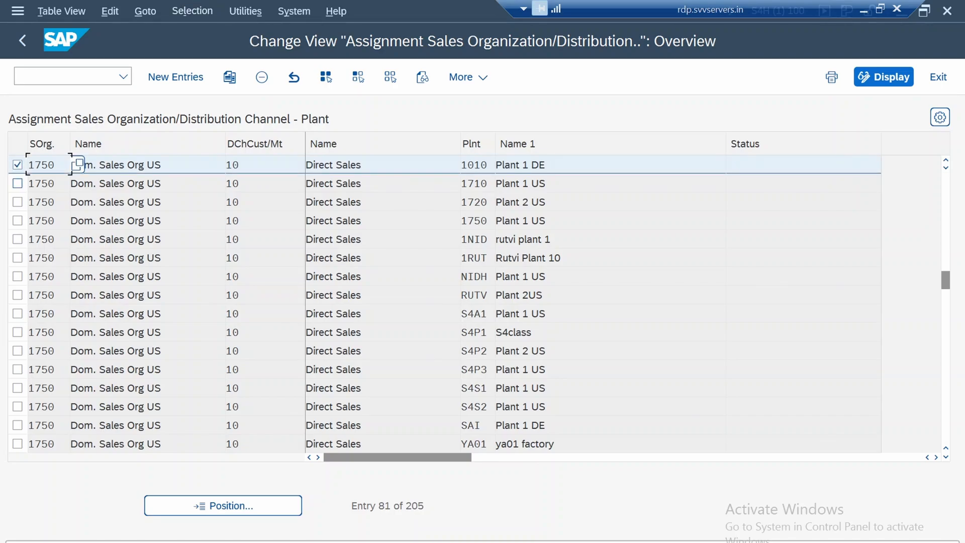
pyautogui.click(77, 183)
pyautogui.click(77, 201)
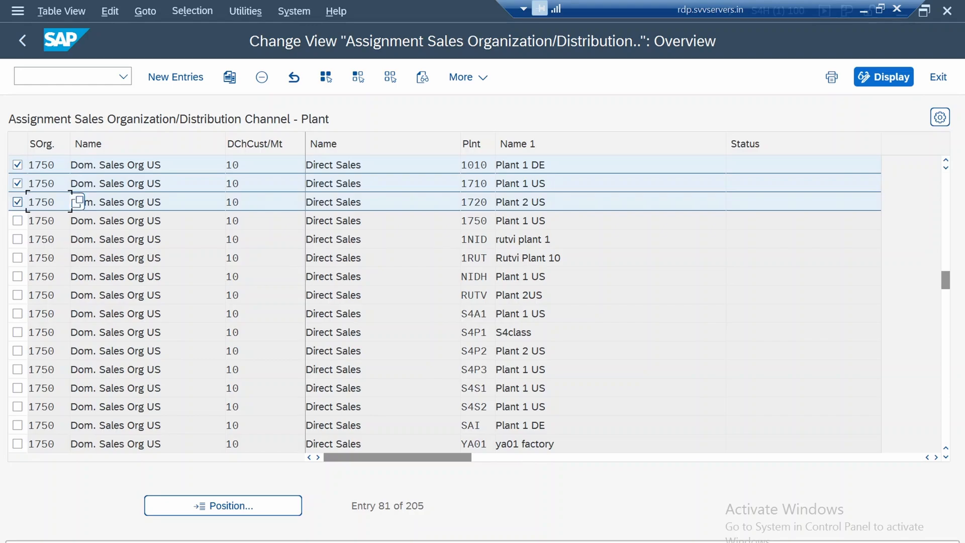
pyautogui.click(77, 239)
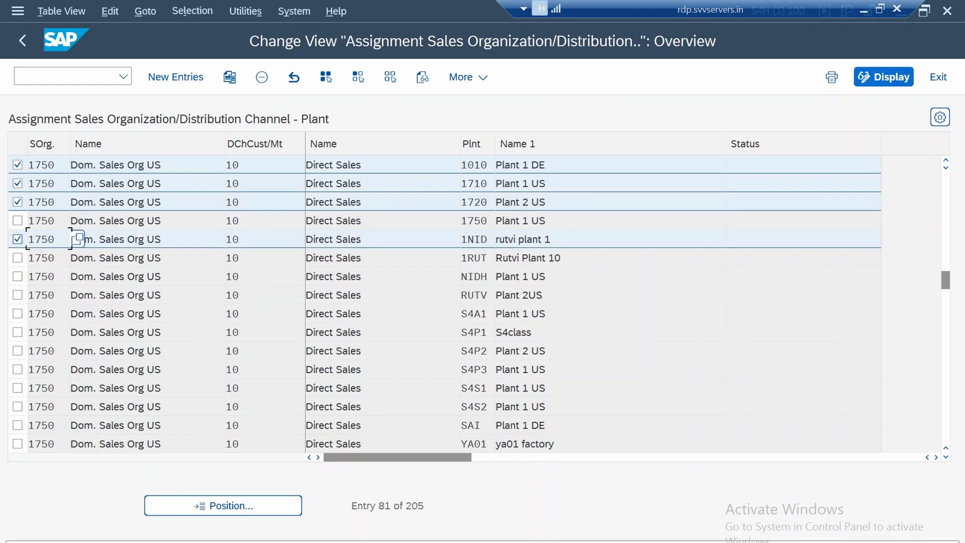
pyautogui.click(77, 257)
pyautogui.click(77, 276)
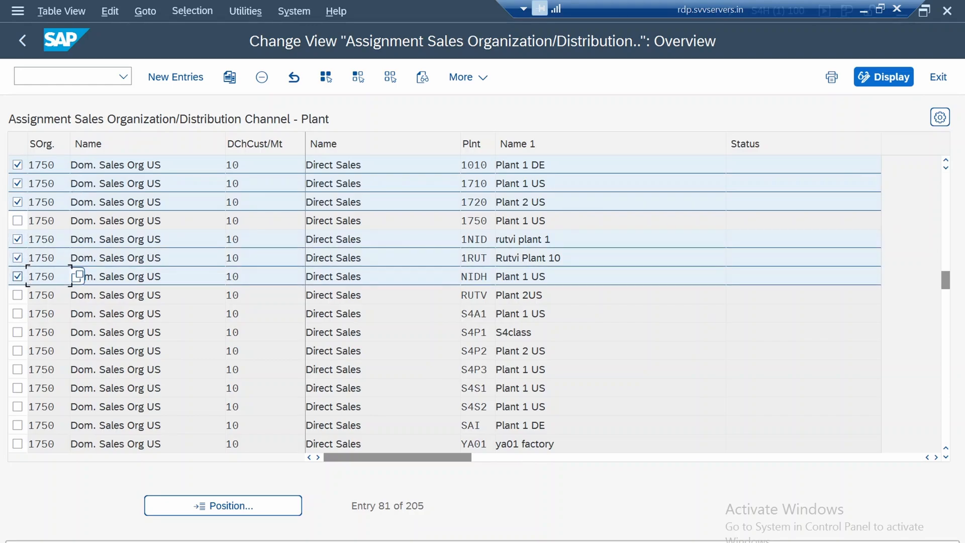
pyautogui.click(77, 294)
pyautogui.click(77, 314)
pyautogui.click(77, 332)
pyautogui.click(77, 350)
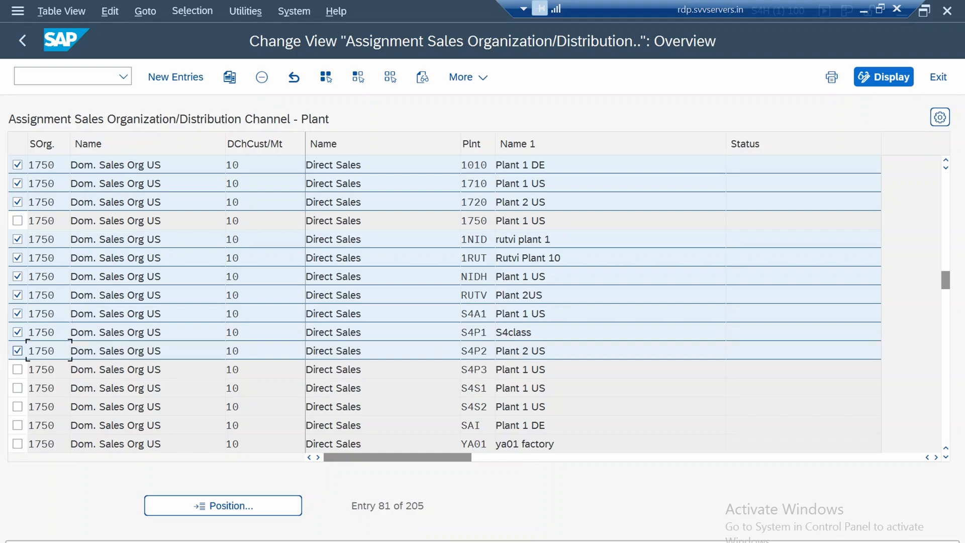
pyautogui.click(76, 369)
pyautogui.click(77, 388)
pyautogui.click(77, 406)
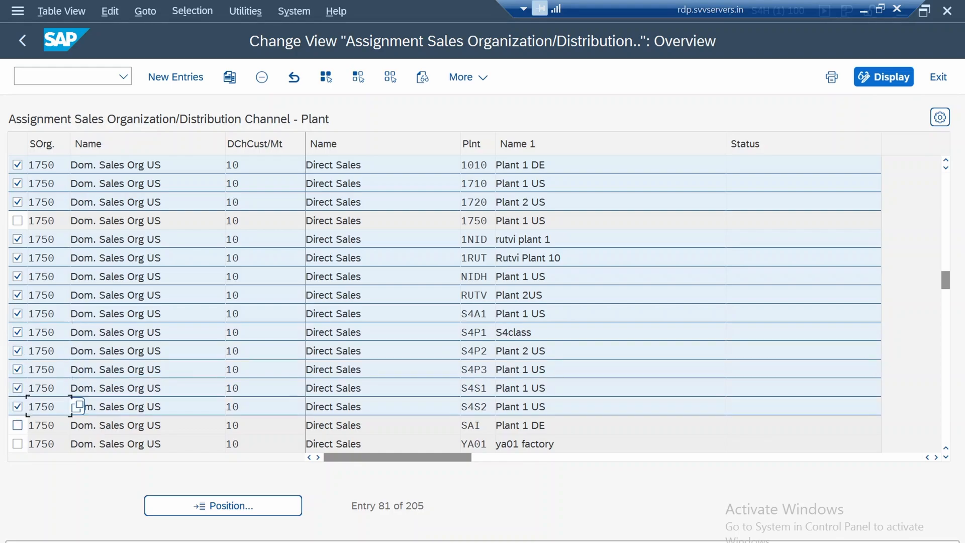
pyautogui.click(77, 425)
pyautogui.click(77, 444)
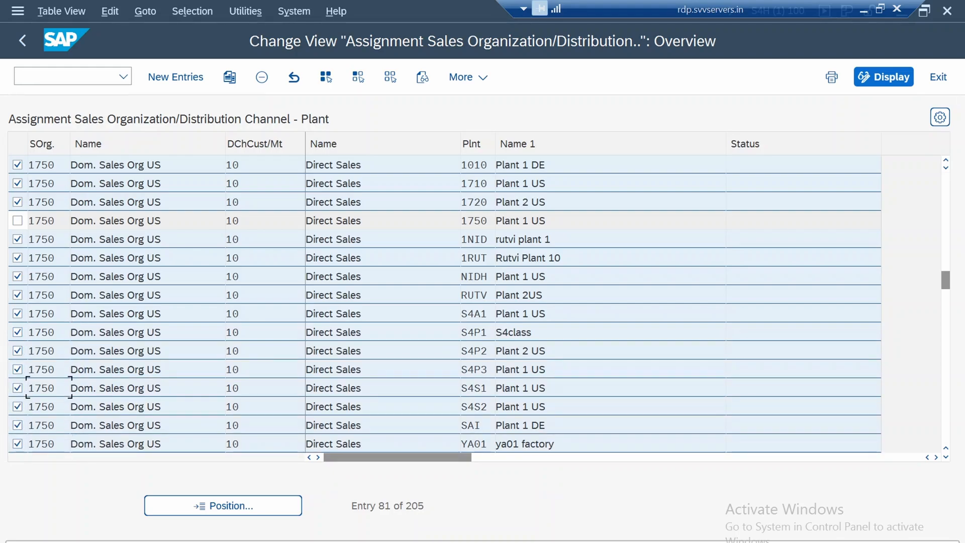
pyautogui.scroll(-1, 77, 388)
pyautogui.scroll(-3, 77, 388)
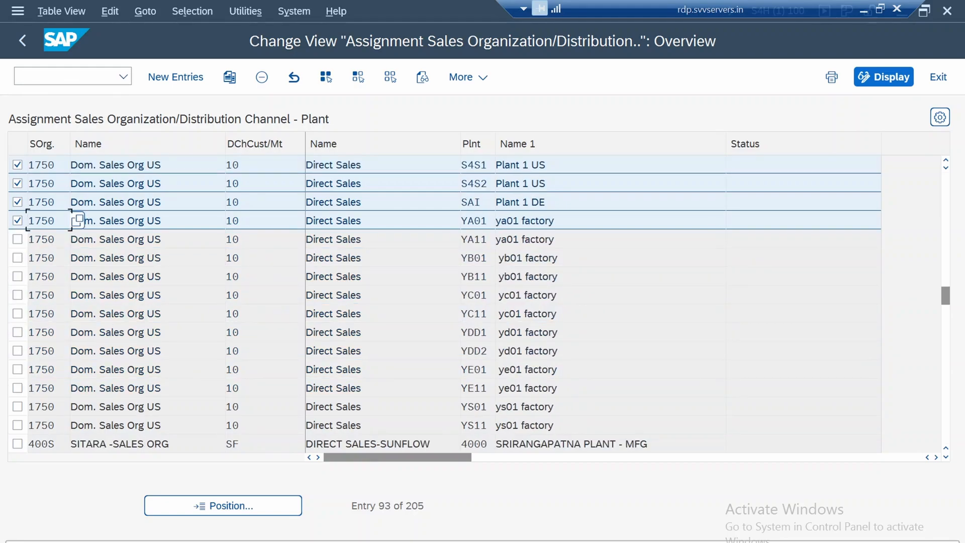
pyautogui.click(77, 239)
pyautogui.click(77, 257)
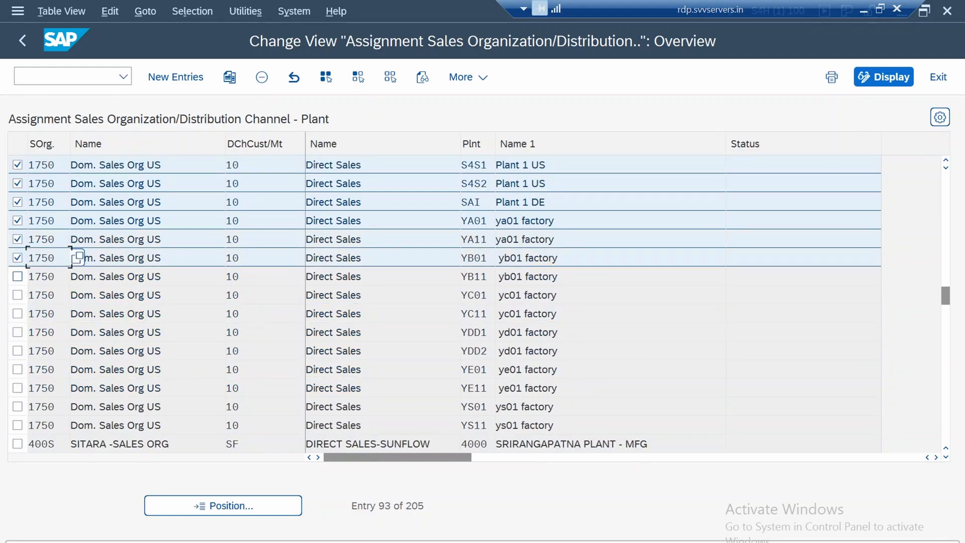
pyautogui.click(77, 276)
pyautogui.click(77, 294)
pyautogui.click(77, 313)
pyautogui.click(77, 332)
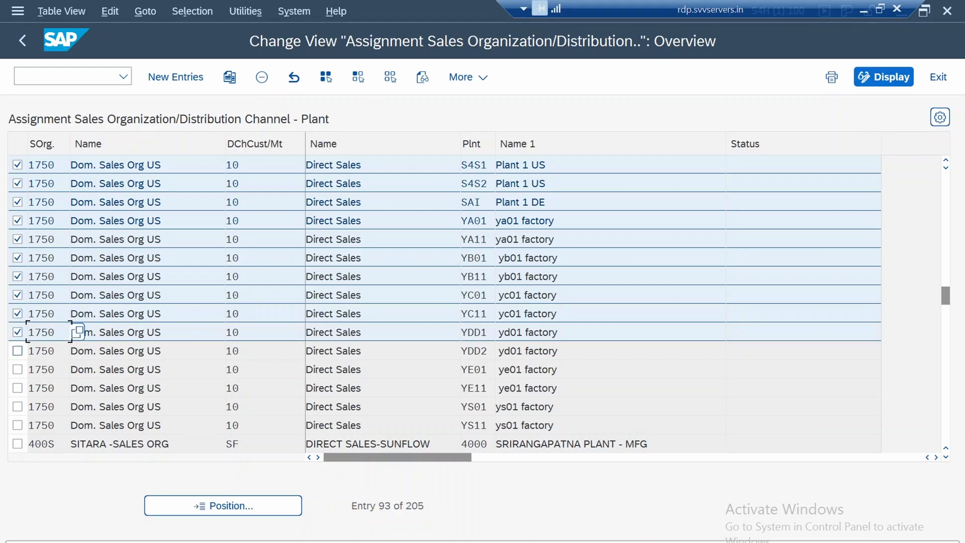
pyautogui.click(77, 350)
pyautogui.click(76, 369)
pyautogui.click(77, 388)
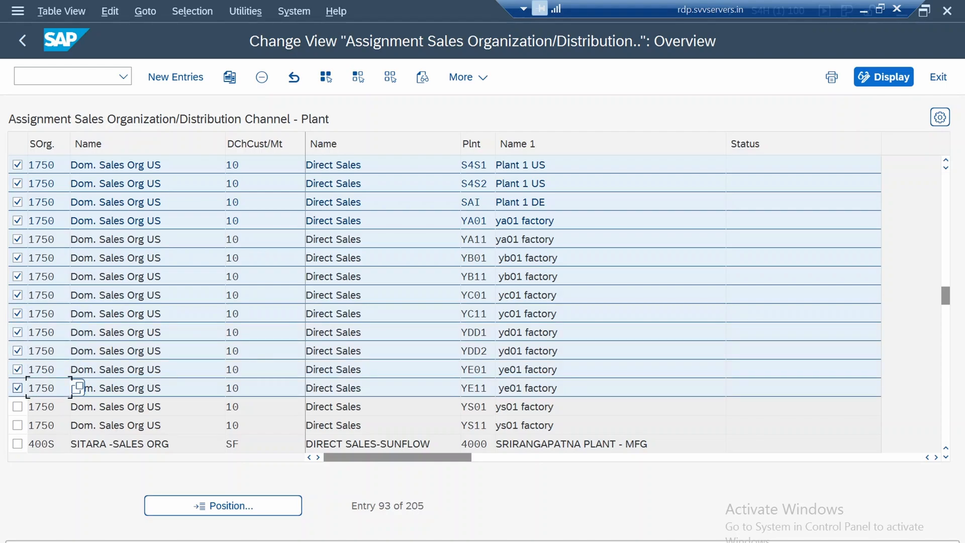
pyautogui.click(77, 406)
pyautogui.click(77, 425)
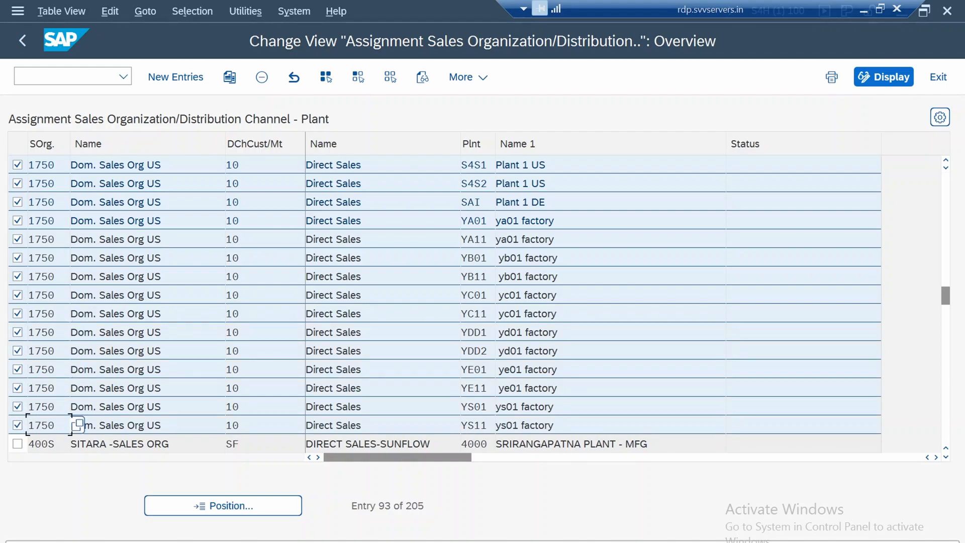
pyautogui.hotkey('shift', 'F2')
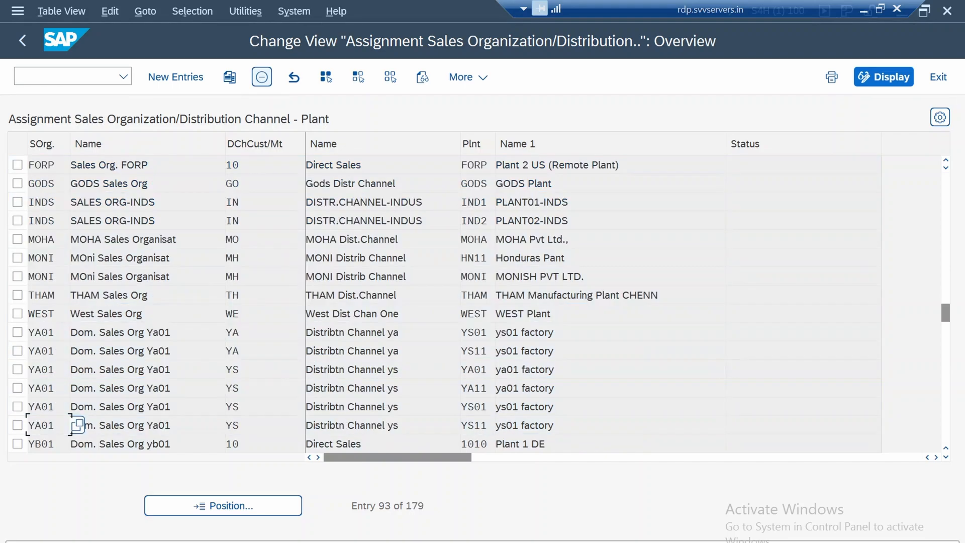
# Save the plant assignment changes to the 1750 Baseline Configuration request and return to the IMG structure
pyautogui.hotkey('ctrl', 's')
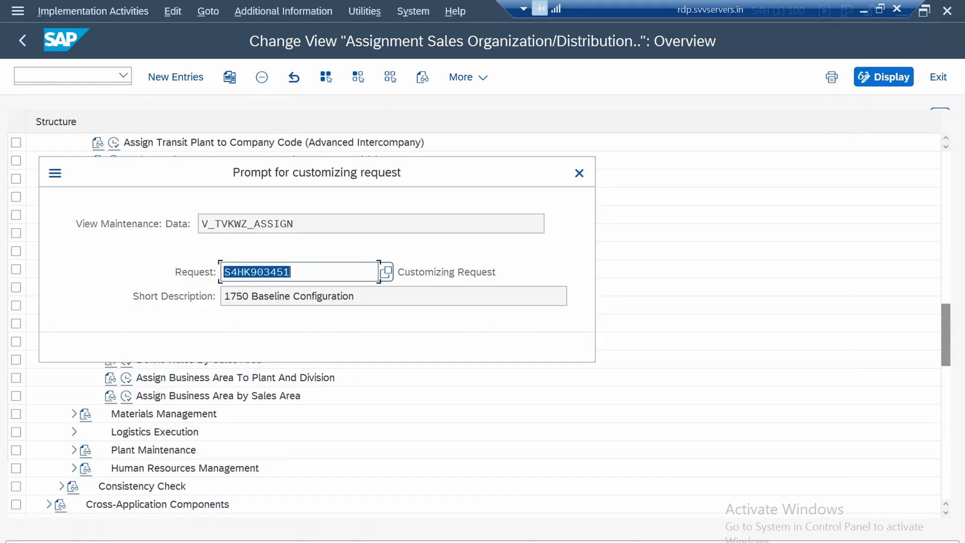
pyautogui.press('Return')
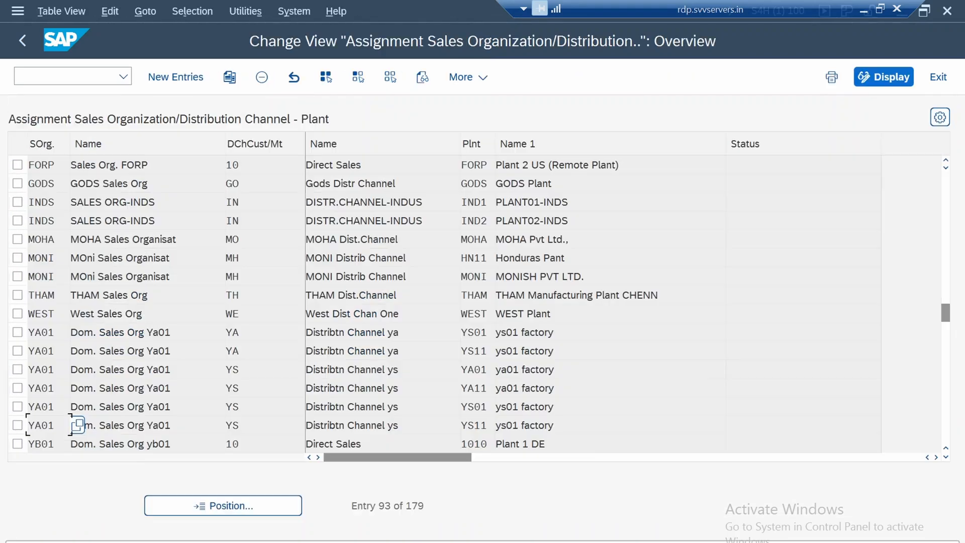
pyautogui.press('F3')
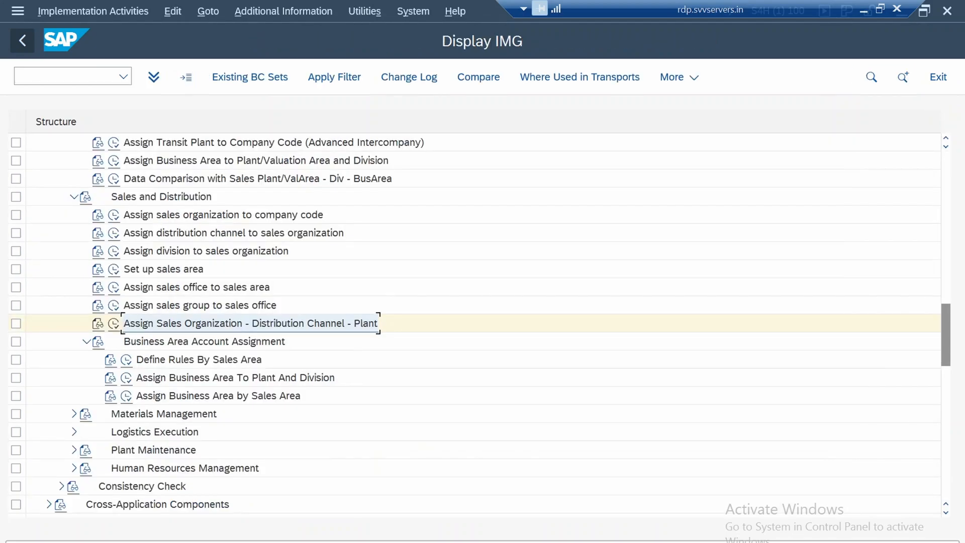
pyautogui.click(204, 342)
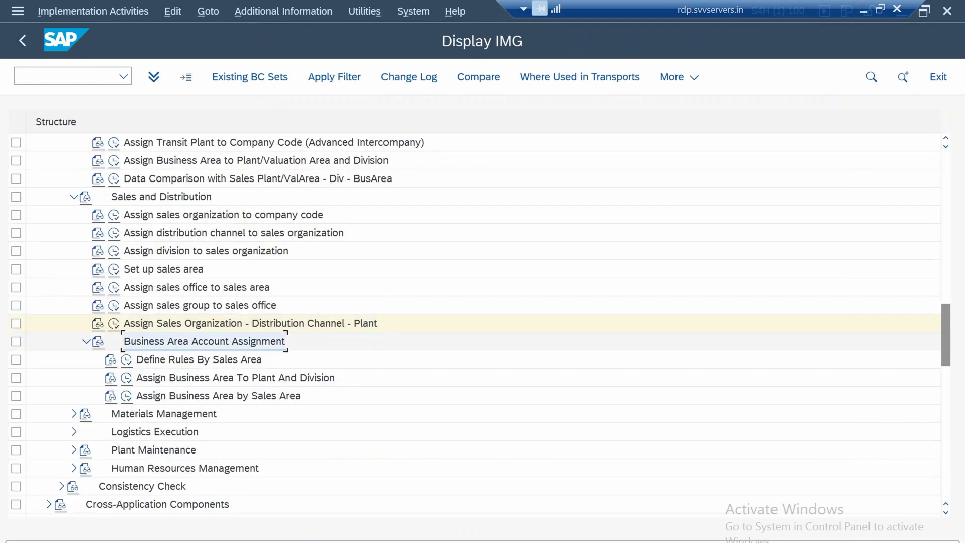
pyautogui.click(259, 360)
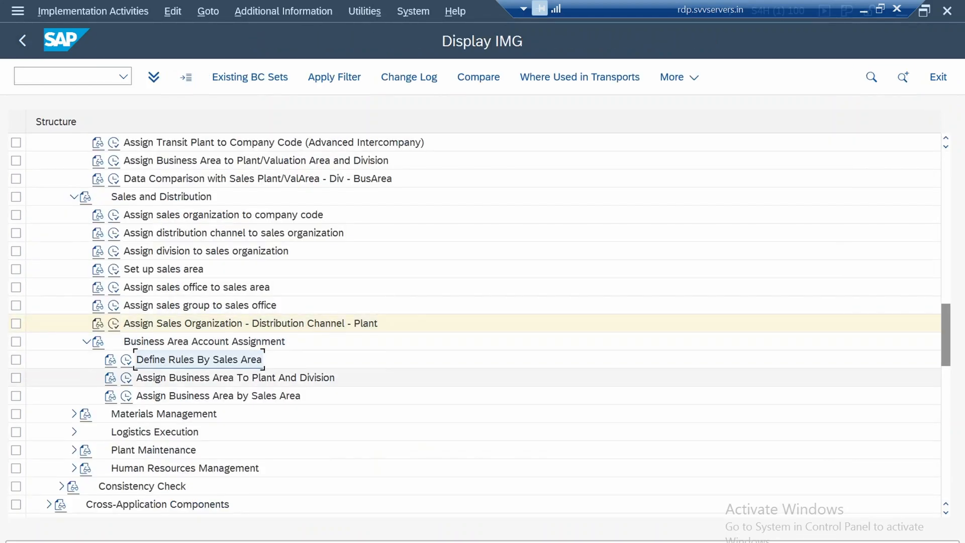
pyautogui.click(259, 378)
pyautogui.click(259, 397)
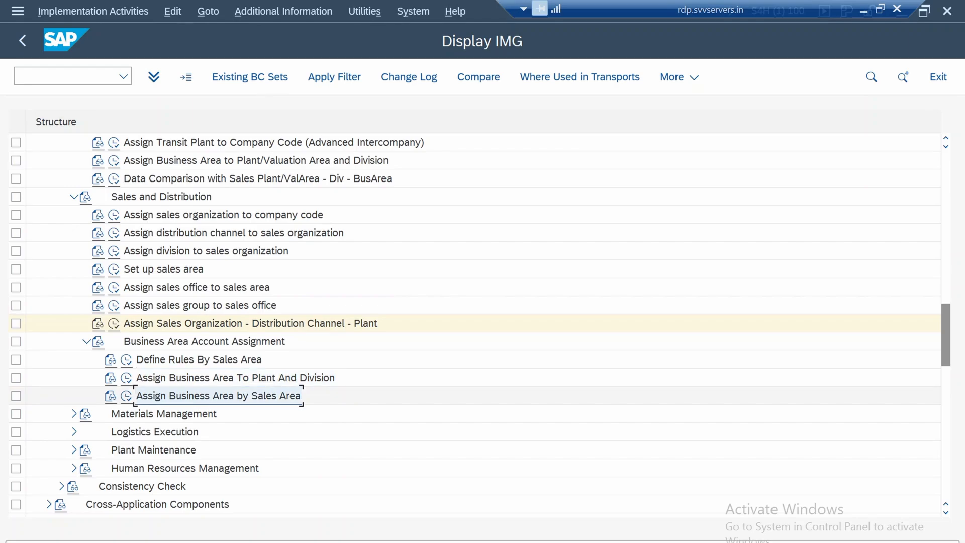
# Expand the Materials Management assignments and open the activity for assigning purchasing organizations to company codes
pyautogui.click(171, 414)
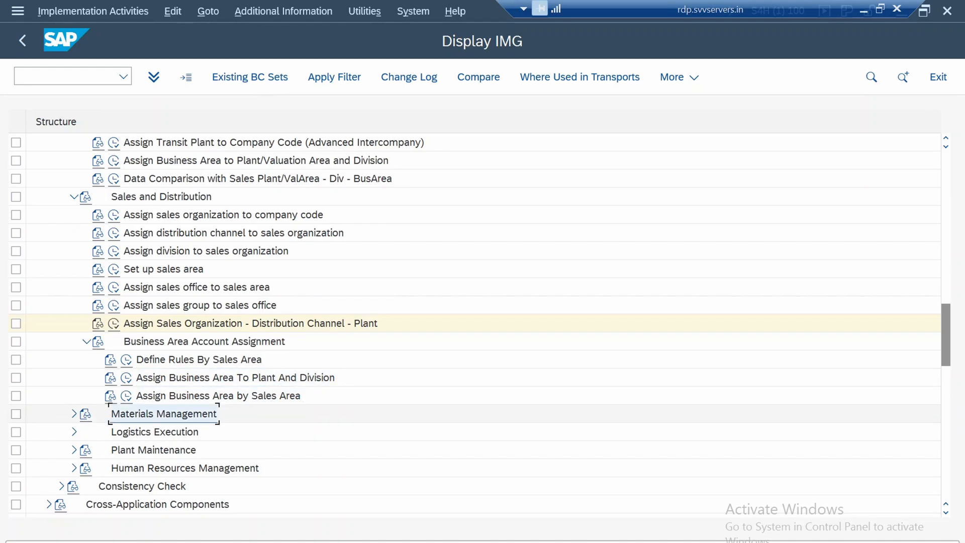
pyautogui.click(74, 415)
pyautogui.scroll(-2, 302, 321)
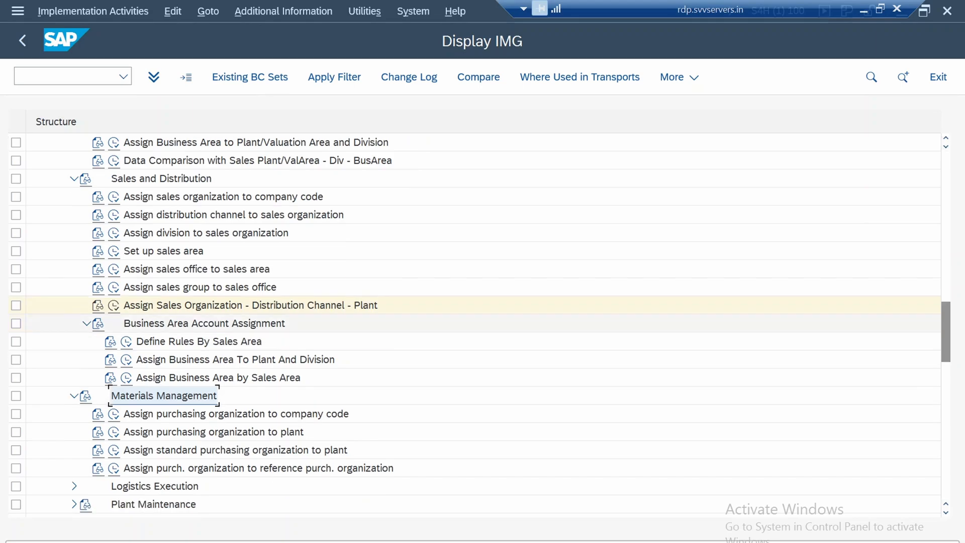
pyautogui.scroll(-4, 482, 322)
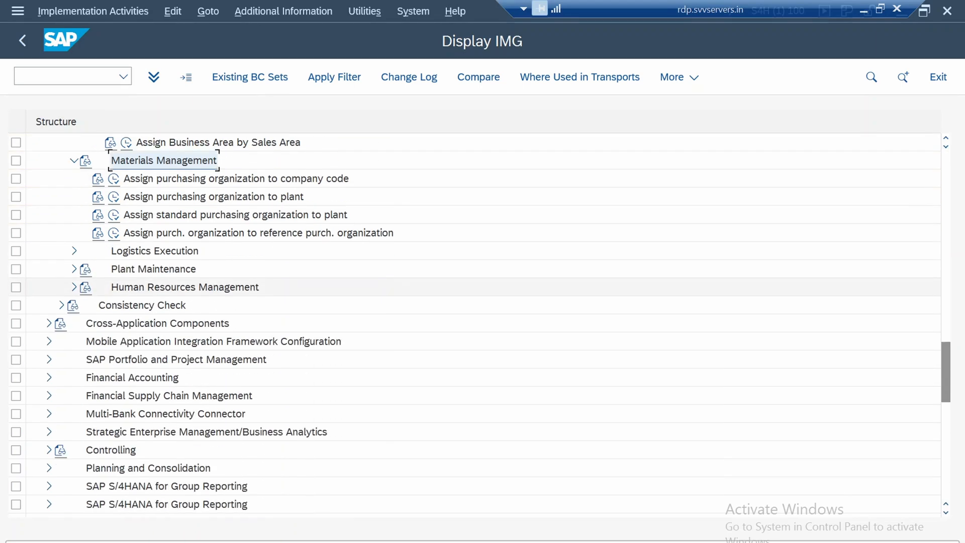
pyautogui.scroll(2, 482, 322)
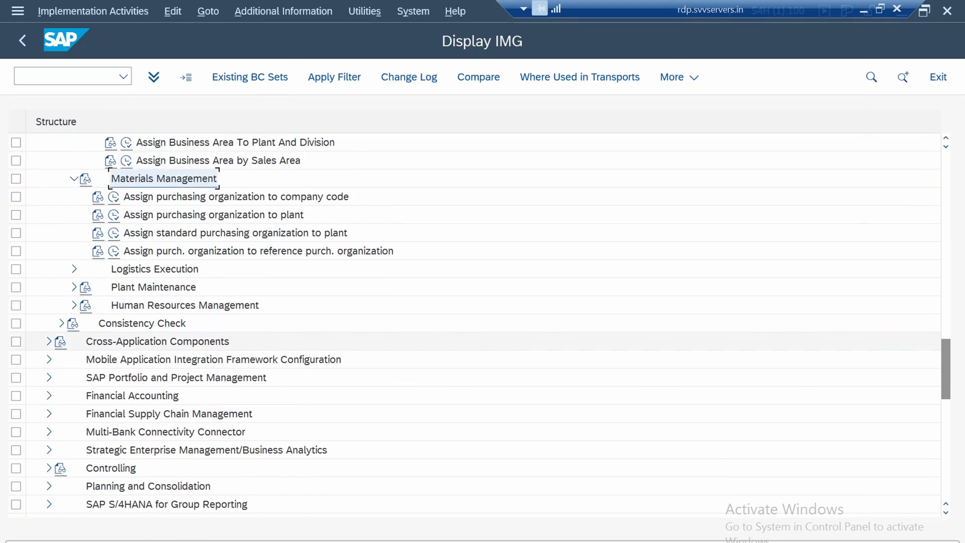
pyautogui.click(211, 197)
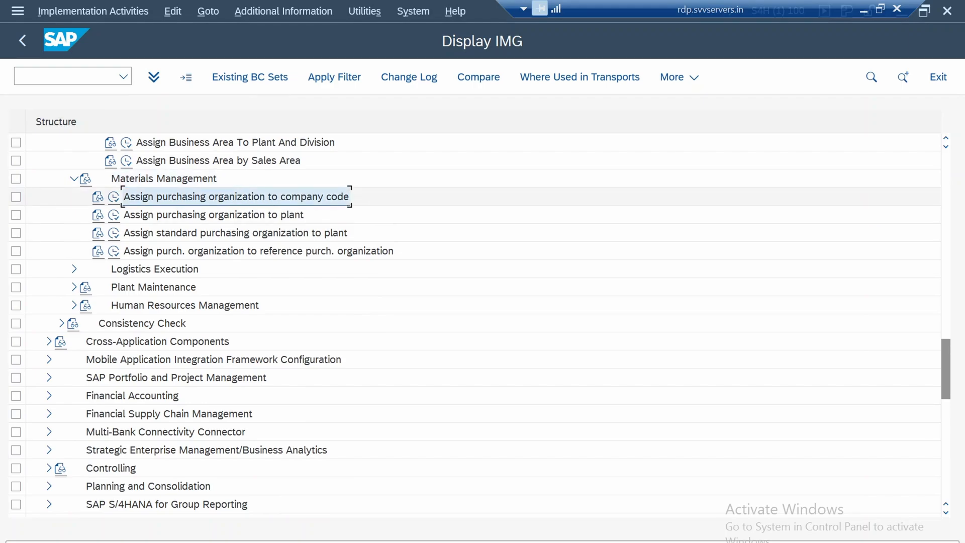
pyautogui.click(113, 197)
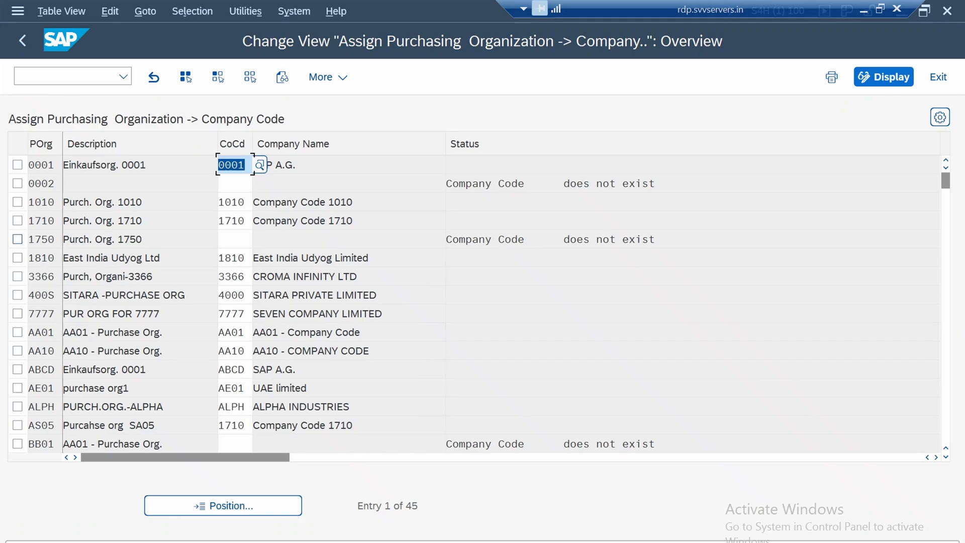
# Assign company code 1750 to purchasing organization 1750, save it to the 1750 Baseline Configuration request and return to the IMG structure
pyautogui.click(235, 239)
pyautogui.click(260, 240)
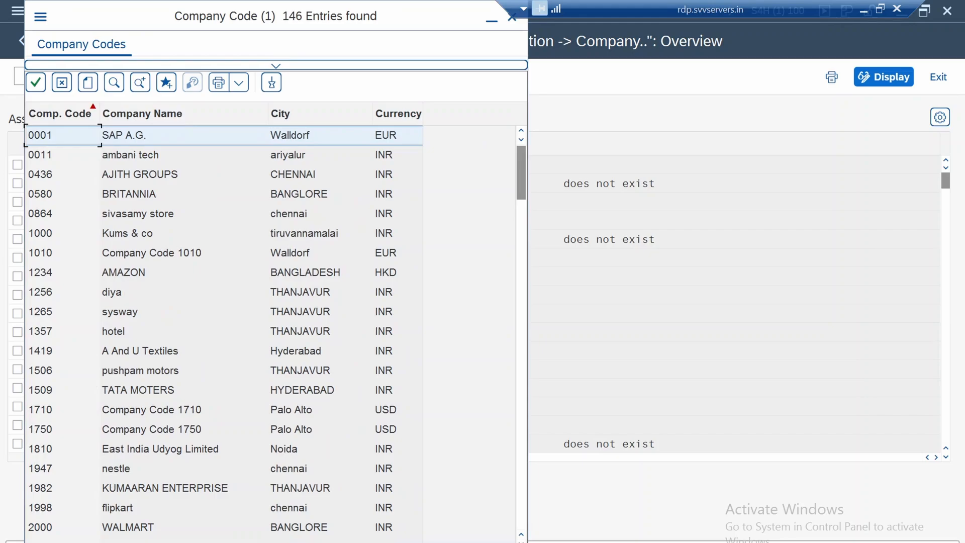
pyautogui.doubleClick(151, 429)
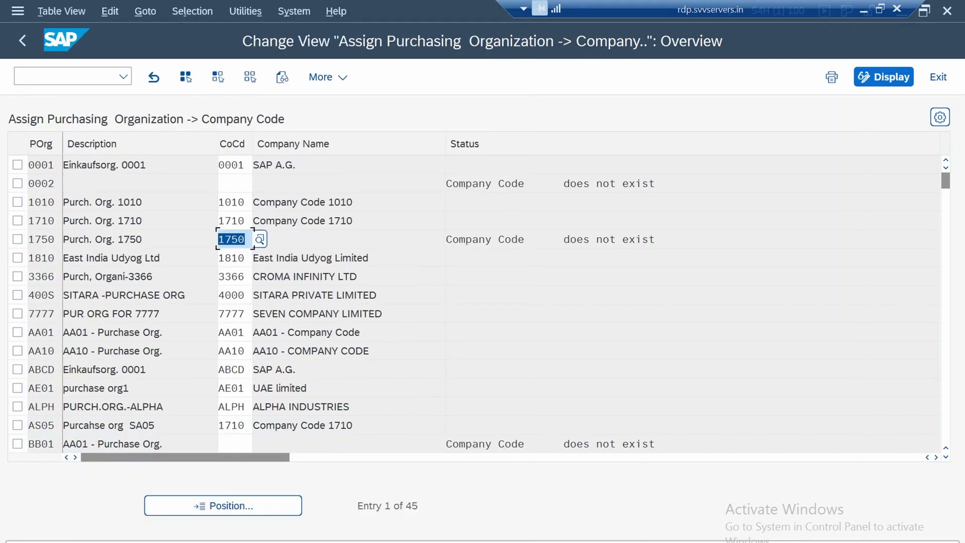
pyautogui.hotkey('ctrl', 's')
pyautogui.click(396, 347)
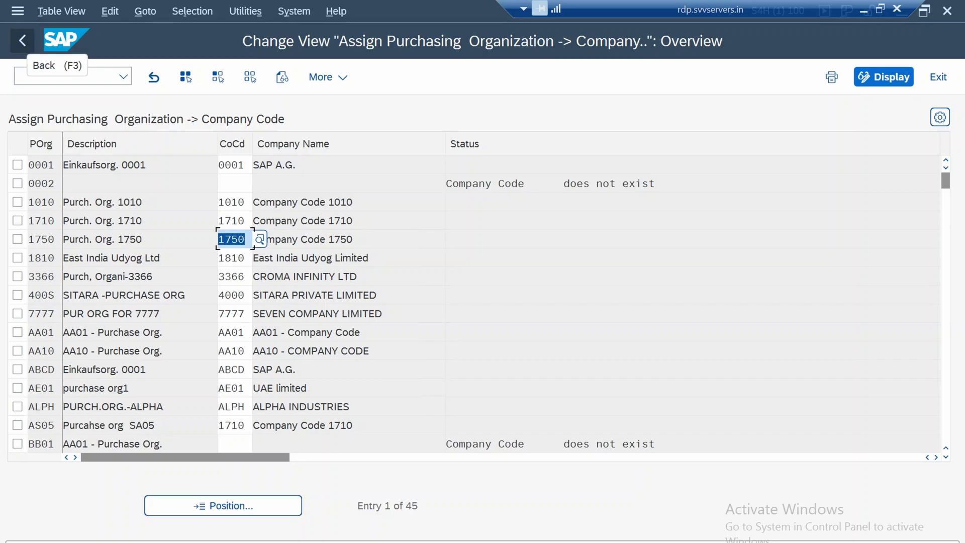
pyautogui.click(22, 40)
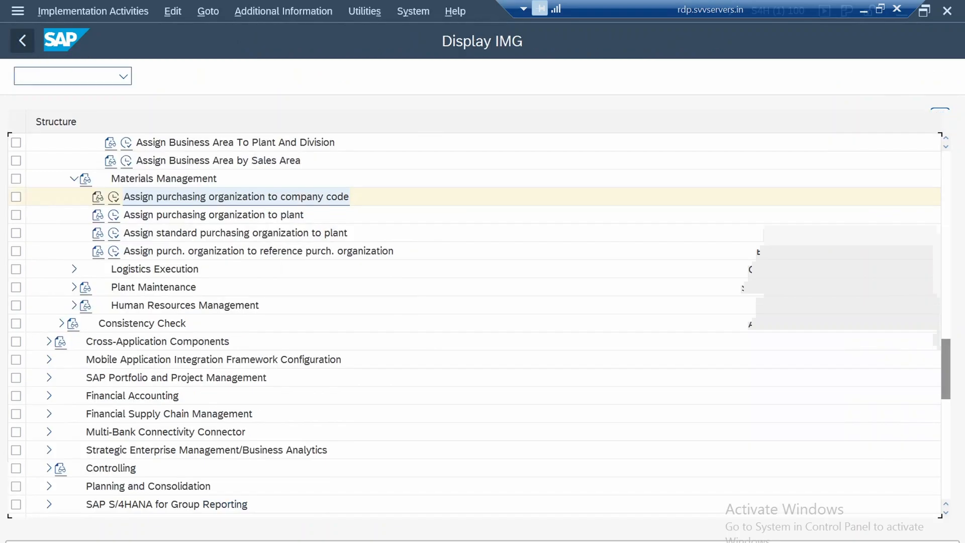
# Open the purchasing organization to plant assignments and position the list at purchasing organization 1750
pyautogui.click(213, 215)
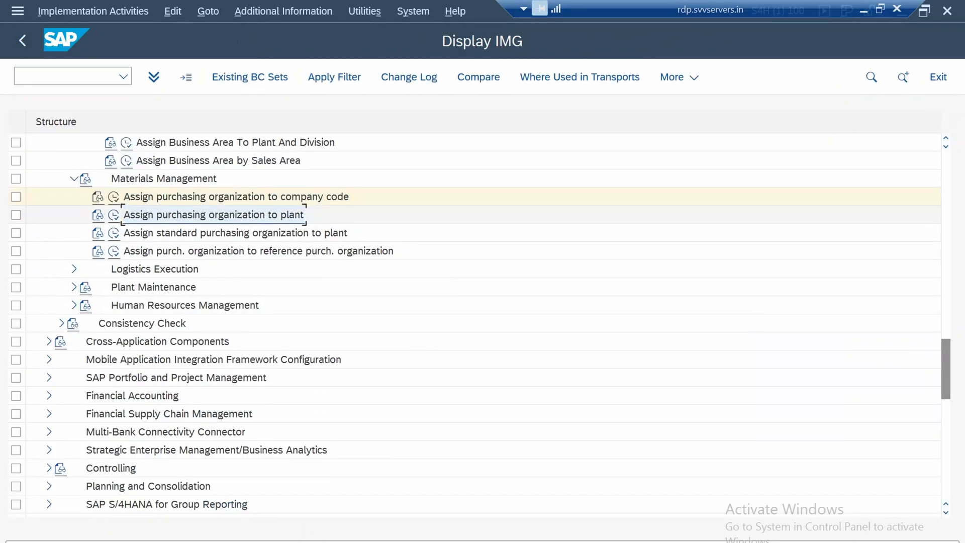
pyautogui.click(114, 215)
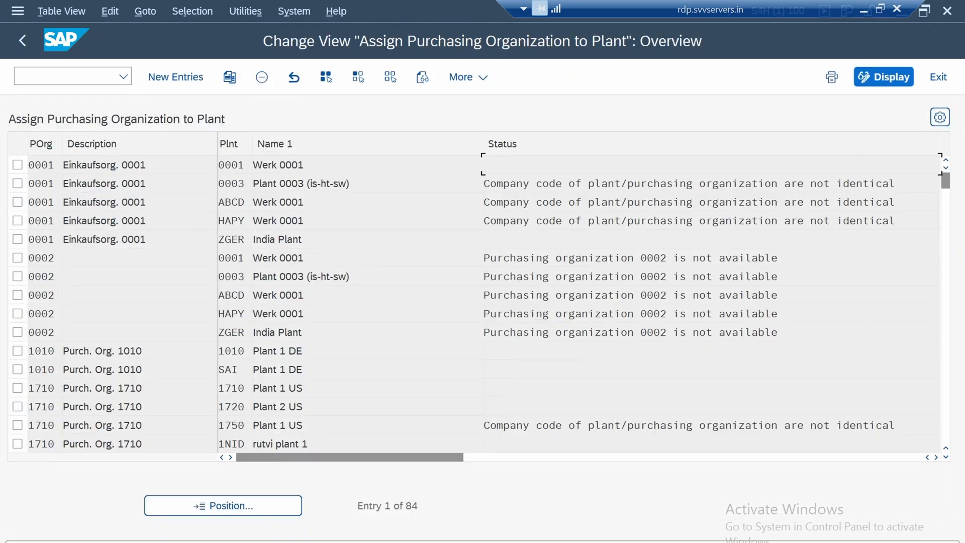
pyautogui.click(225, 506)
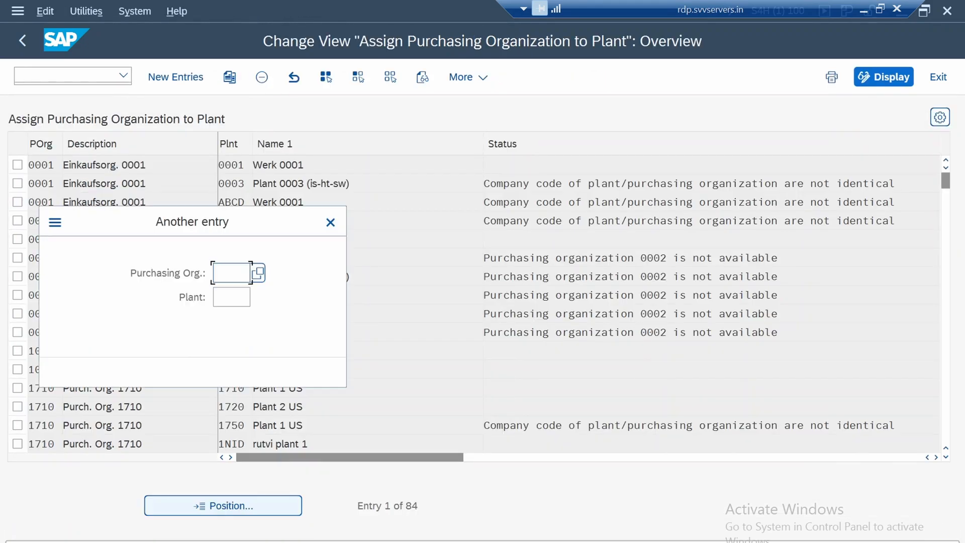
pyautogui.write('1750')
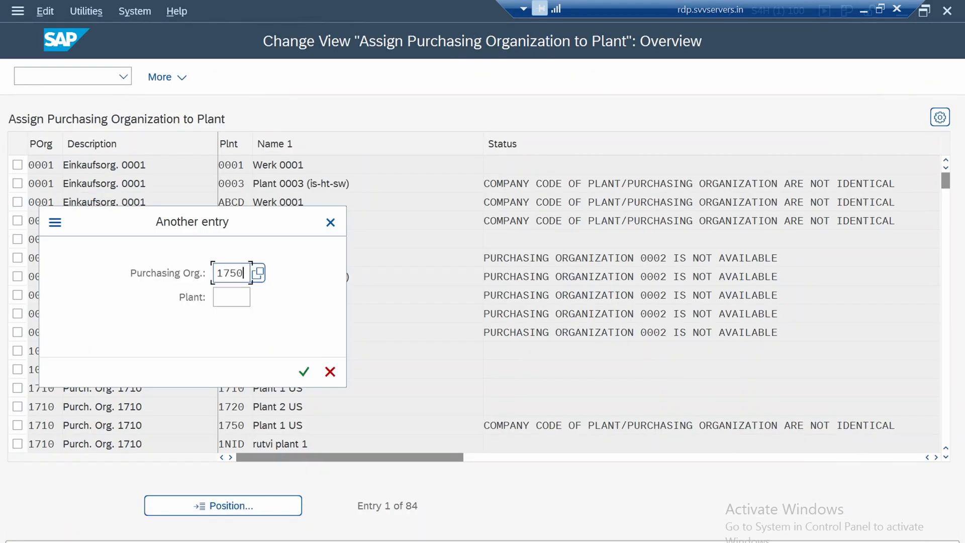
pyautogui.press('Return')
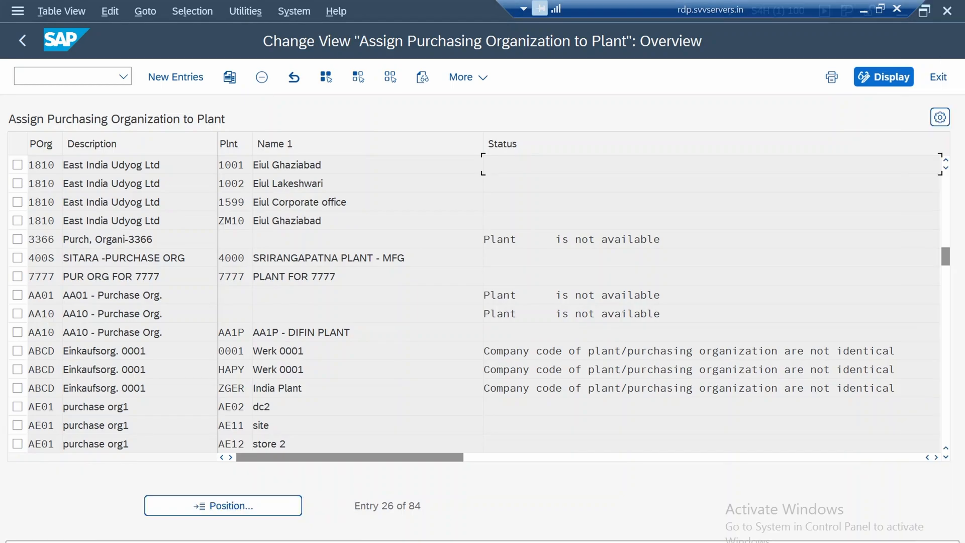
pyautogui.scroll(1, 477, 302)
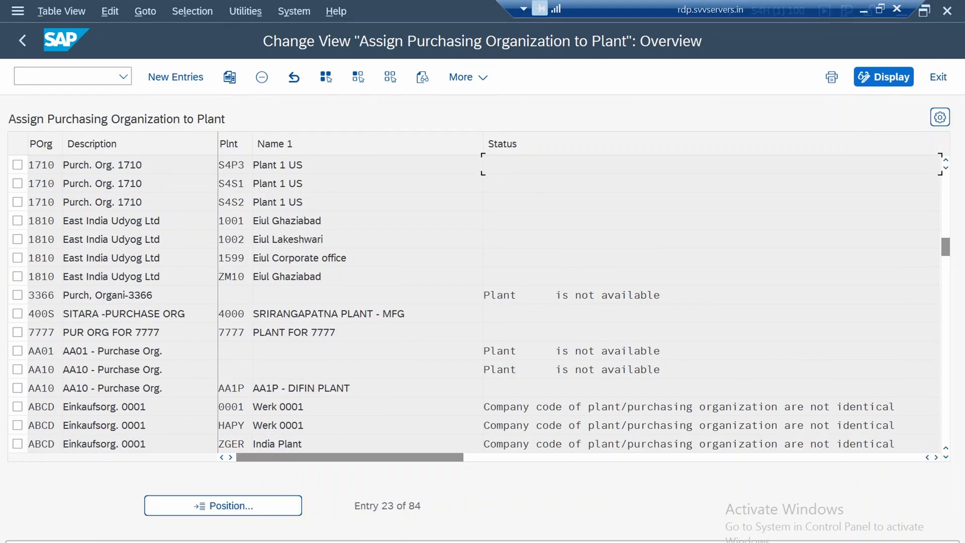
# Add an entry assigning purchasing organization 1750 to plant 1750, save it to the customizing request and return to the IMG structure
pyautogui.click(176, 77)
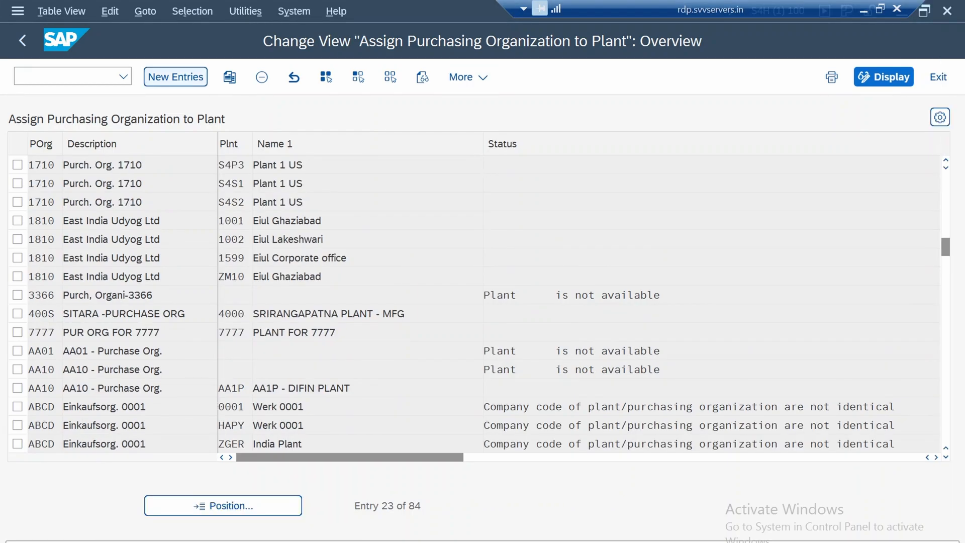
pyautogui.write('1750')
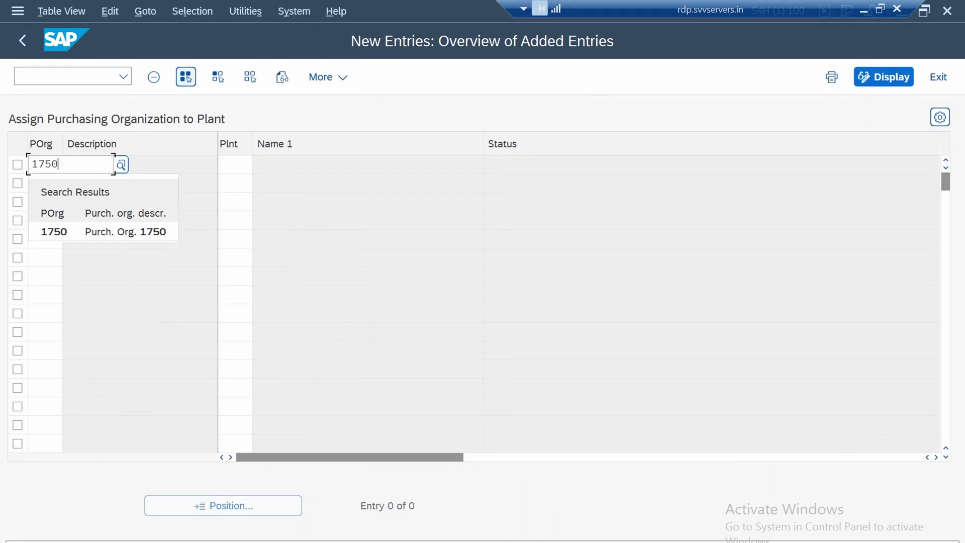
pyautogui.press('Tab')
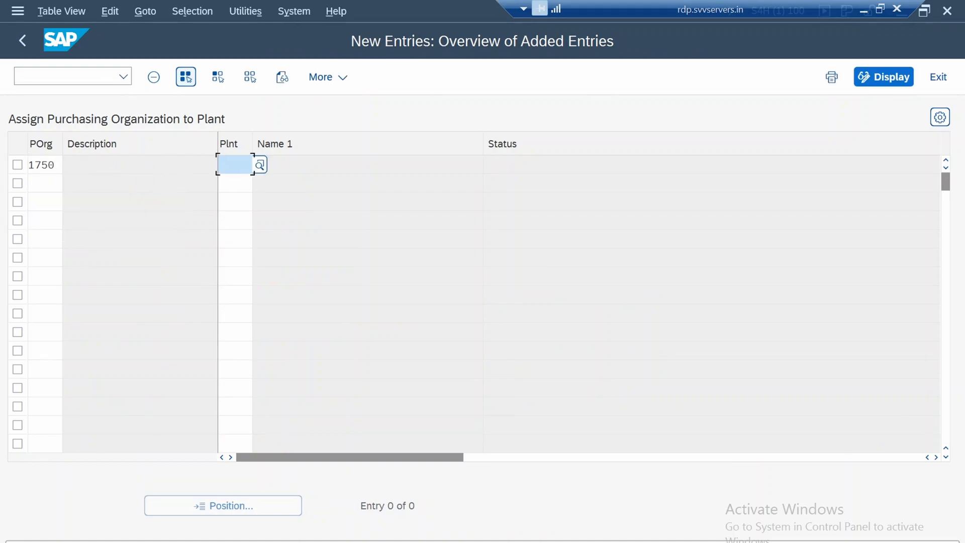
pyautogui.write('1750')
pyautogui.press('Return')
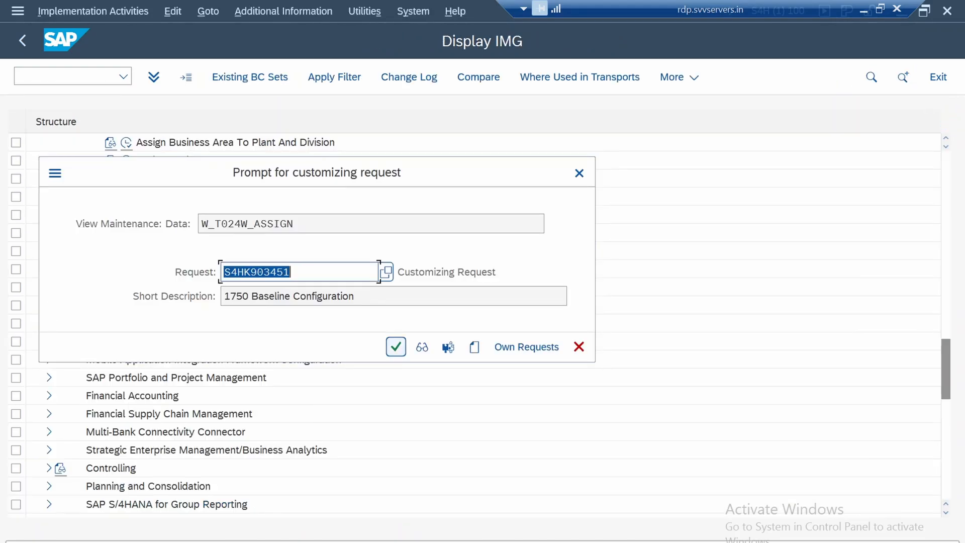
pyautogui.click(395, 346)
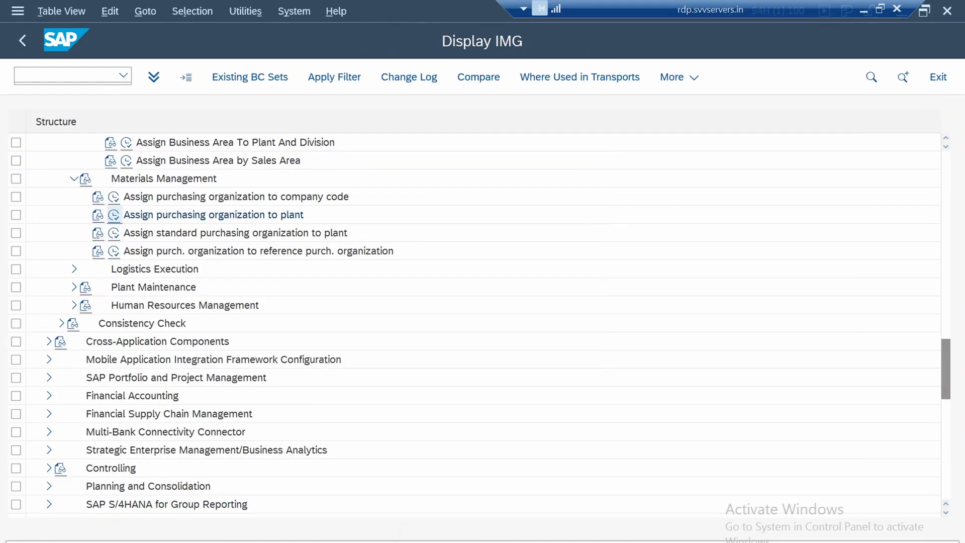
pyautogui.click(22, 40)
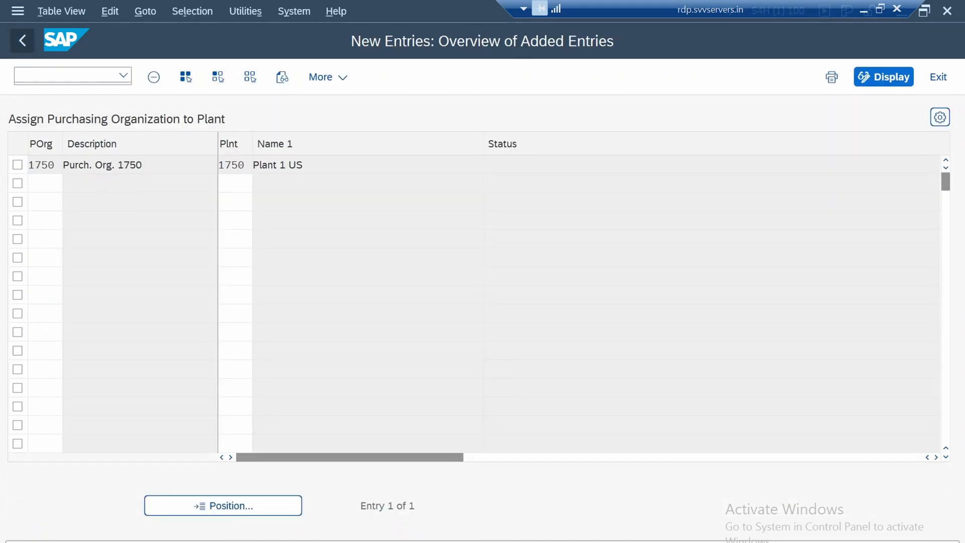
pyautogui.click(22, 40)
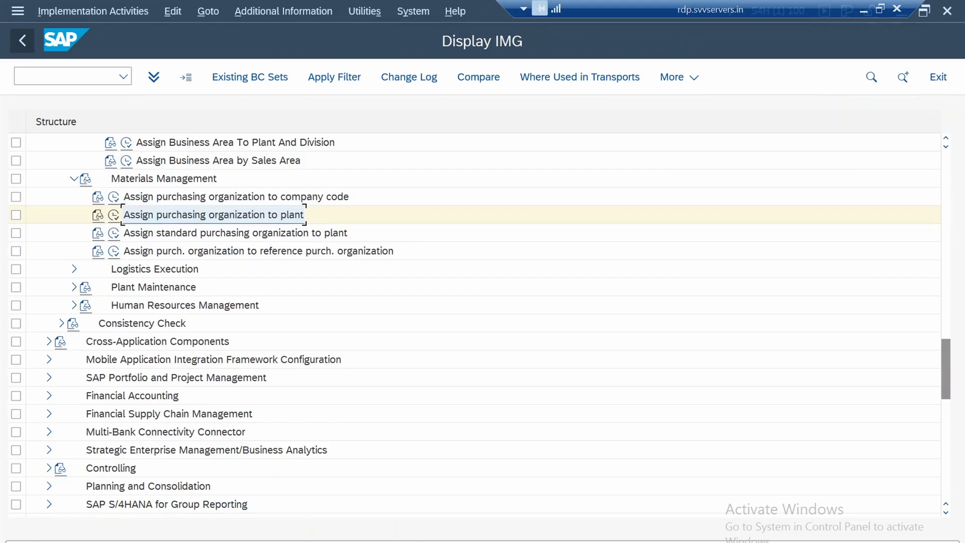
# Assign 1750 as the standard purchasing organization for plant 1750, save it to the 1750 Baseline Configuration request and return to the IMG structure
pyautogui.click(235, 233)
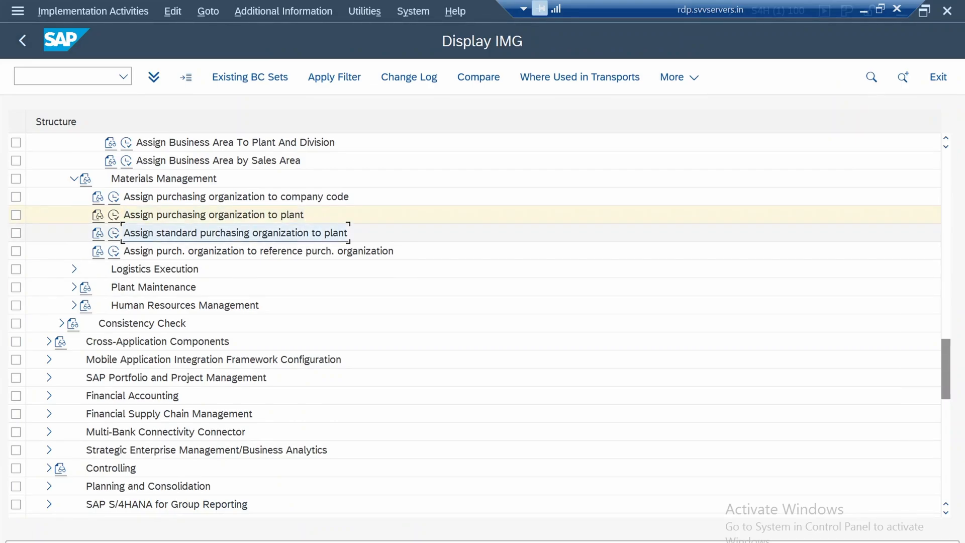
pyautogui.click(113, 233)
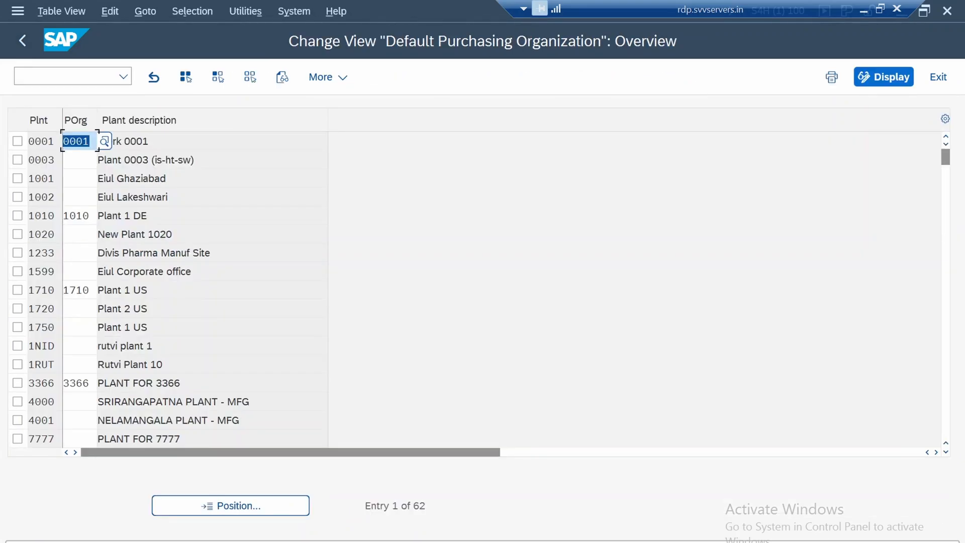
pyautogui.click(171, 197)
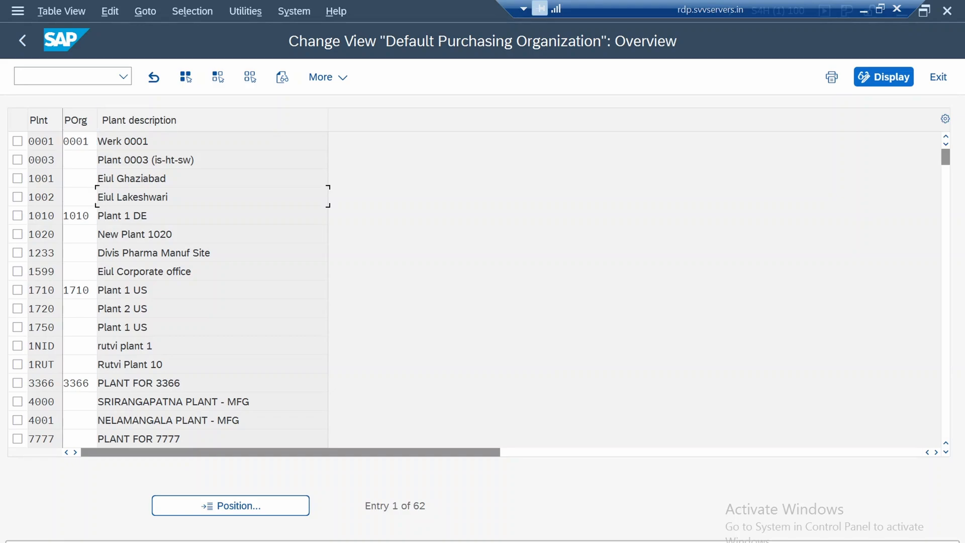
pyautogui.click(79, 327)
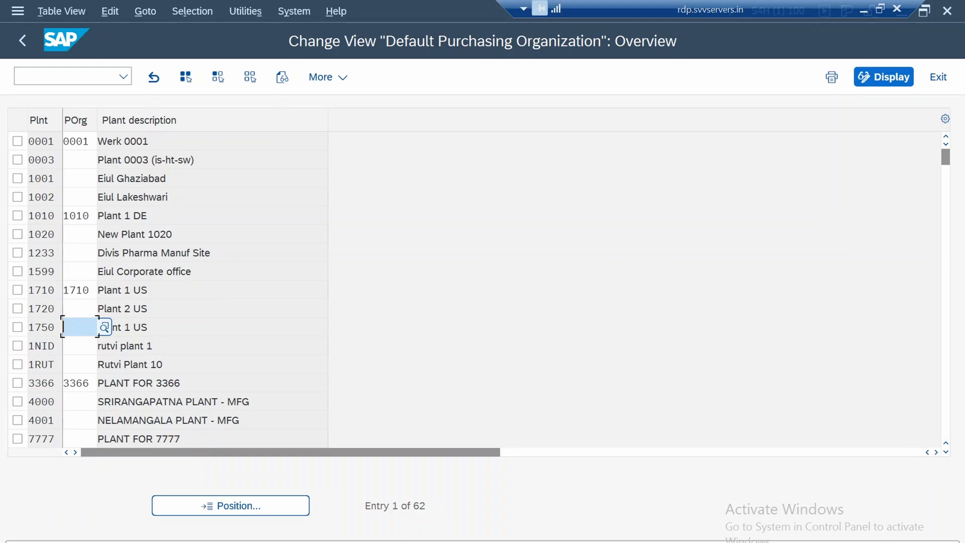
pyautogui.press('F4')
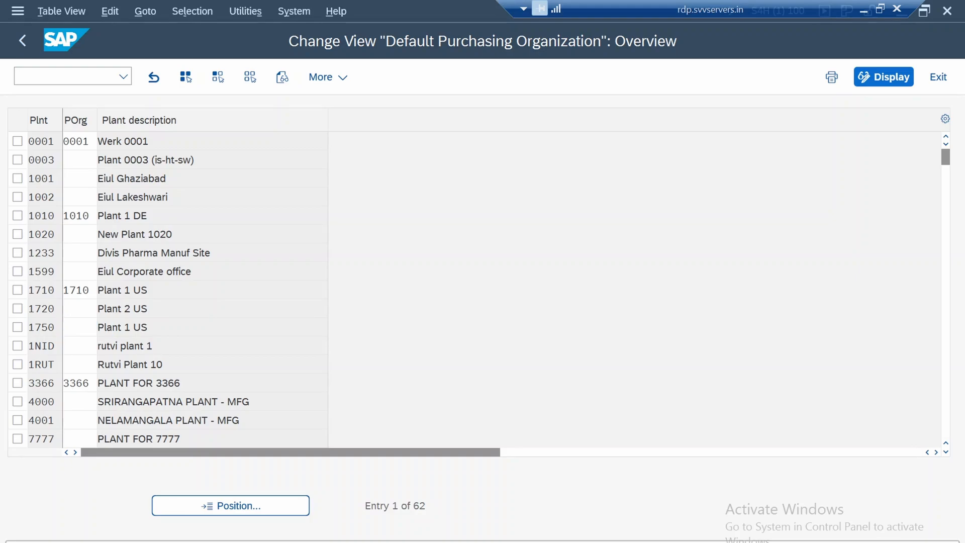
pyautogui.doubleClick(97, 214)
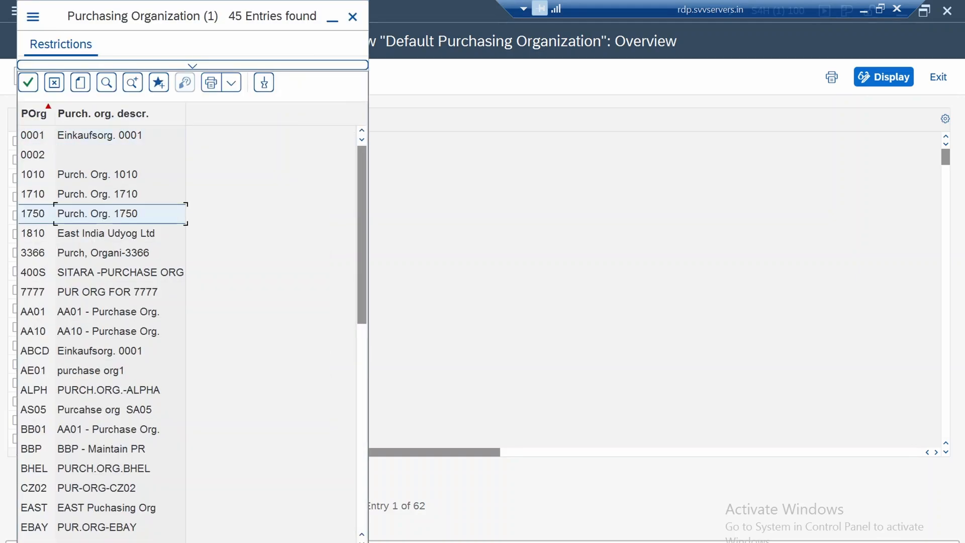
pyautogui.hotkey('ctrl', 's')
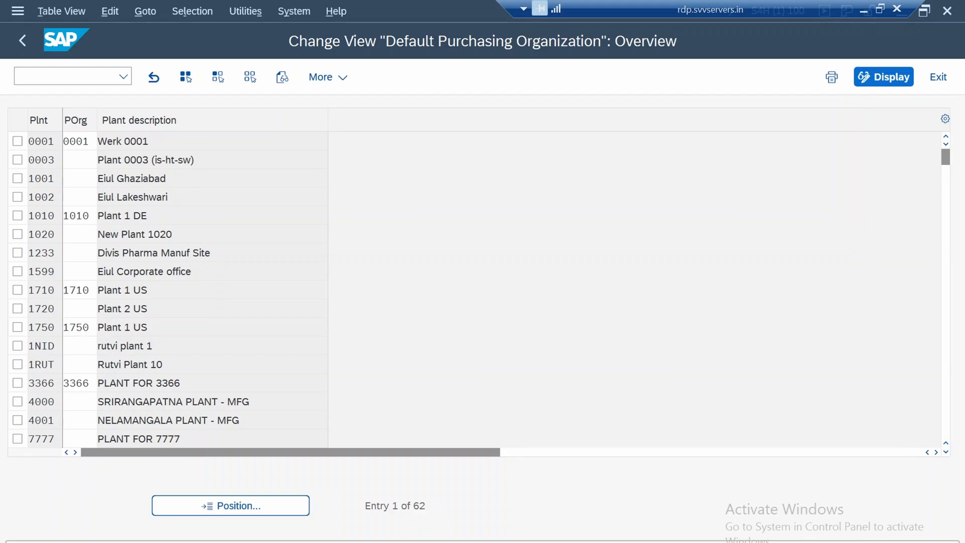
pyautogui.press('Return')
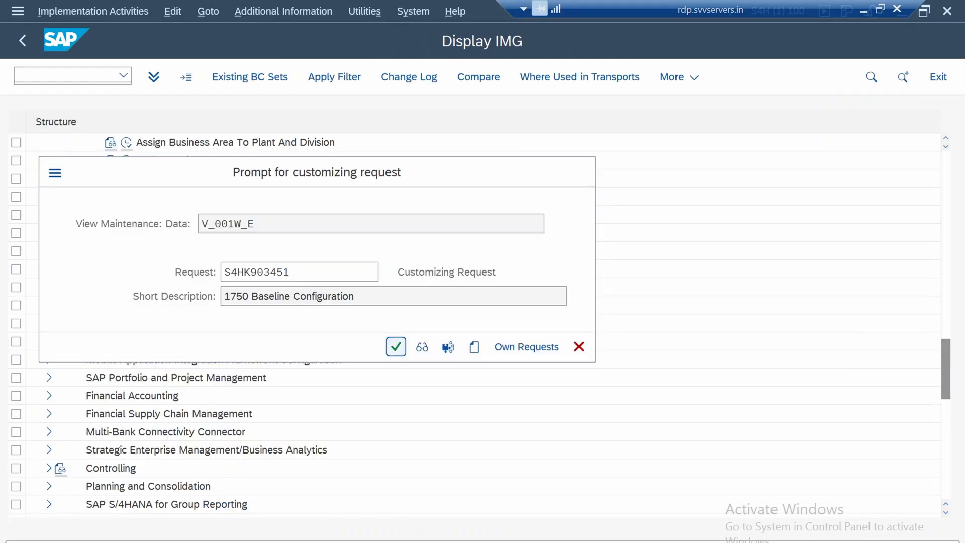
pyautogui.press('F3')
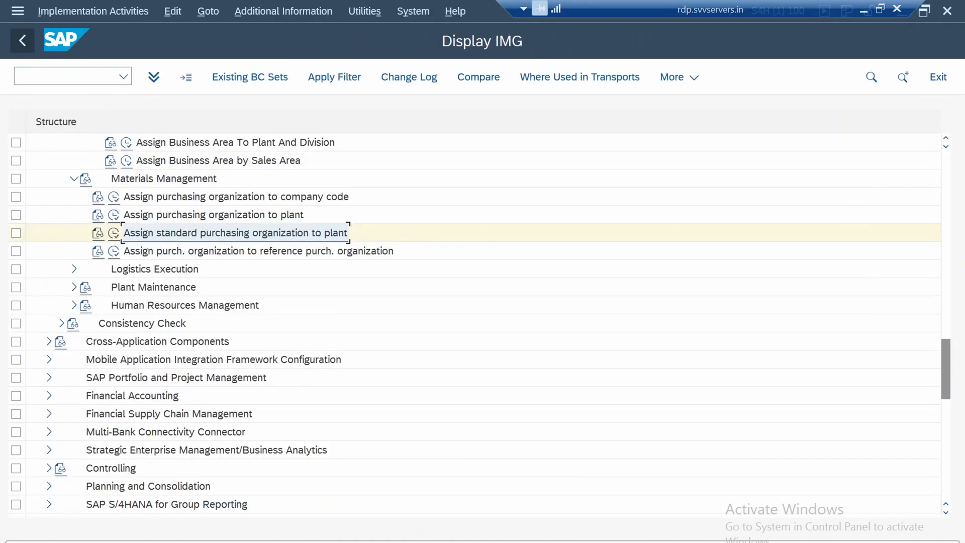
# Open the reference purchasing organization assignments and copy the 1710 entry, setting the purchasing organization to 1750
pyautogui.click(258, 251)
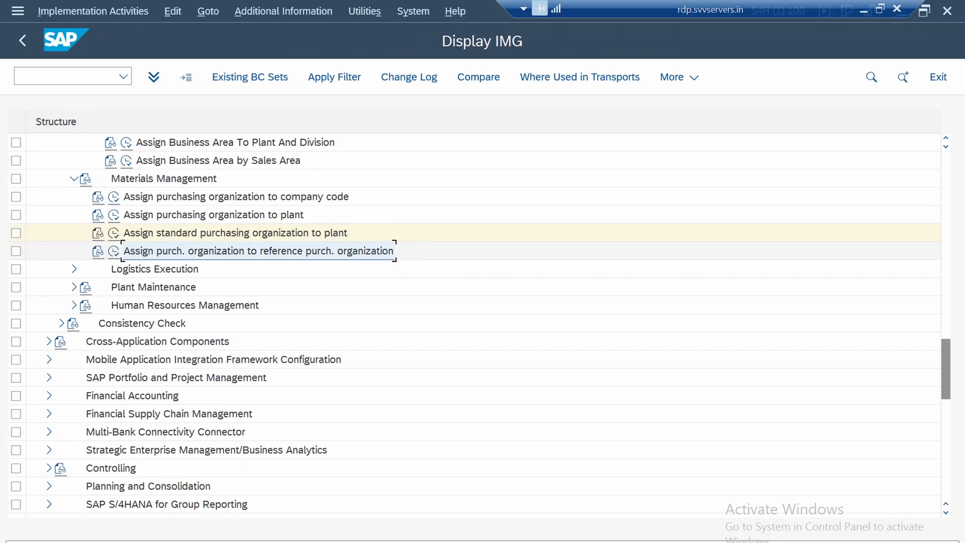
pyautogui.click(113, 251)
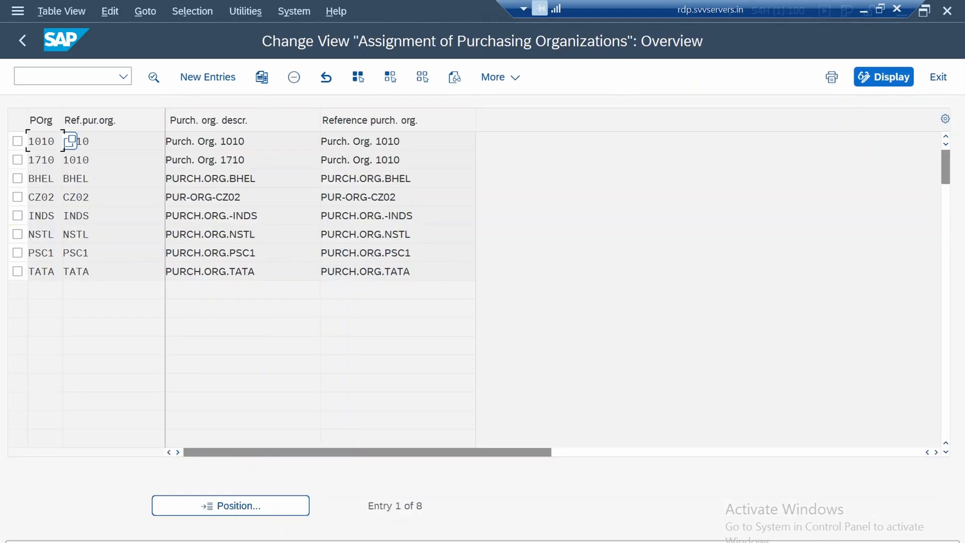
pyautogui.click(17, 160)
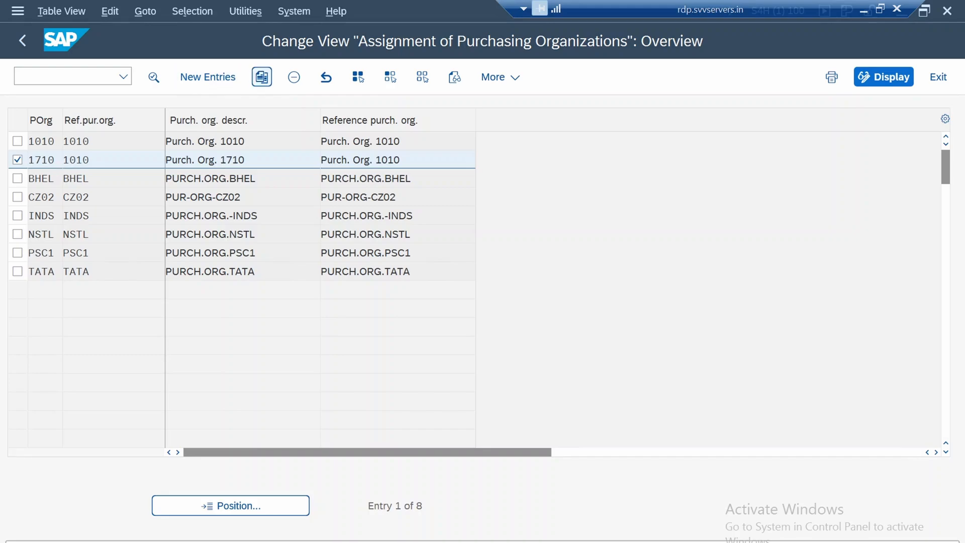
pyautogui.click(261, 77)
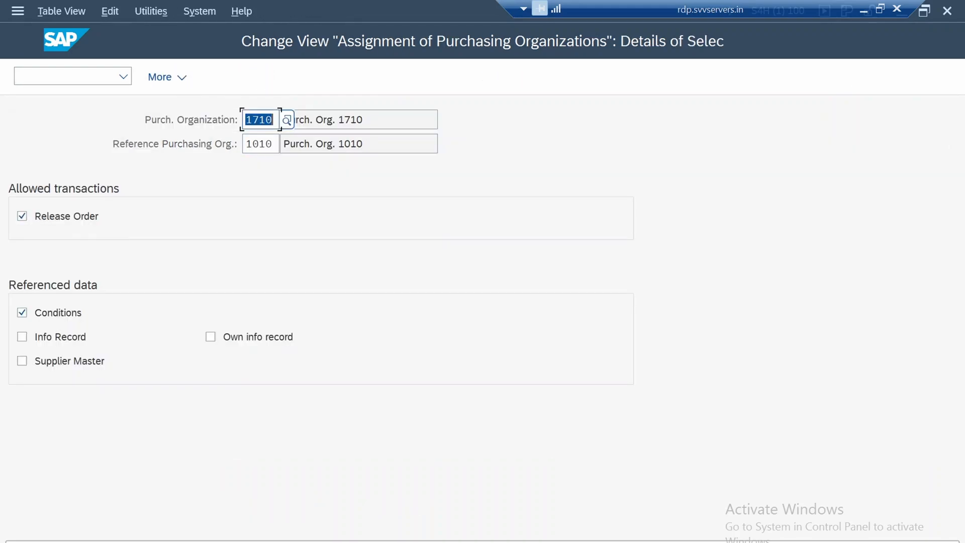
pyautogui.write('1750')
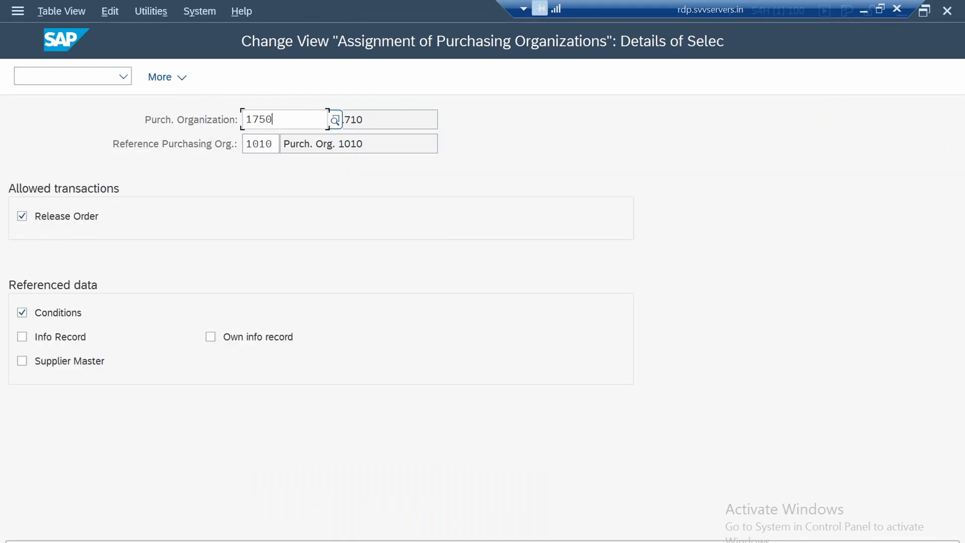
# Set the reference purchasing organization of the copied entry to 1710 and accept the entry
pyautogui.click(217, 144)
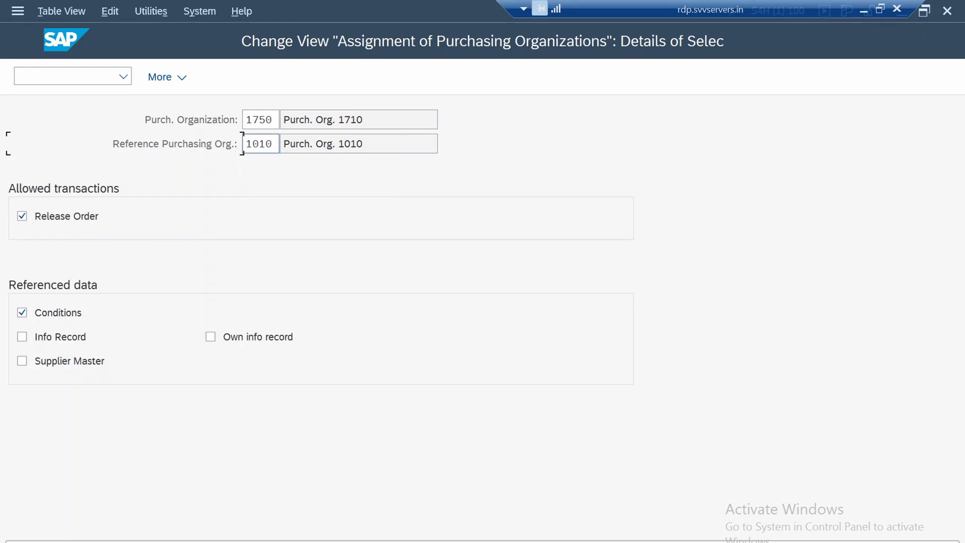
pyautogui.click(253, 144)
pyautogui.moveTo(274, 144); pyautogui.dragTo(245, 144)
pyautogui.write('17')
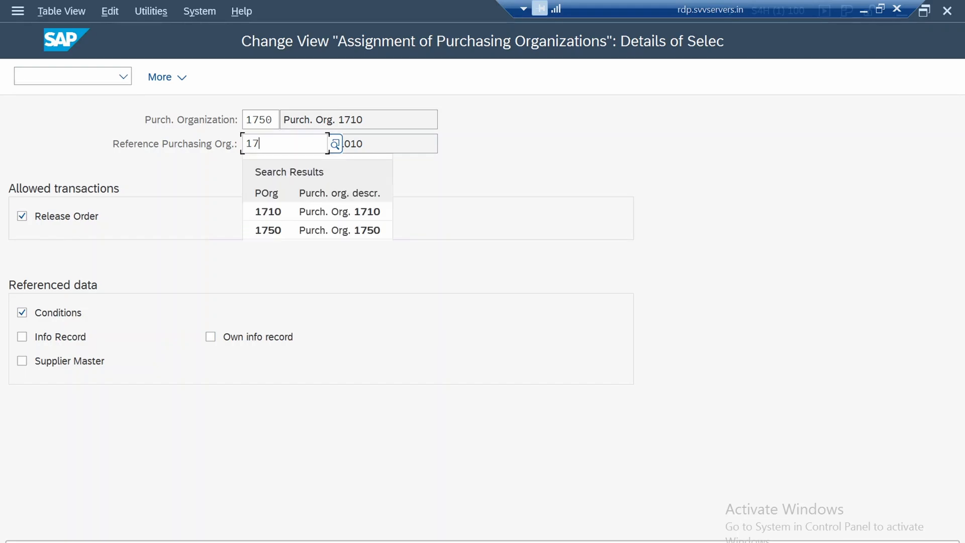
pyautogui.write('10')
pyautogui.press('Return')
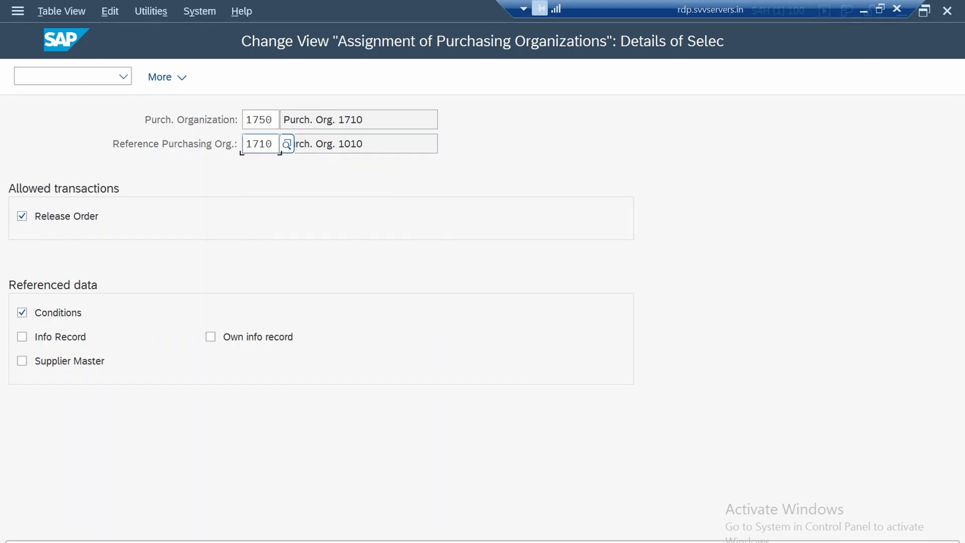
# Save the reference purchasing organization assignment to the customizing request and return to the IMG structure
pyautogui.press('F3')
pyautogui.hotkey('ctrl', 's')
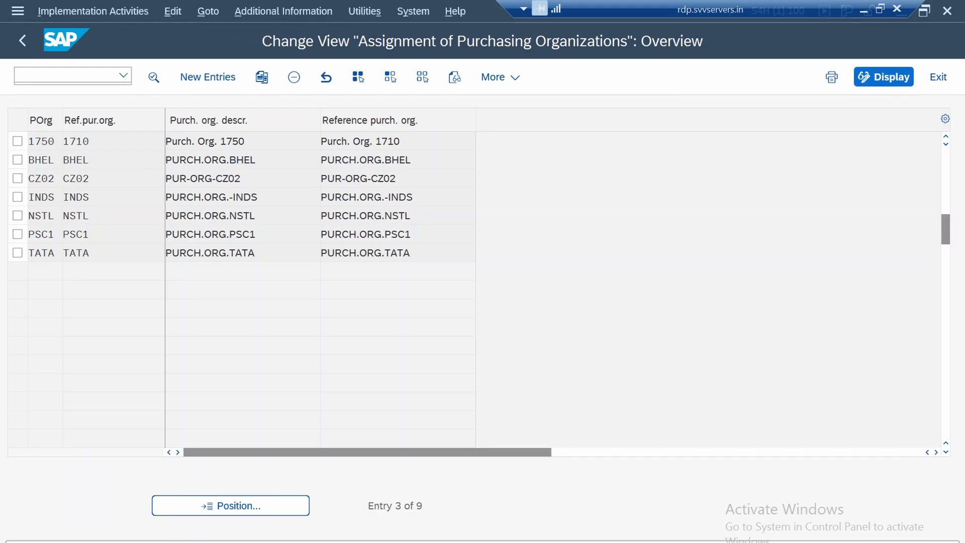
pyautogui.click(396, 346)
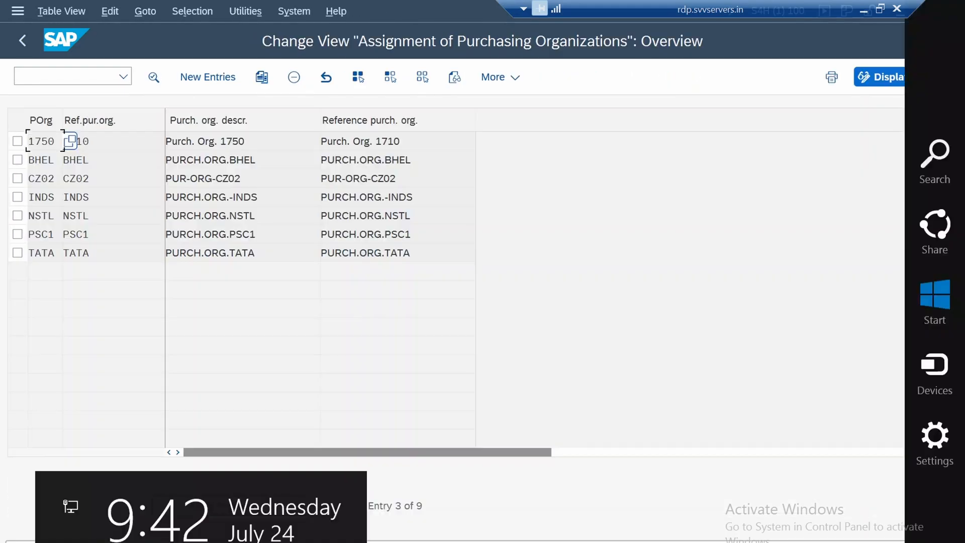
pyautogui.click(22, 41)
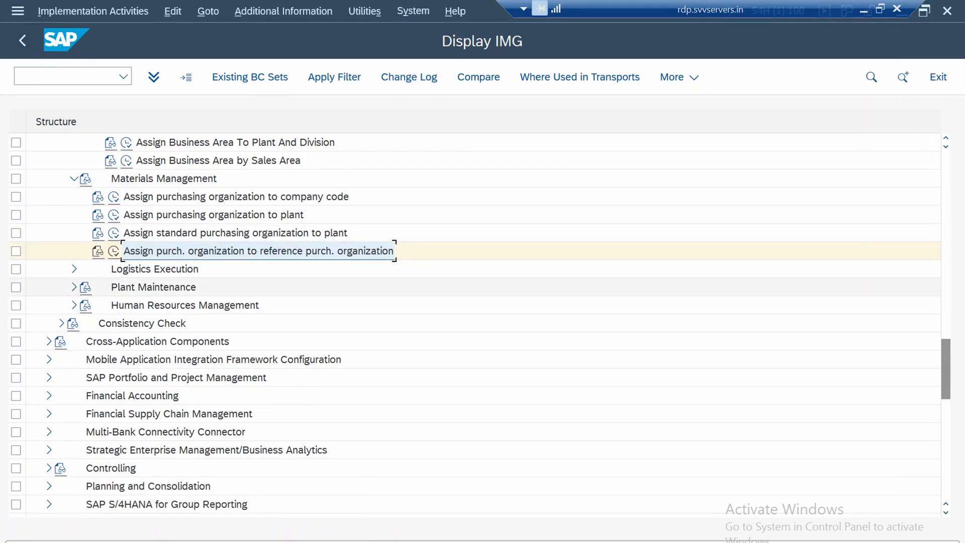
# Expand the Logistics Execution assignments, review the warehouse number assignments to plants and storage locations, and return to the IMG structure
pyautogui.click(74, 269)
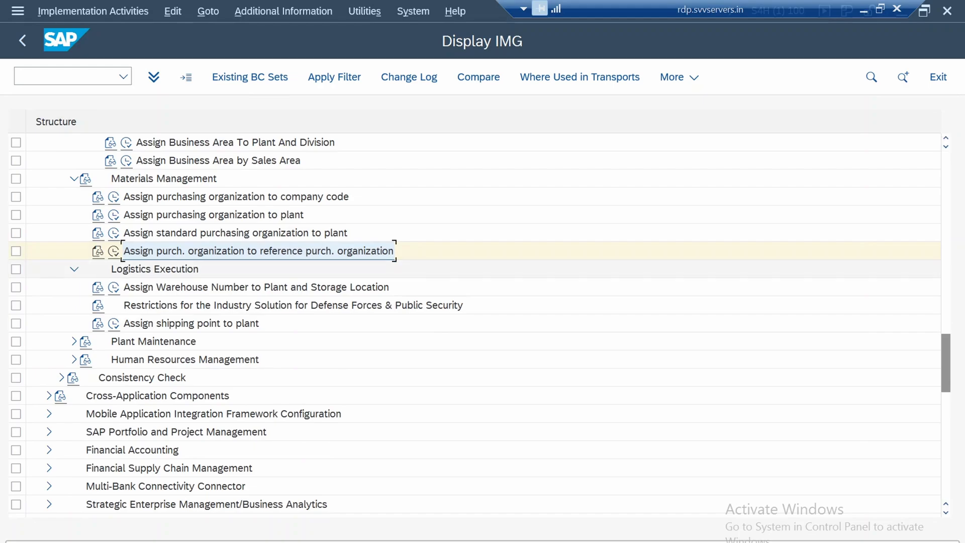
pyautogui.click(256, 287)
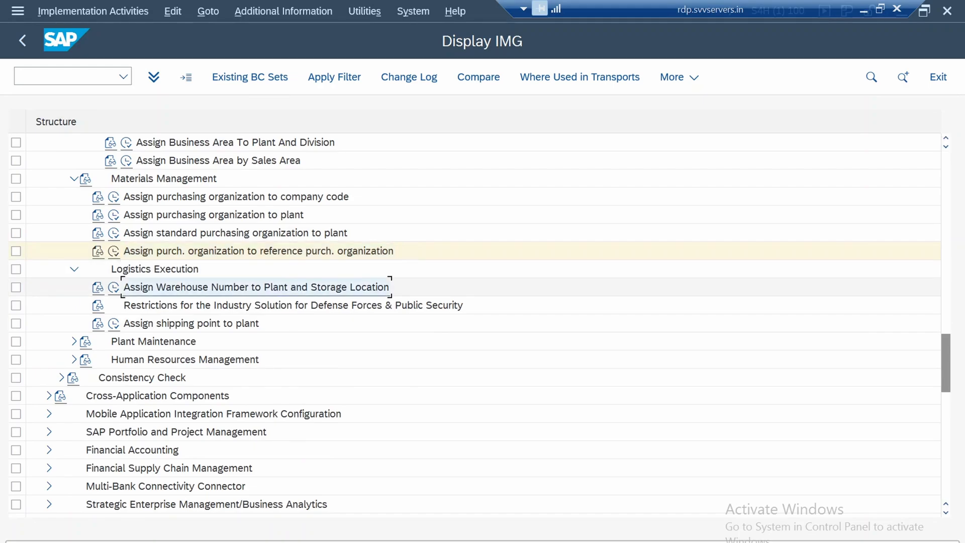
pyautogui.click(114, 288)
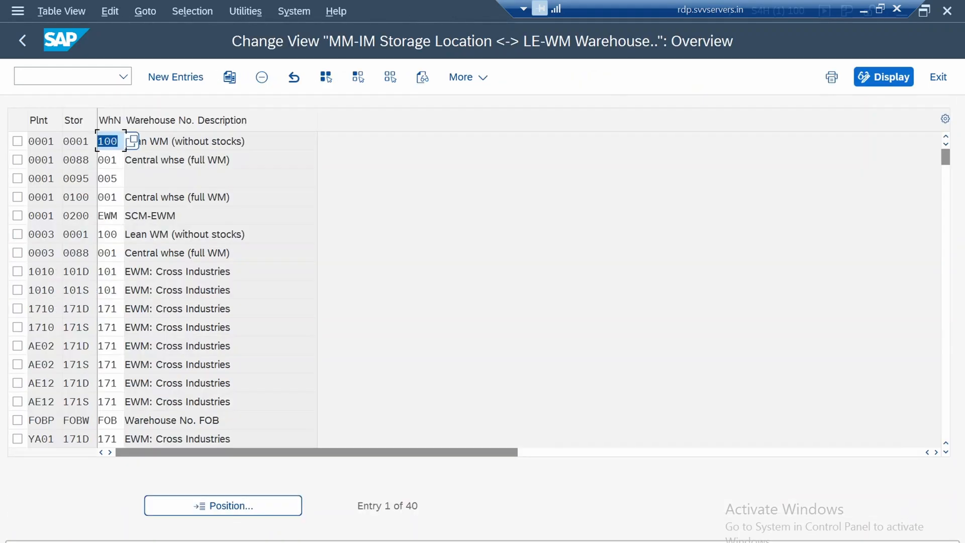
pyautogui.click(98, 211)
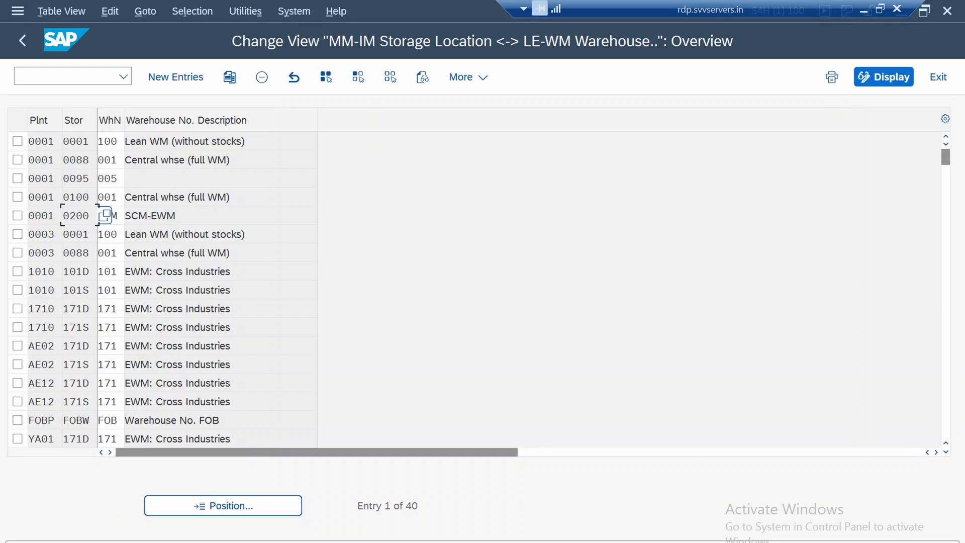
pyautogui.click(120, 232)
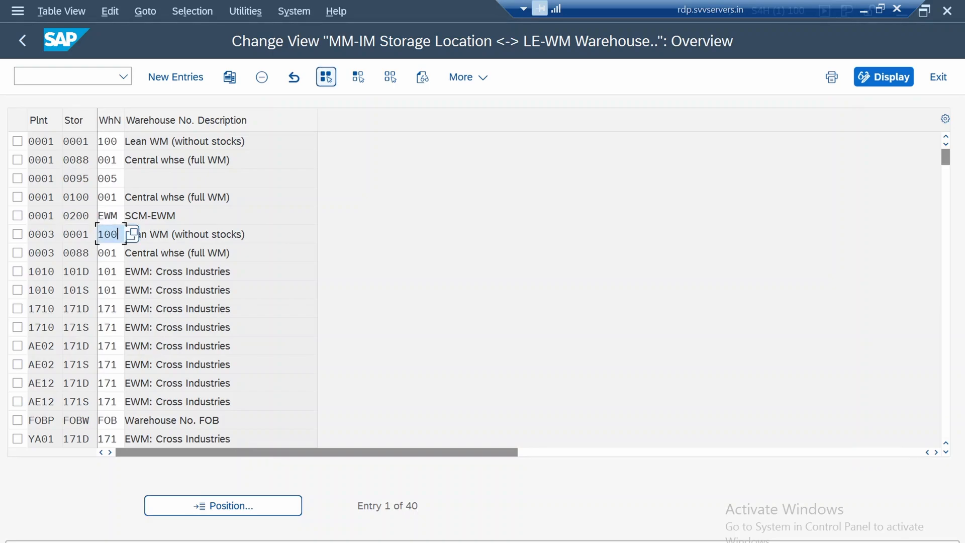
pyautogui.click(22, 40)
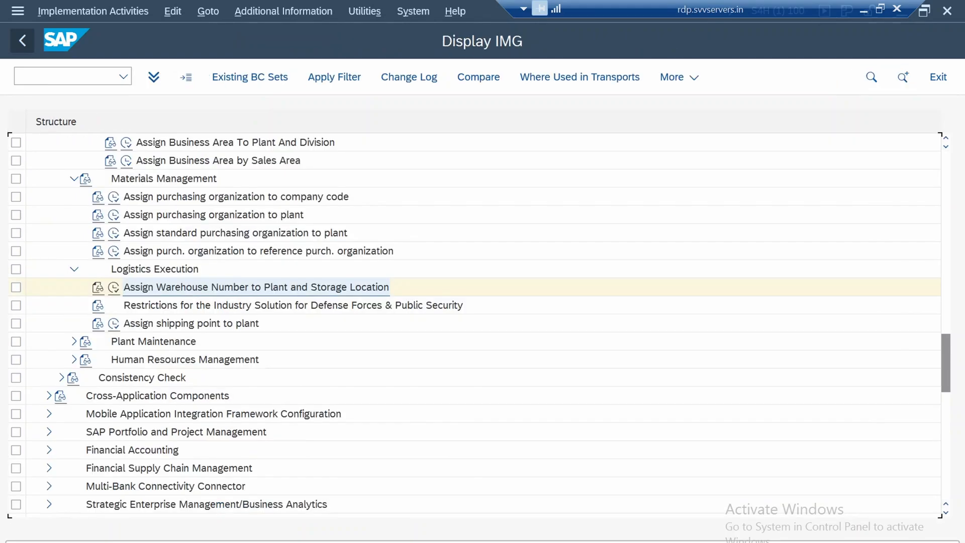
# Open the Logistics Execution activity for assigning shipping points to plants
pyautogui.click(201, 305)
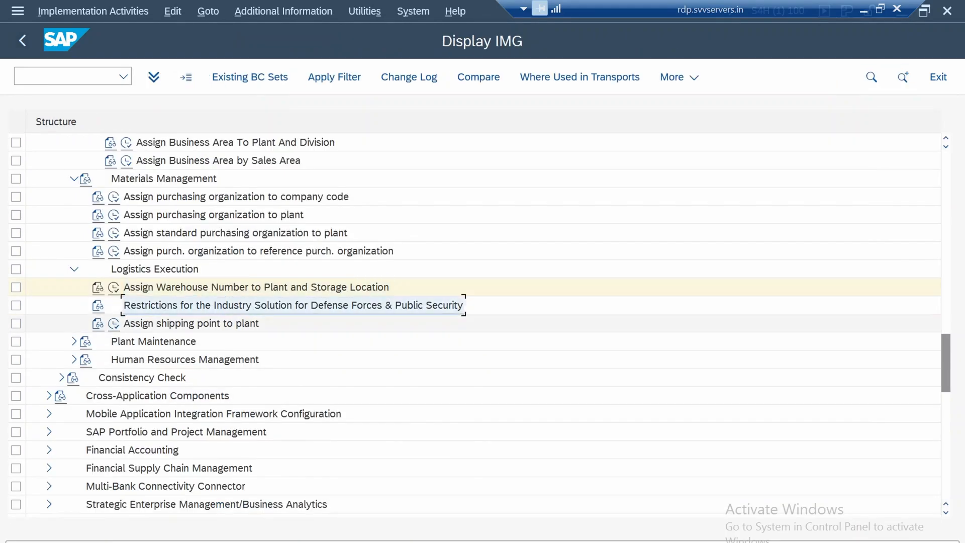
pyautogui.click(191, 324)
pyautogui.click(114, 324)
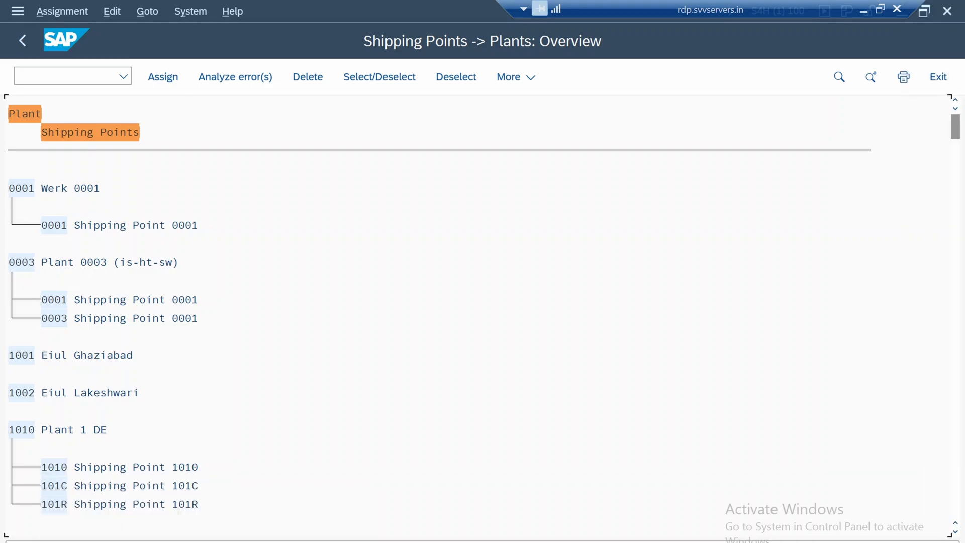
# Search the shipping point overview for 1750, review the hits, and jump to the Plant 1 US entry
pyautogui.hotkey('ctrl', 'f')
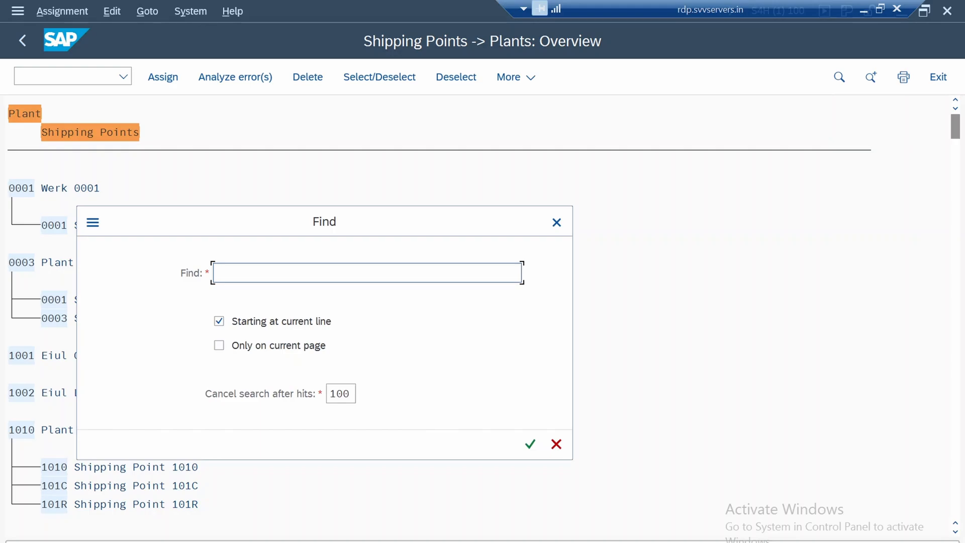
pyautogui.write('1750')
pyautogui.press('Return')
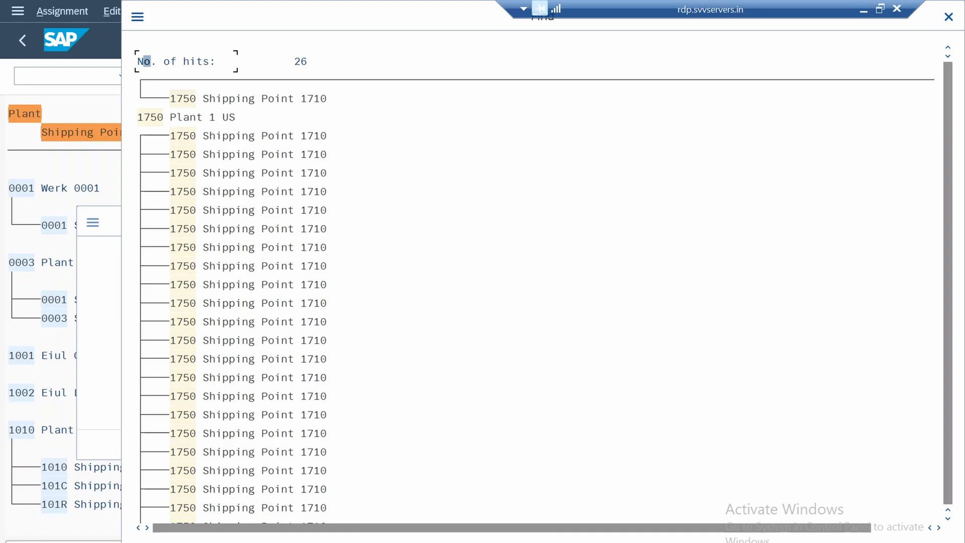
pyautogui.scroll(-2, 532, 302)
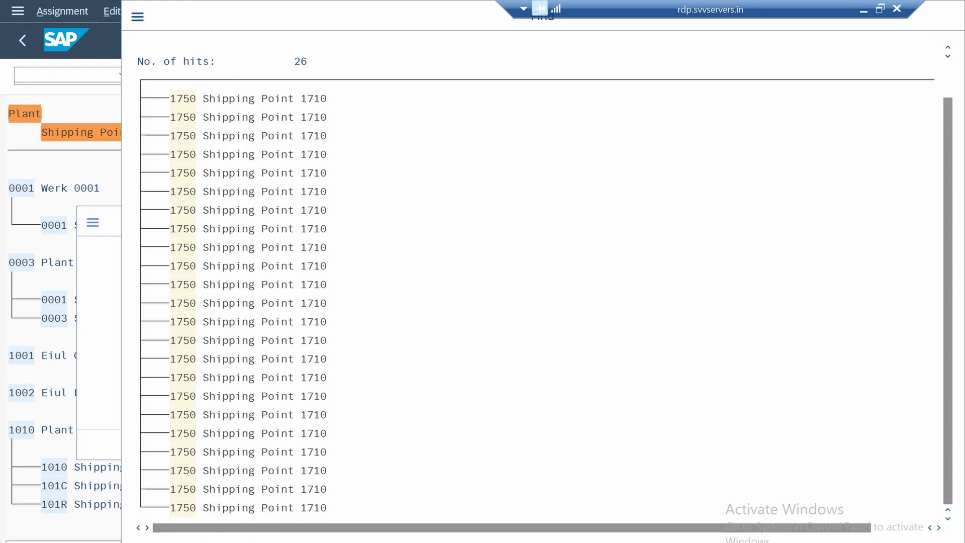
pyautogui.scroll(2, 532, 302)
pyautogui.scroll(1, 533, 301)
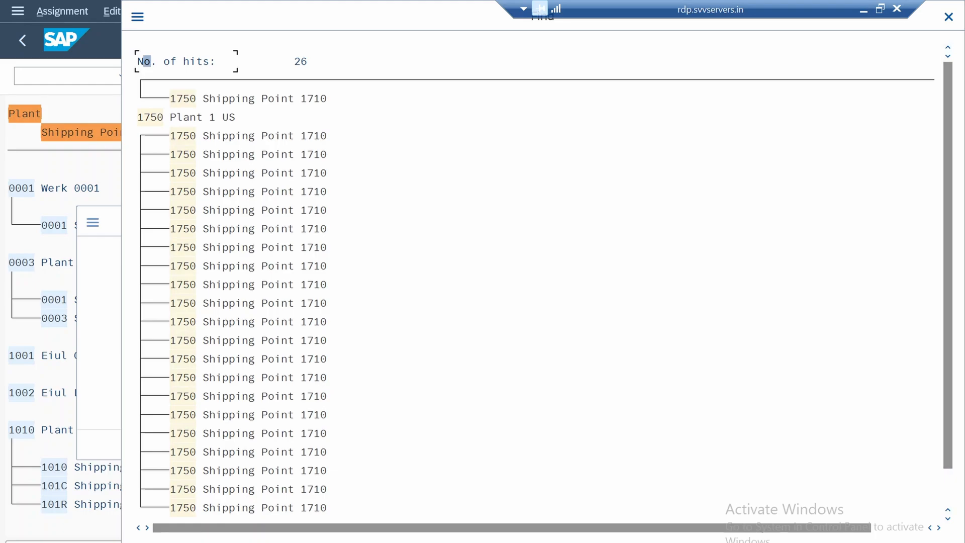
pyautogui.scroll(-2, 533, 302)
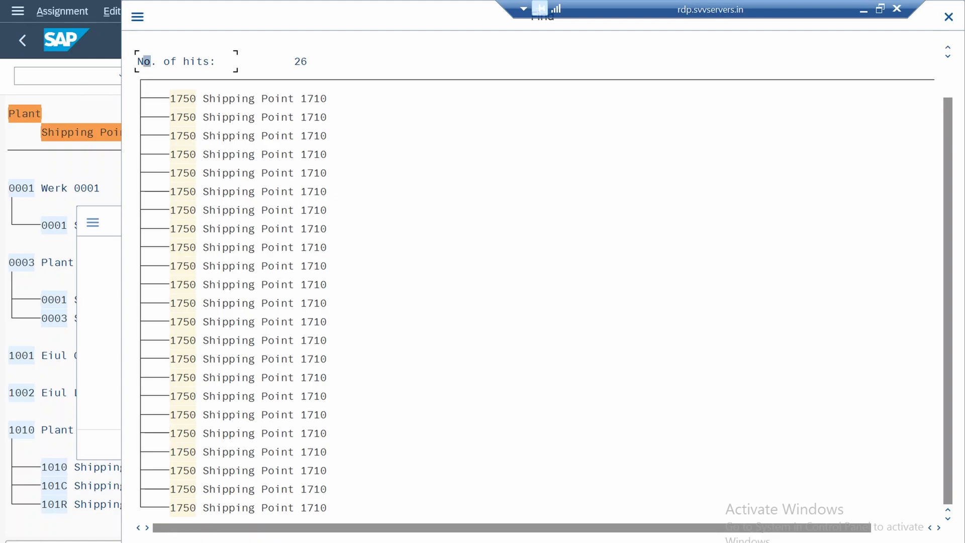
pyautogui.scroll(1, 533, 301)
pyautogui.scroll(1, 533, 301)
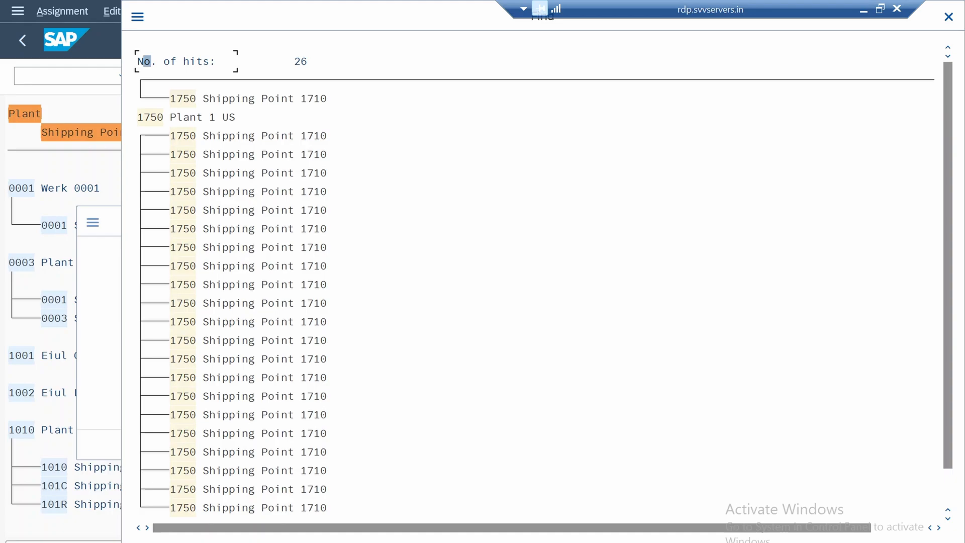
pyautogui.click(474, 265)
pyautogui.scroll(-1, 483, 302)
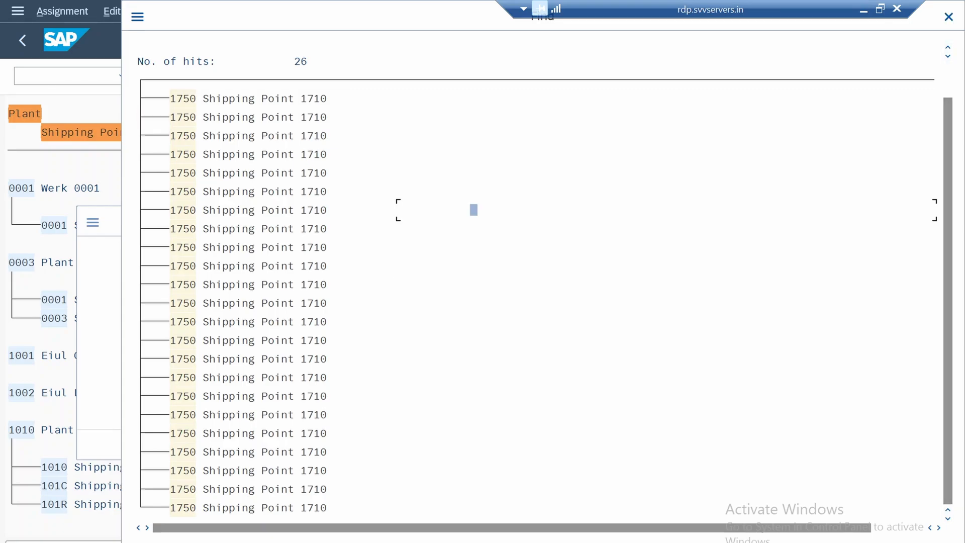
pyautogui.scroll(1, 482, 302)
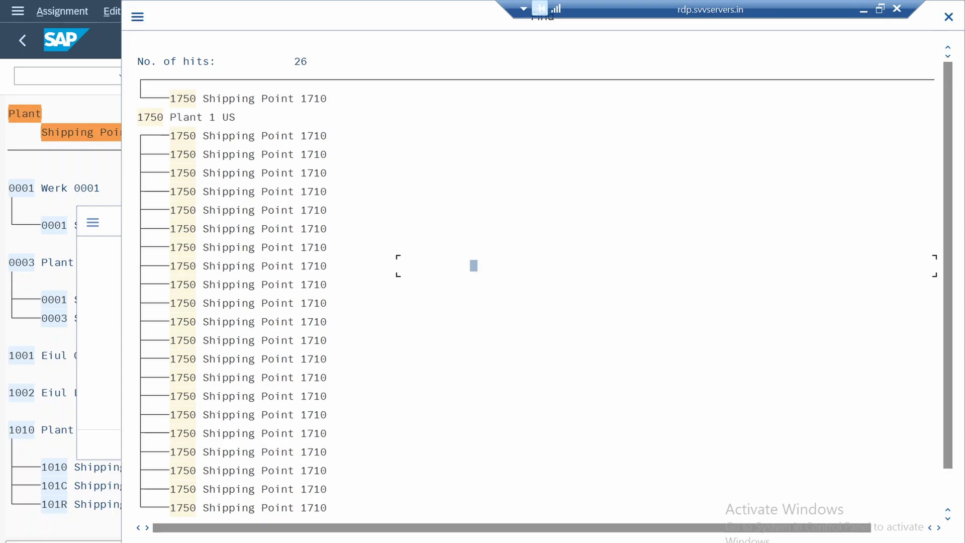
pyautogui.click(152, 117)
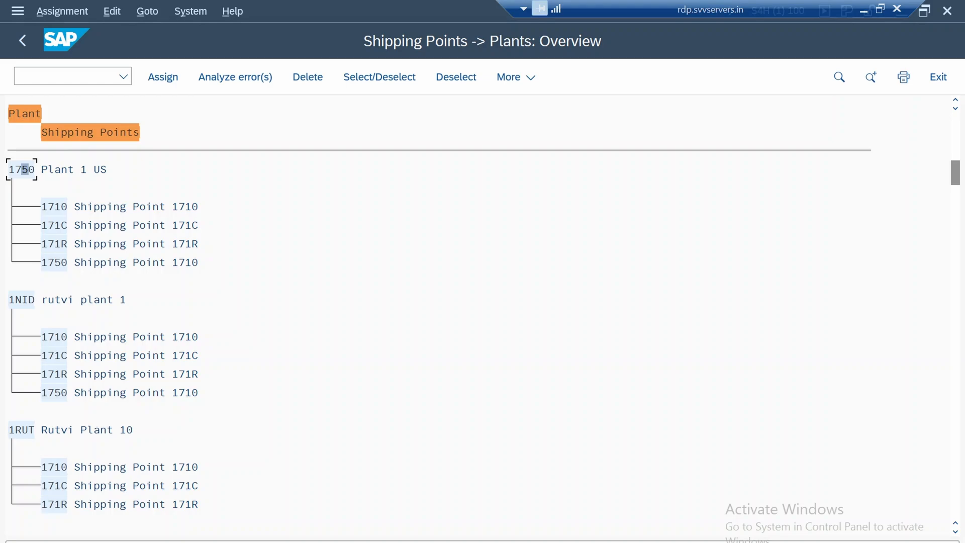
# Try to delete the assignment of shipping point 1710 from plant 1750
pyautogui.click(51, 207)
pyautogui.click(307, 77)
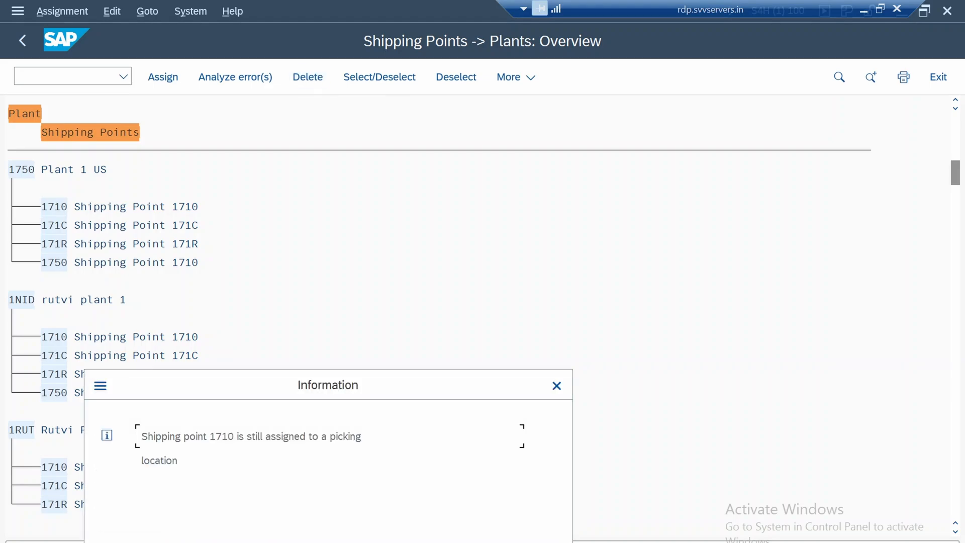
pyautogui.press('Return')
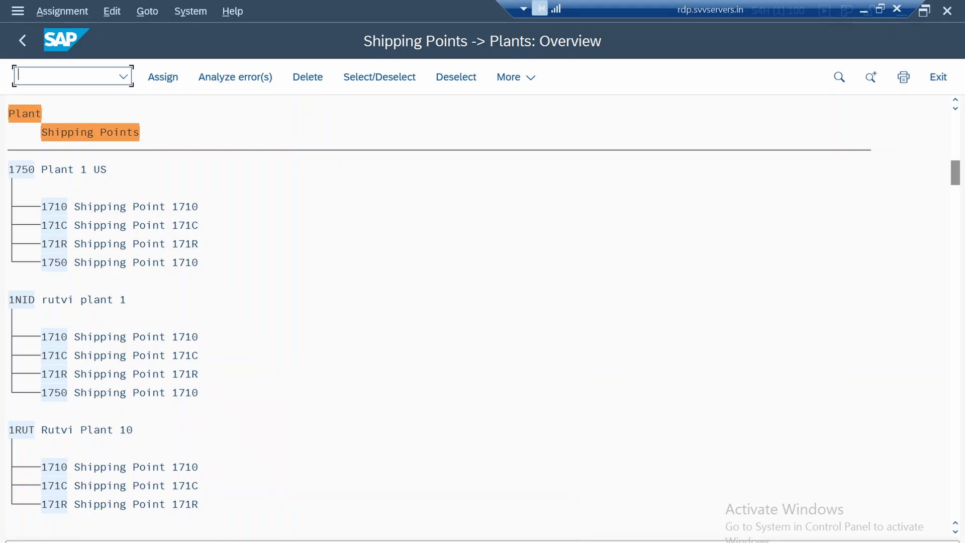
pyautogui.click(64, 207)
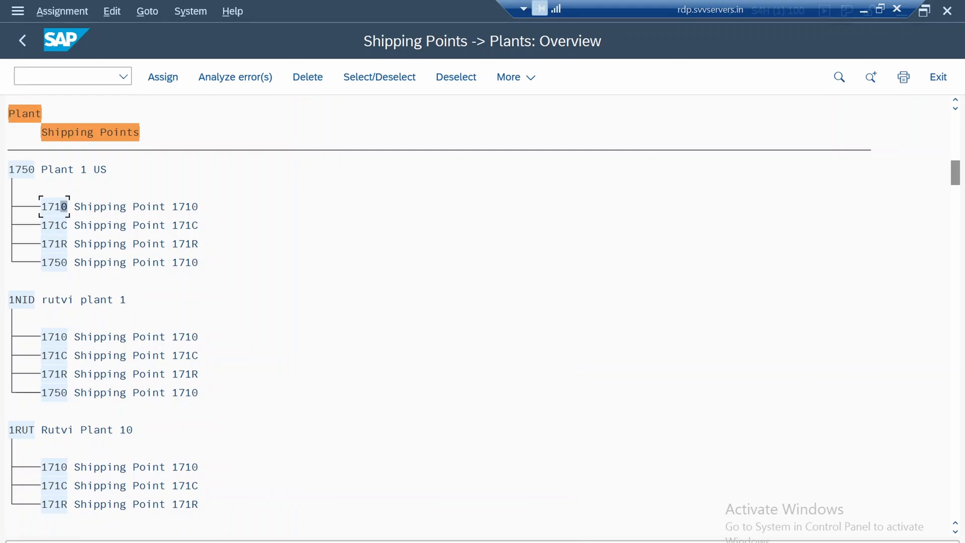
pyautogui.click(379, 77)
pyautogui.click(307, 77)
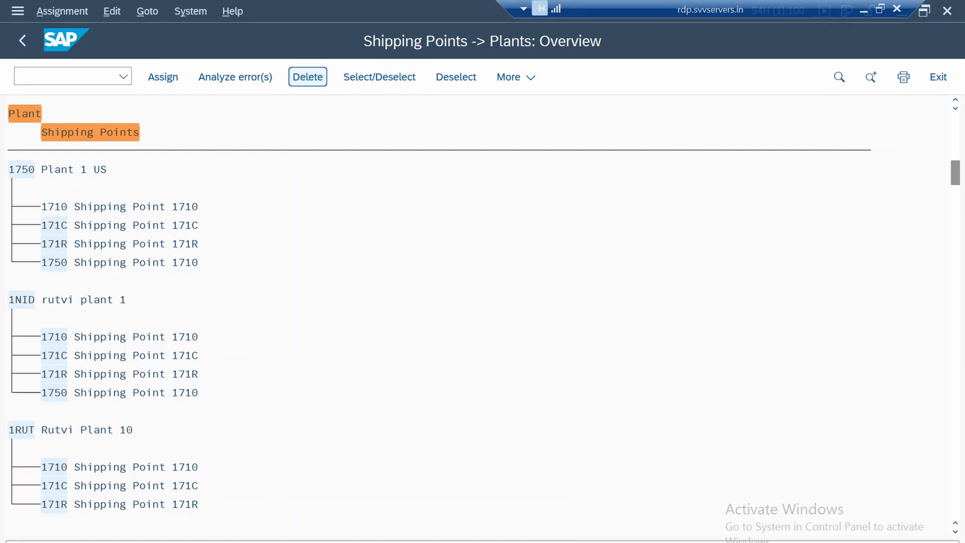
pyautogui.press('Return')
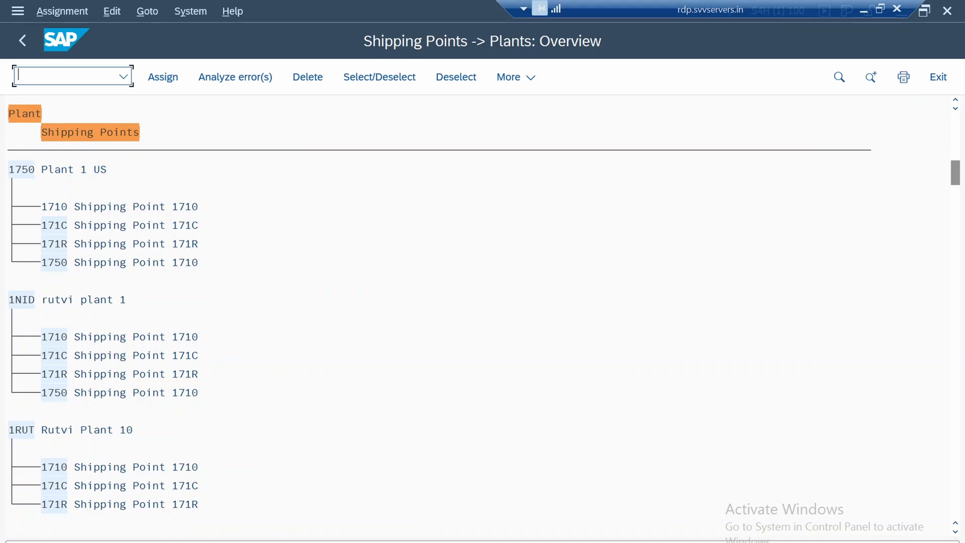
# Review the shipping points assigned to plant 1750, checking for shipping point 1750, and compare with the neighbouring plants
pyautogui.click(57, 225)
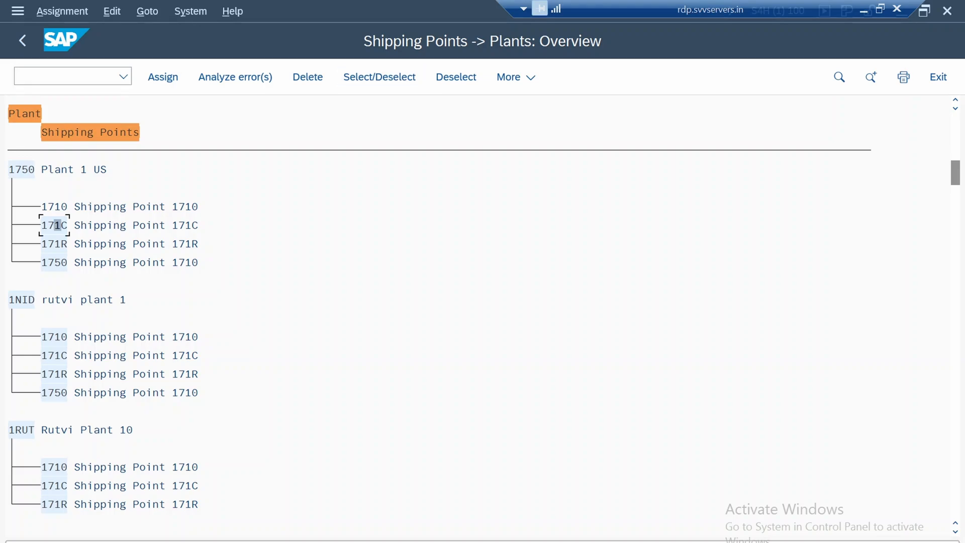
pyautogui.click(64, 263)
pyautogui.click(19, 170)
pyautogui.click(57, 263)
pyautogui.scroll(-2, 54, 262)
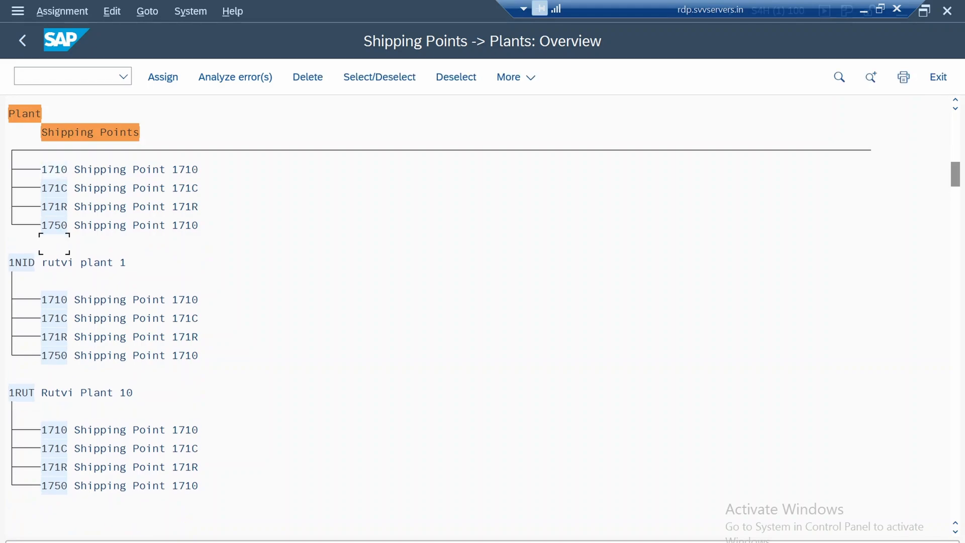
pyautogui.scroll(4, 54, 244)
pyautogui.press('super+c')
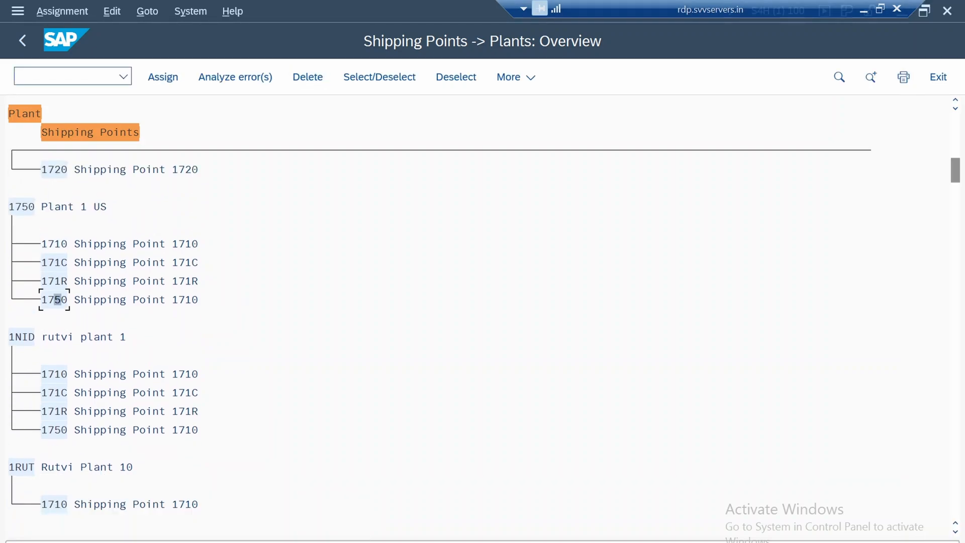
# Leave the shipping point assignment with its changes saved and return to the IMG structure
pyautogui.click(22, 40)
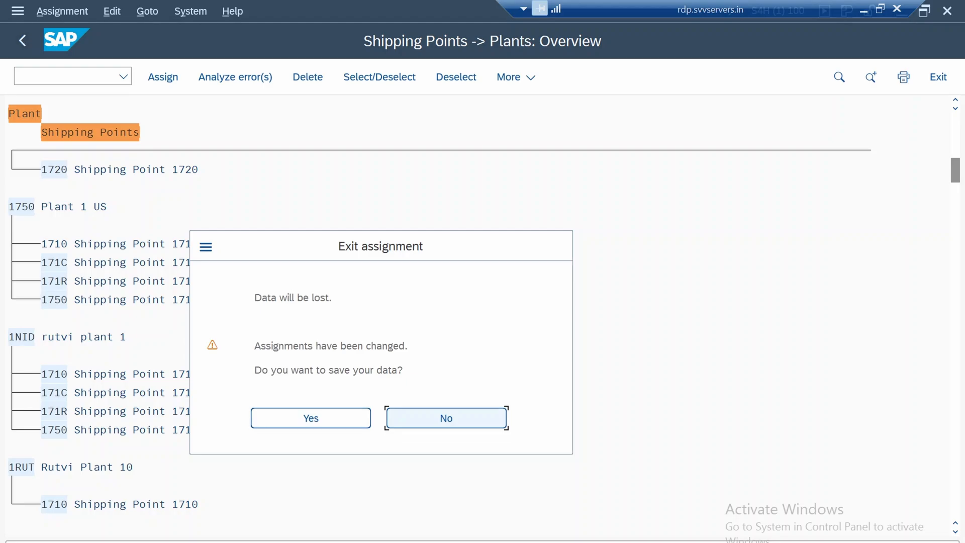
pyautogui.click(310, 419)
pyautogui.press('Return')
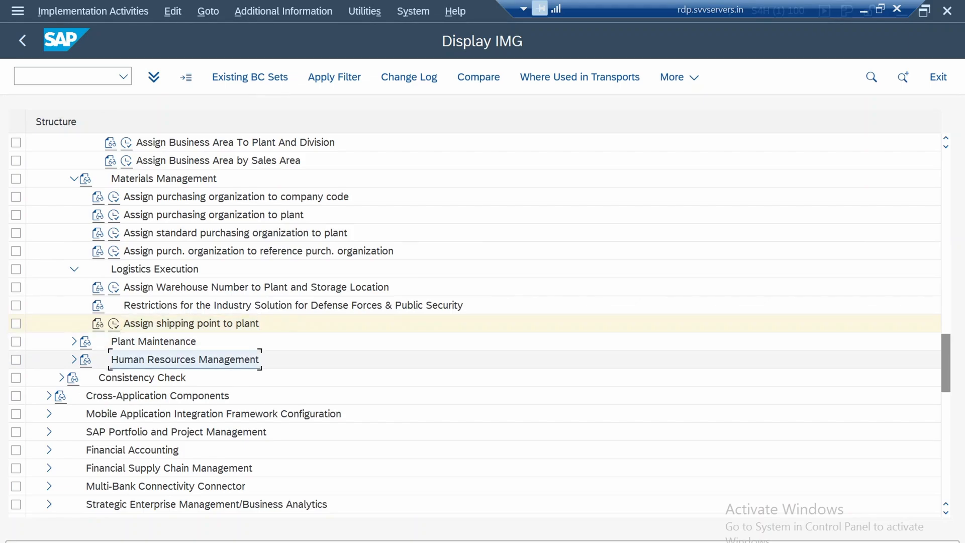
# Expand Logistics Execution, Shipping, Basic Shipping Functions down to Shipping Point and Goods Receiving Point Determination in the IMG structure
pyautogui.scroll(-4, 185, 360)
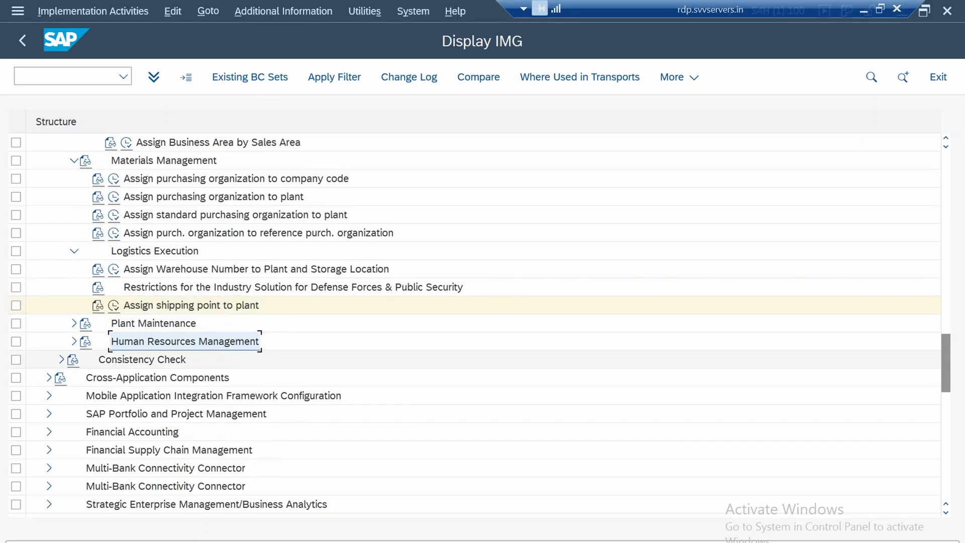
pyautogui.scroll(-4, 185, 306)
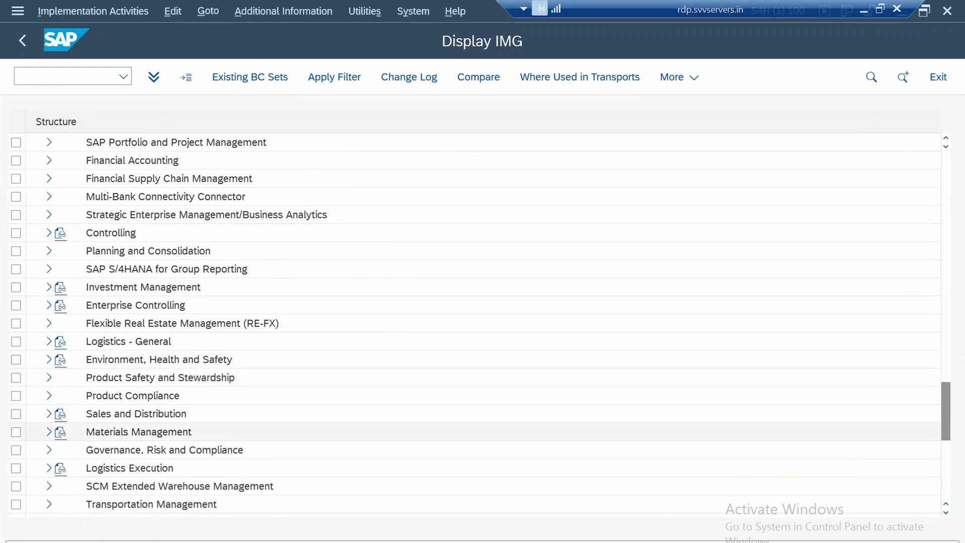
pyautogui.click(49, 468)
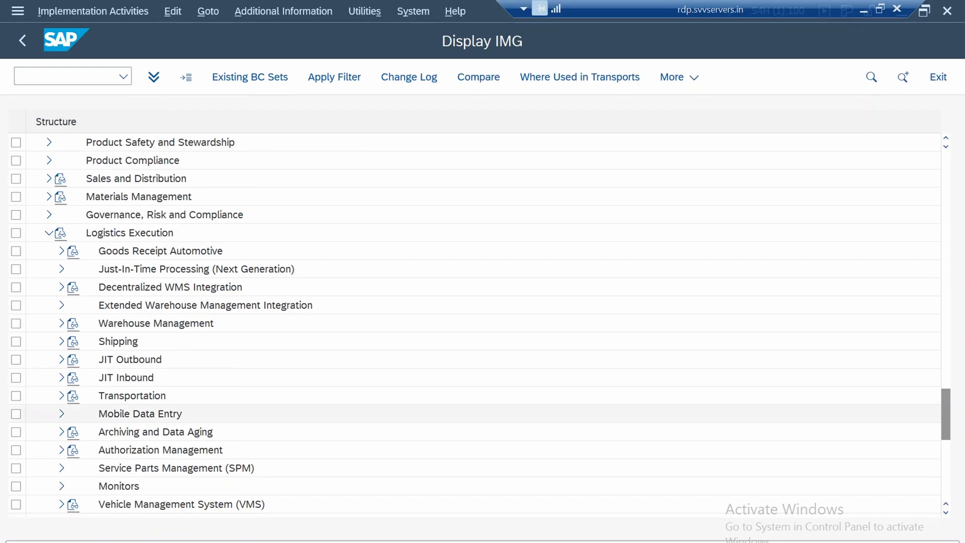
pyautogui.scroll(-3, 483, 324)
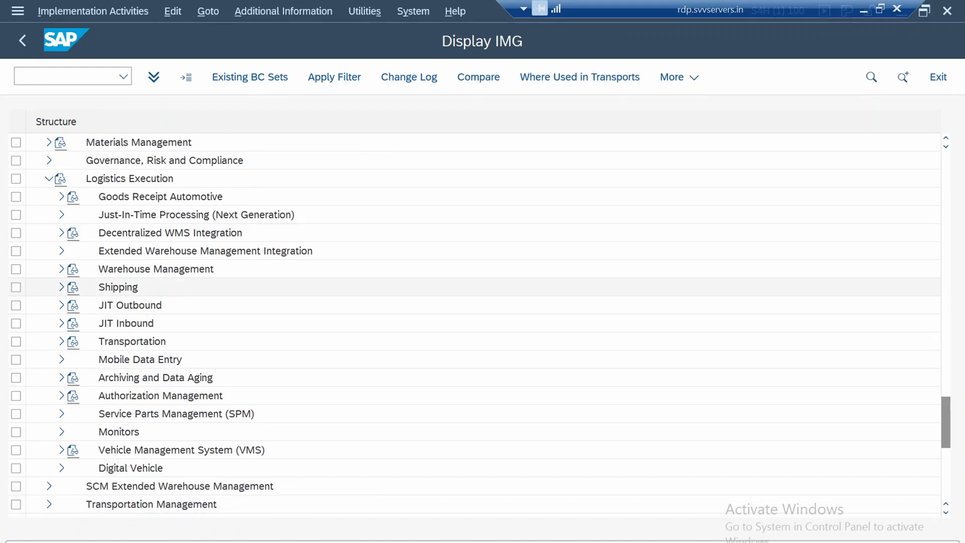
pyautogui.click(61, 287)
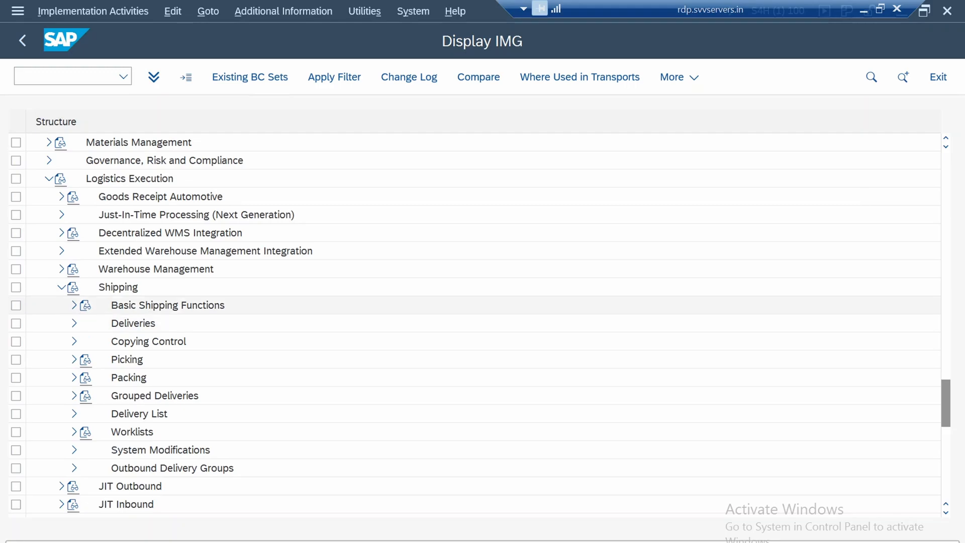
pyautogui.click(74, 305)
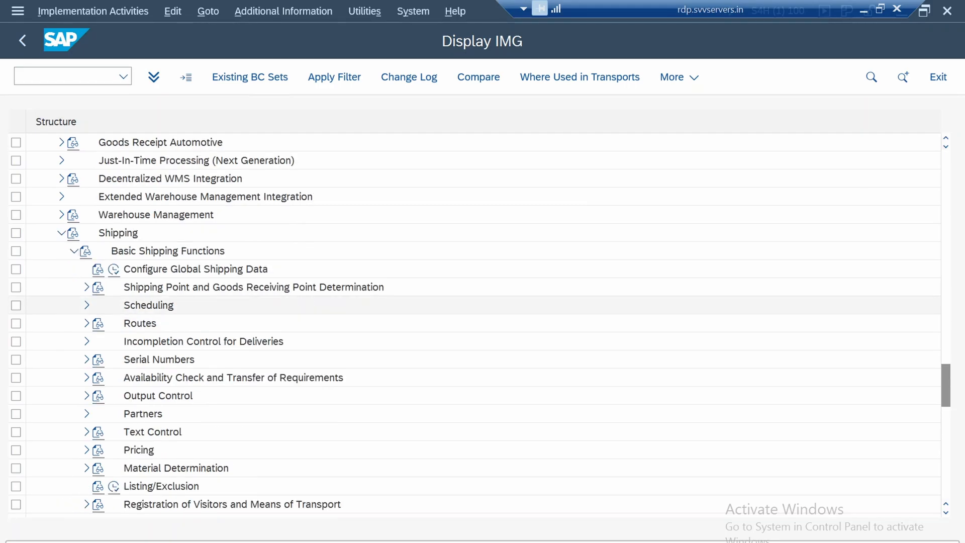
pyautogui.click(254, 287)
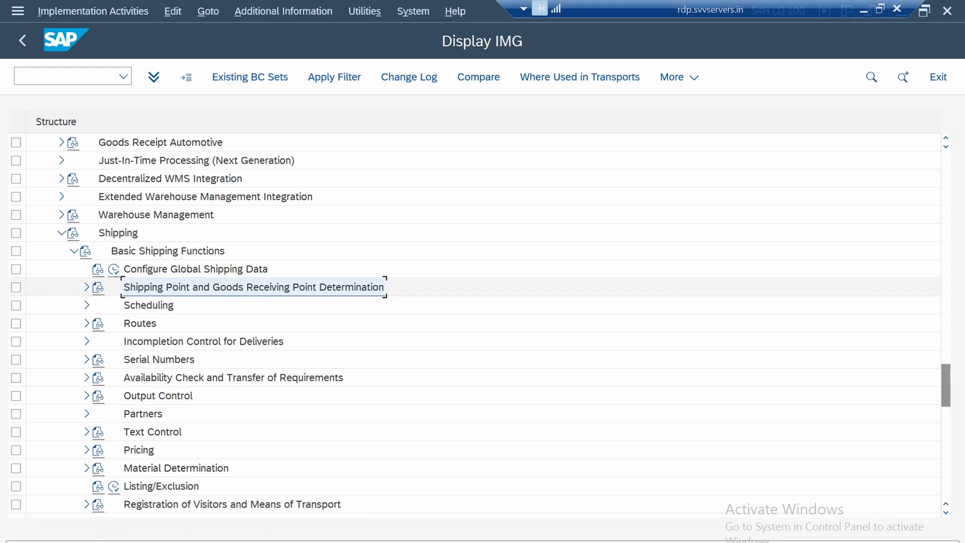
pyautogui.click(87, 287)
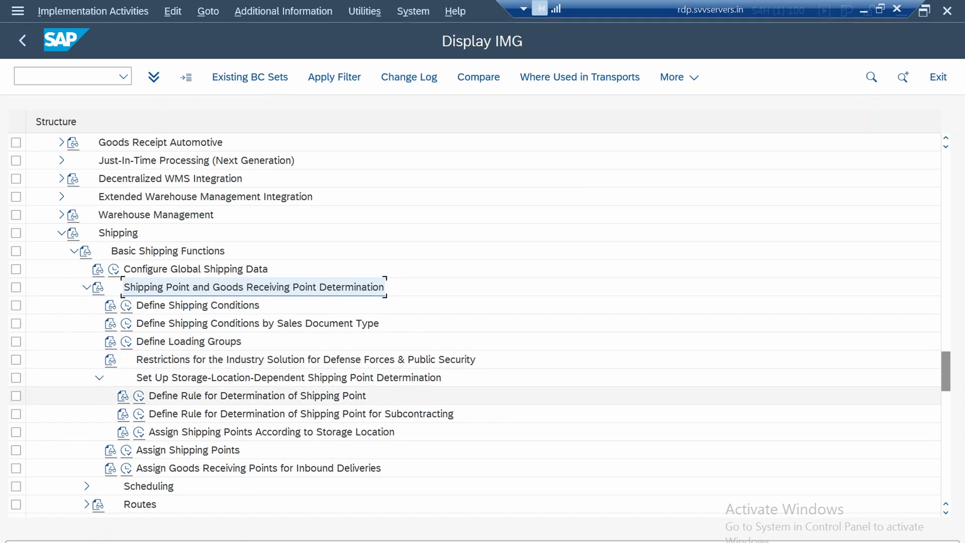
# Open the Assign Shipping Points activity under Shipping Point and Goods Receiving Point Determination
pyautogui.click(258, 397)
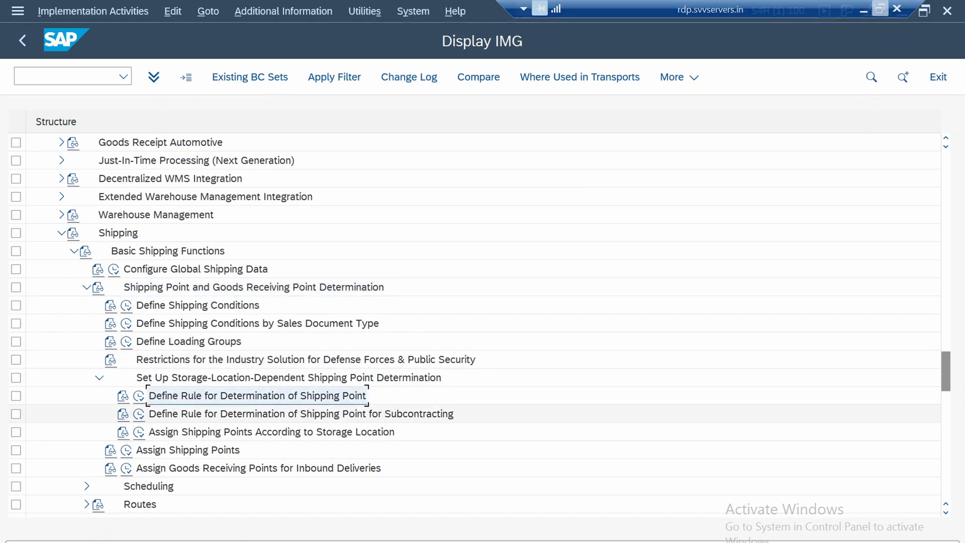
pyautogui.scroll(-1, 369, 396)
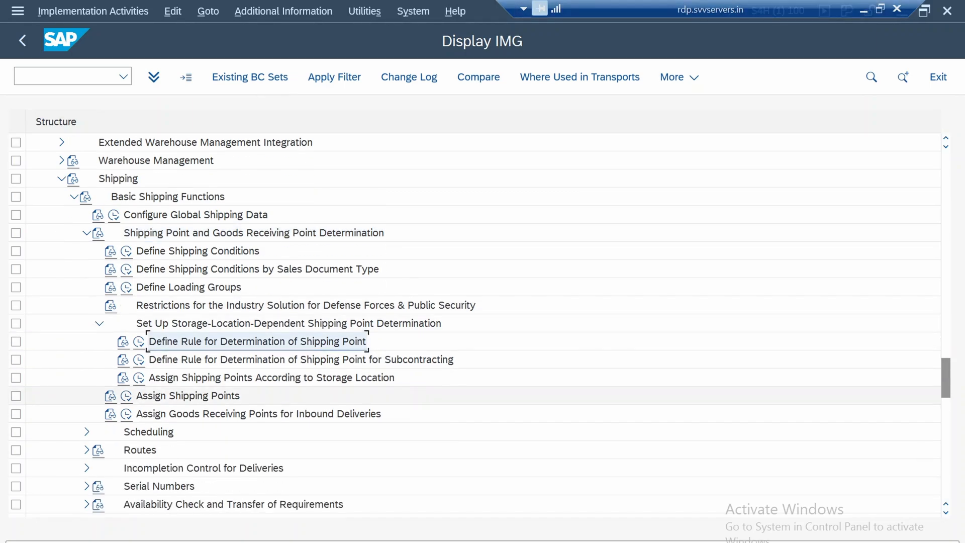
pyautogui.click(188, 396)
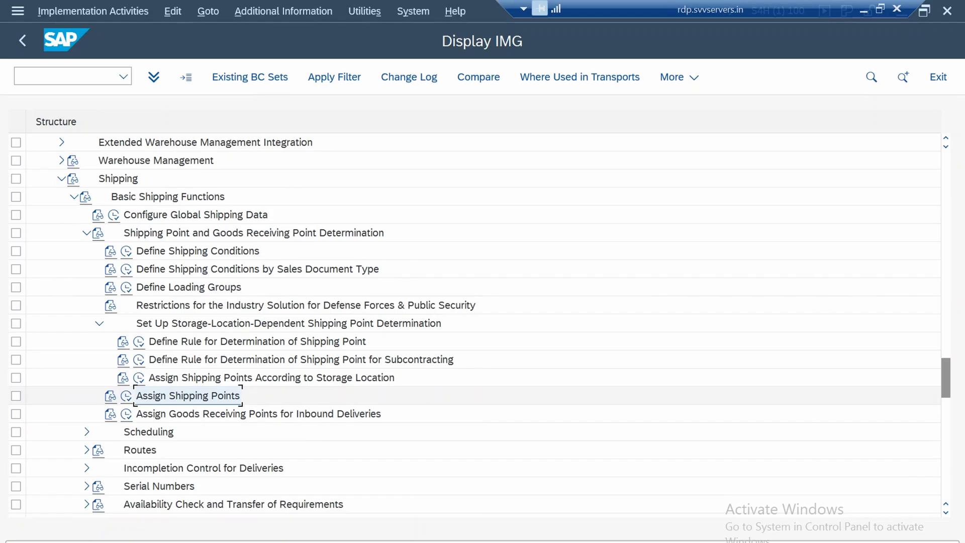
pyautogui.click(127, 396)
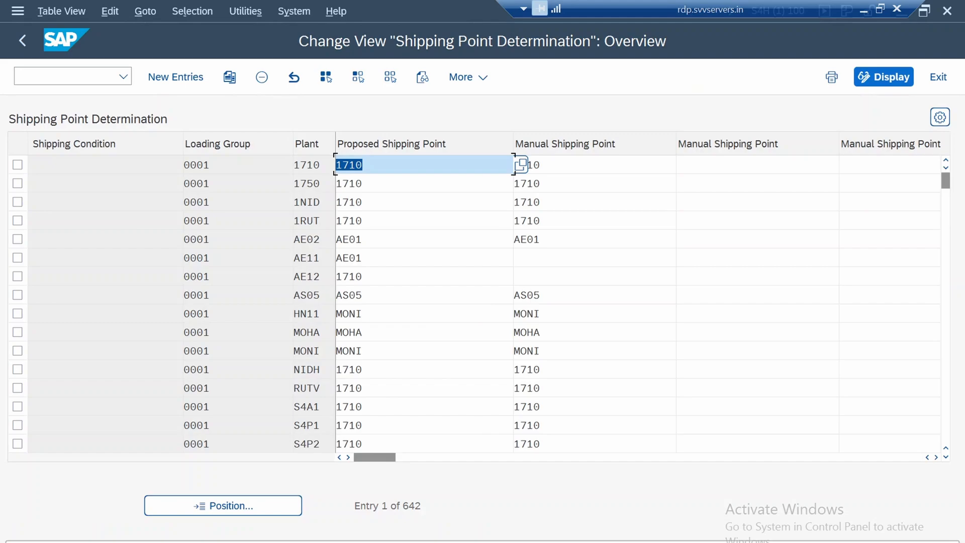
# Inspect the loading group and plant key fields of the first shipping point determination entries
pyautogui.click(296, 183)
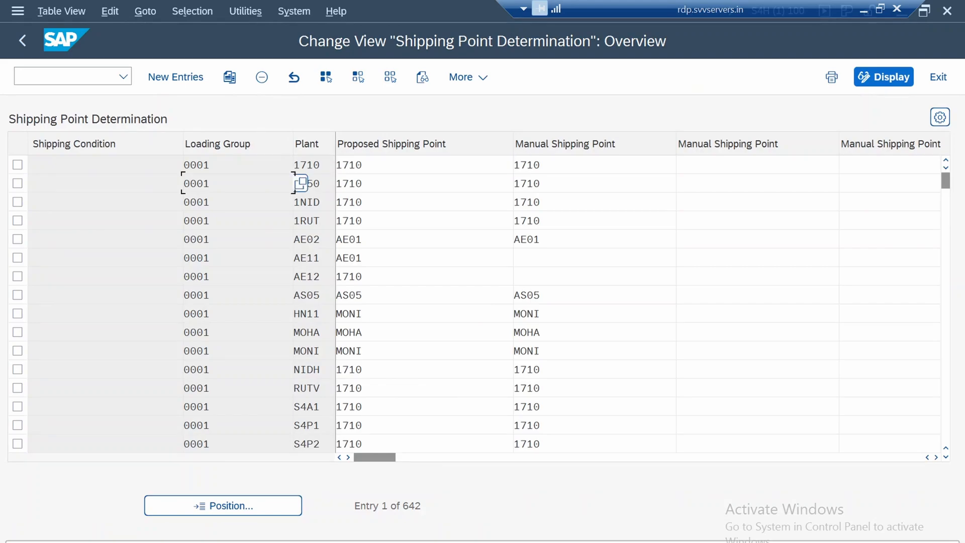
pyautogui.click(301, 164)
pyautogui.click(314, 165)
pyautogui.click(237, 164)
# Look through the possible shipping conditions for the first entry, including Standard, Pick-up, Immediately and Returns, and close the list without choosing one
pyautogui.click(105, 165)
pyautogui.click(191, 165)
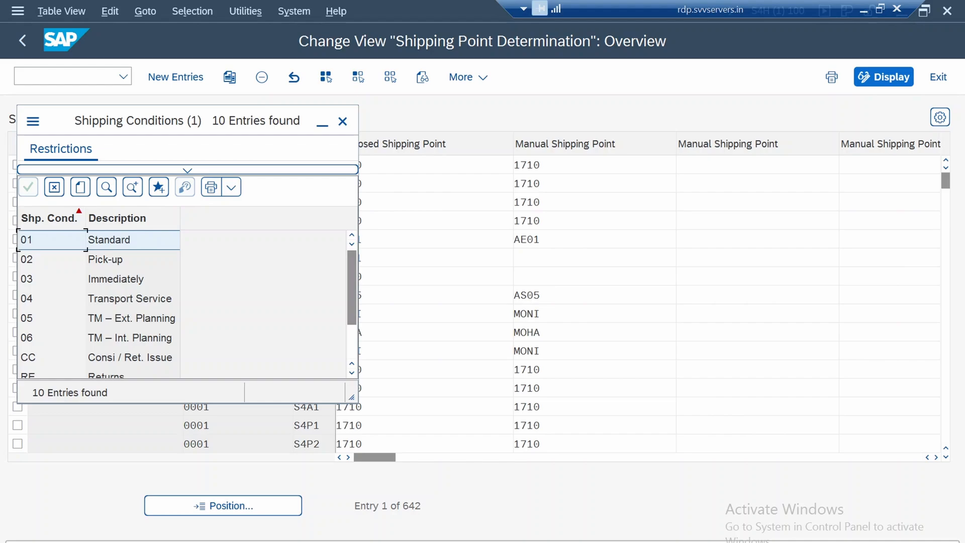
pyautogui.click(106, 259)
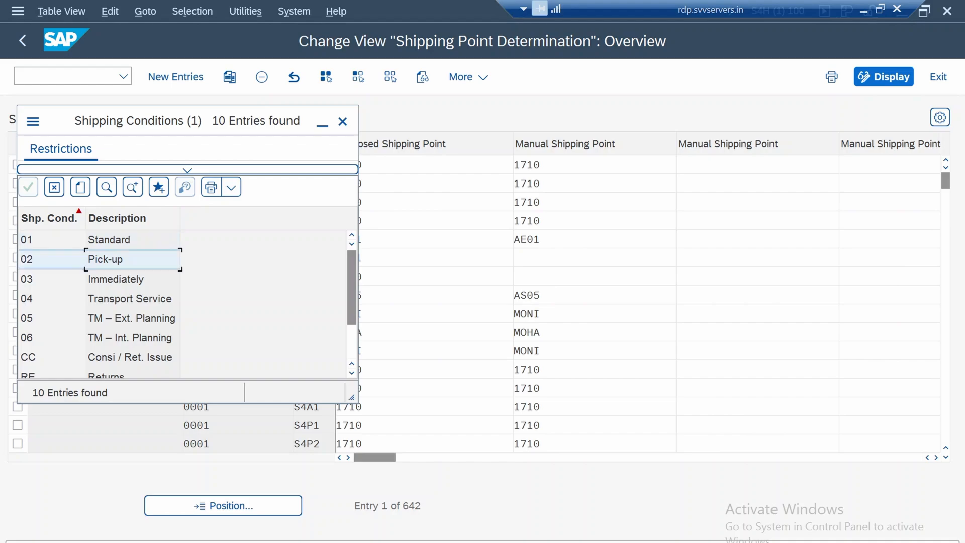
pyautogui.click(116, 279)
pyautogui.click(109, 240)
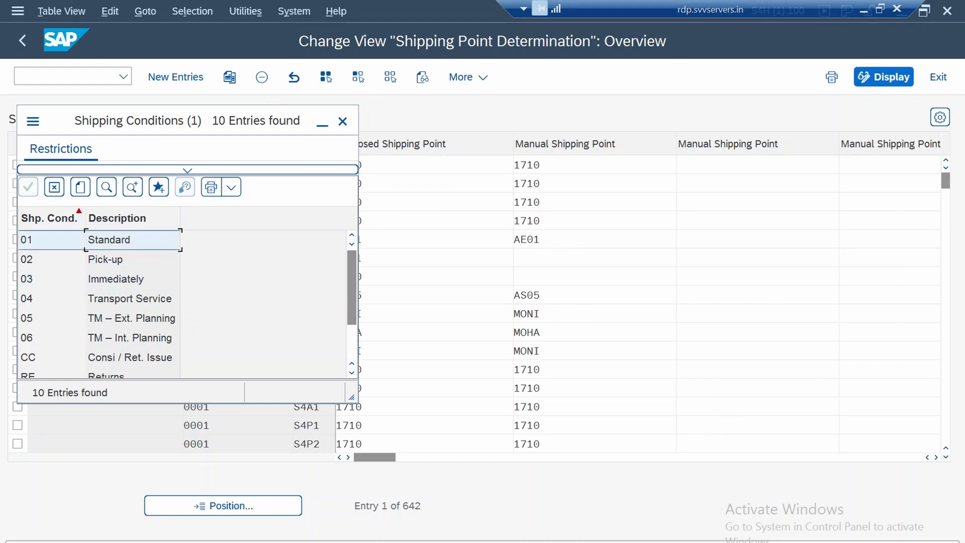
pyautogui.click(105, 260)
pyautogui.scroll(-1, 181, 302)
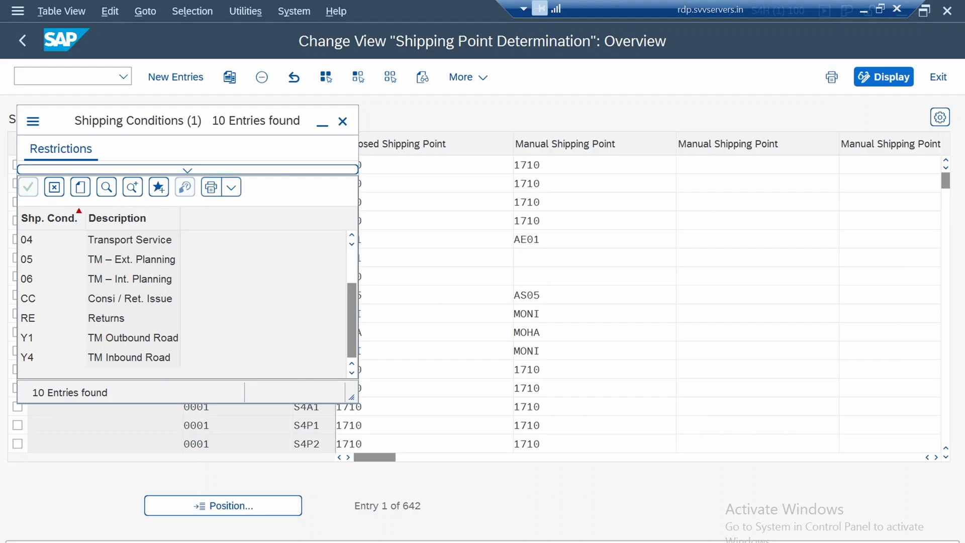
pyautogui.click(107, 318)
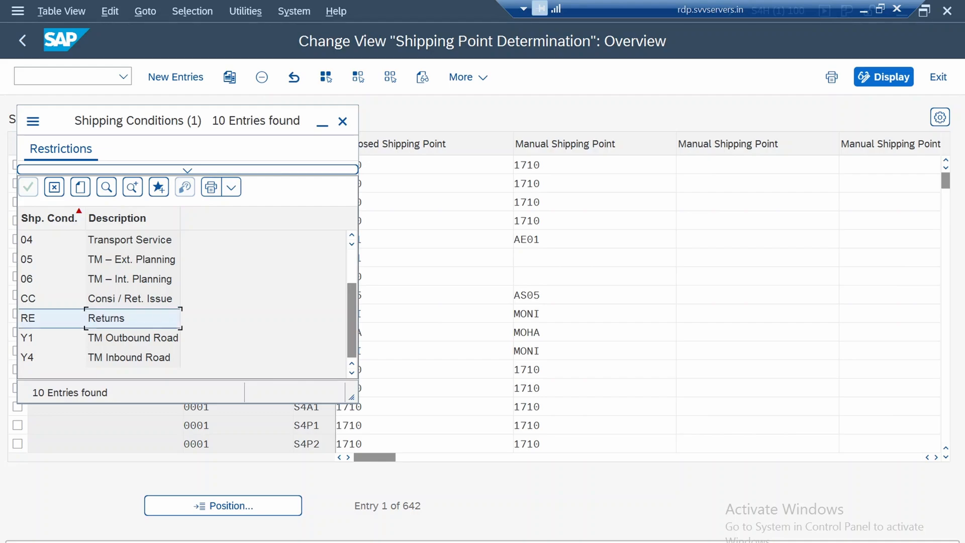
pyautogui.scroll(1, 181, 301)
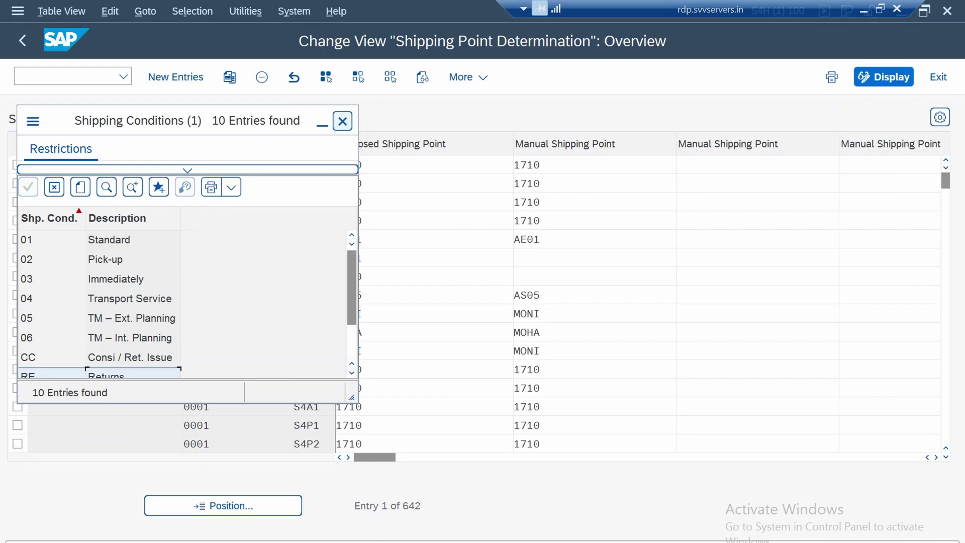
pyautogui.click(343, 121)
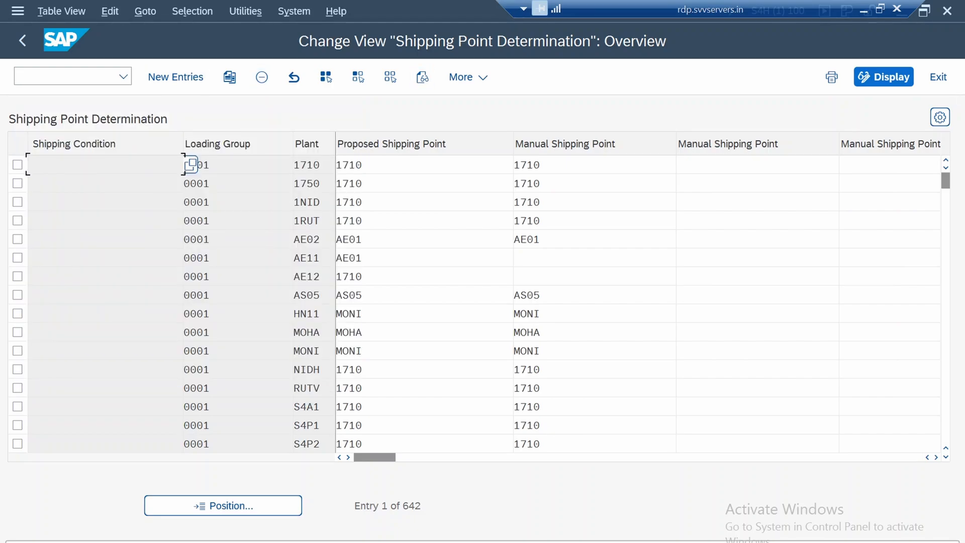
# Look up the possible loading groups for a determination entry and close the value list without choosing one
pyautogui.moveTo(211, 165); pyautogui.dragTo(183, 165)
pyautogui.click(196, 165)
pyautogui.click(297, 202)
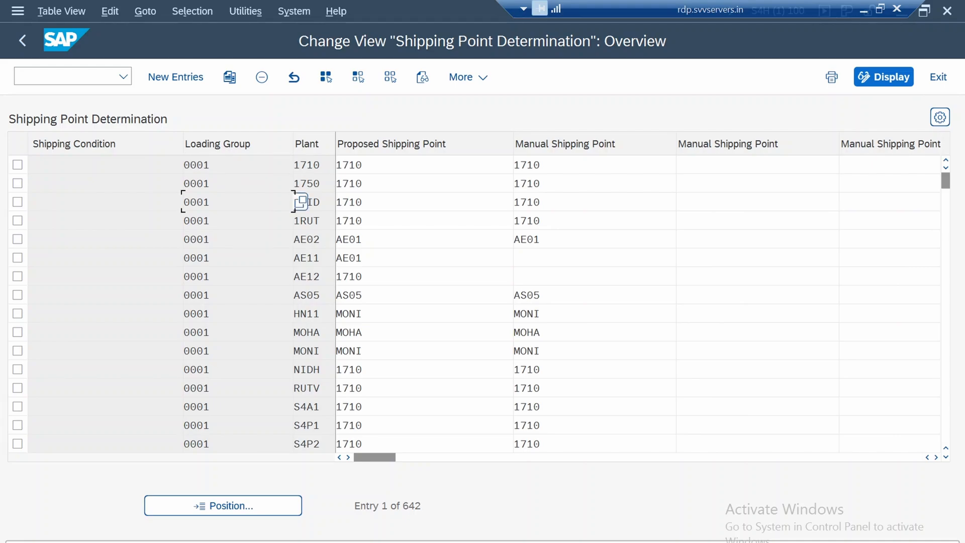
pyautogui.press('F4')
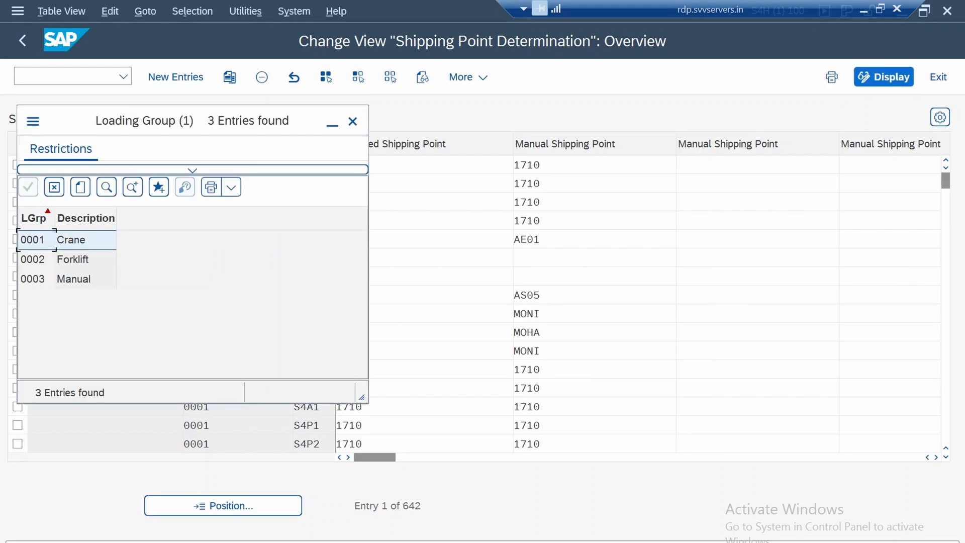
pyautogui.click(353, 122)
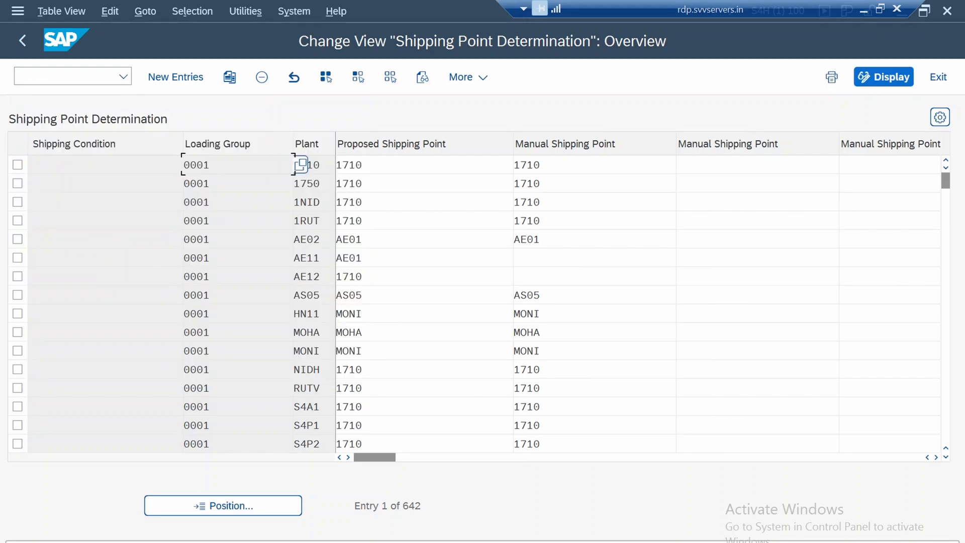
# Restrict the shipping point determination entries by contents to those whose Plant equals 1750
pyautogui.click(320, 165)
pyautogui.click(372, 165)
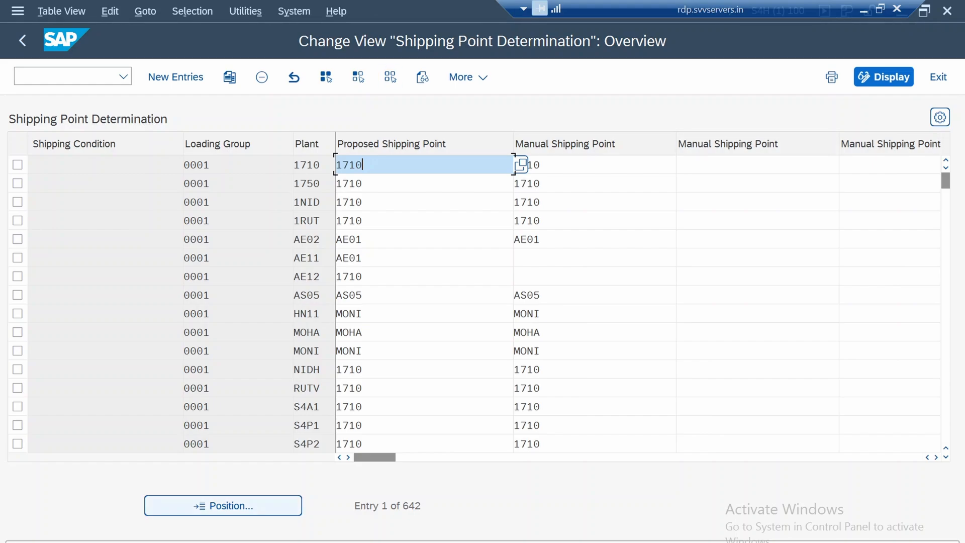
pyautogui.click(193, 11)
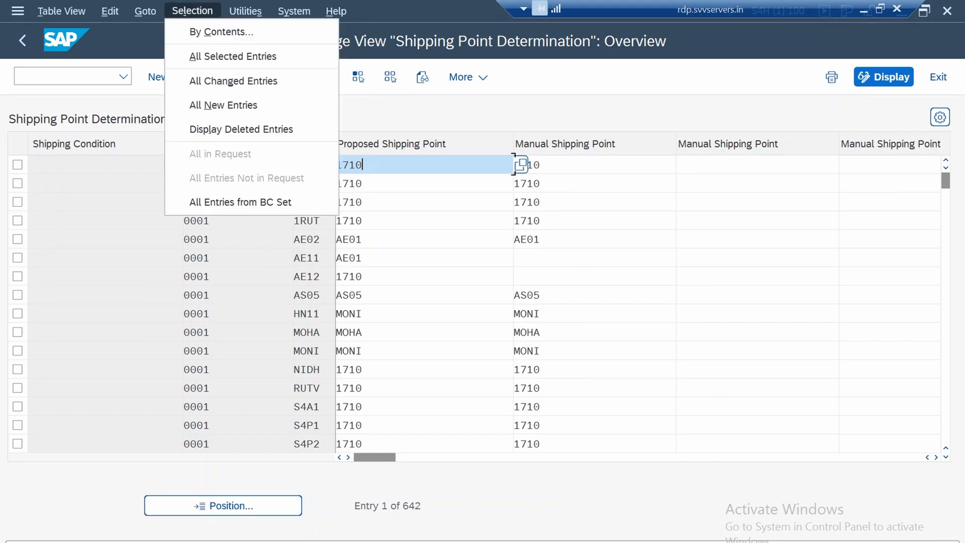
pyautogui.press('Escape')
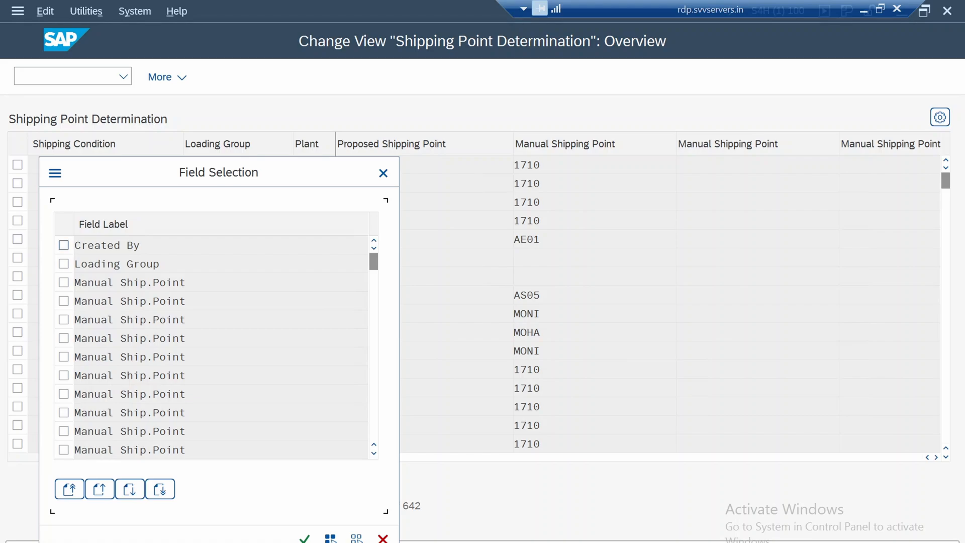
pyautogui.scroll(-5, 211, 347)
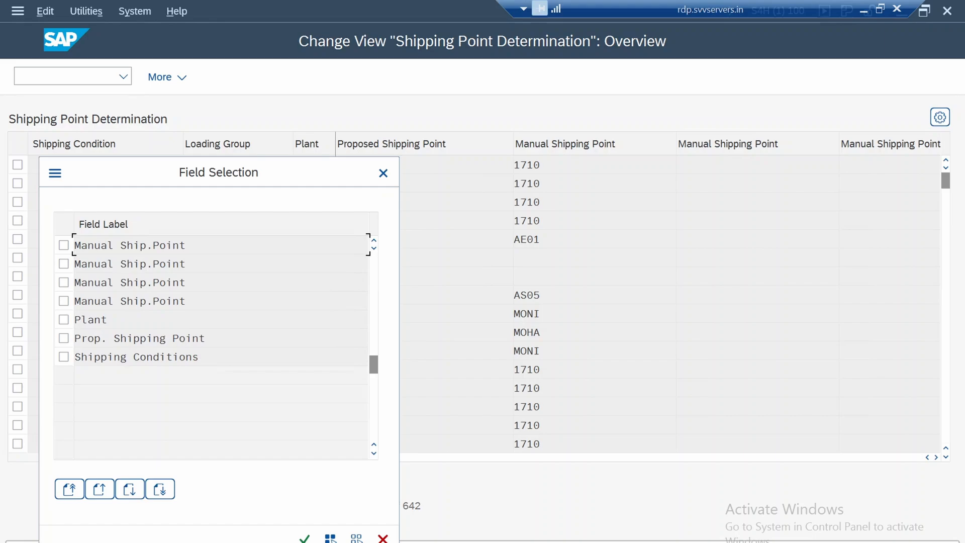
pyautogui.click(64, 320)
pyautogui.click(305, 539)
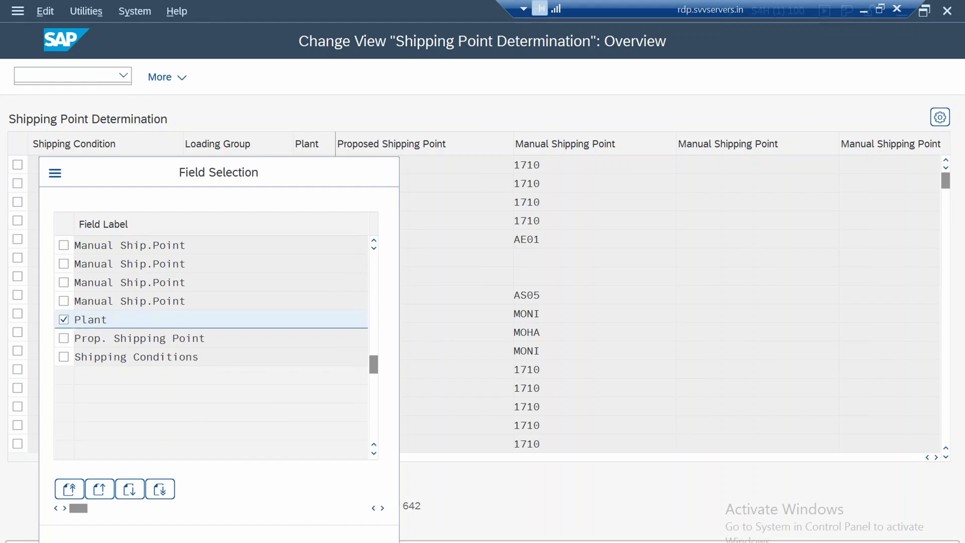
pyautogui.write('1')
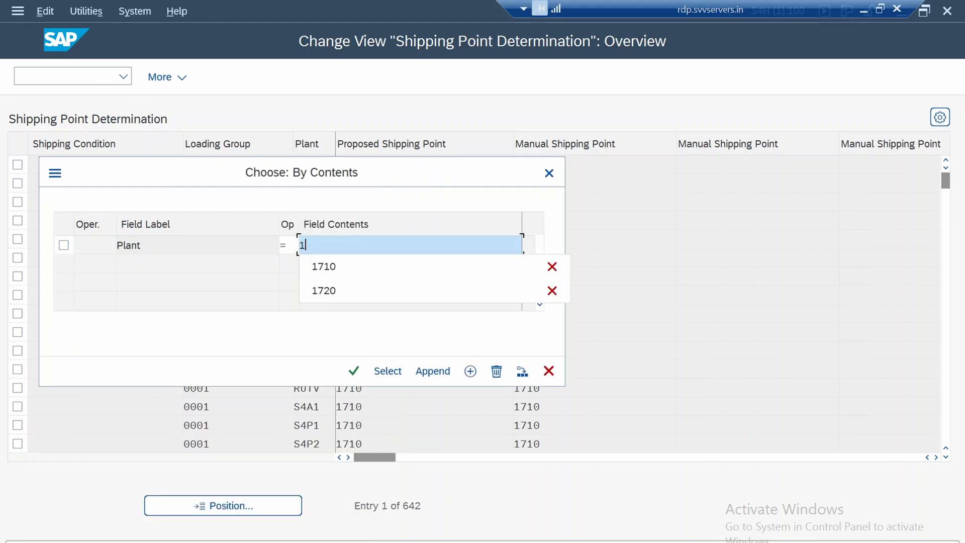
pyautogui.write('750')
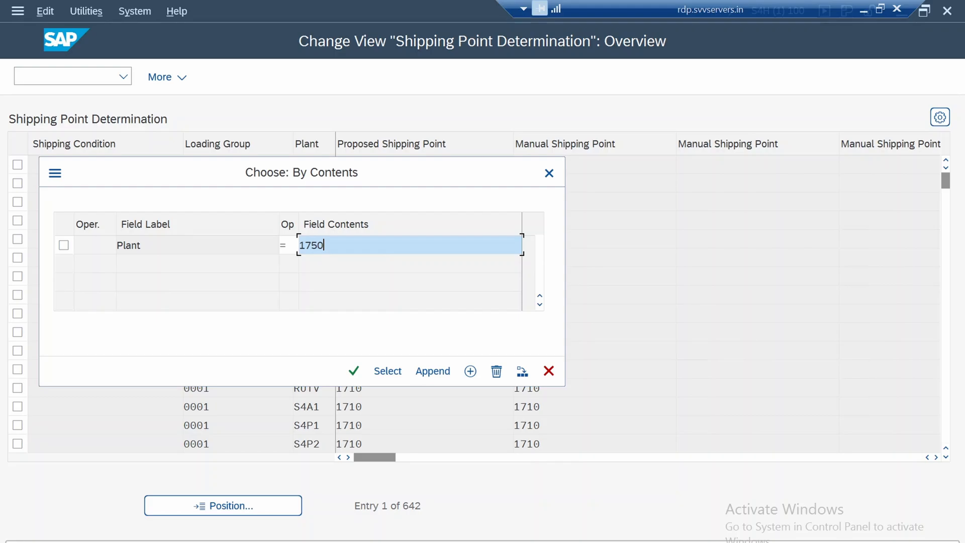
pyautogui.click(298, 245)
pyautogui.press('Return')
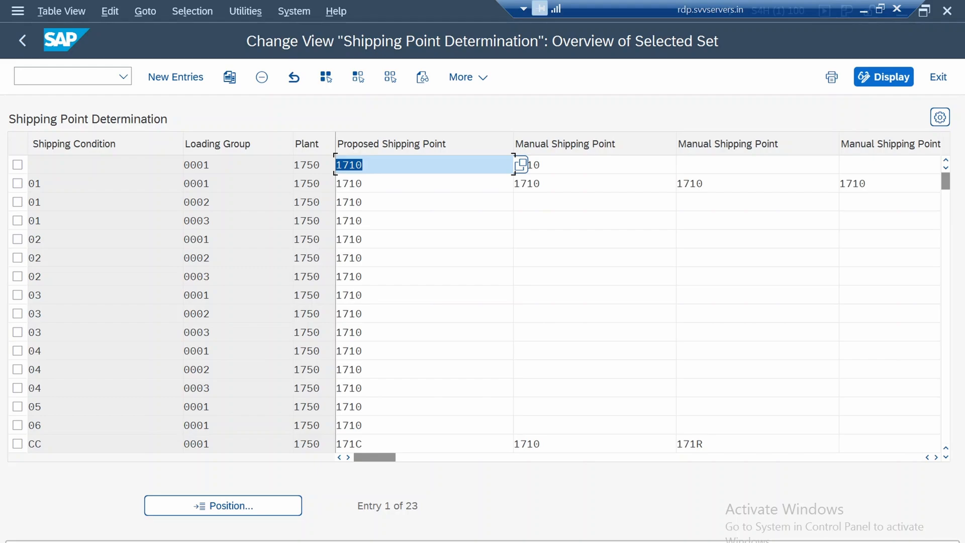
# Review the proposed and manual shipping points for each shipping condition and loading group of plant 1750
pyautogui.scroll(-1, 521, 164)
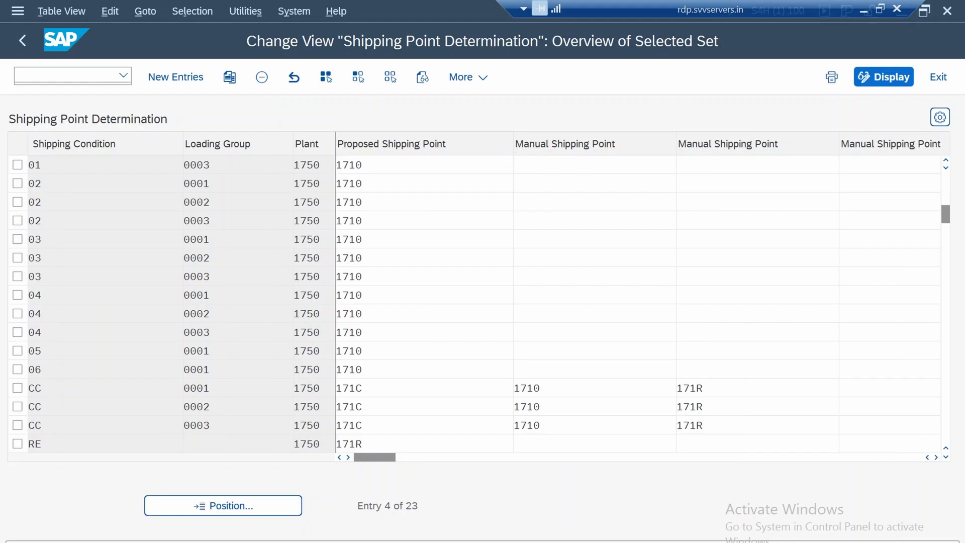
pyautogui.scroll(1, 520, 164)
pyautogui.scroll(-1, 521, 164)
pyautogui.scroll(-3, 521, 164)
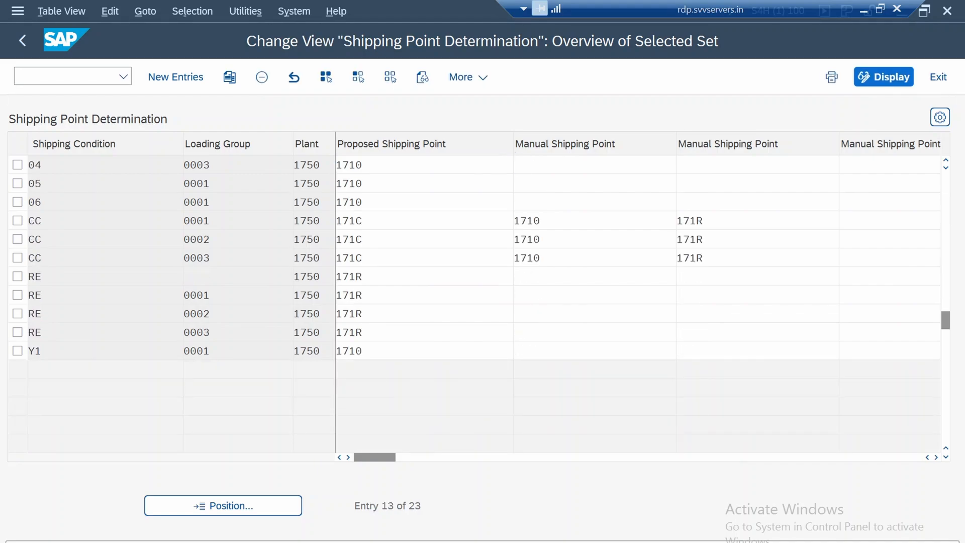
pyautogui.scroll(4, 521, 164)
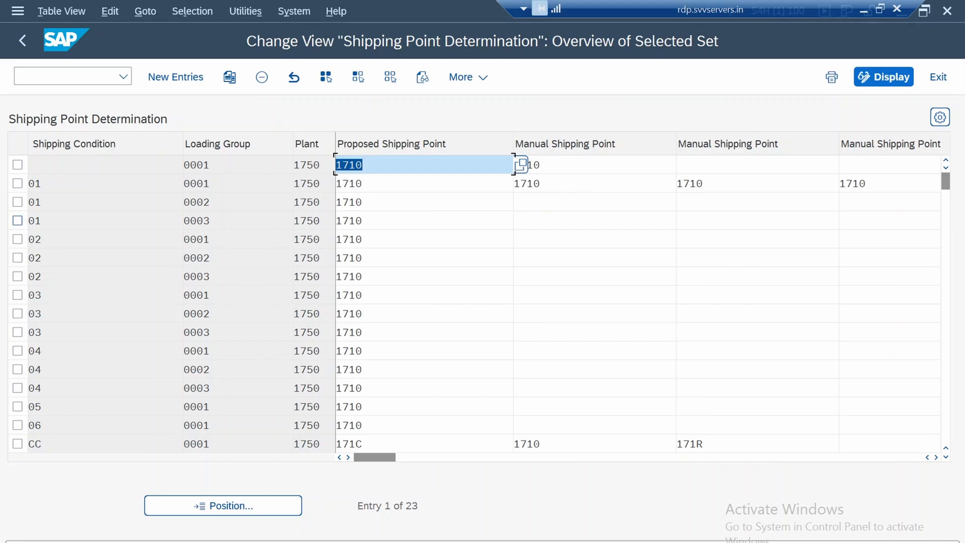
# Delete the plant 1750 determination entries from shipping condition 01 with loading group 0003 through the last one, and save with the customizing request
pyautogui.moveTo(187, 220); pyautogui.dragTo(191, 407)
pyautogui.scroll(-1, 18, 406)
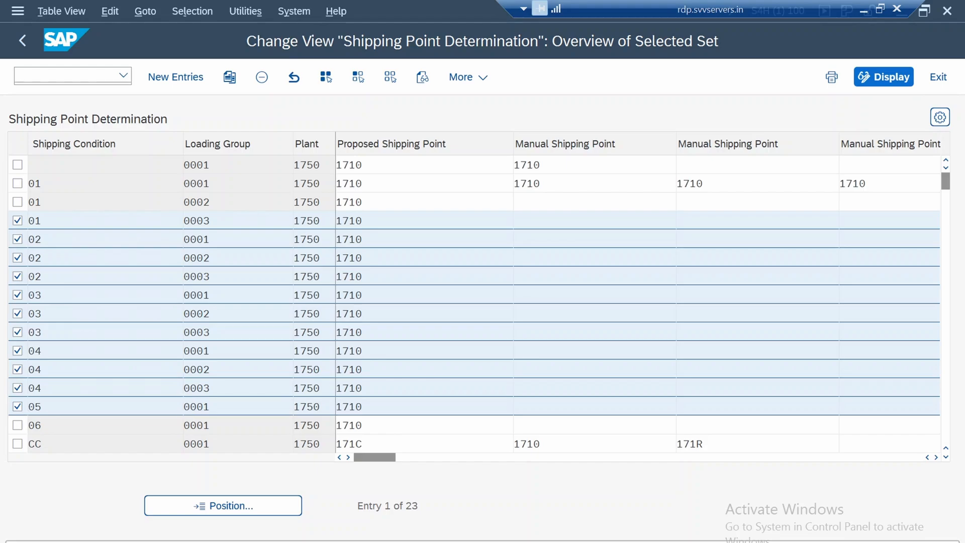
pyautogui.moveTo(191, 165); pyautogui.dragTo(191, 406)
pyautogui.scroll(-2, 191, 406)
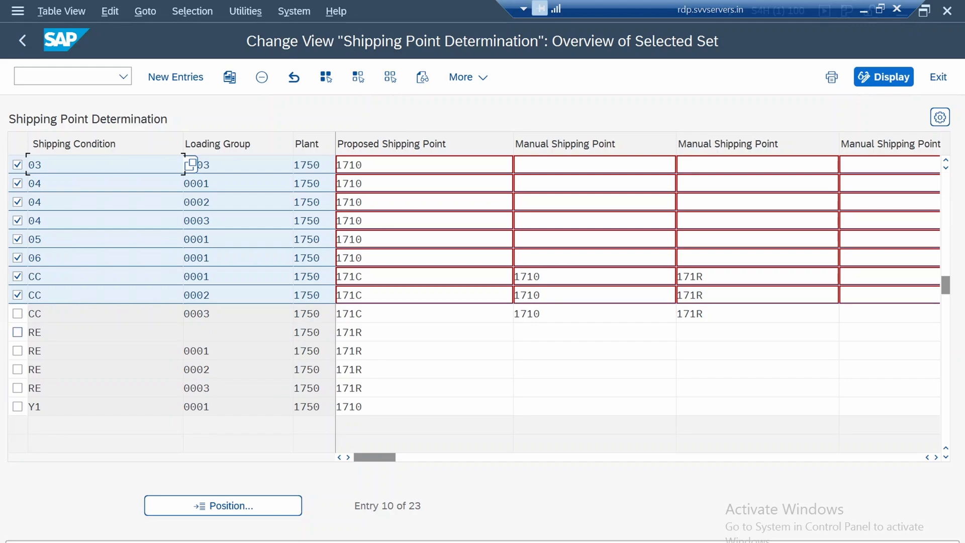
pyautogui.moveTo(191, 165)
pyautogui.mouseDown()
pyautogui.moveTo(191, 405)
pyautogui.moveTo(191, 164)
pyautogui.mouseUp()
pyautogui.scroll(3, 191, 164)
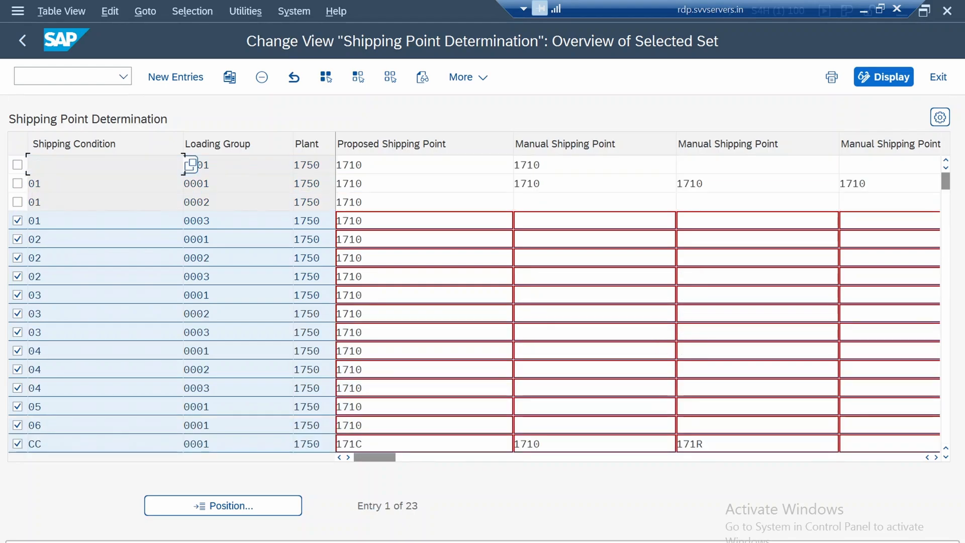
pyautogui.hotkey('shift', 'F2')
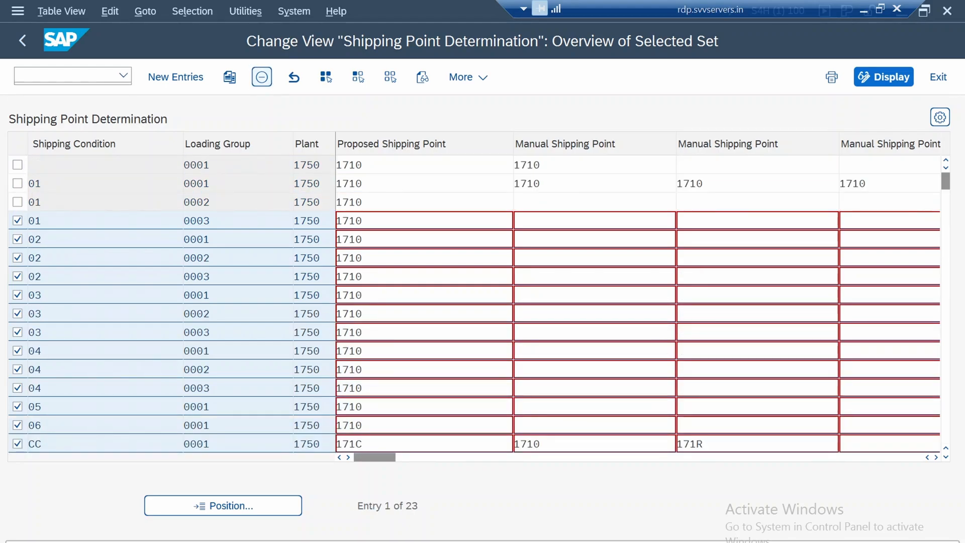
pyautogui.hotkey('ctrl', 's')
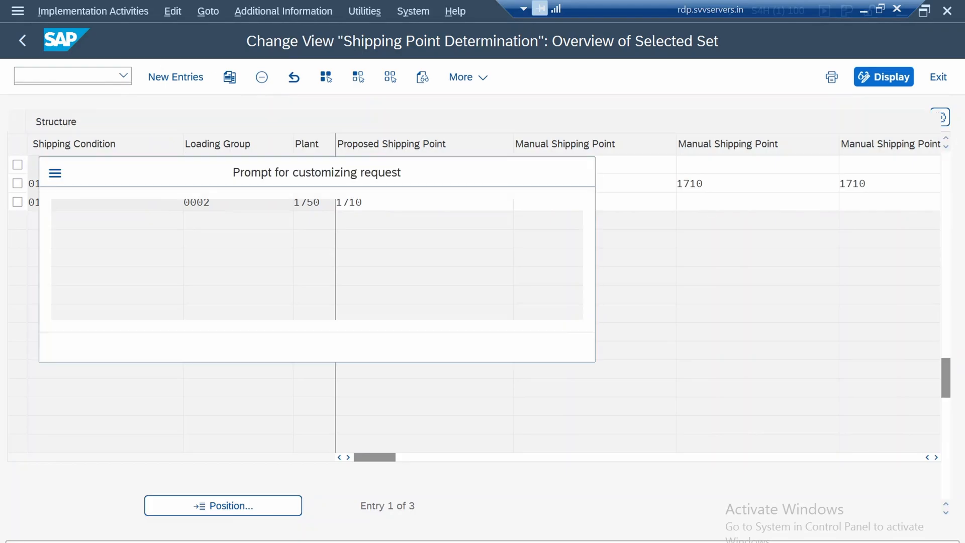
pyautogui.press('Return')
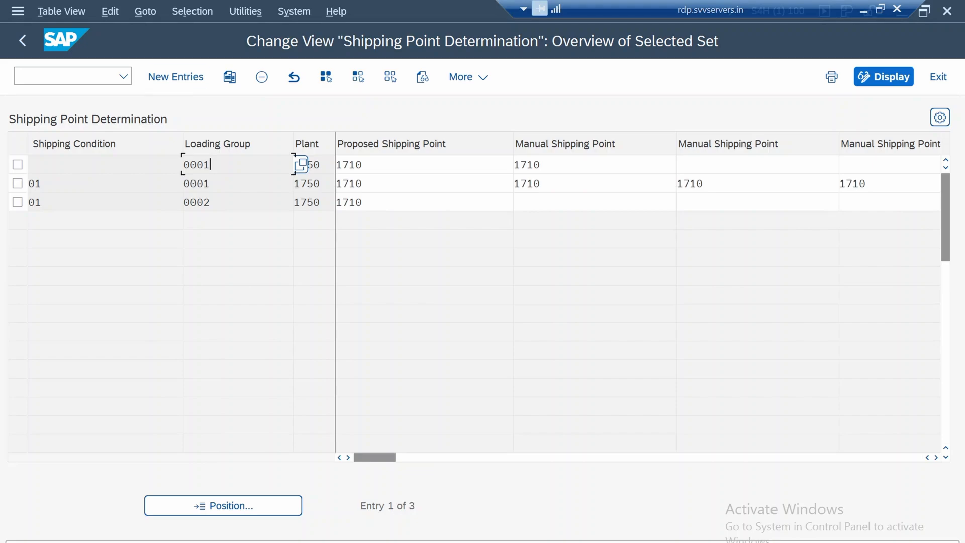
# Review the proposed and manual shipping points of the remaining plant 1750 entries
pyautogui.click(372, 165)
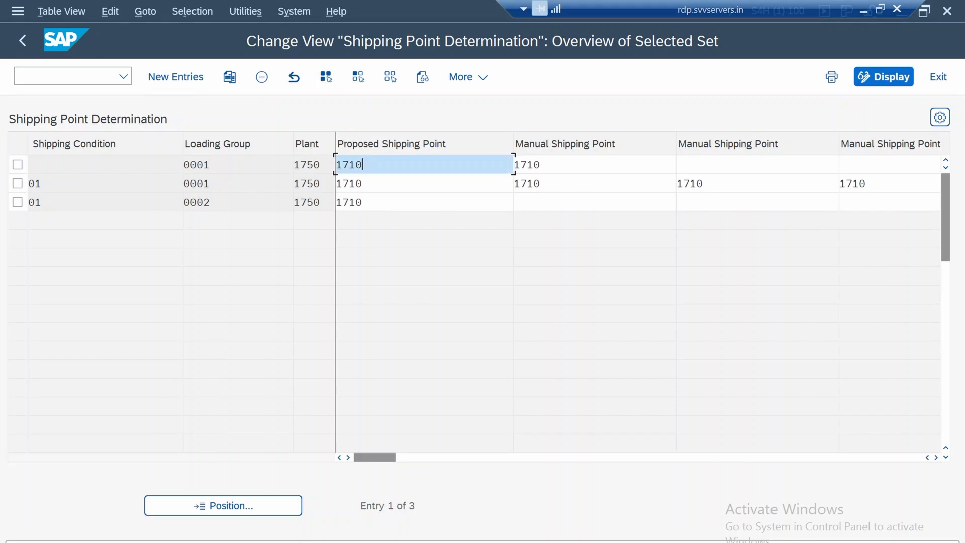
pyautogui.click(548, 165)
pyautogui.click(729, 165)
pyautogui.click(729, 183)
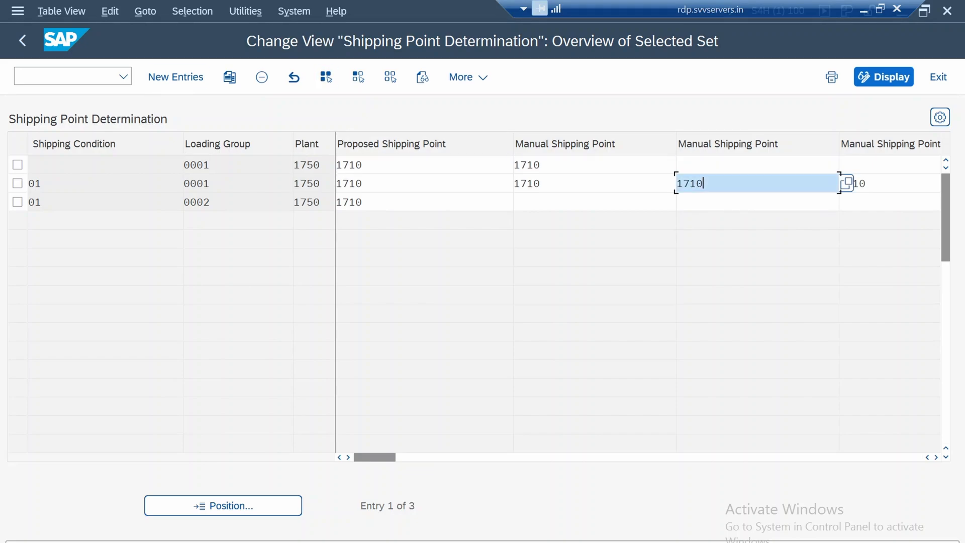
pyautogui.click(568, 183)
pyautogui.click(382, 184)
pyautogui.click(382, 202)
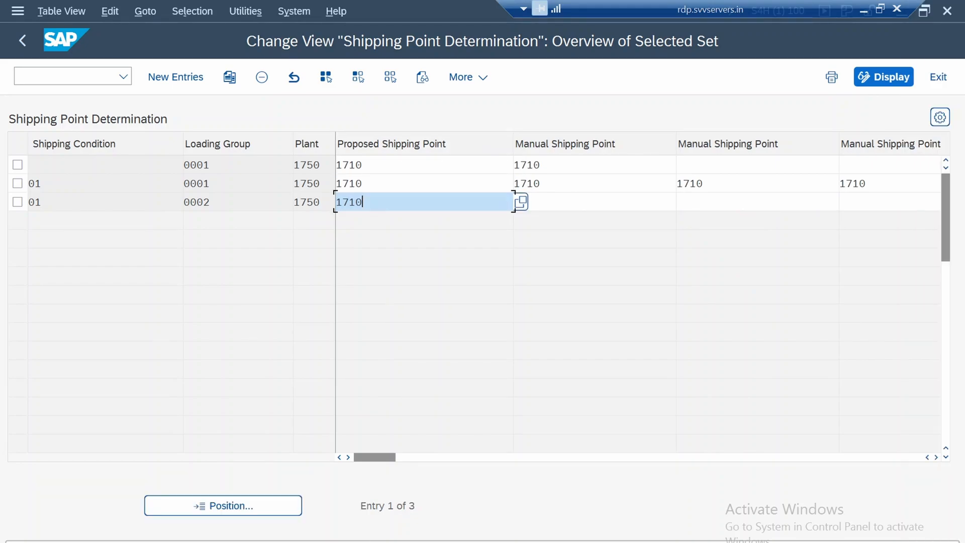
pyautogui.click(18, 201)
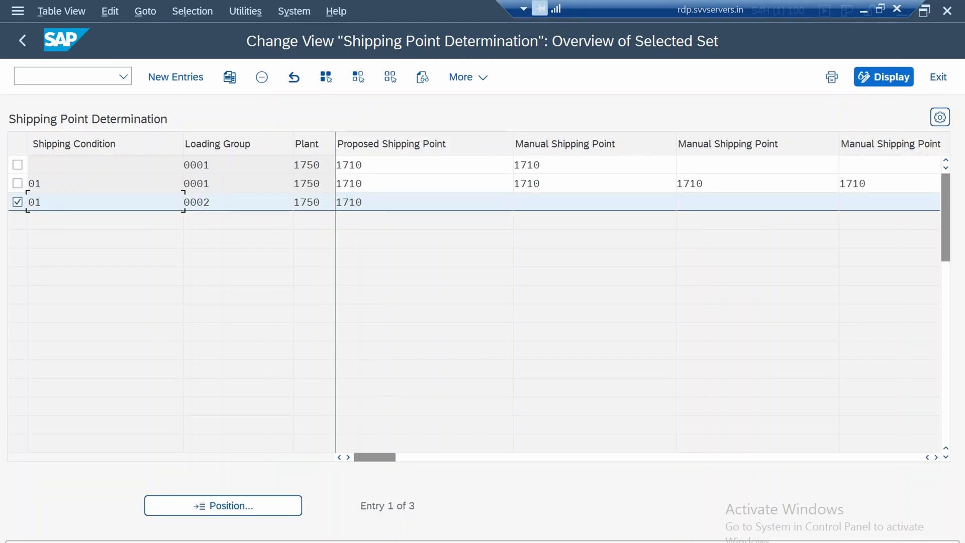
pyautogui.click(191, 202)
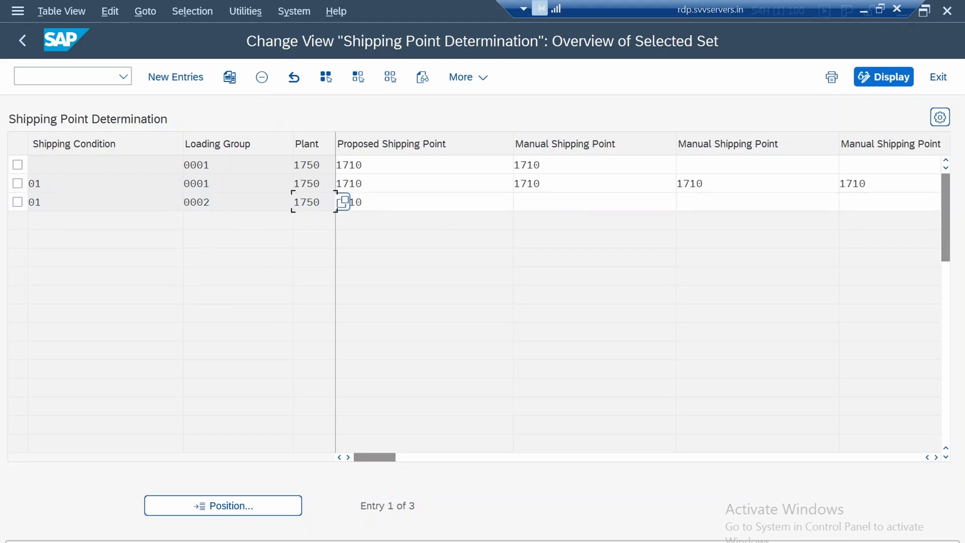
# Set the proposed shipping point to 1750 in all three remaining plant 1750 entries
pyautogui.click(511, 165)
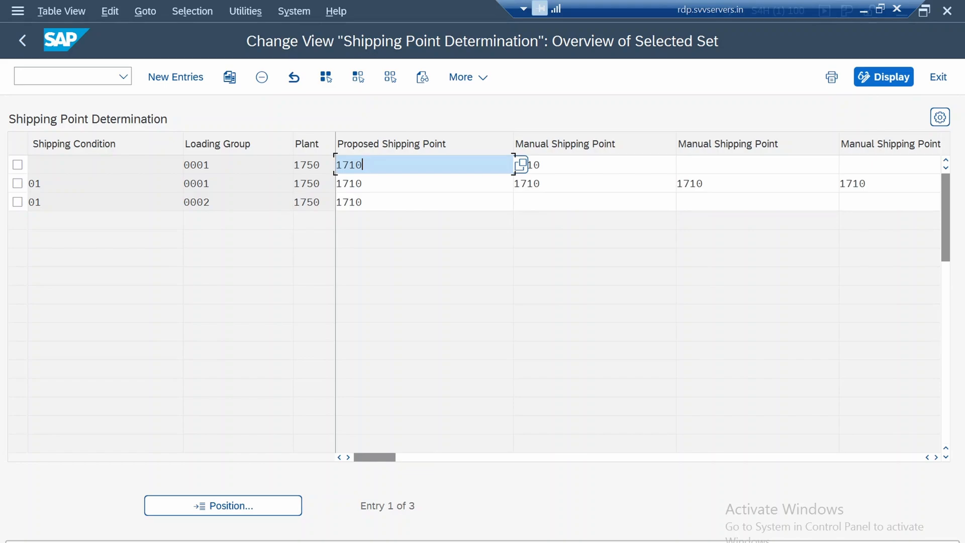
pyautogui.press('BackSpace')
pyautogui.press('BackSpace')
pyautogui.press('BackSpace')
pyautogui.press('BackSpace')
pyautogui.write('1750')
pyautogui.press('Down')
pyautogui.press('BackSpace')
pyautogui.write('5')
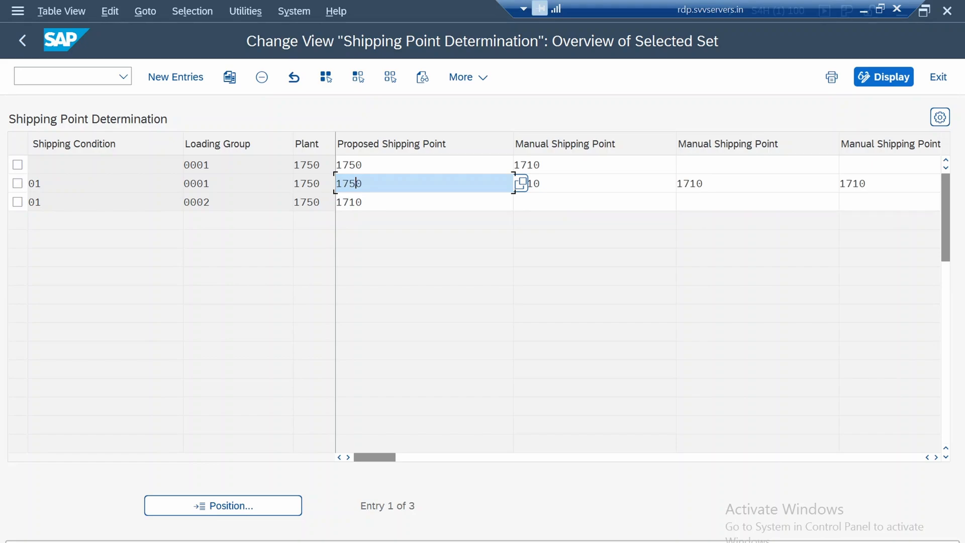
pyautogui.press('Down')
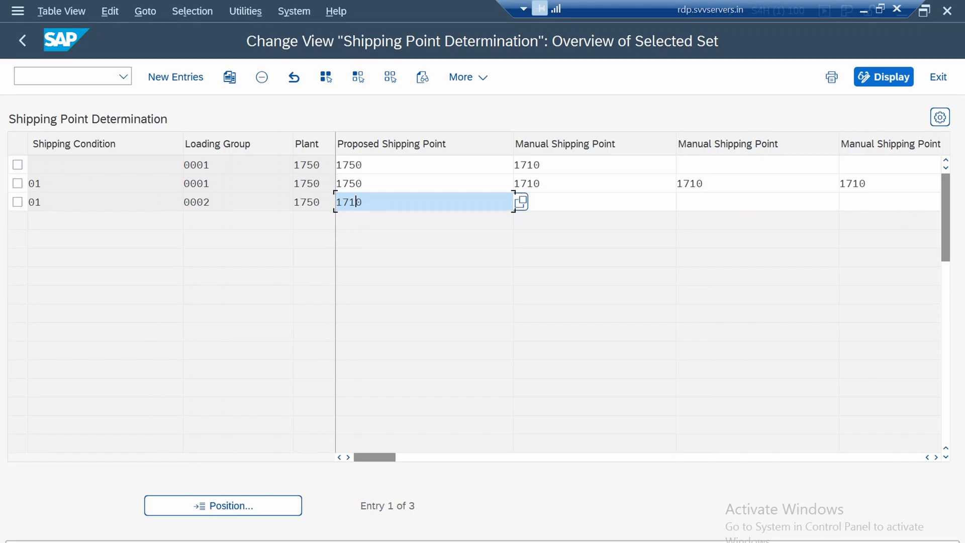
pyautogui.press('BackSpace')
pyautogui.write('5')
# Set every filled manual shipping point in the first two entries to 1750 and return to the full determination overview
pyautogui.hotkey('ctrl', 'a')
pyautogui.hotkey('ctrl', 'c')
pyautogui.press('Home')
pyautogui.moveTo(544, 165); pyautogui.dragTo(514, 183)
pyautogui.hotkey('ctrl', 'v')
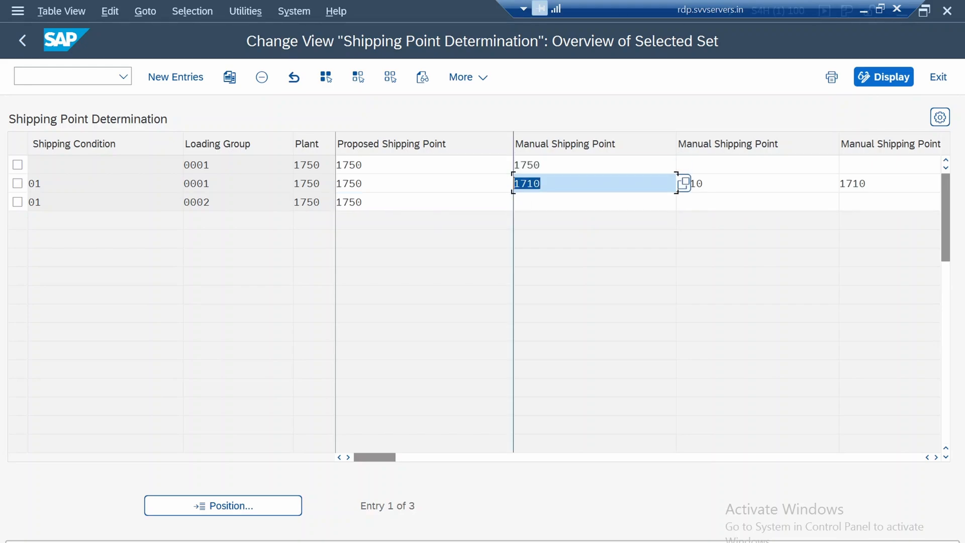
pyautogui.hotkey('ctrl', 'v')
pyautogui.press('Tab')
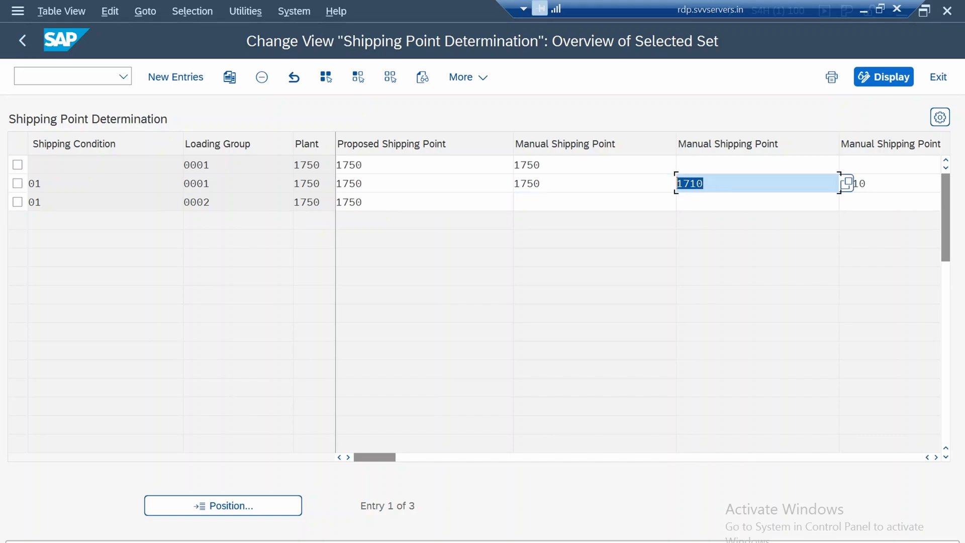
pyautogui.hotkey('ctrl', 'v')
pyautogui.press('Tab')
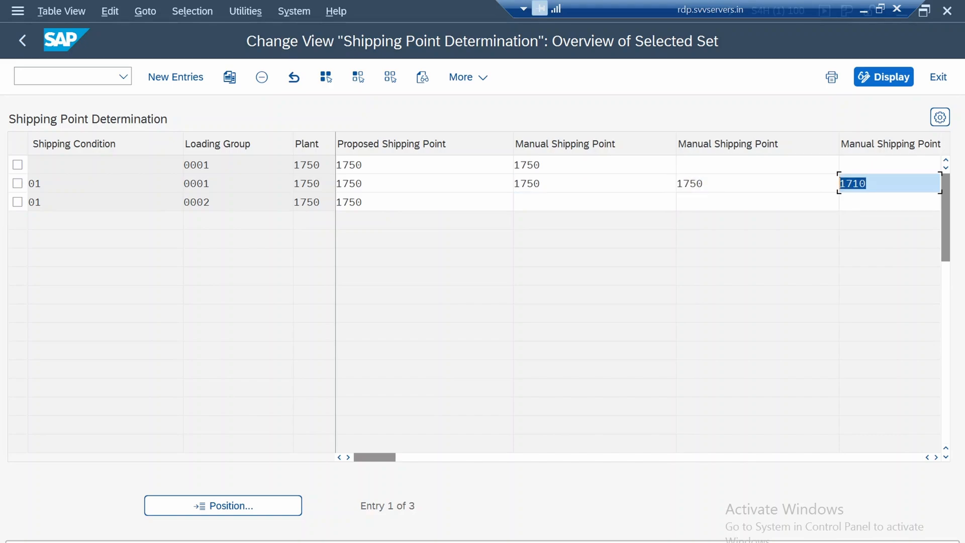
pyautogui.hotkey('ctrl', 'v')
pyautogui.press('Tab')
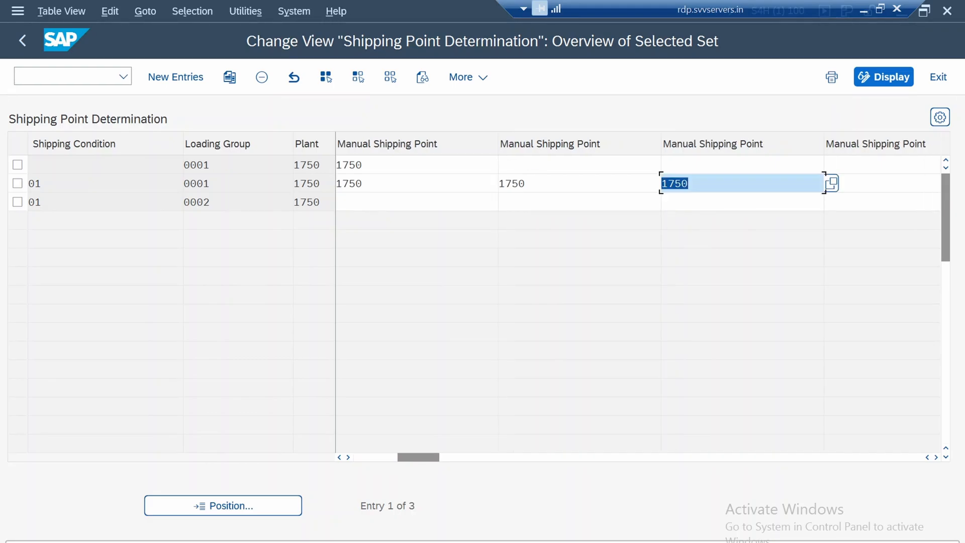
pyautogui.press('F3')
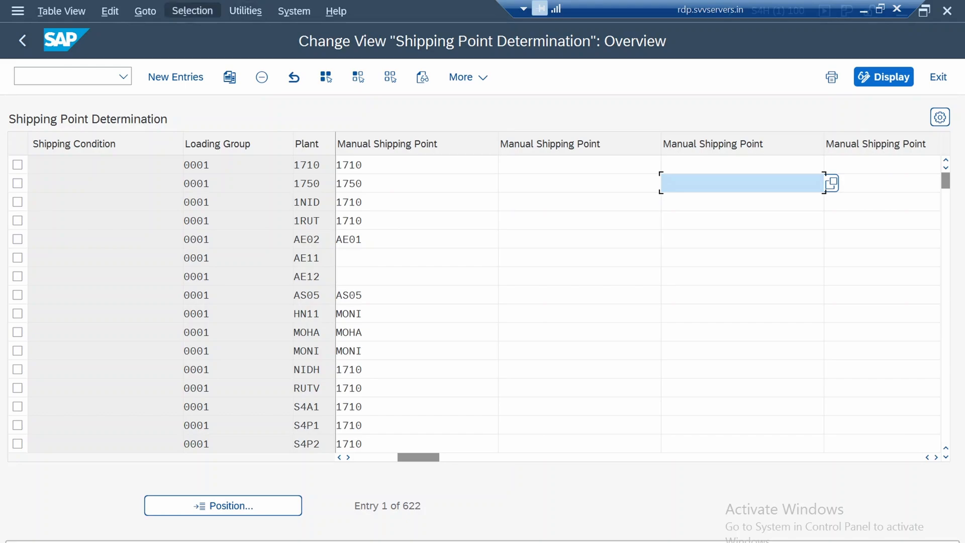
# Try to position the determination overview at plant 1750 using only the plant
pyautogui.click(193, 10)
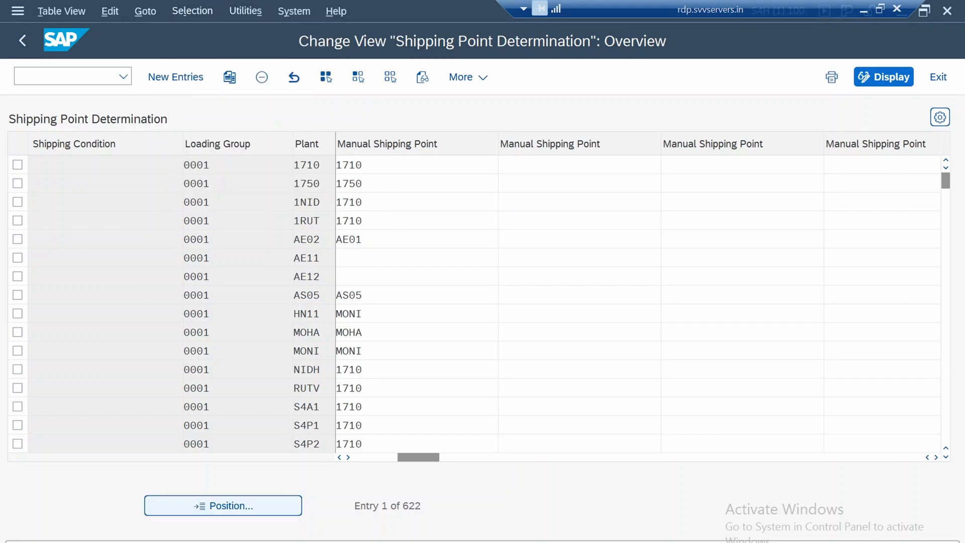
pyautogui.click(223, 505)
pyautogui.click(231, 321)
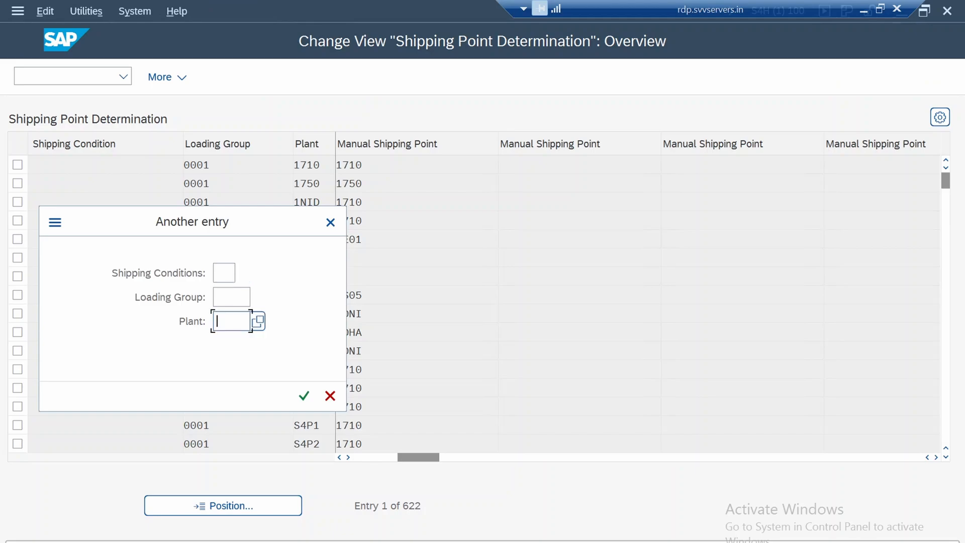
pyautogui.write('1750')
pyautogui.press('Return')
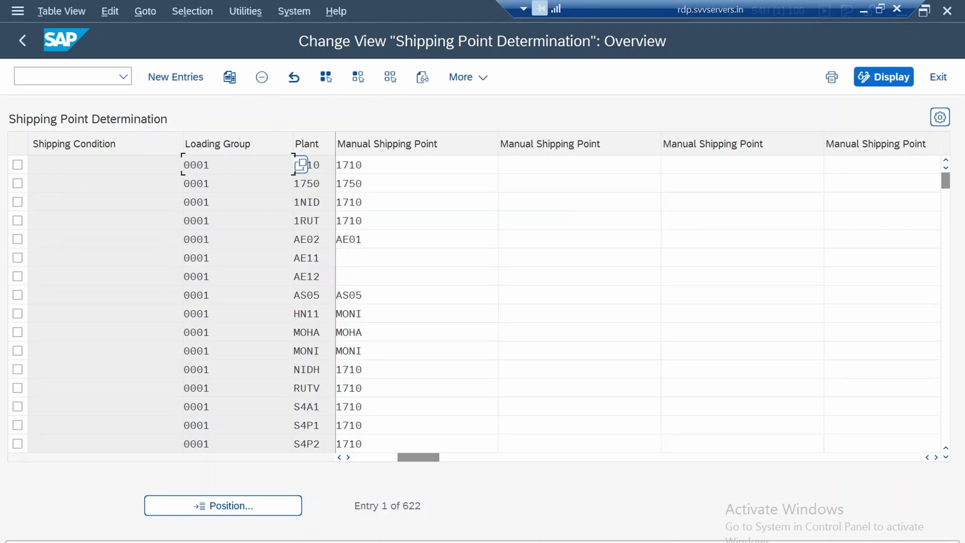
# Position the determination overview at shipping condition 01, loading group 0001 and plant 1750
pyautogui.click(223, 506)
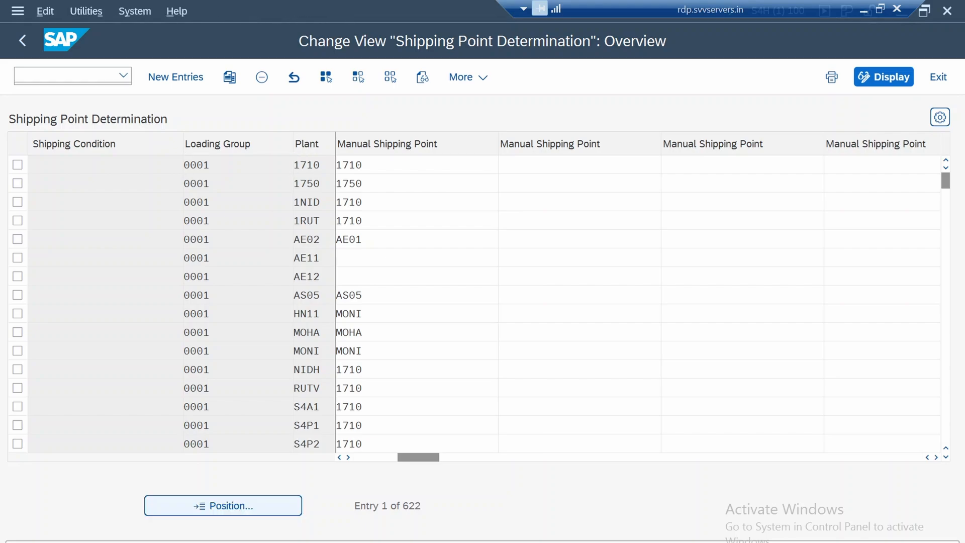
pyautogui.click(231, 321)
pyautogui.write('1750')
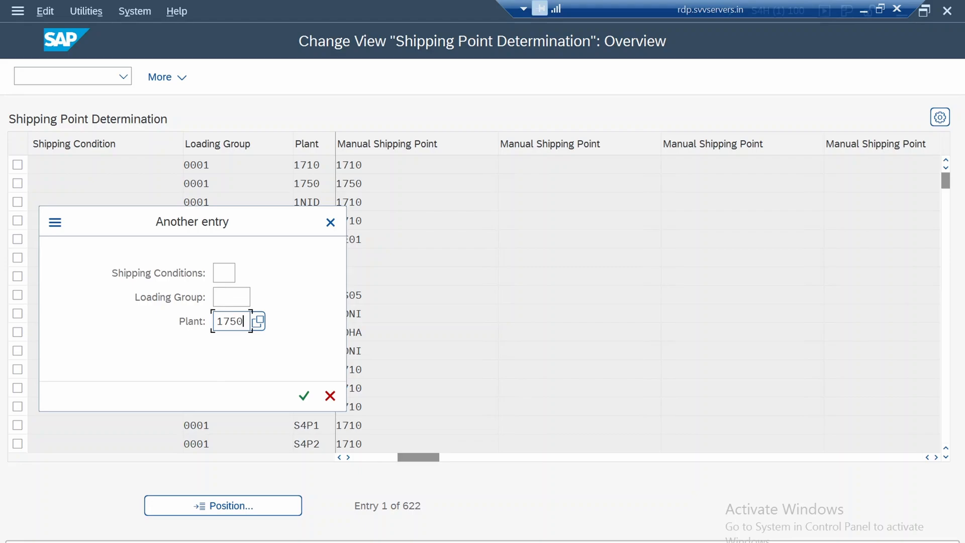
pyautogui.click(224, 273)
pyautogui.write('01')
pyautogui.click(231, 297)
pyautogui.write('0001')
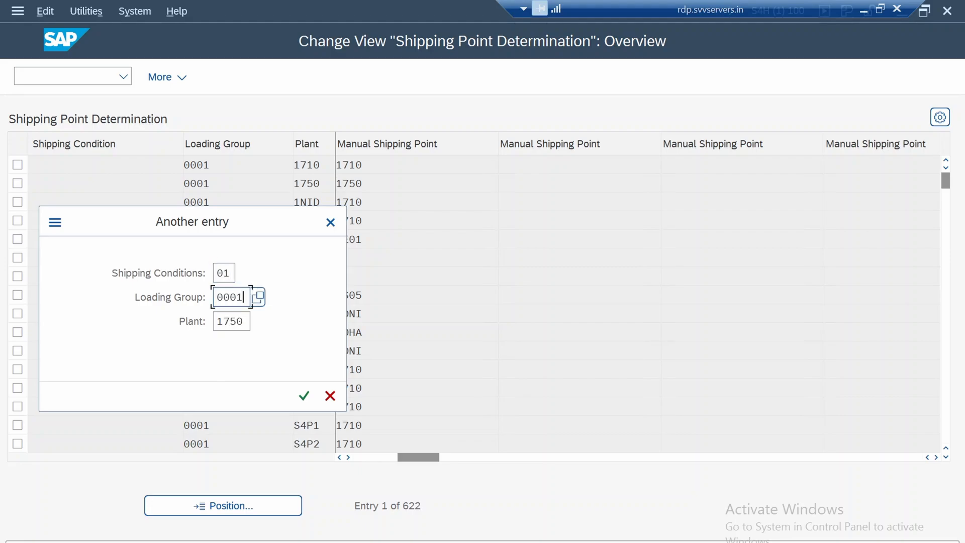
pyautogui.press('Return')
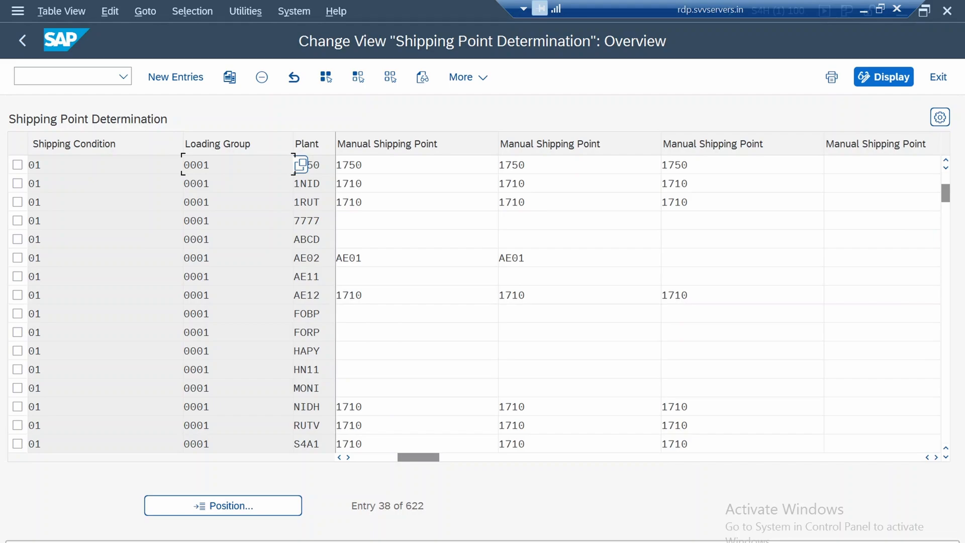
pyautogui.click(317, 165)
pyautogui.click(192, 11)
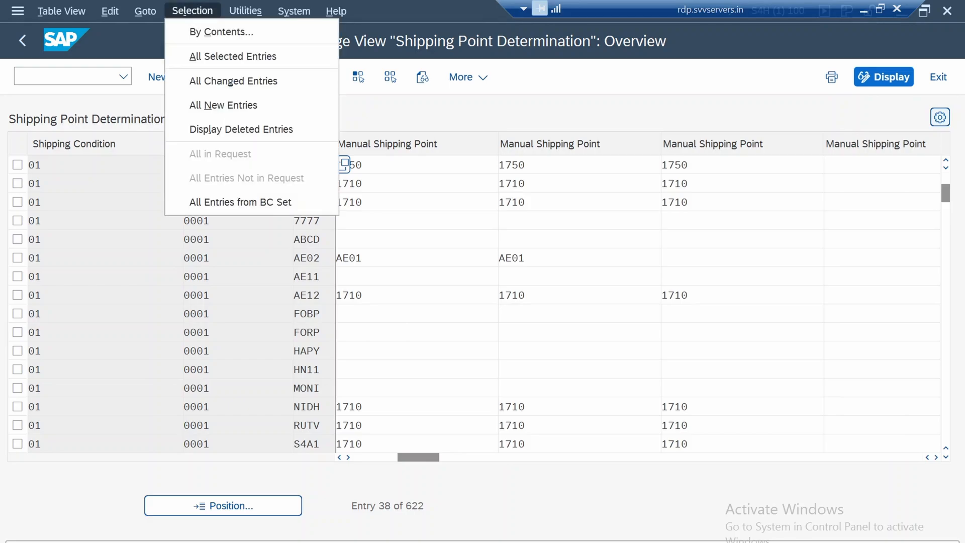
pyautogui.press('Return')
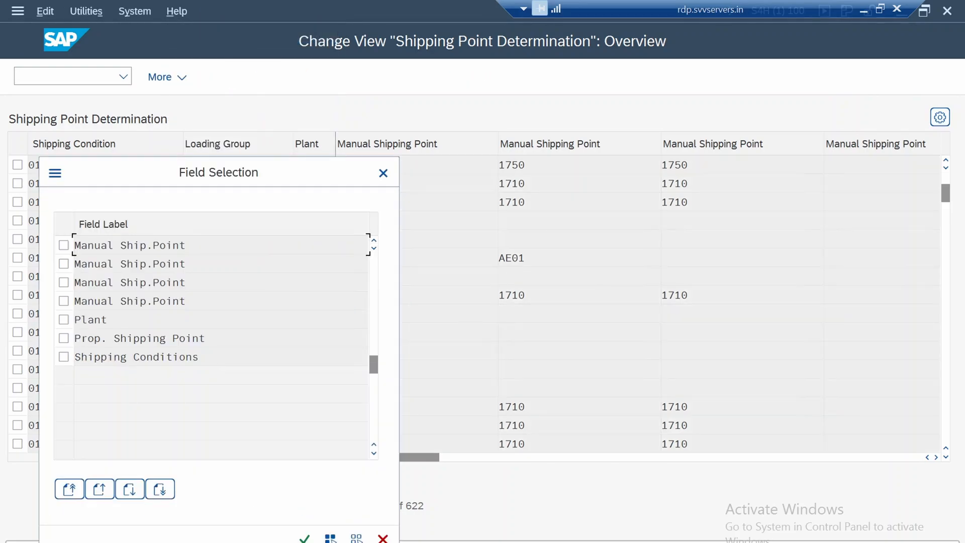
pyautogui.click(383, 173)
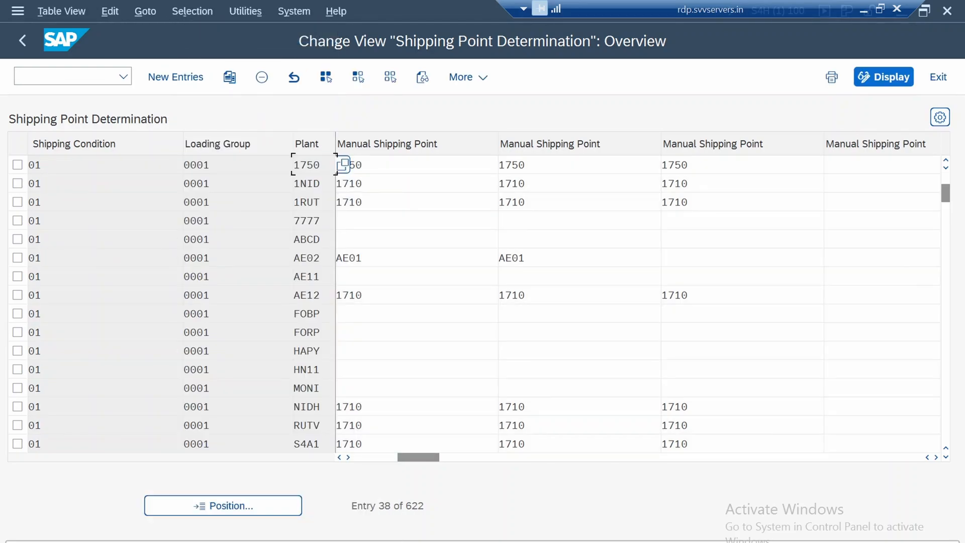
# Return to the IMG and look back through its structure up to the enterprise structure definition activities
pyautogui.press('F3')
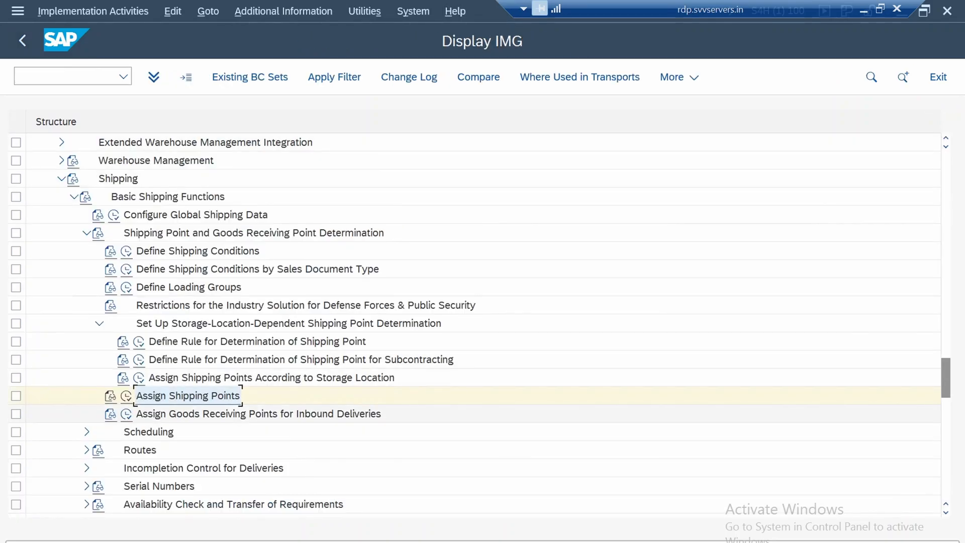
pyautogui.click(258, 413)
pyautogui.scroll(-3, 483, 322)
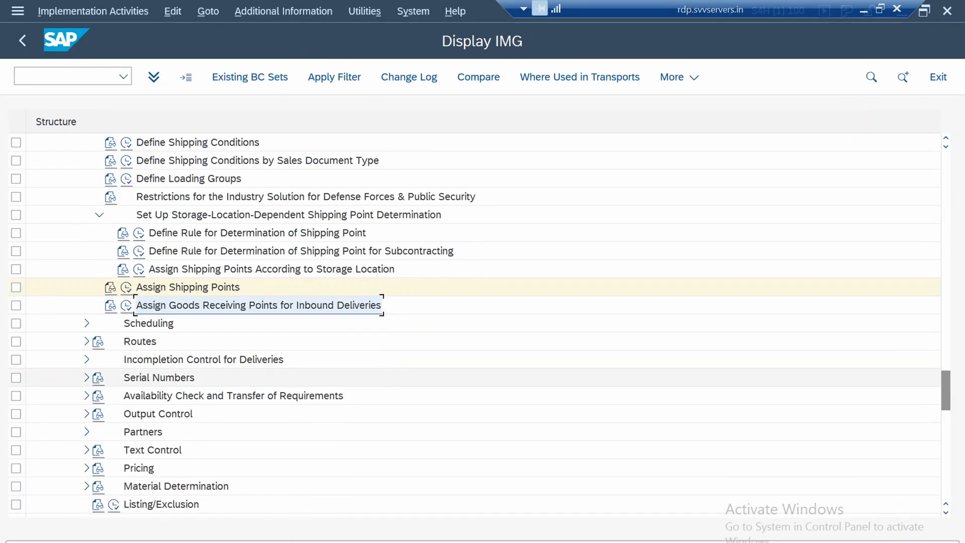
pyautogui.scroll(4, 482, 321)
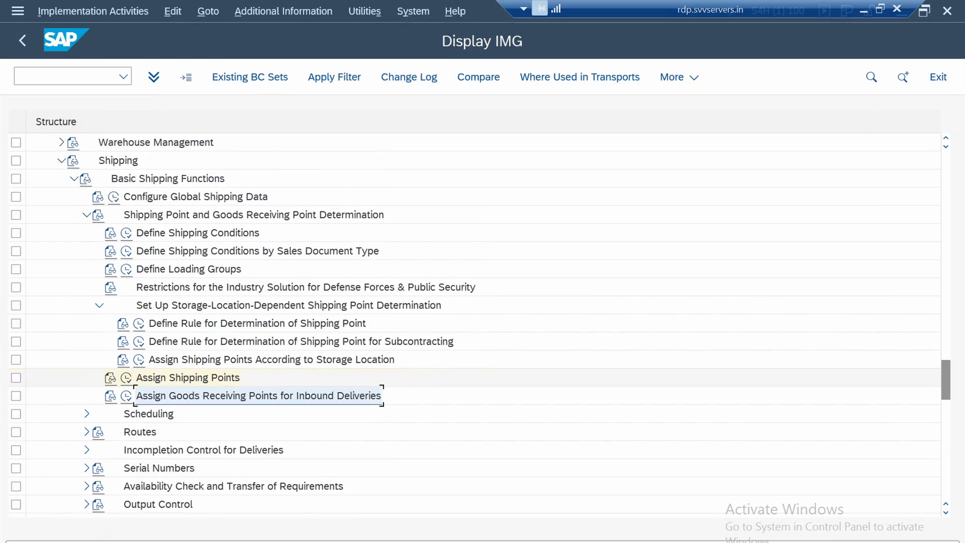
pyautogui.scroll(5, 483, 322)
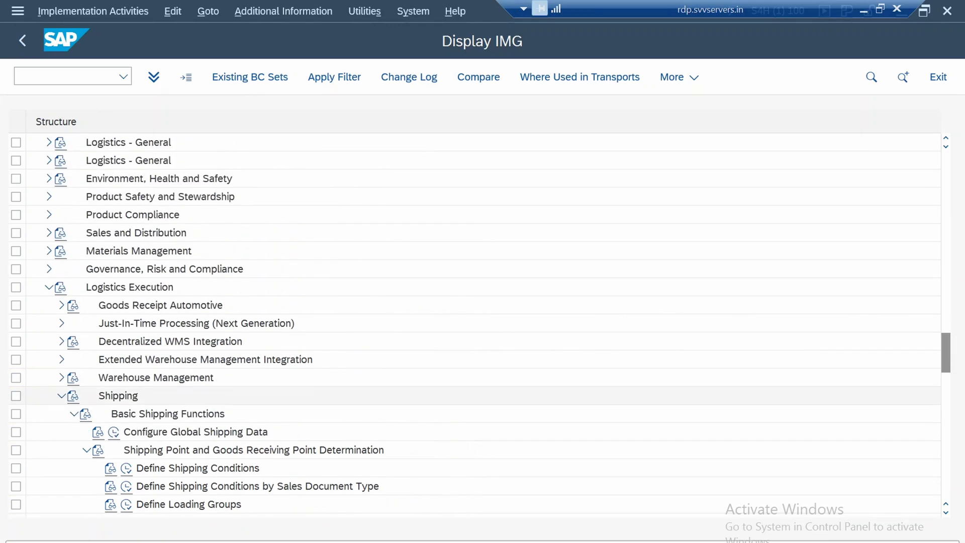
pyautogui.scroll(5, 482, 322)
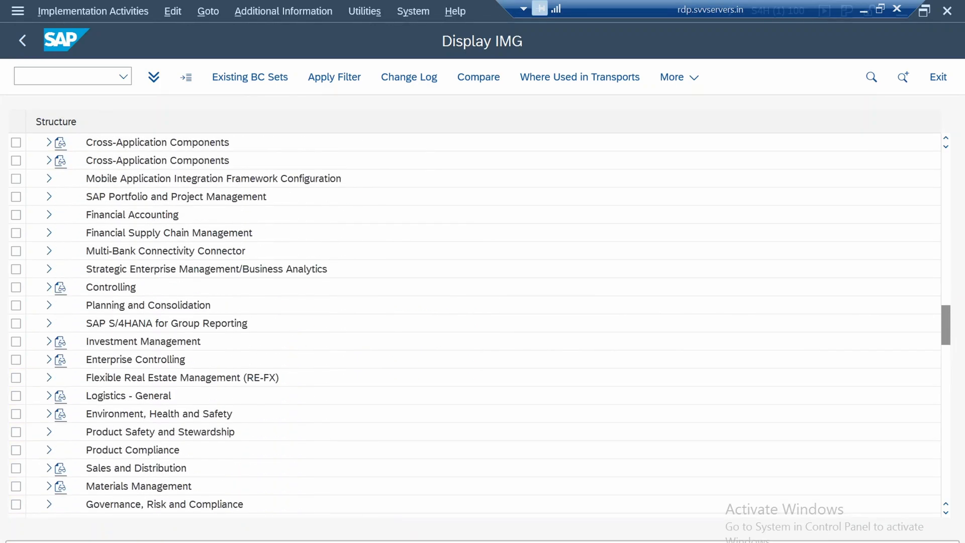
pyautogui.scroll(5, 482, 321)
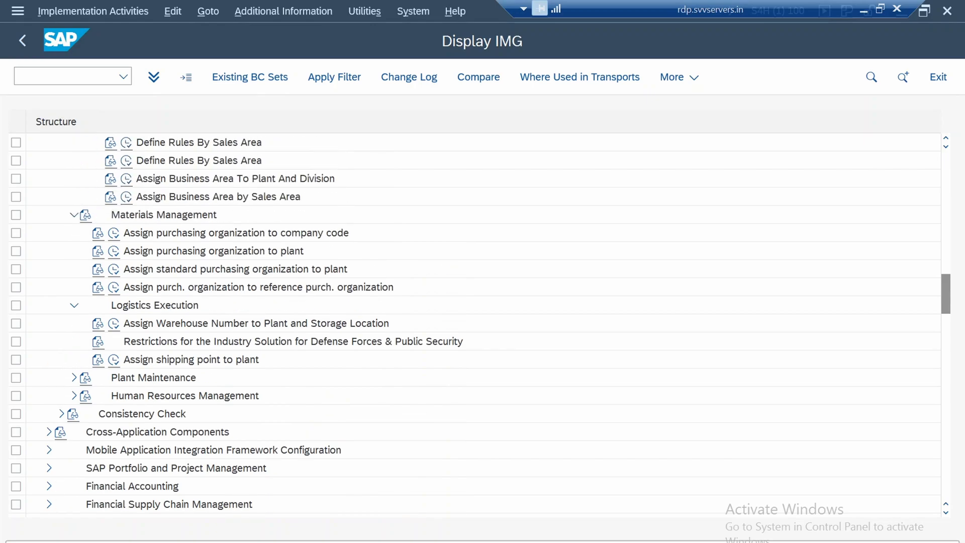
pyautogui.scroll(6, 482, 321)
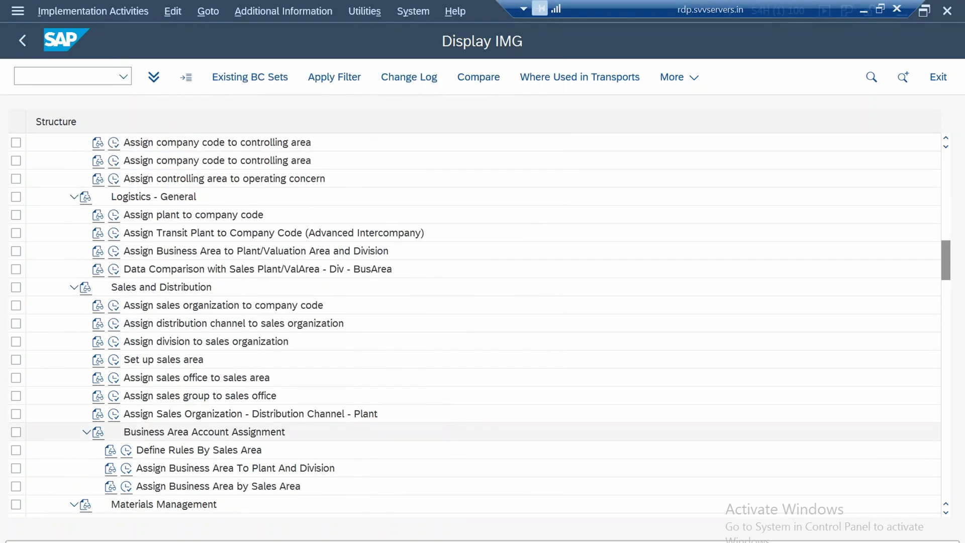
pyautogui.scroll(5, 483, 322)
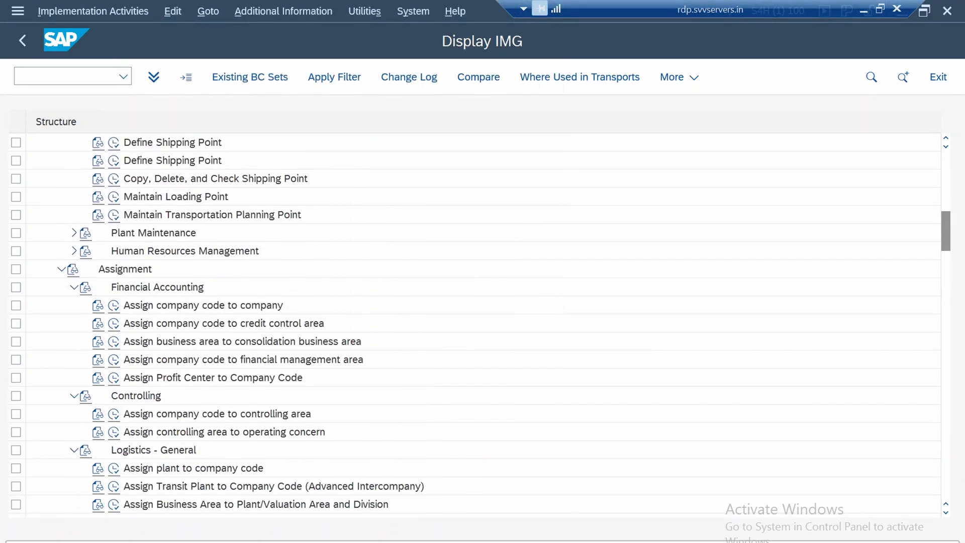
pyautogui.scroll(4, 483, 322)
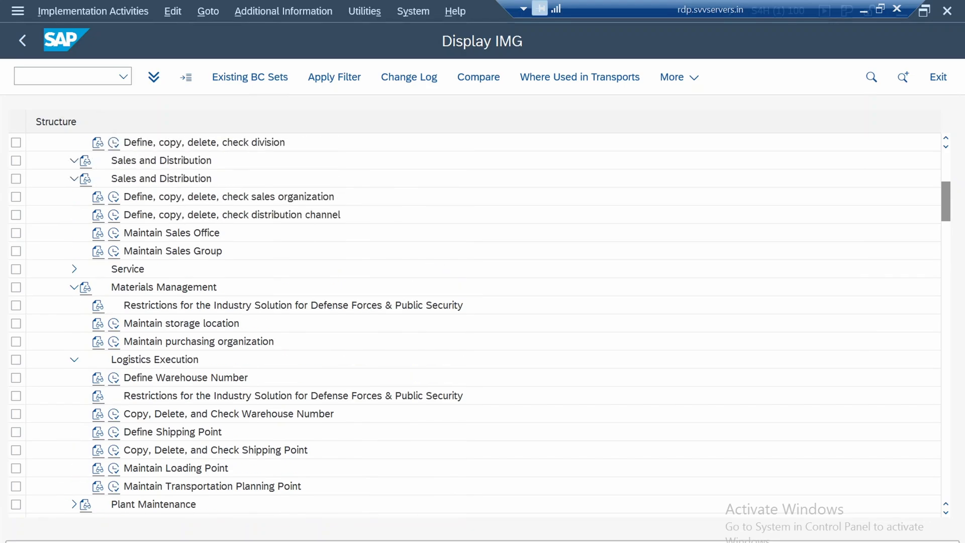
# Open the Assign shipping point to plant activity under the Logistics Execution assignments of the enterprise structure
pyautogui.click(155, 215)
pyautogui.scroll(-1, 483, 322)
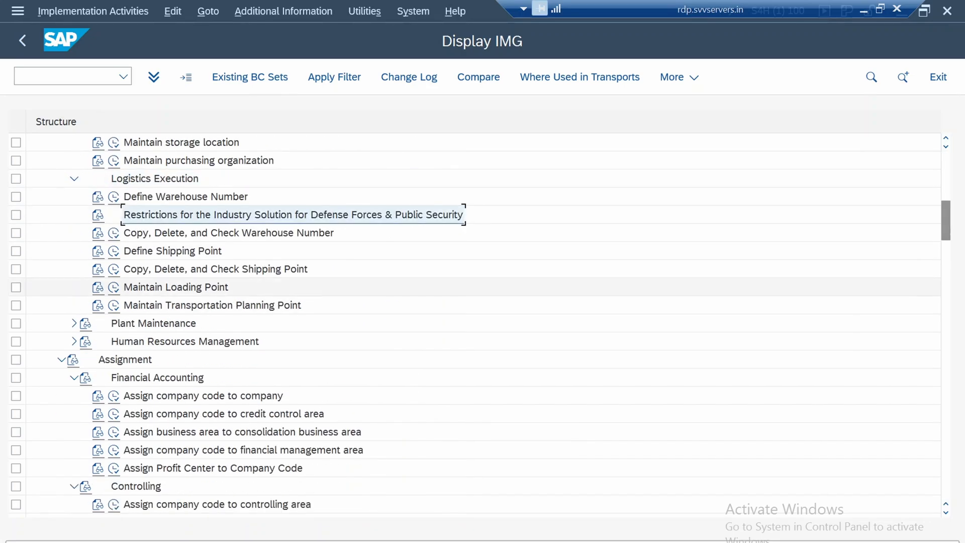
pyautogui.scroll(-2, 482, 323)
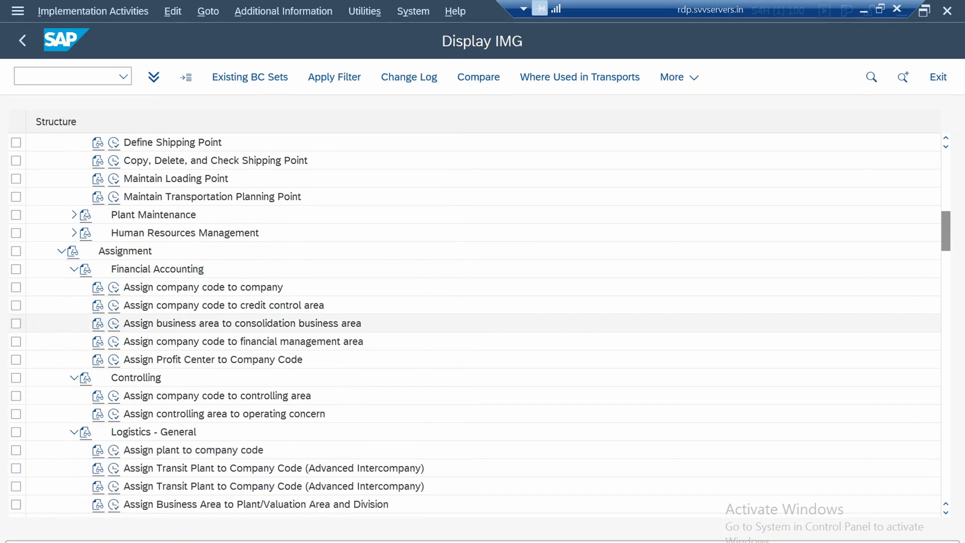
pyautogui.scroll(-3, 483, 323)
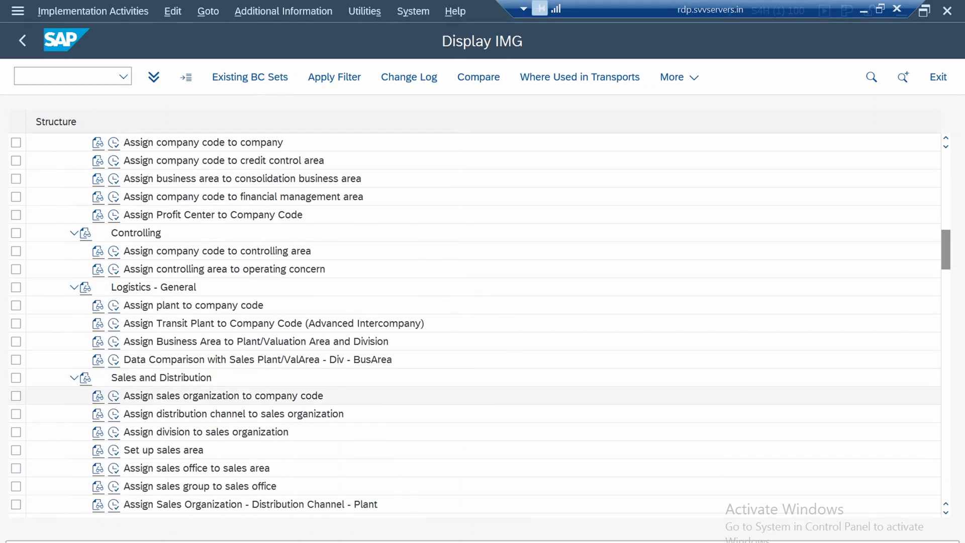
pyautogui.scroll(-2, 483, 323)
pyautogui.scroll(-2, 483, 323)
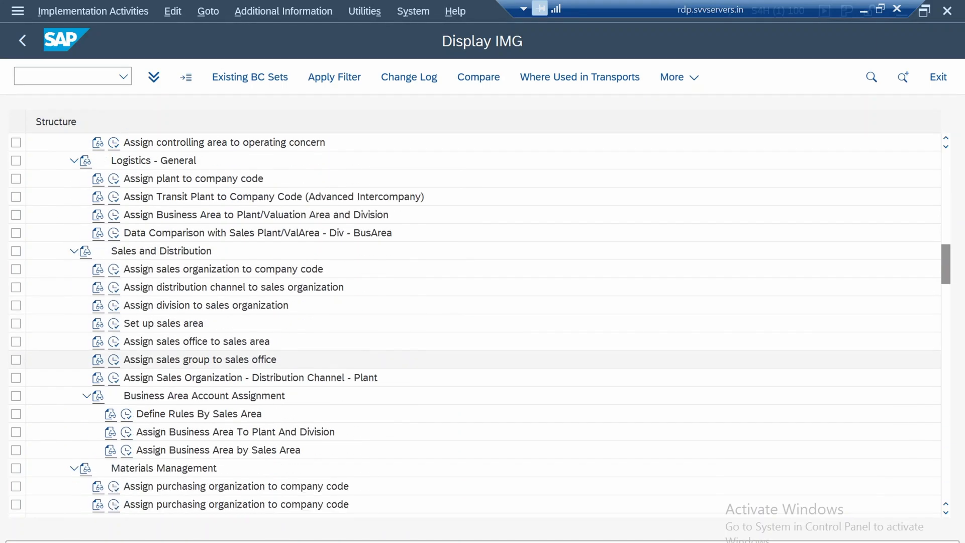
pyautogui.scroll(-2, 482, 323)
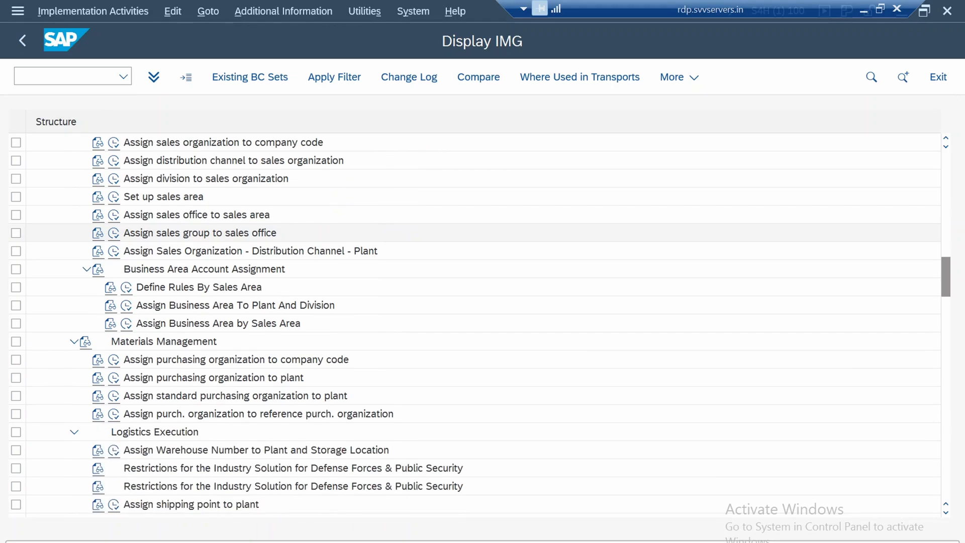
pyautogui.scroll(-2, 482, 323)
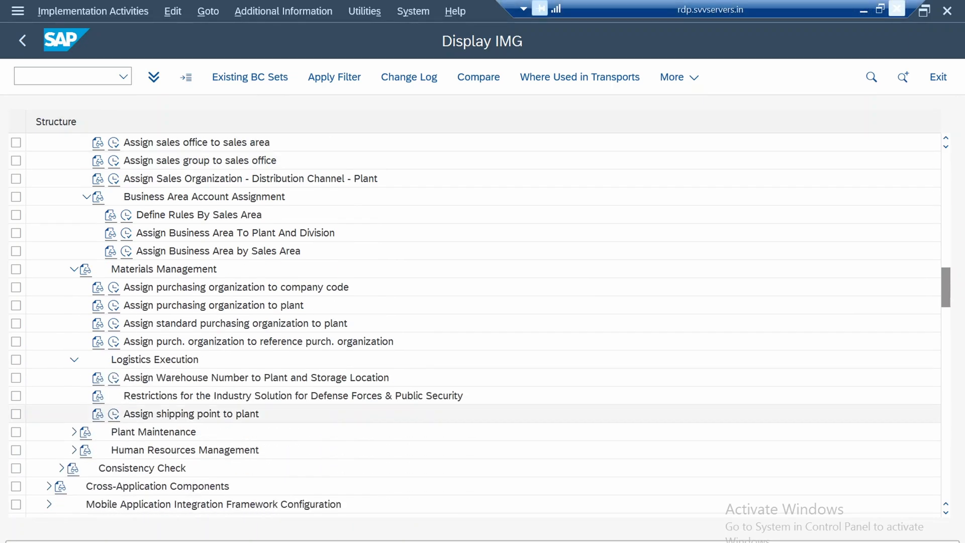
pyautogui.click(191, 413)
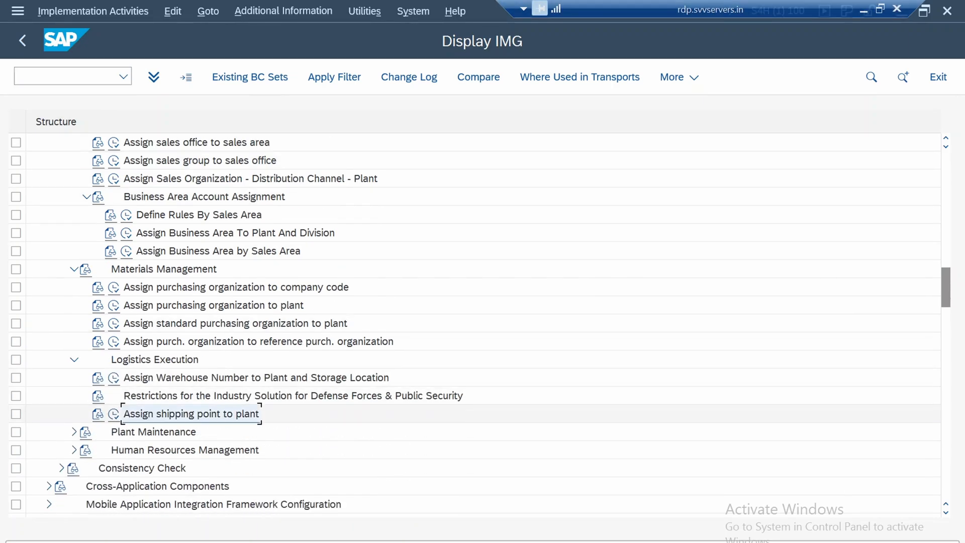
pyautogui.click(114, 414)
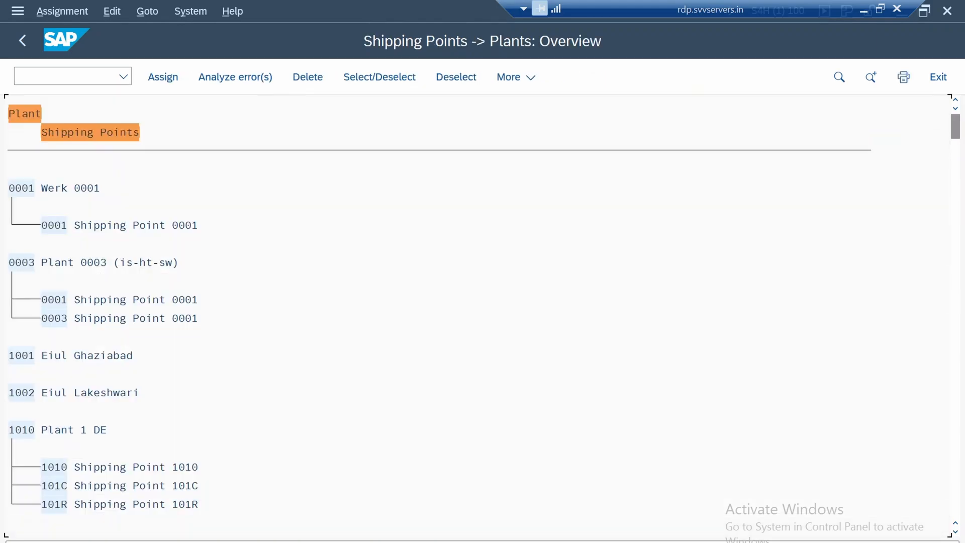
# Search the shipping point assignment overview for 1750 and go to the plant 1750 node
pyautogui.click(260, 337)
pyautogui.hotkey('ctrl', 'f')
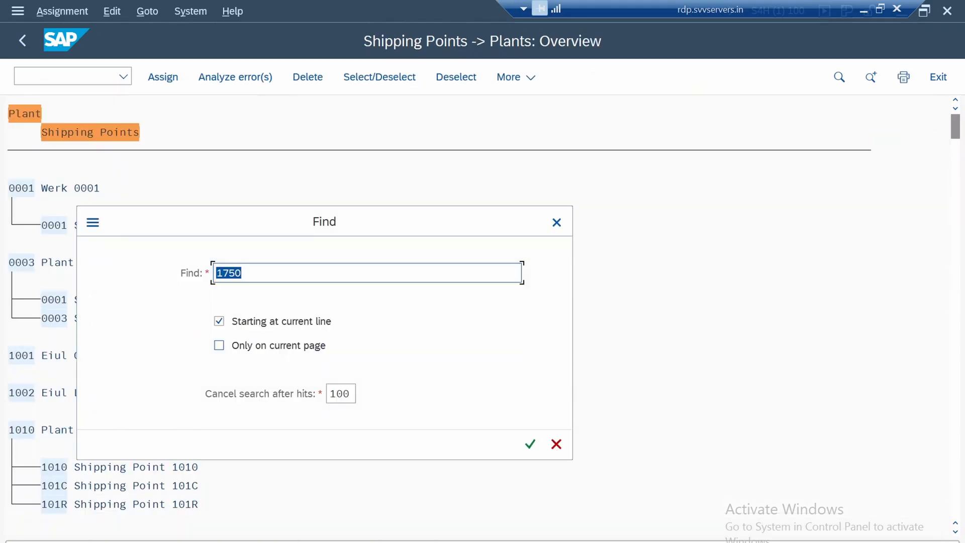
pyautogui.write('1750')
pyautogui.press('Return')
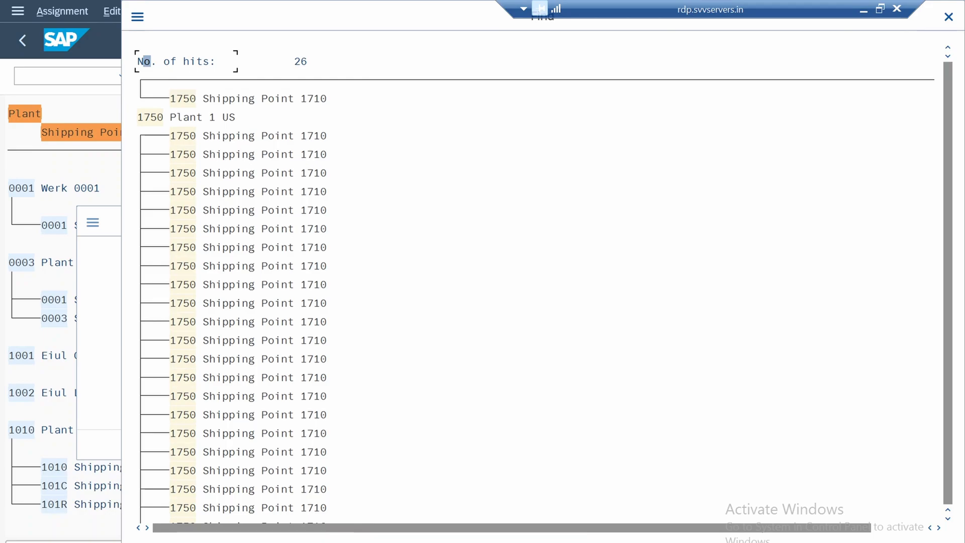
pyautogui.click(153, 117)
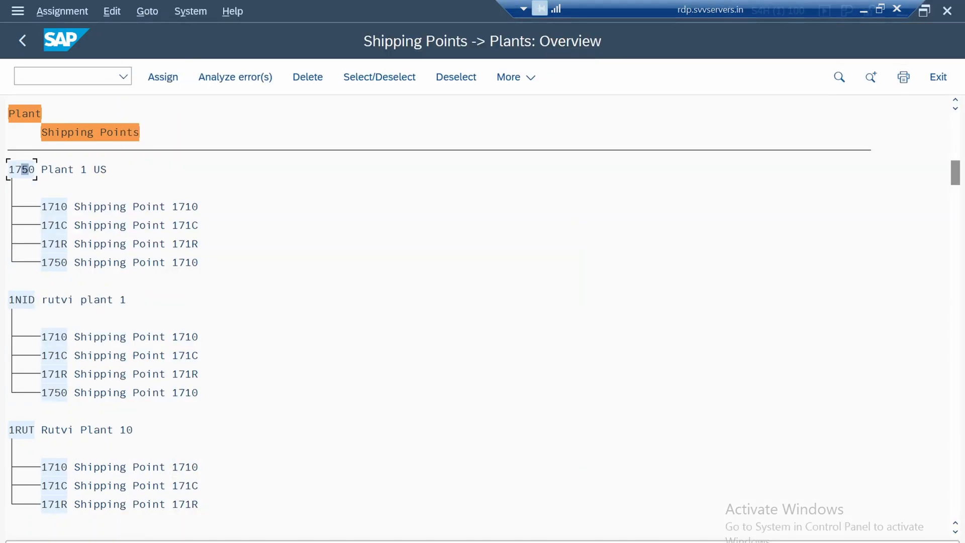
# Try to delete the assignment of shipping point 1710 from plant 1750
pyautogui.click(51, 207)
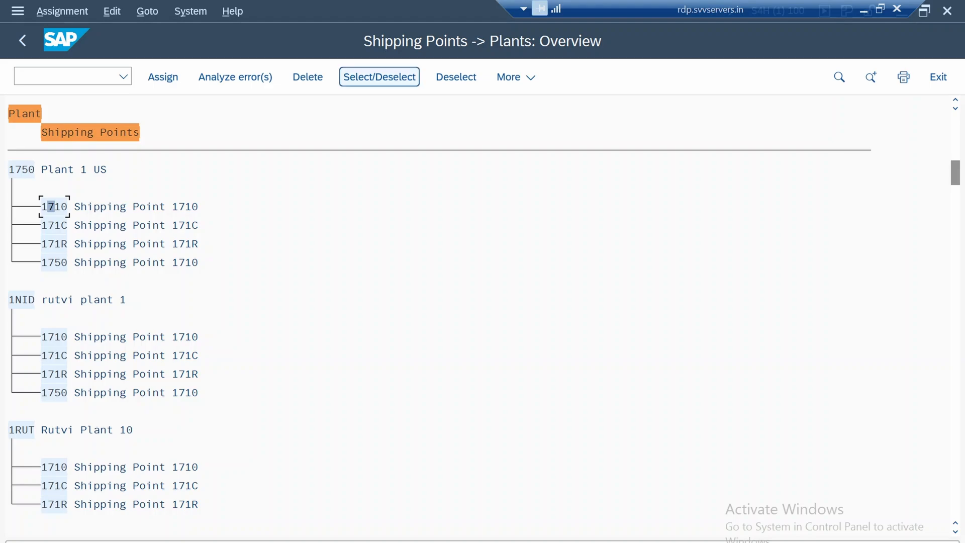
pyautogui.click(379, 77)
pyautogui.click(308, 77)
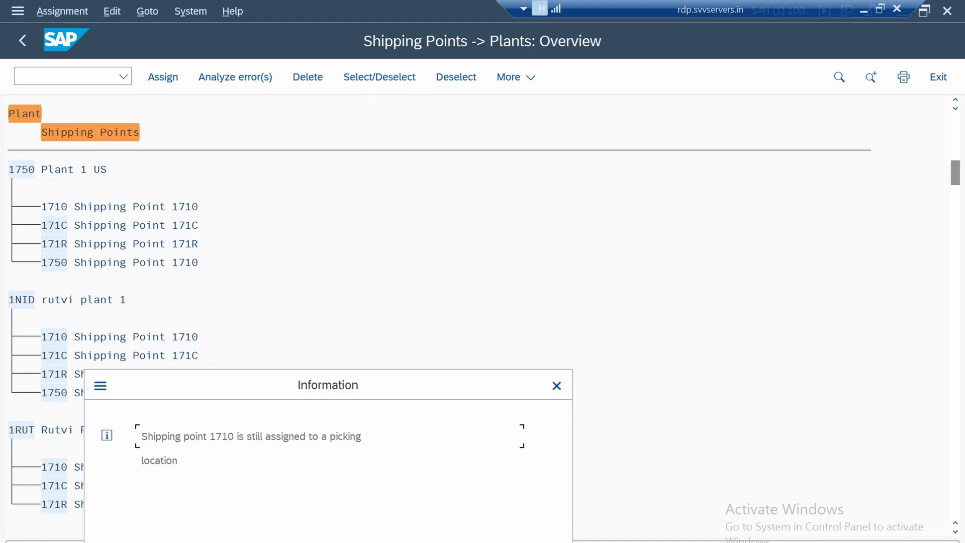
pyautogui.click(556, 386)
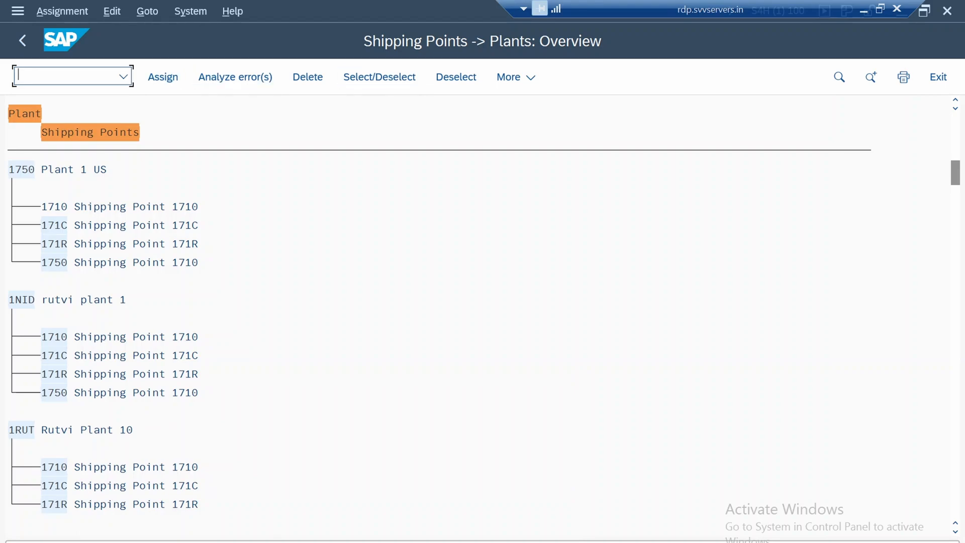
# Open Picking Location Determination in a new session, accepting display of the locked data
pyautogui.write('/oovl')
pyautogui.write('2')
pyautogui.press('Return')
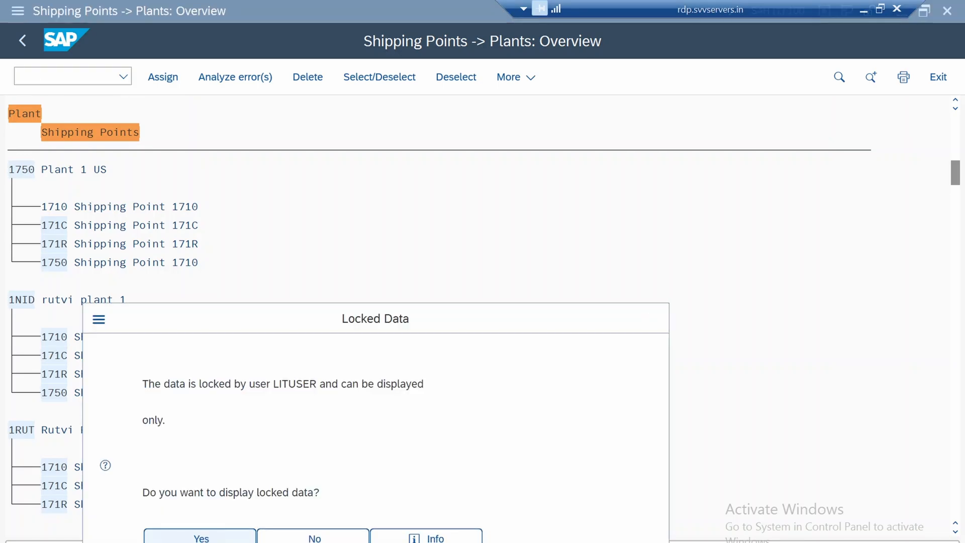
pyautogui.press('Return')
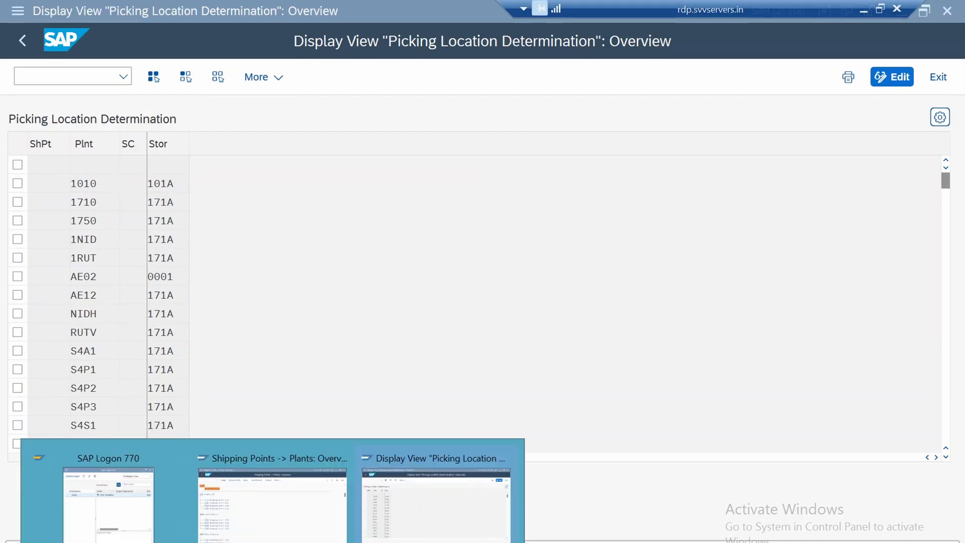
# Leave the shipping point to plant assignment in the first session and switch back to the Picking Location Determination session
pyautogui.click(270, 495)
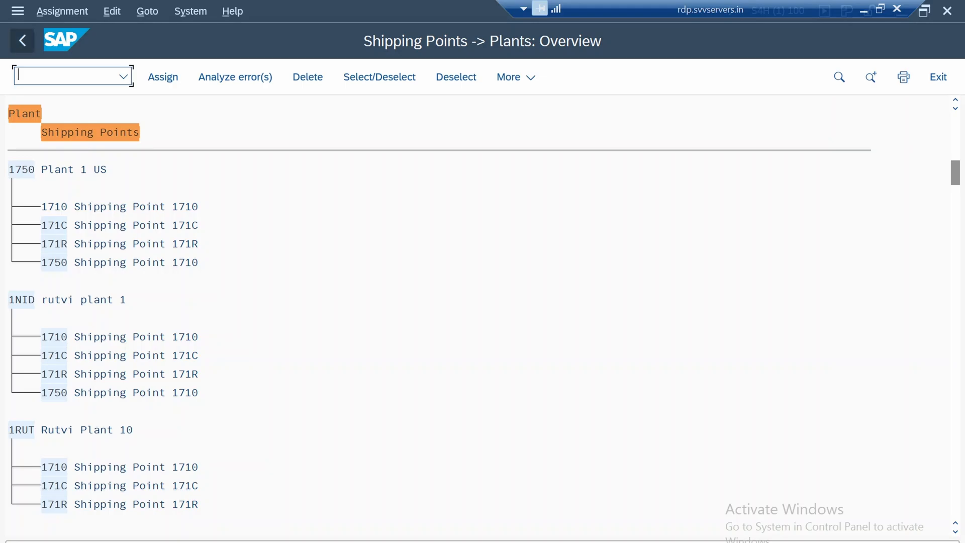
pyautogui.click(22, 40)
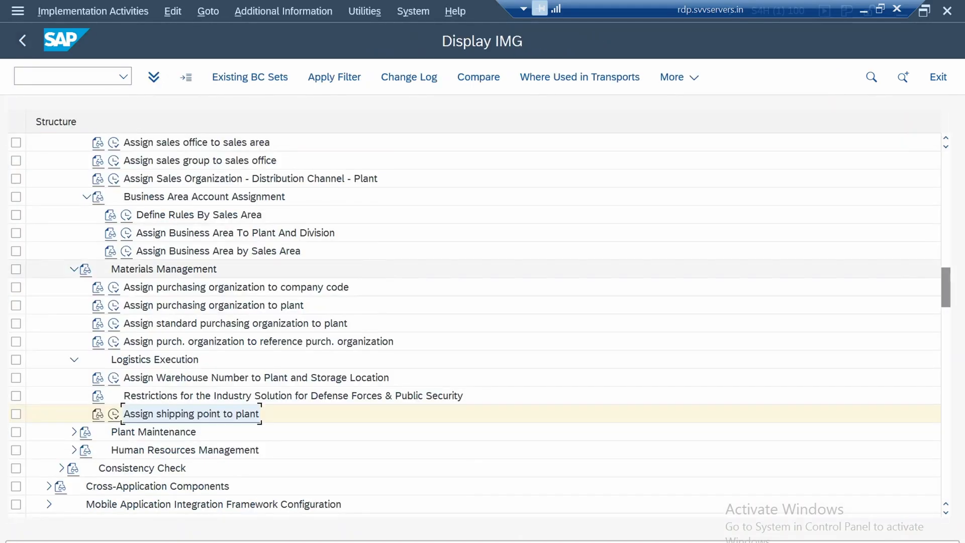
pyautogui.hotkey('alt', 'Tab')
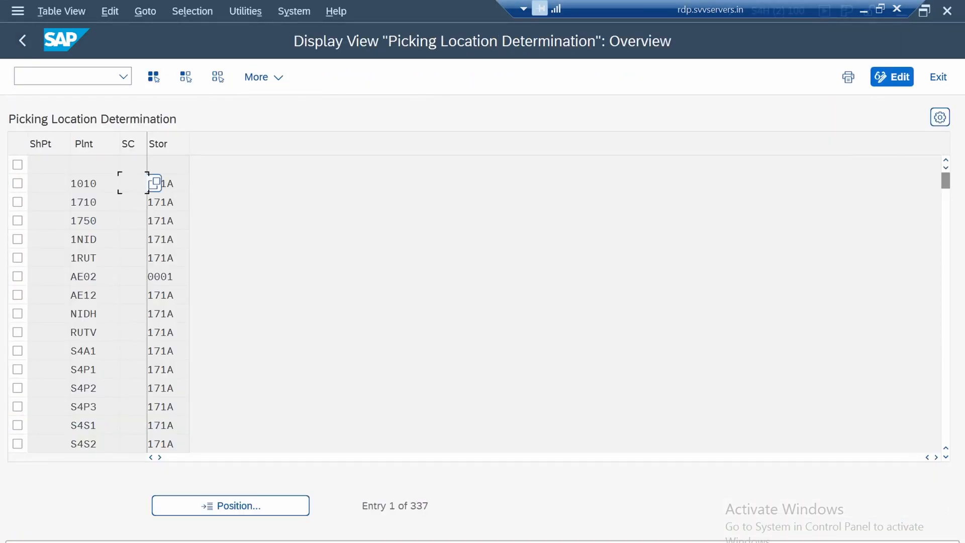
# Position the picking location overview at shipping point 1750
pyautogui.click(230, 506)
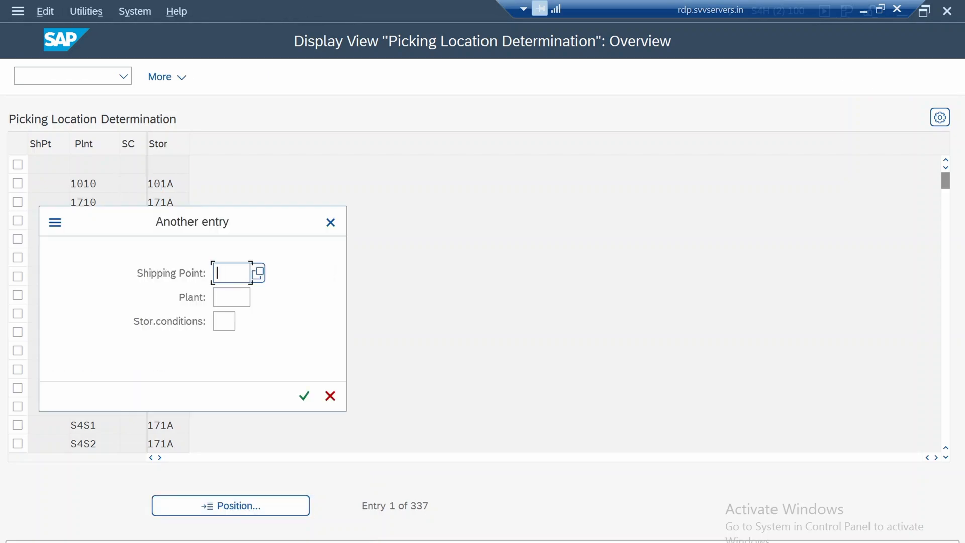
pyautogui.write('1750')
pyautogui.press('Return')
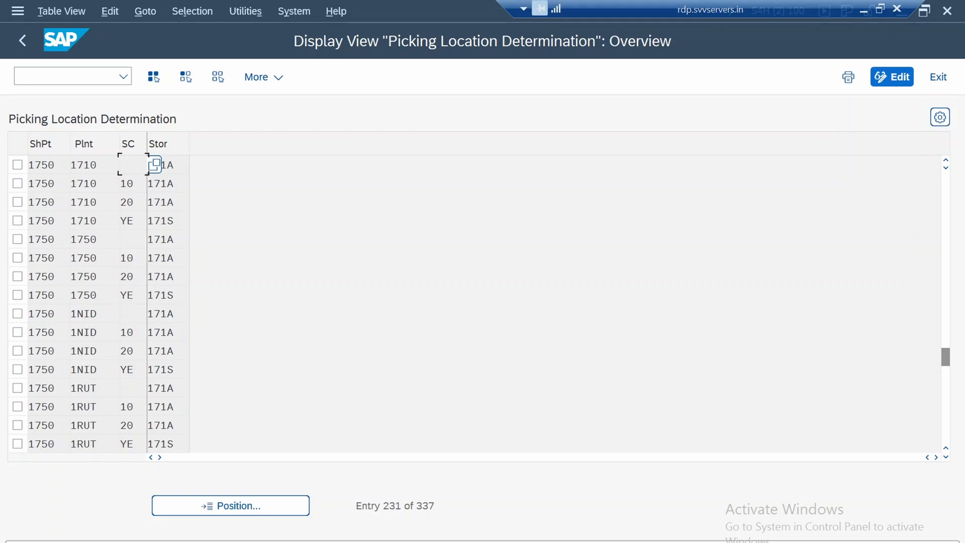
# Filter the picking location entries by contents to show only those with Plant = 1750
pyautogui.click(91, 220)
pyautogui.click(192, 11)
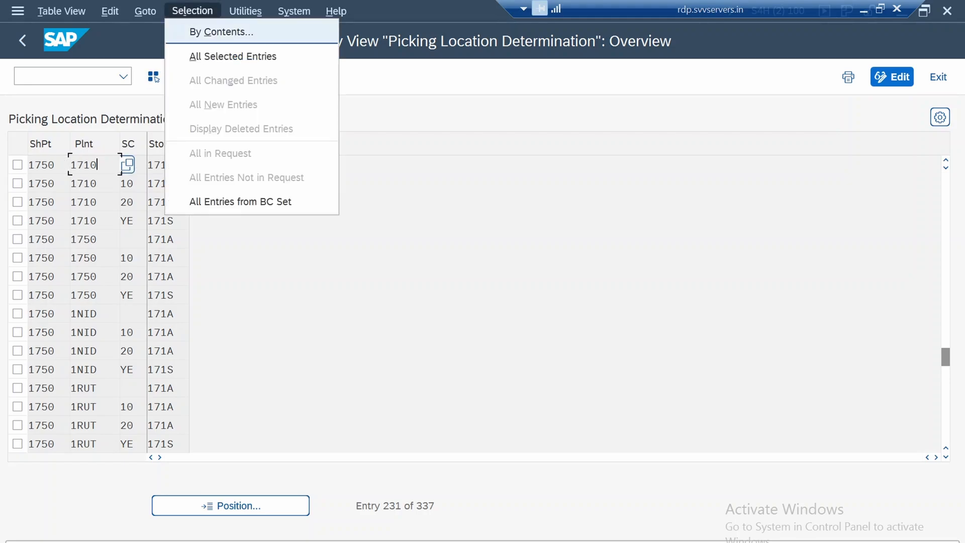
pyautogui.click(221, 31)
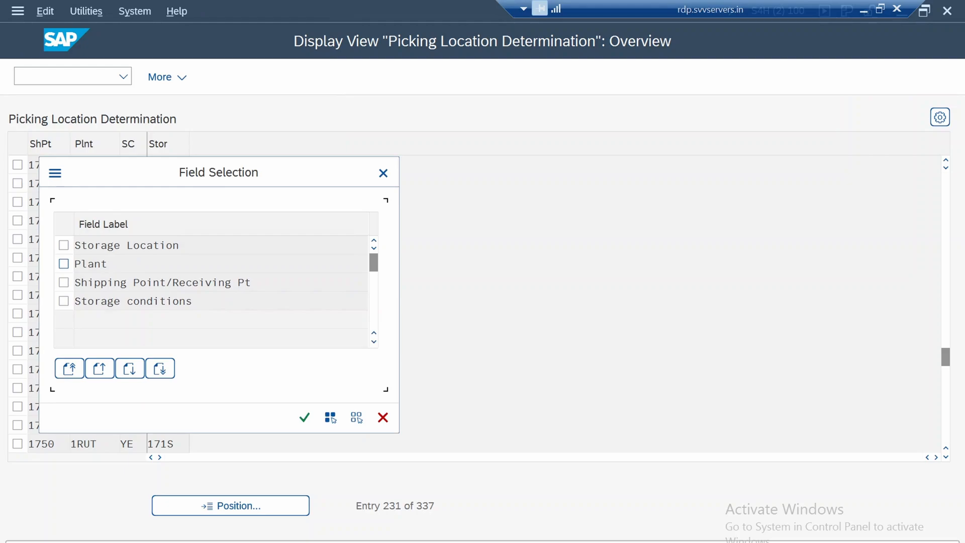
pyautogui.click(63, 263)
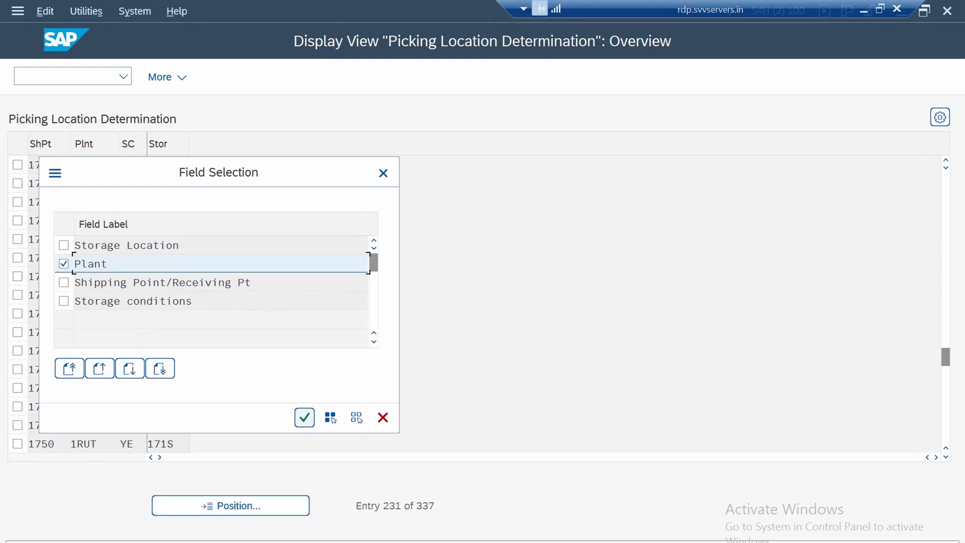
pyautogui.click(304, 417)
pyautogui.click(374, 245)
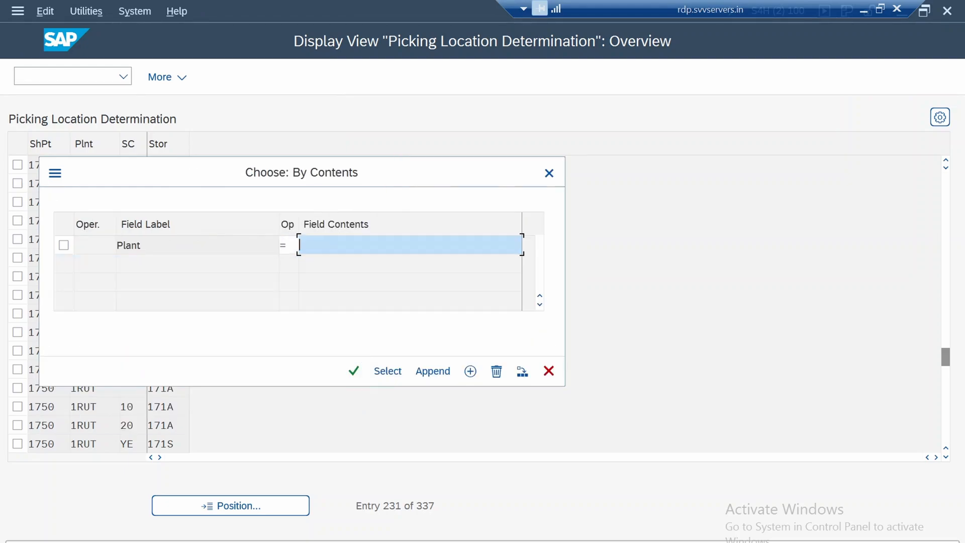
pyautogui.write('1750')
pyautogui.click(298, 243)
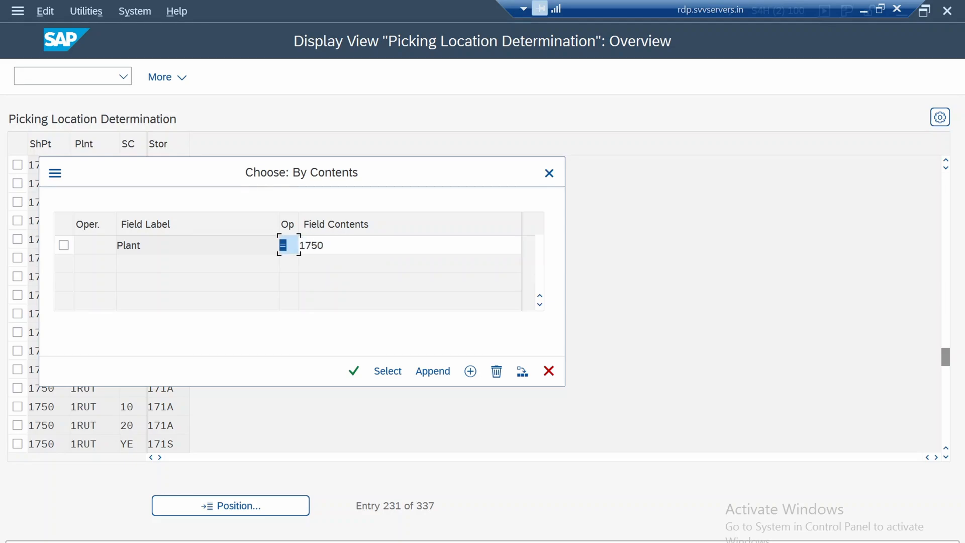
pyautogui.click(354, 371)
pyautogui.click(388, 371)
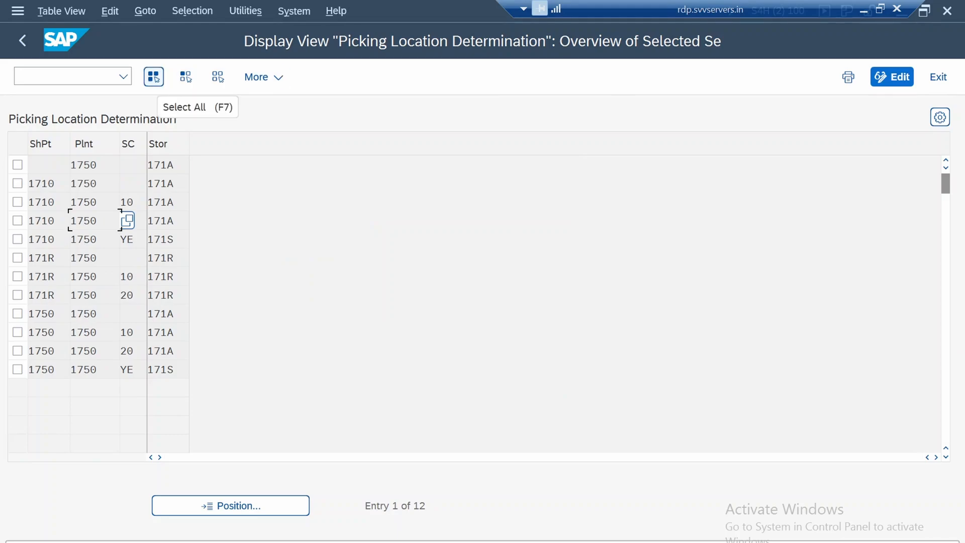
# Select all the filtered entries of plant 1750 and examine the rows for shipping points 171R and 1750
pyautogui.press('F7')
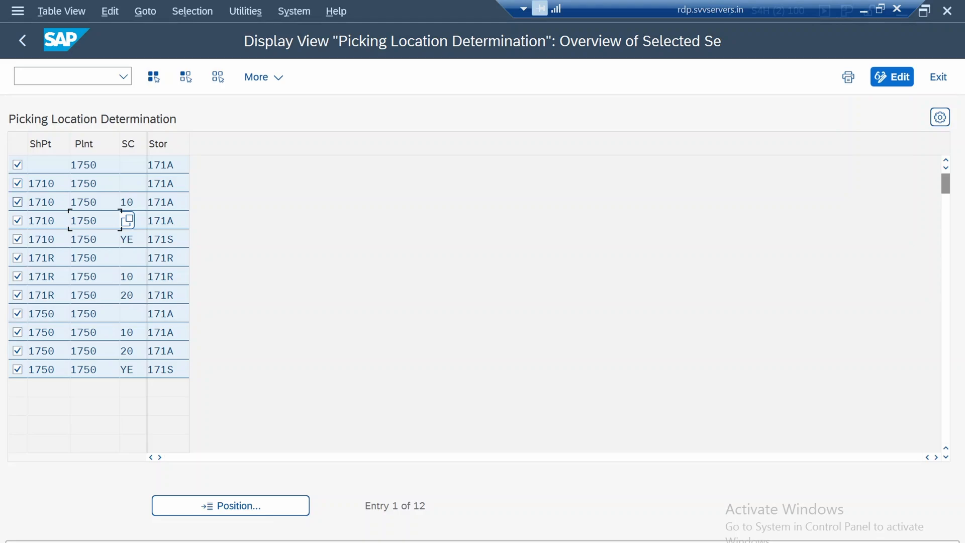
pyautogui.click(18, 184)
pyautogui.click(78, 165)
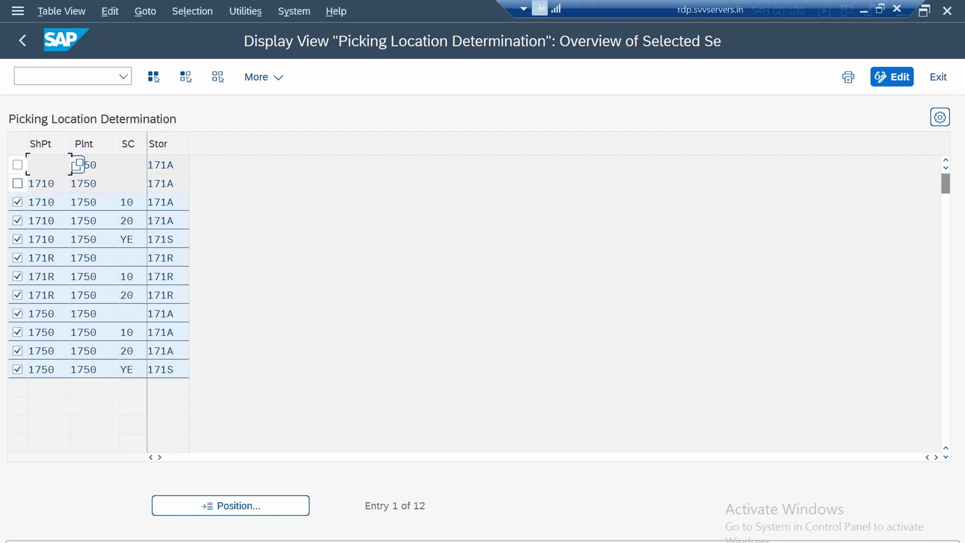
pyautogui.click(78, 183)
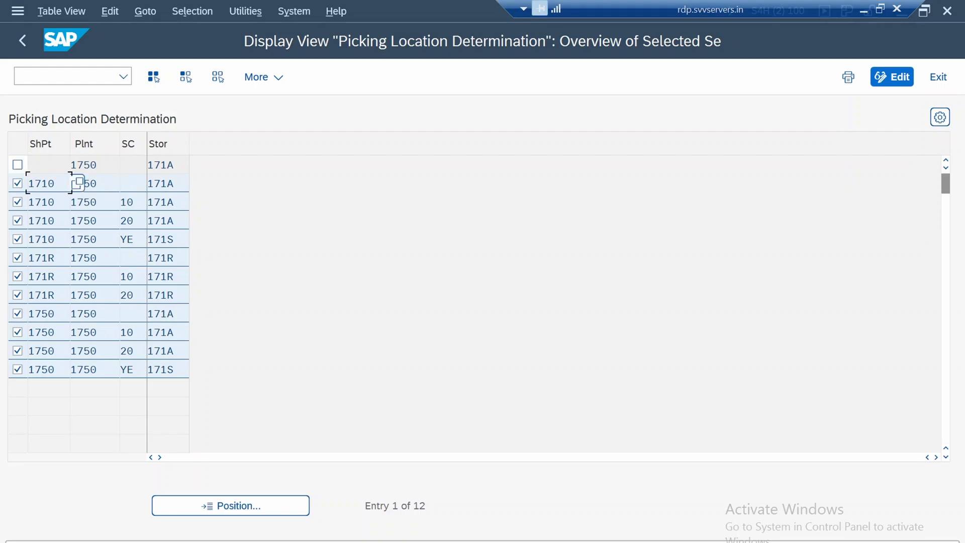
pyautogui.click(78, 165)
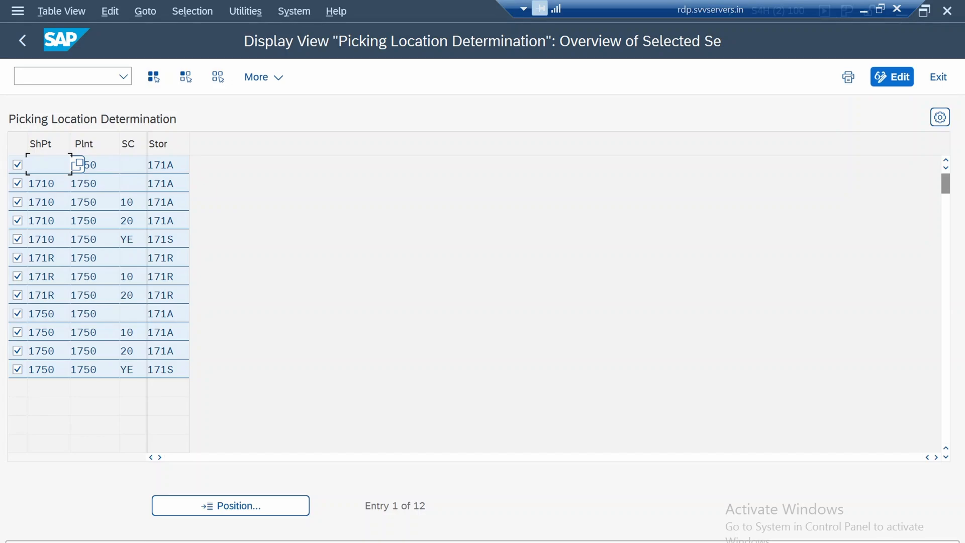
pyautogui.moveTo(55, 258); pyautogui.dragTo(36, 257)
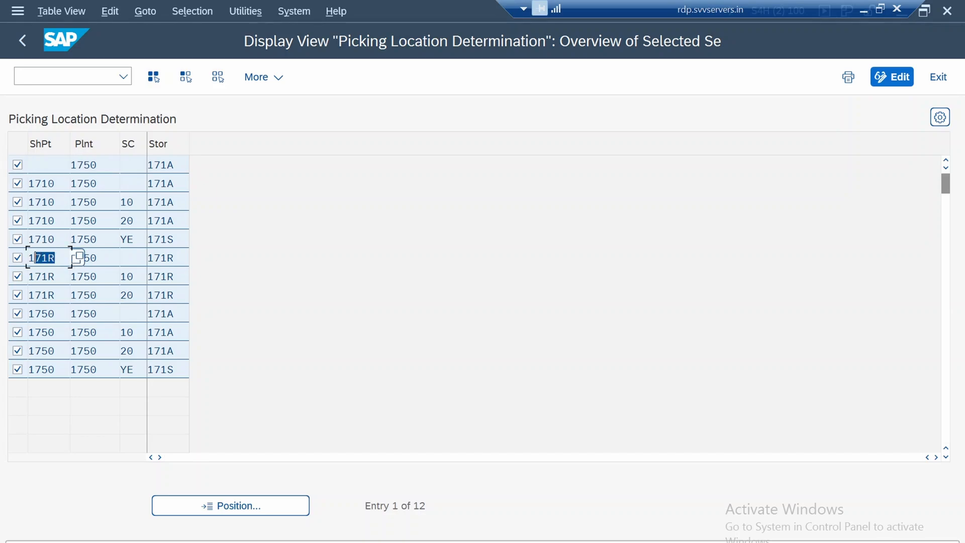
pyautogui.click(45, 258)
pyautogui.click(90, 277)
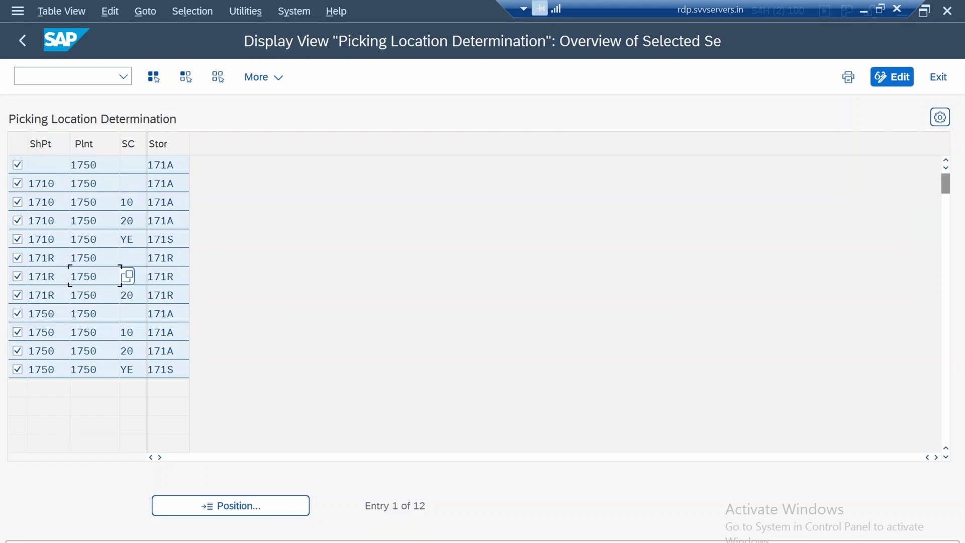
pyautogui.moveTo(55, 258); pyautogui.dragTo(34, 258)
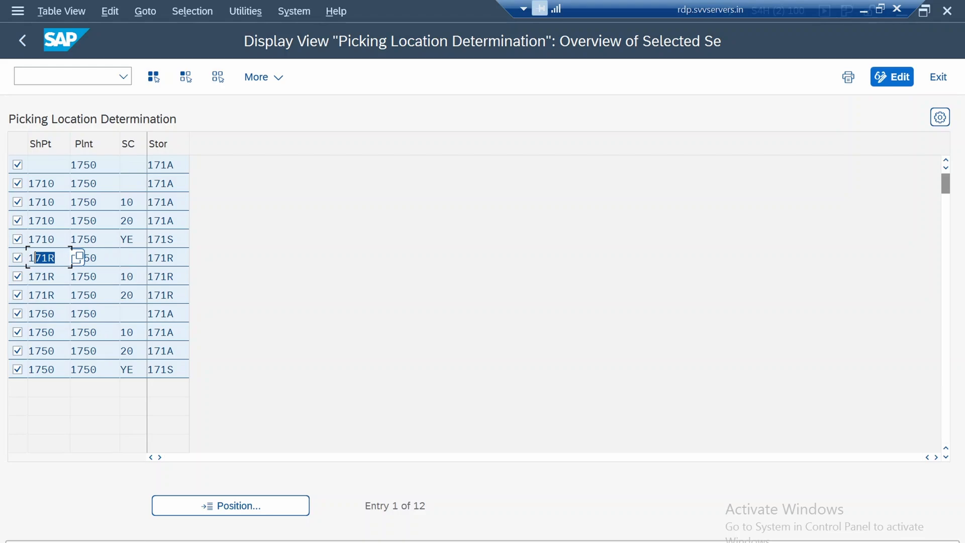
pyautogui.click(124, 350)
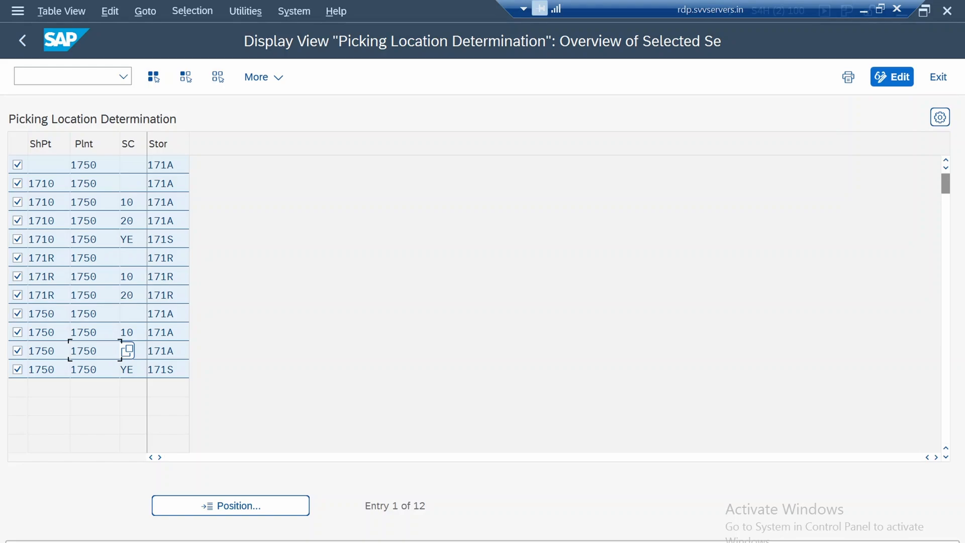
pyautogui.click(264, 77)
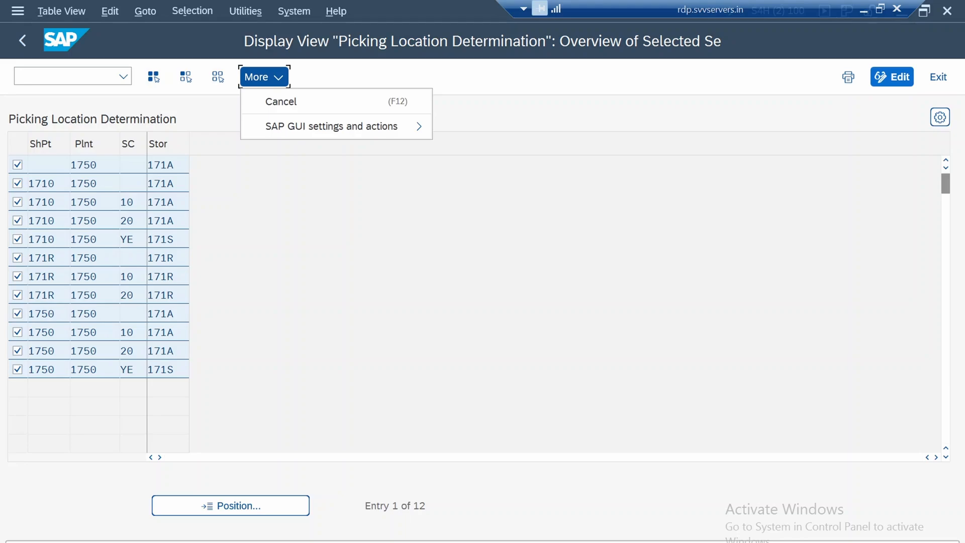
pyautogui.click(94, 351)
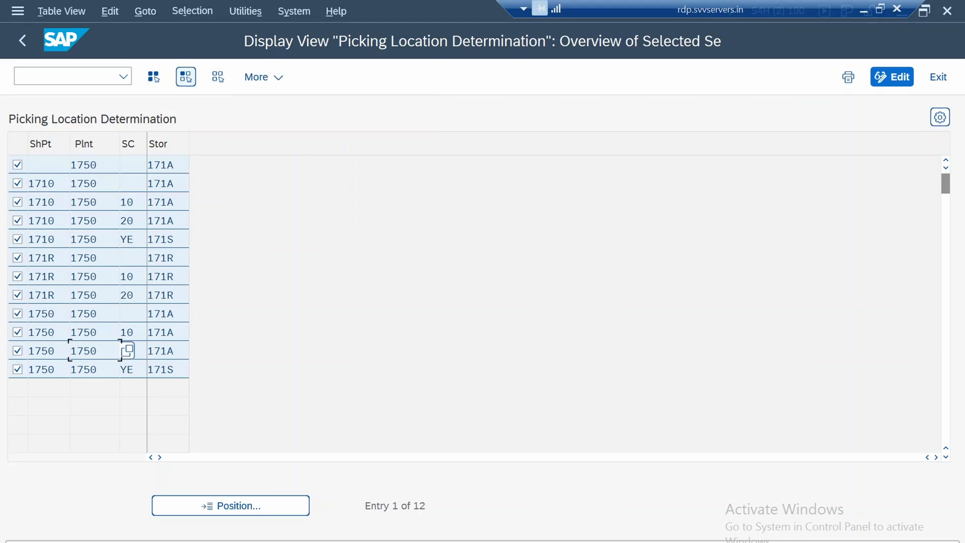
pyautogui.click(192, 11)
pyautogui.press('Escape')
pyautogui.click(94, 165)
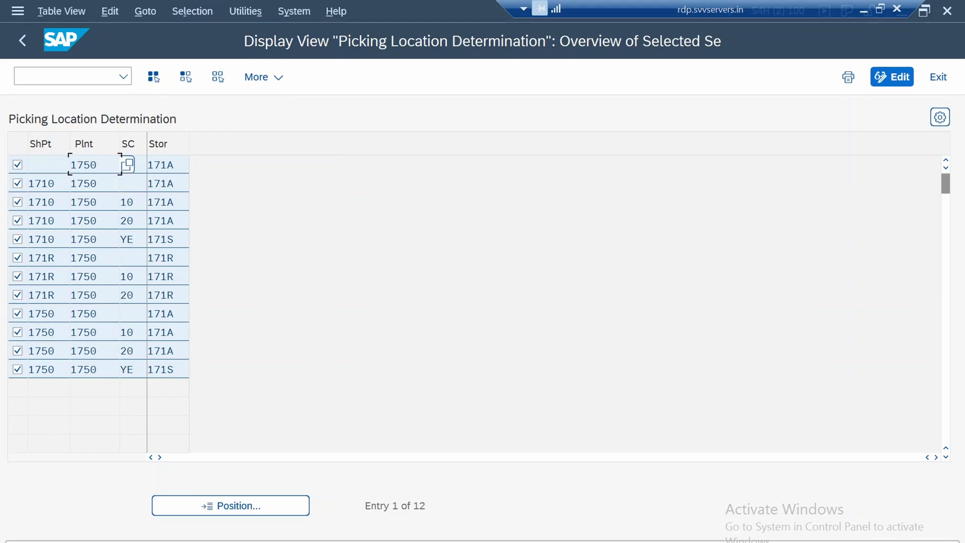
pyautogui.click(110, 10)
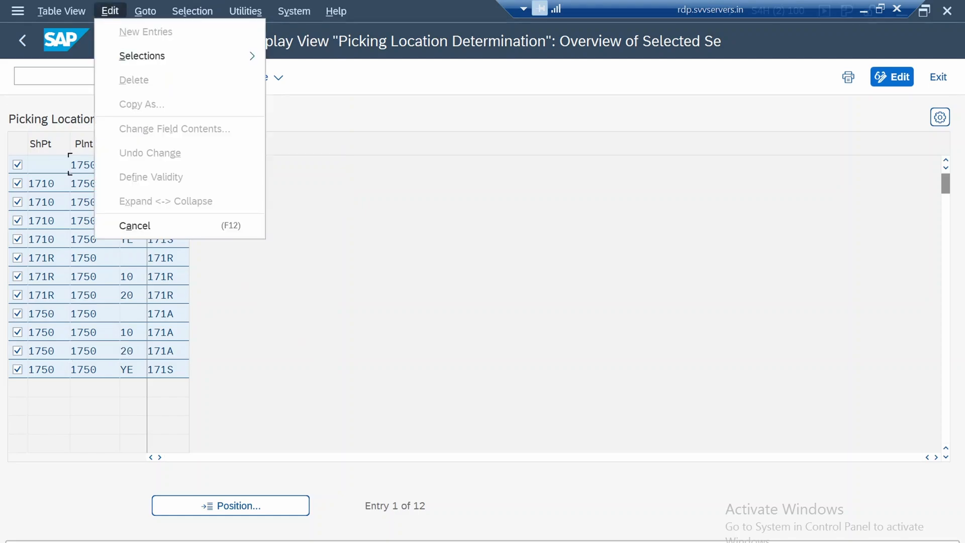
pyautogui.press('Escape')
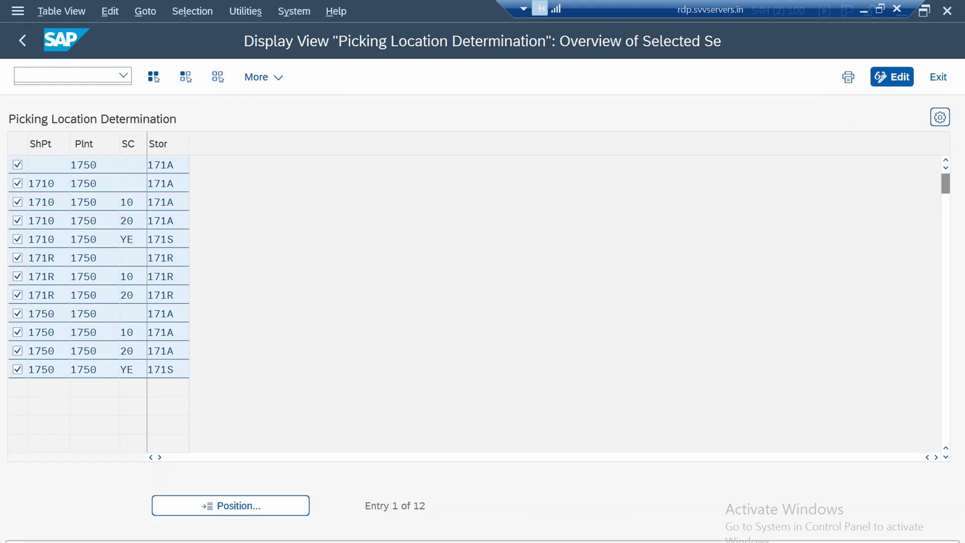
# Switch Picking Location Determination to change mode and filter its entries by plant 1750 again
pyautogui.click(892, 77)
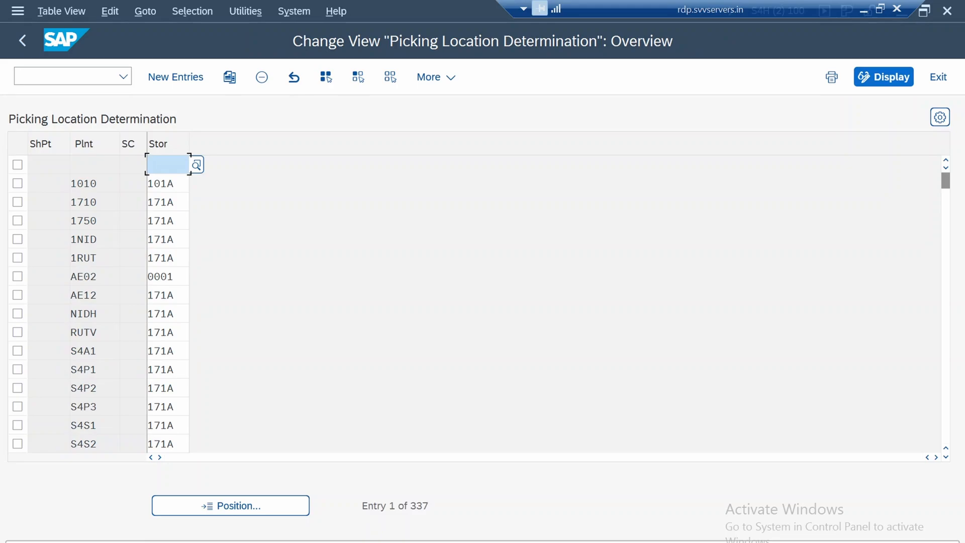
pyautogui.click(192, 10)
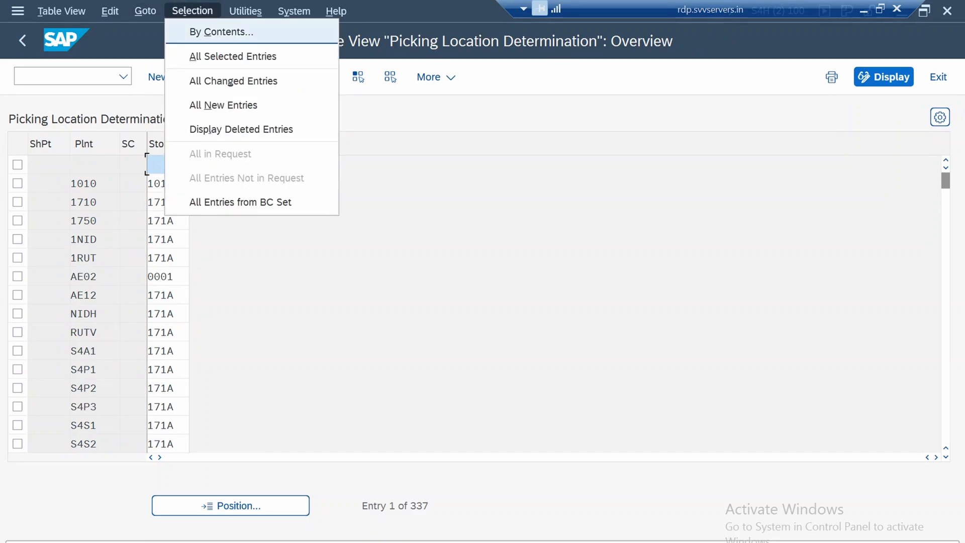
pyautogui.click(221, 32)
pyautogui.click(310, 245)
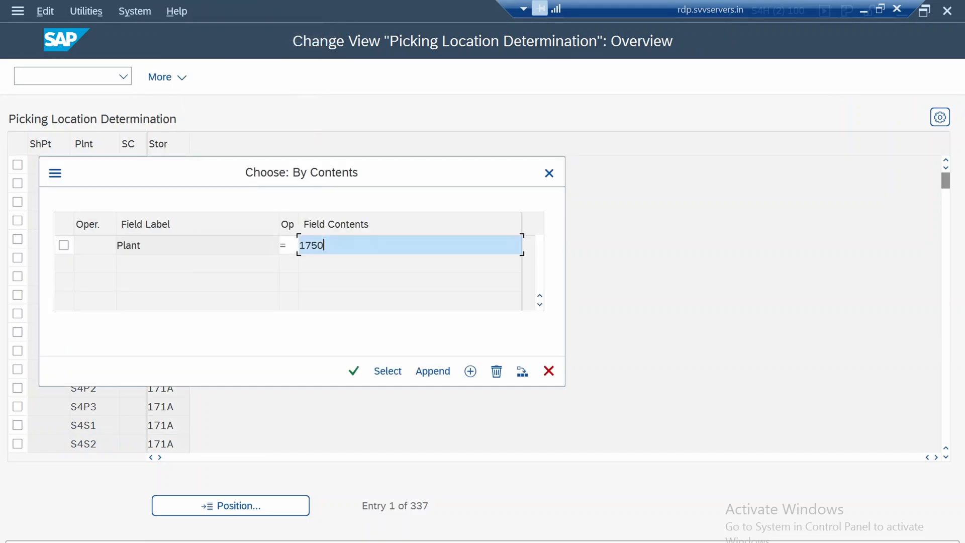
pyautogui.click(387, 371)
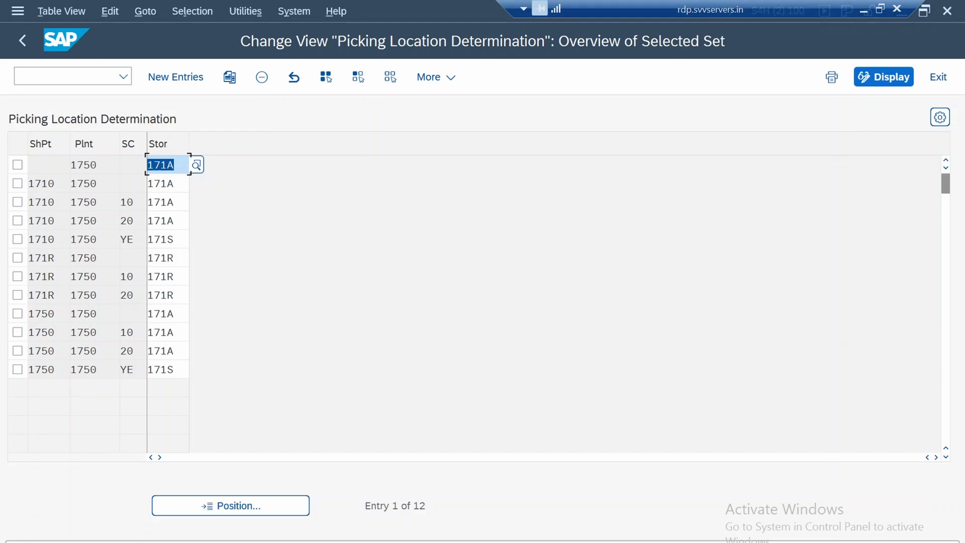
# Look up the storage locations available for plant 1750 from its entry without a shipping point
pyautogui.click(94, 221)
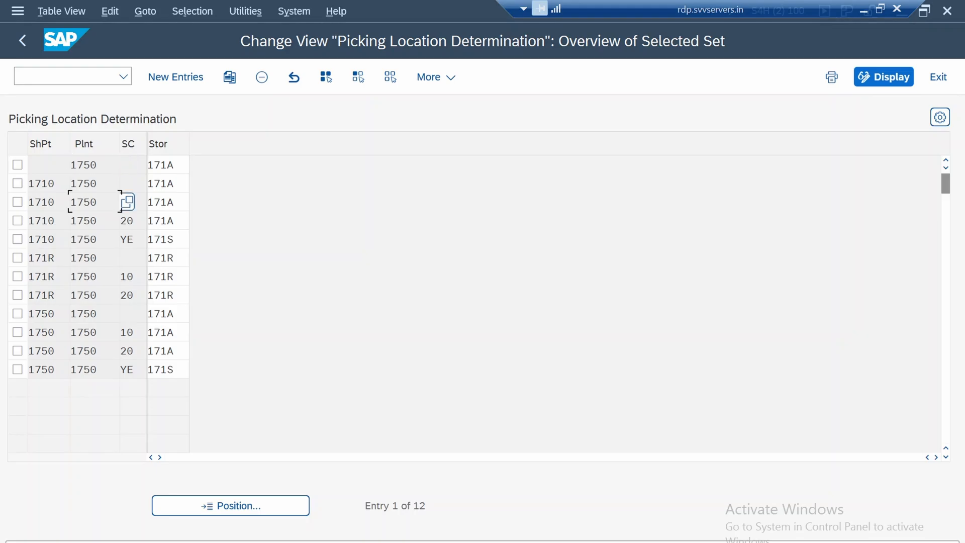
pyautogui.click(167, 164)
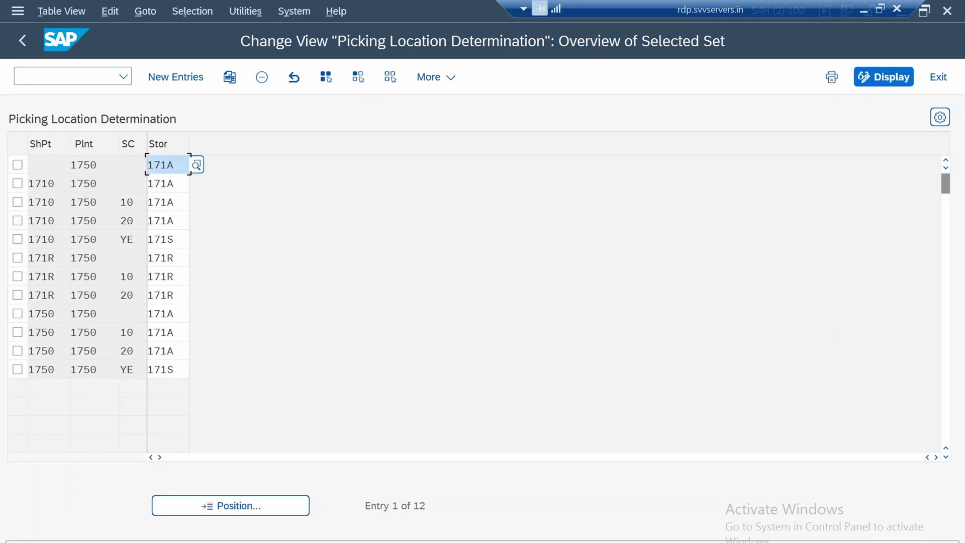
pyautogui.press('F4')
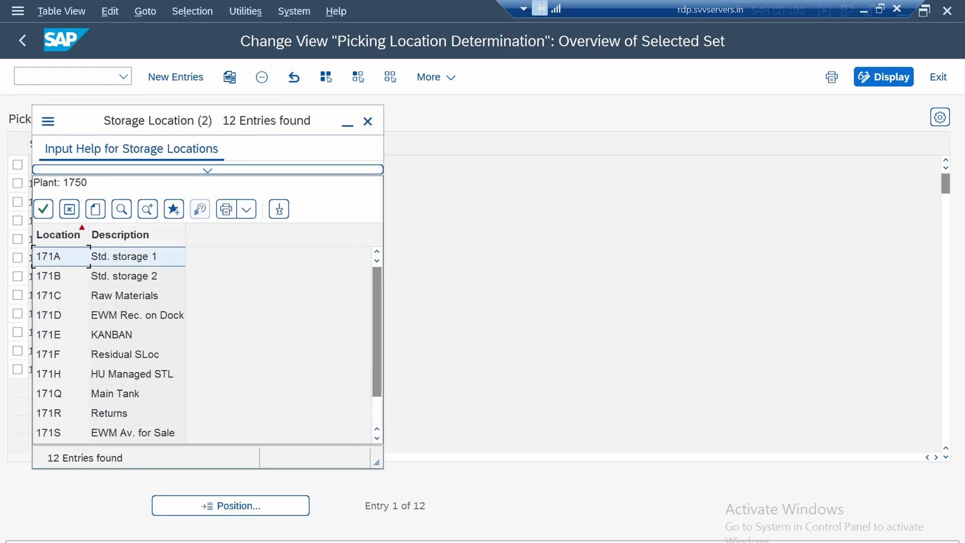
pyautogui.press('Escape')
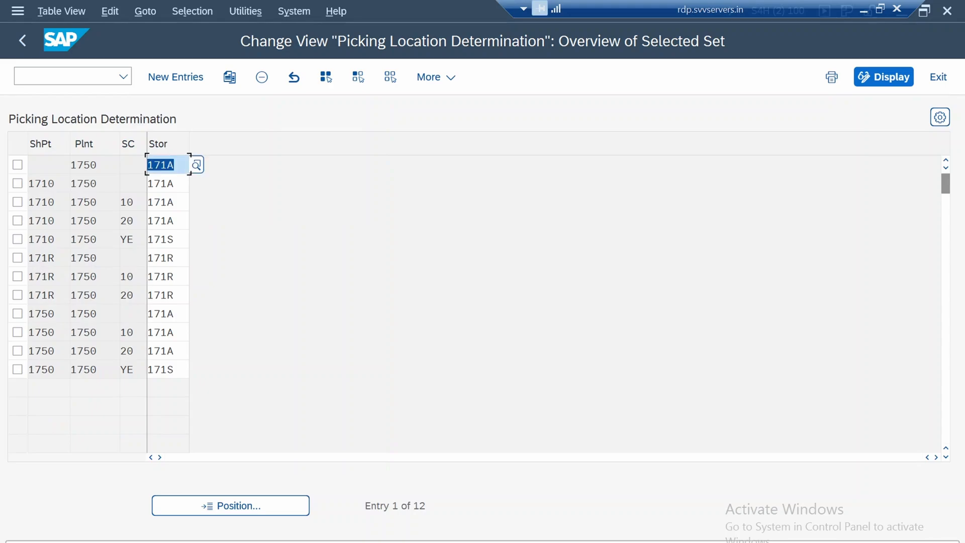
pyautogui.click(133, 183)
pyautogui.moveTo(154, 183); pyautogui.dragTo(78, 313)
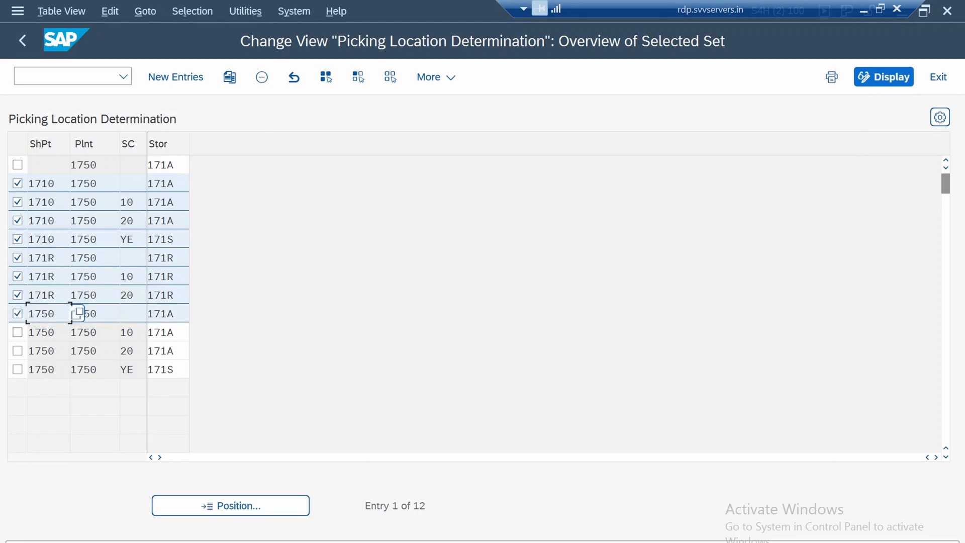
pyautogui.click(95, 314)
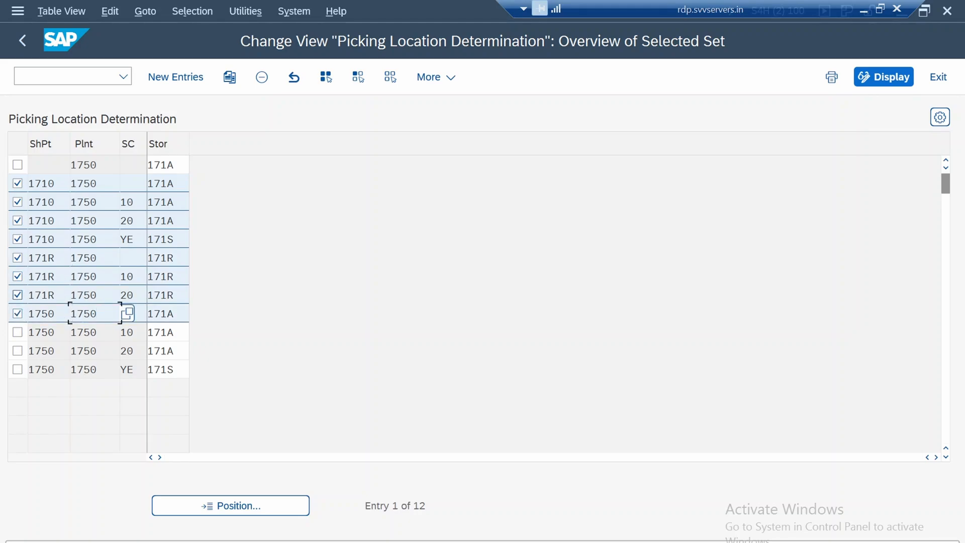
pyautogui.click(18, 296)
pyautogui.click(17, 276)
pyautogui.click(18, 258)
pyautogui.click(18, 239)
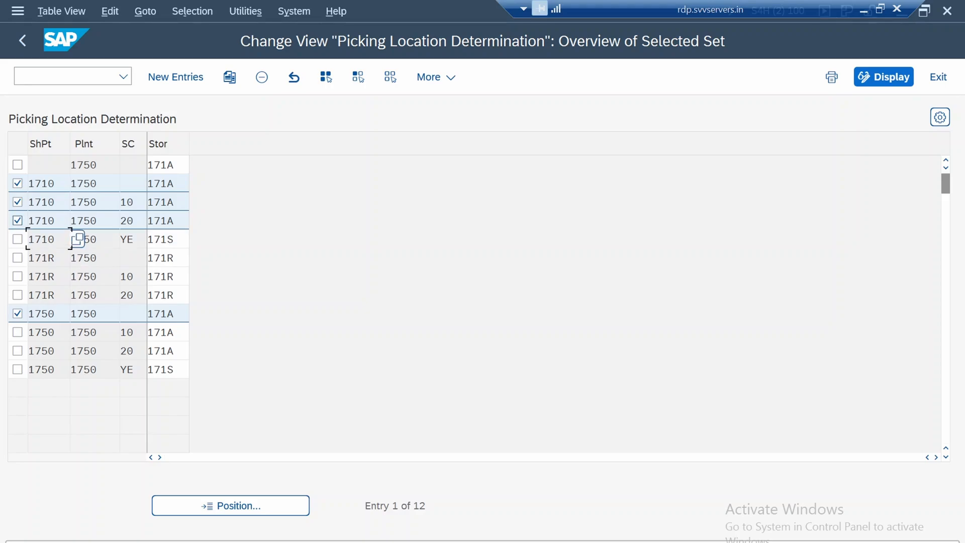
pyautogui.click(18, 221)
pyautogui.click(18, 202)
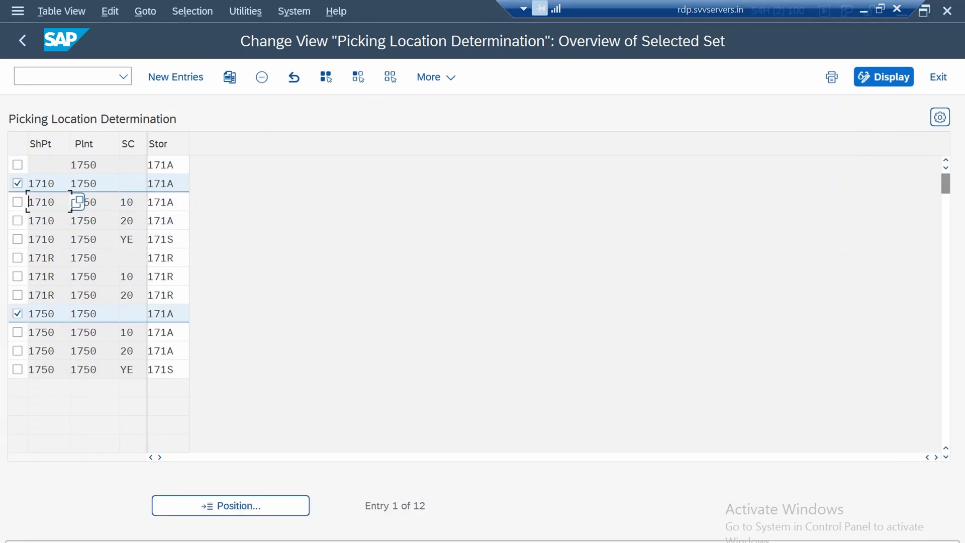
# Select all plant 1750 entries except the shipping point 1750 row with a blank storage condition
pyautogui.click(326, 77)
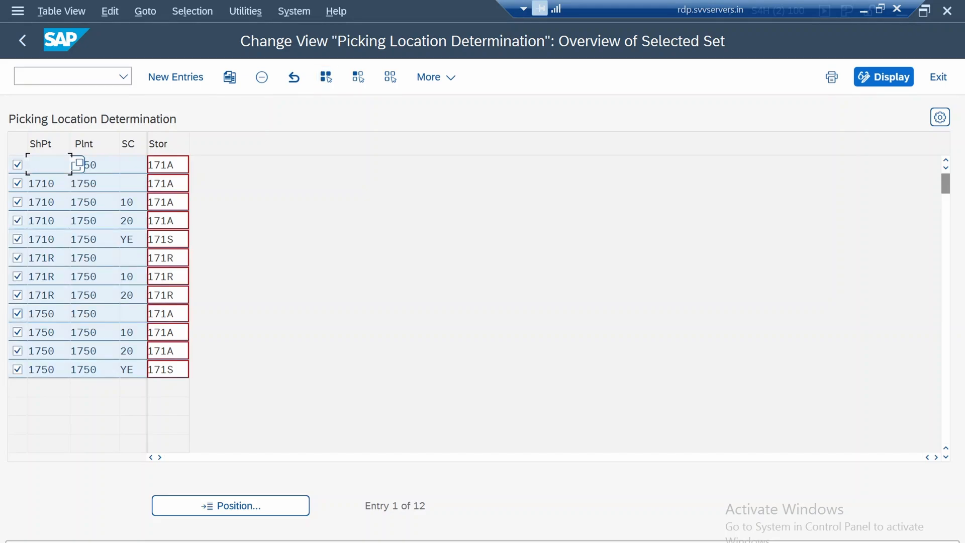
pyautogui.click(17, 314)
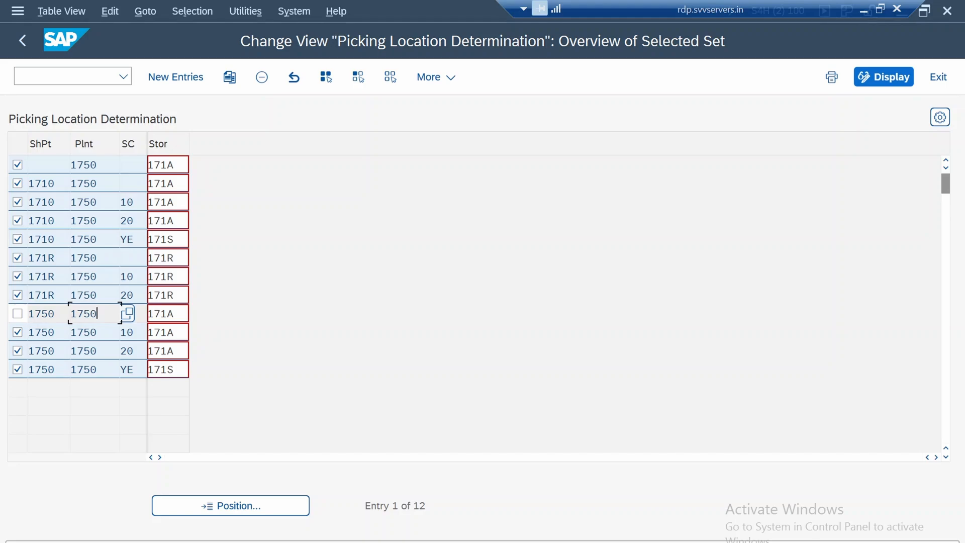
pyautogui.click(160, 314)
# Check the storage conditions of the shipping point 1750 rows, picking YE (Standard EWM) from the value list of the last row
pyautogui.doubleClick(127, 332)
pyautogui.click(128, 333)
pyautogui.click(128, 351)
pyautogui.click(127, 370)
pyautogui.click(155, 369)
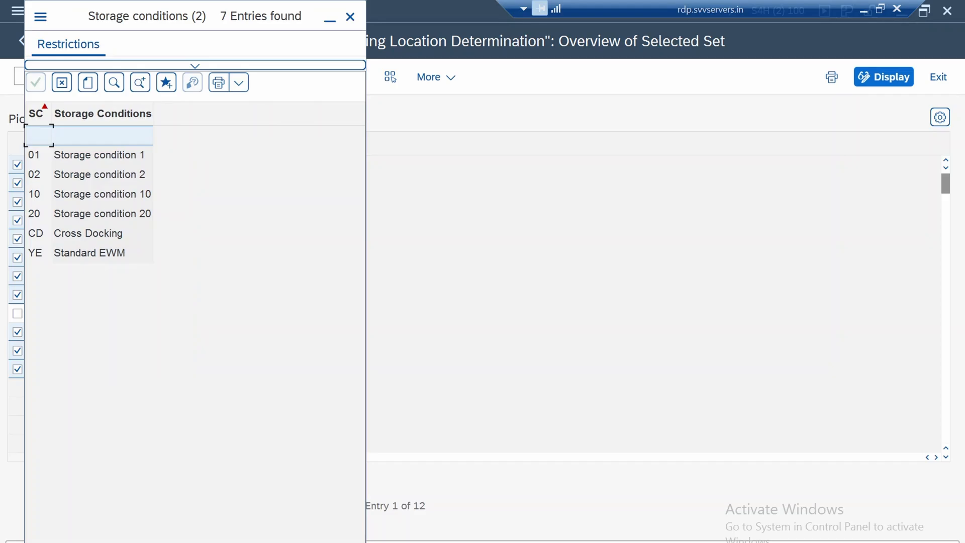
pyautogui.click(103, 253)
pyautogui.press('Return')
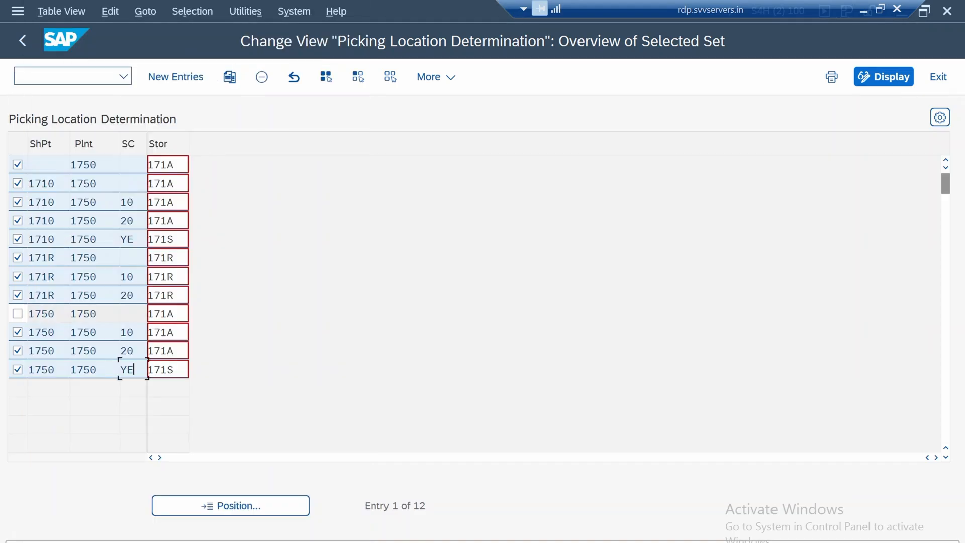
# Deselect the shipping point 1750 rows with storage conditions 20 and YE, and delete the other selected plant 1750 entries
pyautogui.click(90, 370)
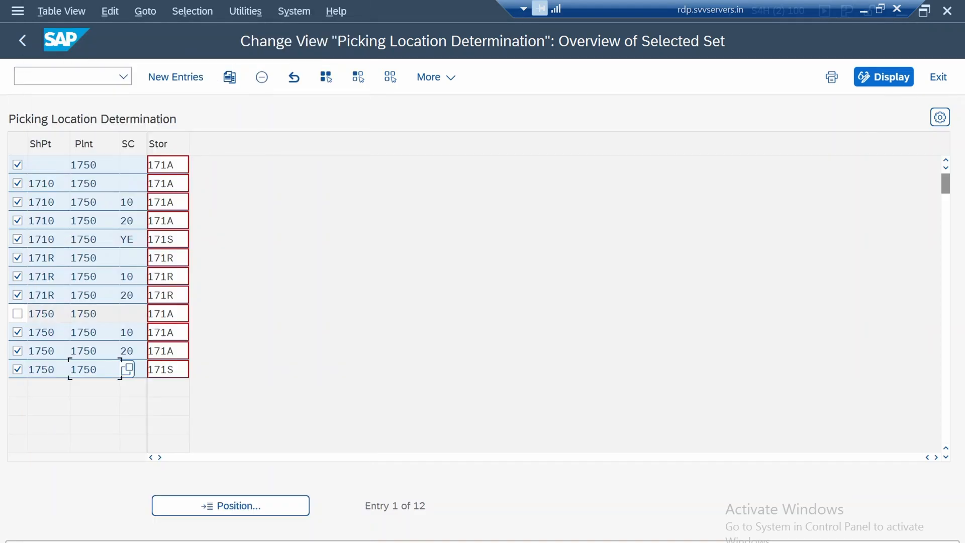
pyautogui.click(139, 370)
pyautogui.click(171, 370)
pyautogui.click(132, 369)
pyautogui.click(18, 351)
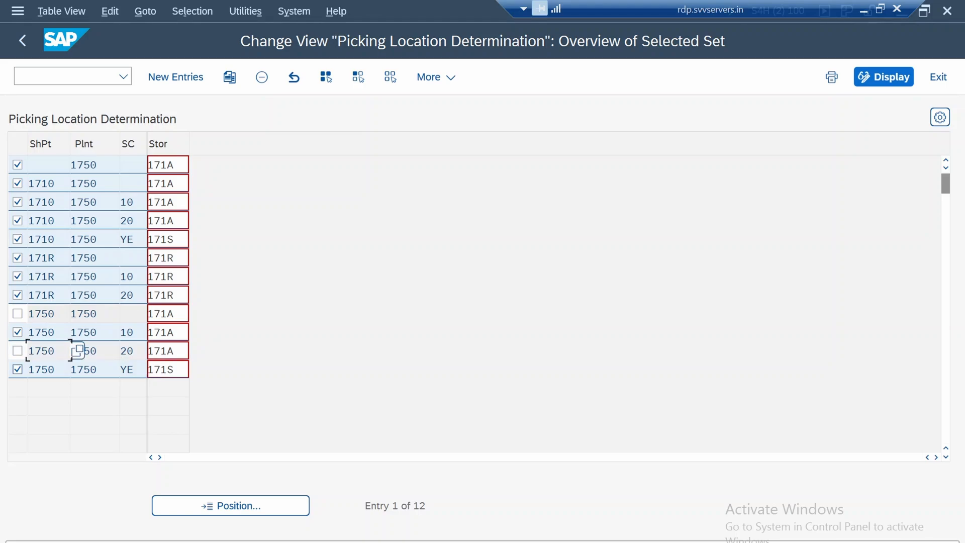
pyautogui.click(17, 369)
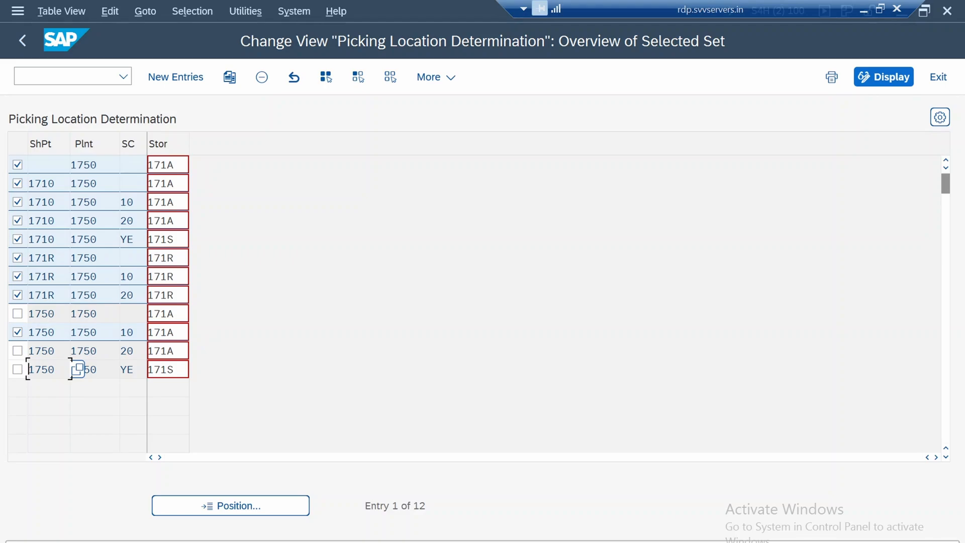
pyautogui.click(262, 77)
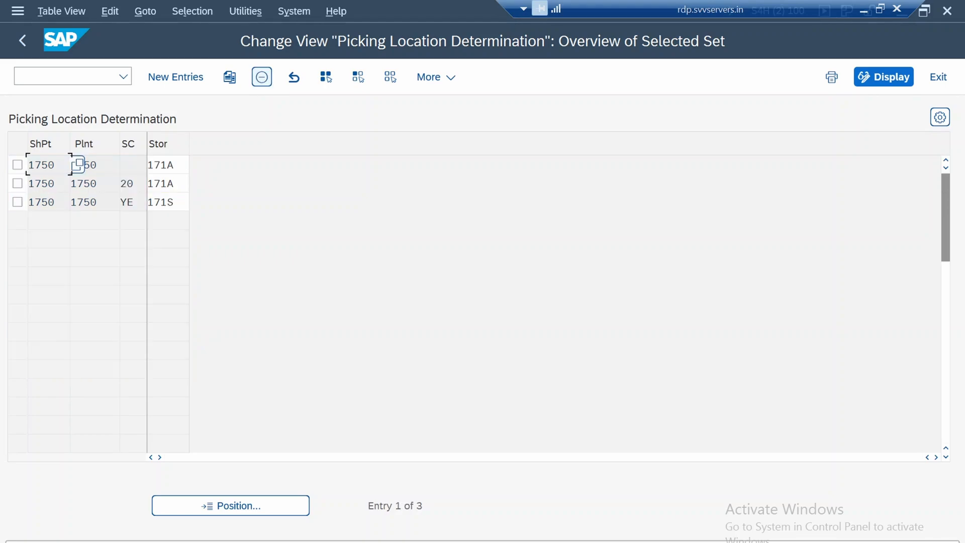
# Save the remaining picking location entries for plant 1750 and return to the SAP Easy Access menu
pyautogui.click(126, 202)
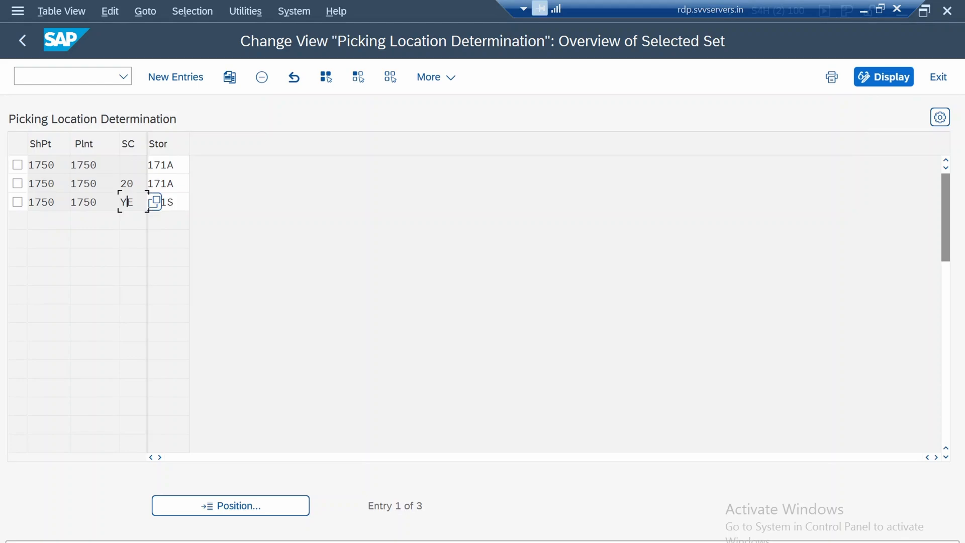
pyautogui.click(127, 183)
pyautogui.write('20')
pyautogui.hotkey('ctrl', 's')
pyautogui.press('Return')
pyautogui.press('F3')
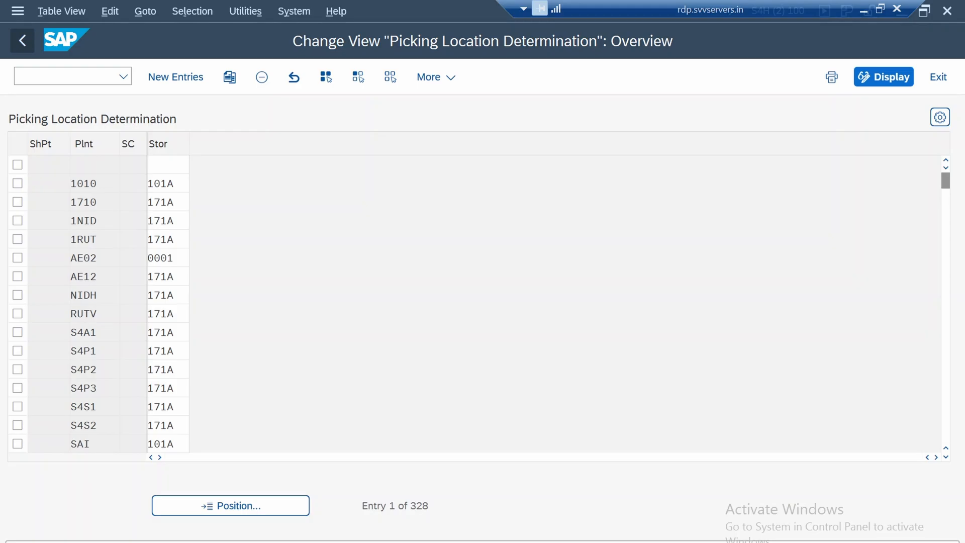
pyautogui.press('F3')
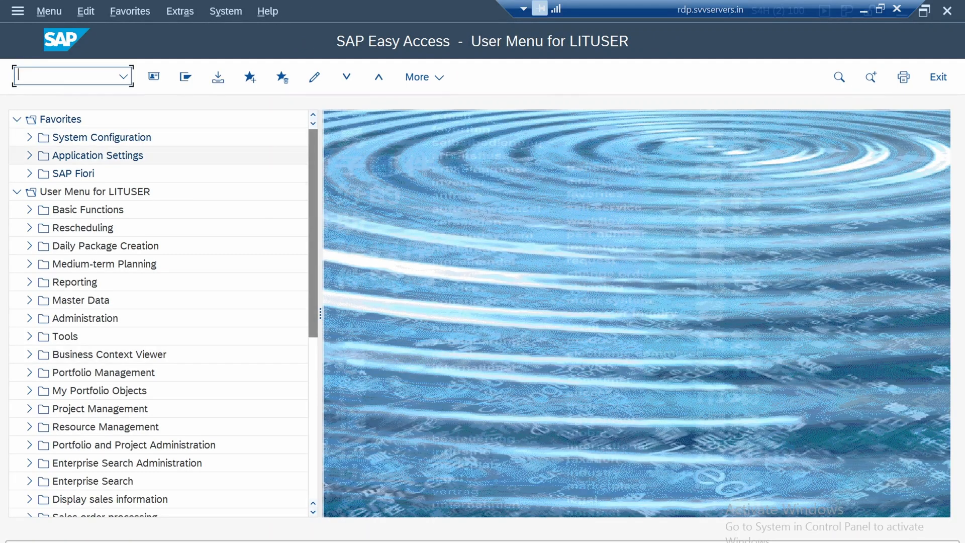
# Open Shipping Point Determination with transaction ovl2 and check the proposed and manual shipping points of plant 1710
pyautogui.write('ovl2')
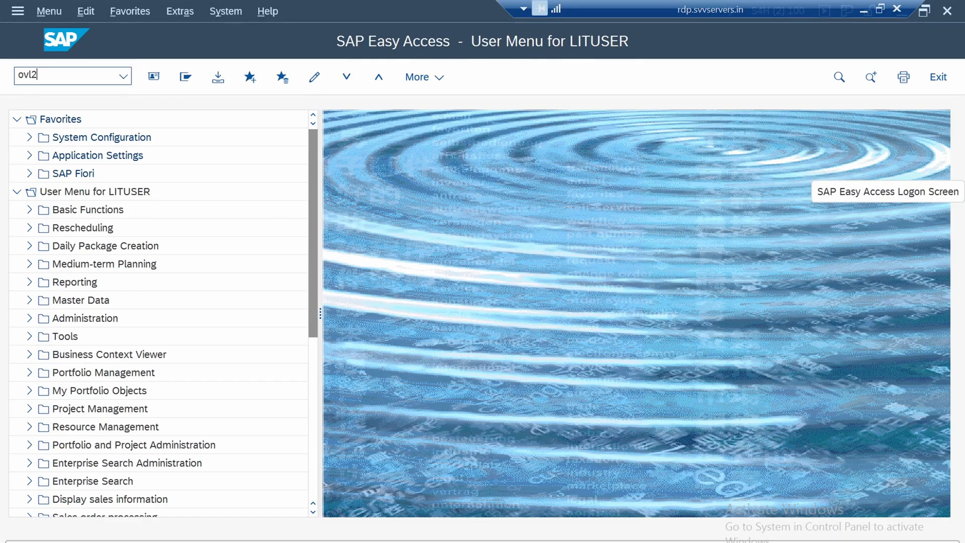
pyautogui.press('Return')
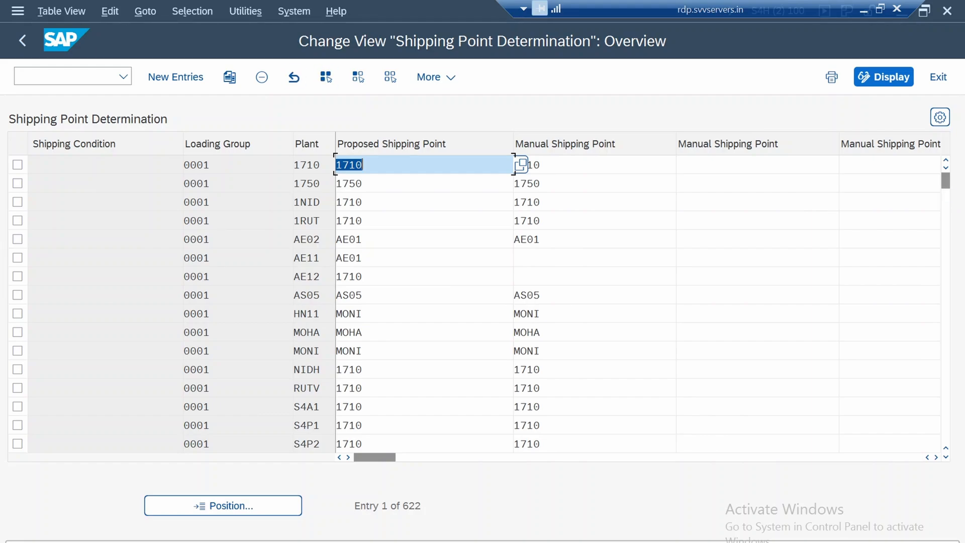
pyautogui.click(363, 164)
pyautogui.click(541, 165)
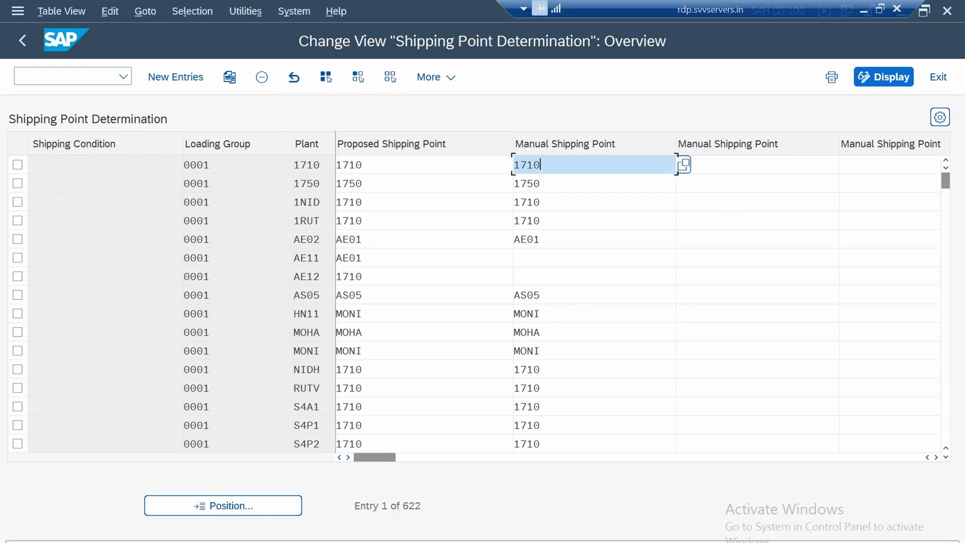
# Switch from Shipping Point Determination to the Picking Location Determination overview by transaction code
pyautogui.click(66, 76)
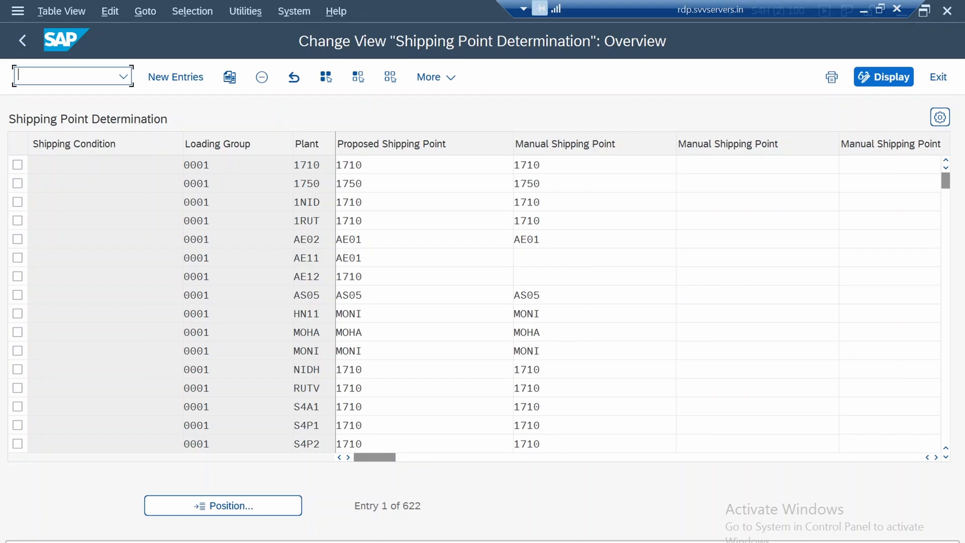
pyautogui.write('/no')
pyautogui.write('vl2')
pyautogui.press('Return')
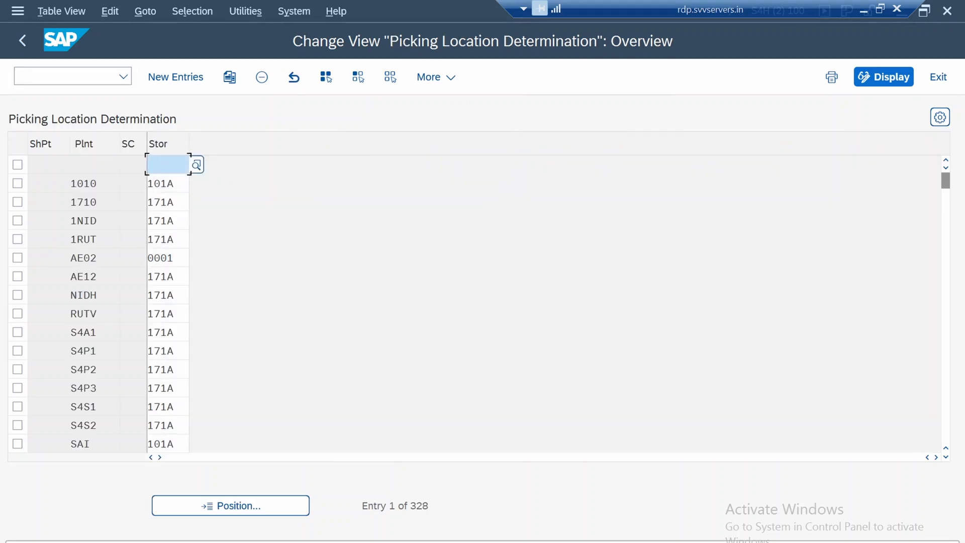
# Look up the available storage conditions from plant 1010's picking location entry and close the value list
pyautogui.click(97, 184)
pyautogui.press('Tab')
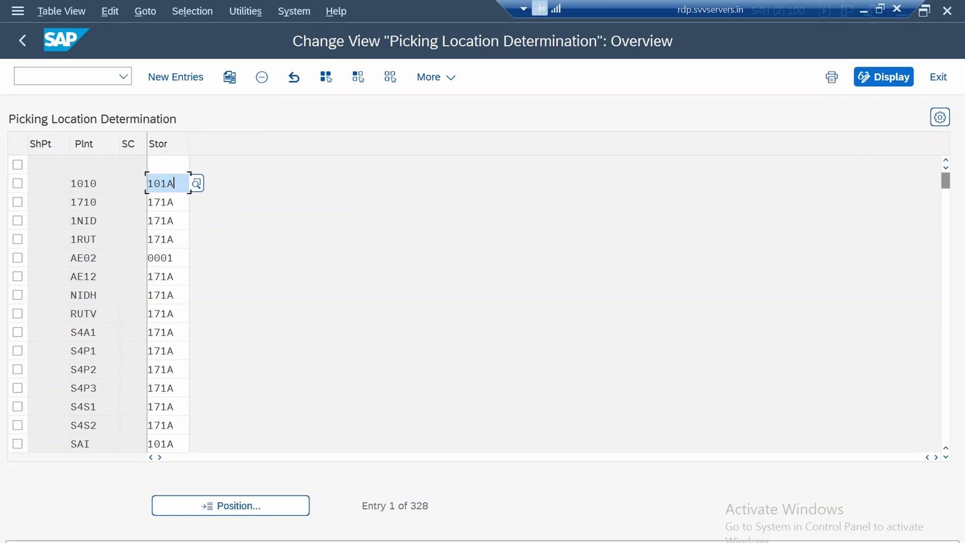
pyautogui.click(133, 183)
pyautogui.press('F4')
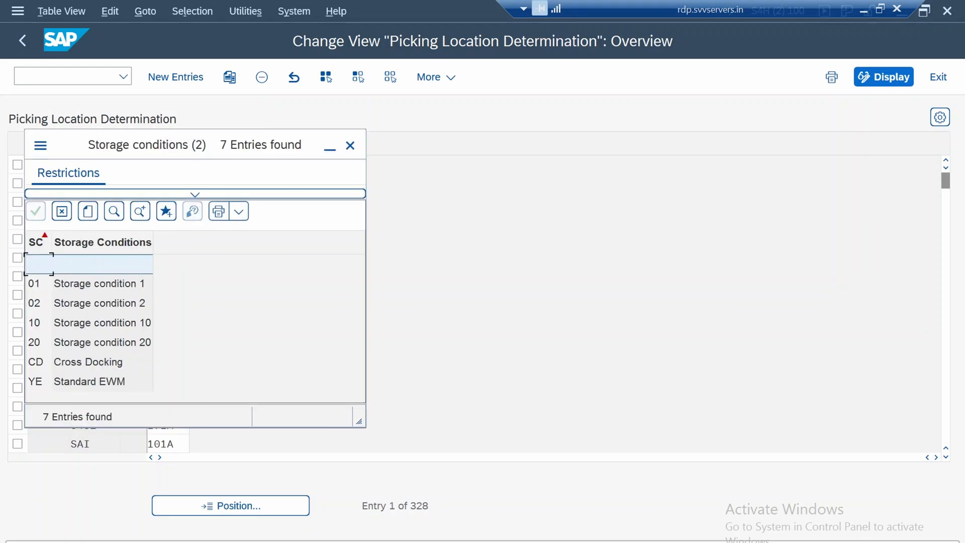
pyautogui.click(350, 145)
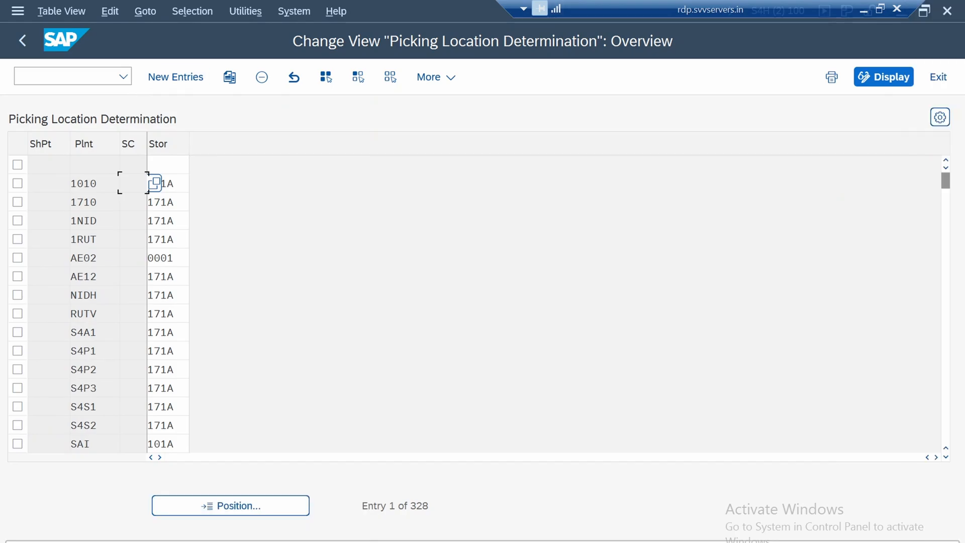
# Exit Picking Location Determination to the SAP Easy Access menu and reopen its overview
pyautogui.click(23, 41)
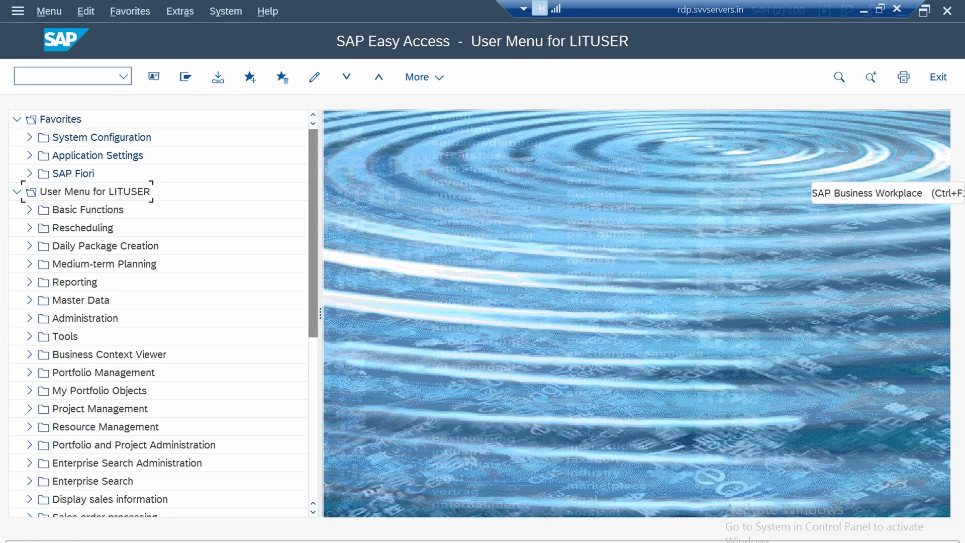
pyautogui.click(65, 76)
pyautogui.write('sm30')
pyautogui.press('Return')
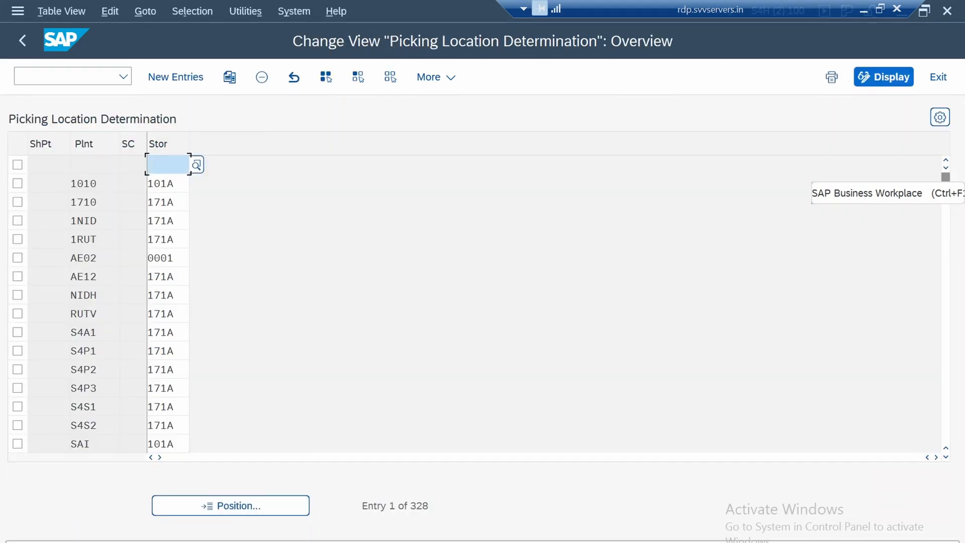
# Position the picking location list at shipping point 1750 and examine its entries
pyautogui.click(231, 505)
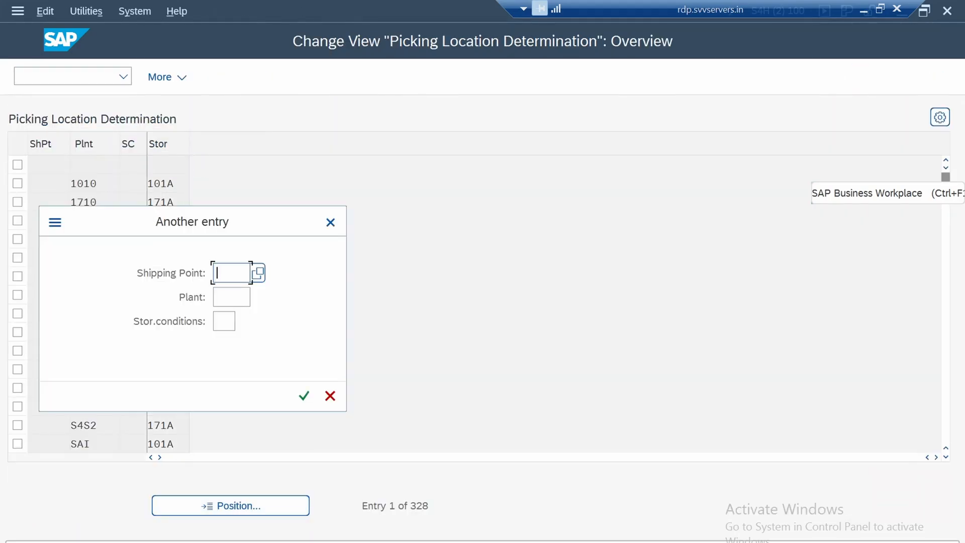
pyautogui.write('17')
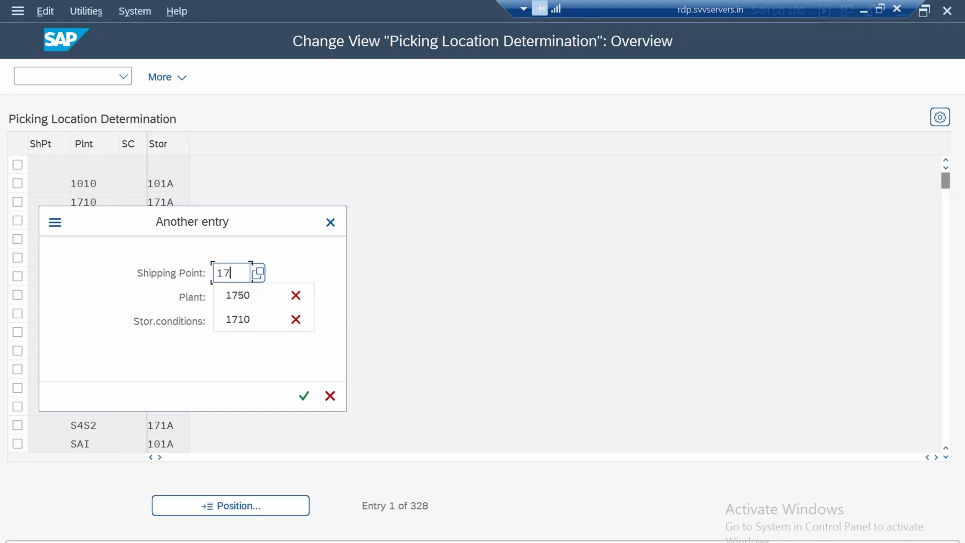
pyautogui.write('50')
pyautogui.press('Return')
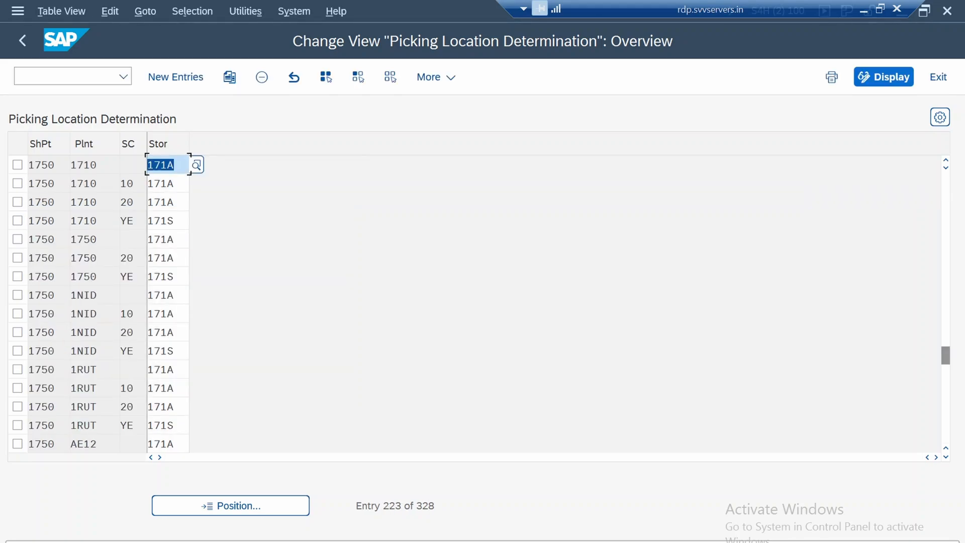
pyautogui.scroll(-2, 98, 304)
pyautogui.scroll(1, 99, 304)
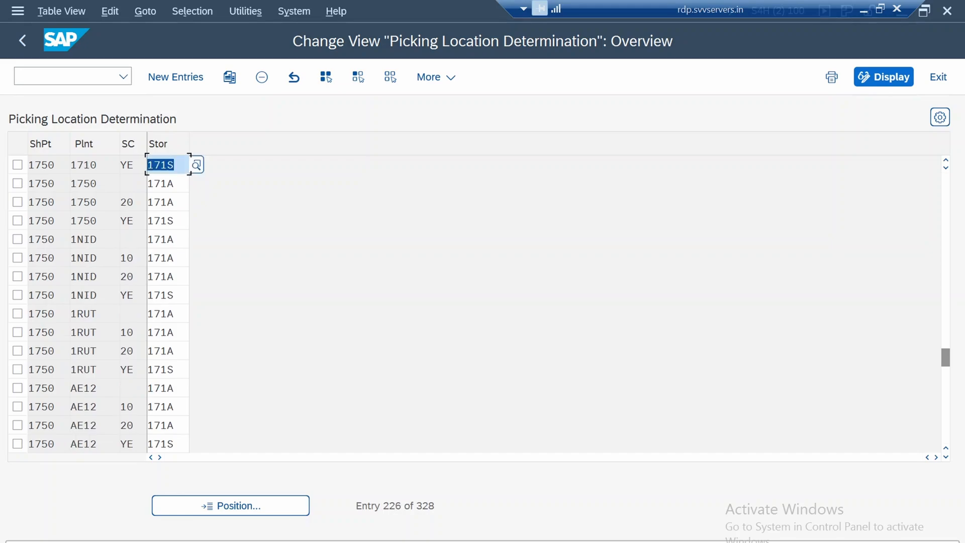
pyautogui.scroll(1, 99, 304)
# Filter the picking location entries by the Plant field with its contents left blank, and return to the full list
pyautogui.click(192, 11)
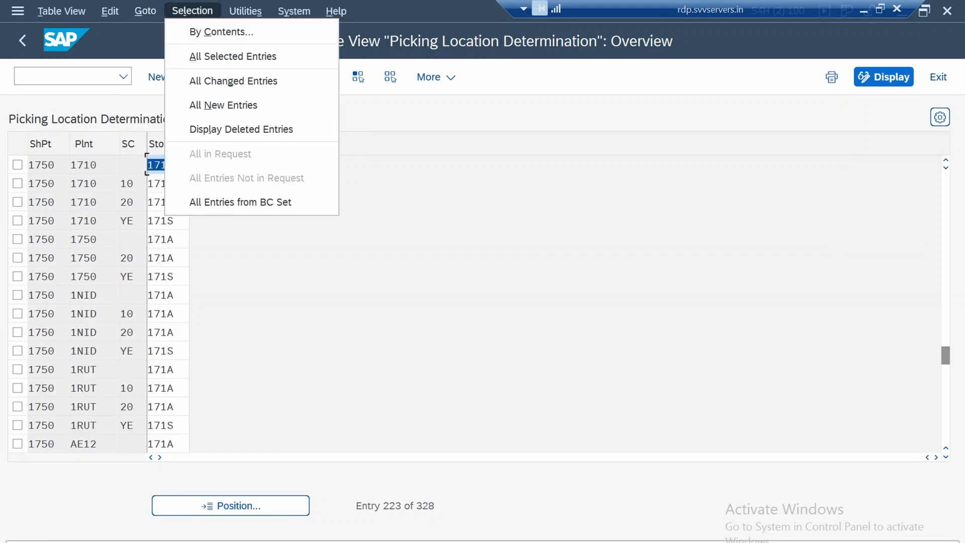
pyautogui.click(222, 32)
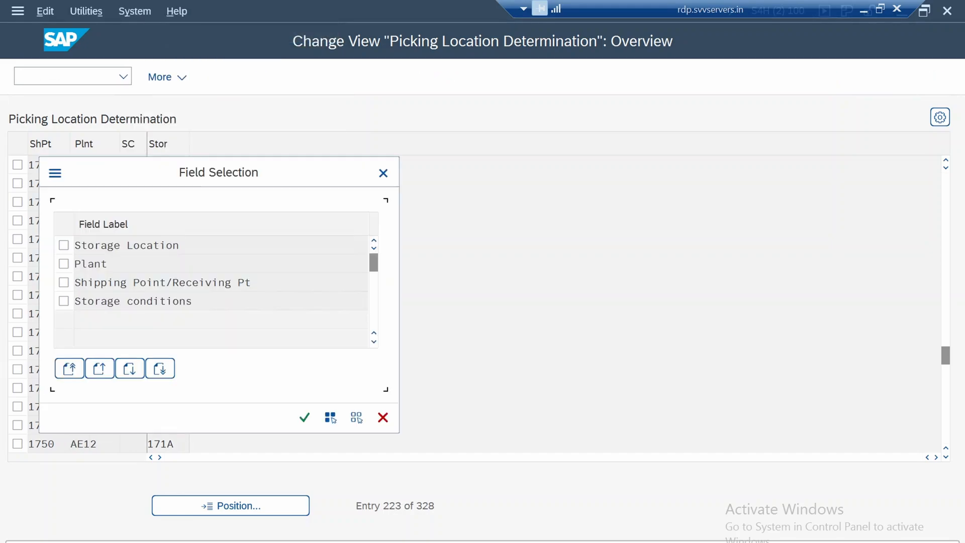
pyautogui.click(64, 263)
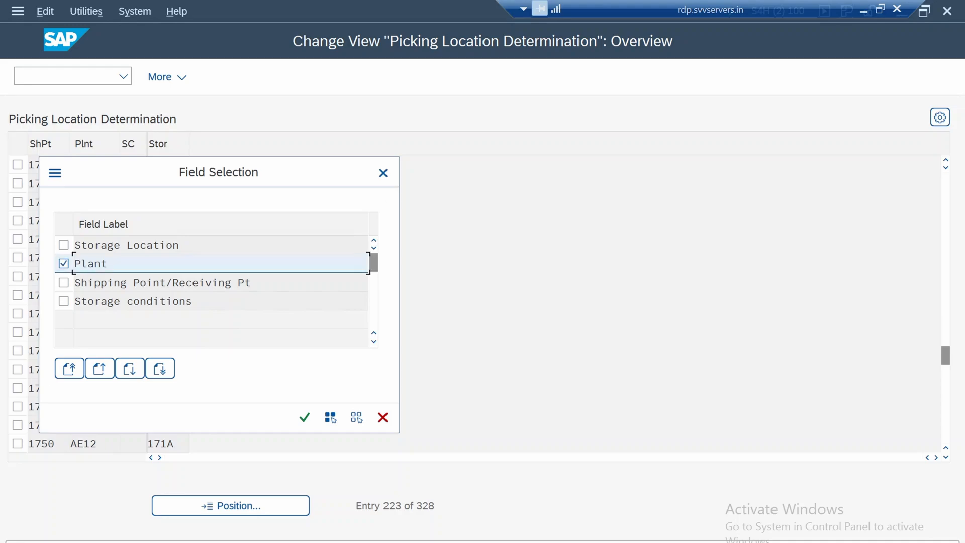
pyautogui.click(304, 417)
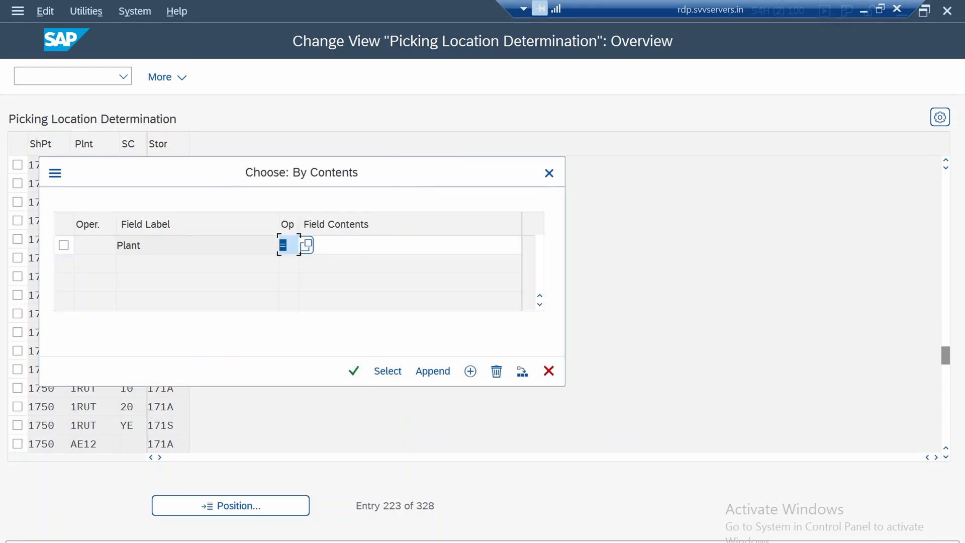
pyautogui.click(372, 246)
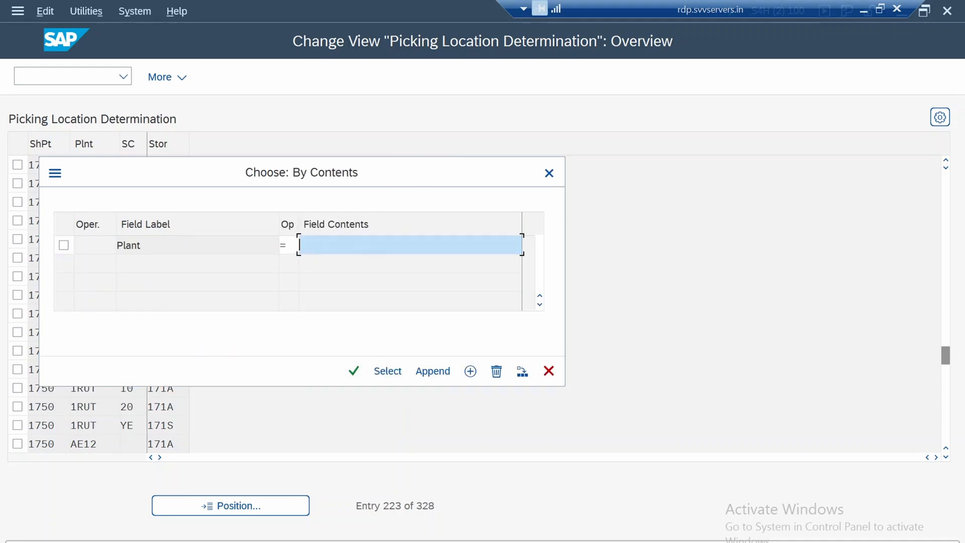
pyautogui.click(354, 371)
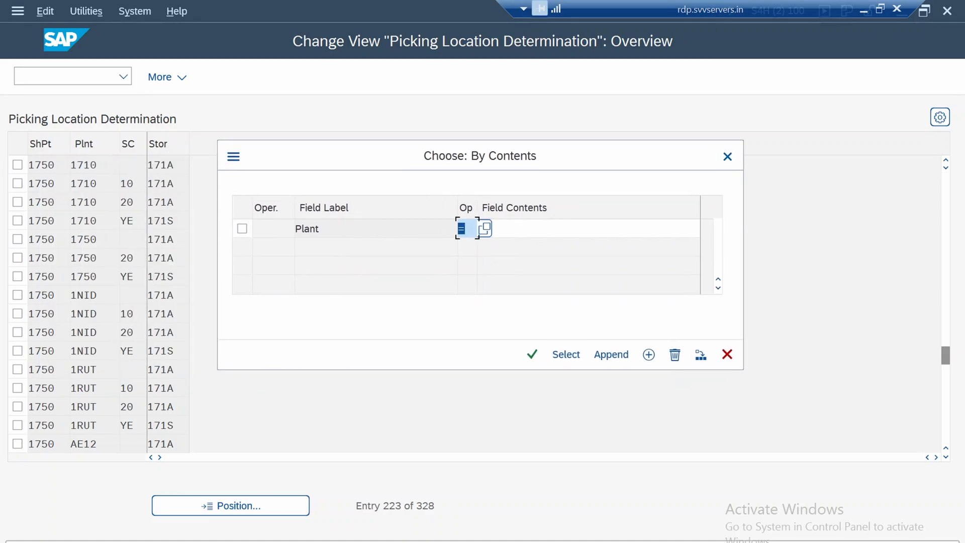
pyautogui.click(241, 228)
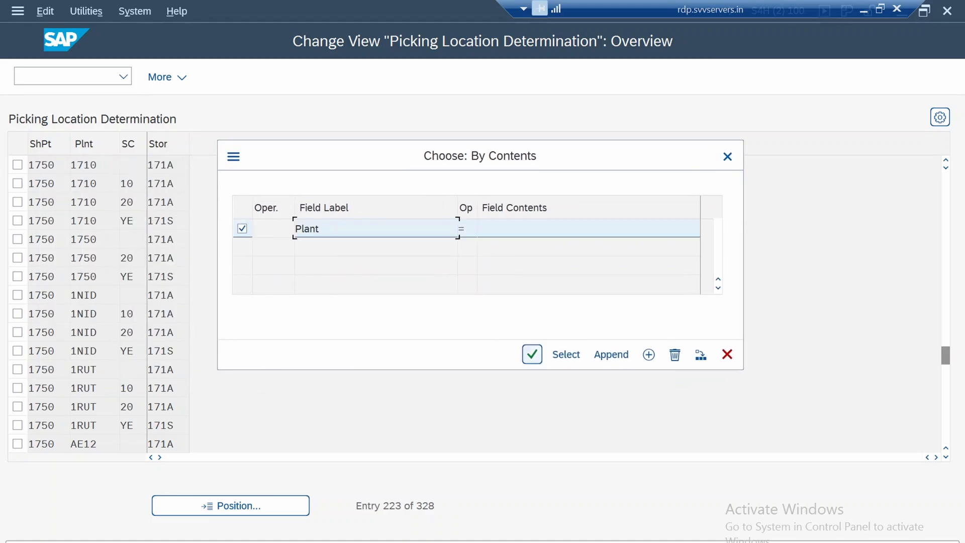
pyautogui.click(566, 354)
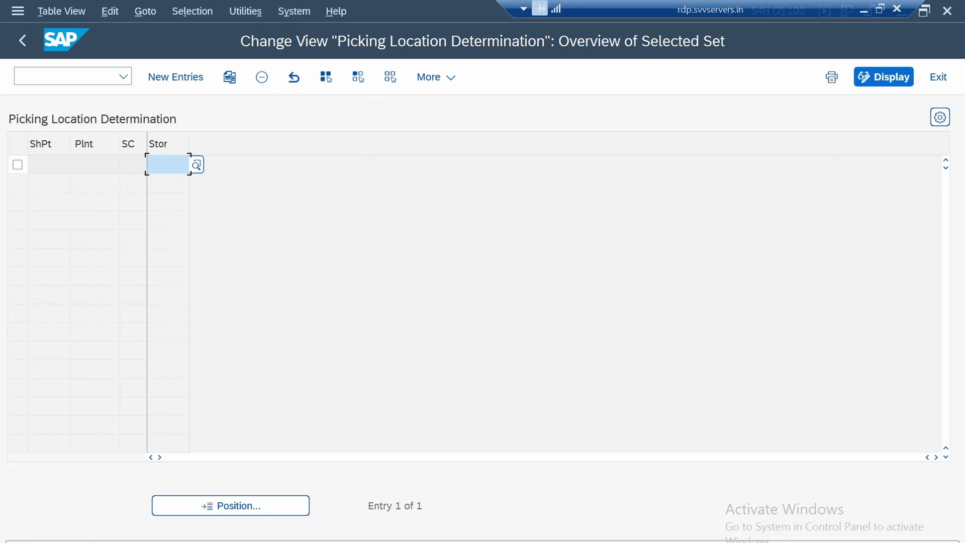
pyautogui.click(22, 40)
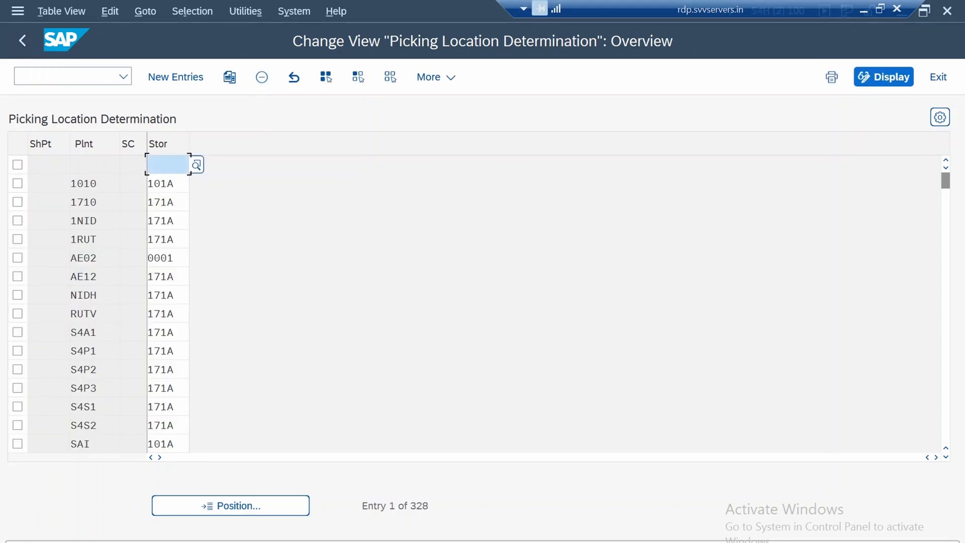
# Filter the picking location entries by plant 1750
pyautogui.click(192, 10)
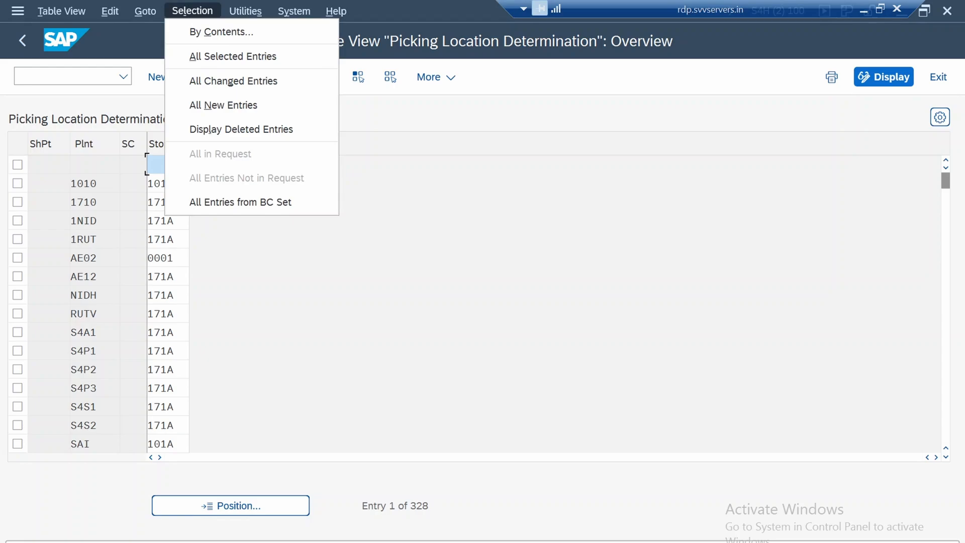
pyautogui.click(221, 31)
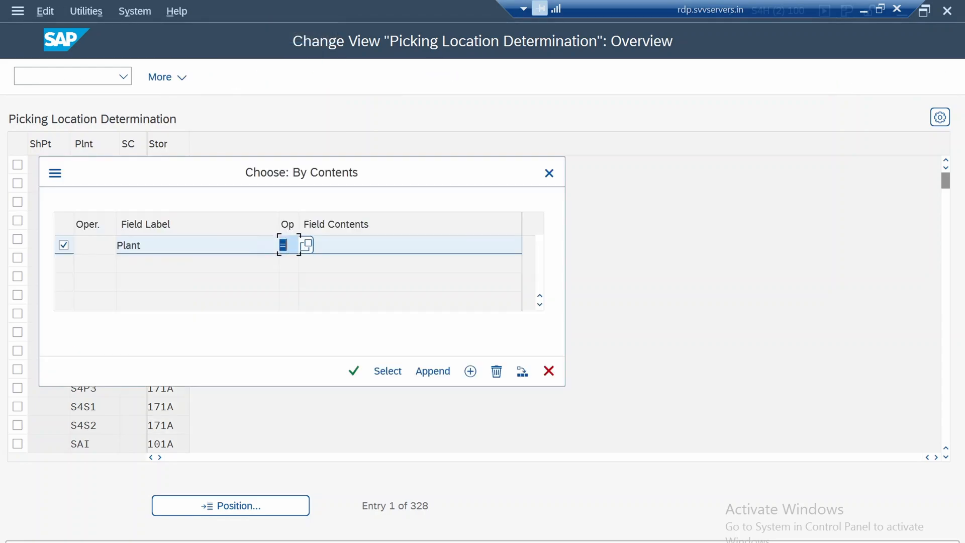
pyautogui.press('Tab')
pyautogui.write('1750')
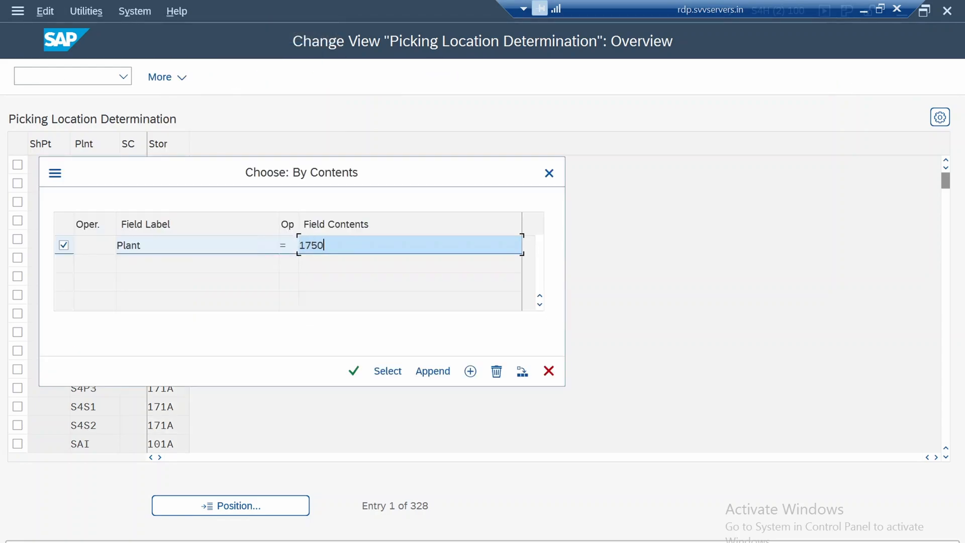
pyautogui.press('Return')
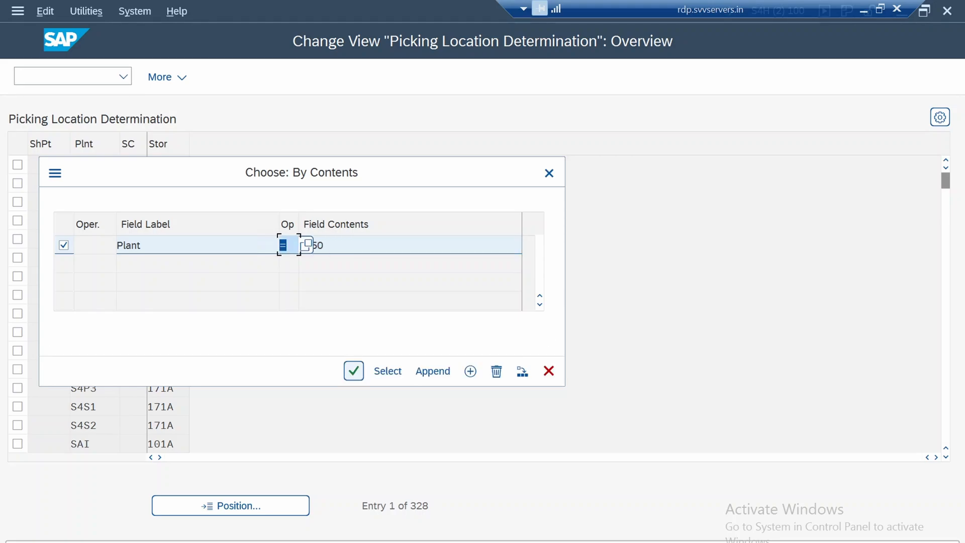
pyautogui.click(387, 371)
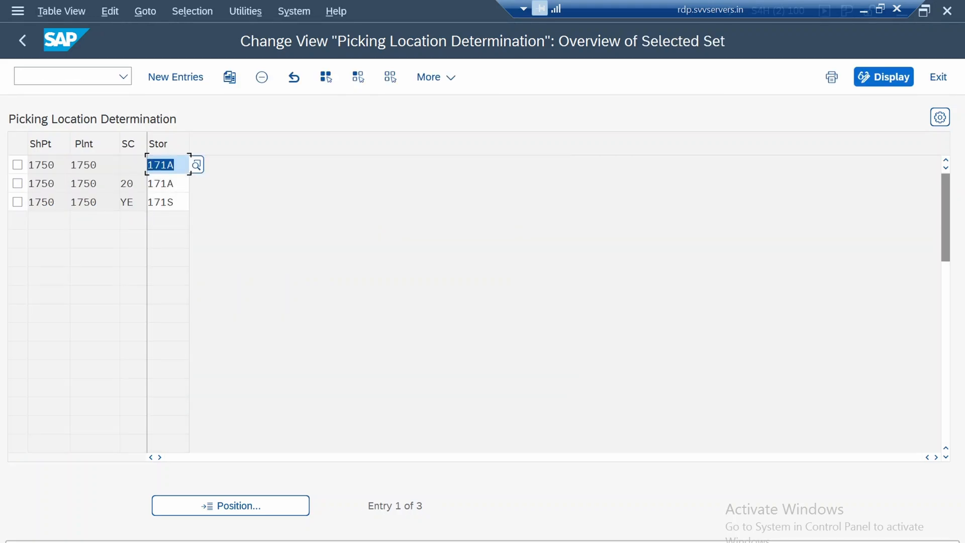
# Examine the storage conditions and storage locations of plant 1750's picking entries, and return to the SAP Easy Access menu
pyautogui.click(94, 202)
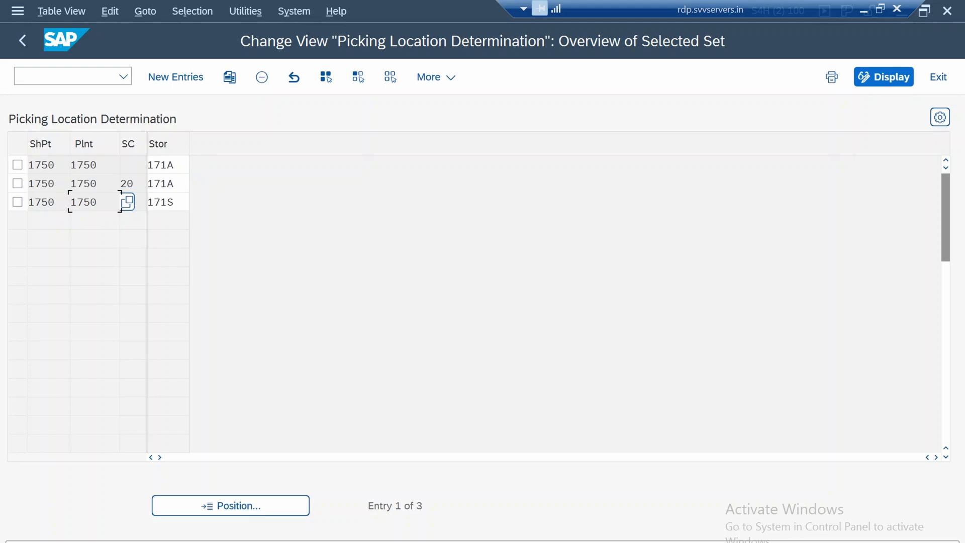
pyautogui.click(154, 165)
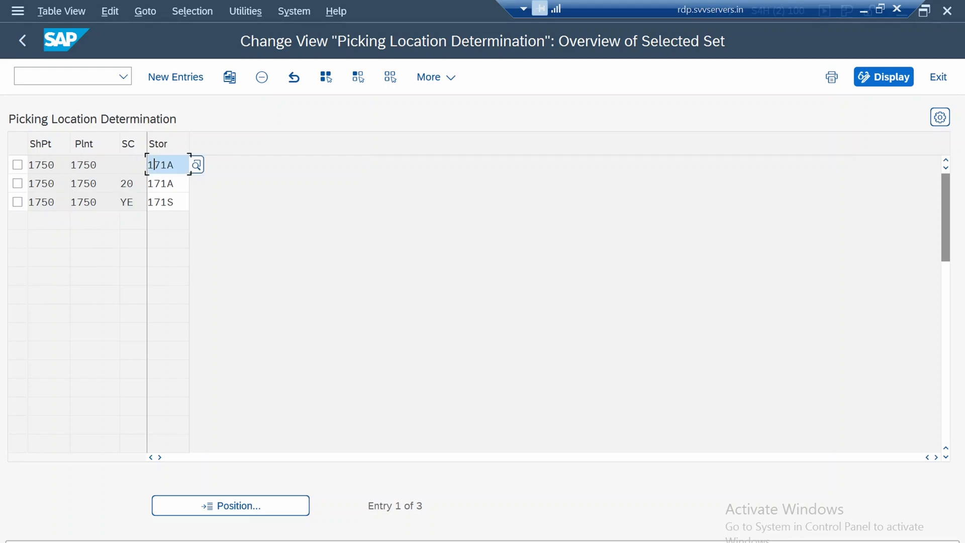
pyautogui.click(128, 183)
pyautogui.click(128, 202)
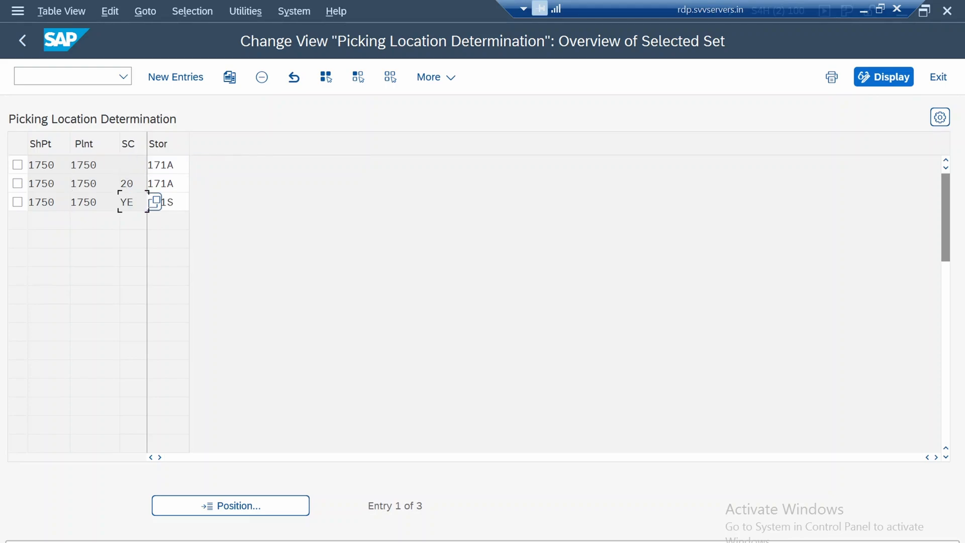
pyautogui.press('F3')
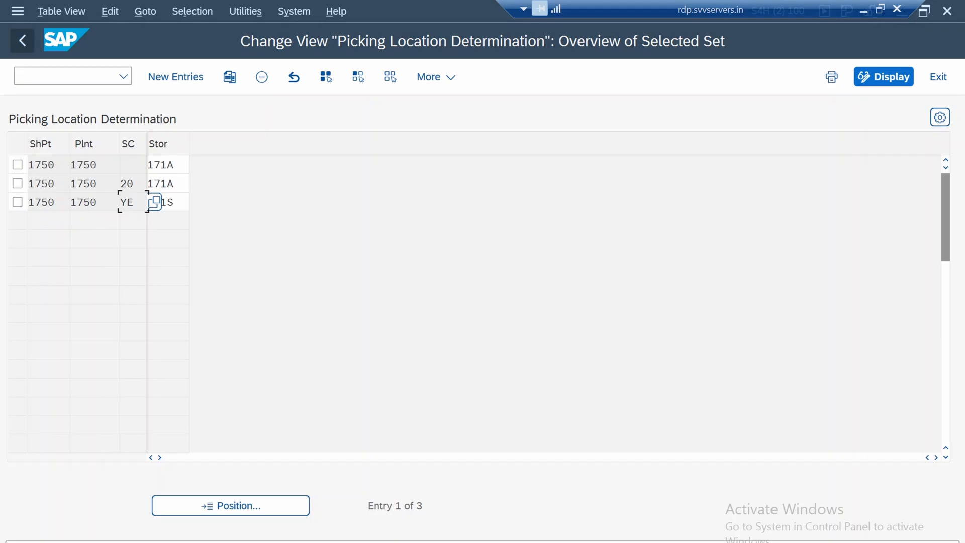
pyautogui.press('F3')
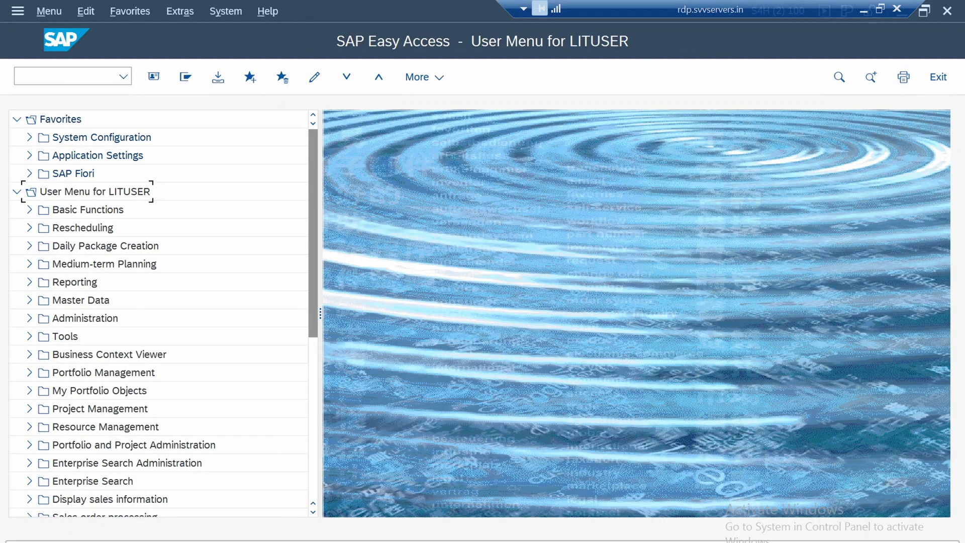
# Switch to the Display IMG session and open the Assign shipping point to plant activity under Logistics Execution
pyautogui.click(274, 541)
pyautogui.click(272, 502)
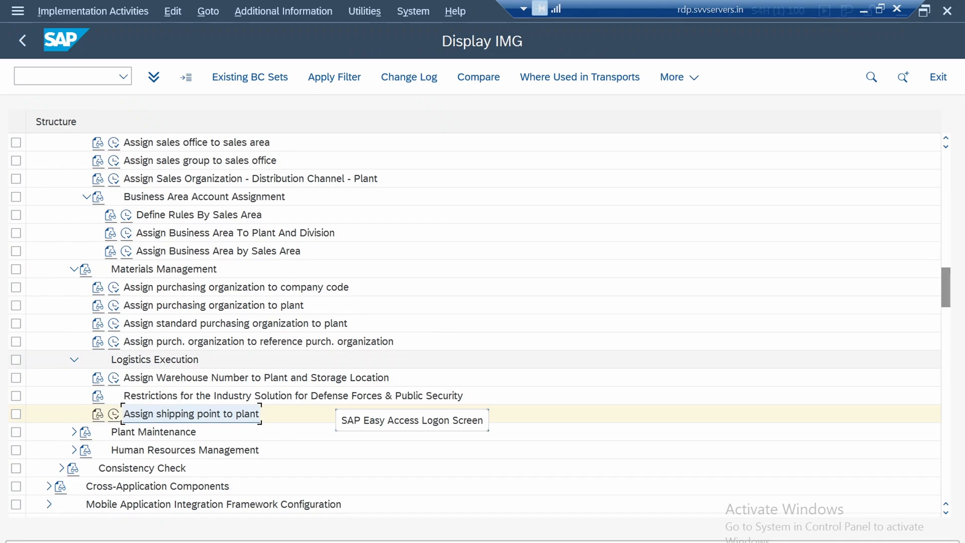
pyautogui.scroll(3, 331, 410)
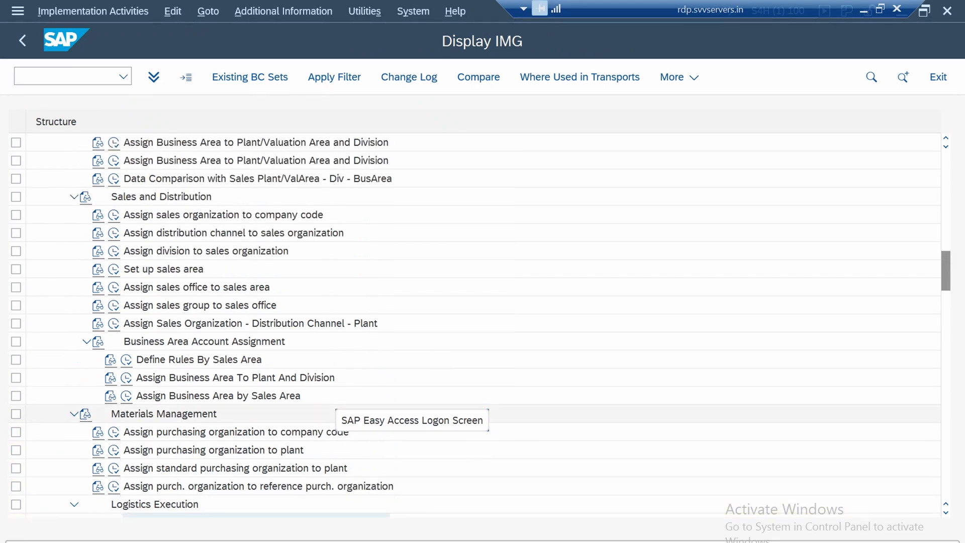
pyautogui.scroll(-3, 332, 409)
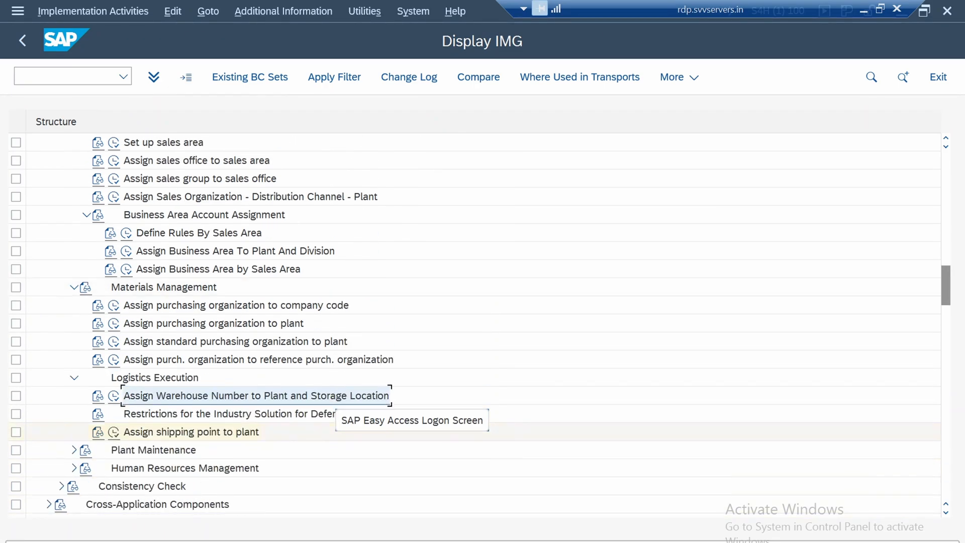
pyautogui.click(114, 432)
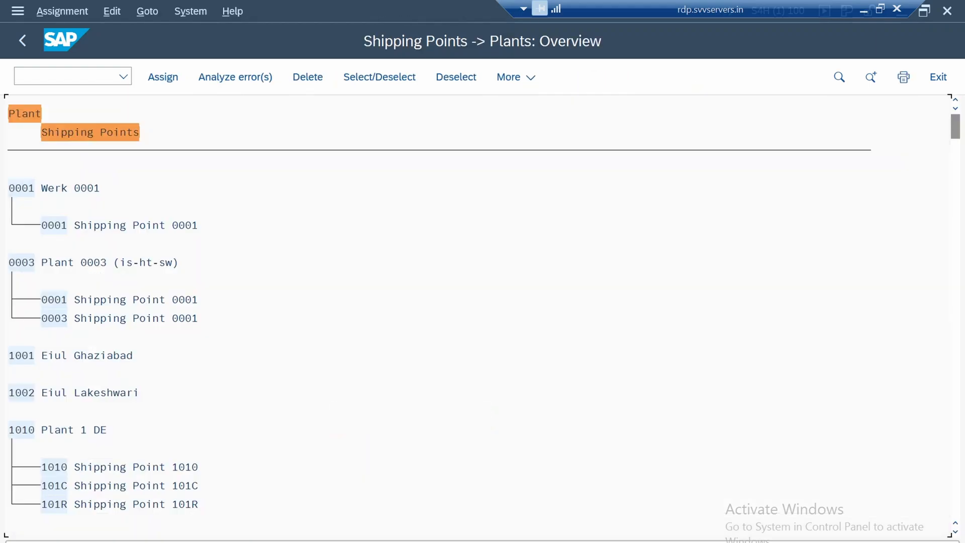
# Search the shipping point assignment overview for 1750 and go to plant 1750
pyautogui.hotkey('ctrl', 'f')
pyautogui.write('1')
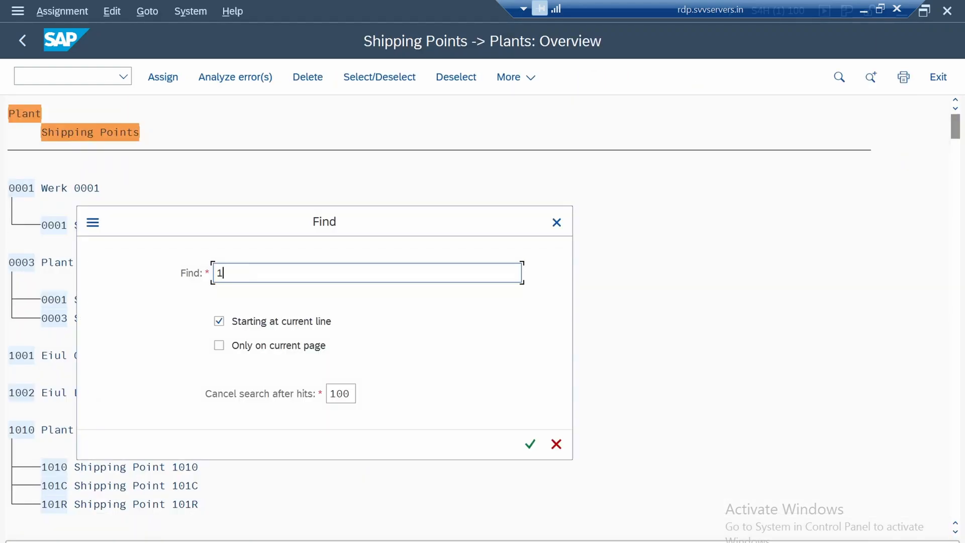
pyautogui.write('750')
pyautogui.press('Return')
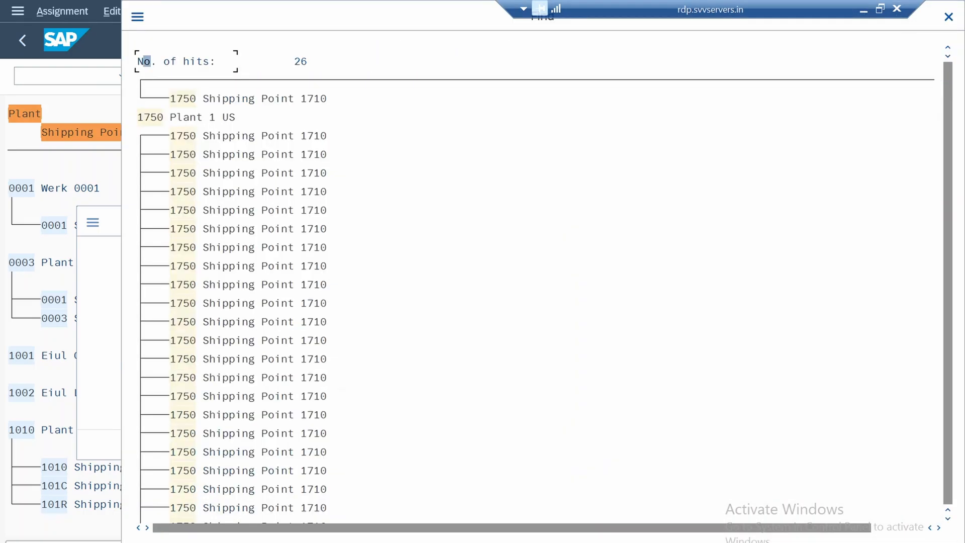
pyautogui.click(151, 117)
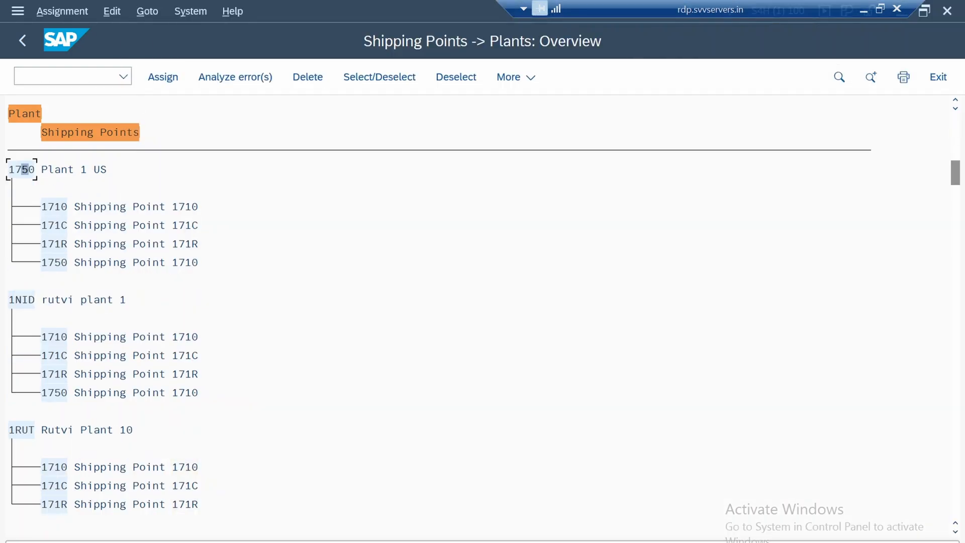
# Delete the assignments of shipping points 1710, 171C and 171R from plant 1750
pyautogui.click(57, 207)
pyautogui.click(379, 77)
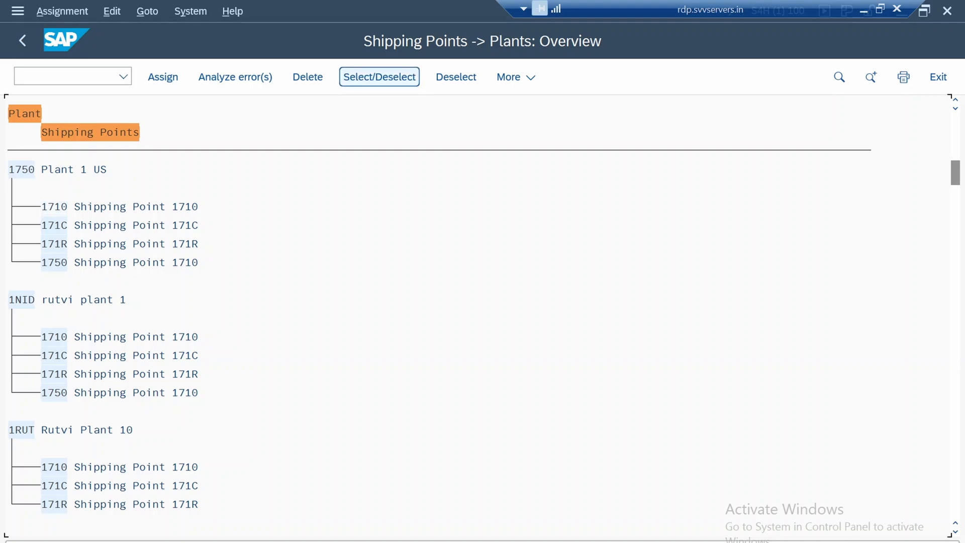
pyautogui.click(308, 77)
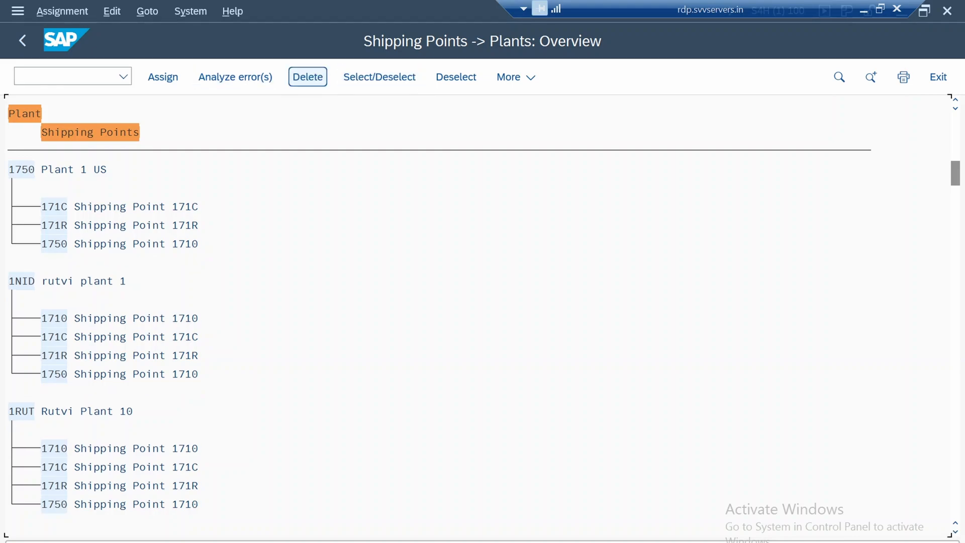
pyautogui.click(64, 207)
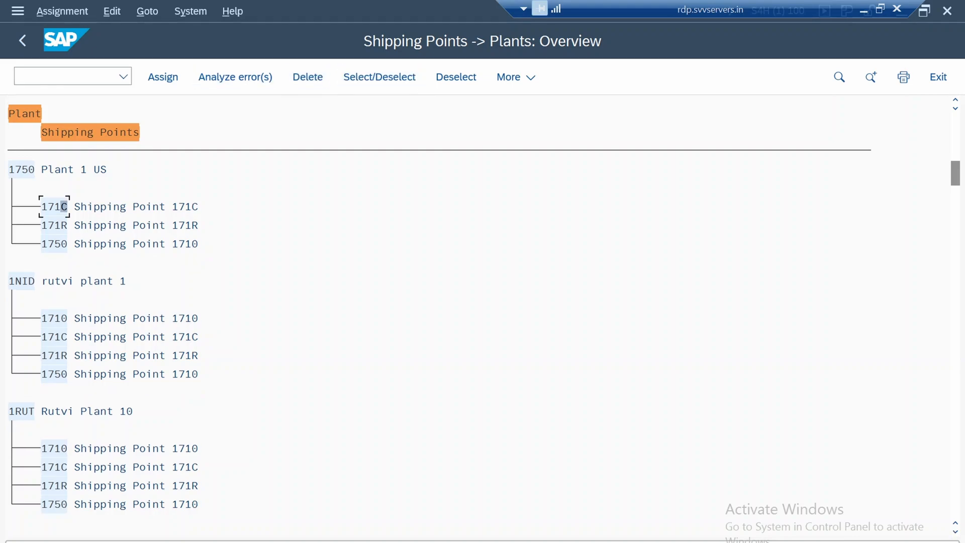
pyautogui.click(379, 77)
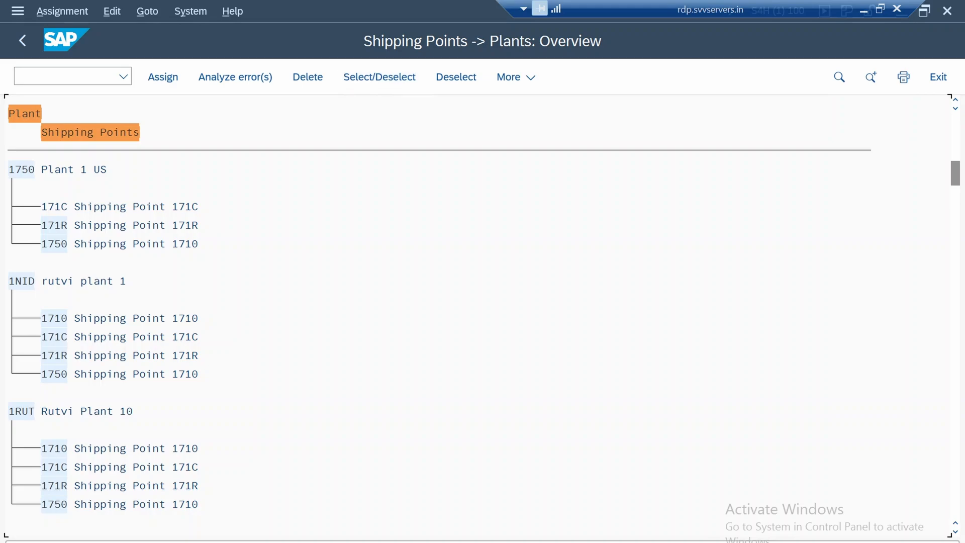
pyautogui.click(307, 77)
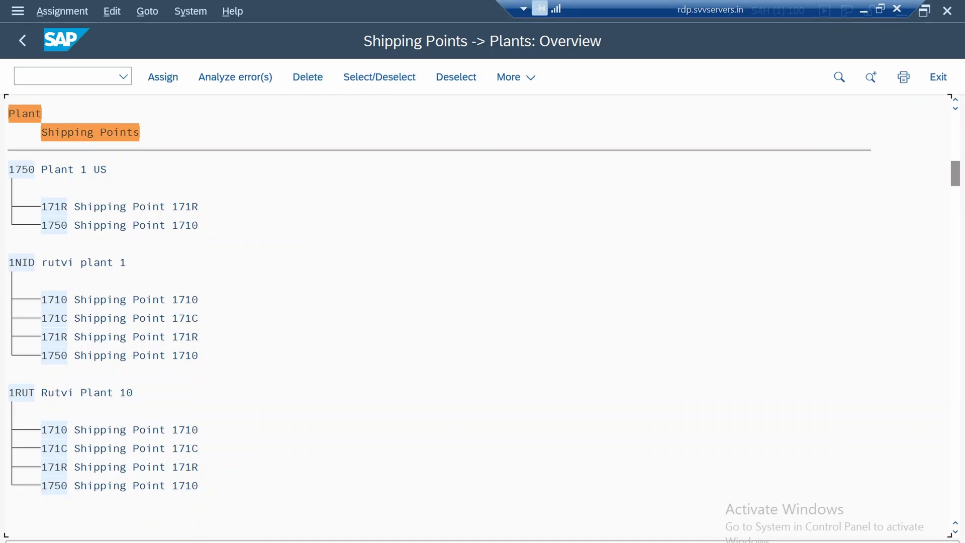
pyautogui.click(64, 207)
pyautogui.click(51, 207)
pyautogui.click(58, 207)
pyautogui.click(380, 76)
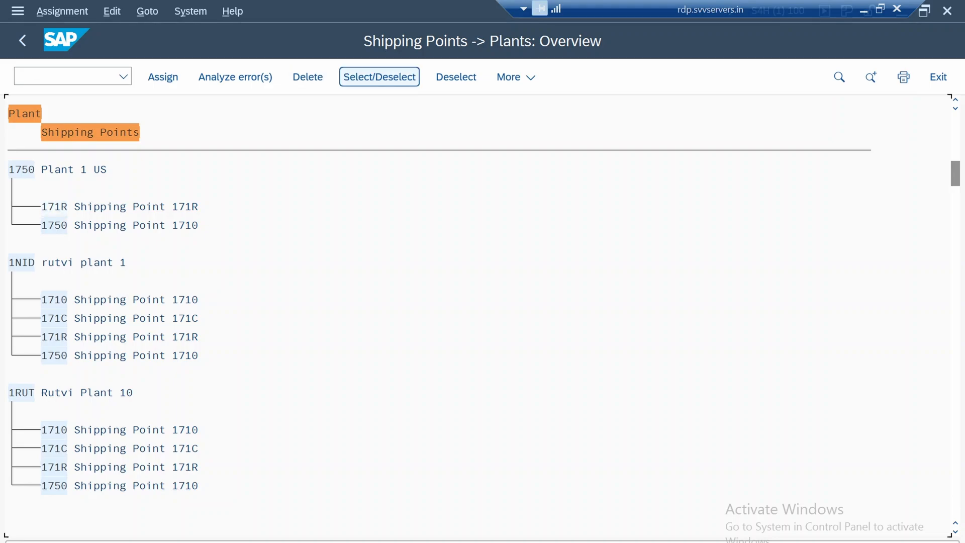
pyautogui.click(308, 77)
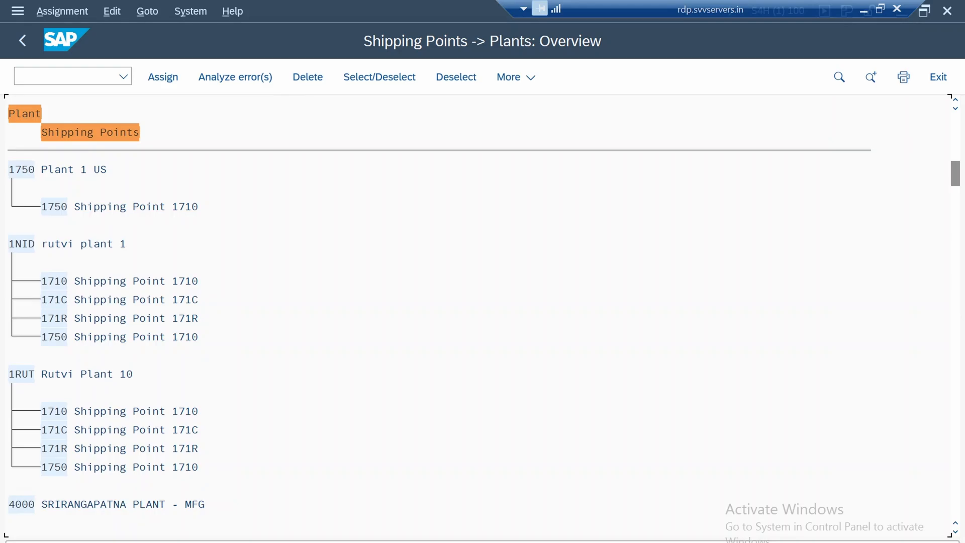
# Save the shipping point assignments of plant 1750 and return to the IMG structure
pyautogui.hotkey('ctrl', 's')
pyautogui.press('Return')
pyautogui.click(22, 40)
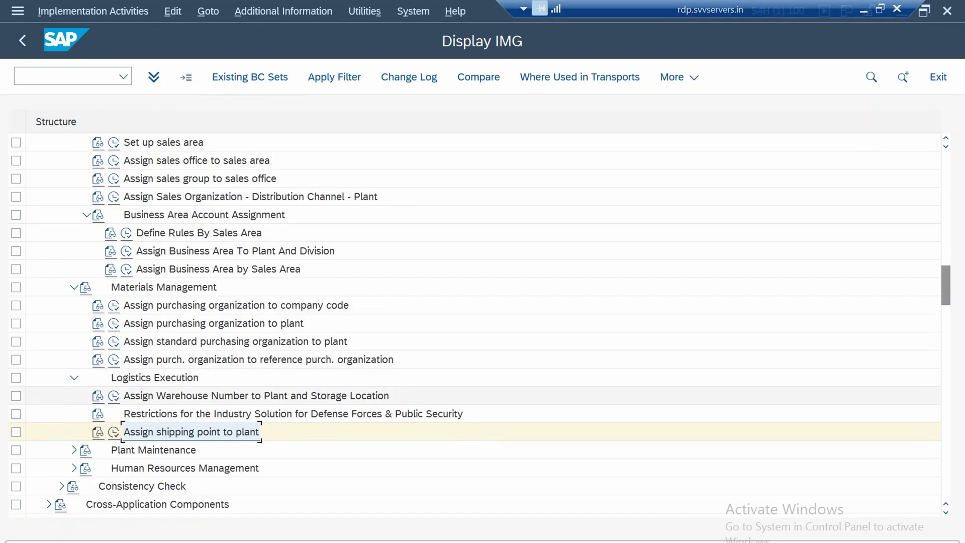
# Review the assignment activities listed under Logistics Execution, Materials Management and Business Area Account Assignment in the IMG
pyautogui.click(256, 396)
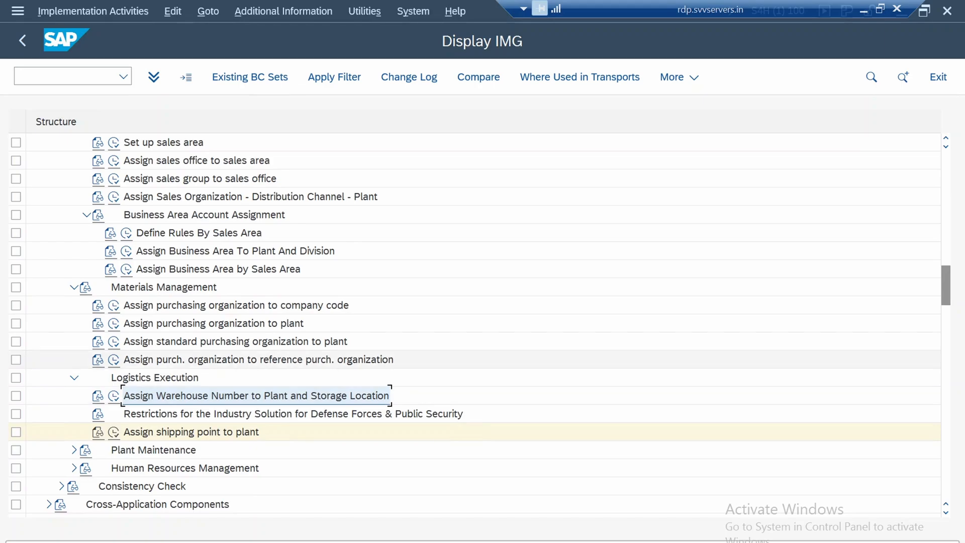
pyautogui.click(258, 360)
pyautogui.click(252, 342)
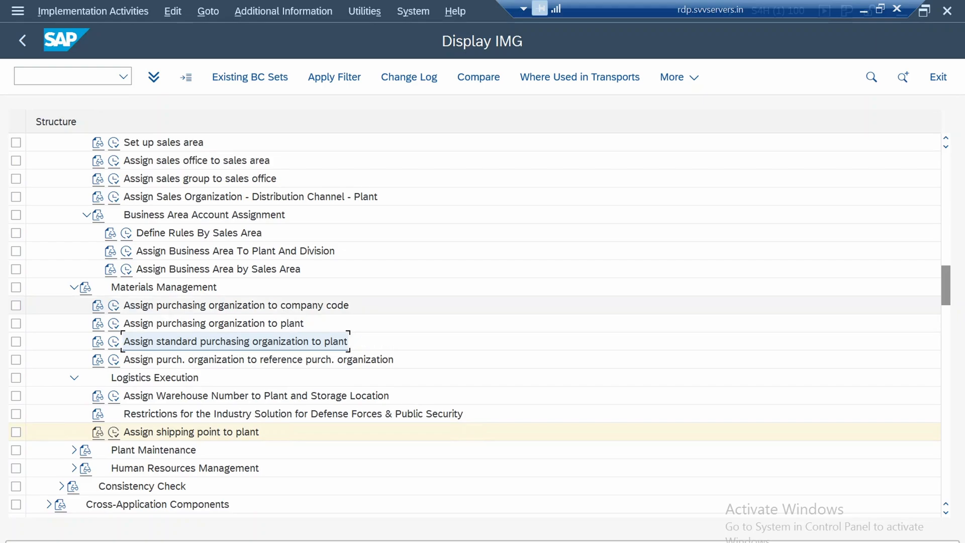
pyautogui.click(251, 306)
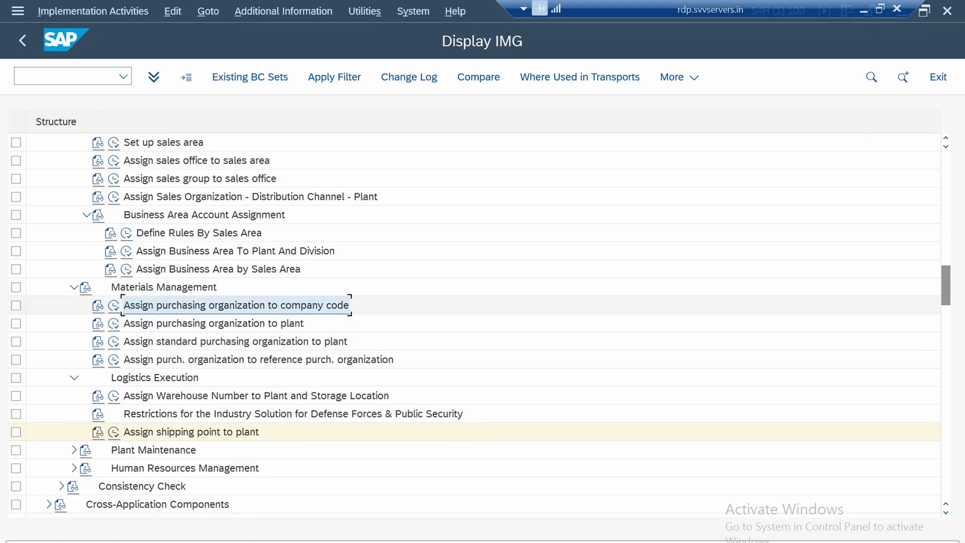
pyautogui.click(252, 324)
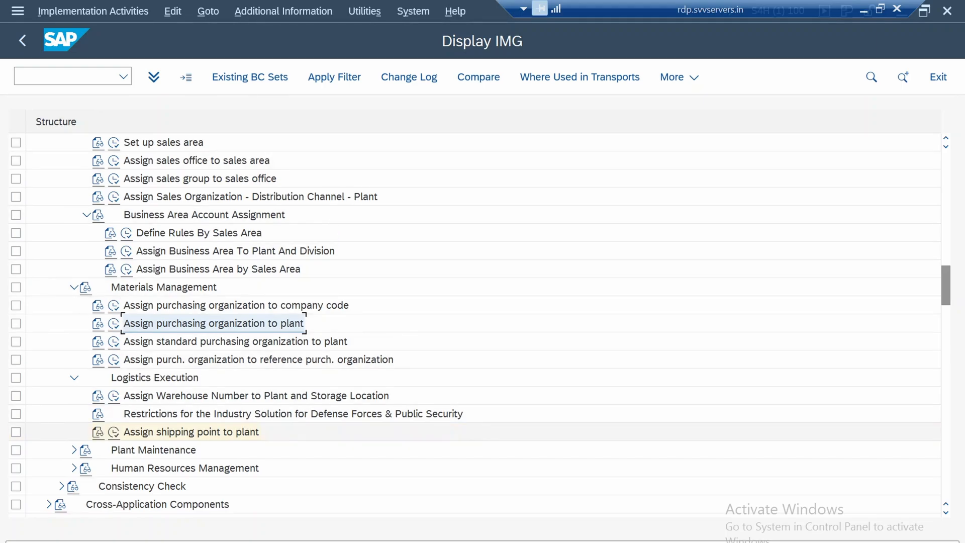
pyautogui.click(191, 432)
pyautogui.click(218, 270)
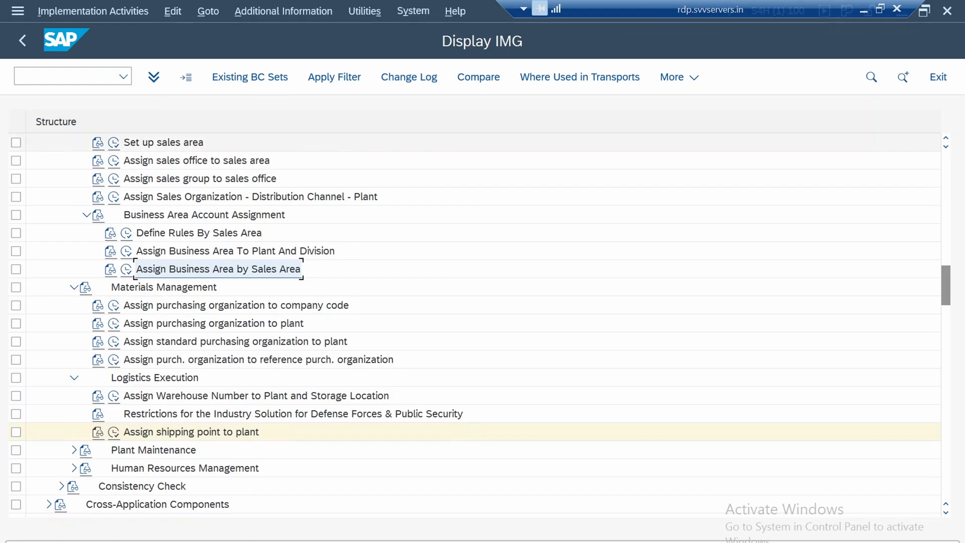
# Review the Sales and Distribution assignment activities, view the Set up sales area overview, and return to the IMG
pyautogui.scroll(3, 483, 322)
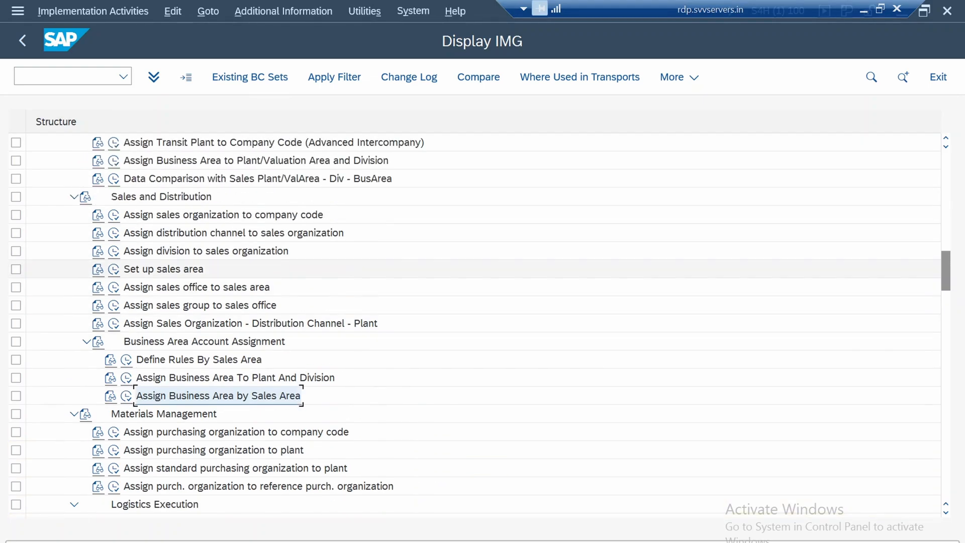
pyautogui.click(164, 269)
pyautogui.click(196, 287)
pyautogui.click(200, 306)
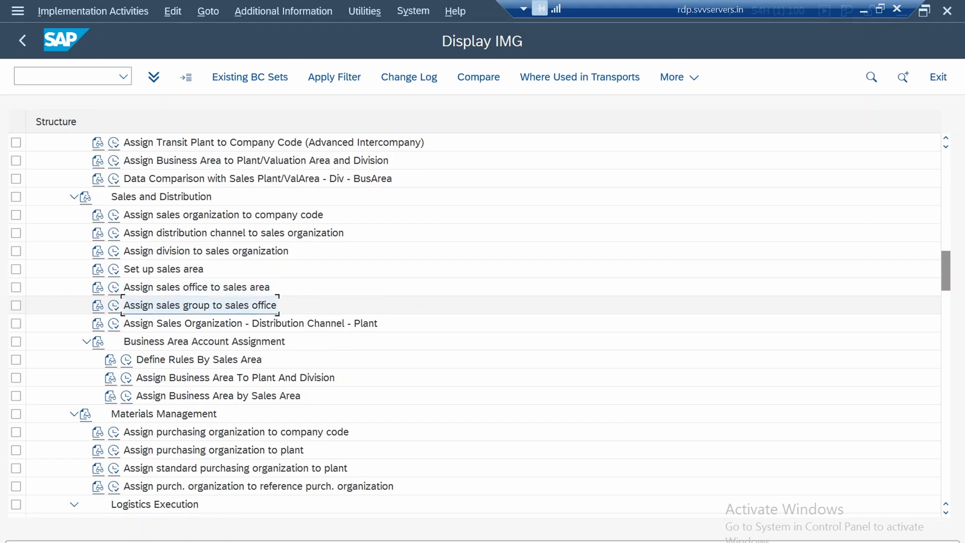
pyautogui.click(201, 252)
pyautogui.click(164, 269)
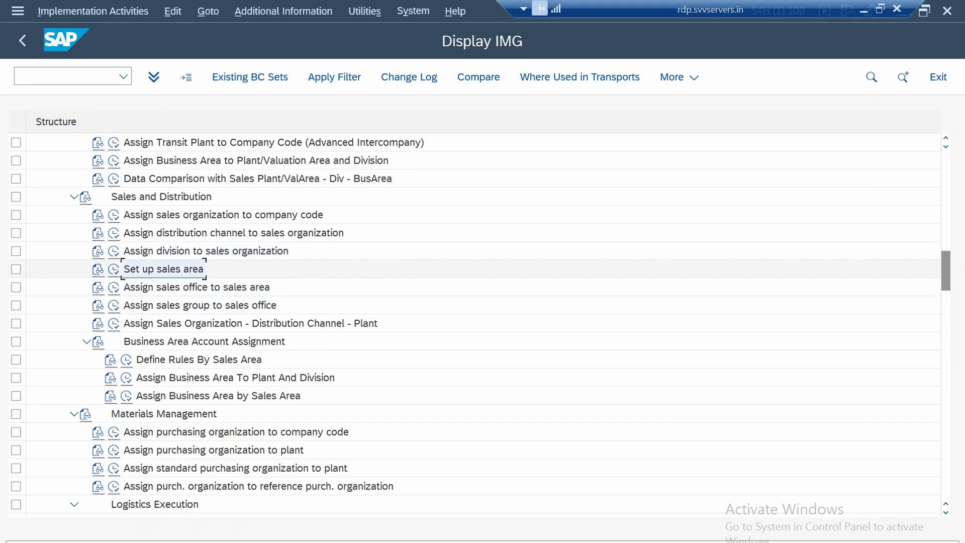
pyautogui.click(113, 269)
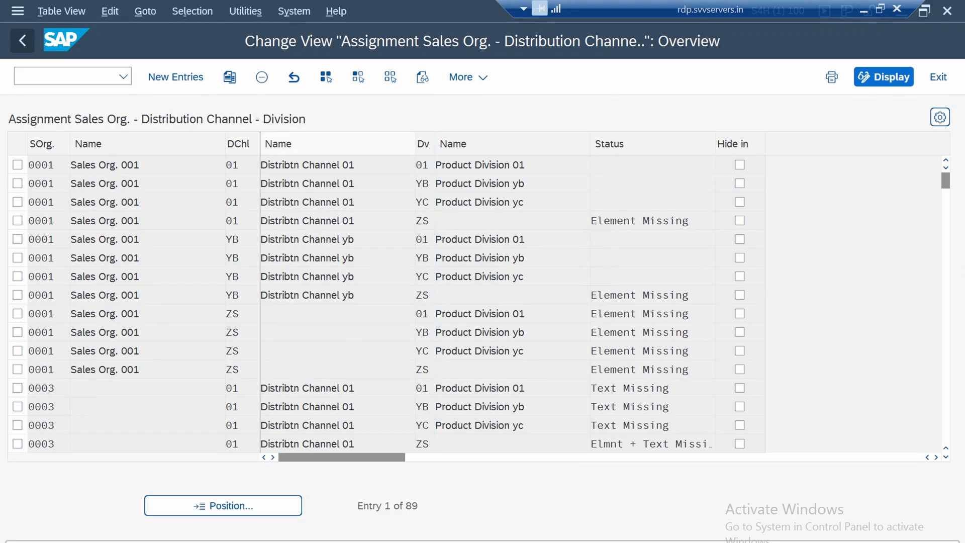
pyautogui.click(23, 41)
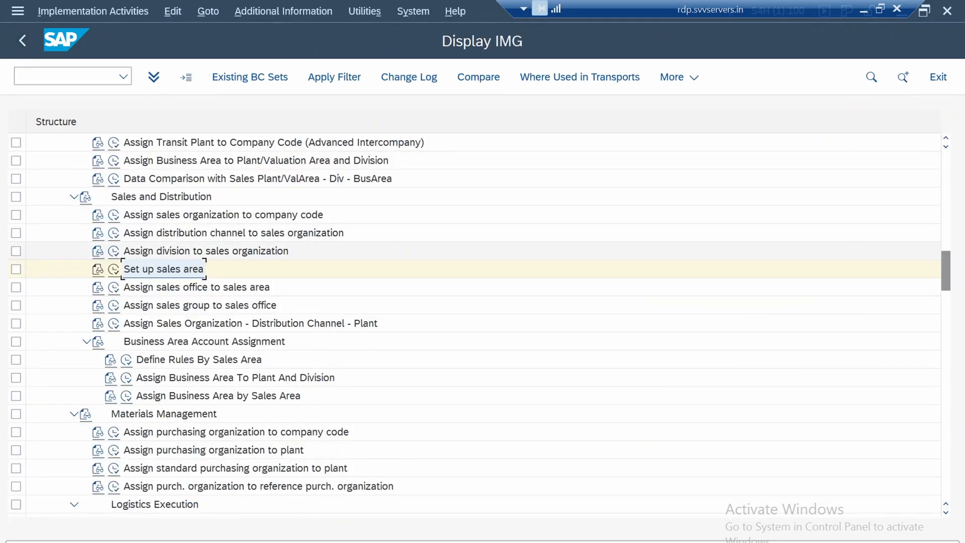
# Review the division, distribution channel, sales area, sales organization and plant-to-company-code assignment activities in the IMG structure
pyautogui.click(205, 251)
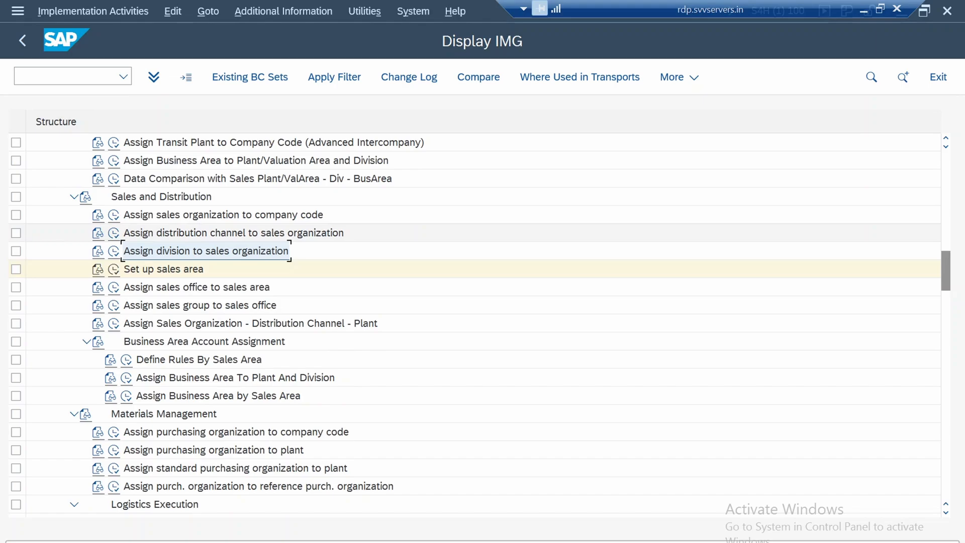
pyautogui.click(233, 233)
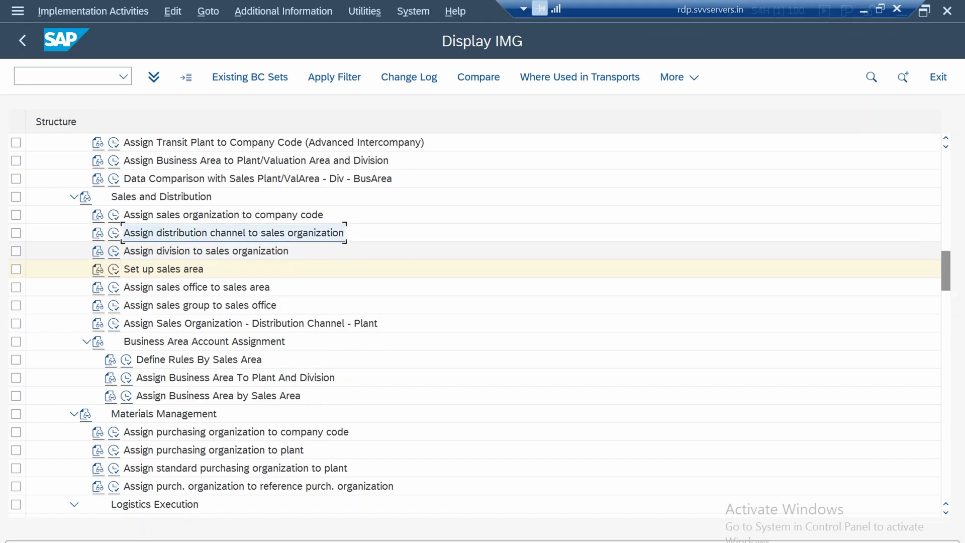
pyautogui.click(164, 269)
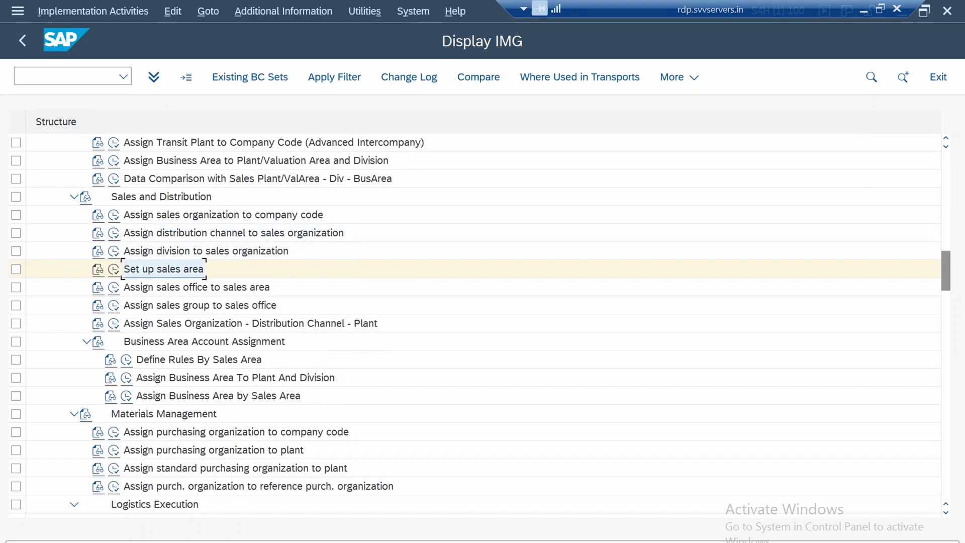
pyautogui.click(223, 215)
pyautogui.scroll(1, 223, 281)
pyautogui.scroll(5, 322, 322)
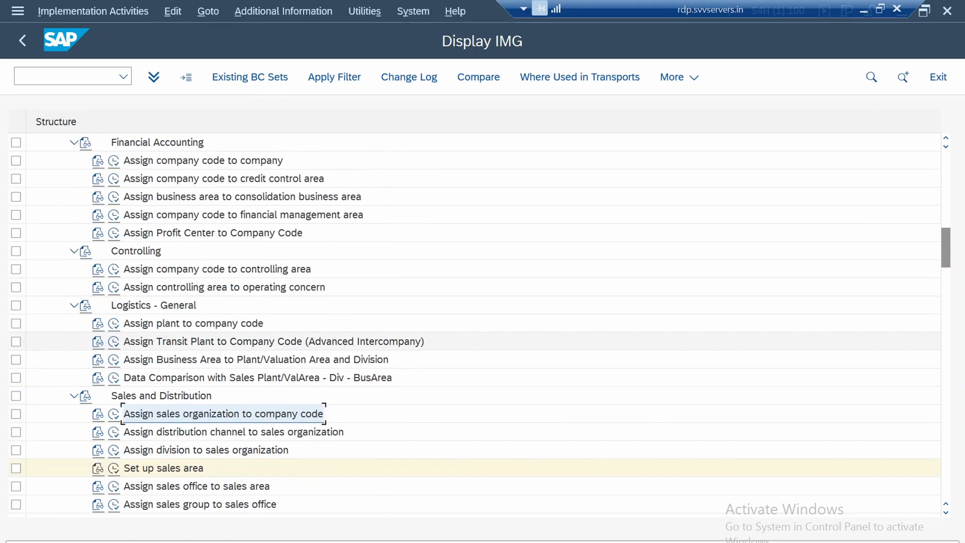
pyautogui.click(194, 324)
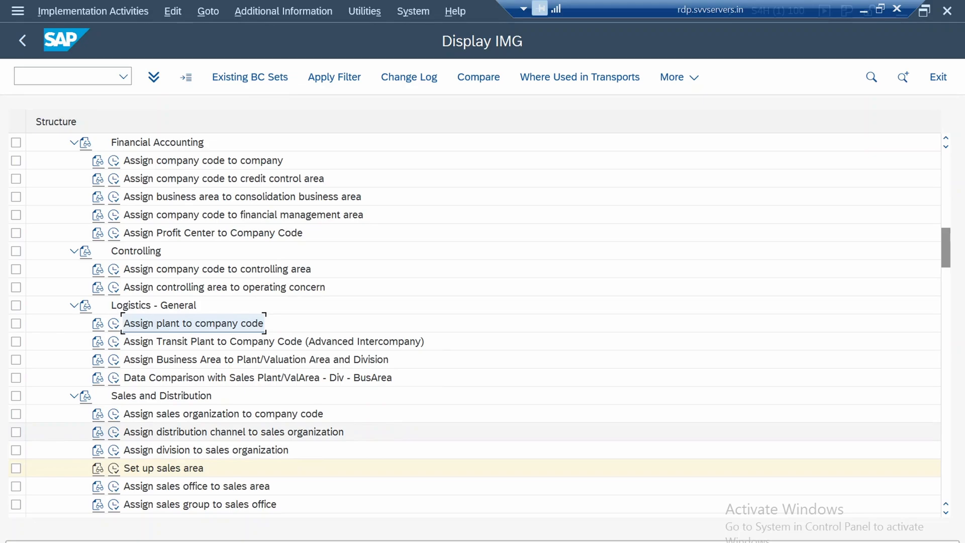
# Open the Picking Location Determination overview in a new session, and check the positioning criteria without searching for an entry
pyautogui.scroll(3, 452, 432)
pyautogui.scroll(2, 452, 433)
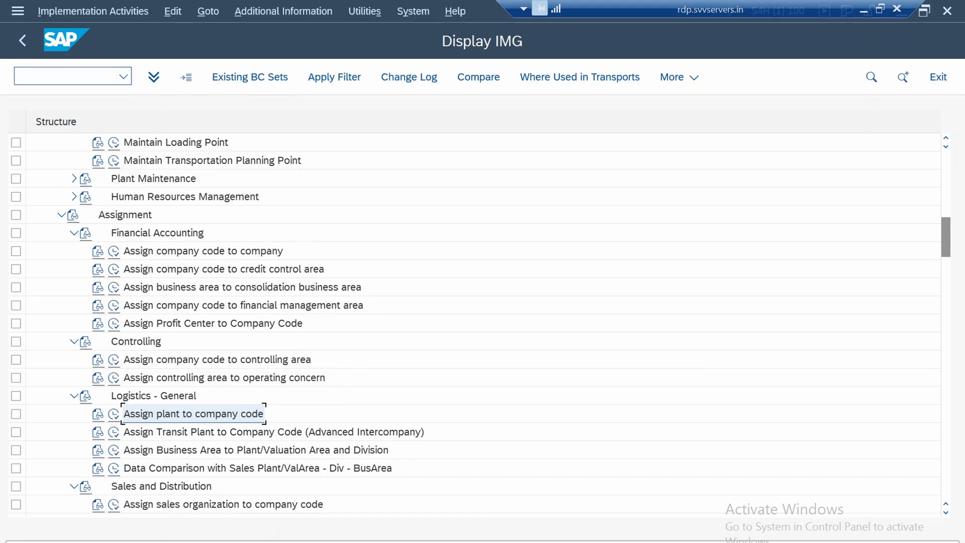
pyautogui.click(68, 76)
pyautogui.write('/o')
pyautogui.write('ox18')
pyautogui.press('Return')
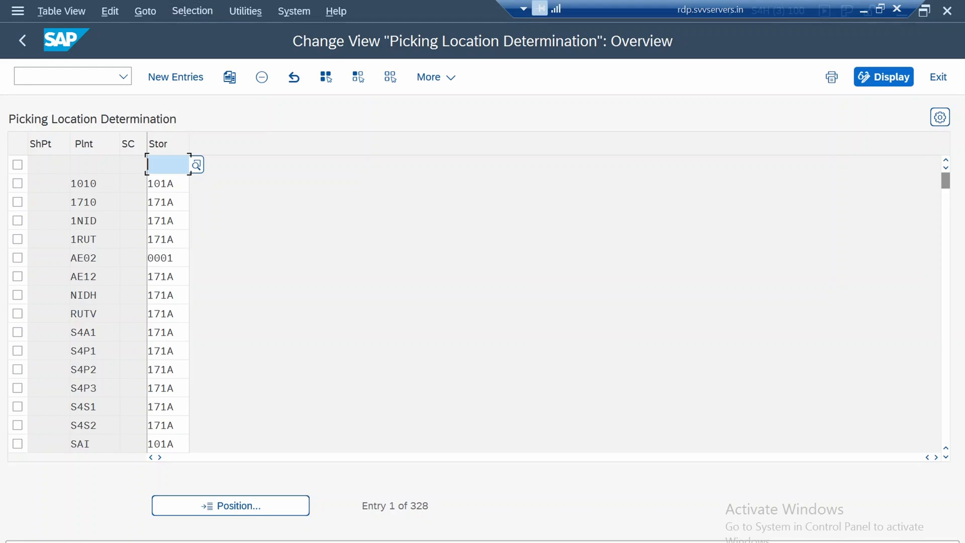
pyautogui.click(230, 505)
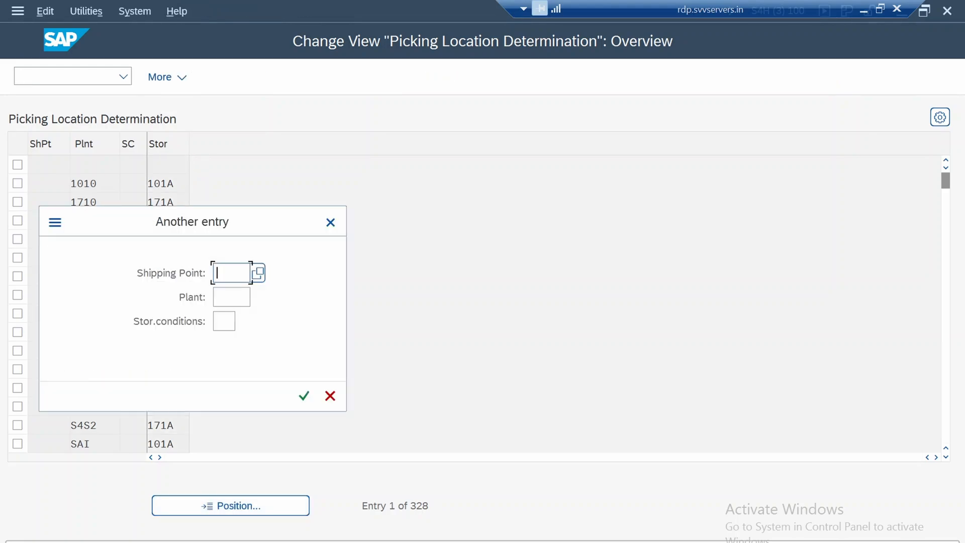
pyautogui.click(329, 396)
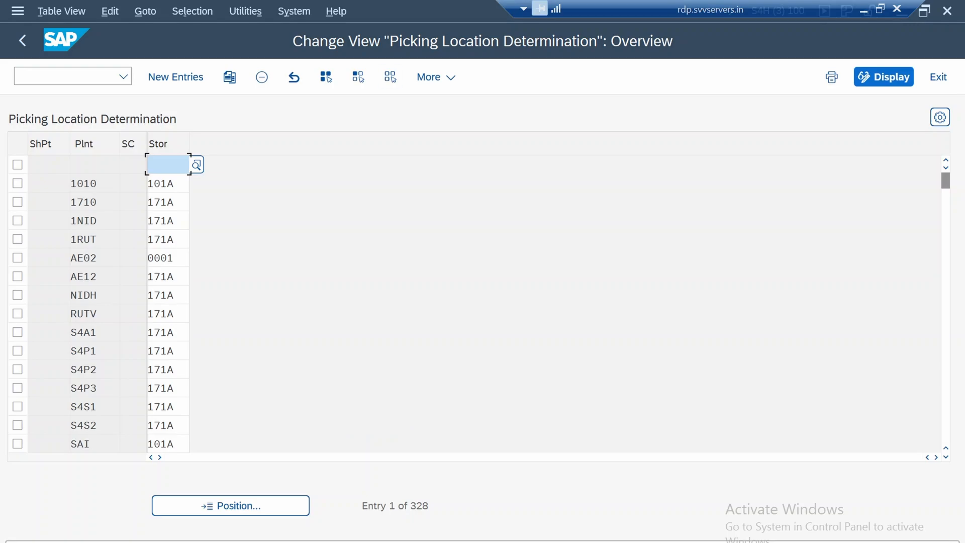
# View the possible storage conditions for plant 1010's picking location entry, and leave the overview
pyautogui.click(133, 184)
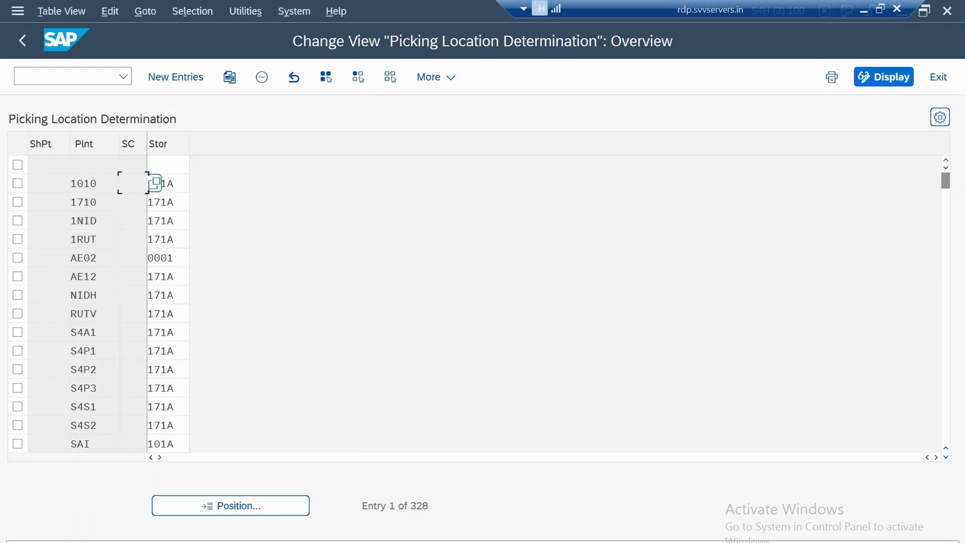
pyautogui.press('F4')
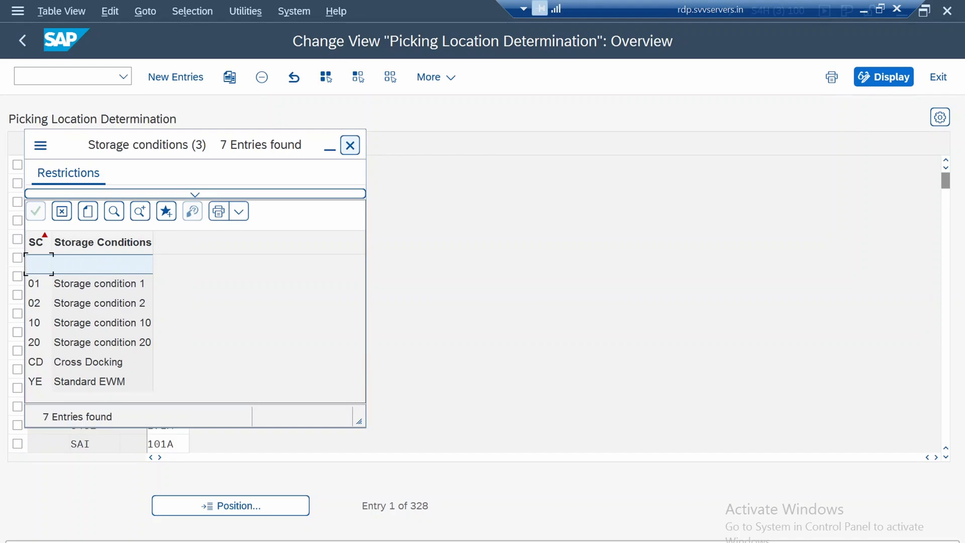
pyautogui.click(351, 145)
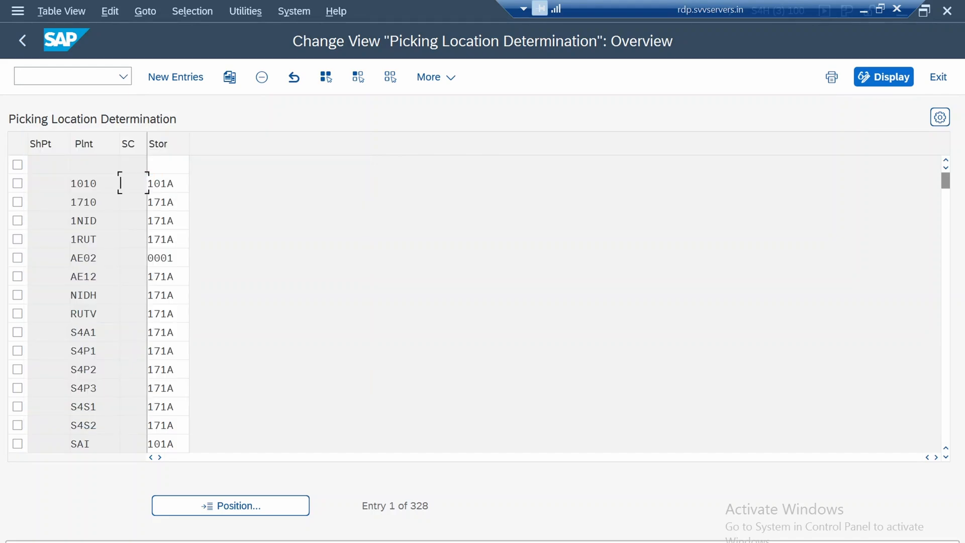
pyautogui.click(133, 202)
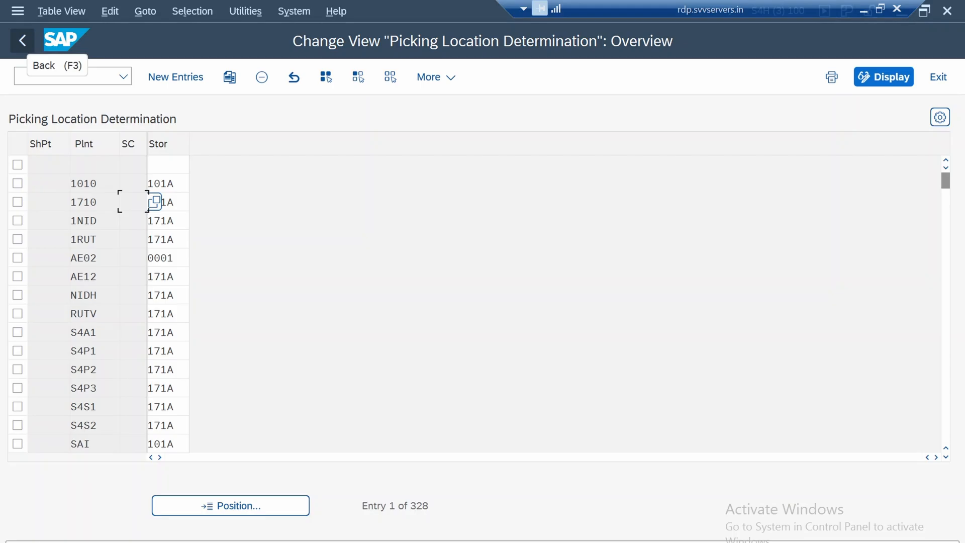
pyautogui.click(22, 41)
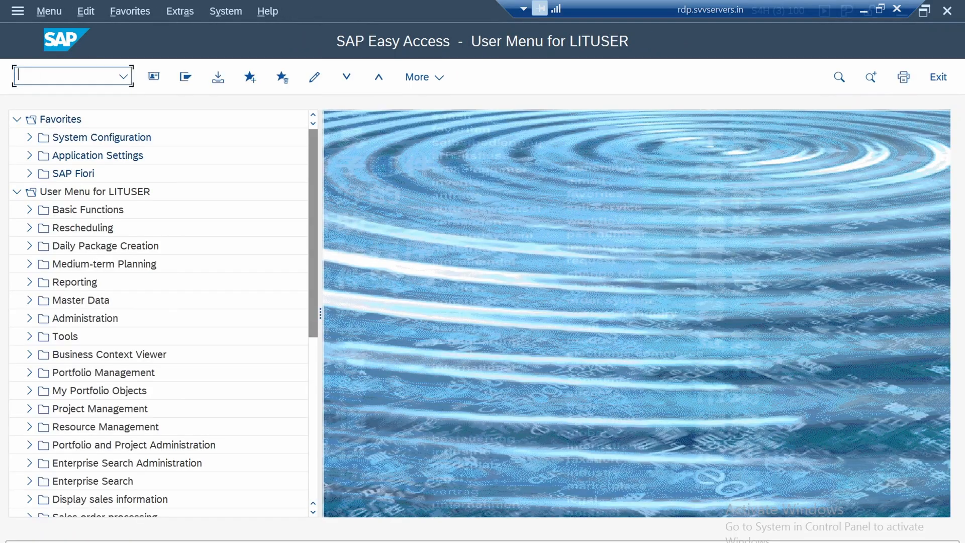
# Open the Shipping Point Determination overview and examine the entry for plant 1750 with loading group 0001
pyautogui.write('va02')
pyautogui.press('Return')
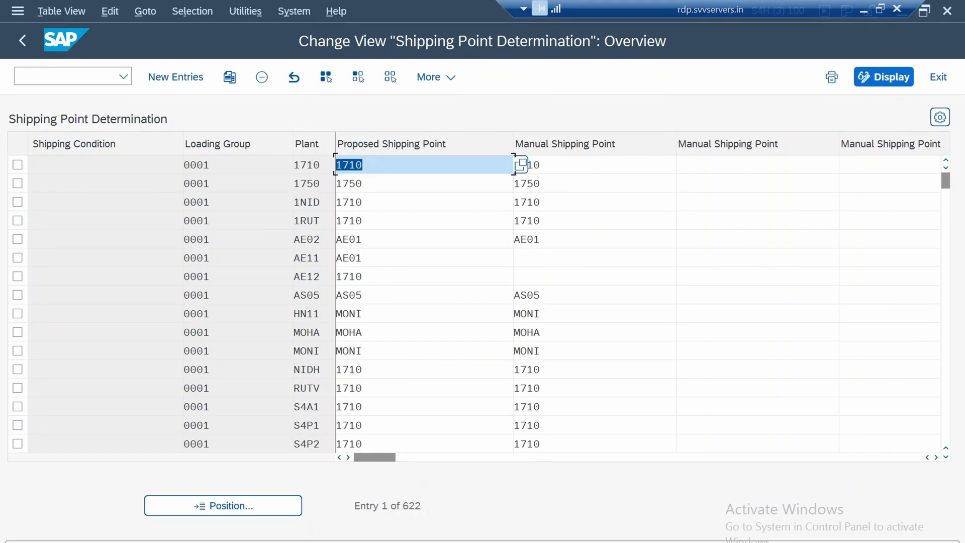
pyautogui.click(337, 183)
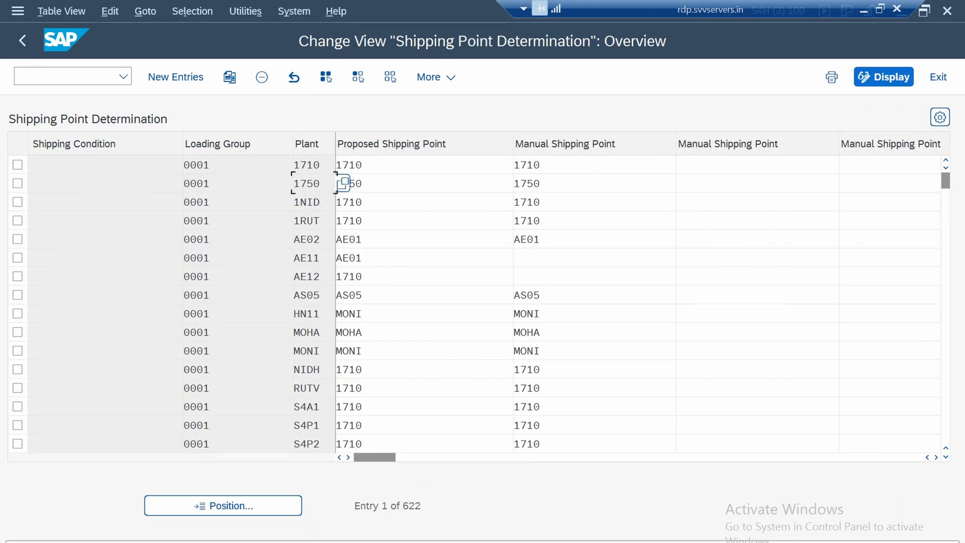
pyautogui.click(295, 183)
# Review the list of possible shipping conditions for plant 1750's entry, and return to SAP Easy Access
pyautogui.click(105, 202)
pyautogui.press('F4')
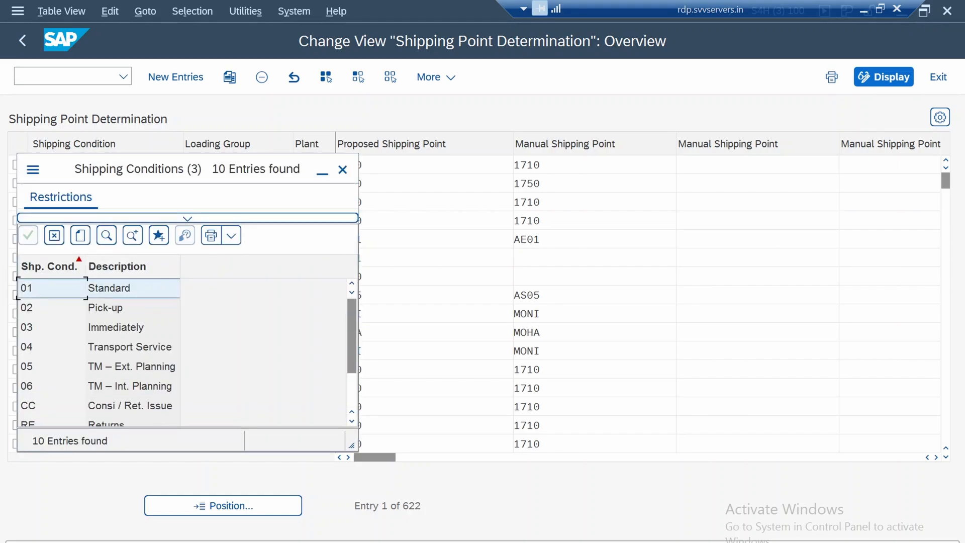
pyautogui.scroll(-2, 181, 352)
pyautogui.scroll(2, 181, 351)
pyautogui.click(342, 170)
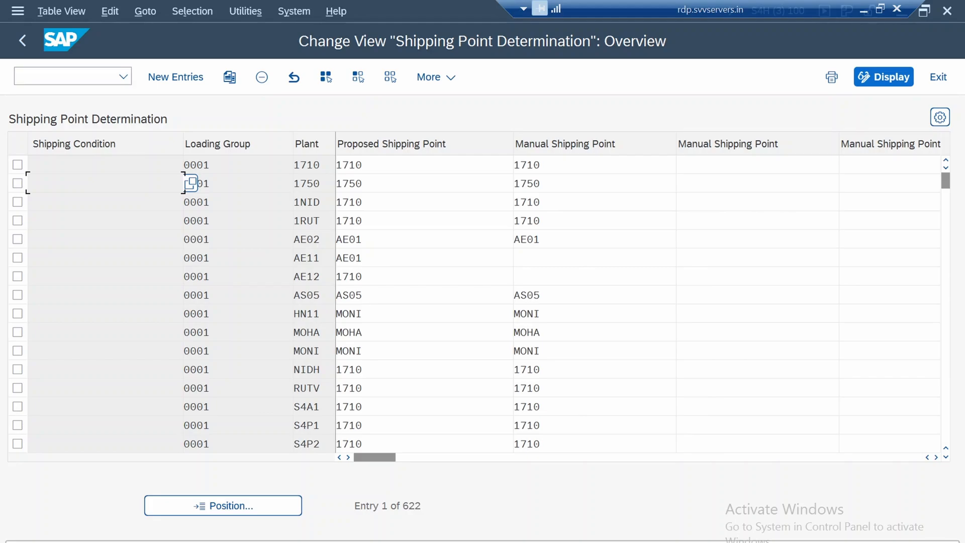
pyautogui.click(23, 40)
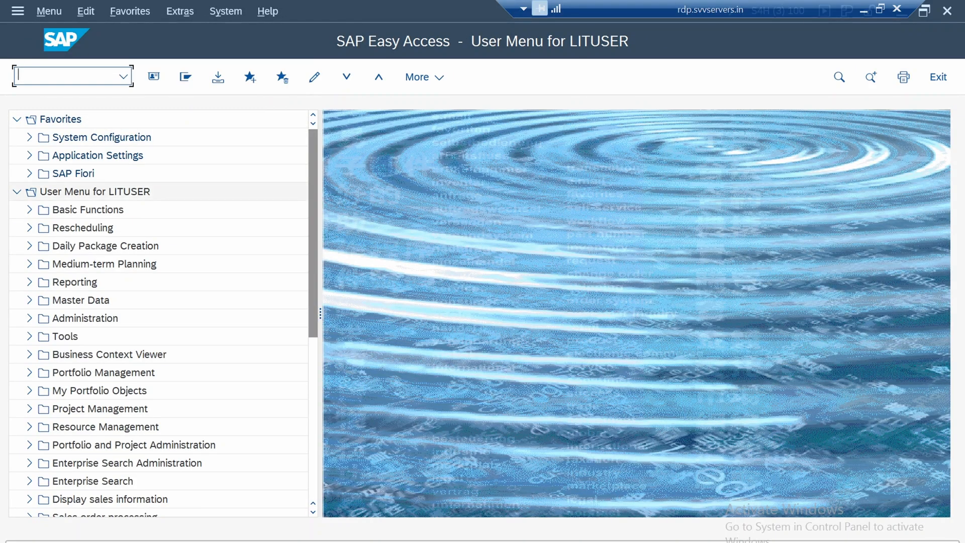
# Start transaction EC01 and open the object lists for navigating the company code organizational structure
pyautogui.click(451, 218)
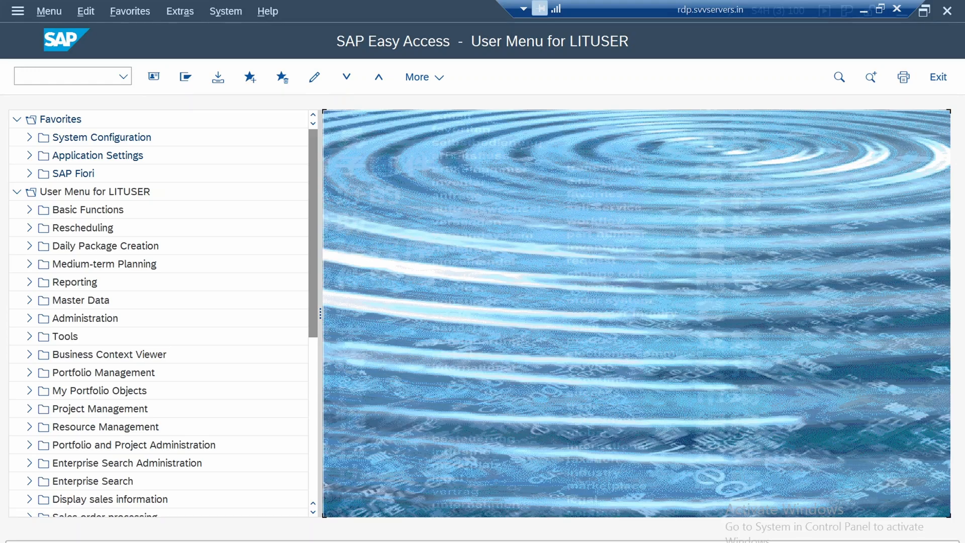
pyautogui.moveTo(321, 177); pyautogui.dragTo(304, 177)
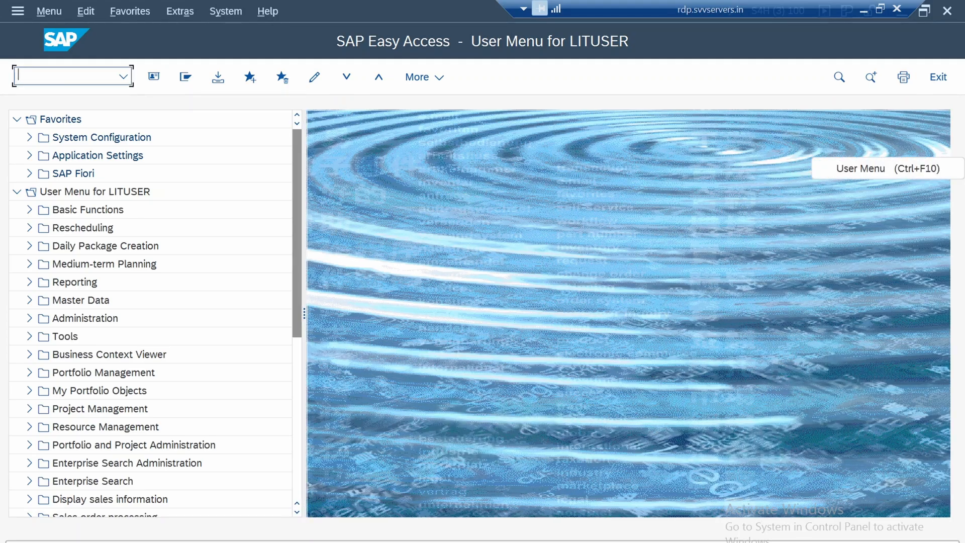
pyautogui.write('ec01')
pyautogui.press('Return')
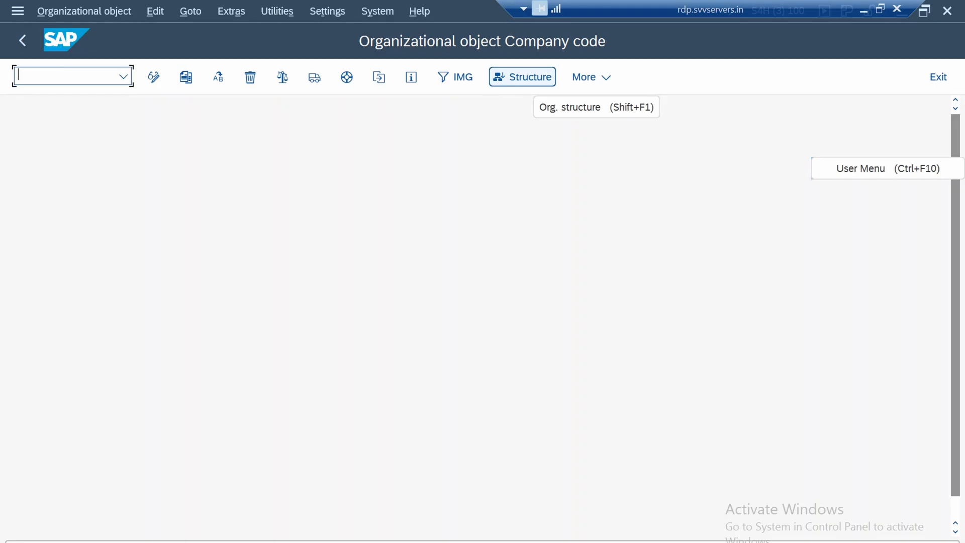
pyautogui.click(522, 76)
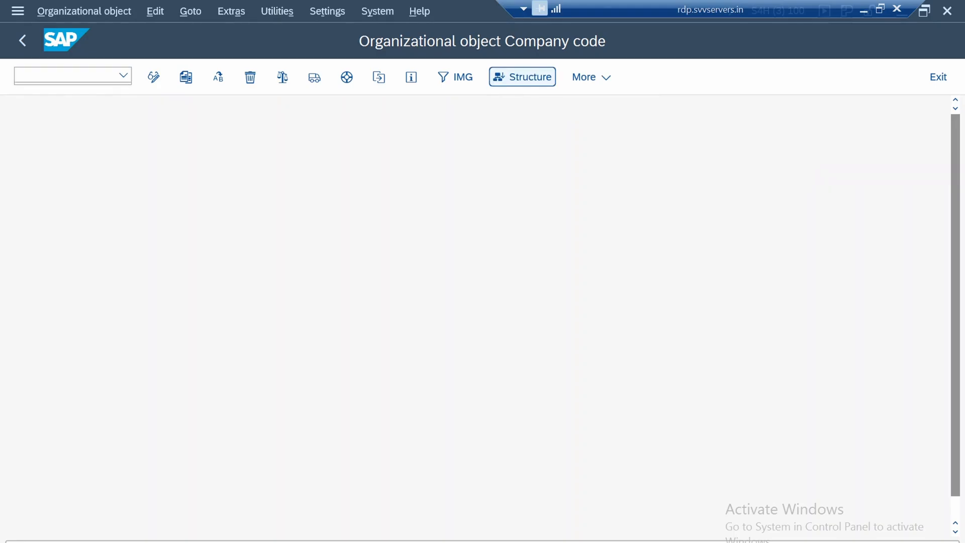
pyautogui.press('F1')
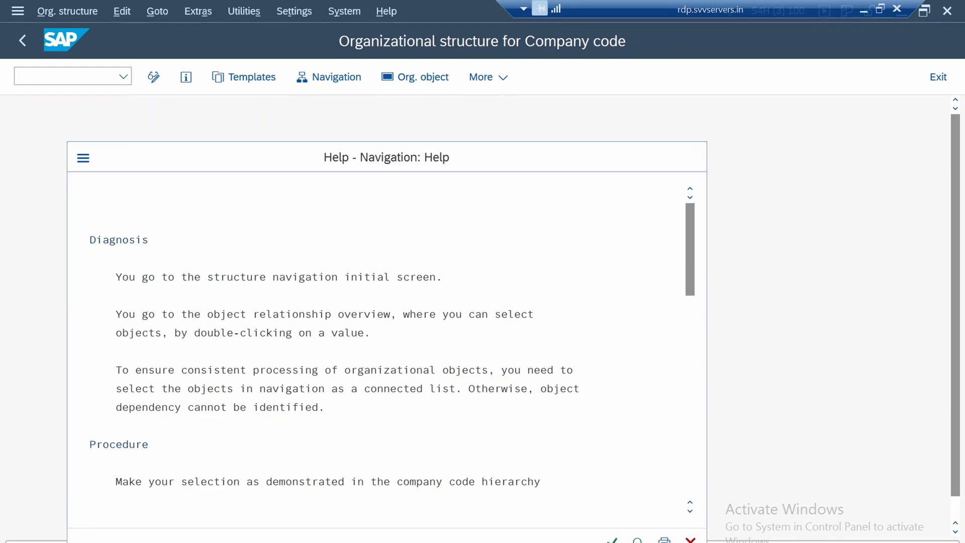
pyautogui.press('Return')
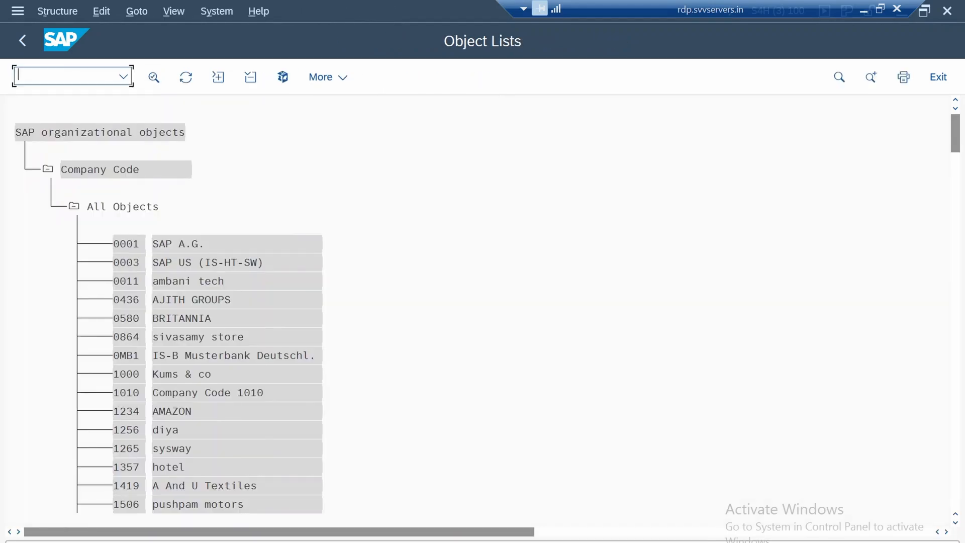
# Search the object list for 1750 and open the structure navigation of Company Code 1750
pyautogui.hotkey('ctrl', 'f')
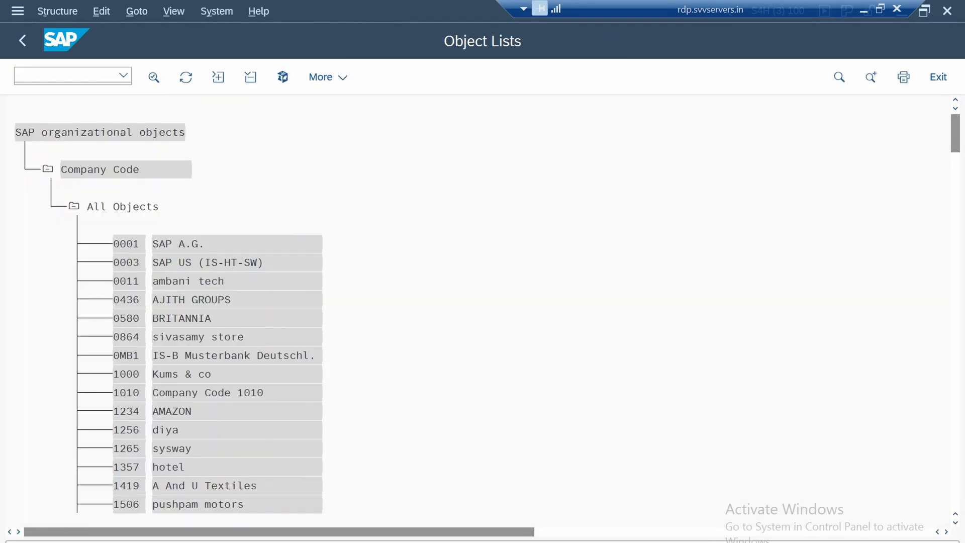
pyautogui.click(252, 273)
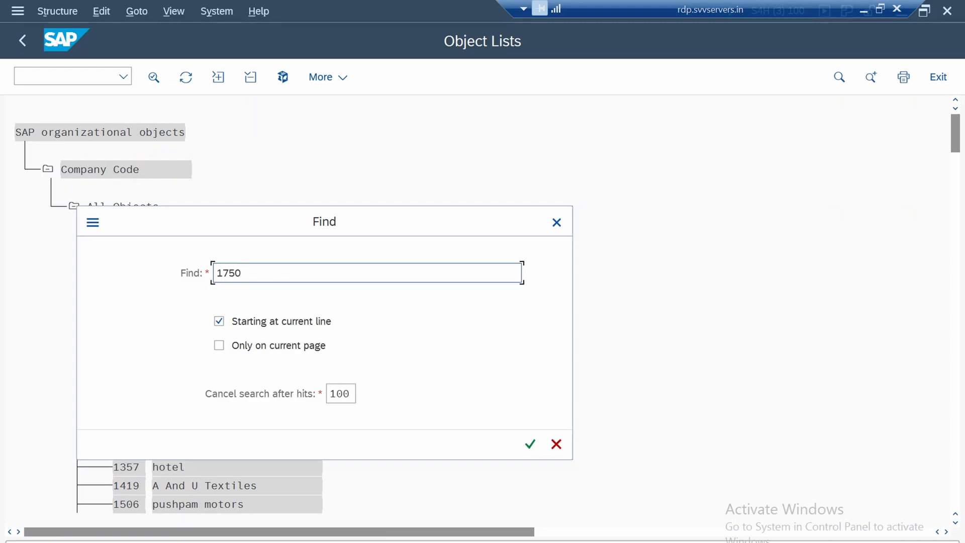
pyautogui.press('Return')
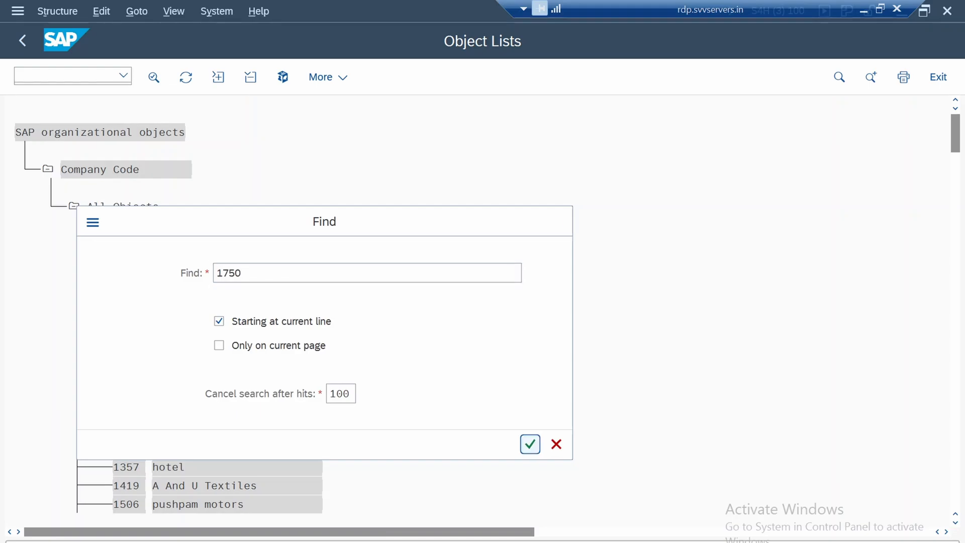
pyautogui.click(264, 98)
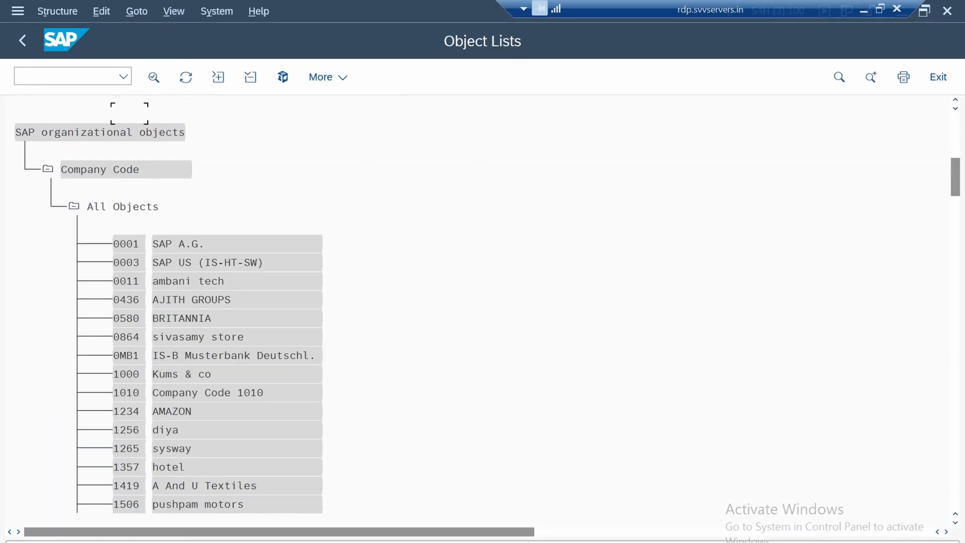
pyautogui.click(136, 113)
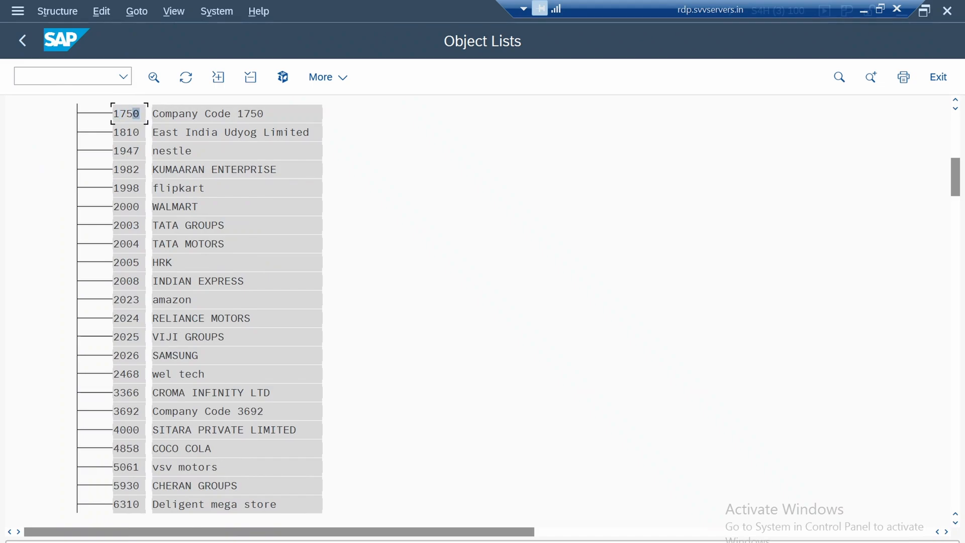
pyautogui.doubleClick(133, 113)
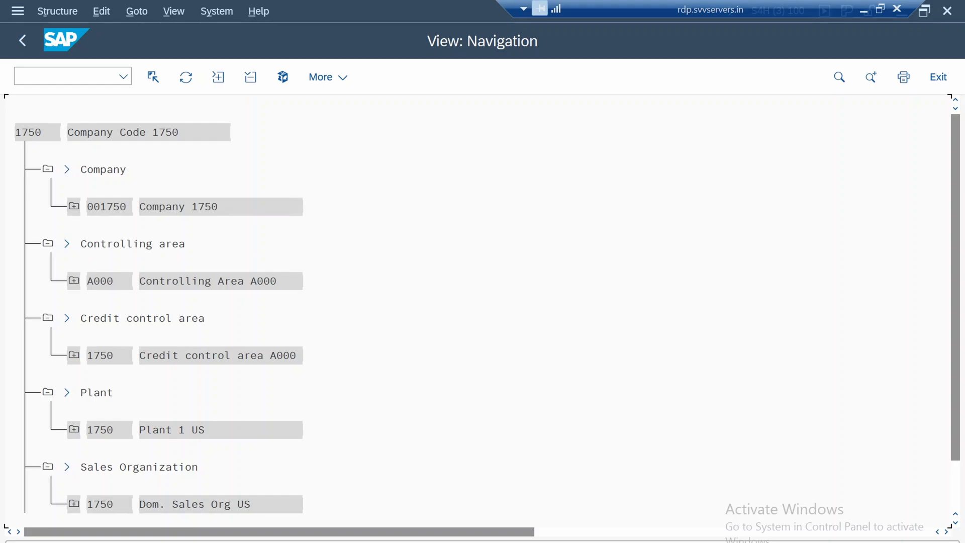
# Examine the objects assigned to company code 1750, briefly expanding credit control area 1750 to view its company code
pyautogui.scroll(-1, 483, 312)
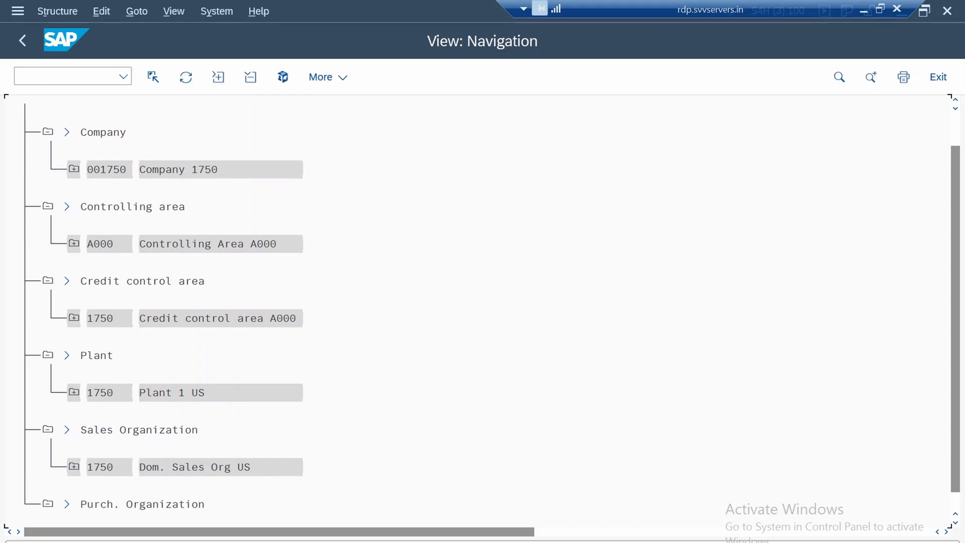
pyautogui.click(74, 318)
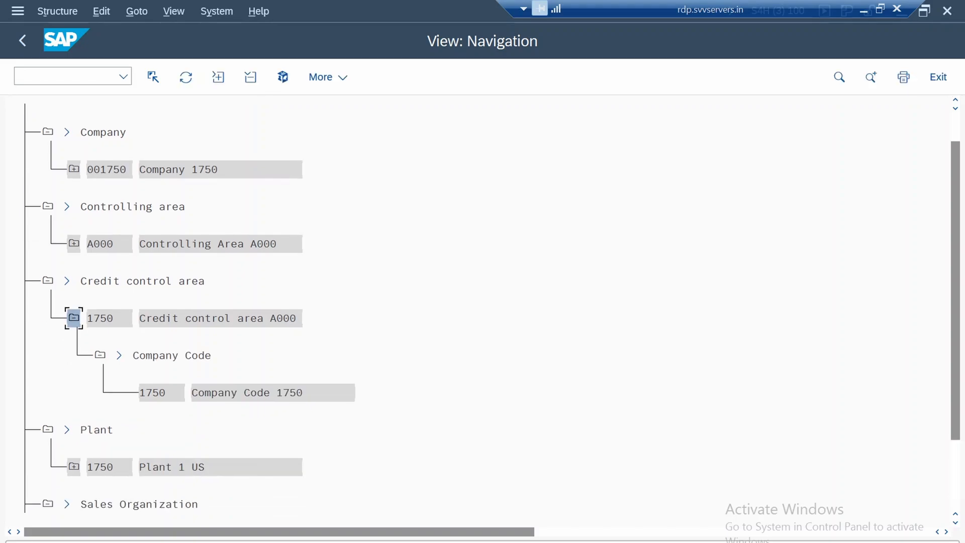
pyautogui.click(74, 318)
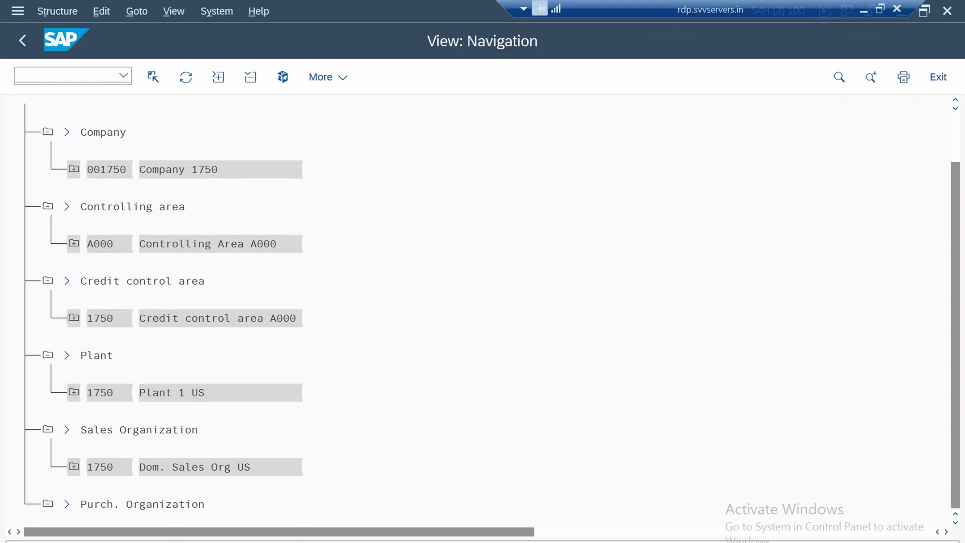
pyautogui.scroll(-1, 483, 312)
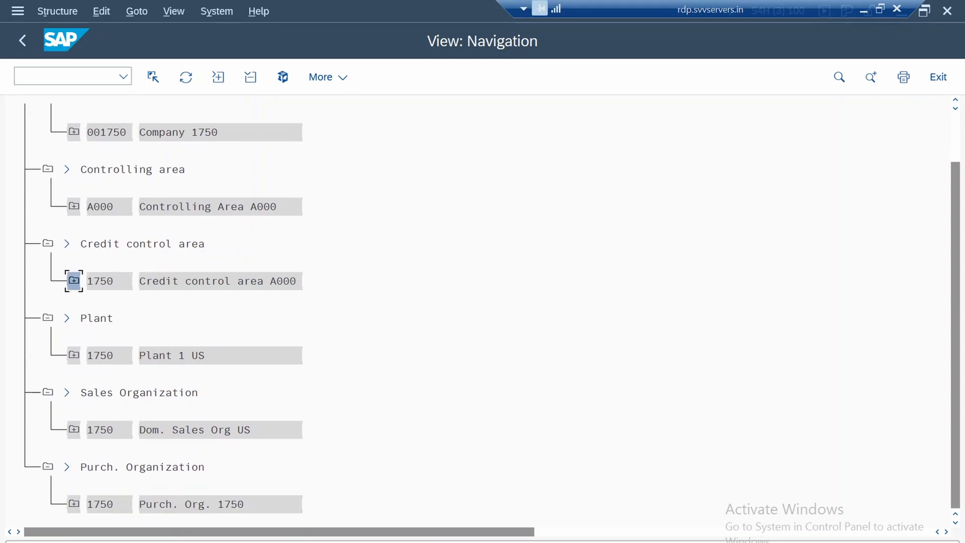
# Expand sales organization 1750 through distribution chain 1750 10 and sales area 1750 10 00 down to its sales office
pyautogui.click(74, 430)
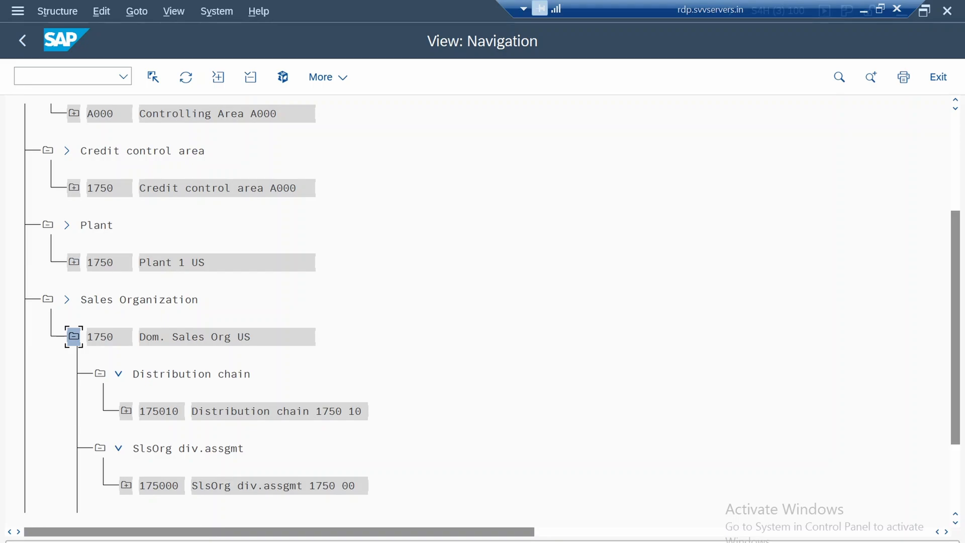
pyautogui.click(127, 411)
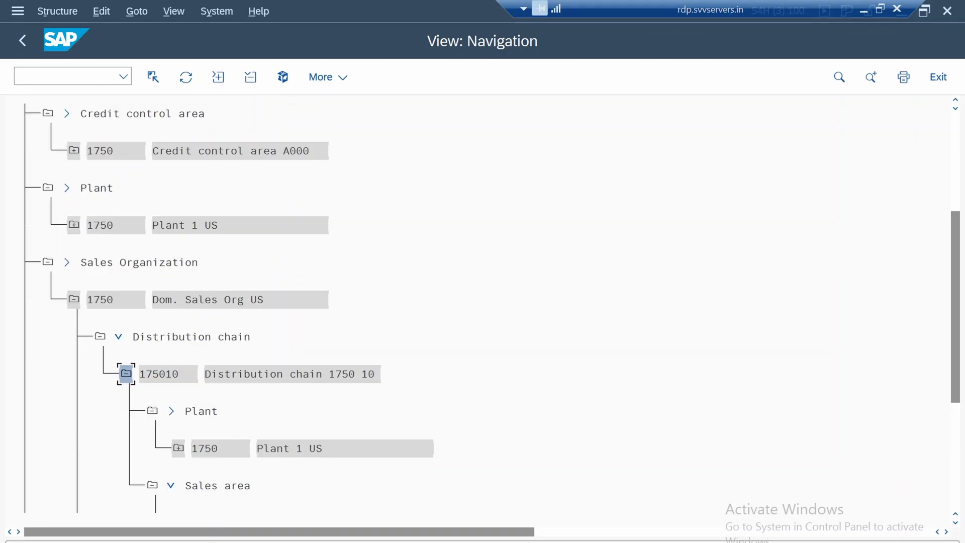
pyautogui.scroll(-3, 483, 301)
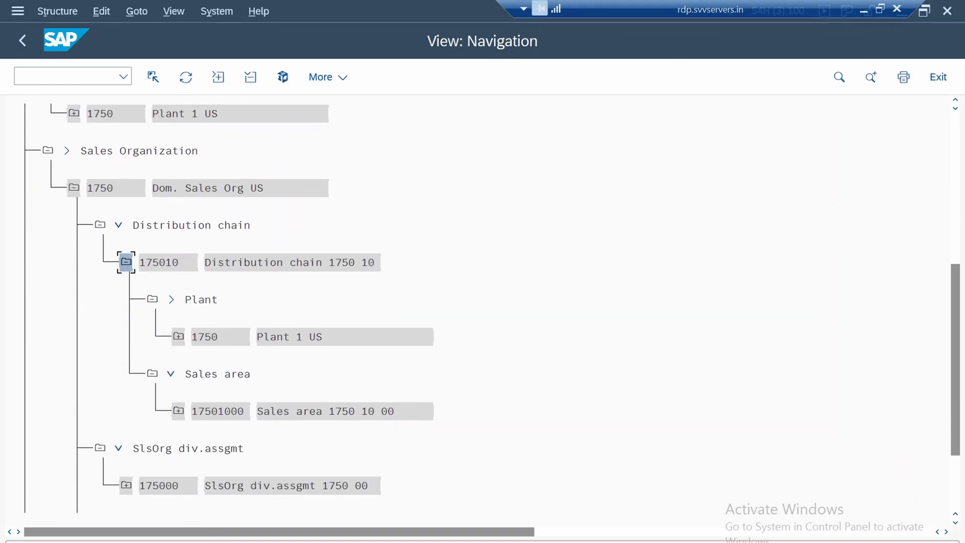
pyautogui.click(179, 411)
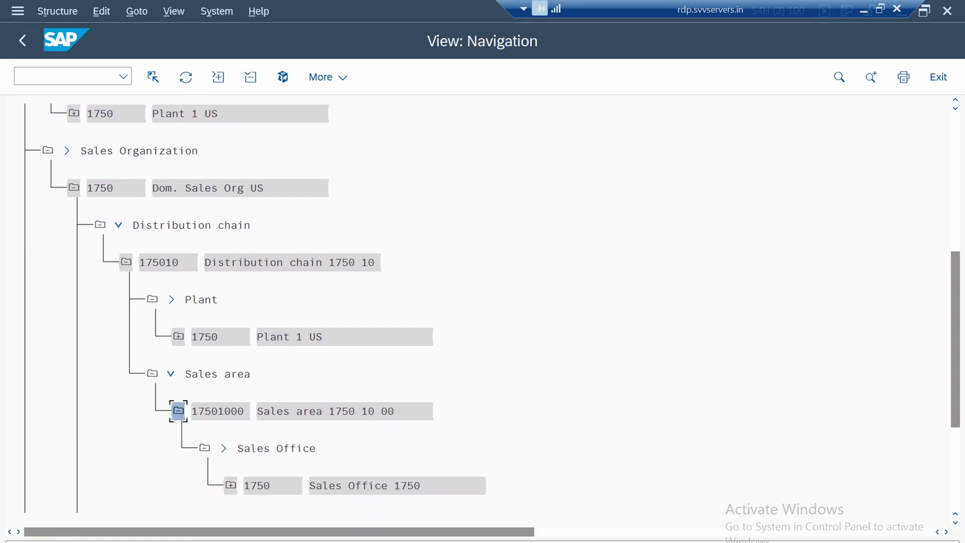
pyautogui.scroll(-3, 179, 411)
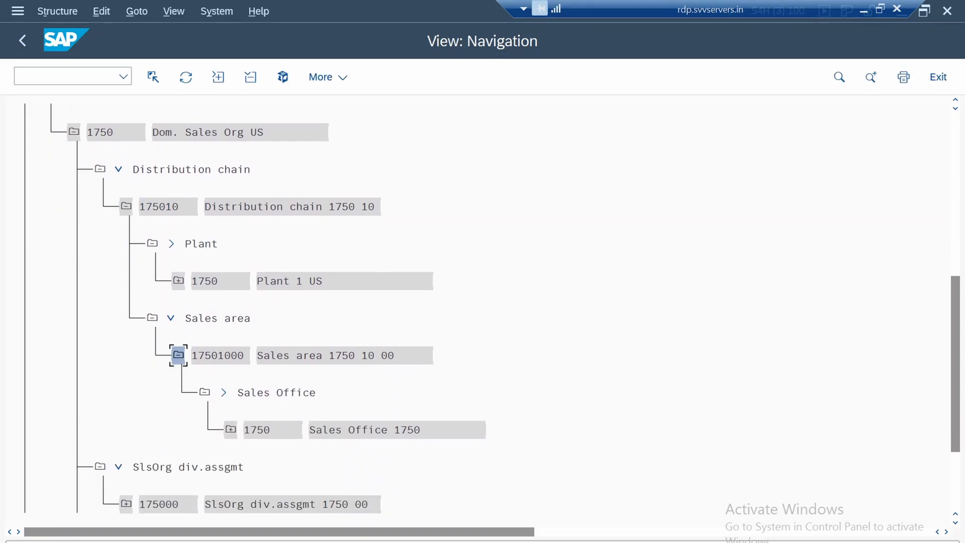
# Expand sales office 1750 beneath sales area 1750 10 00 to view its assigned organizational objects
pyautogui.click(231, 430)
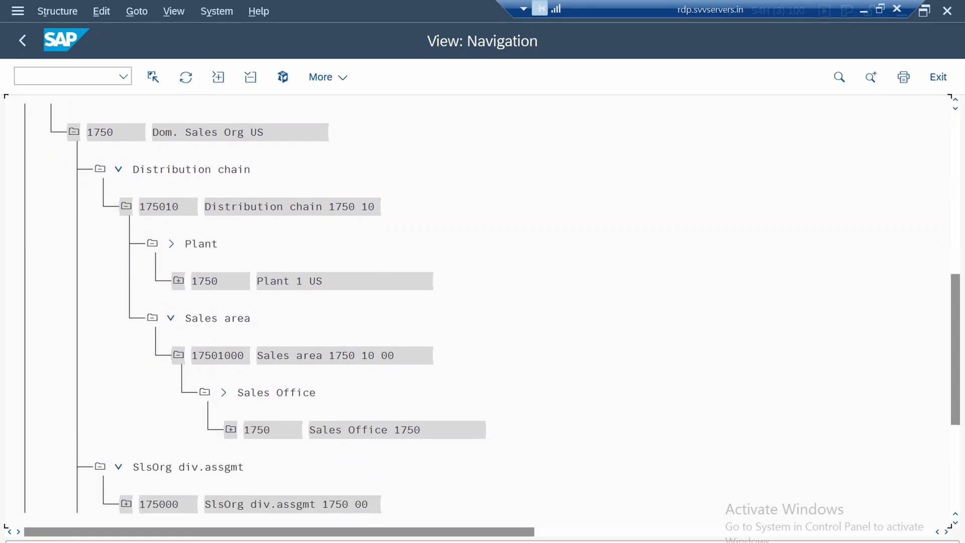
pyautogui.scroll(1, 227, 399)
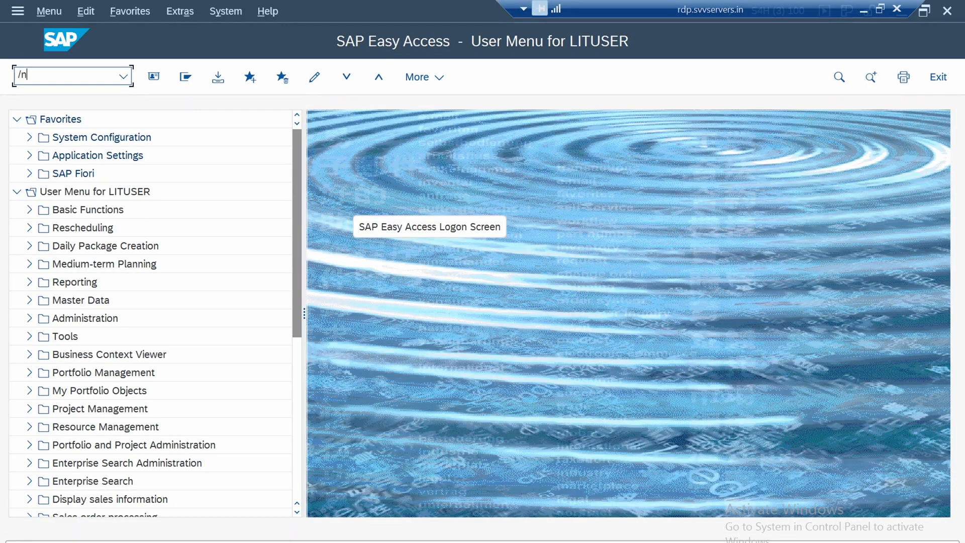
# Open the company code overview in display-only mode, locate company code 1750 in the list, and return to SAP Easy Access
pyautogui.write('va02')
pyautogui.press('Return')
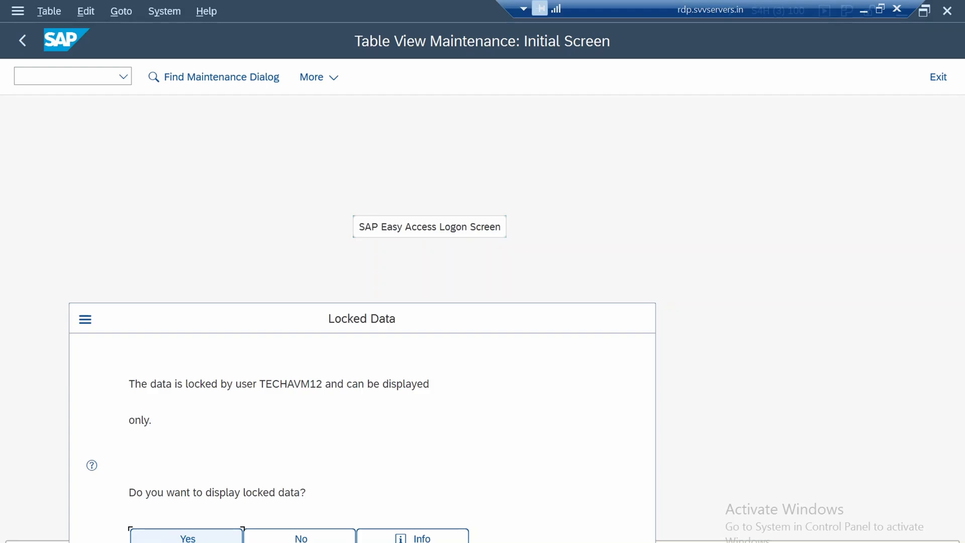
pyautogui.click(188, 538)
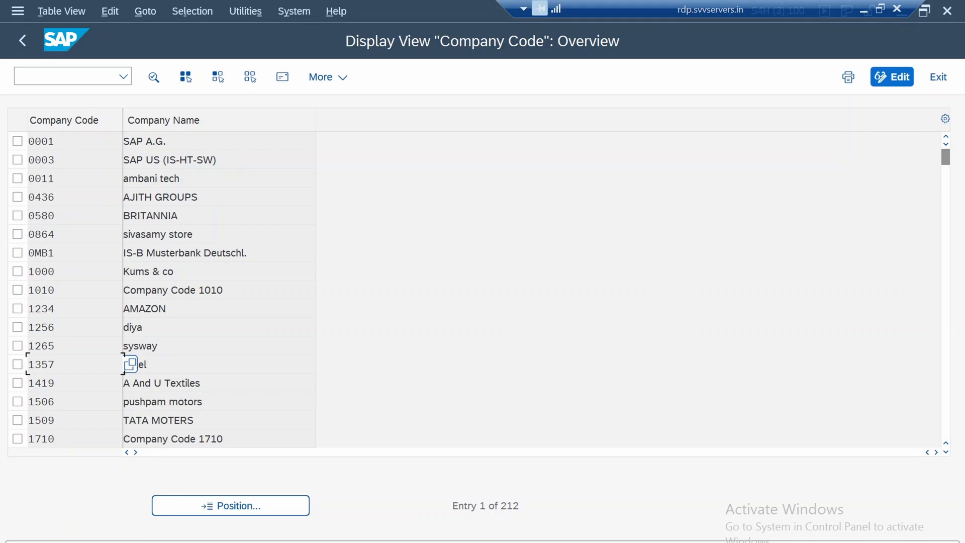
pyautogui.scroll(-1, 129, 363)
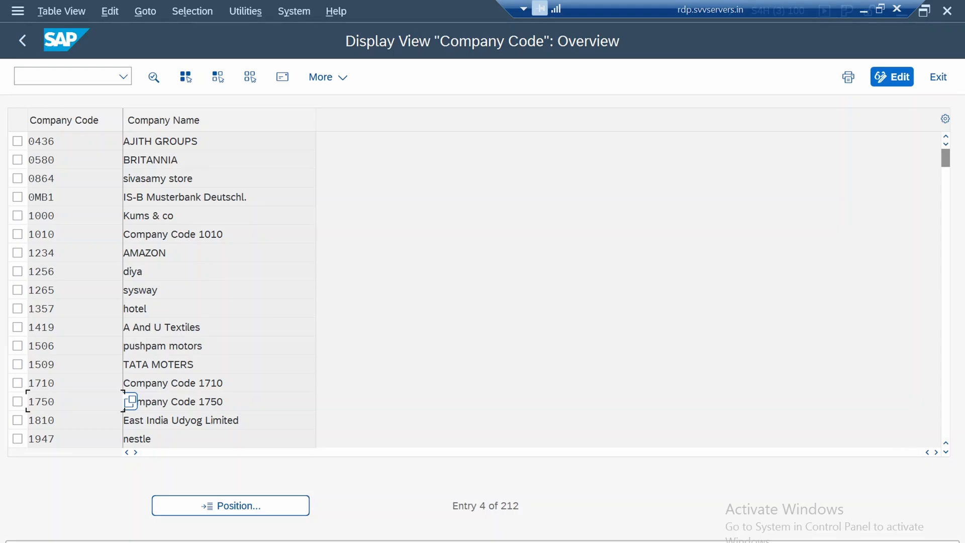
pyautogui.click(22, 40)
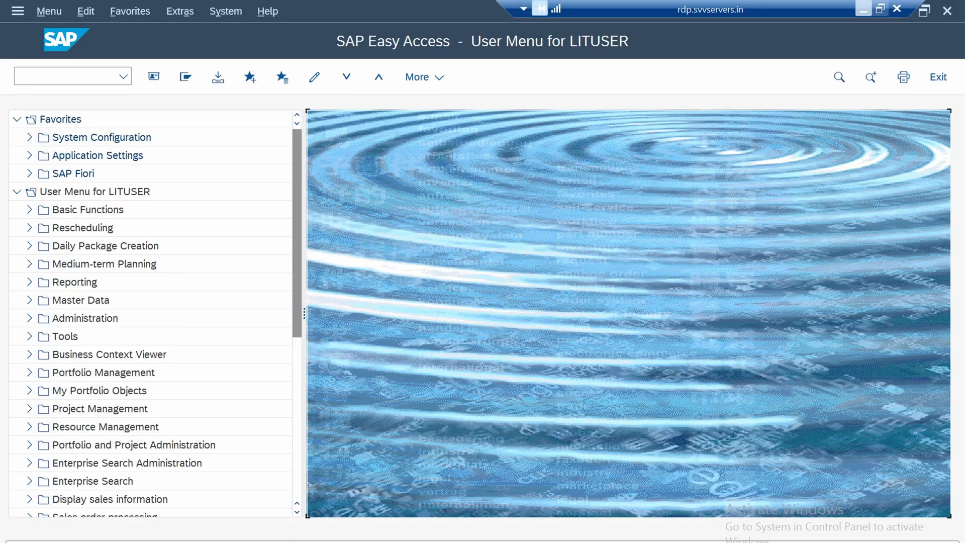
# Switch to the enterprise structure presentation in PowerPoint and go to its title slide
pyautogui.click(863, 10)
pyautogui.click(72, 174)
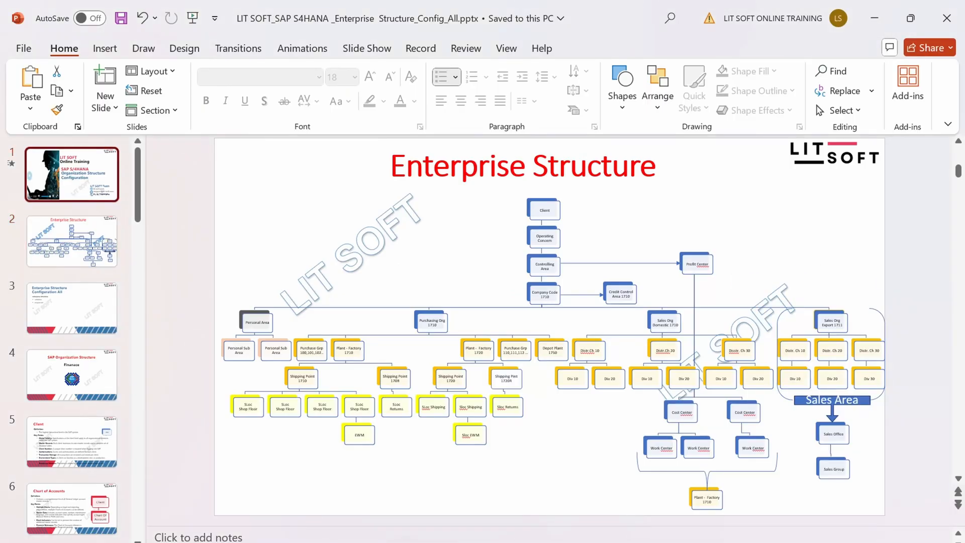